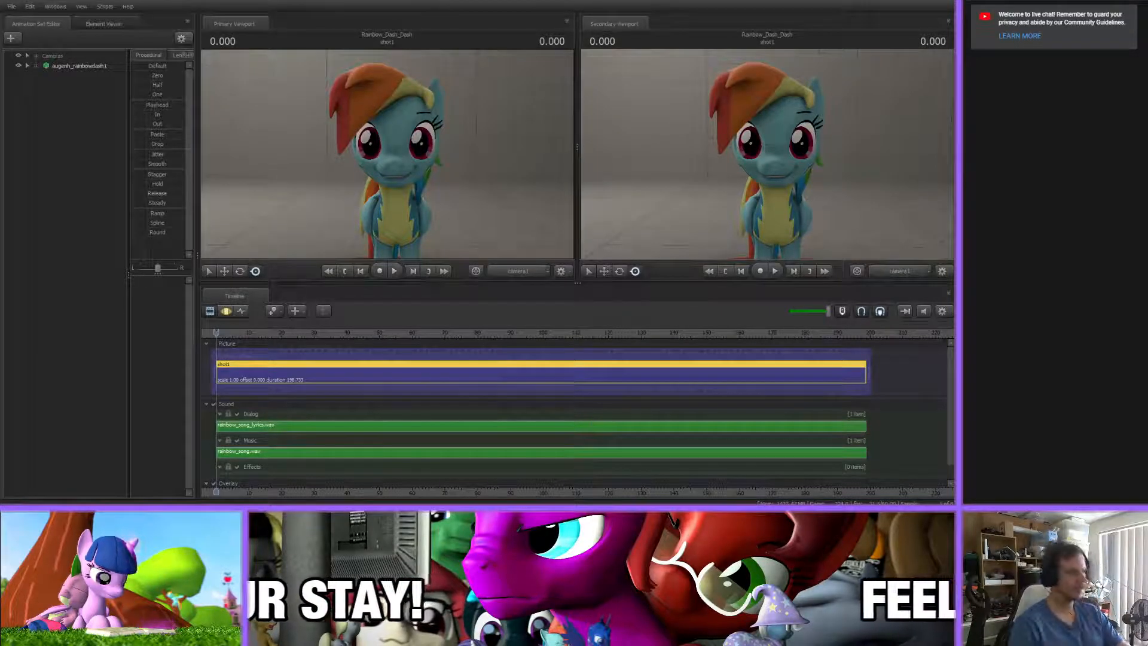
Expand the Rainbow Dash model's face controls and select the Mid Face, Lower Face and Tongue flexes
left_click(37, 66)
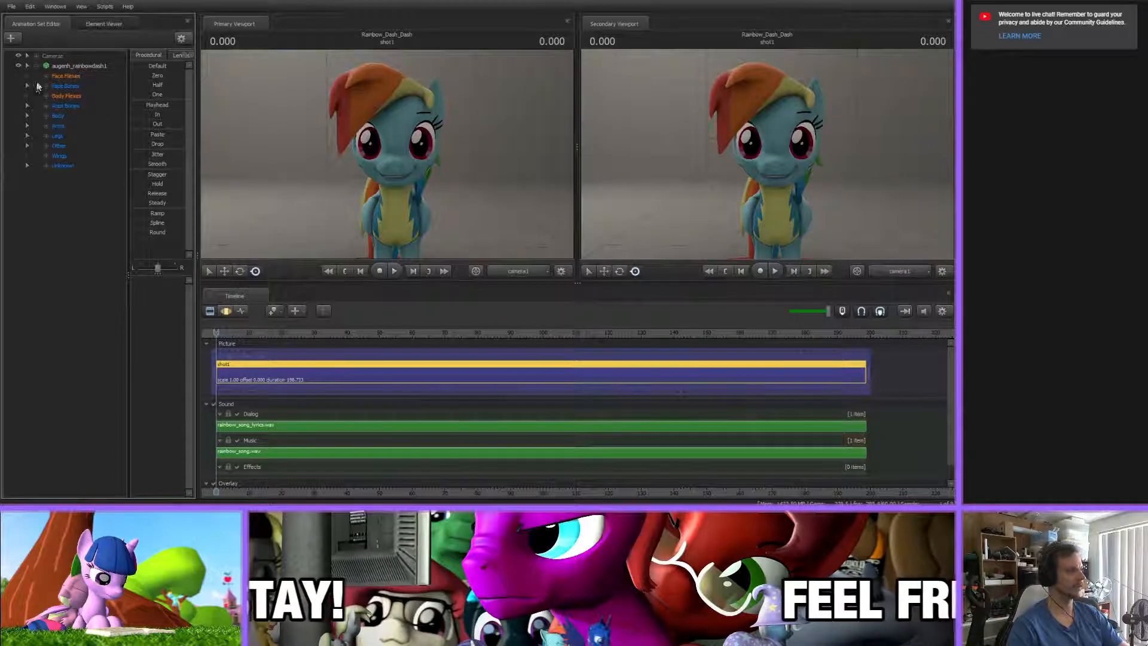
left_click(46, 86)
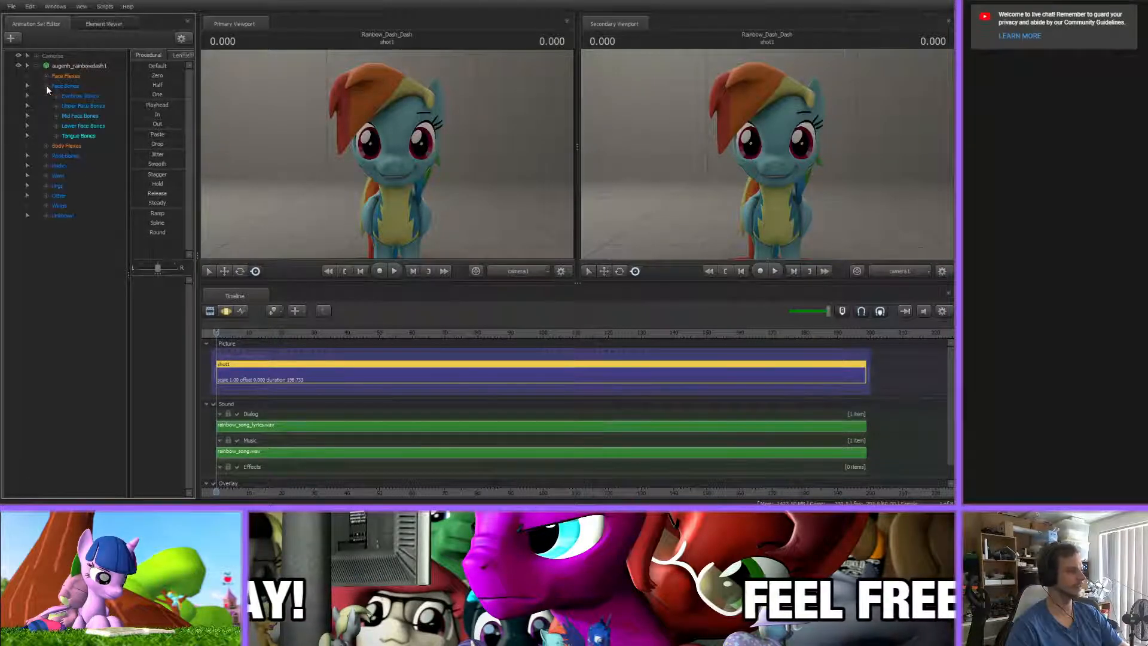
left_click(75, 127)
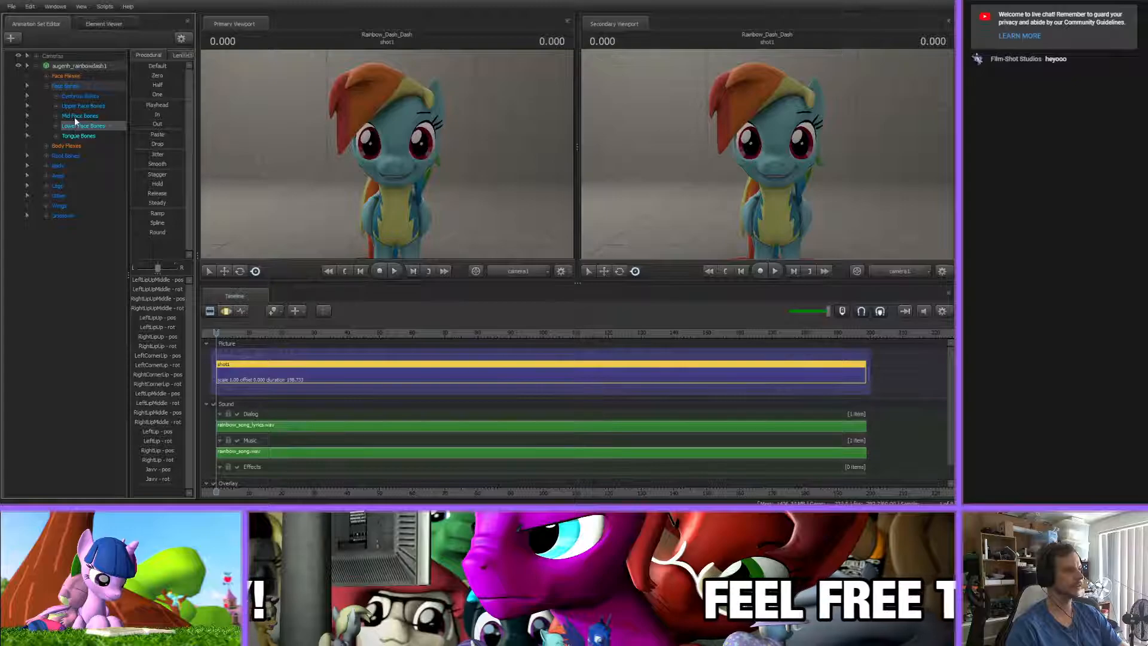
left_click(75, 117, "ctrl")
left_click(47, 76)
left_click(75, 126)
left_click(72, 116, "ctrl")
left_click(74, 137, "ctrl")
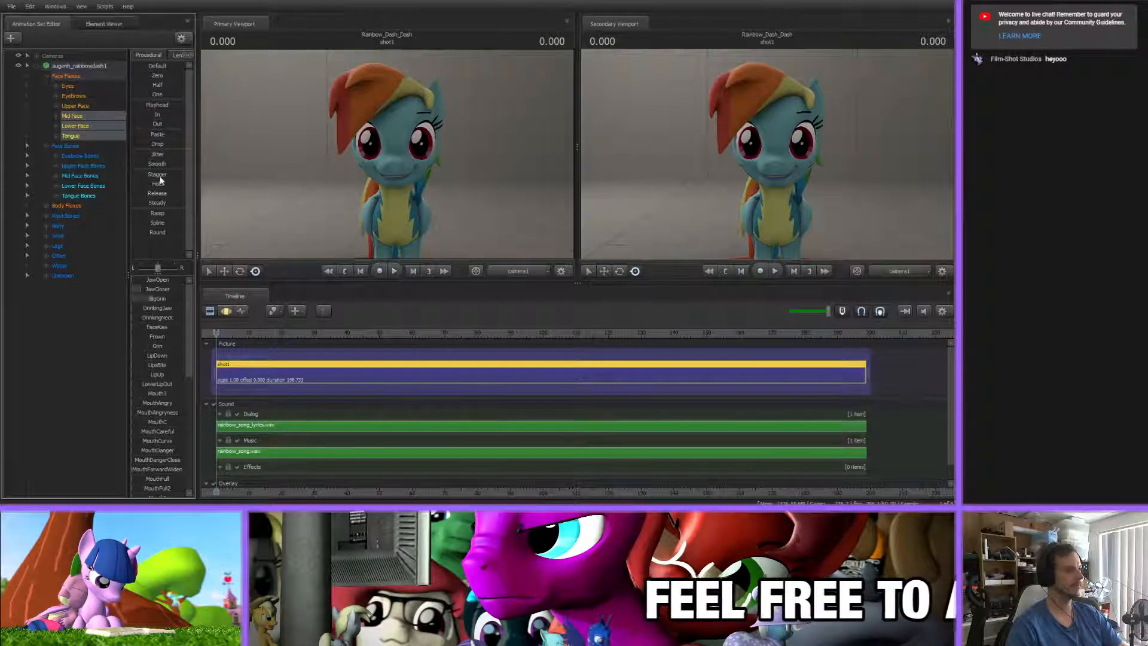
Show the selected mouth flexes in the Graph Editor and play back the early part of the lip-sync
left_click(240, 311)
middle_click_drag(313, 494, 390, 492)
scroll(321, 451, "up", 4)
key("space")
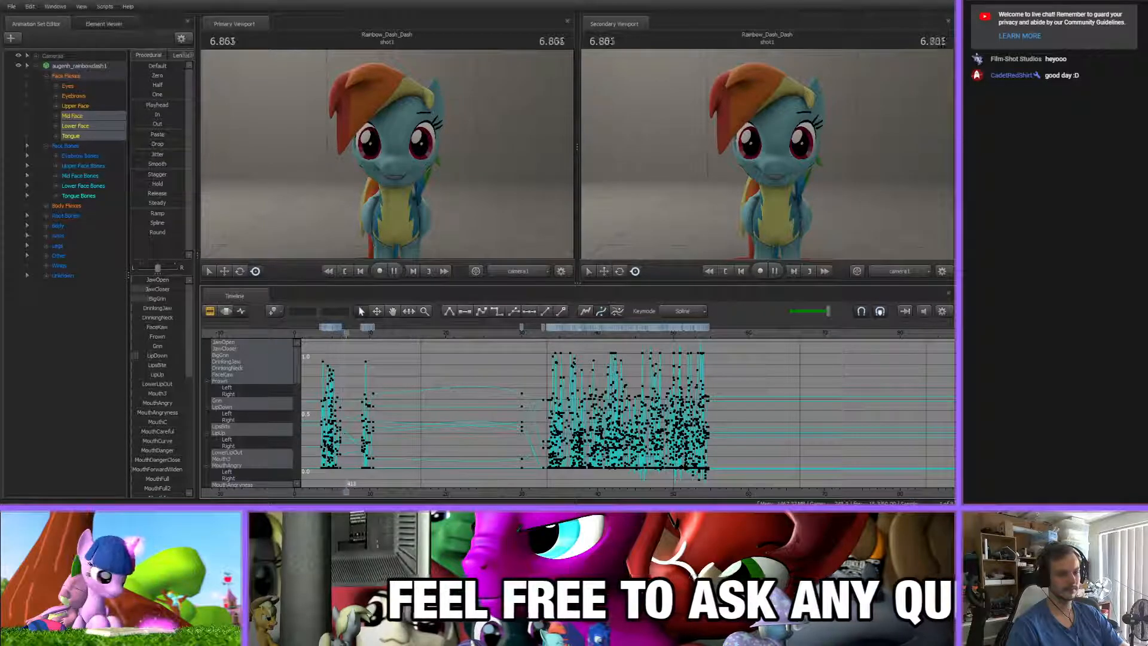
key("space")
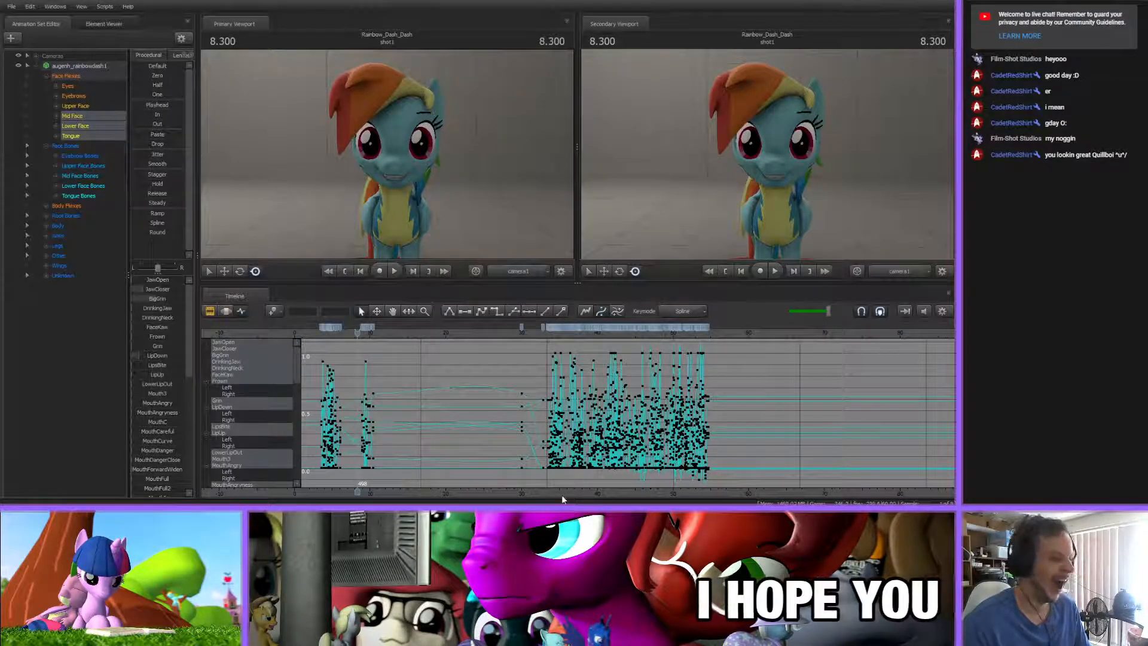
Place the playhead at 53.083 s, near the end of the existing mouth keyframes
middle_click_drag(508, 475, 347, 483)
scroll(345, 484, "down", 1)
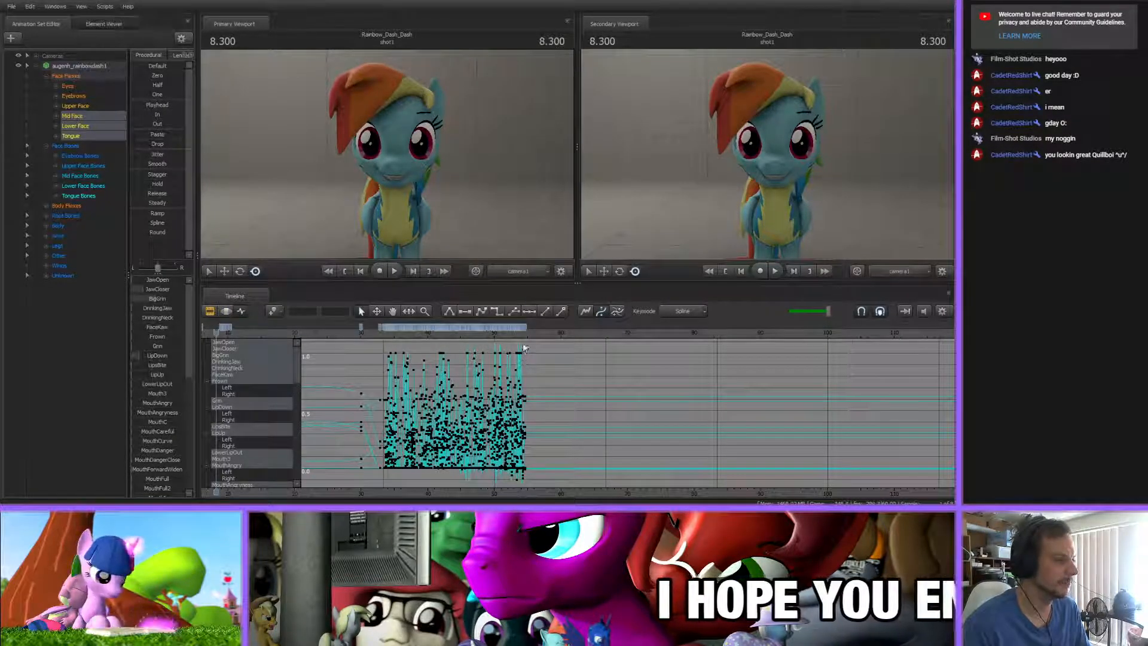
scroll(525, 348, "up", 2)
left_click(594, 493)
scroll(614, 494, "up", 8)
middle_click_drag(395, 364, 327, 361)
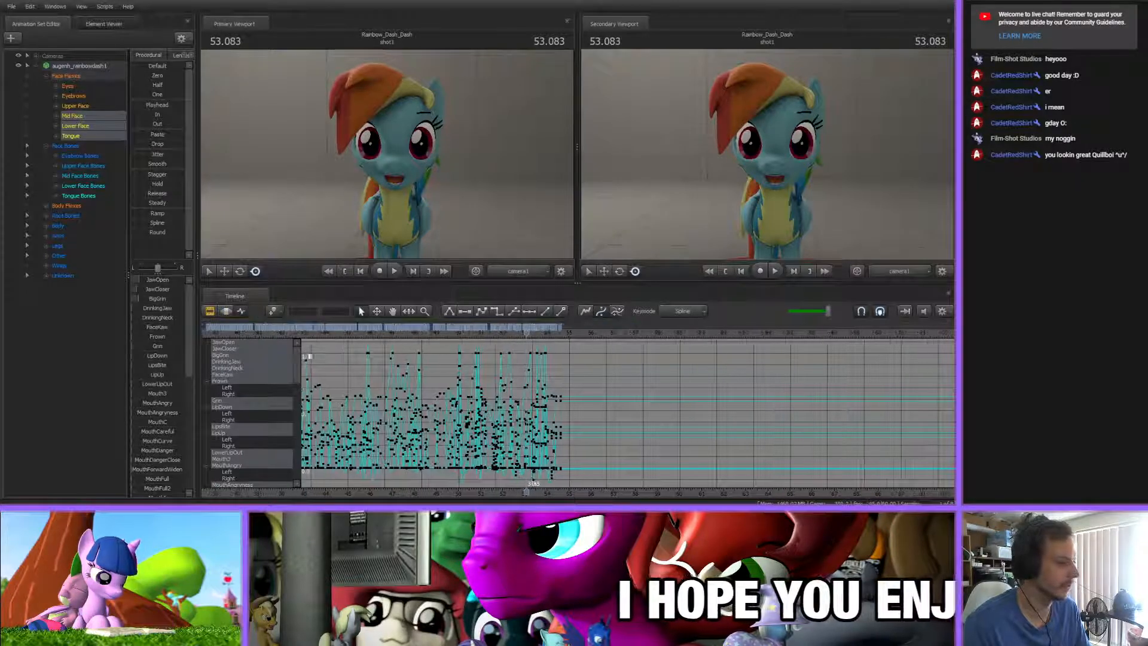
Select the rainbow_song.wav music clip in the Clip Editor and play the shot from 53.083 s
key("F2")
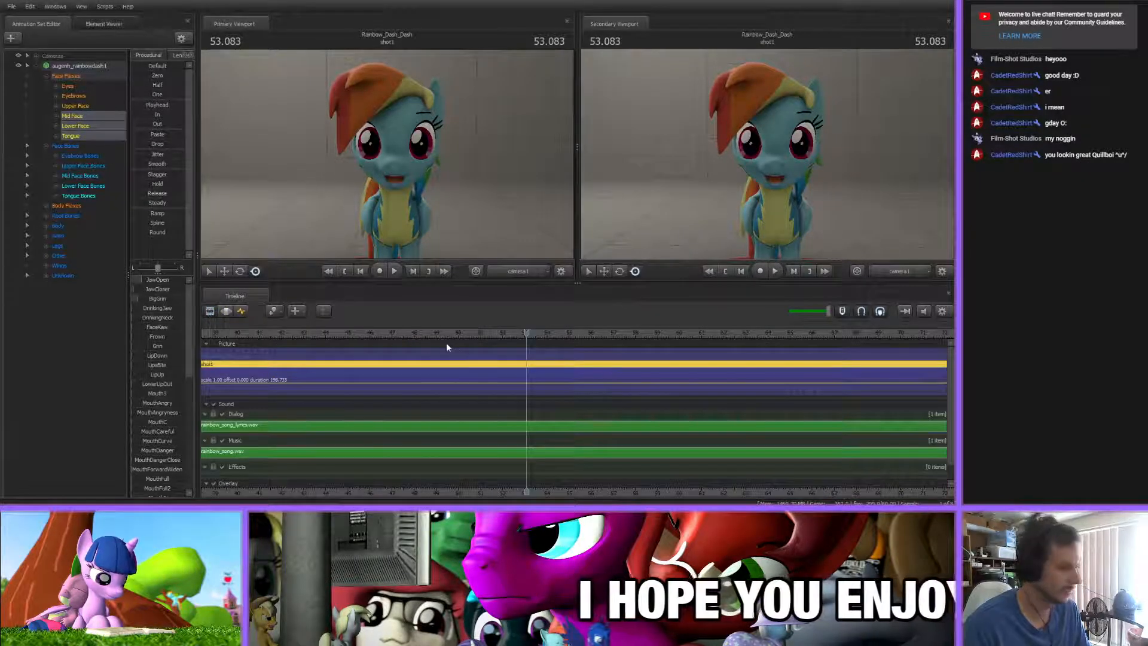
left_click(363, 451)
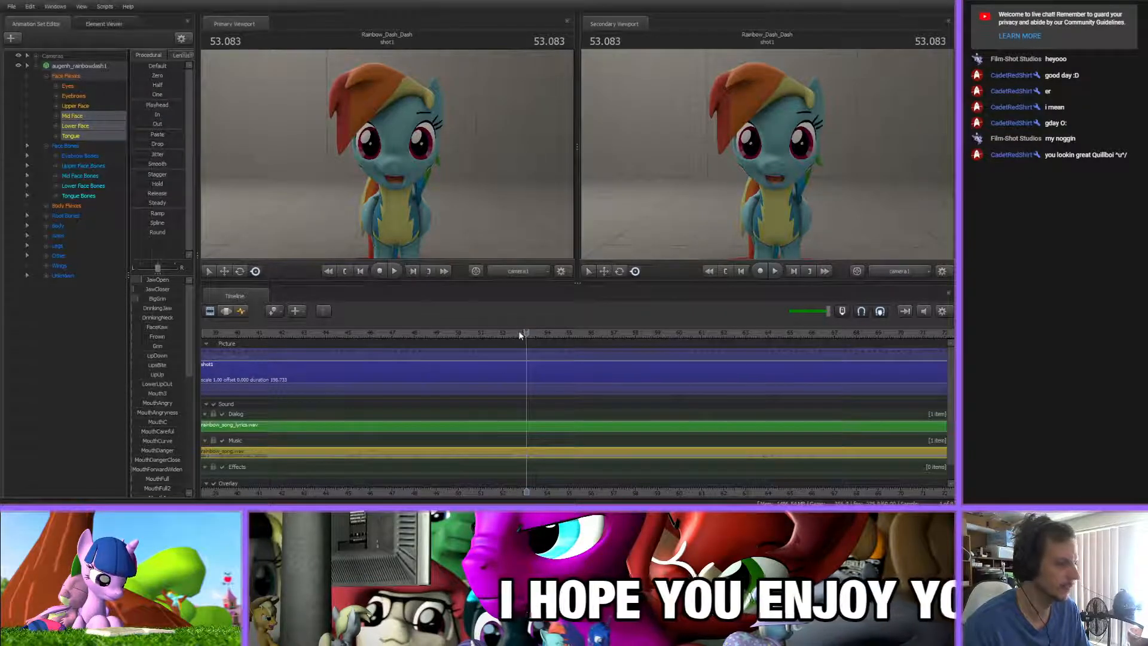
key("space")
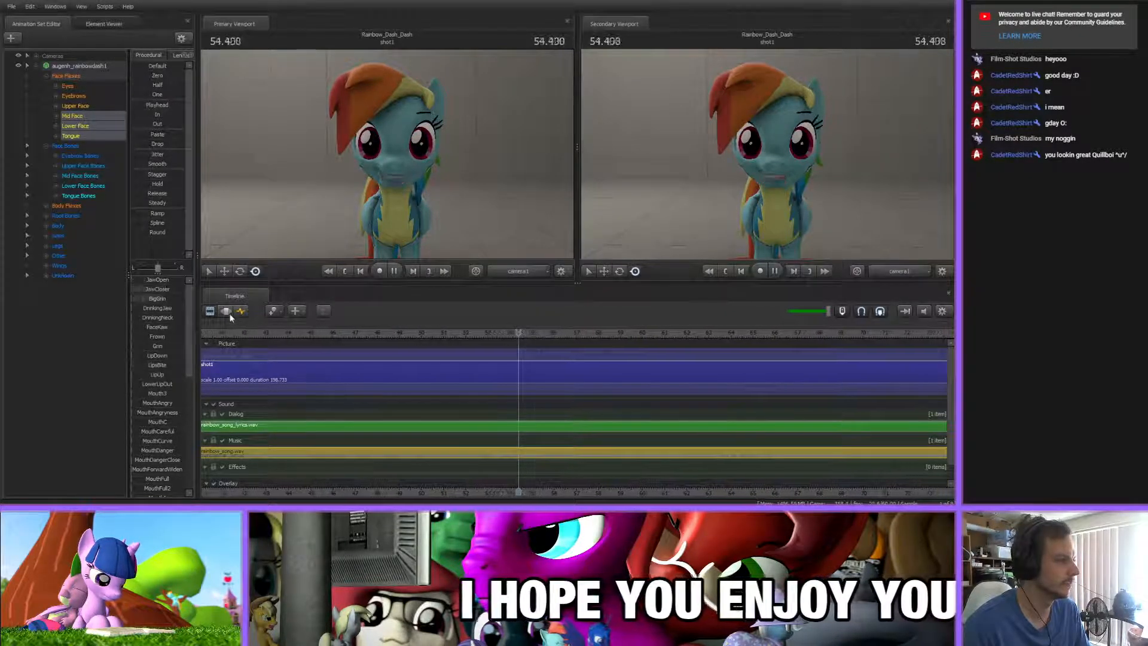
Return to the Graph Editor and play back the last lip-sync keyframes from about 54 s
left_click(226, 311)
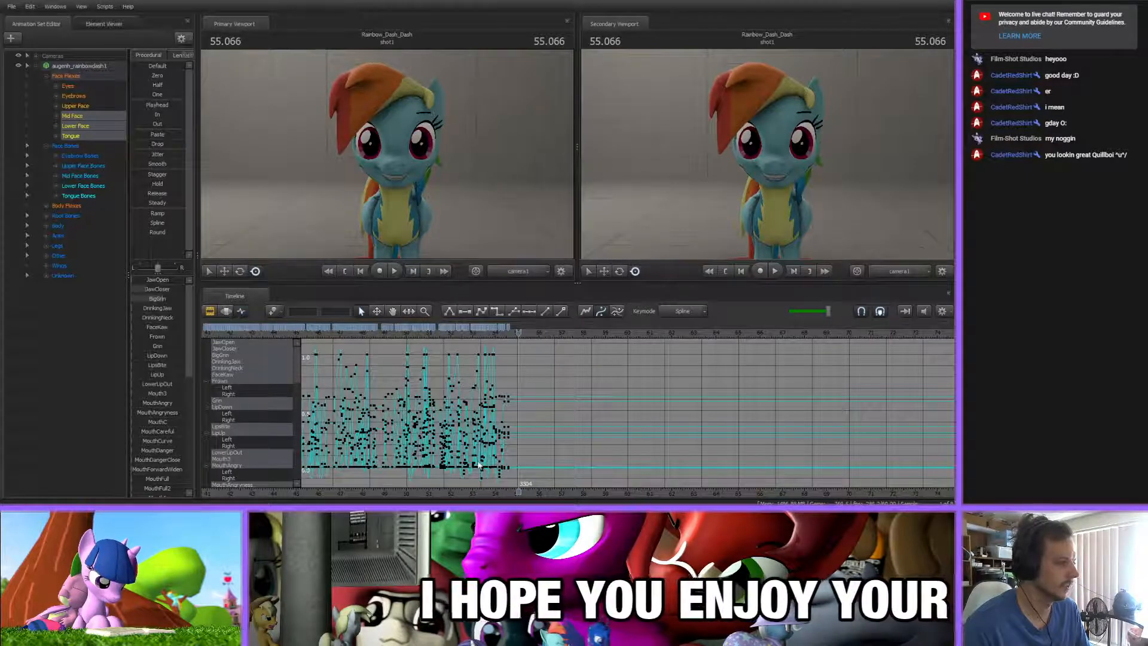
scroll(478, 465, "up", 8)
left_click(328, 334)
key("space")
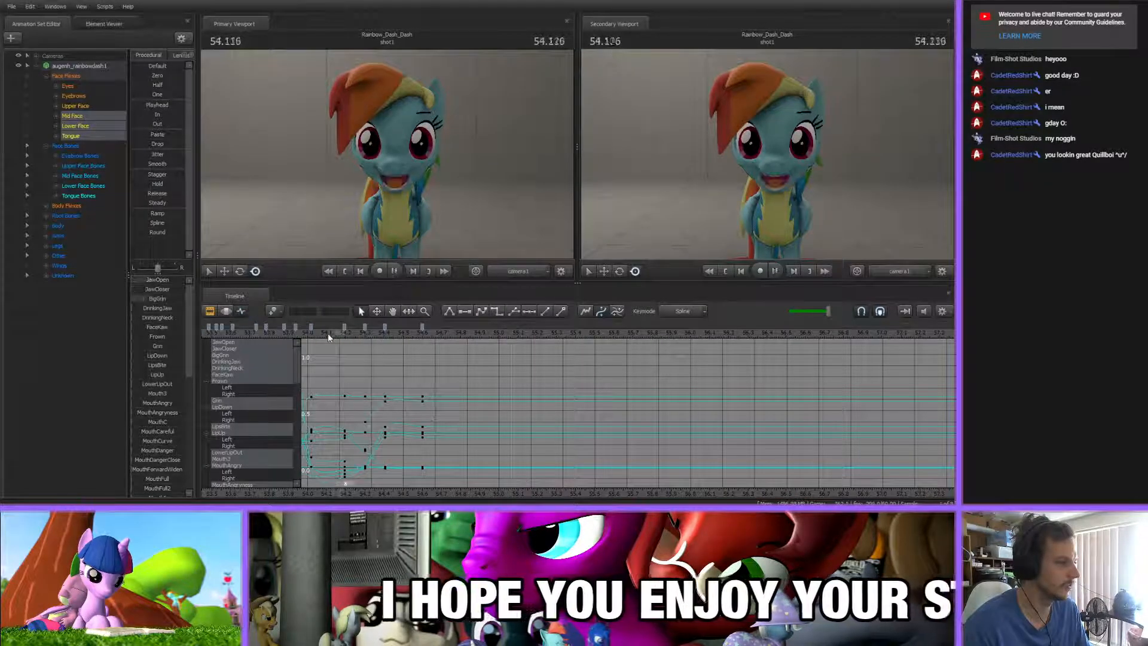
key("space")
Add a mouth keyframe at 54.658 s, just after the last existing key at 54.600 s
left_click_drag(473, 346, 439, 345)
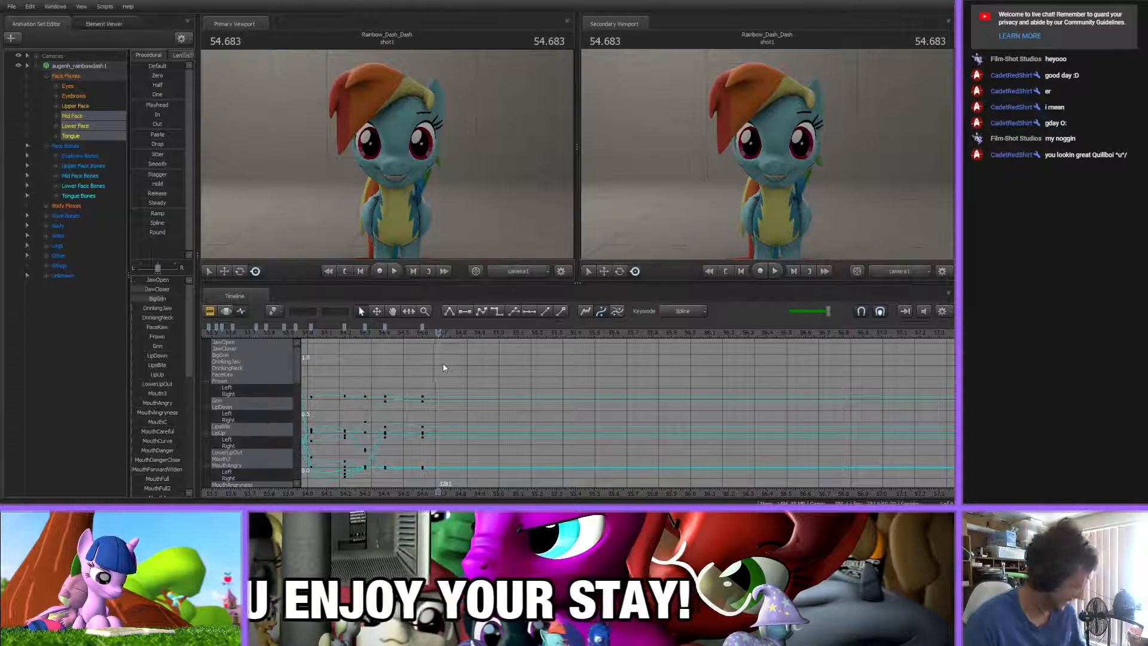
scroll(457, 398, "up", 5)
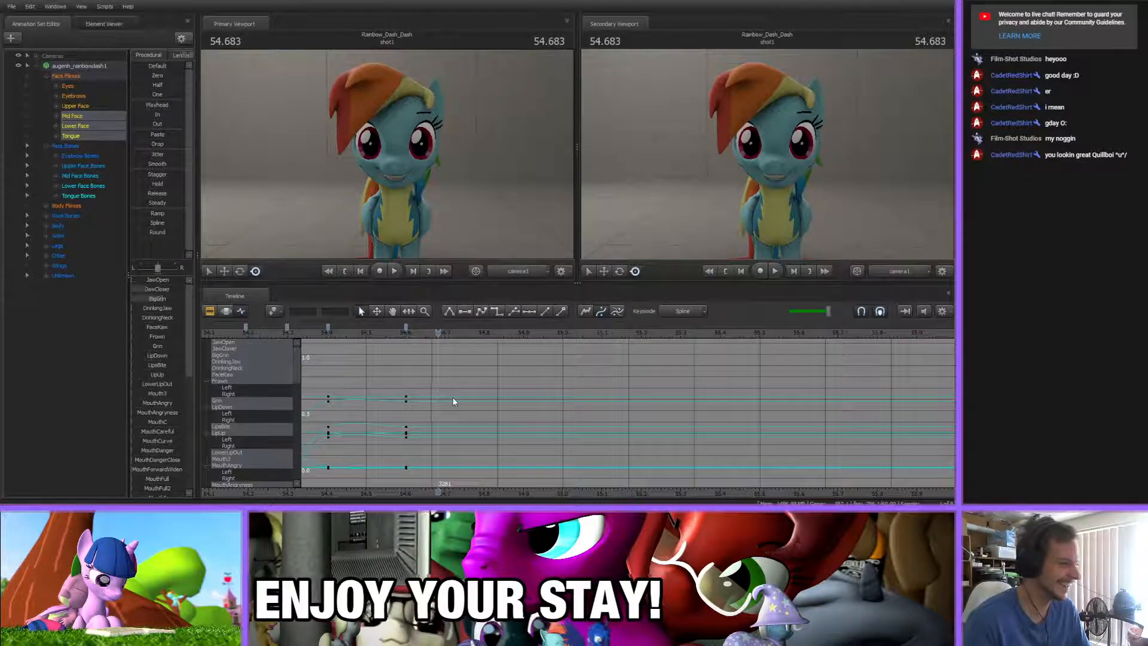
left_click(384, 336)
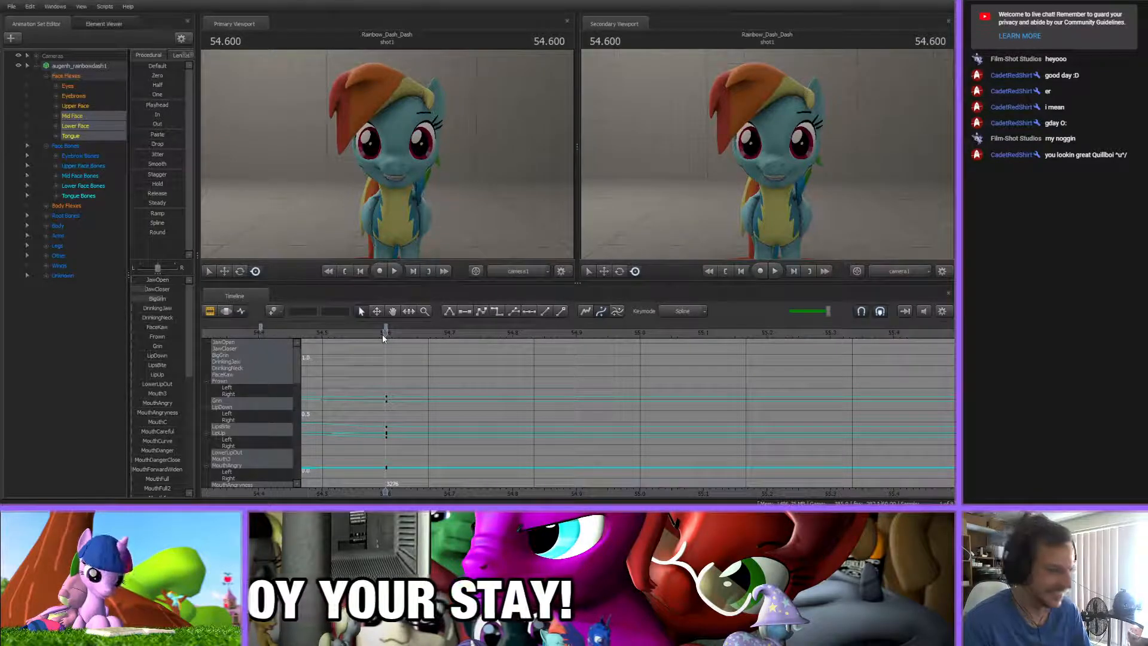
left_click_drag(383, 334, 422, 335)
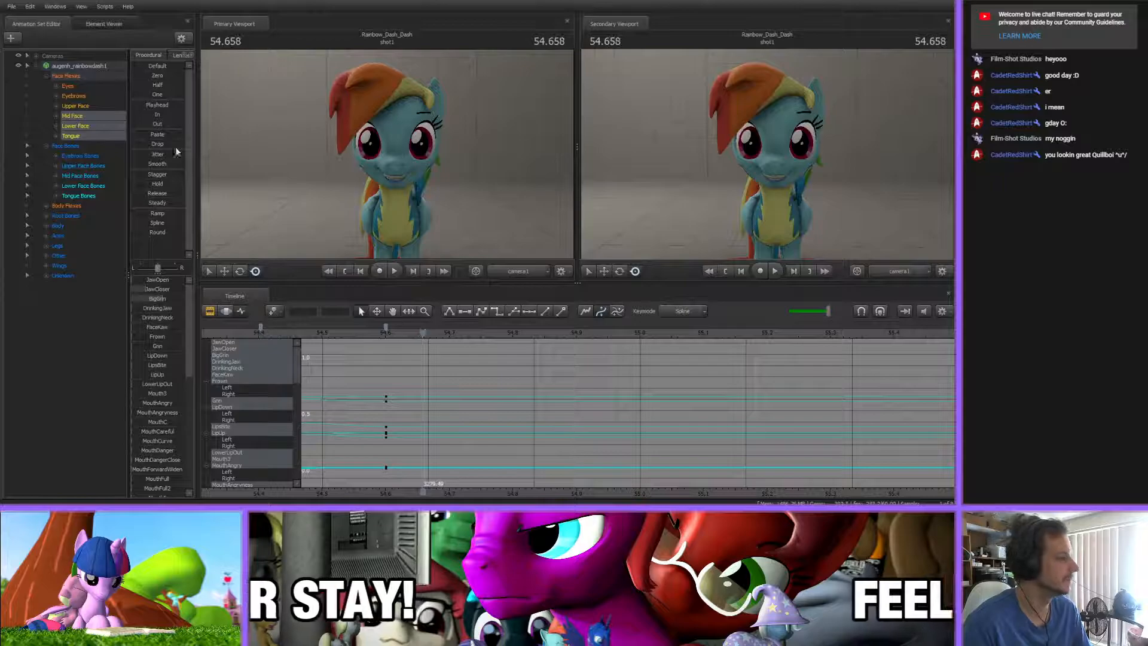
Enlarge the facial flex slider list to the full height of the Animation Set Editor
left_click_drag(425, 332, 486, 333)
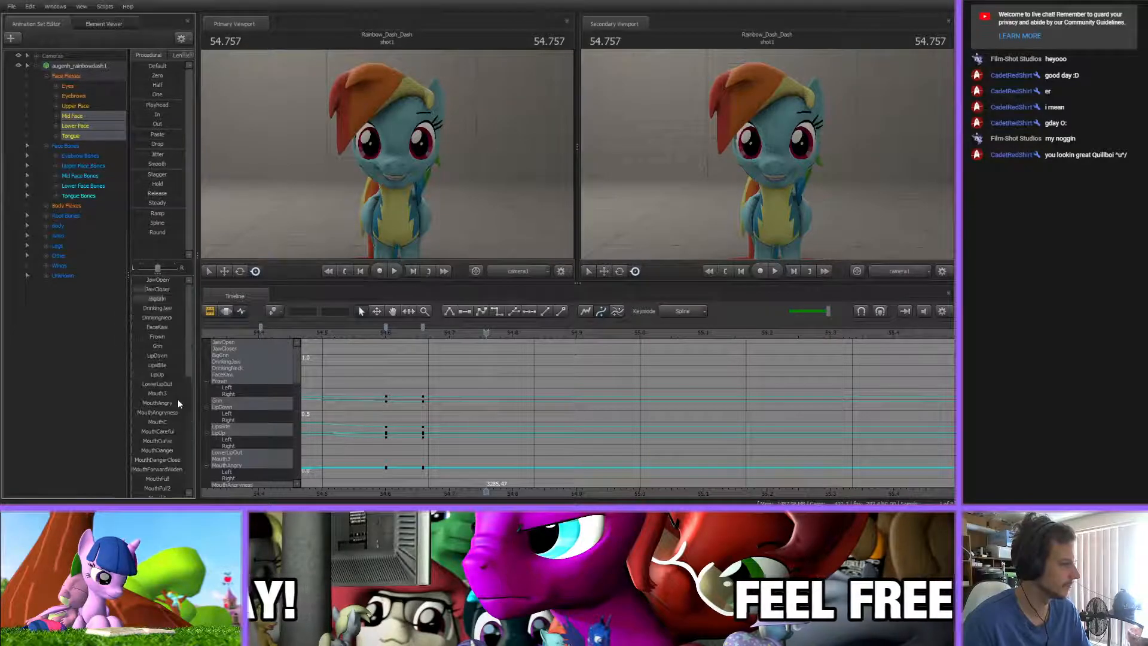
scroll(163, 319, "down", 5)
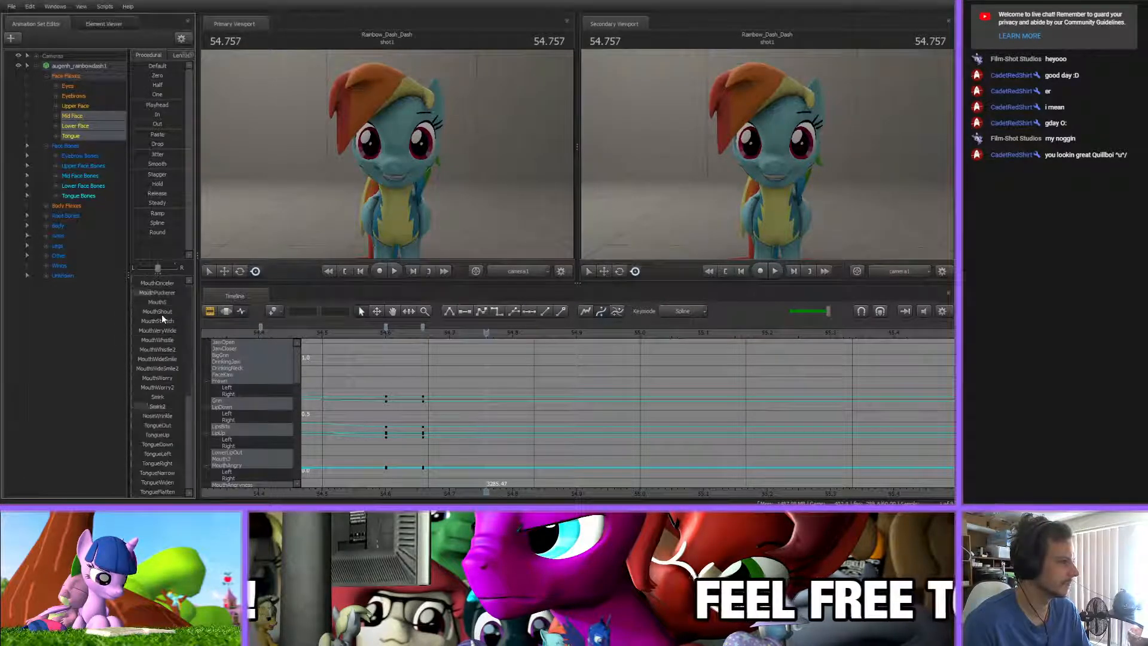
left_click_drag(157, 273, 171, 8)
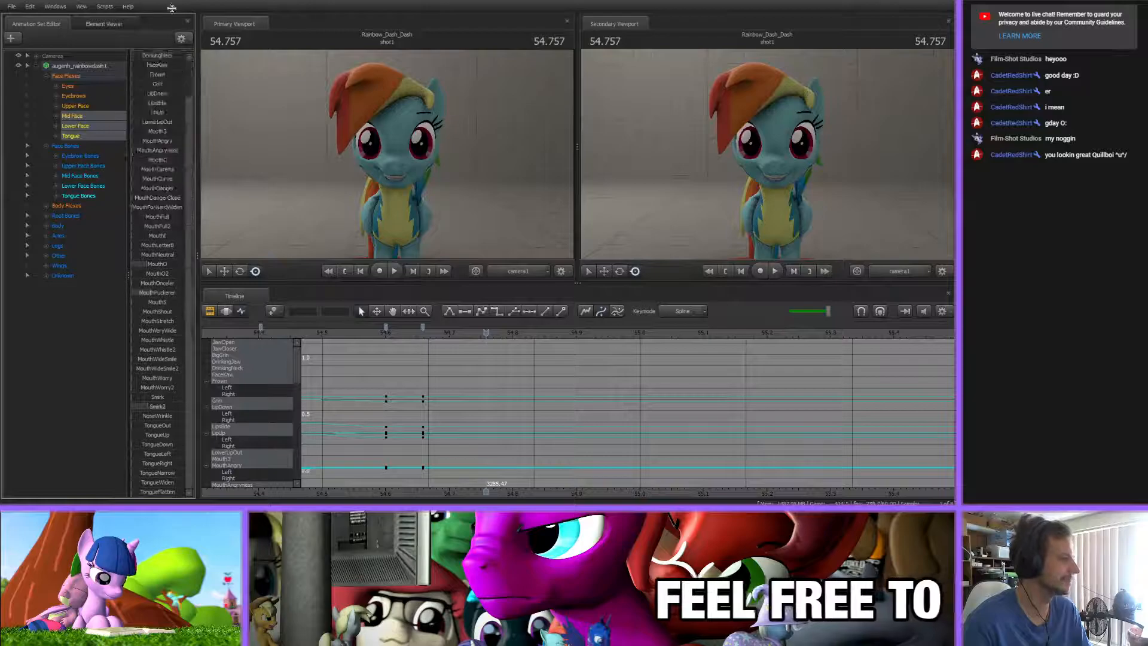
scroll(153, 211, "up", 4)
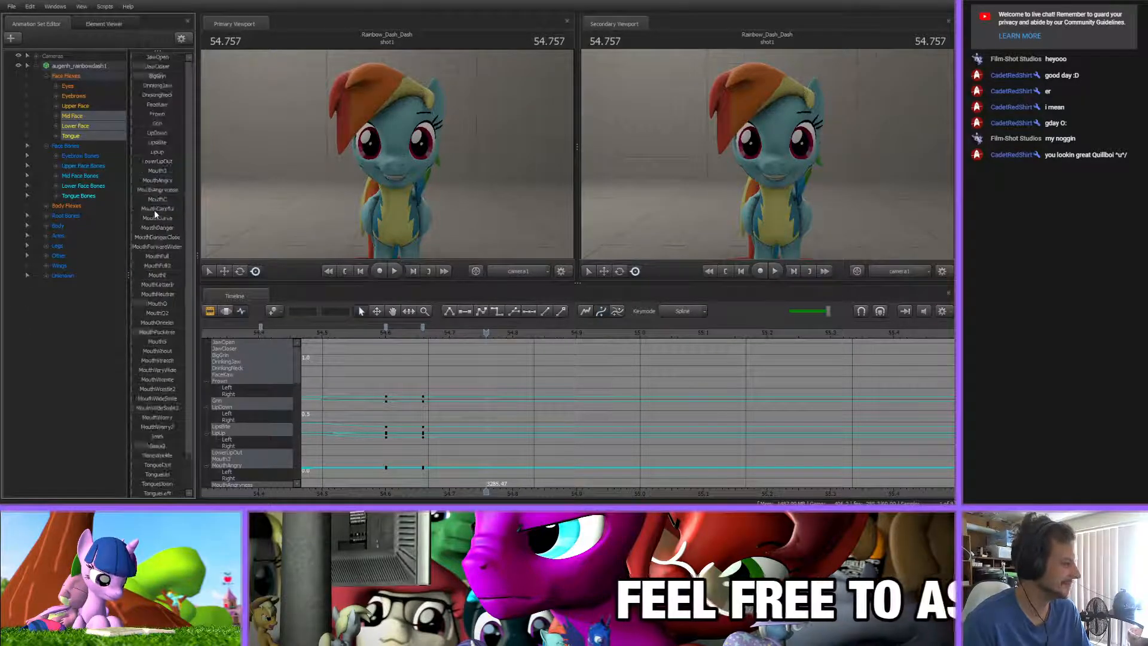
At 54.713 s, key the mouth shape by raising MouthO slightly, adjusting JawCloser and lowering BigGrin and Smirk2
left_click_drag(486, 332, 457, 332)
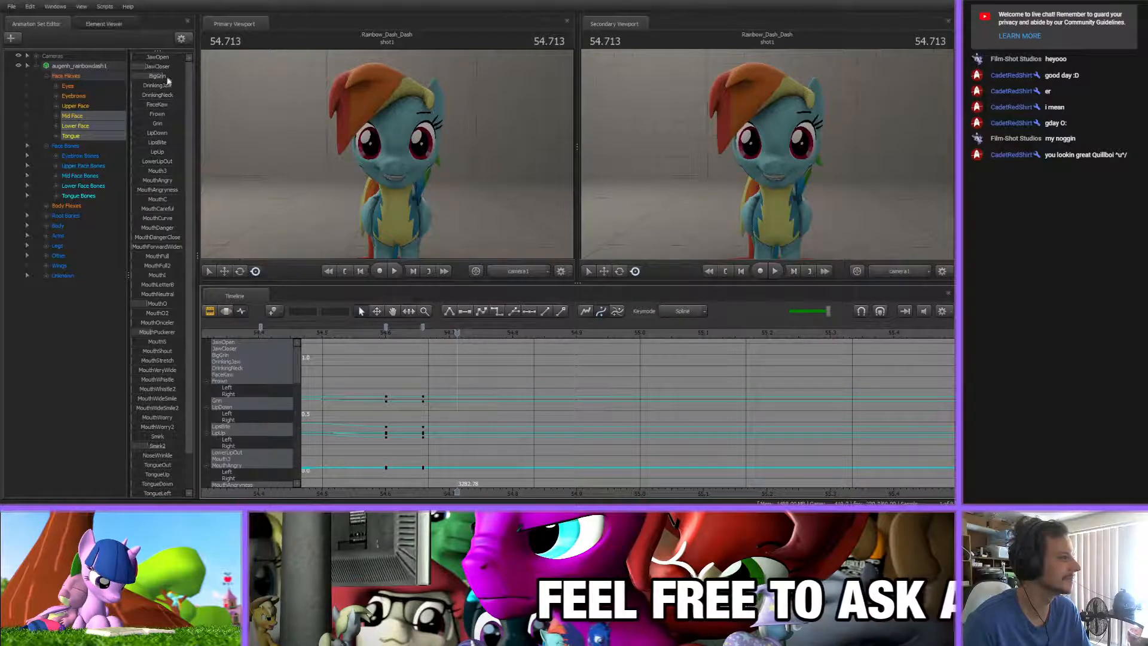
left_click_drag(151, 304, 157, 300)
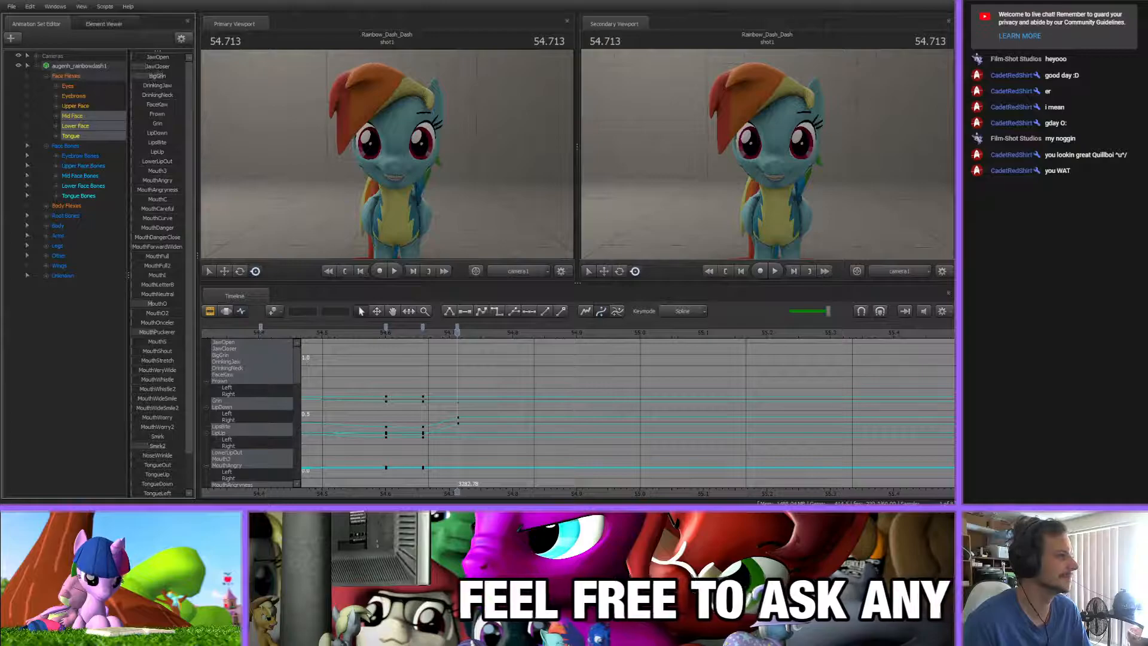
left_click_drag(157, 67, 148, 66)
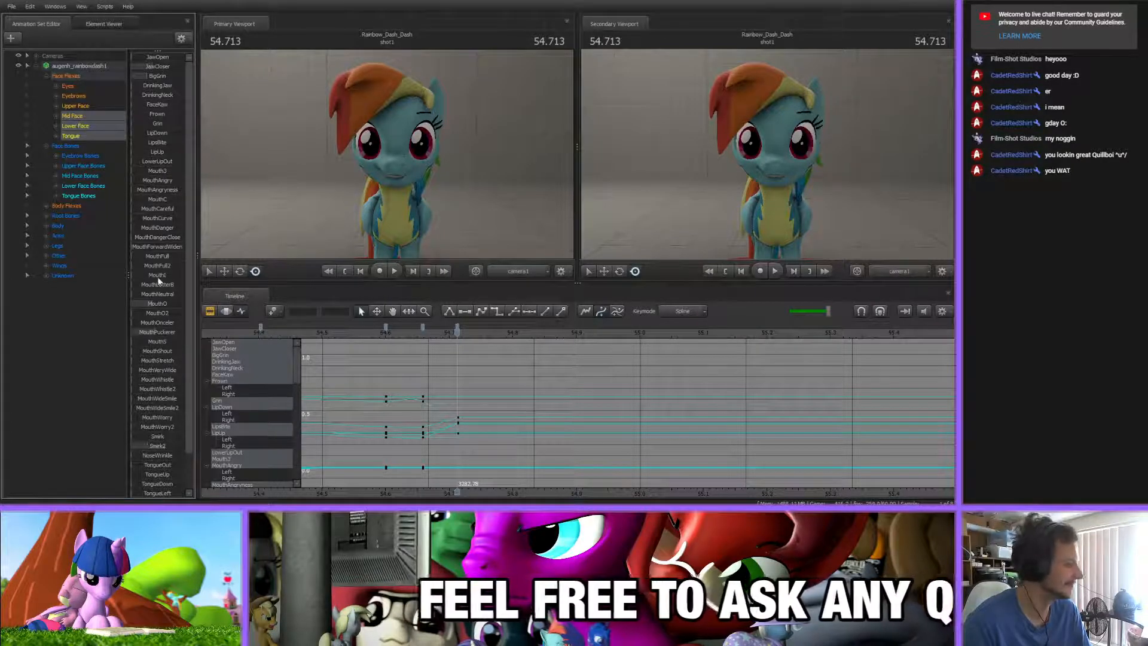
left_click_drag(160, 445, 136, 444)
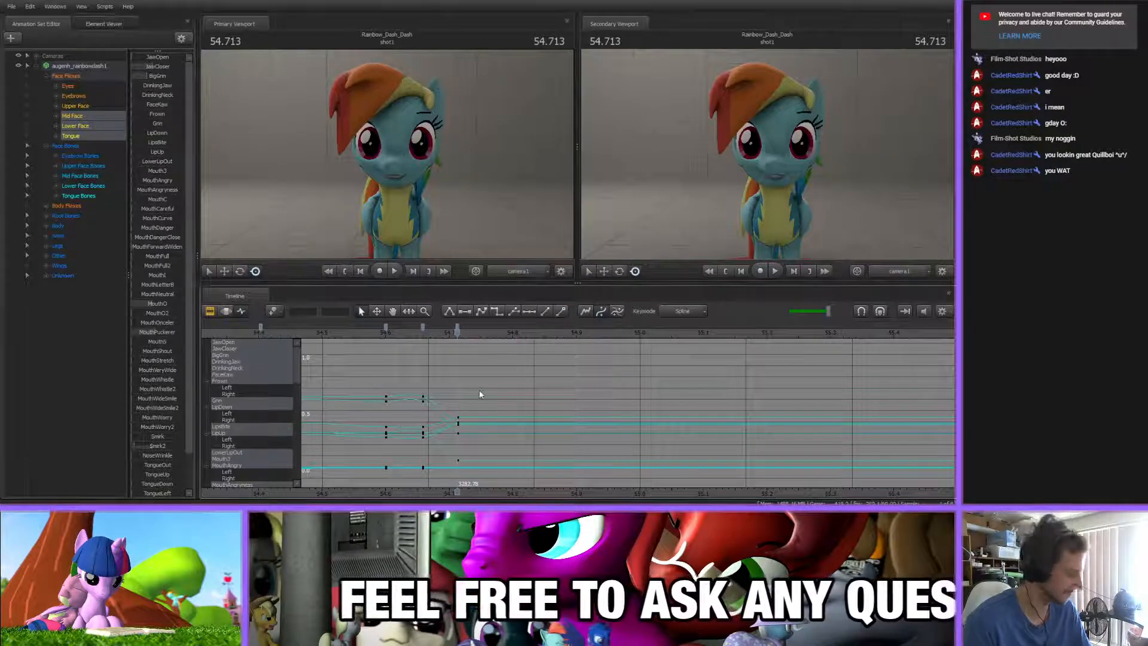
At 54.797 s, key an open mouth by lowering JawCloser and BigGrin, raising MouthO and JawOpen, and adjusting Smirk2 and MouthPuckerer
left_click_drag(459, 331, 511, 332)
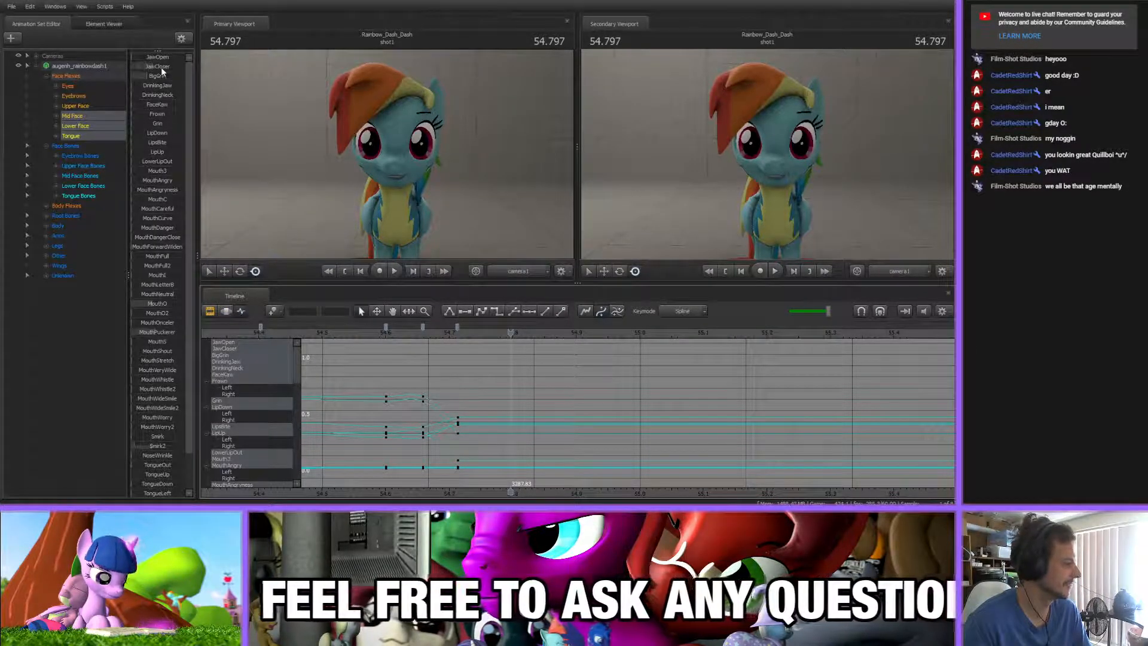
left_click_drag(161, 67, 158, 67)
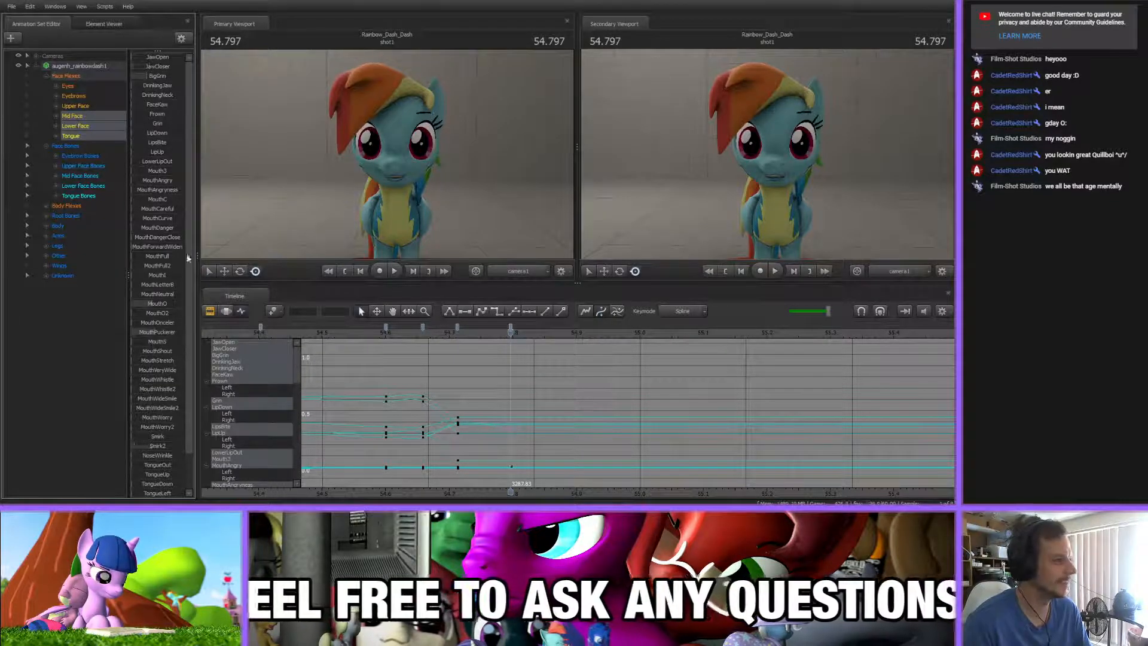
left_click_drag(148, 304, 160, 305)
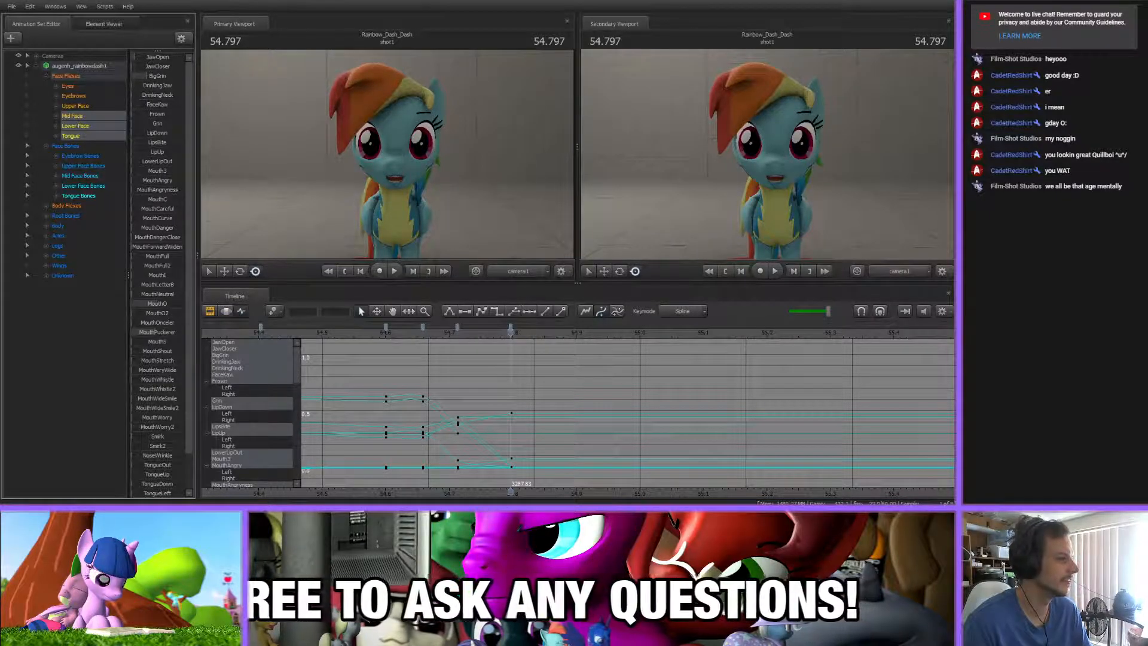
left_click_drag(141, 446, 138, 446)
left_click_drag(155, 333, 158, 333)
left_click_drag(160, 74, 149, 74)
left_click_drag(147, 61, 154, 60)
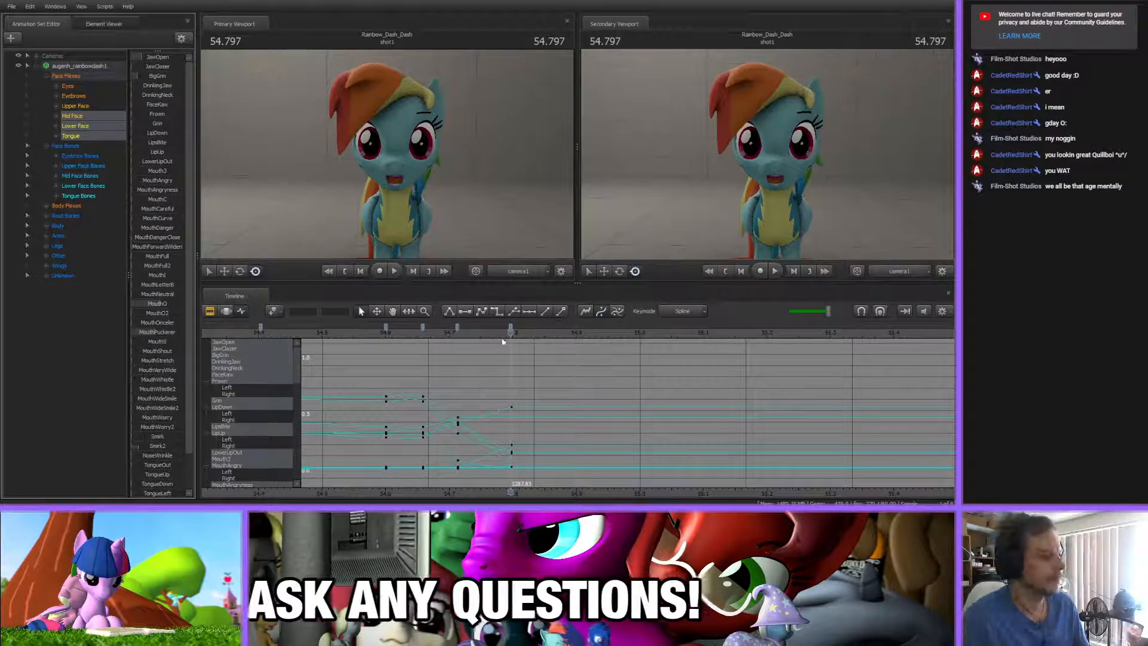
At 54.988 s, key a closing mouth by lowering JawOpen, raising JawCloser and reducing MouthO slightly
left_click_drag(503, 342, 632, 342)
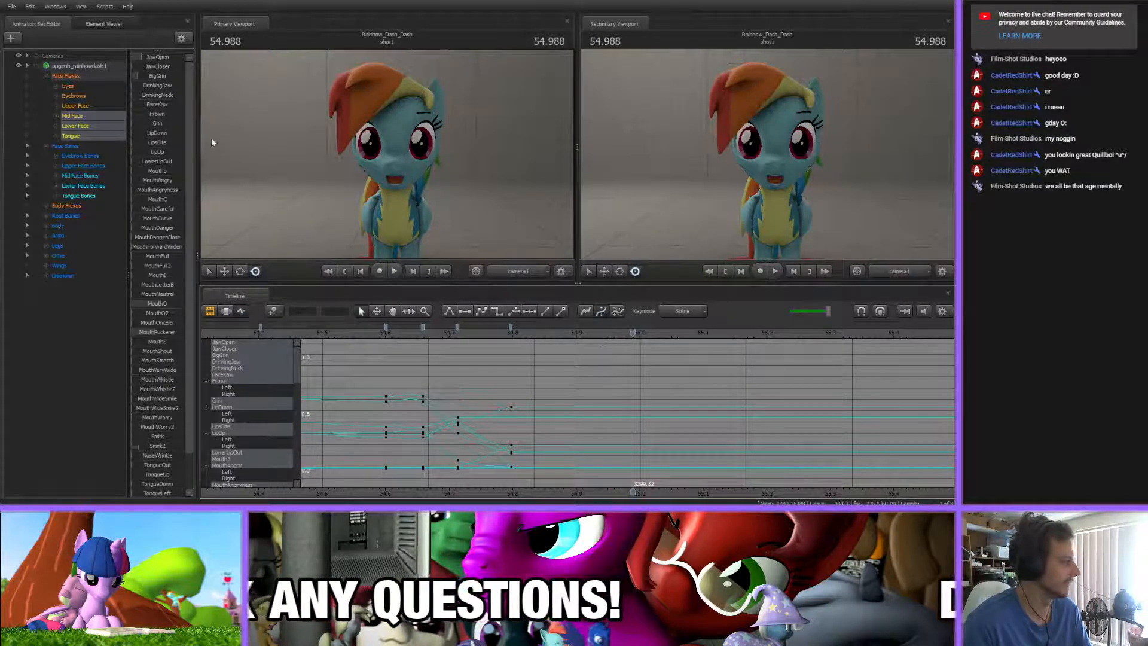
mouse_move(154, 58)
left_mouse_down()
mouse_move(106, 66)
mouse_move(163, 68)
left_mouse_up()
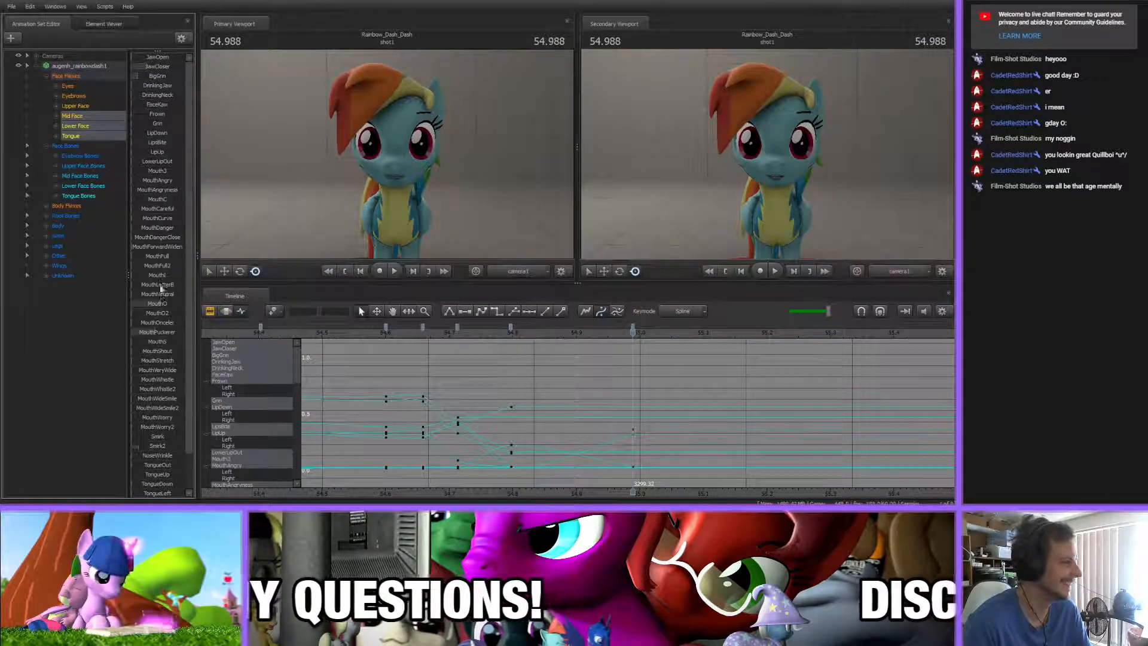
left_click_drag(163, 304, 159, 307)
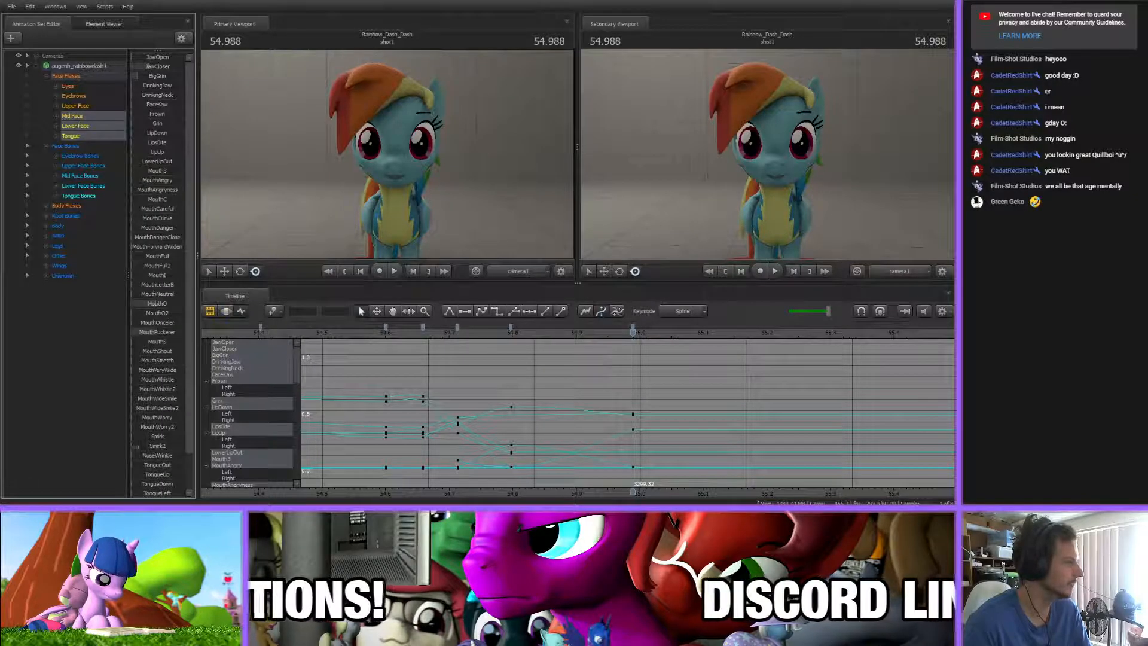
left_click_drag(150, 66, 178, 66)
Add a mouth keyframe at 55.059 s and reduce MouthO in that pose
middle_click_drag(695, 401, 537, 389)
left_click_drag(354, 331, 521, 339)
key("m")
middle_click_drag(547, 485, 493, 485)
left_click_drag(168, 302, 153, 305)
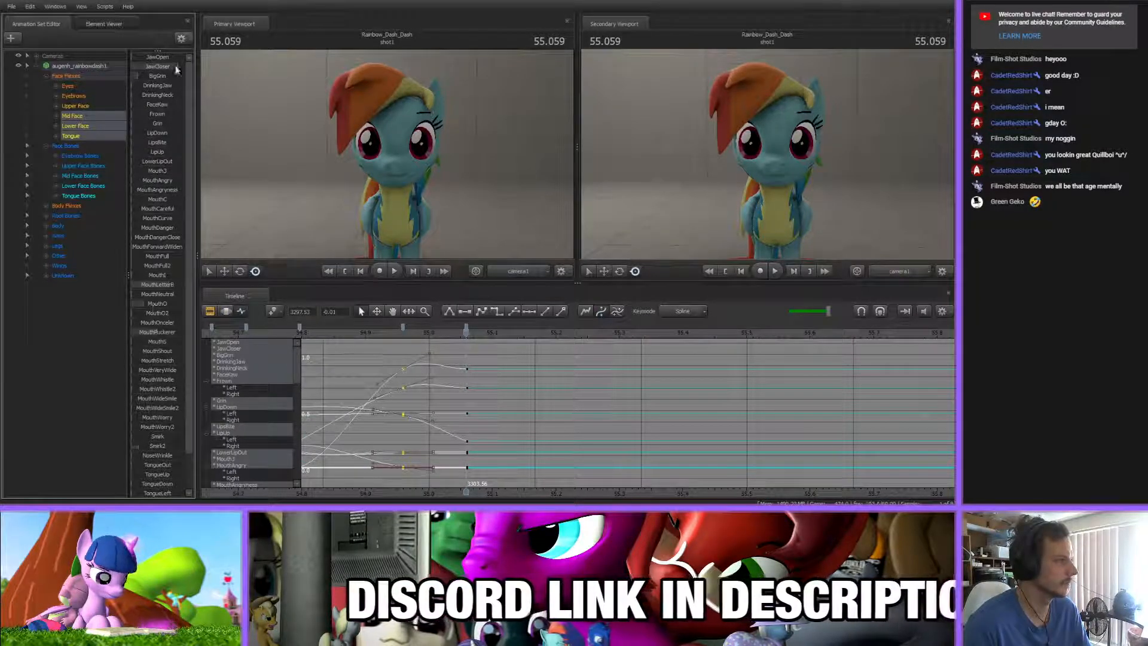
left_click(486, 367)
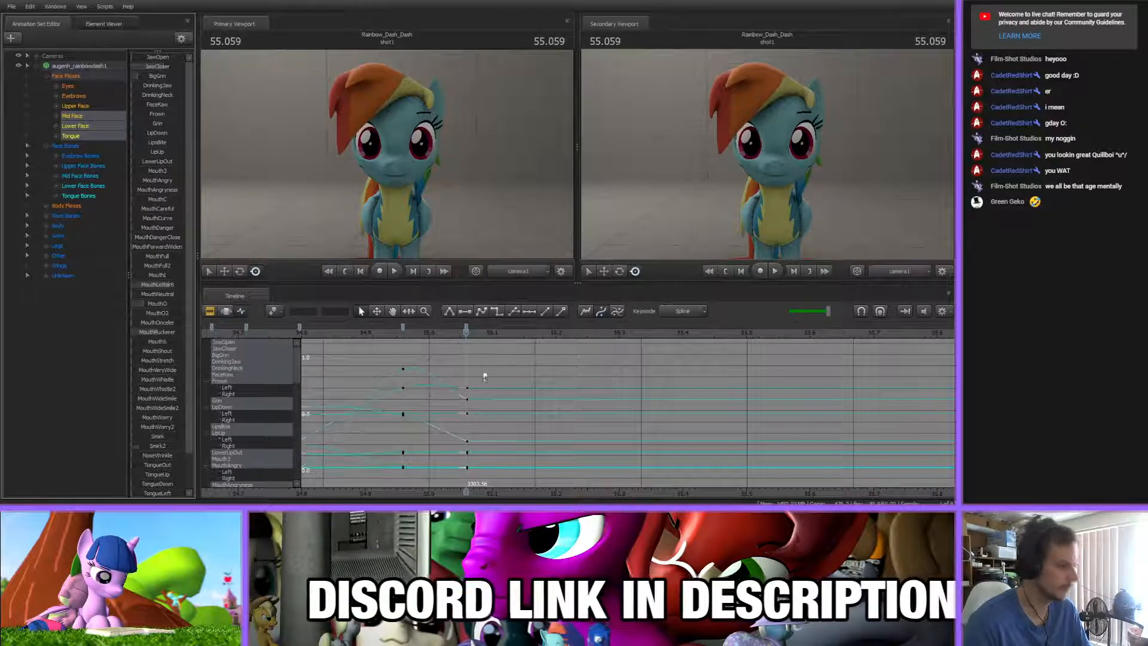
At 55.142 s, key an open mouth by raising JawOpen and lowering MouthLetterB to zero
left_click_drag(469, 333, 519, 332)
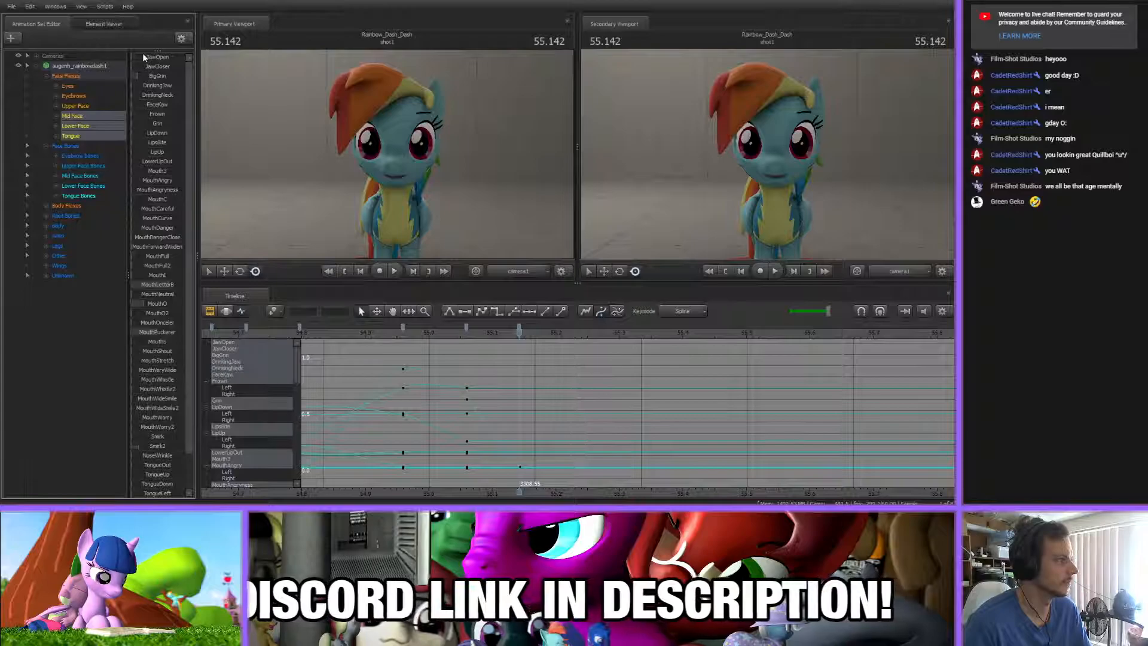
left_click_drag(145, 57, 147, 58)
left_click_drag(168, 286, 64, 288)
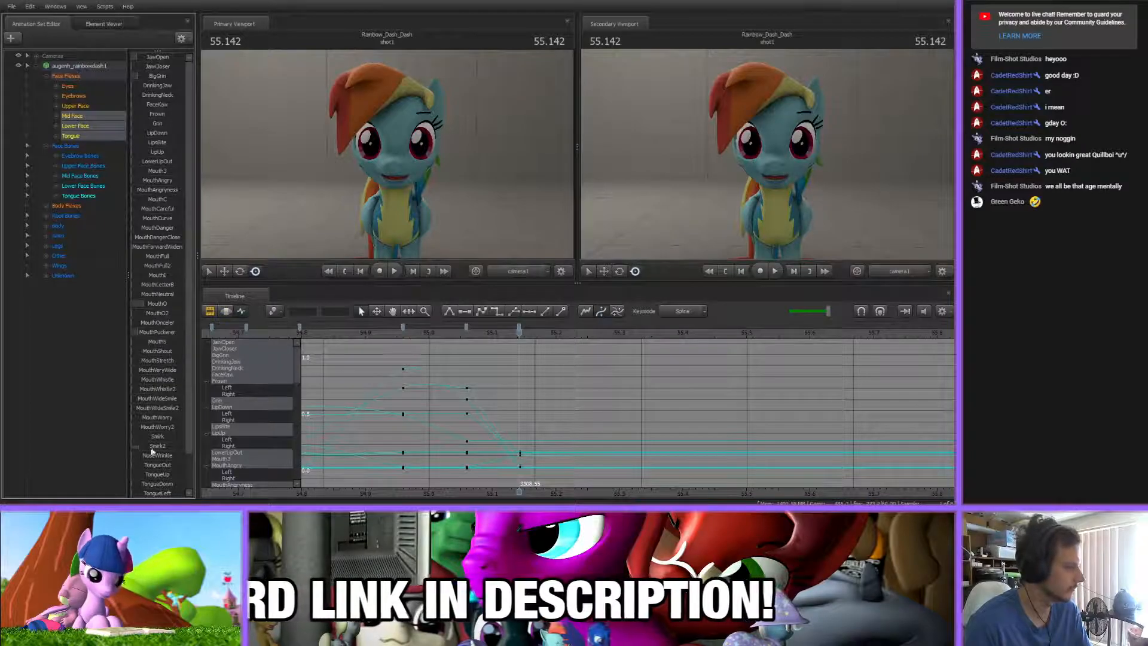
At 55.192 s, key the mouth shape by adjusting BigGrin and JawCloser, and shift the preceding mouth keys slightly earlier
left_click_drag(515, 333, 551, 333)
left_click_drag(140, 77, 155, 69)
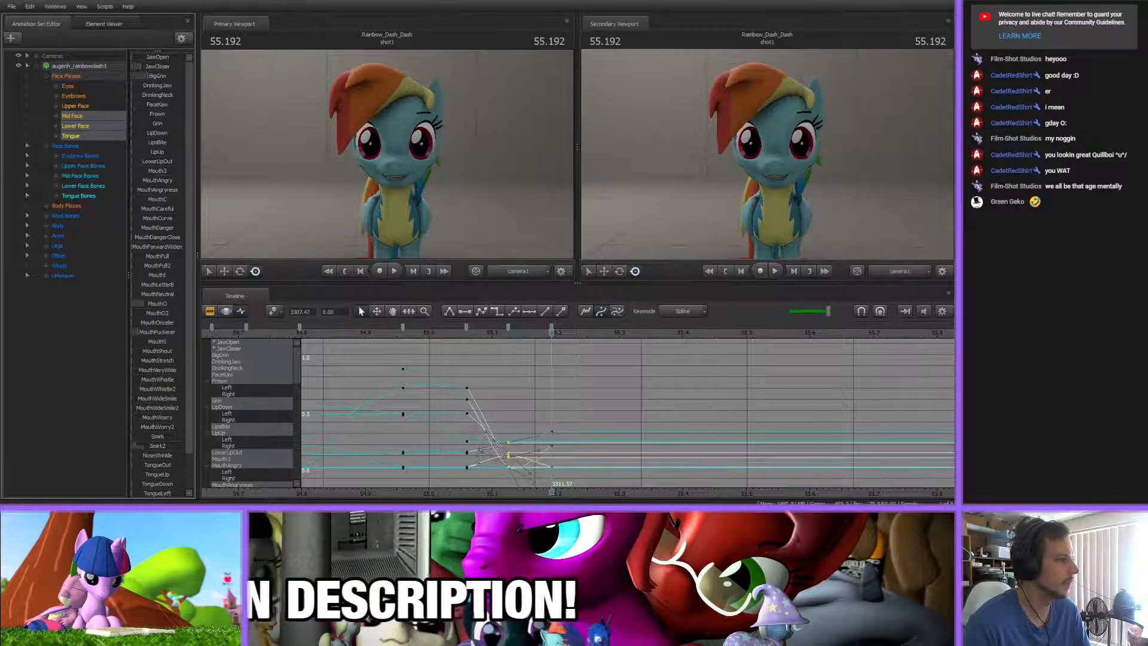
left_click(648, 406)
Review the recent mouth keys, and at 55.223 s key a pose with JawCloser and BigGrin raised and MouthO lowered
key("m")
middle_click_drag(596, 419, 495, 415)
left_click_drag(395, 333, 473, 334)
middle_click_drag(455, 457, 624, 451)
scroll(577, 436, "down", 3)
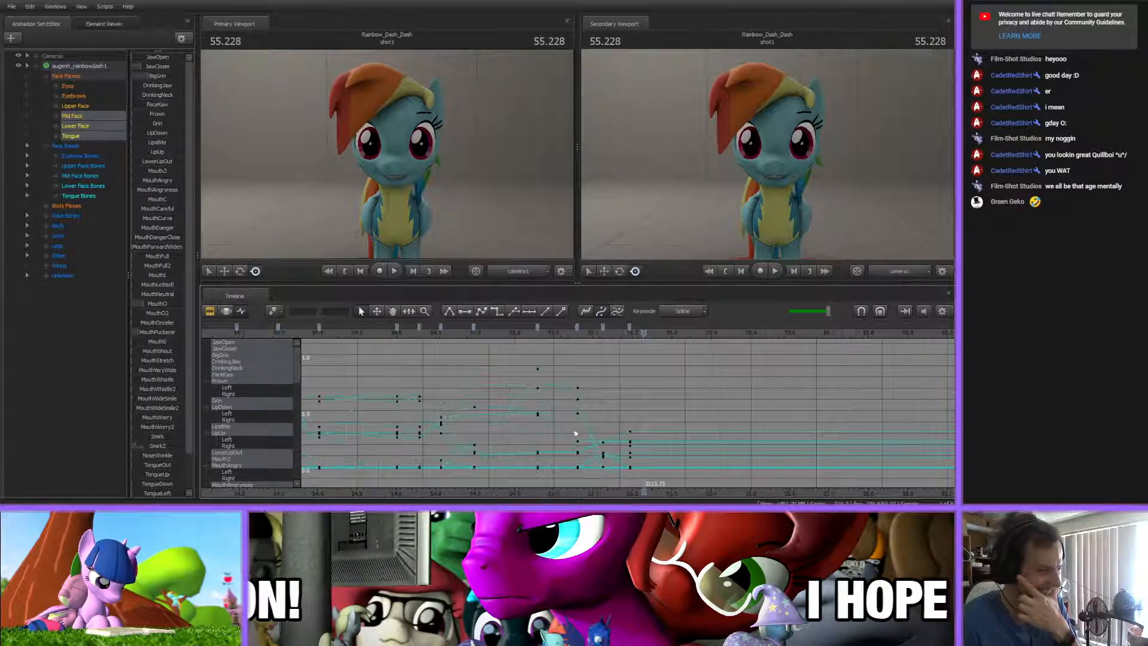
left_click_drag(514, 334, 638, 371)
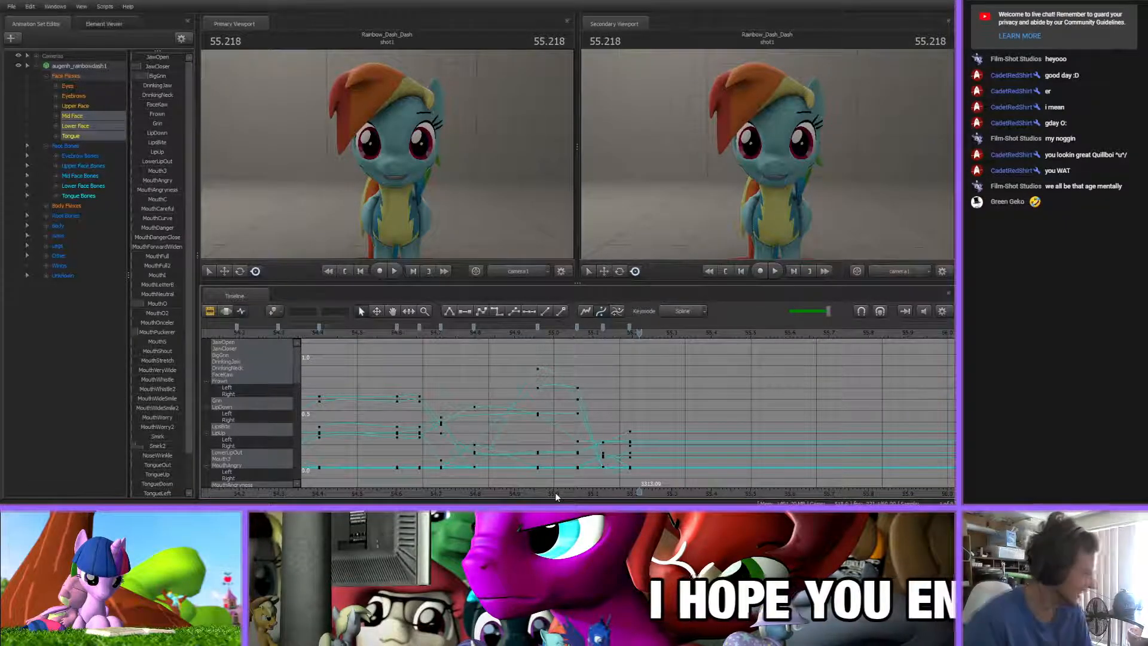
scroll(497, 426, "up", 5)
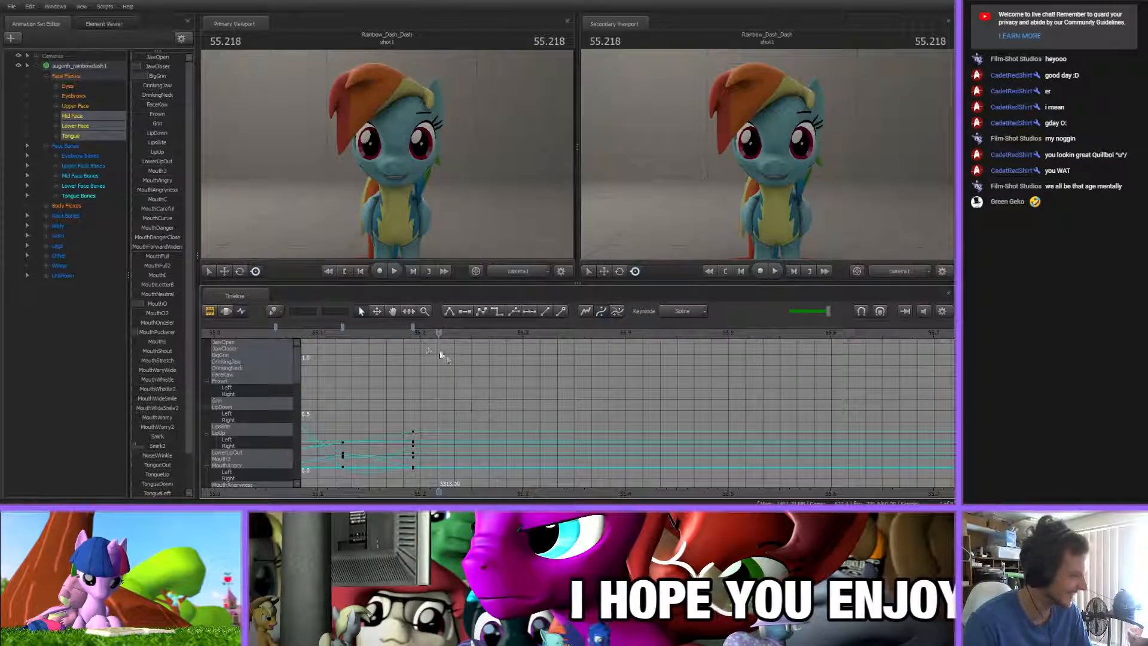
left_click_drag(410, 335, 450, 335)
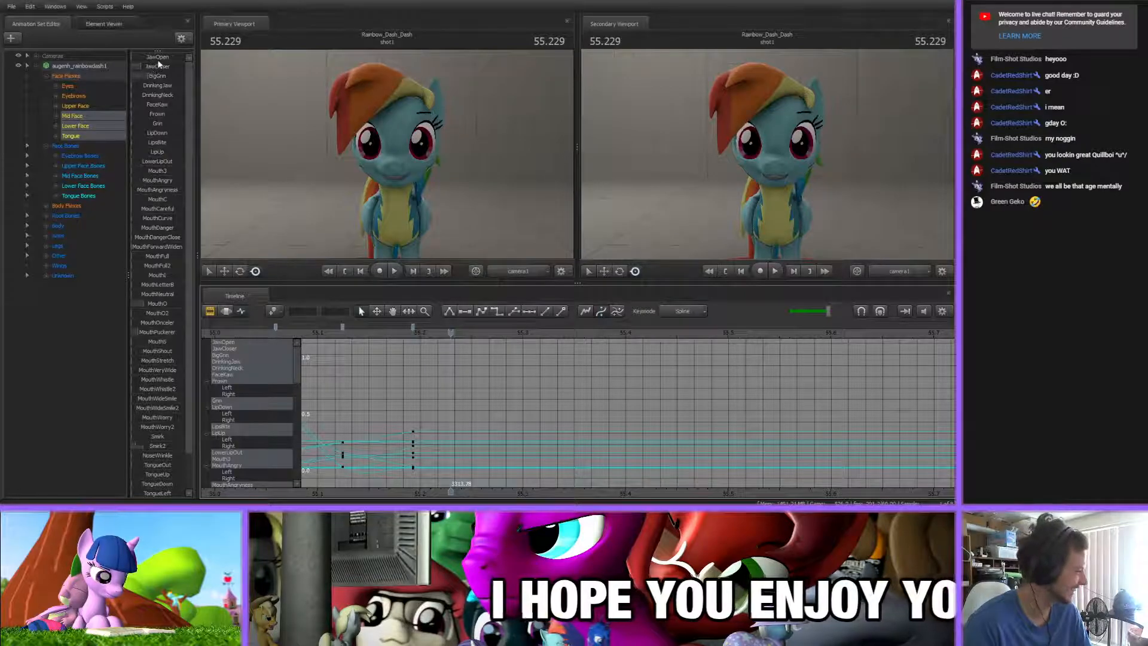
mouse_move(455, 342)
left_mouse_down()
mouse_move(496, 336)
mouse_move(410, 336)
mouse_move(443, 336)
left_mouse_up()
left_click_drag(147, 65, 165, 65)
left_click_drag(145, 304, 137, 305)
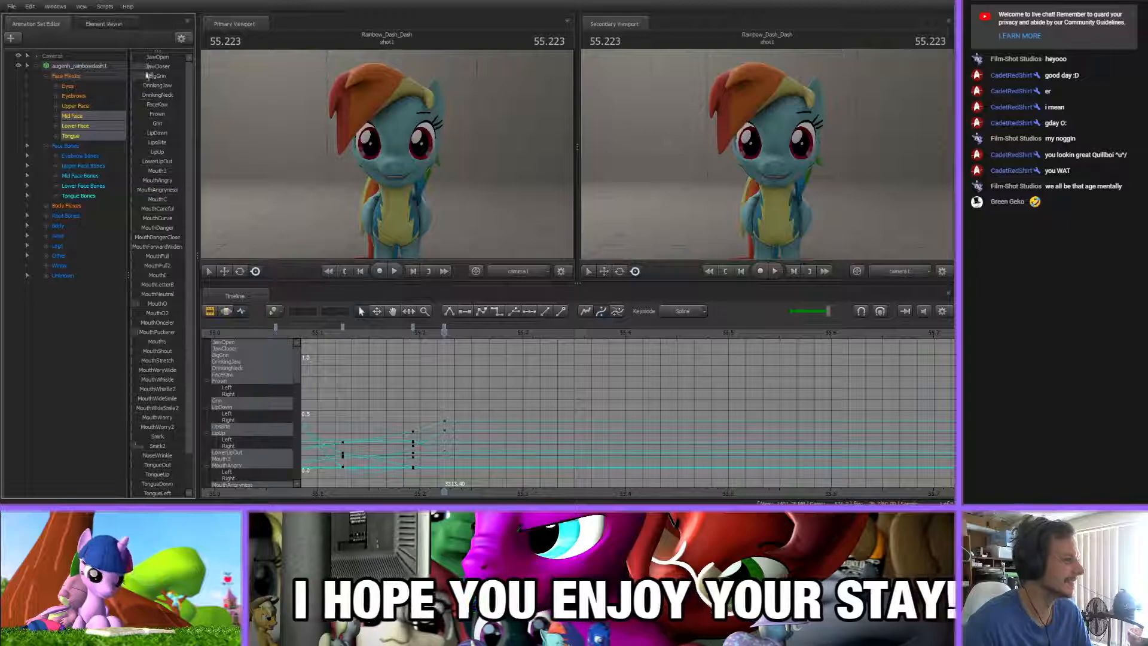
left_click_drag(152, 76, 156, 76)
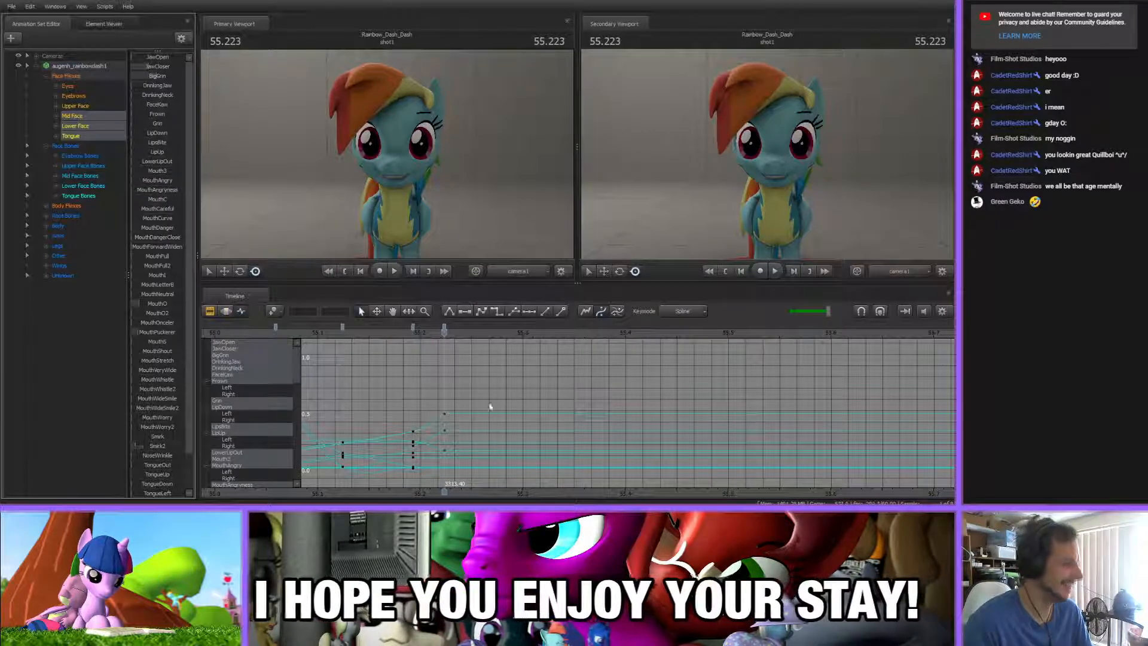
At 55.331 s, key an open mouth by lowering BigGrin and raising JawOpen slightly
middle_click_drag(487, 335, 389, 335)
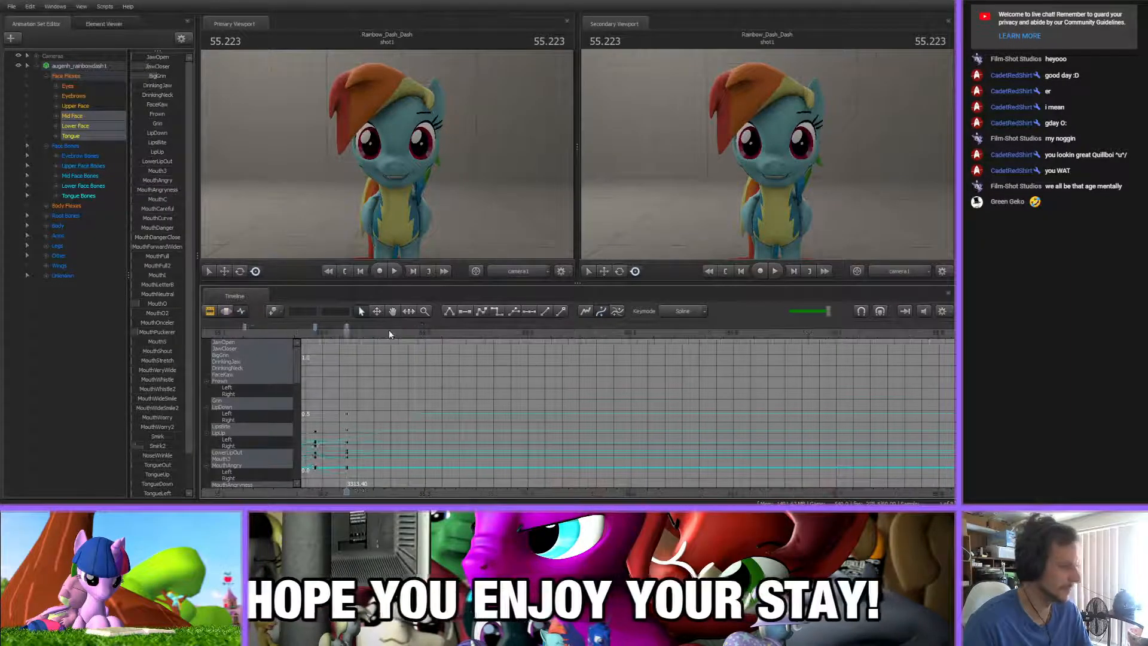
left_click_drag(346, 331, 456, 332)
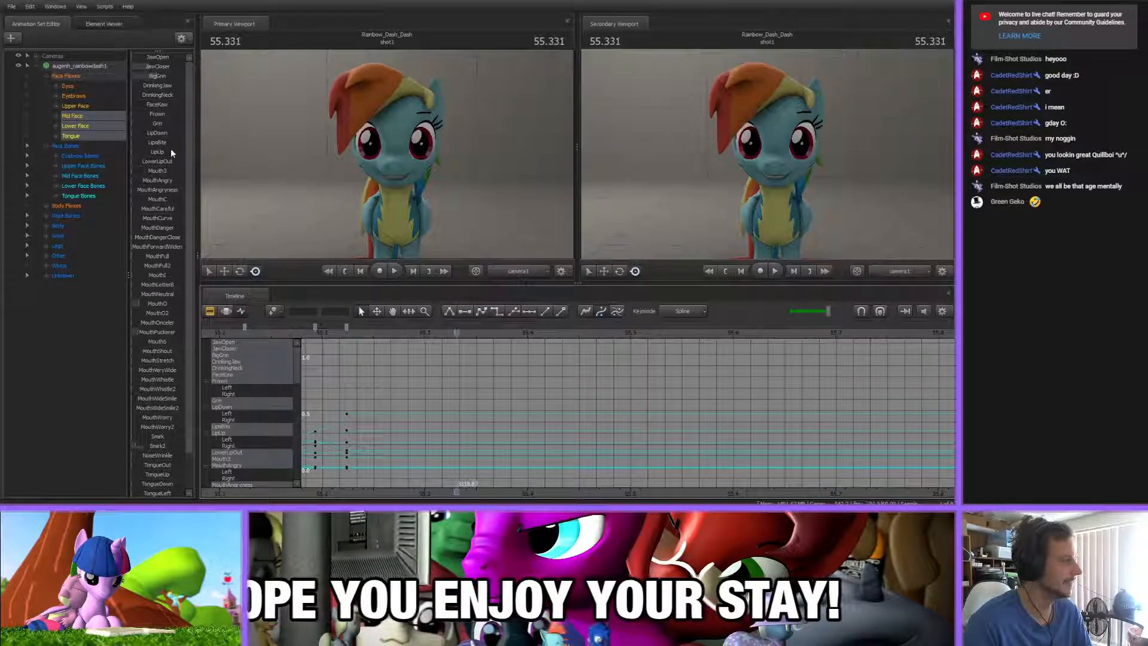
mouse_move(155, 78)
left_mouse_down()
mouse_move(131, 77)
mouse_move(132, 66)
mouse_move(152, 58)
mouse_move(147, 77)
left_mouse_up()
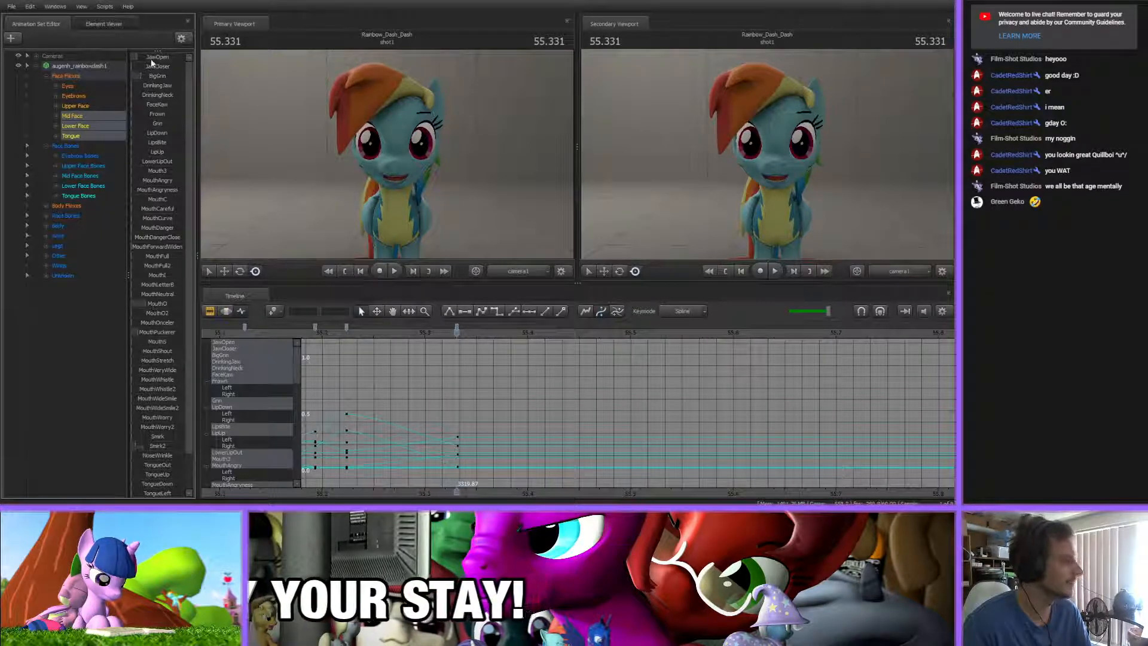
At 55.430 s, key a closing mouth by lowering JawOpen, raising MouthO and adjusting Smirk2
left_click(366, 332)
left_click_drag(366, 333, 559, 333)
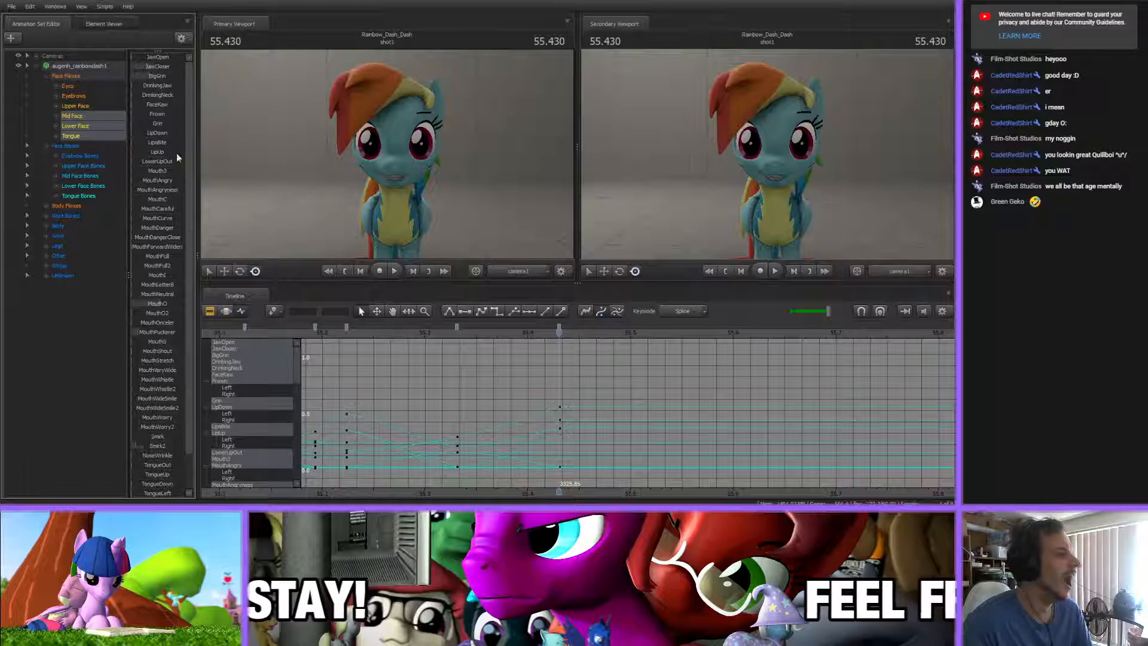
left_click_drag(145, 452, 144, 452)
left_click_drag(160, 303, 156, 303)
At 55.548 s, key a rounded mouth shape by raising and fine-tuning MouthO
middle_click_drag(571, 490, 403, 468)
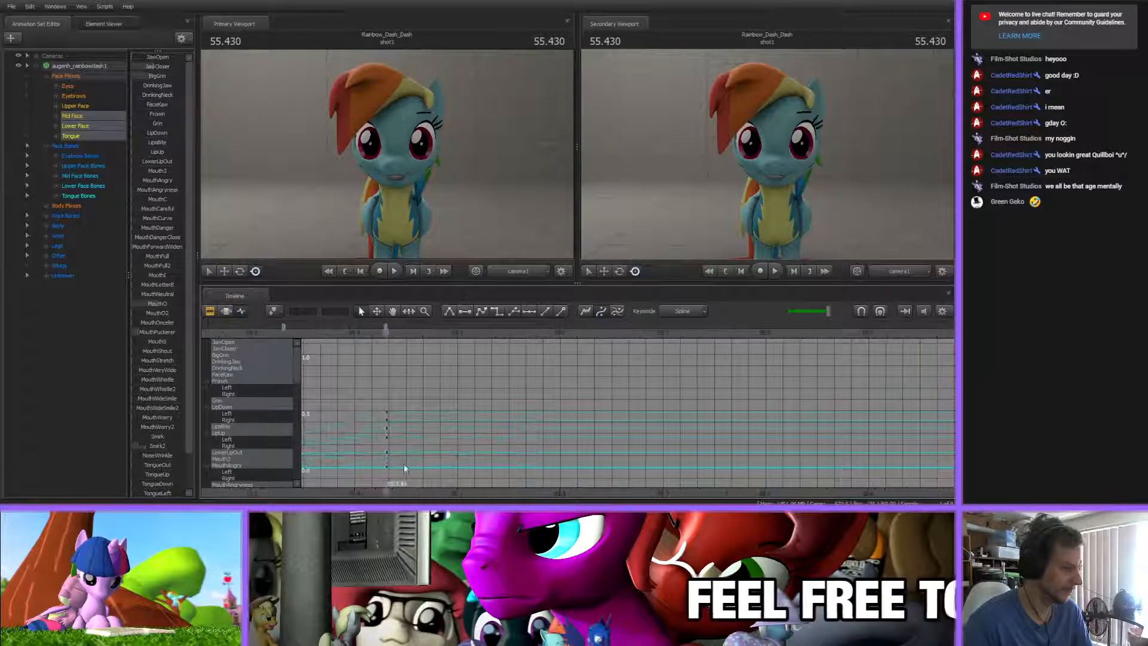
left_click_drag(386, 331, 507, 365)
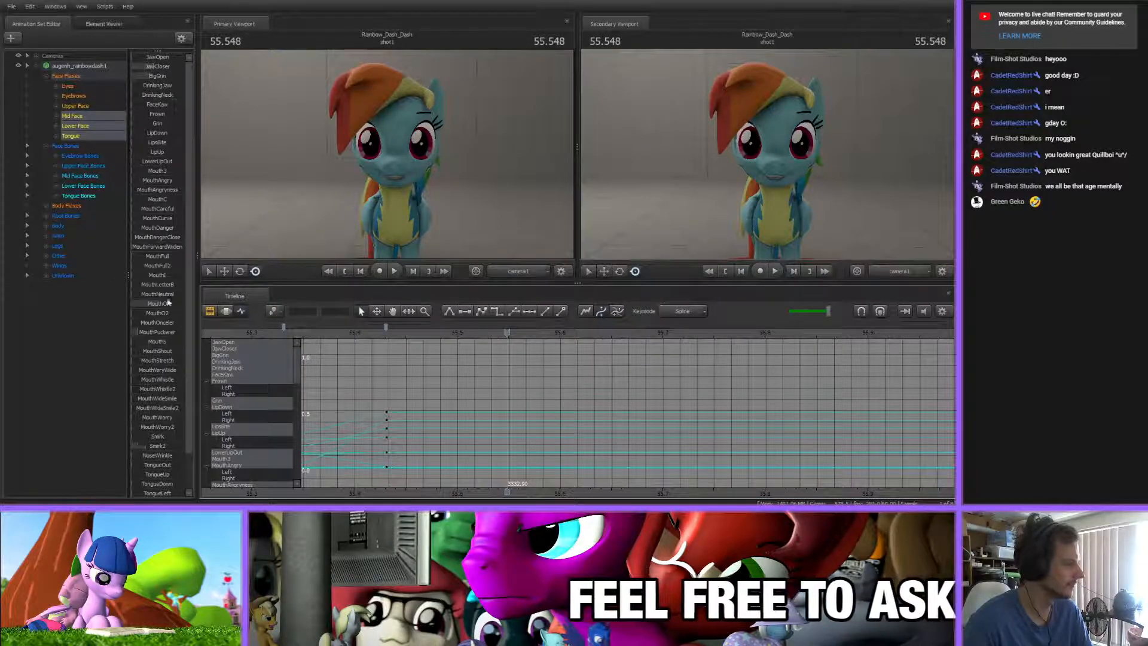
left_click_drag(166, 303, 172, 304)
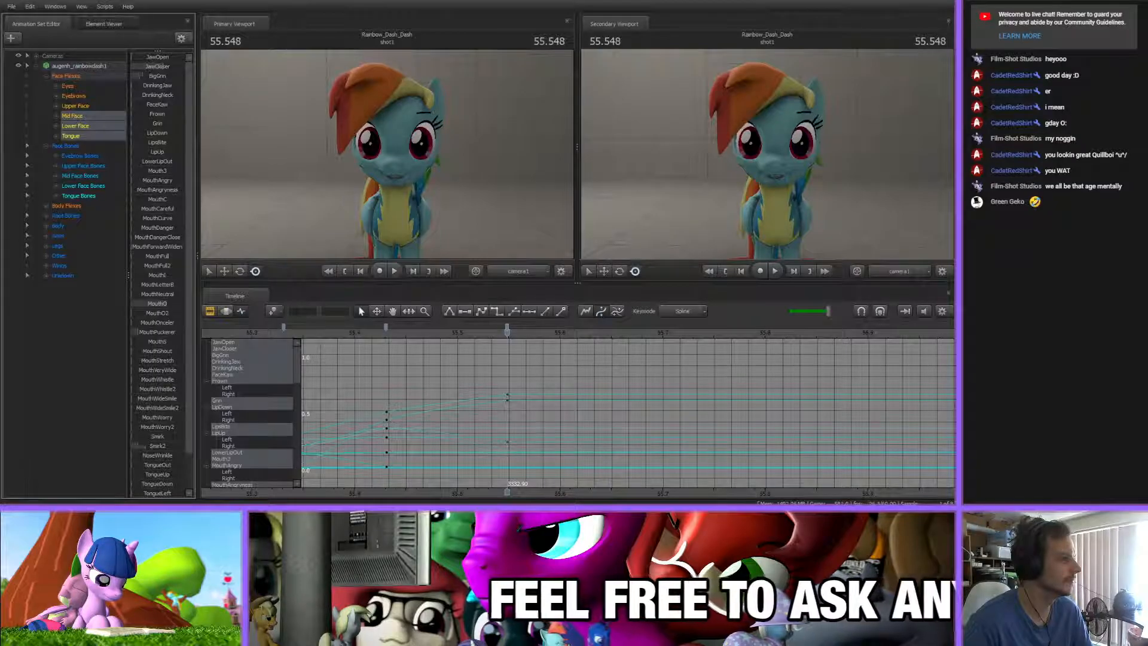
left_click_drag(155, 303, 152, 303)
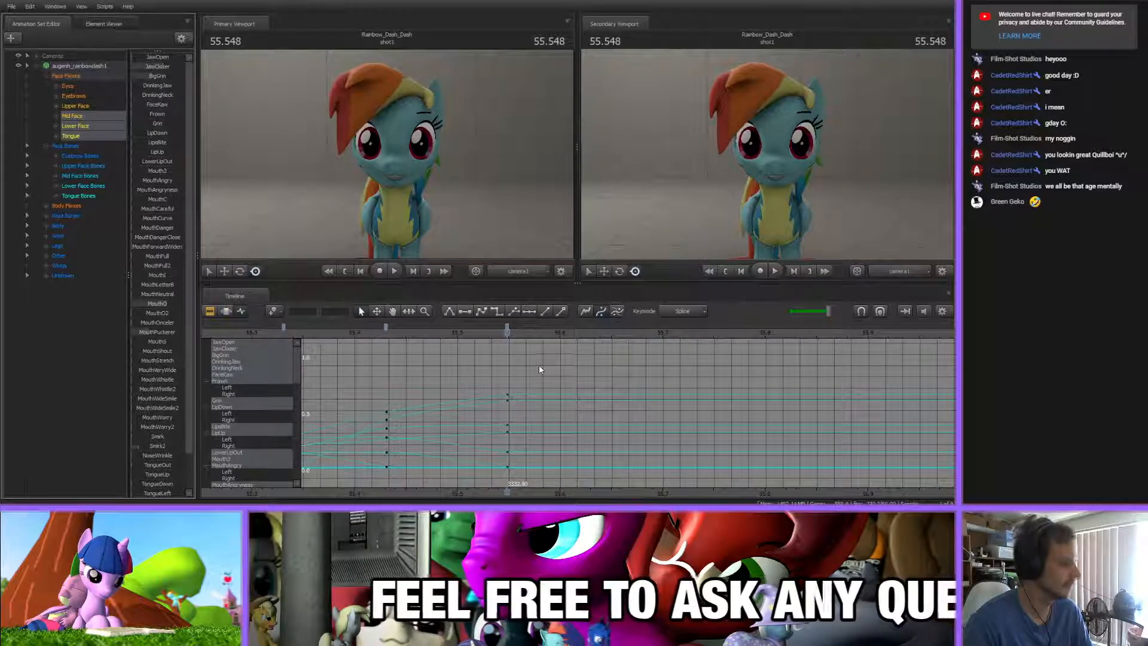
At 55.641 s, key an open mouth by raising JawOpen and adjusting MouthO
left_click_drag(507, 334, 602, 340)
left_click_drag(141, 57, 149, 57)
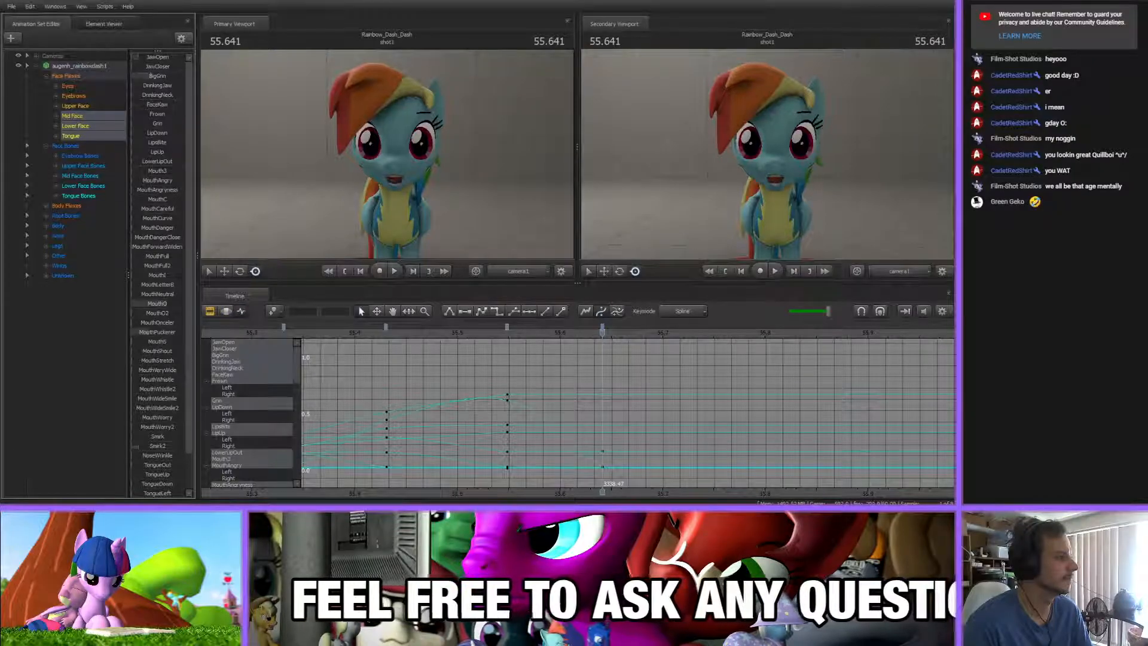
left_click_drag(160, 304, 167, 304)
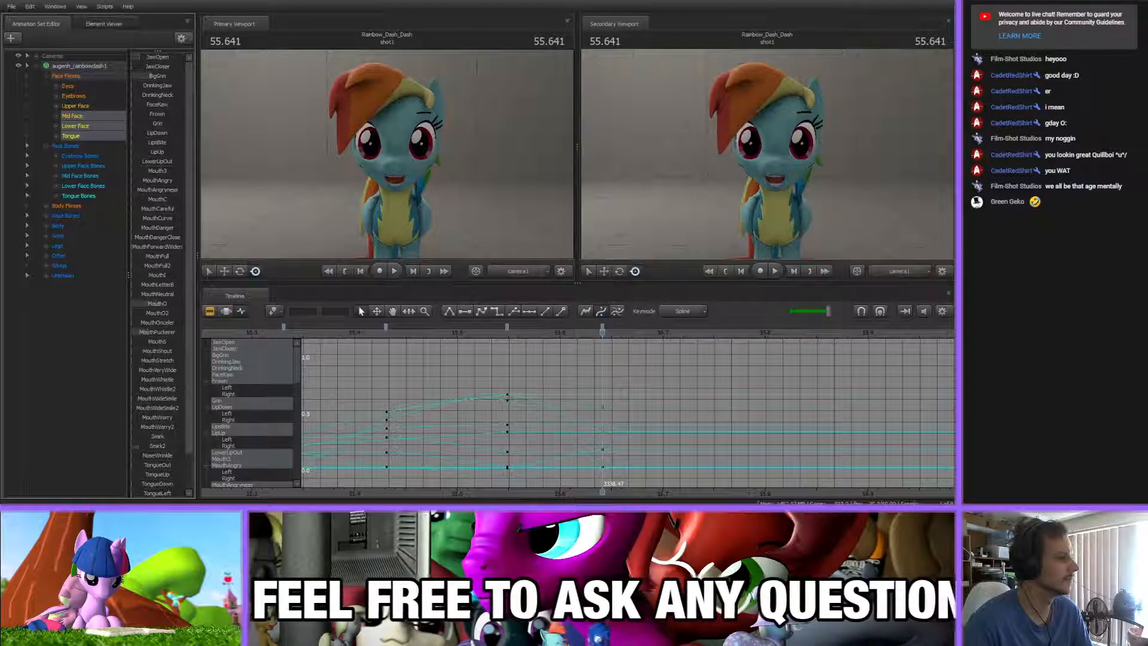
left_click_drag(157, 61, 160, 62)
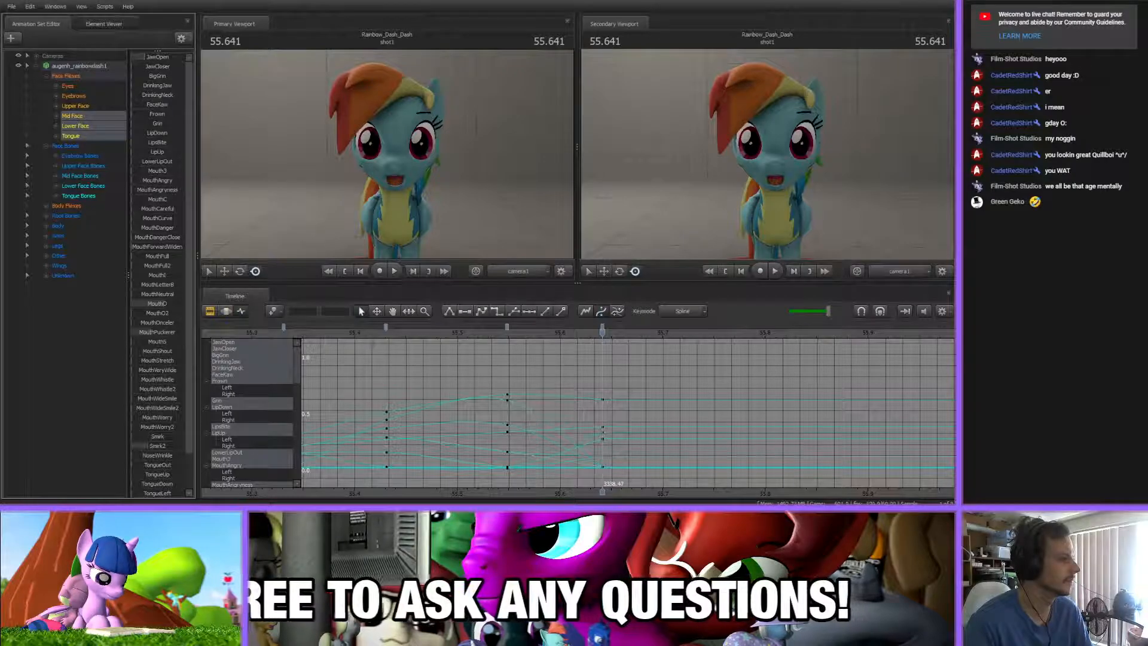
Check the timing of the latest keys, and at 55.777 s key a closed mouth by lowering JawOpen and raising JawCloser
left_click_drag(465, 351, 787, 339)
scroll(656, 382, "down", 5)
left_click_drag(491, 333, 402, 333)
mouse_move(751, 333)
left_mouse_down()
mouse_move(732, 333)
mouse_move(760, 336)
left_mouse_up()
mouse_move(403, 333)
left_mouse_down()
mouse_move(425, 333)
mouse_move(390, 334)
left_mouse_up()
middle_click_drag(671, 497, 543, 466)
left_click(491, 335)
left_click_drag(491, 335, 633, 352)
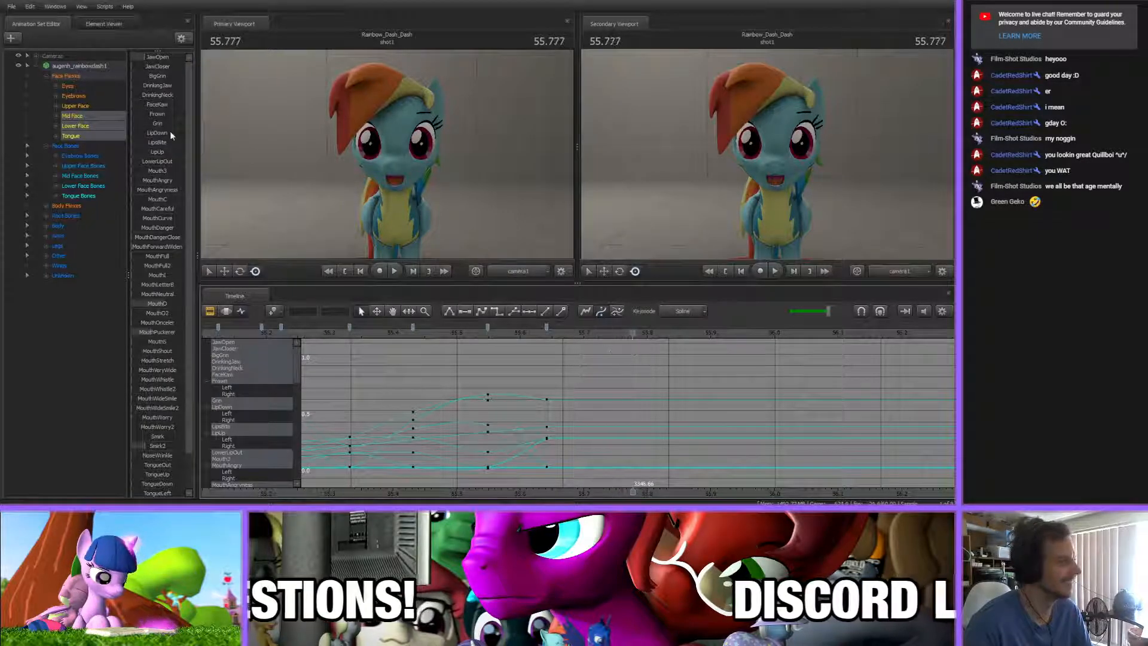
left_click_drag(149, 58, 172, 71)
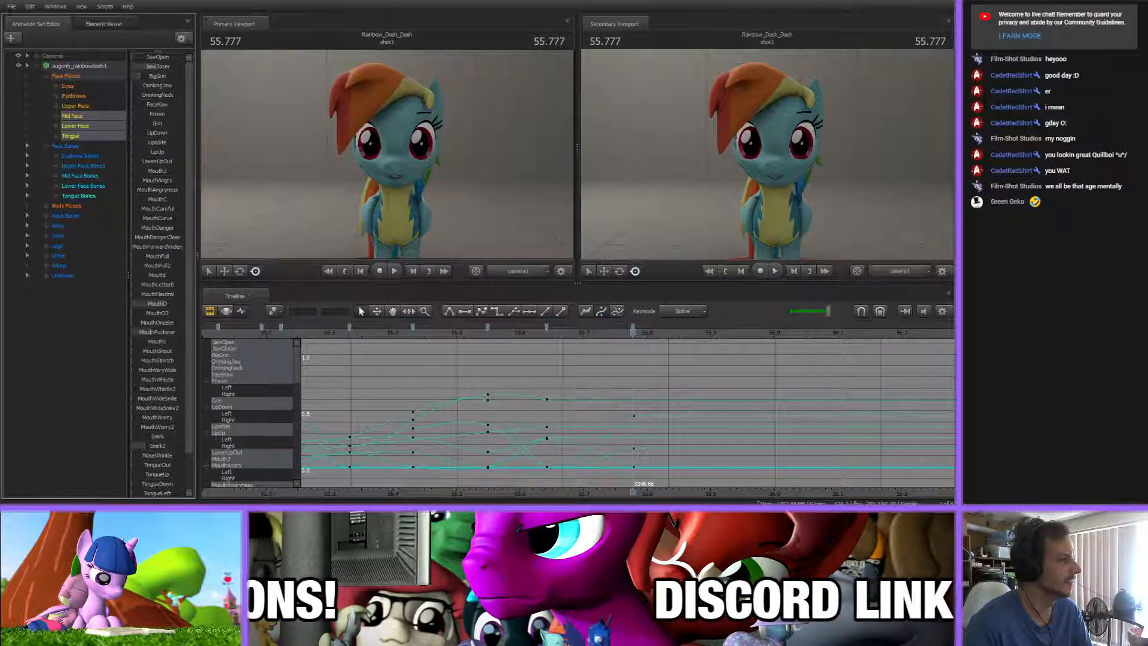
Scrub through the keyed section up to about 55.8 s to check the mouth motion against the song
scroll(735, 456, "up", 6)
middle_click_drag(693, 498, 530, 464)
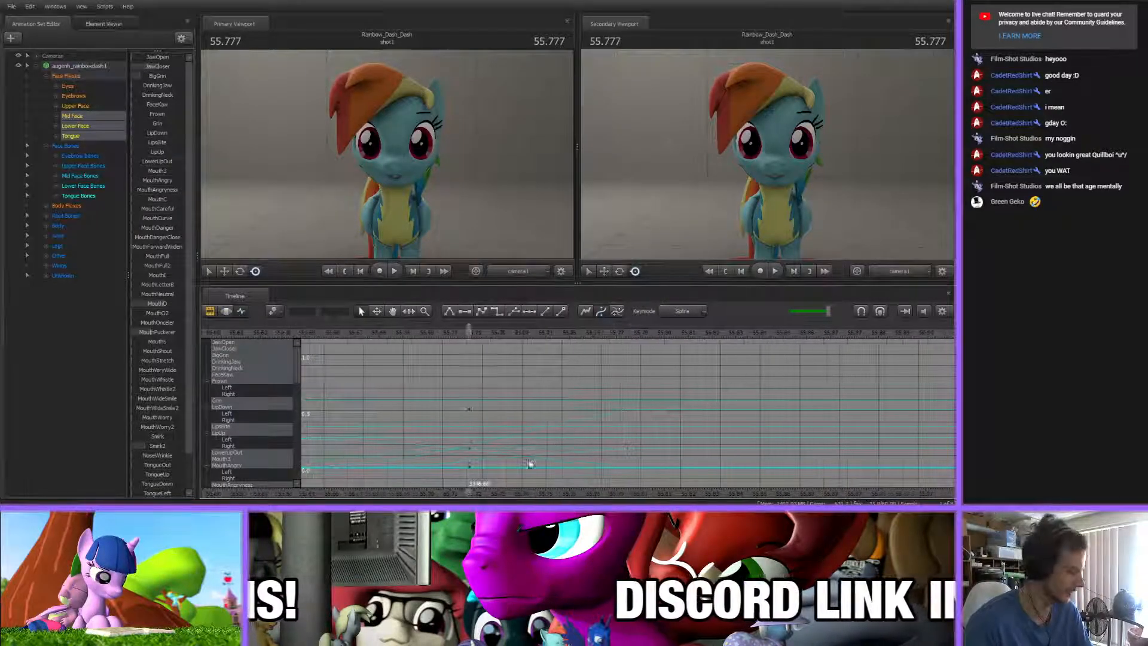
mouse_move(469, 330)
left_mouse_down()
mouse_move(337, 331)
mouse_move(471, 329)
left_mouse_up()
scroll(708, 444, "down", 8)
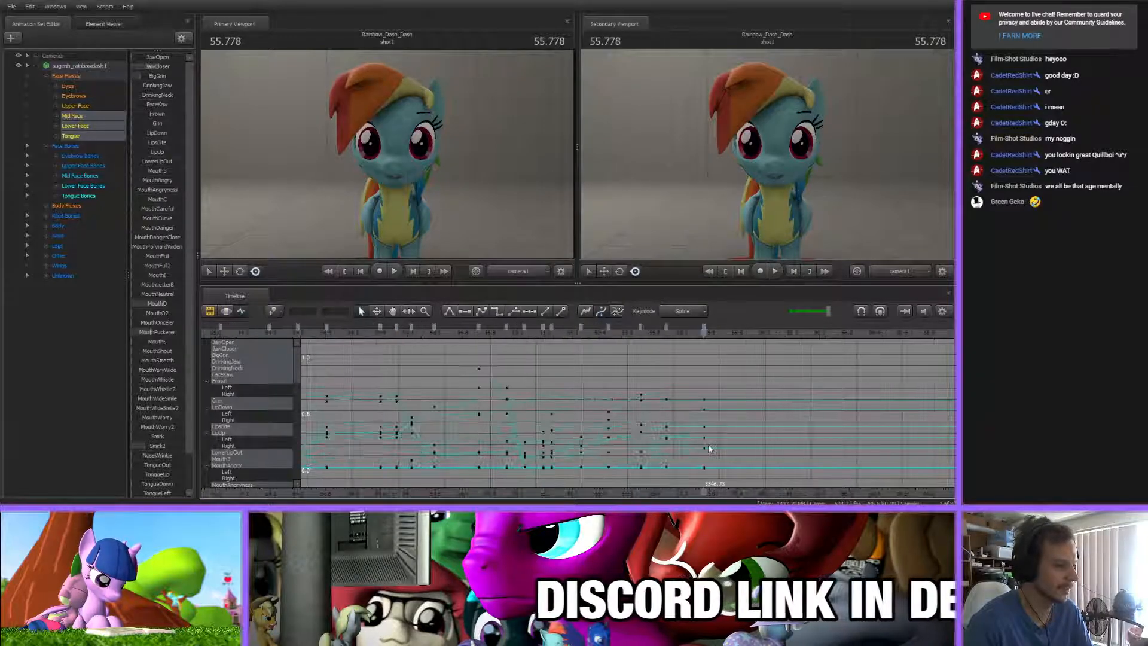
left_click(547, 333)
left_click_drag(549, 334, 598, 334)
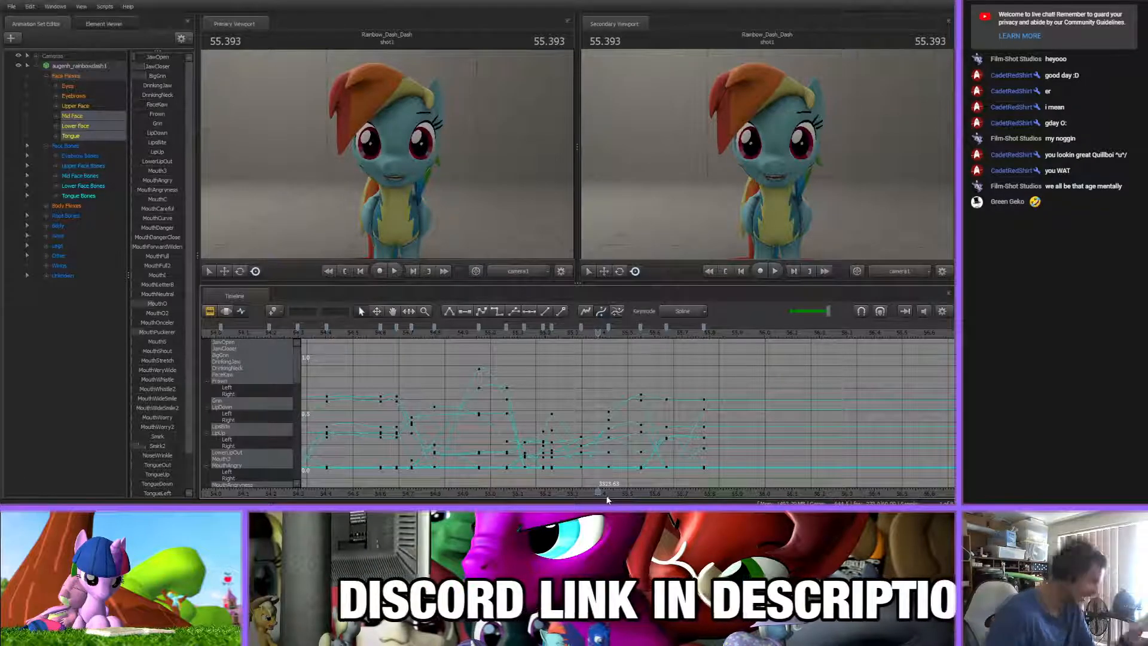
left_click_drag(610, 495, 485, 492)
mouse_move(591, 338)
left_mouse_down()
mouse_move(560, 336)
mouse_move(604, 337)
left_mouse_up()
left_click_drag(430, 338, 497, 346)
left_click_drag(530, 491, 333, 469)
At 55.897 s, key the mouth shape by adjusting BigGrin and lowering Smirk2 slightly
scroll(378, 353, "up", 2)
left_click_drag(416, 336, 473, 346)
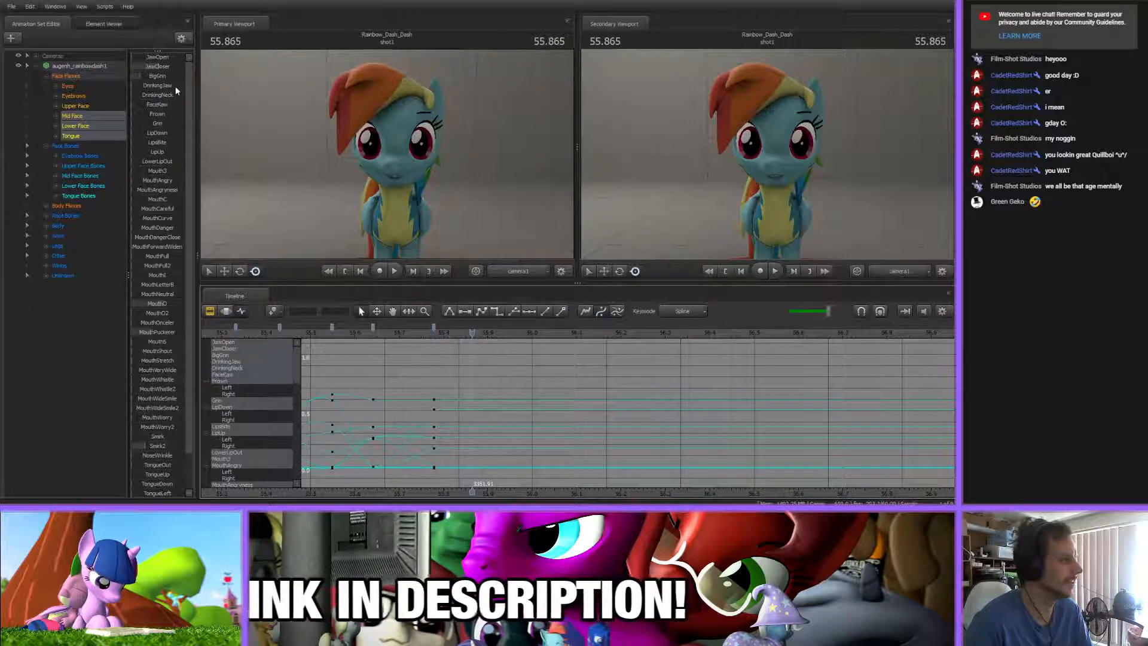
left_click_drag(446, 341, 486, 342)
left_click_drag(154, 76, 171, 76)
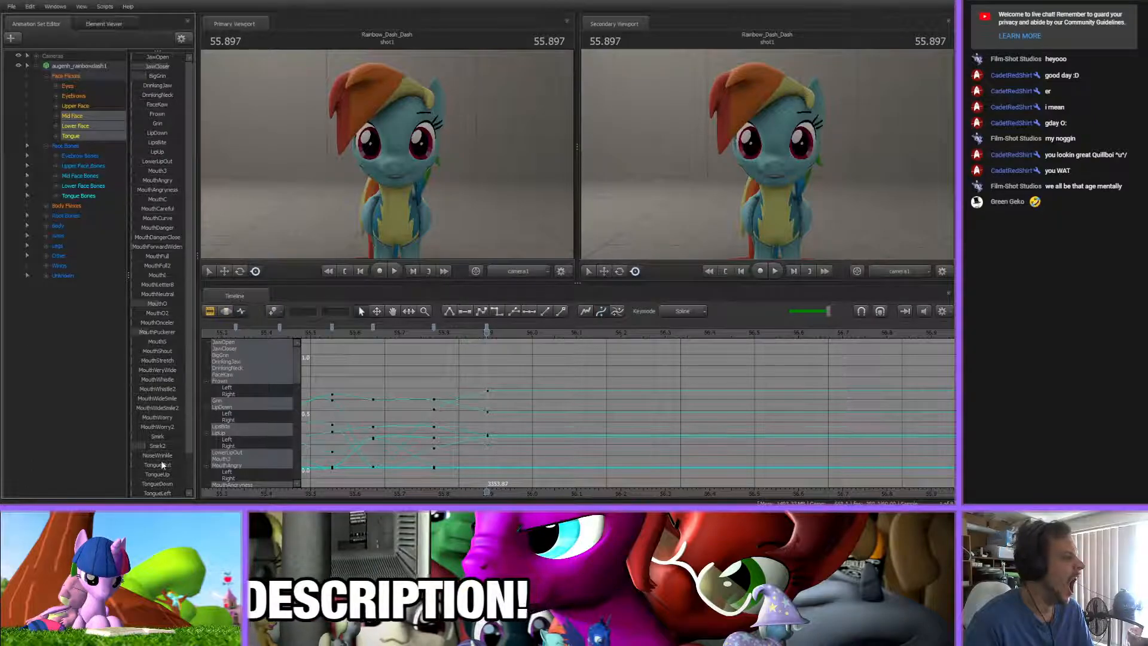
left_click_drag(141, 445, 135, 445)
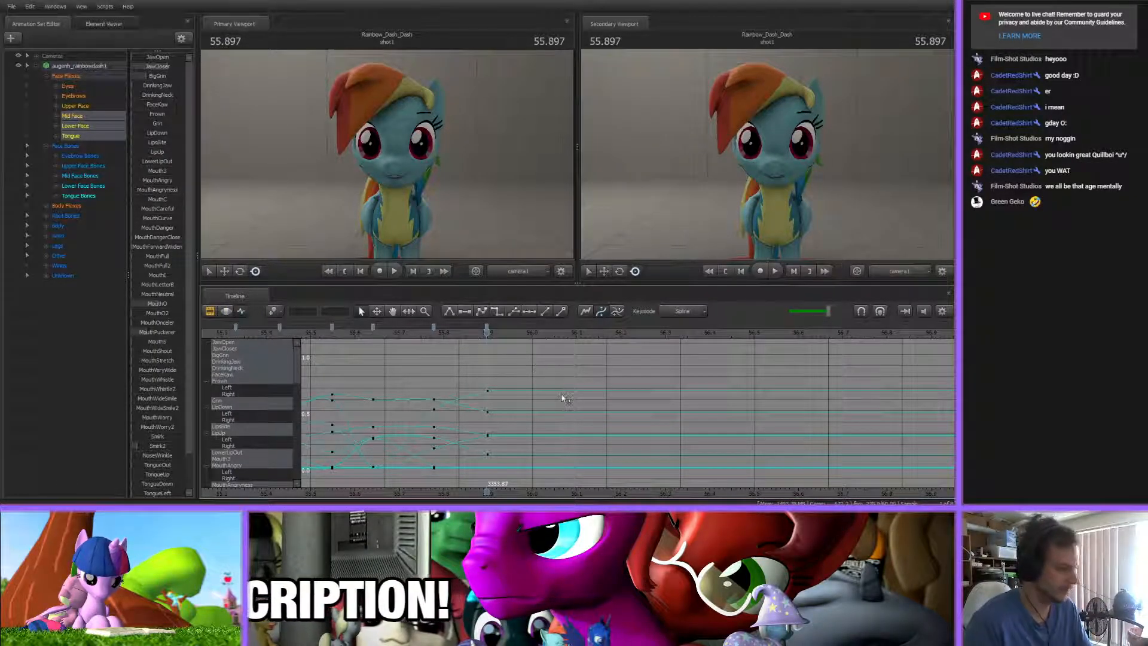
At 55.959 s, key an open mouth by raising JawOpen and lowering JawCloser
middle_click_drag(529, 432, 385, 418)
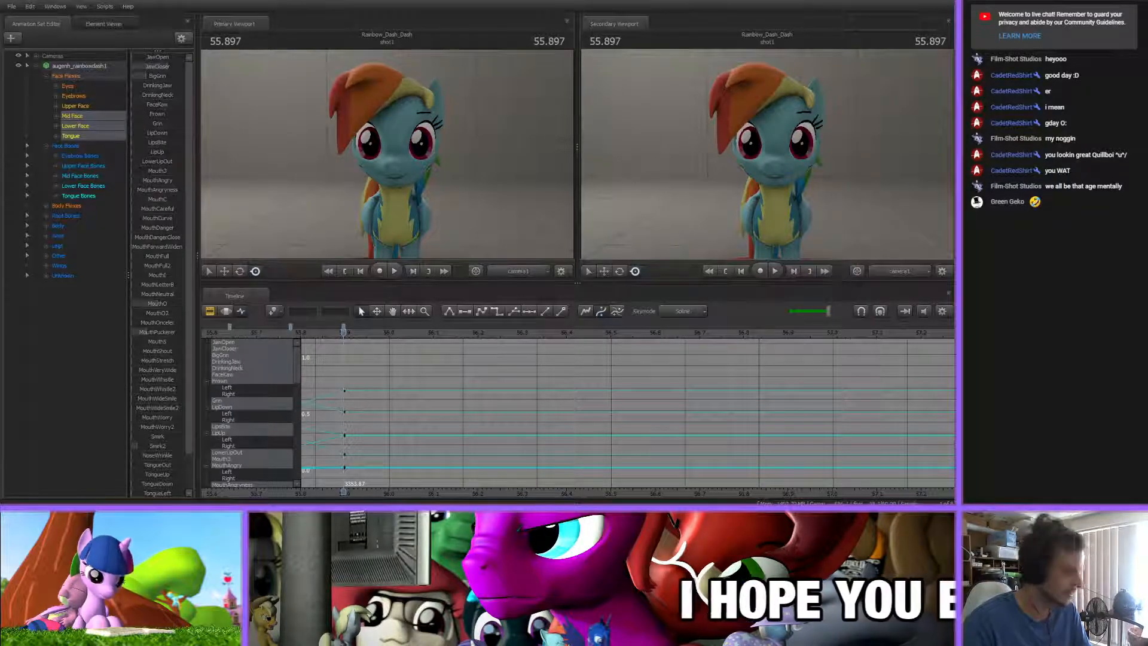
left_click_drag(343, 332, 370, 345)
left_click_drag(170, 66, 132, 76)
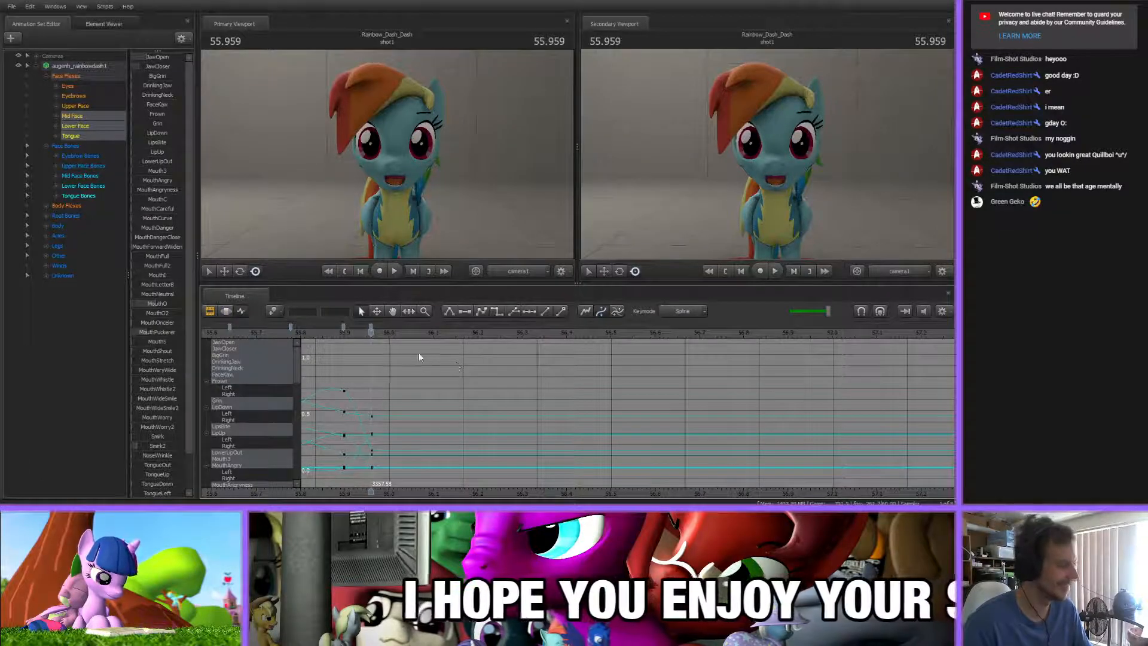
At 56.099 s, key a closing mouth by lowering JawOpen to zero, raising JawCloser and adjusting BigGrin, MouthO and MouthPuckerer
left_click_drag(383, 344, 434, 346)
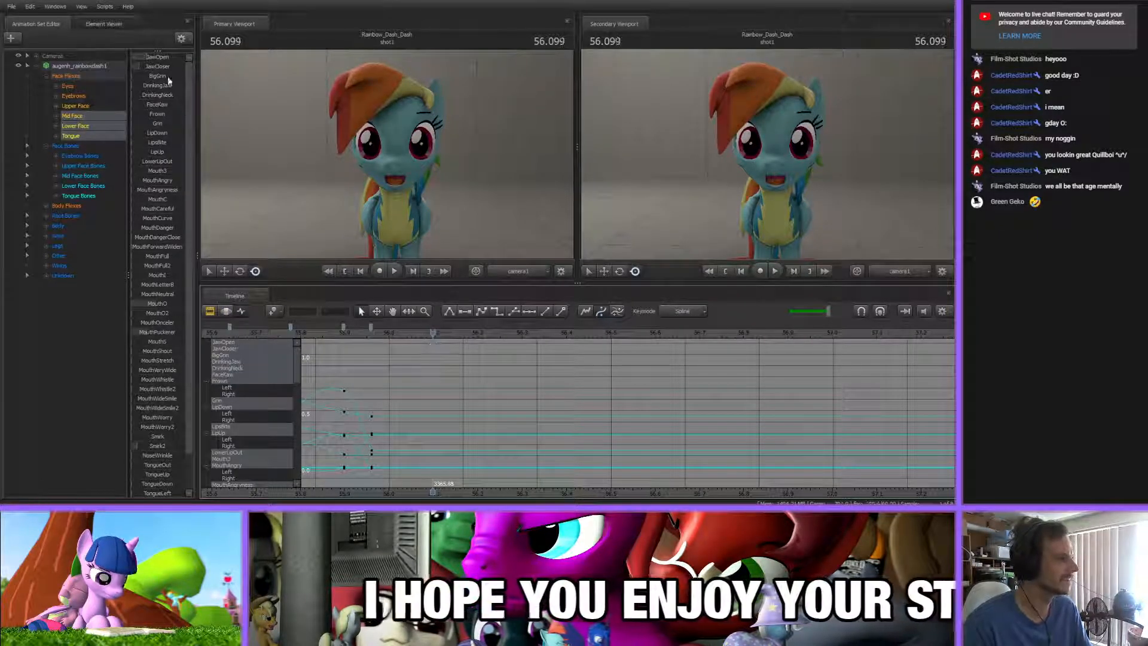
left_click_drag(164, 59, 67, 62)
mouse_move(138, 76)
left_mouse_down()
mouse_move(165, 78)
mouse_move(149, 76)
mouse_move(158, 68)
left_mouse_up()
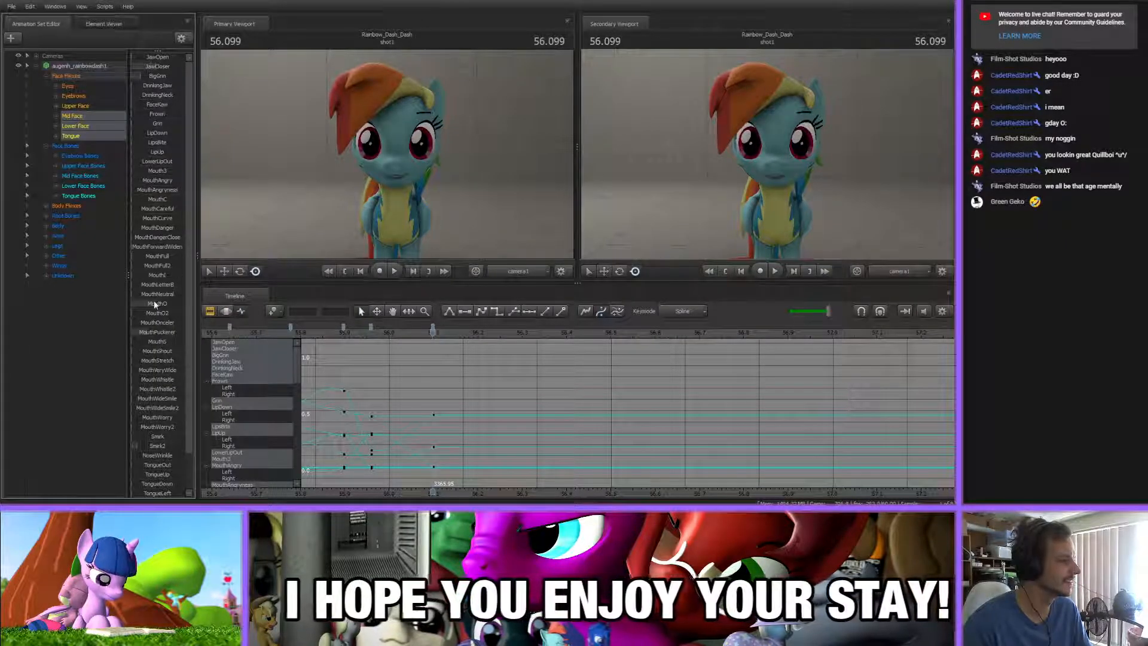
left_click_drag(167, 304, 151, 332)
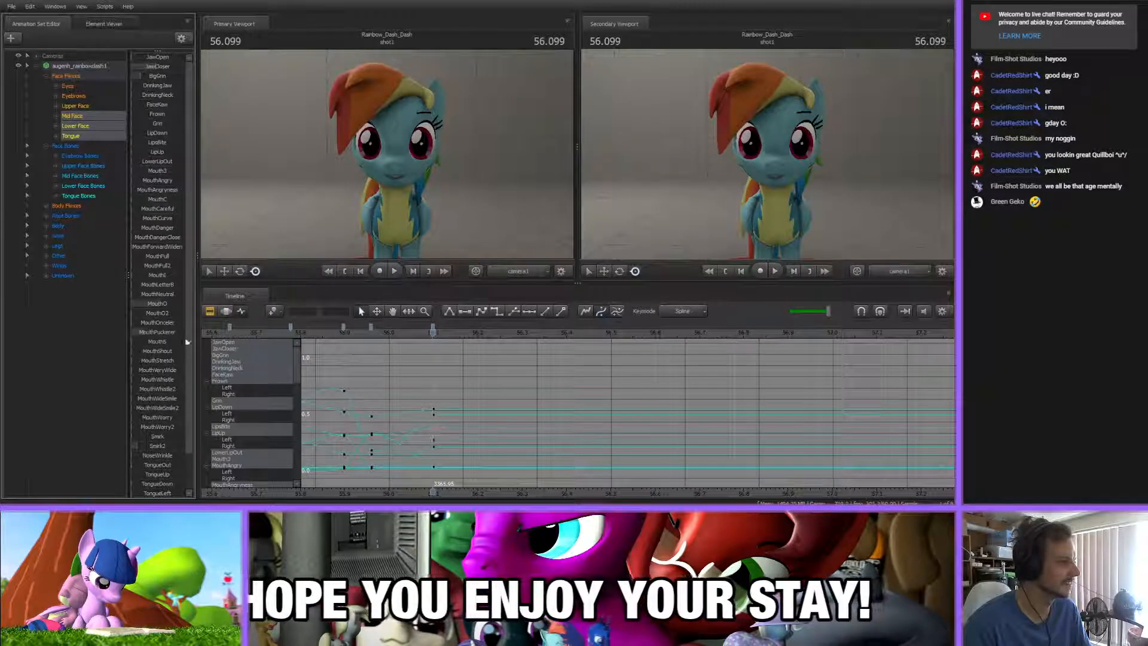
Shift the 56.099 s mouth keys slightly earlier, and at 56.138 s key pressed lips by raising JawCloser and MouthLetterB
middle_click_drag(447, 457, 415, 464)
mouse_move(385, 336)
left_mouse_down()
mouse_move(409, 335)
mouse_move(359, 330)
mouse_move(395, 331)
left_mouse_up()
mouse_move(155, 67)
left_mouse_down()
mouse_move(181, 67)
mouse_move(154, 81)
mouse_move(172, 68)
left_mouse_up()
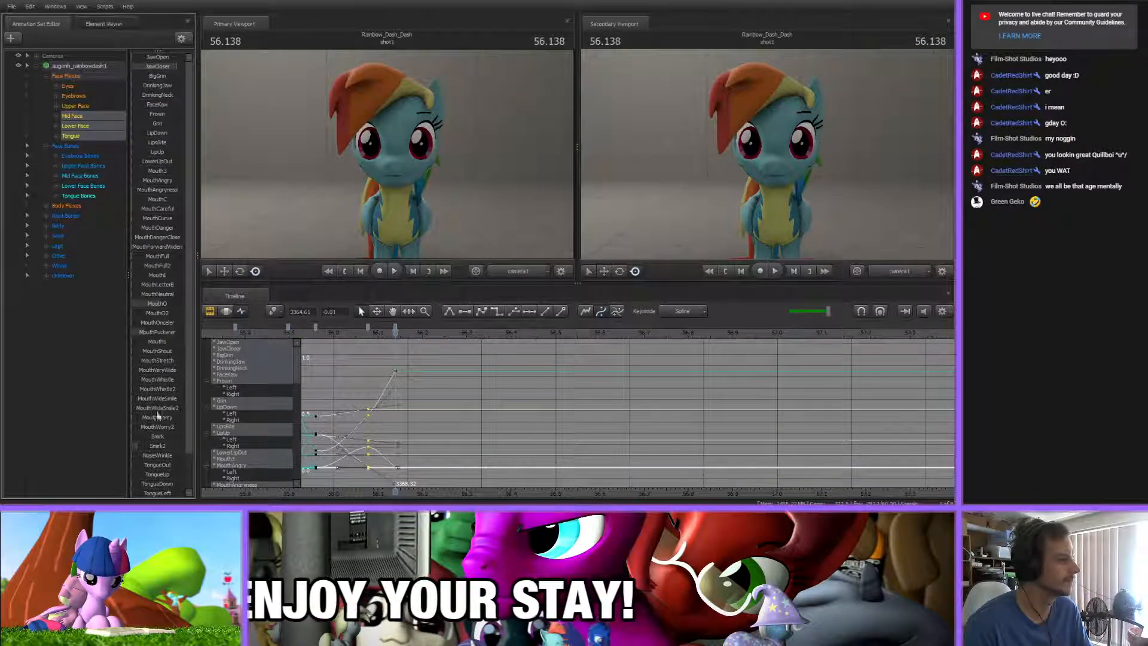
left_click_drag(152, 284, 183, 285)
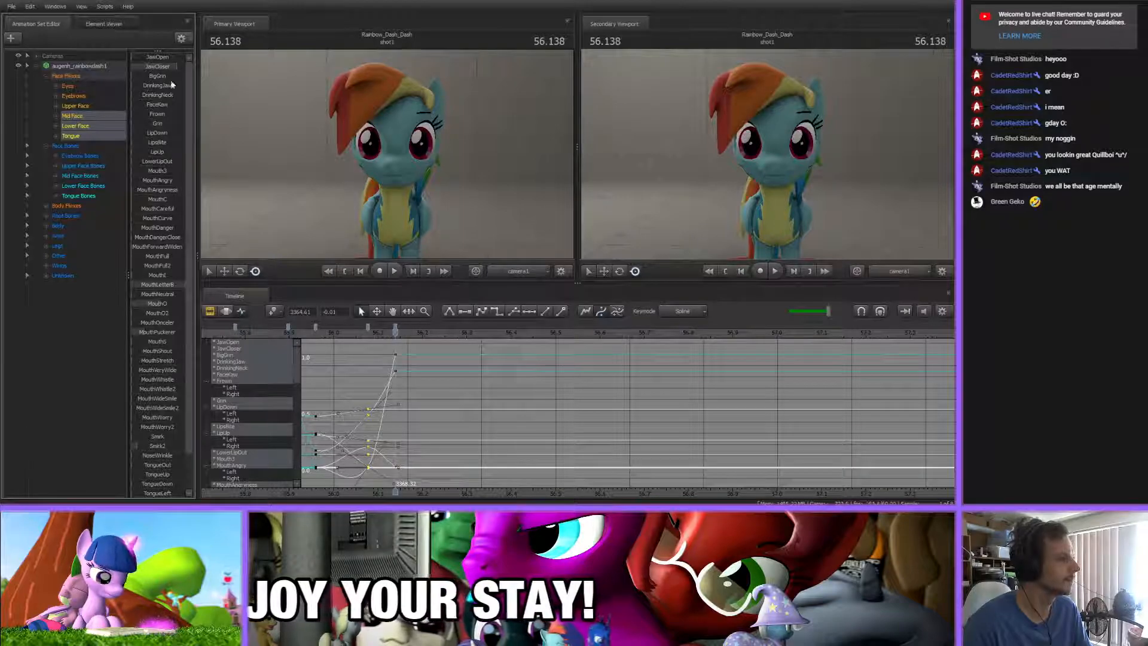
Lower JawCloser in the pressed-lips mouth key at 56.138 s
left_click_drag(169, 67, 149, 66)
left_click(462, 388)
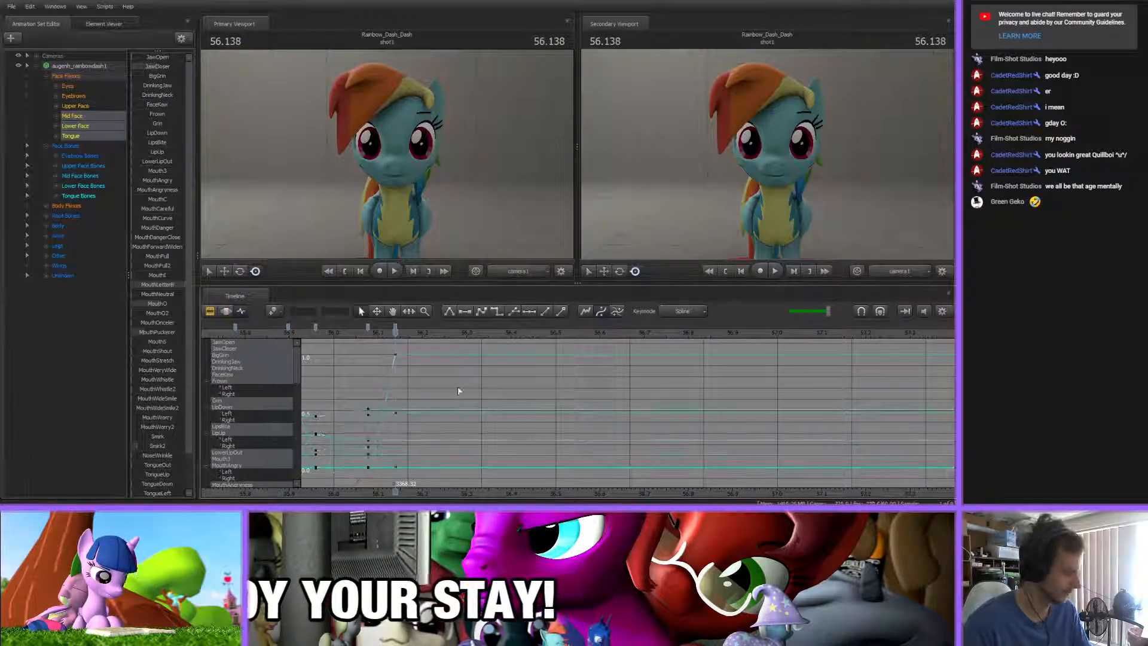
middle_click_drag(442, 486, 425, 487)
Scrub through the mouth keys from about 55.28 s onward to check the lip-sync against the song
left_click_drag(350, 336, 582, 336)
scroll(503, 443, "down", 3)
scroll(503, 445, "down", 3)
left_click_drag(507, 493, 574, 494)
left_click(451, 332)
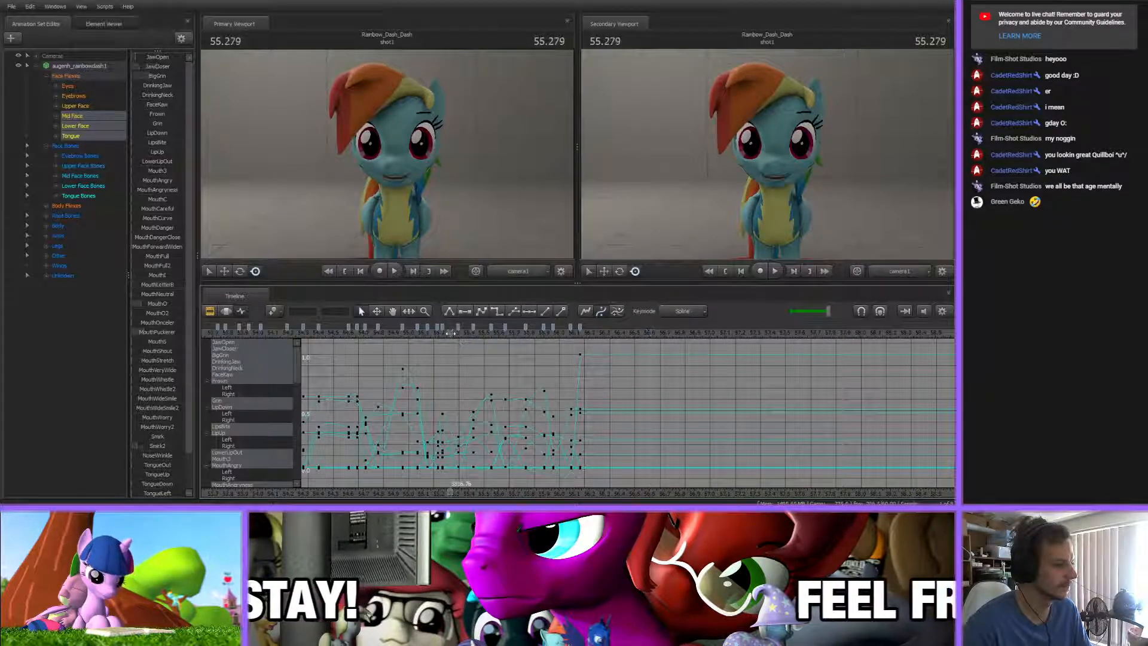
mouse_move(451, 333)
left_mouse_down()
mouse_move(468, 335)
mouse_move(443, 336)
left_mouse_up()
left_click(579, 334)
scroll(580, 333, "up", 5)
Hold the pressed lips until about 56.18 s, and at 56.281 s key an open mouth by raising JawOpen and clearing JawCloser and MouthLetterB
left_click_drag(583, 338, 510, 329)
mouse_move(510, 335)
left_mouse_down()
mouse_move(566, 344)
mouse_move(562, 330)
mouse_move(539, 327)
mouse_move(495, 337)
mouse_move(632, 344)
mouse_move(601, 347)
mouse_move(574, 328)
mouse_move(599, 328)
mouse_move(662, 344)
left_mouse_up()
key("m")
left_click_drag(164, 68, 142, 58)
left_click_drag(165, 284, 133, 284)
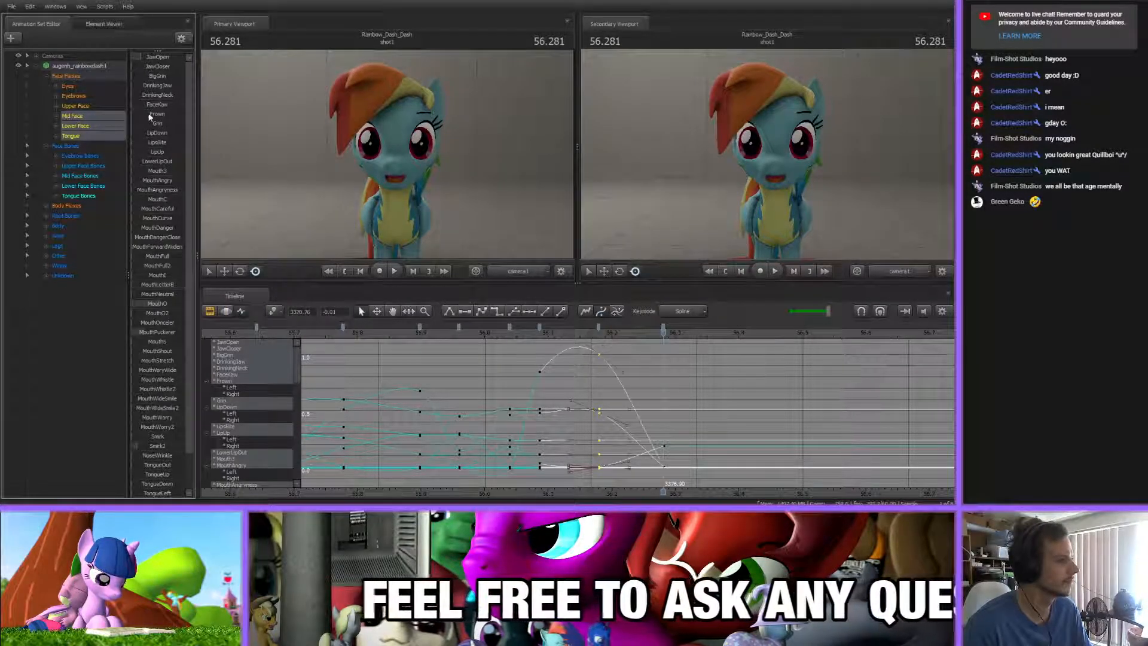
left_click_drag(141, 58, 148, 58)
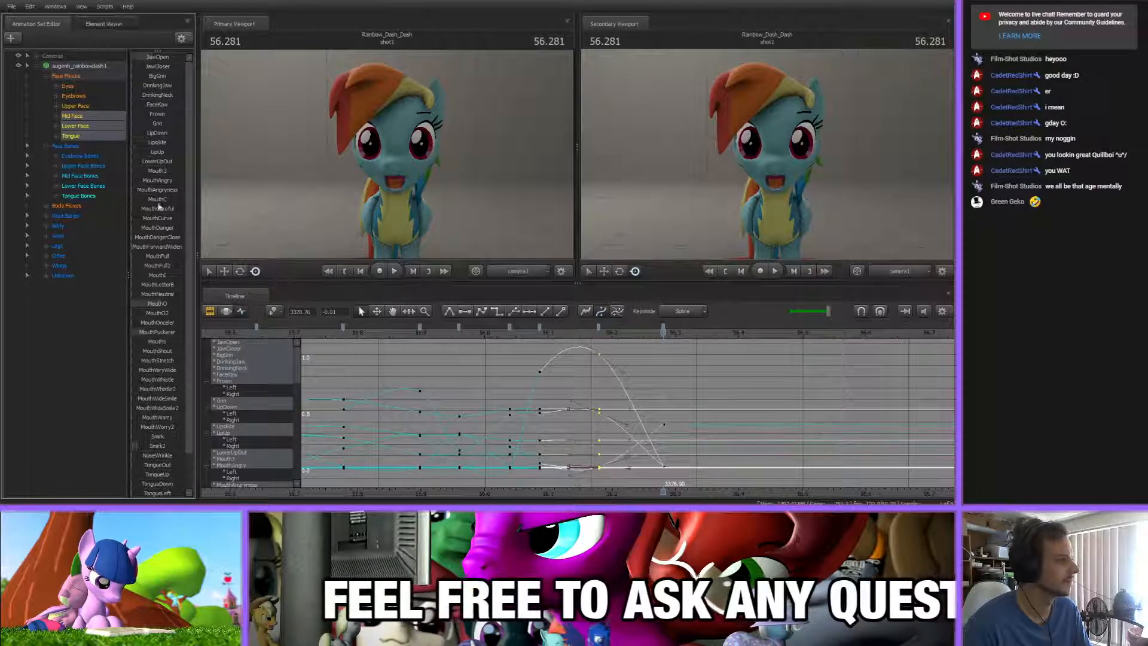
Refine the open mouth at 56.281 s by lowering MouthO, raising JawOpen slightly and fine-tuning Smirk2
left_click_drag(162, 303, 145, 303)
left_click_drag(150, 58, 154, 58)
left_click_drag(153, 447, 159, 448)
left_click_drag(154, 50, 163, 103)
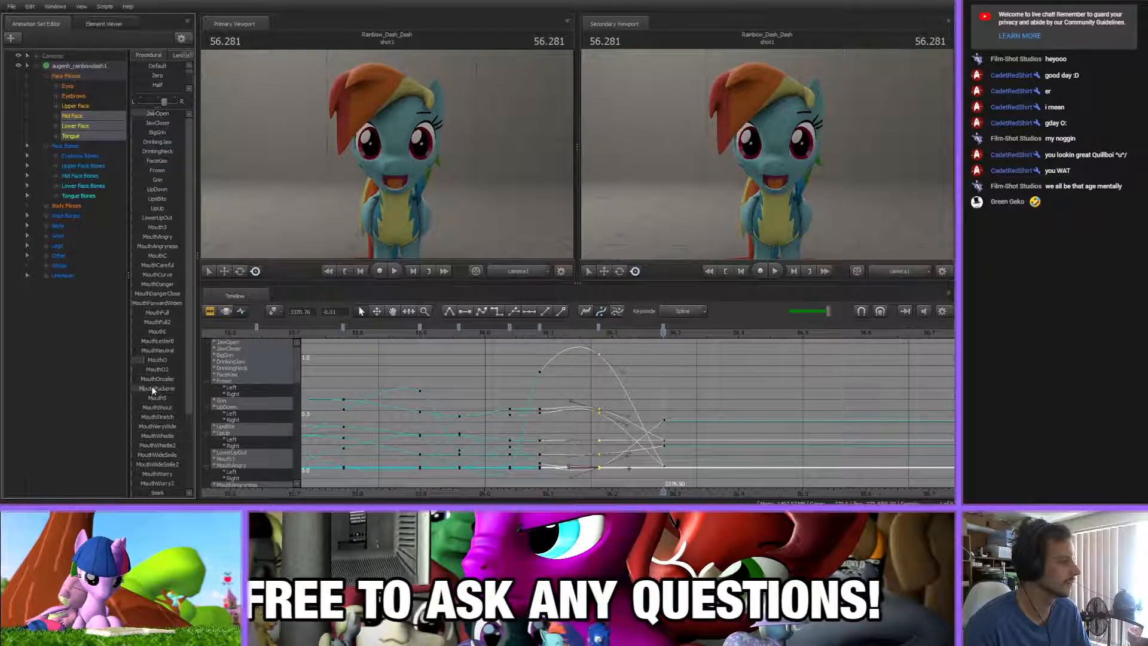
scroll(151, 464, "down", 1)
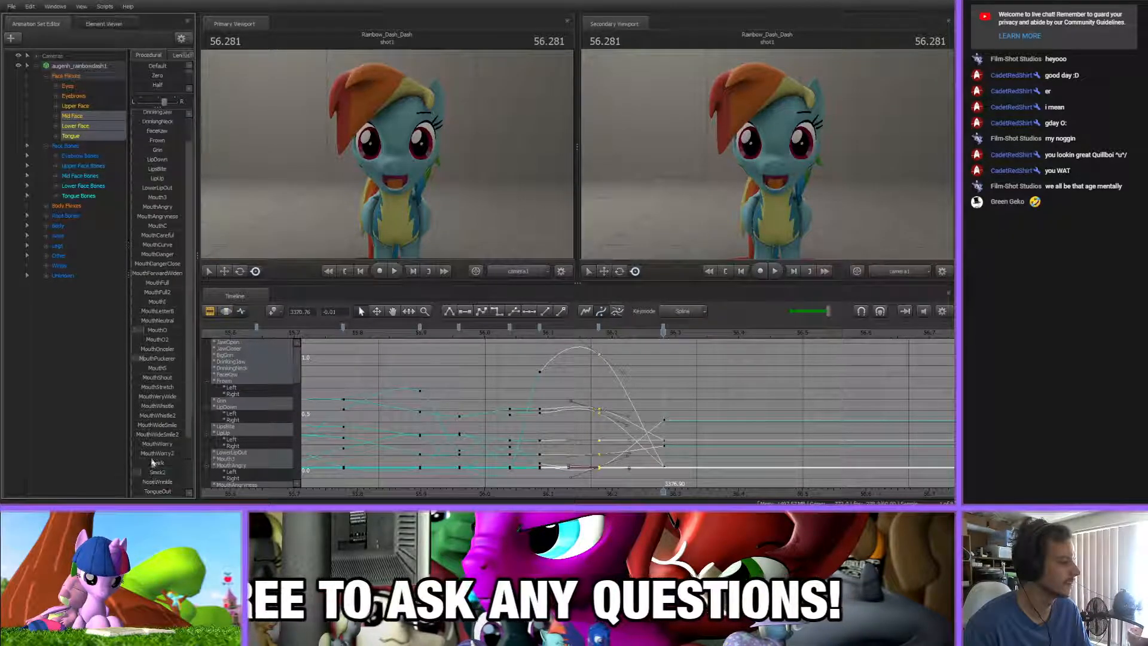
mouse_move(147, 474)
left_mouse_down()
mouse_move(160, 474)
mouse_move(133, 470)
mouse_move(143, 464)
mouse_move(118, 475)
mouse_move(144, 474)
left_mouse_up()
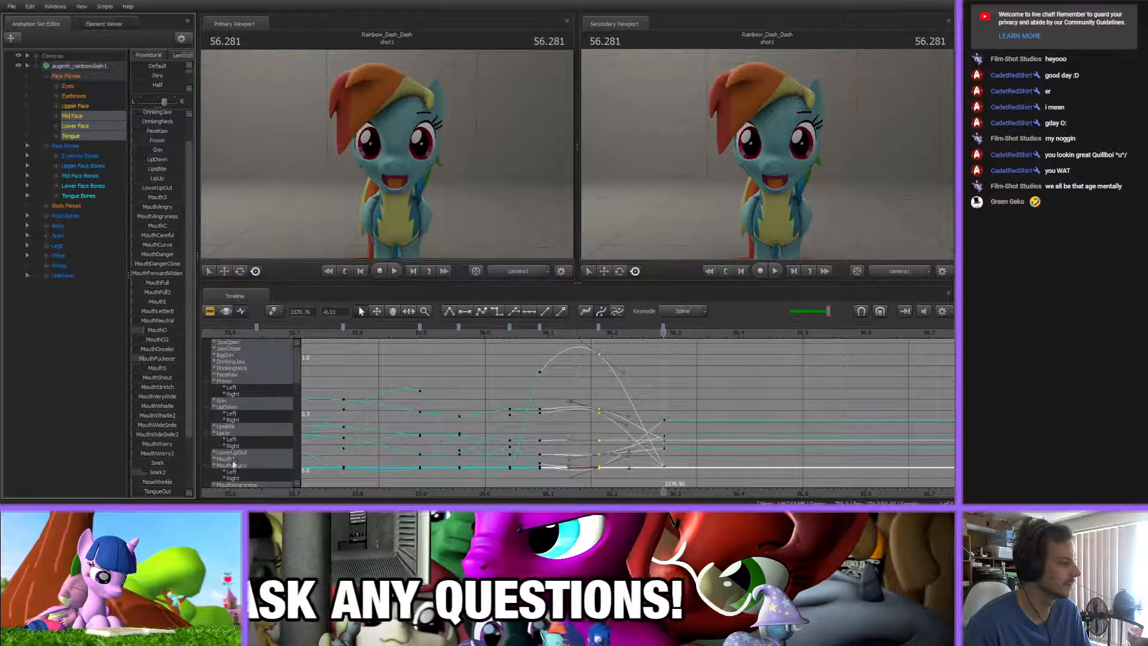
scroll(165, 228, "up", 1)
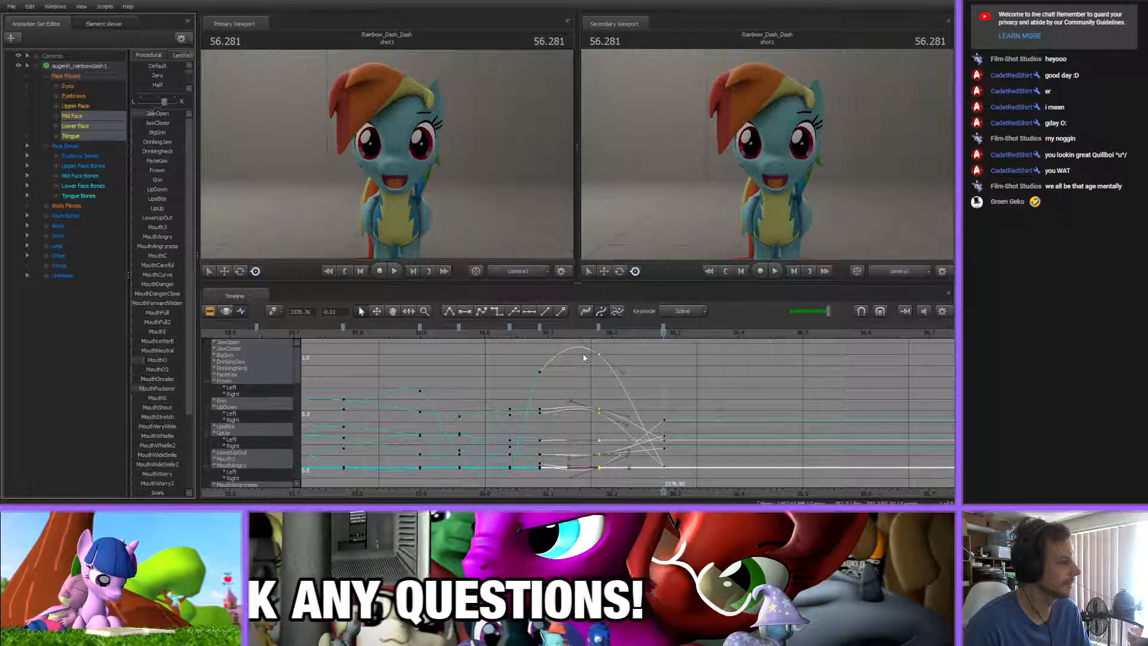
left_click(680, 473)
middle_click_drag(681, 472, 532, 475)
At 56.575 s, key a nearly closed grin by lowering JawOpen, raising BigGrin and JawCloser, and reducing MouthO and MouthPuckerer
left_click_drag(447, 332, 703, 365)
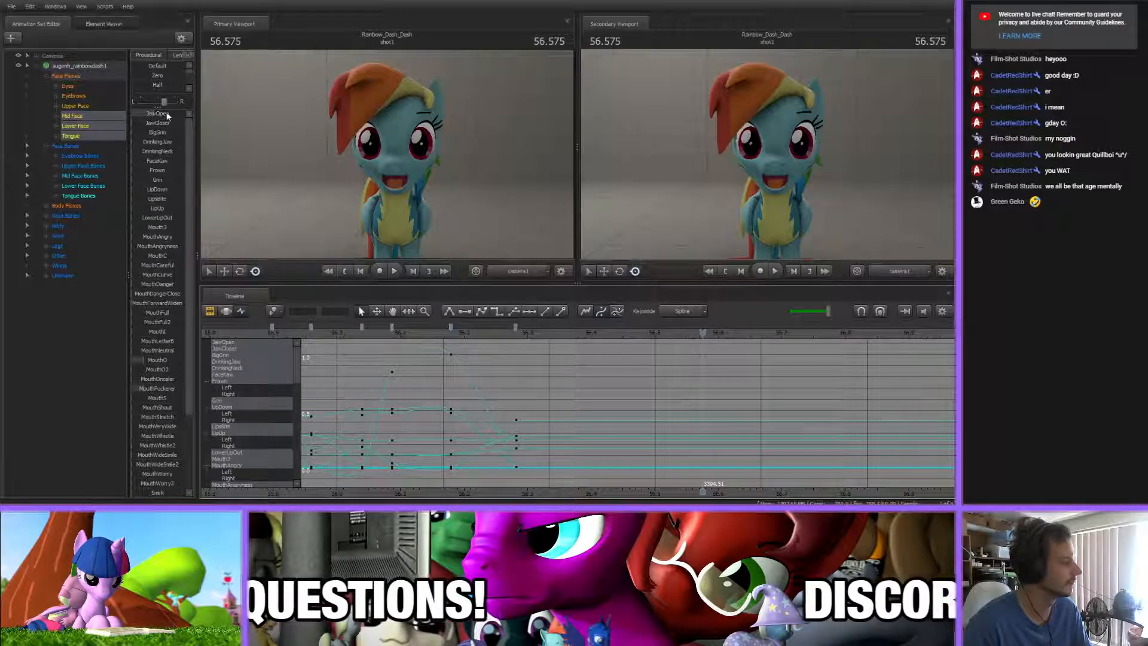
left_click_drag(167, 115, 151, 133)
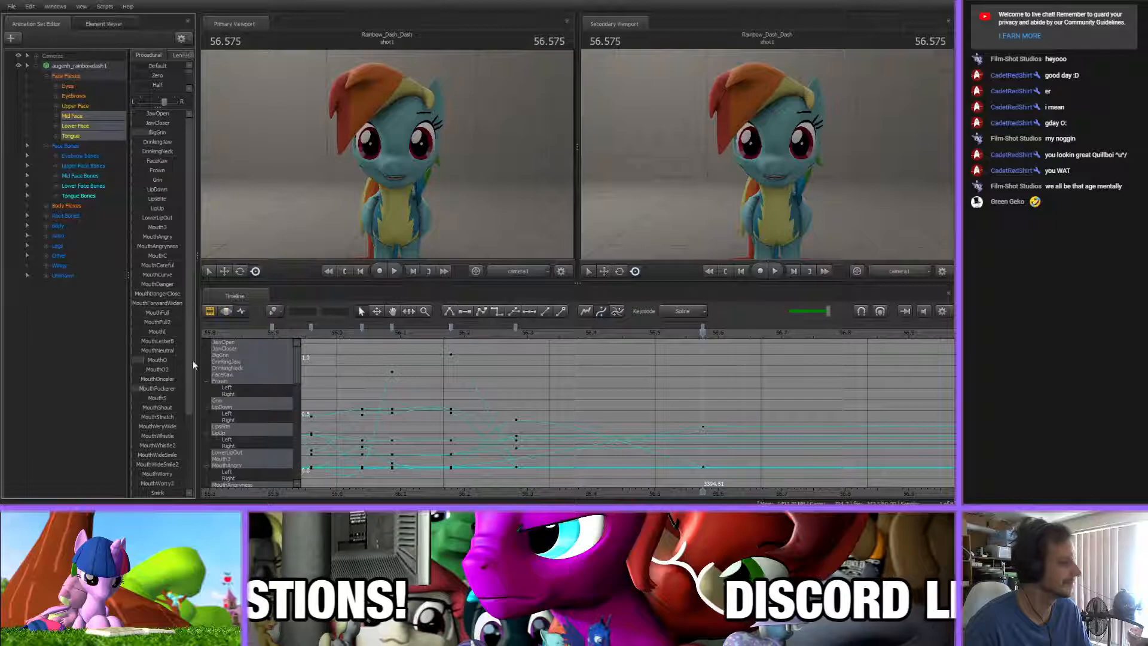
scroll(160, 461, "down", 1)
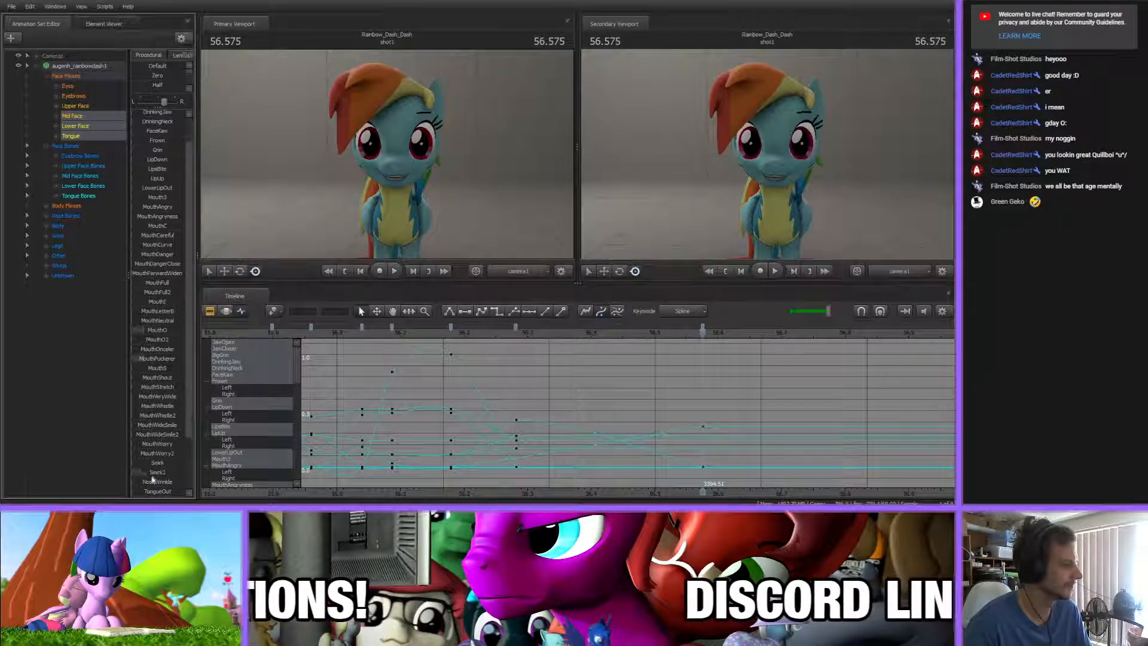
scroll(137, 407, "up", 1)
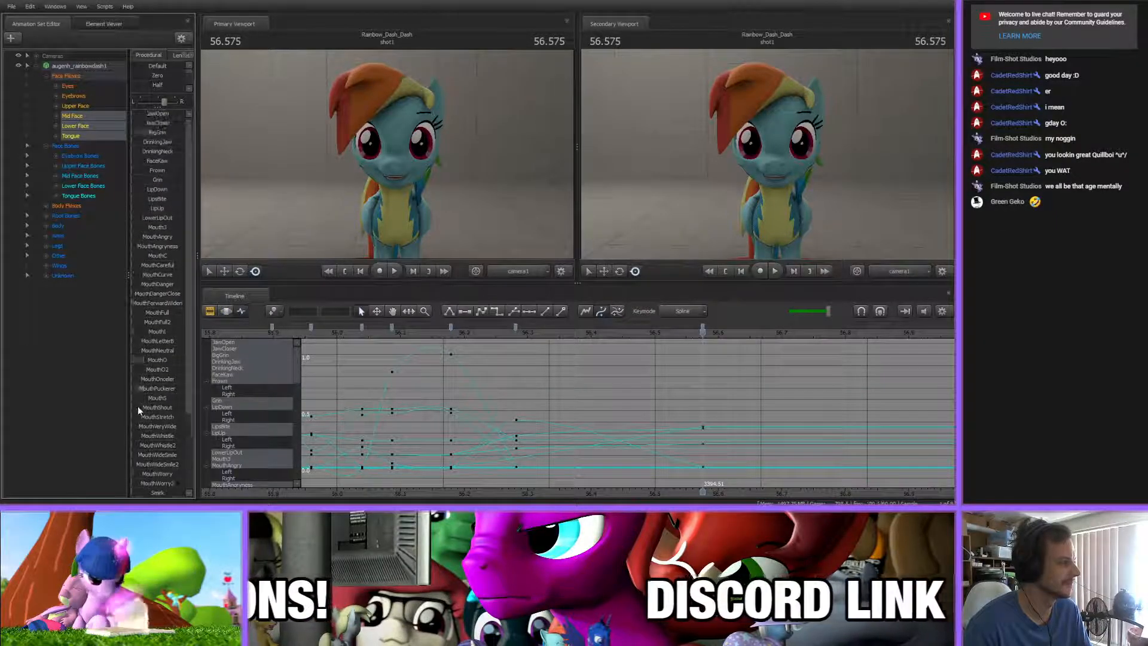
left_click_drag(141, 360, 135, 360)
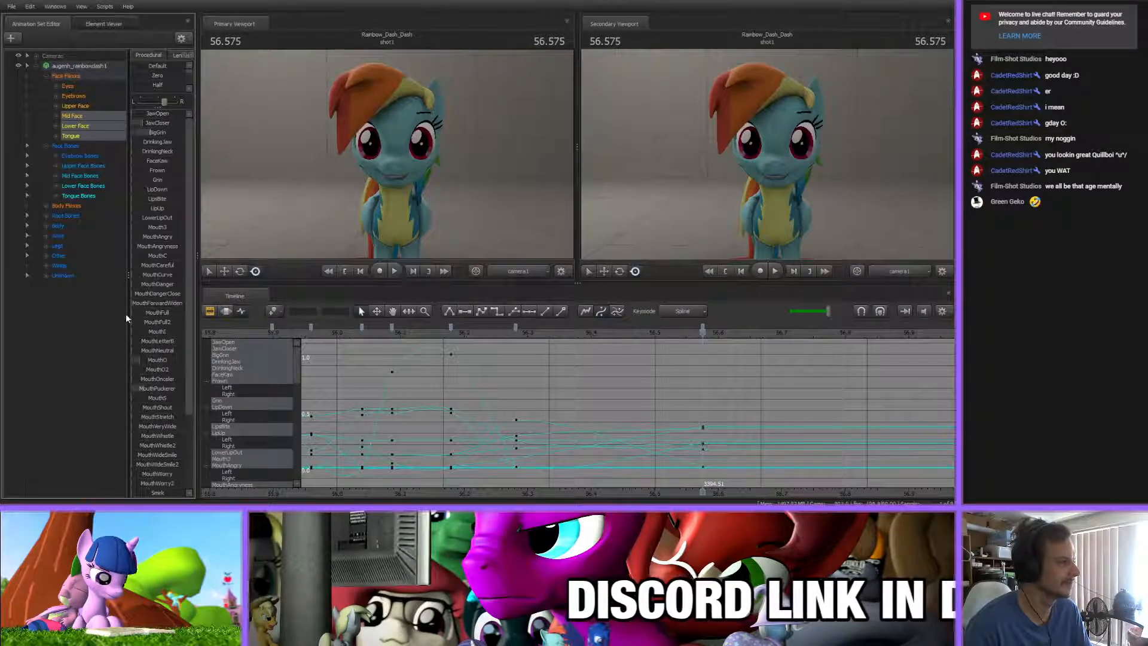
left_click_drag(152, 136, 156, 136)
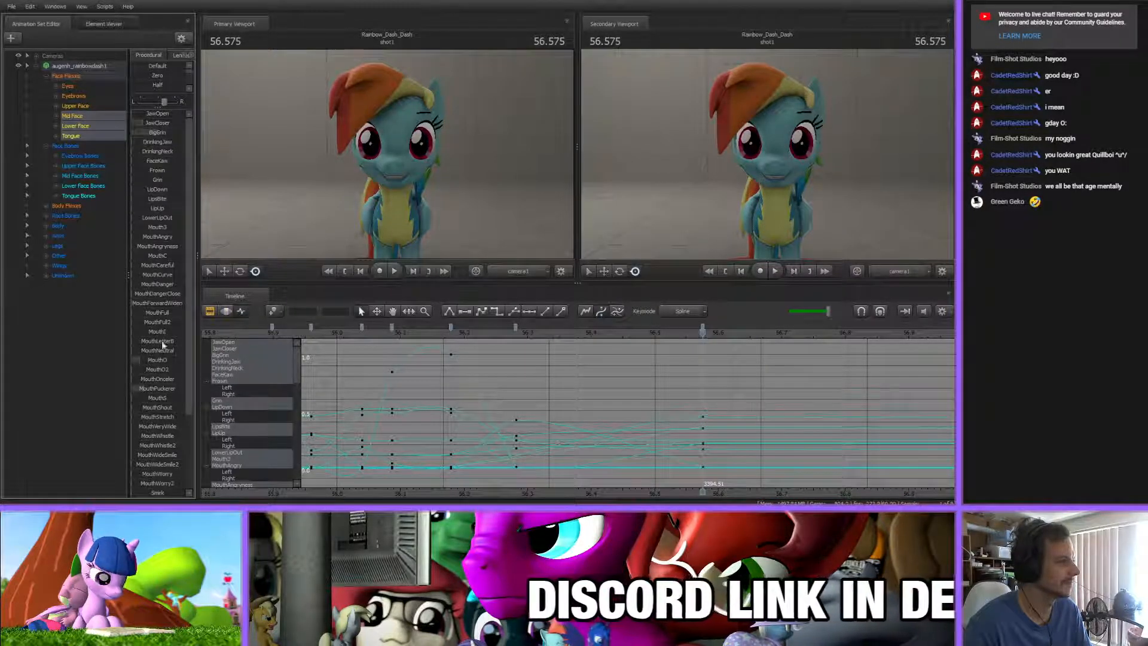
left_click_drag(144, 388, 135, 388)
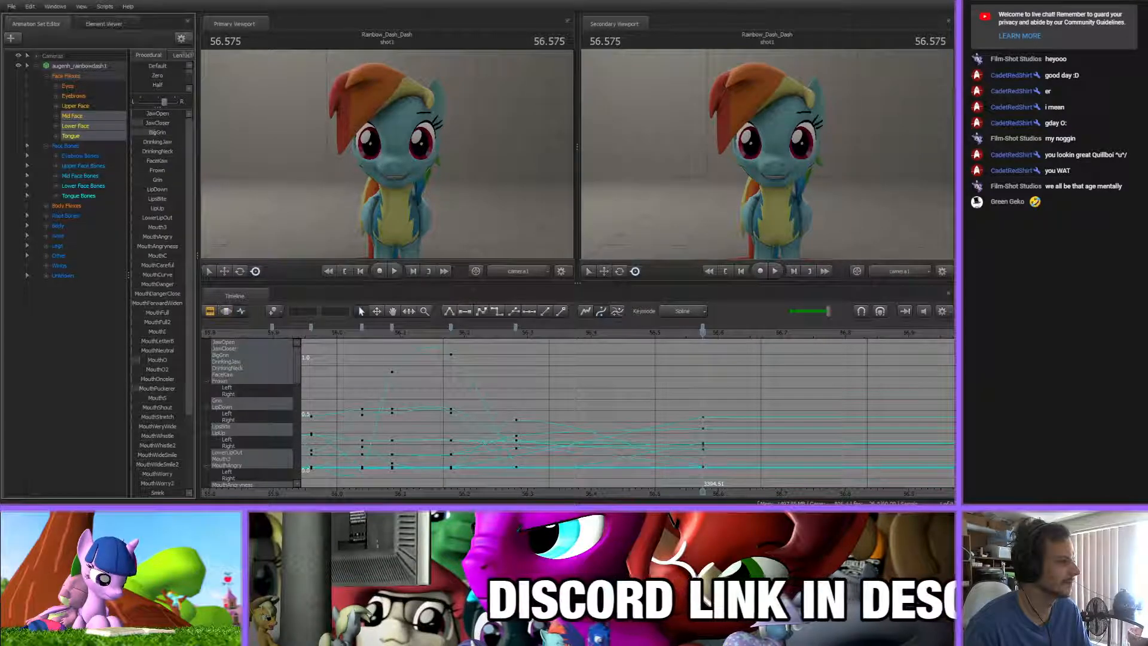
middle_click_drag(738, 396, 601, 476)
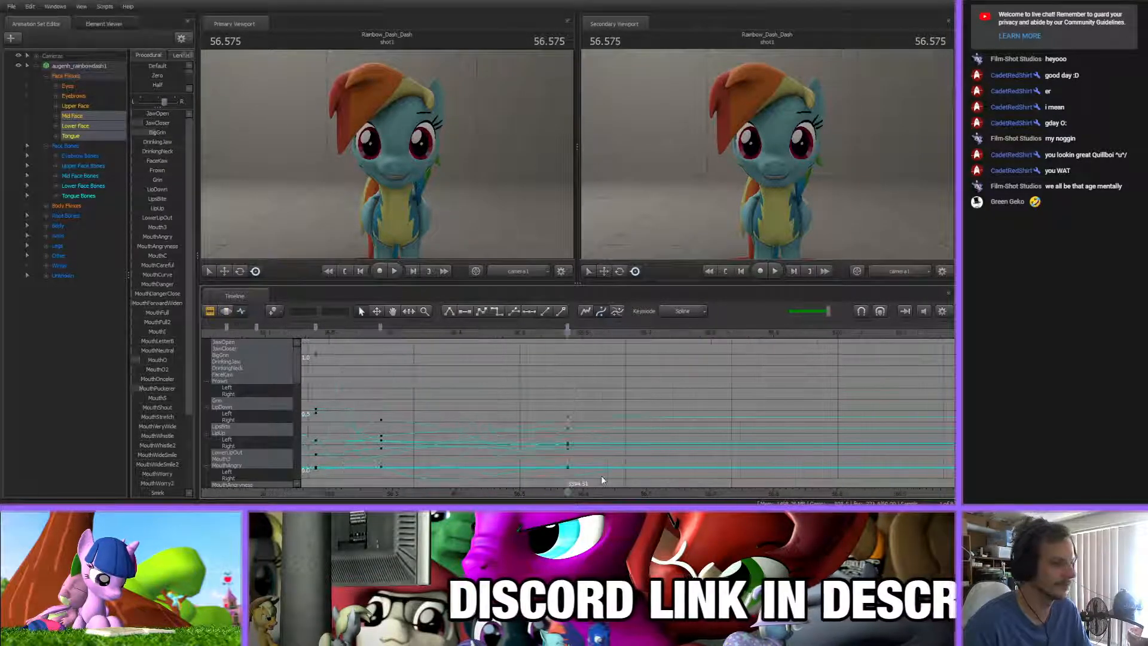
Add in-between mouth keys at about 56.43 s, and at 56.695 s key pressed lips by lowering BigGrin and raising JawCloser and MouthLetterB
left_click_drag(345, 336, 479, 369)
key("m")
left_click_drag(456, 328, 644, 351)
left_click_drag(159, 132, 139, 132)
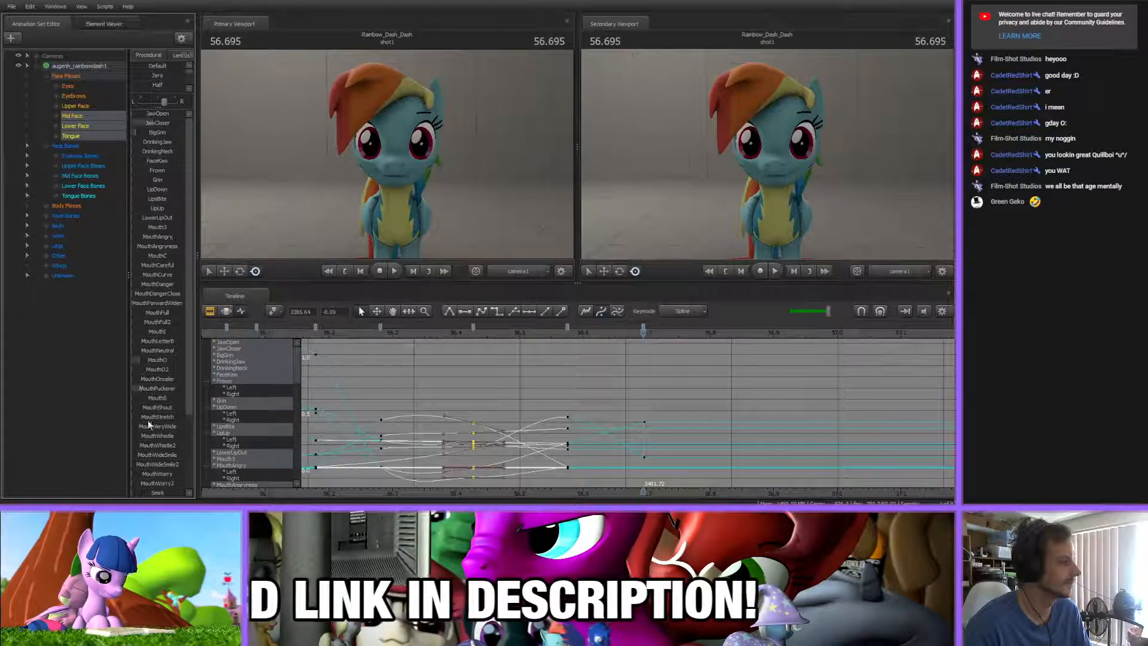
scroll(156, 400, "down", 3)
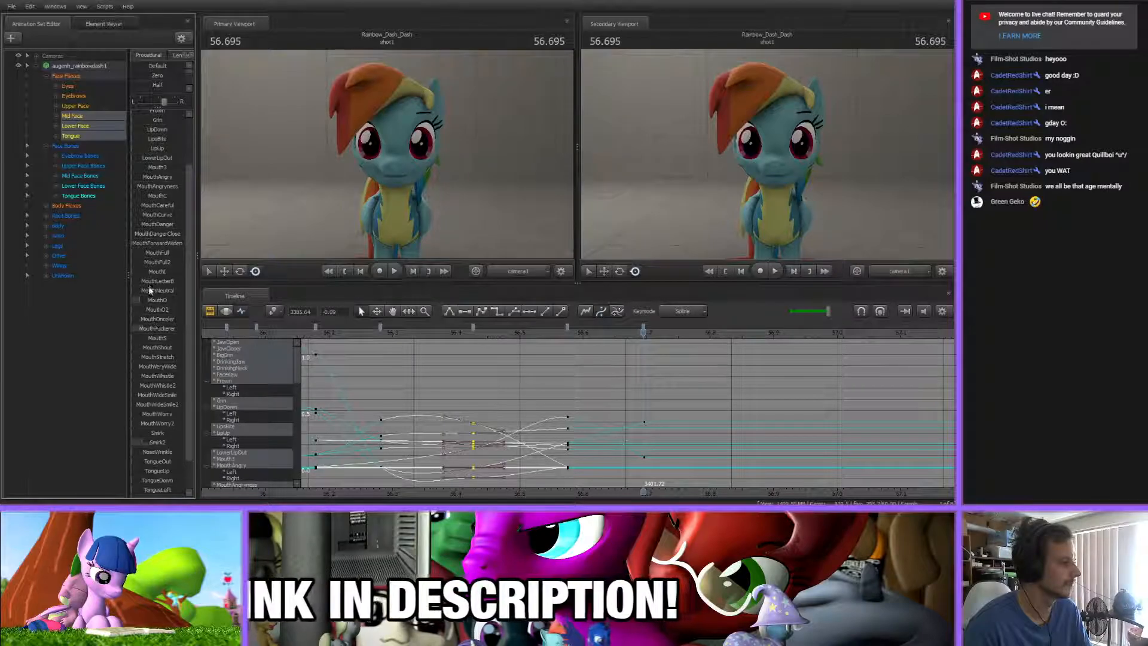
left_click_drag(137, 281, 163, 282)
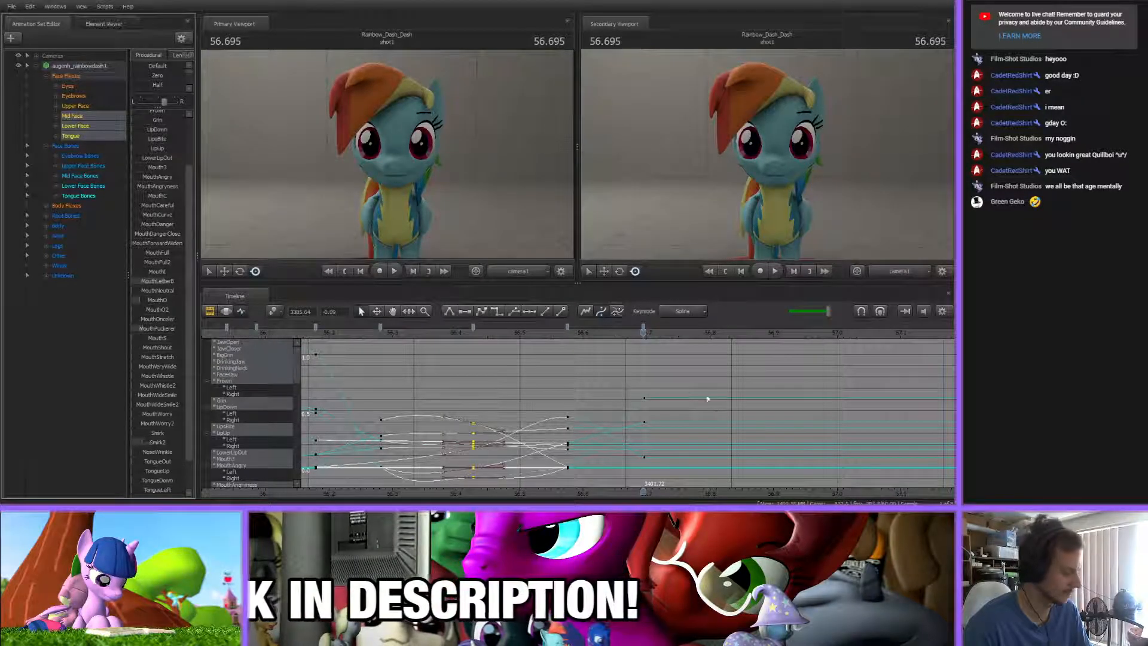
left_click(726, 390)
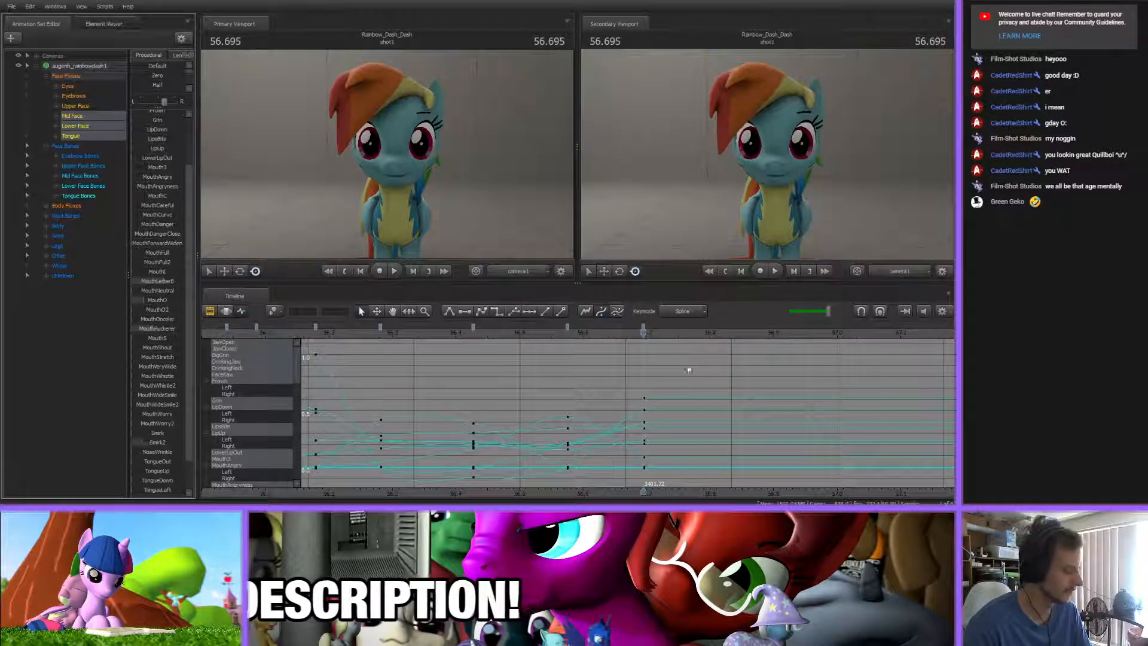
Shift the 56.695 s mouth keys slightly earlier, and at 56.725 s key the pressed lips with MouthLetterB raised a little
mouse_move(644, 337)
left_mouse_down()
mouse_move(697, 336)
mouse_move(589, 338)
mouse_move(627, 342)
mouse_move(630, 329)
mouse_move(663, 341)
left_mouse_up()
key("m")
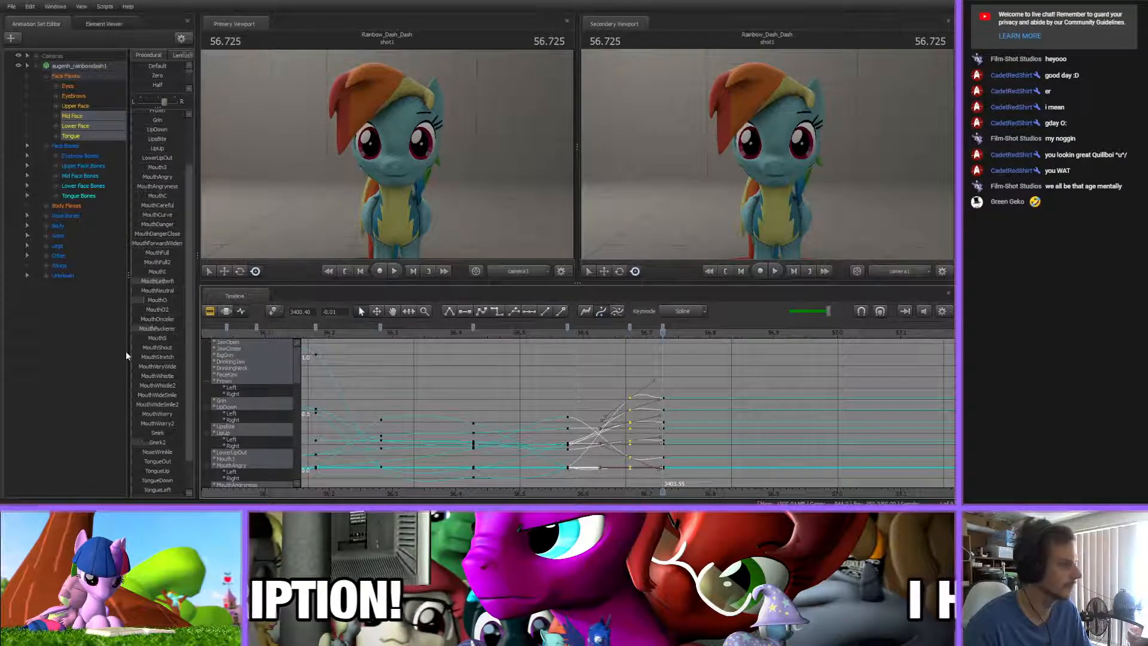
left_click_drag(160, 284, 168, 283)
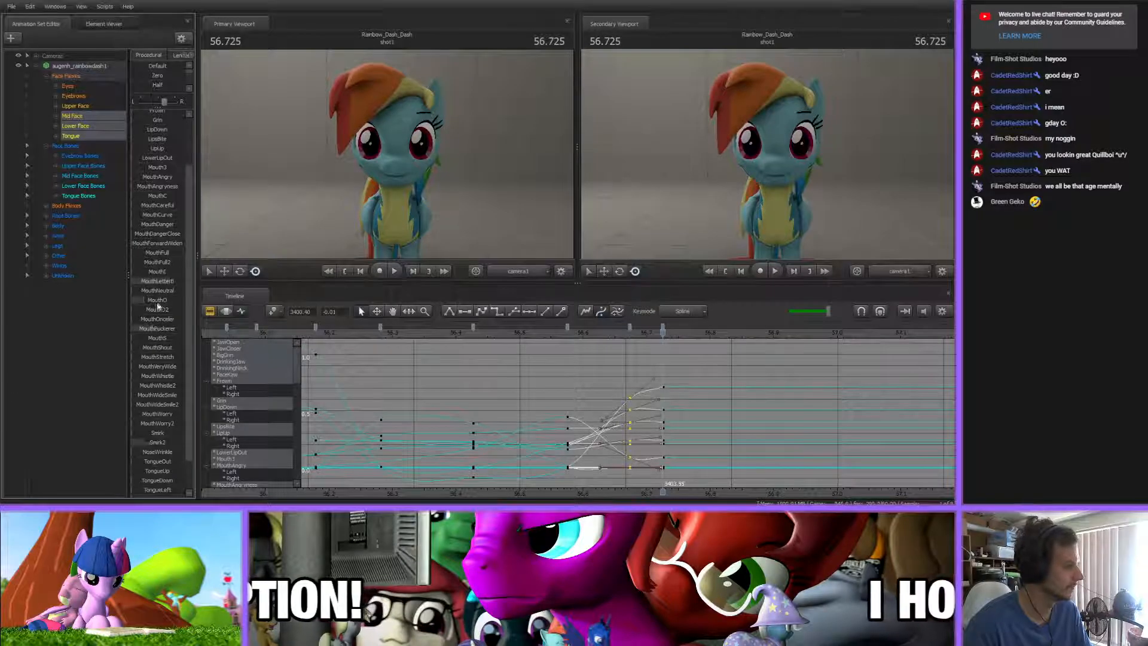
scroll(161, 301, "up", 2)
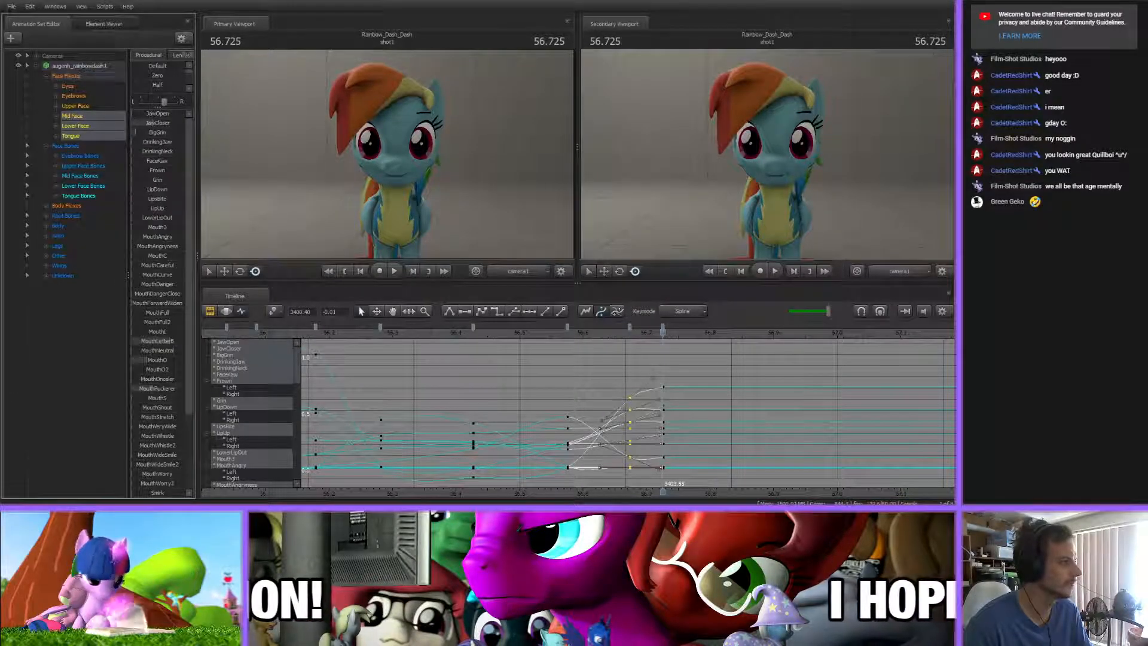
left_click(710, 379)
Examine the spacing of the mouth keys around 56.725 s and check their timing against the song
scroll(497, 418, "down", 6)
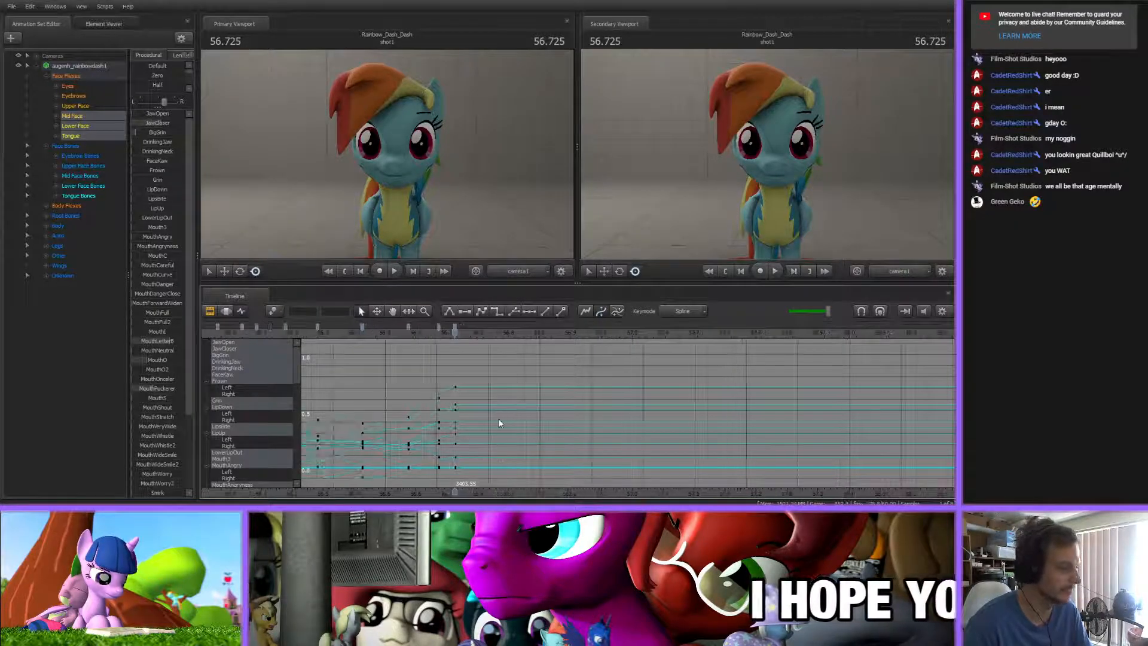
scroll(500, 422, "up", 4)
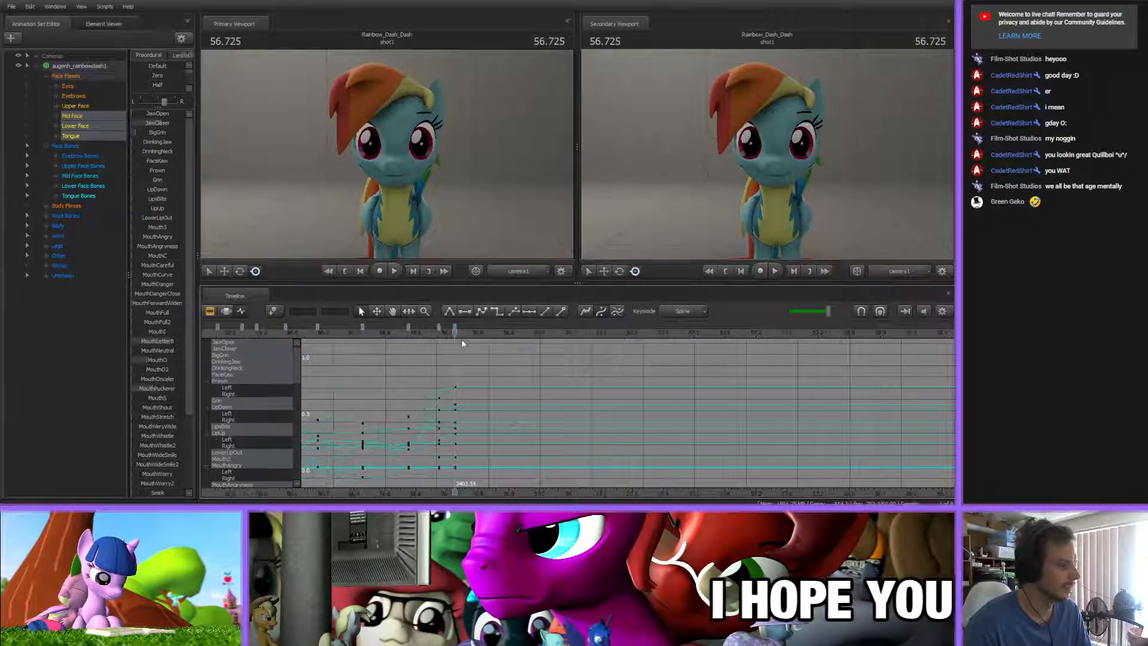
scroll(445, 427, "up", 6)
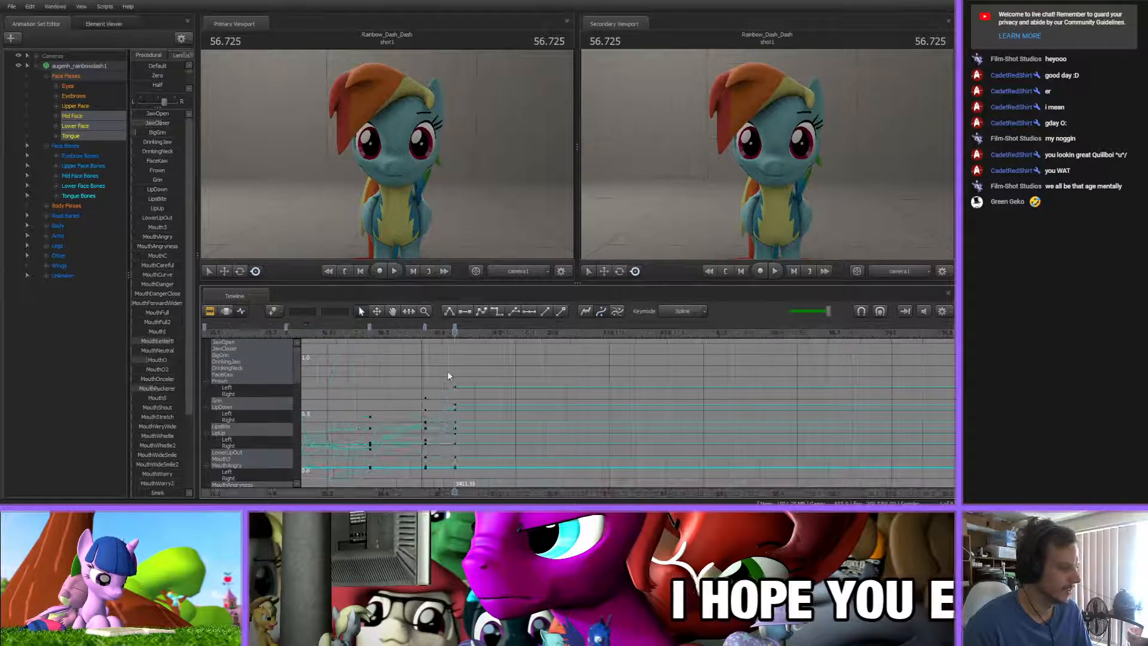
left_click_drag(417, 338, 462, 355)
key("Up")
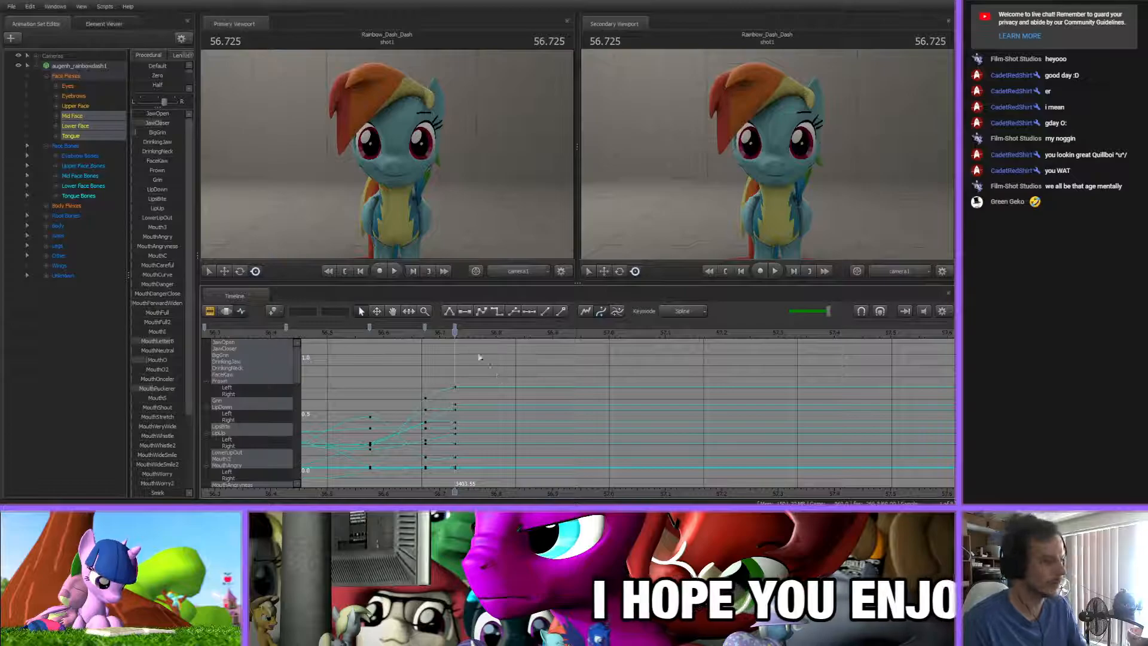
middle_click_drag(499, 496, 438, 467)
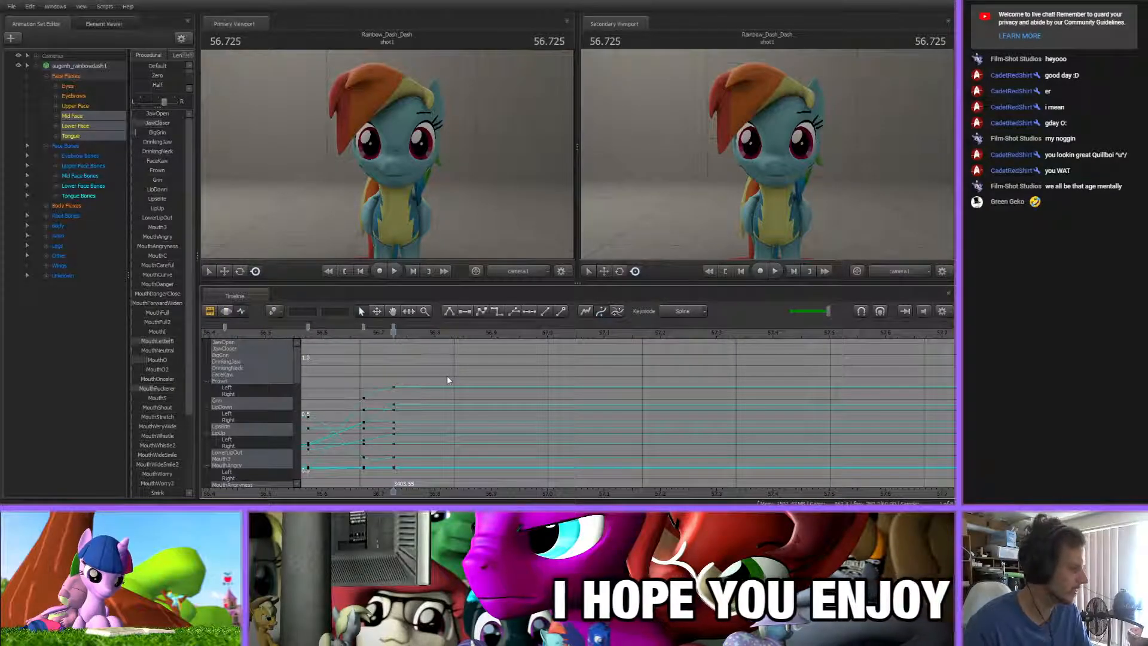
scroll(437, 386, "up", 2)
scroll(435, 387, "up", 2)
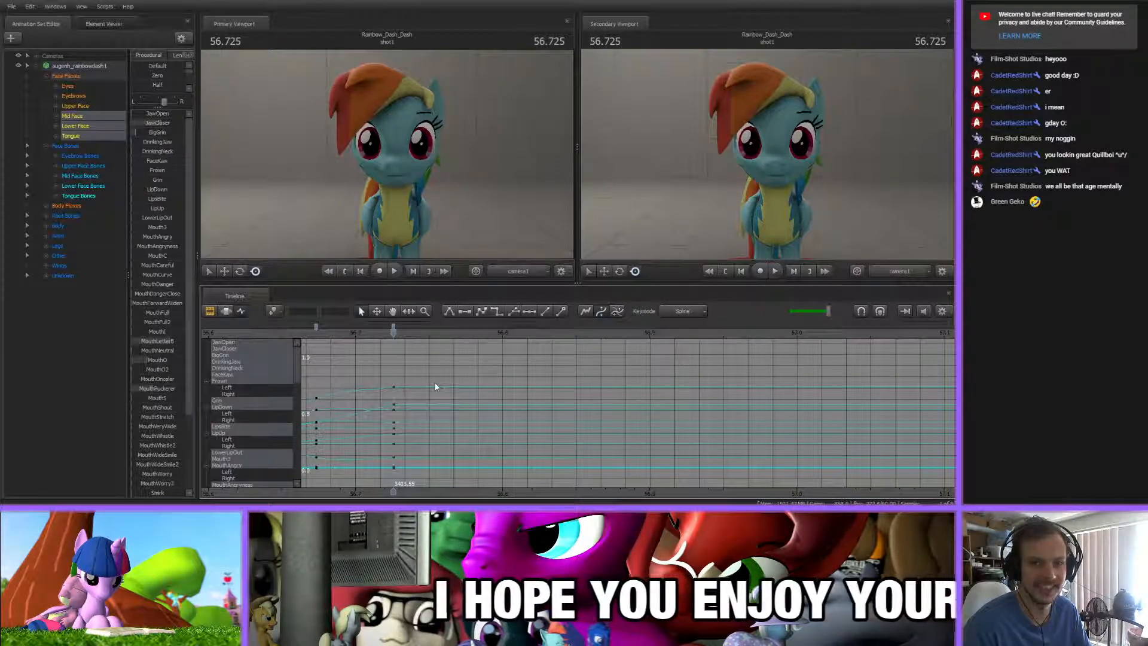
At 56.776 s, key a slightly open mouth by lowering JawCloser, raising TongueUp fully and increasing BigGrin
left_click_drag(315, 333, 471, 366)
key("ctrl+z")
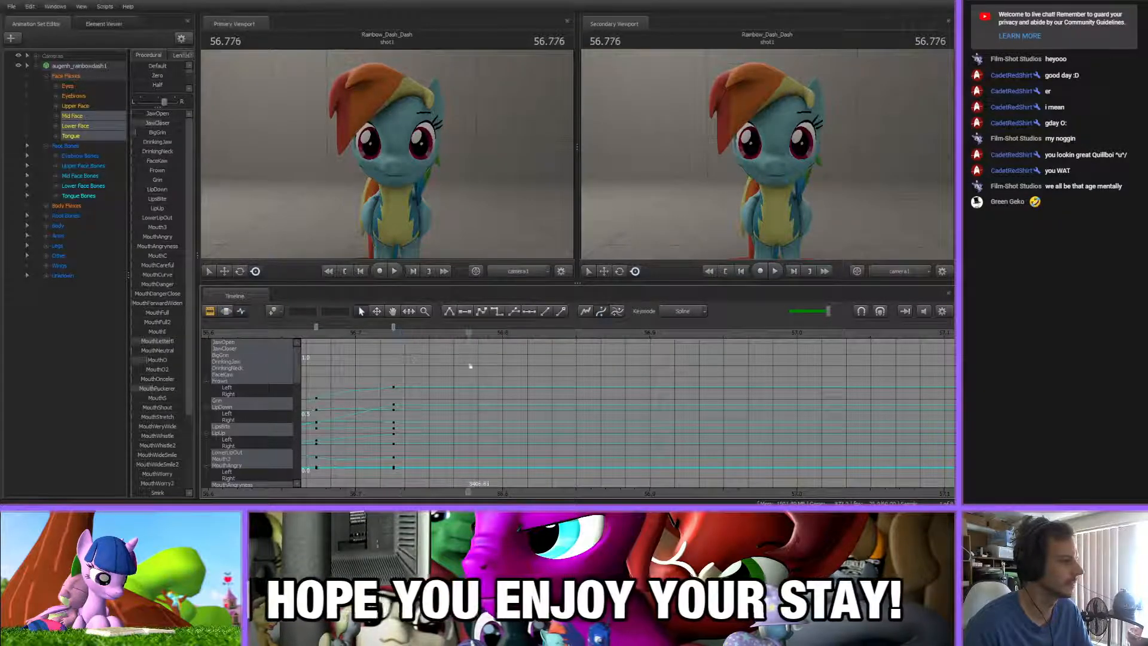
scroll(160, 365, "down", 3)
scroll(159, 371, "up", 3)
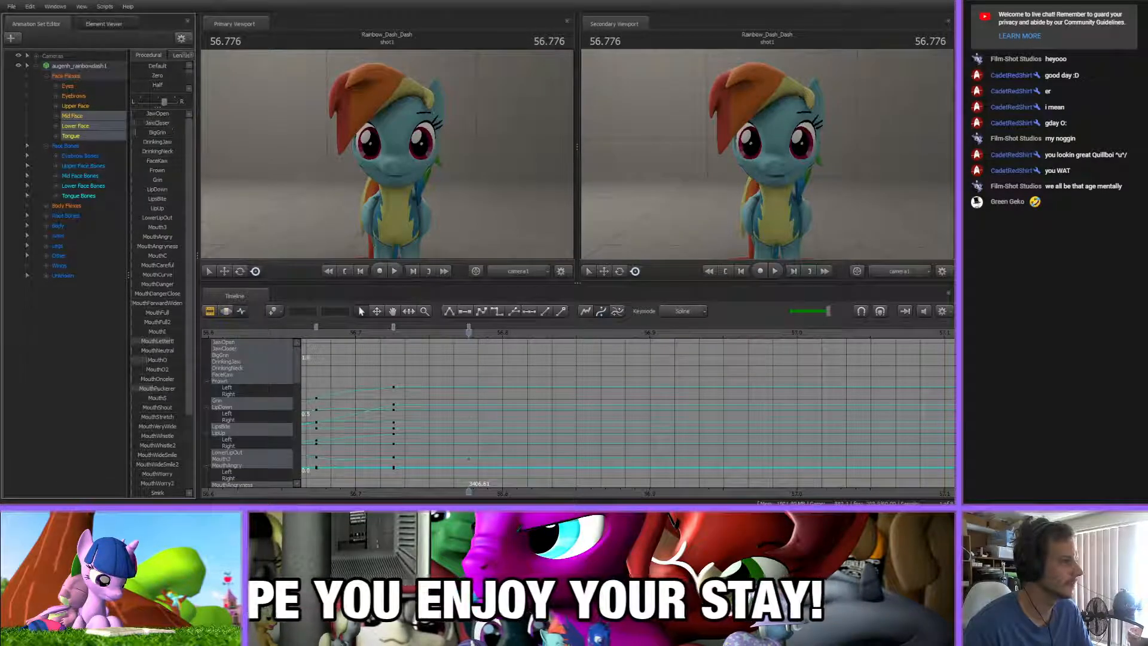
scroll(171, 414, "down", 3)
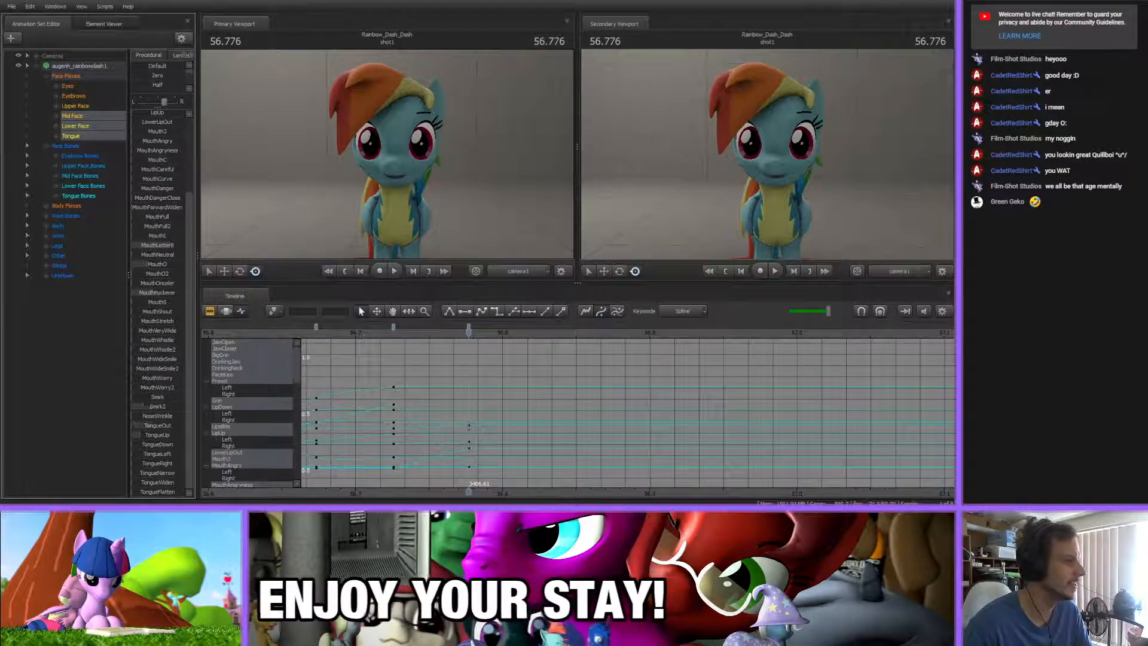
left_click_drag(149, 435, 271, 435)
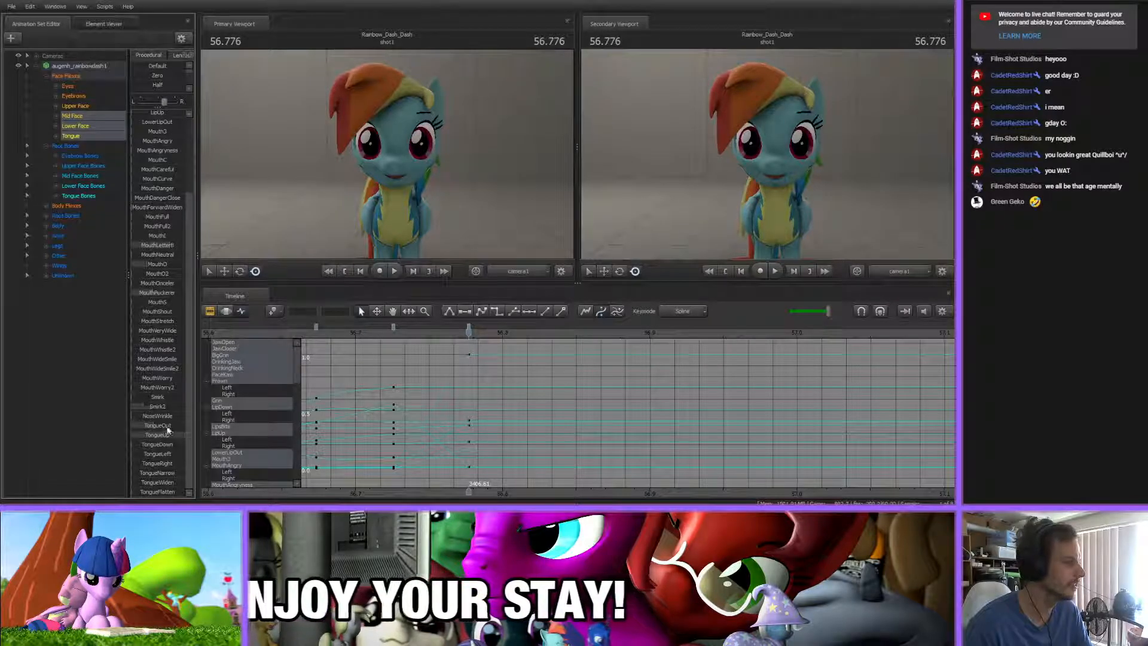
scroll(143, 382, "up", 3)
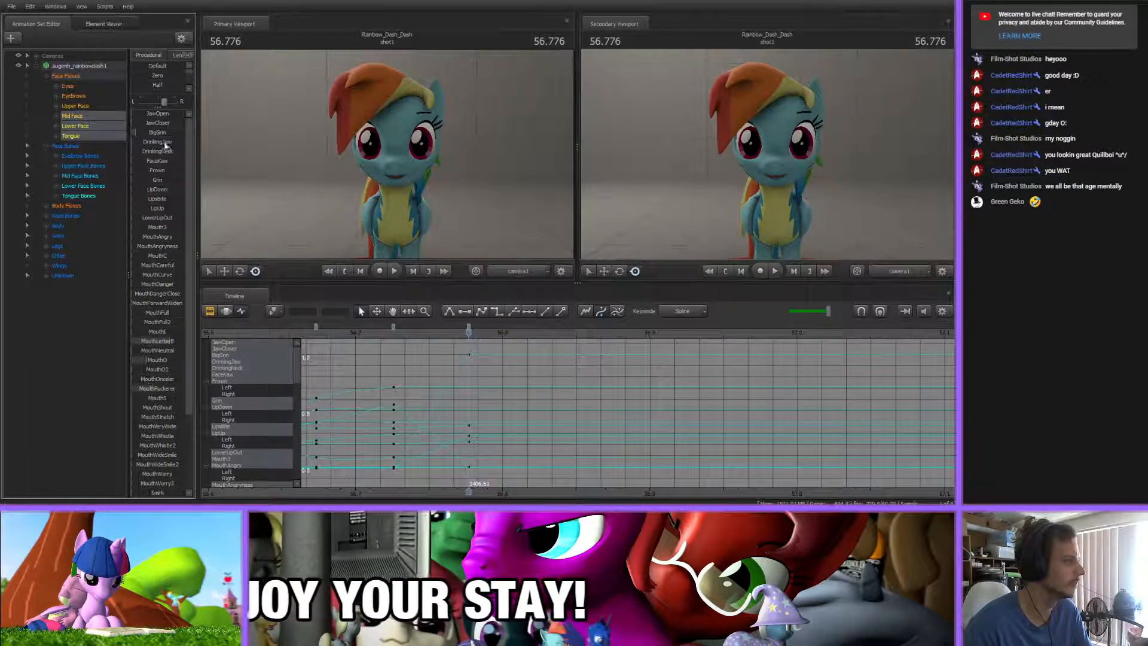
left_click_drag(135, 132, 148, 133)
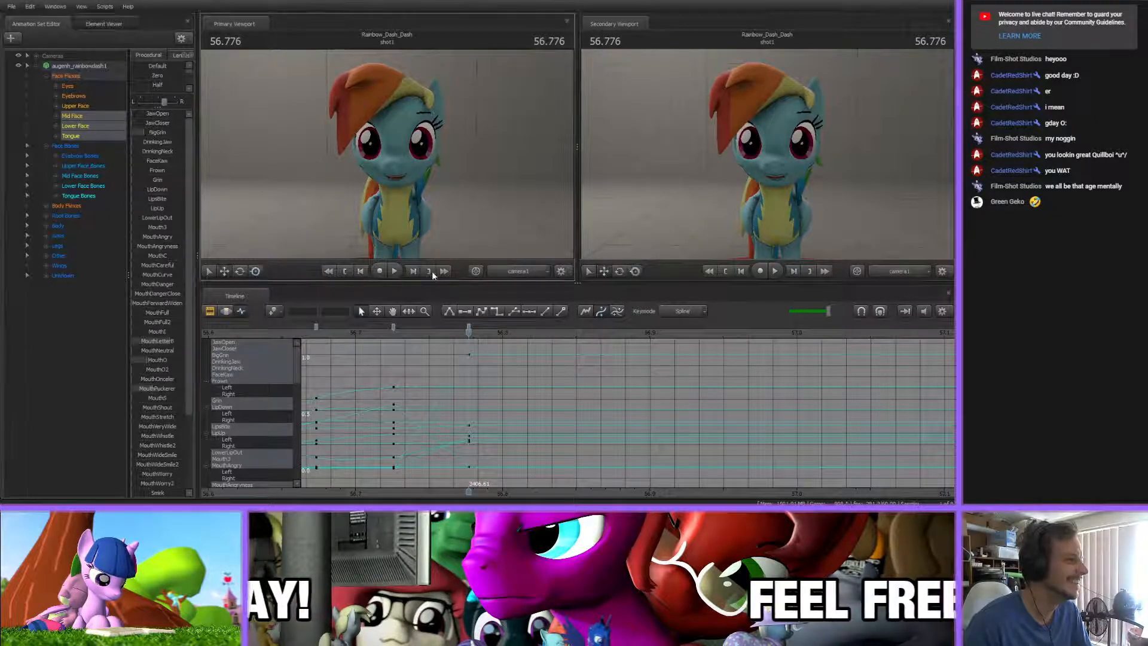
Frame a side close-up of the mouth with the work camera and key all selected mouth flexes at 56.776 s
left_click(518, 271)
key("w")
mouse_move(490, 205)
left_mouse_down()
mouse_move(489, 239)
mouse_move(478, 179)
mouse_move(465, 218)
mouse_move(463, 201)
mouse_move(464, 212)
mouse_move(511, 208)
mouse_move(490, 216)
left_mouse_up()
key("w")
key("s")
key("w")
key("s")
key("w")
key("s")
key("s")
key("w")
key("a")
scroll(478, 359, "up", 1)
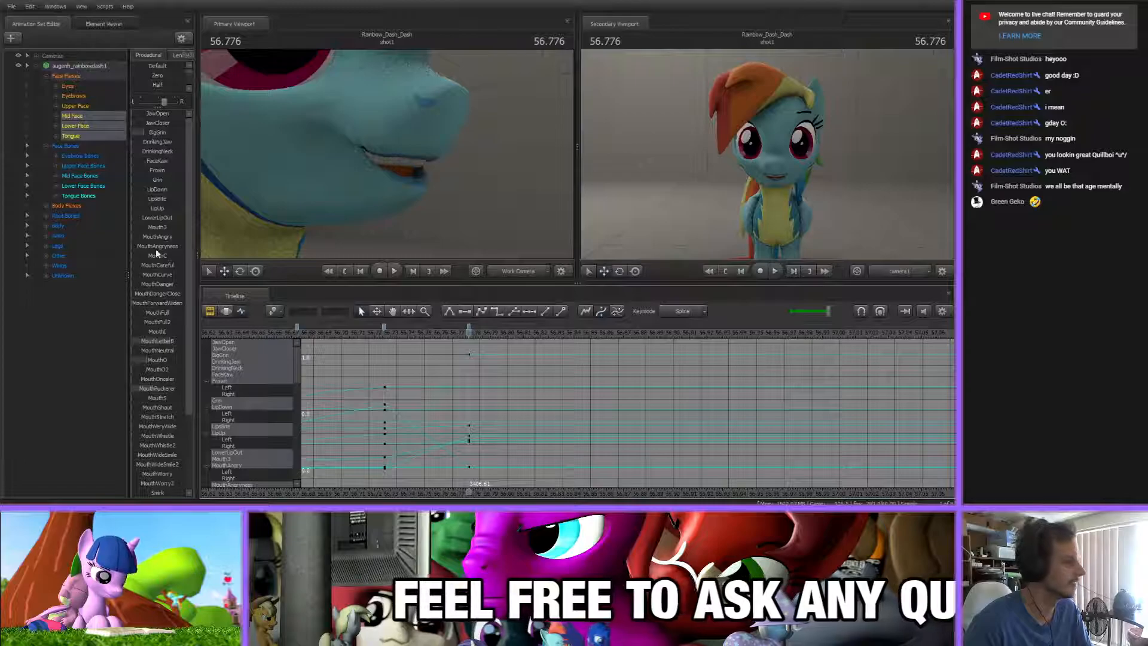
key("m")
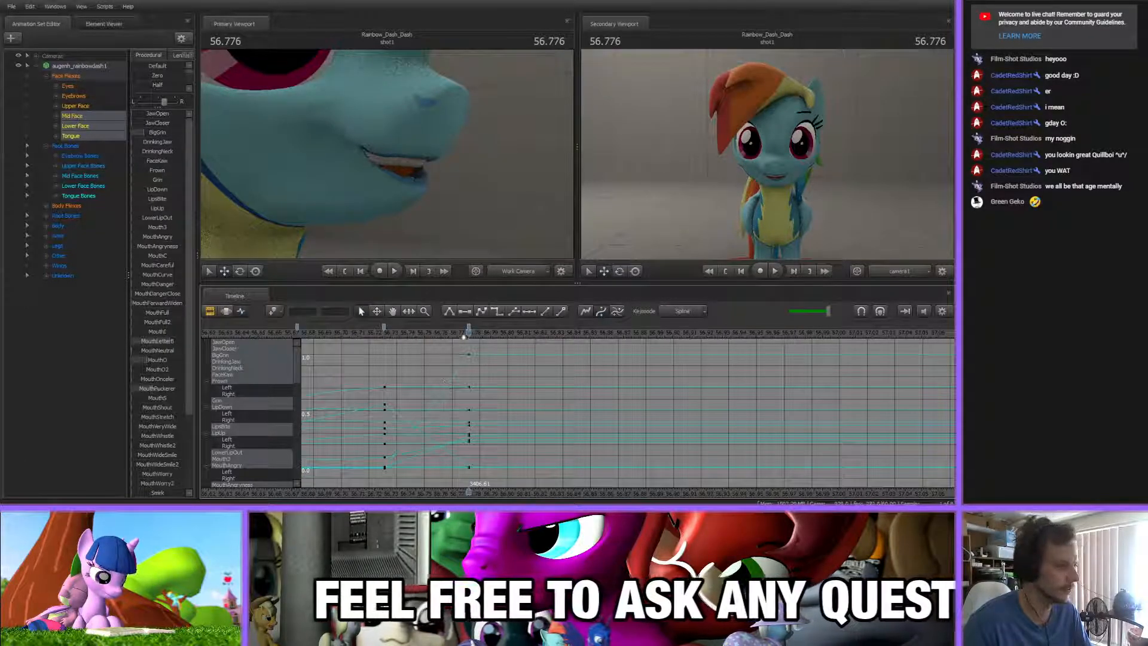
At 56.820 s, key an open mouth by raising JawOpen and dropping TongueUp and MouthLetterB to zero
left_click_drag(472, 336, 521, 335)
scroll(545, 431, "down", 5)
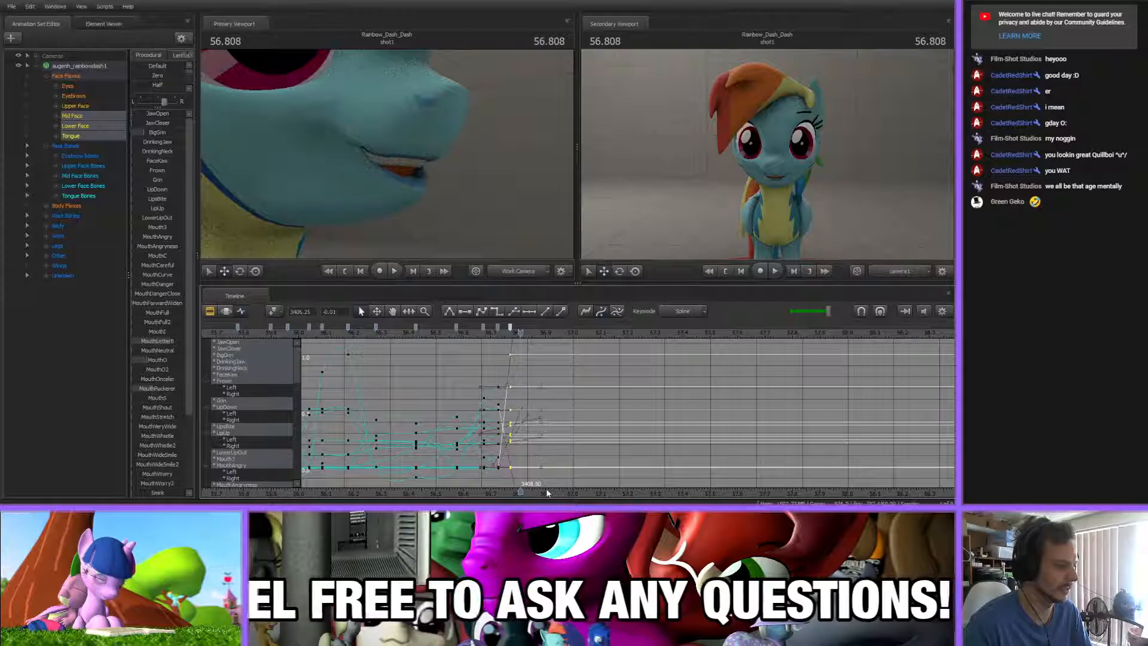
scroll(546, 466, "up", 2)
left_click_drag(453, 333, 461, 335)
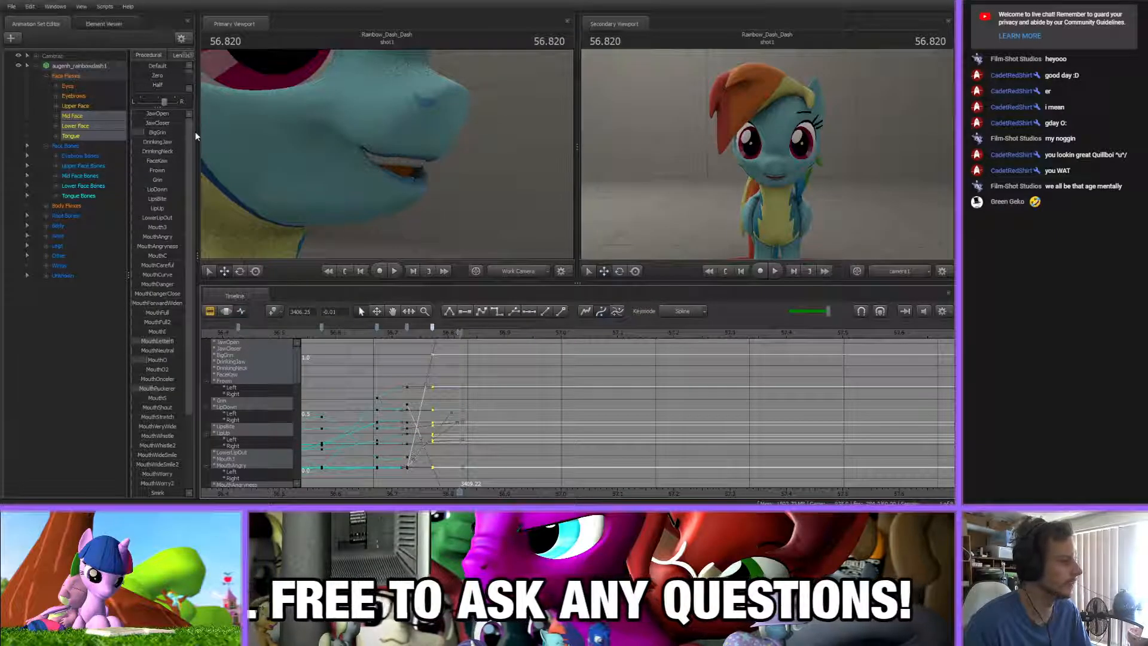
left_click_drag(153, 114, 160, 114)
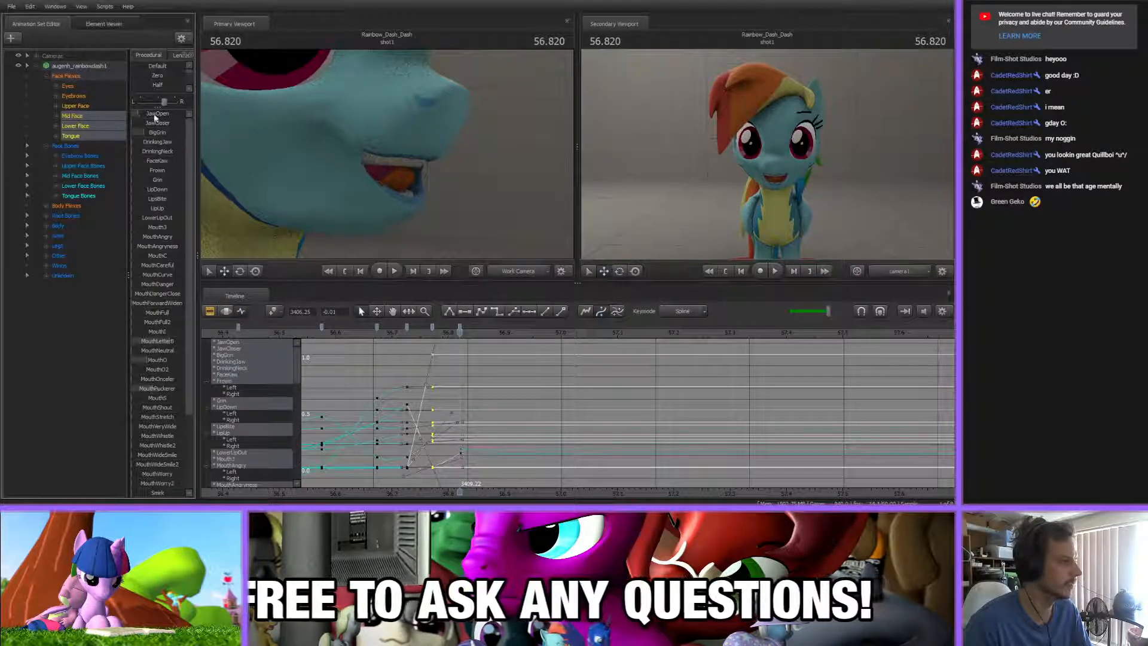
scroll(165, 376, "down", 3)
left_click_drag(180, 435, 135, 434)
scroll(155, 422, "up", 3)
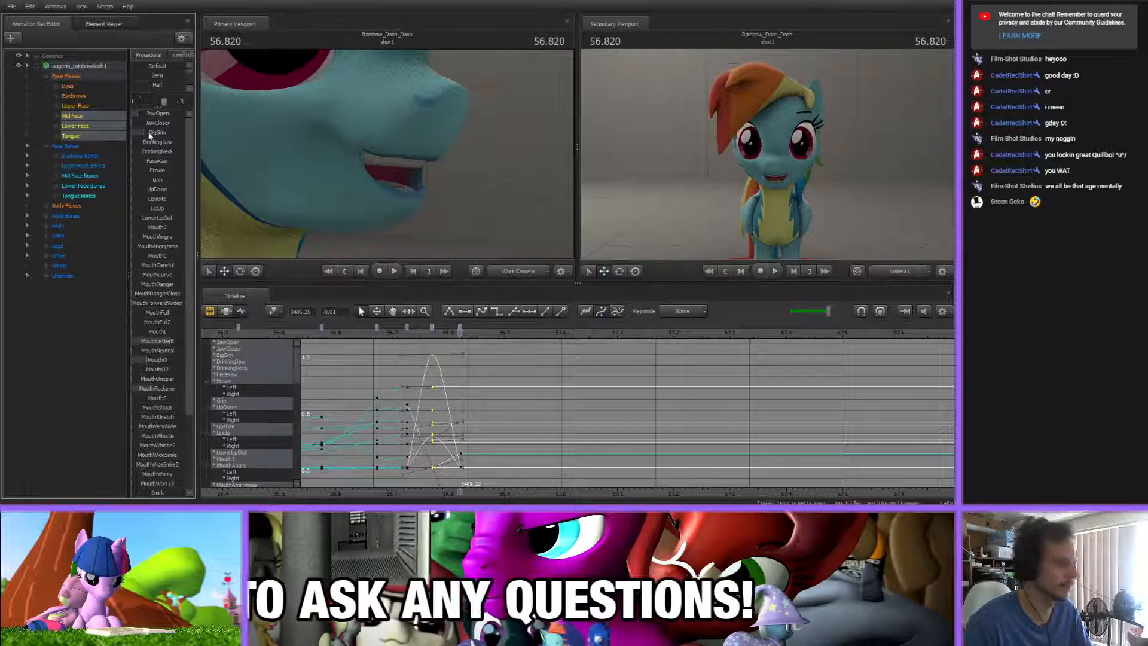
left_click_drag(168, 341, 80, 340)
left_click(497, 393)
Examine the spacing of the mouth keys leading up to 56.820 s and scrub through them to check the timing
scroll(496, 392, "up", 4)
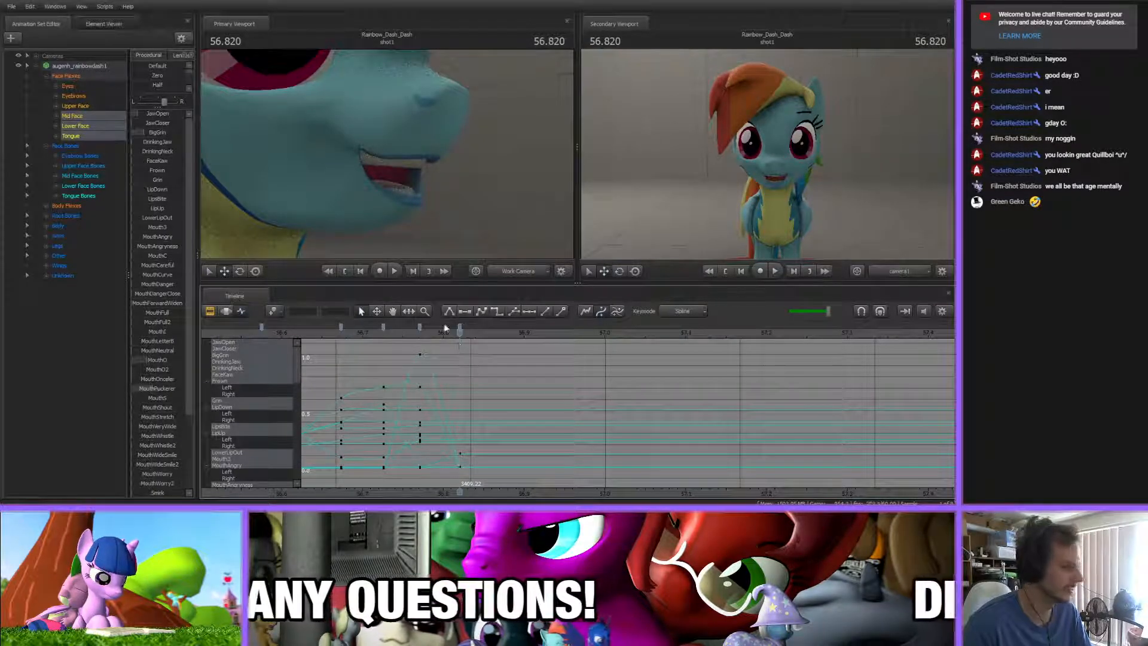
scroll(471, 358, "down", 4)
scroll(471, 361, "up", 4)
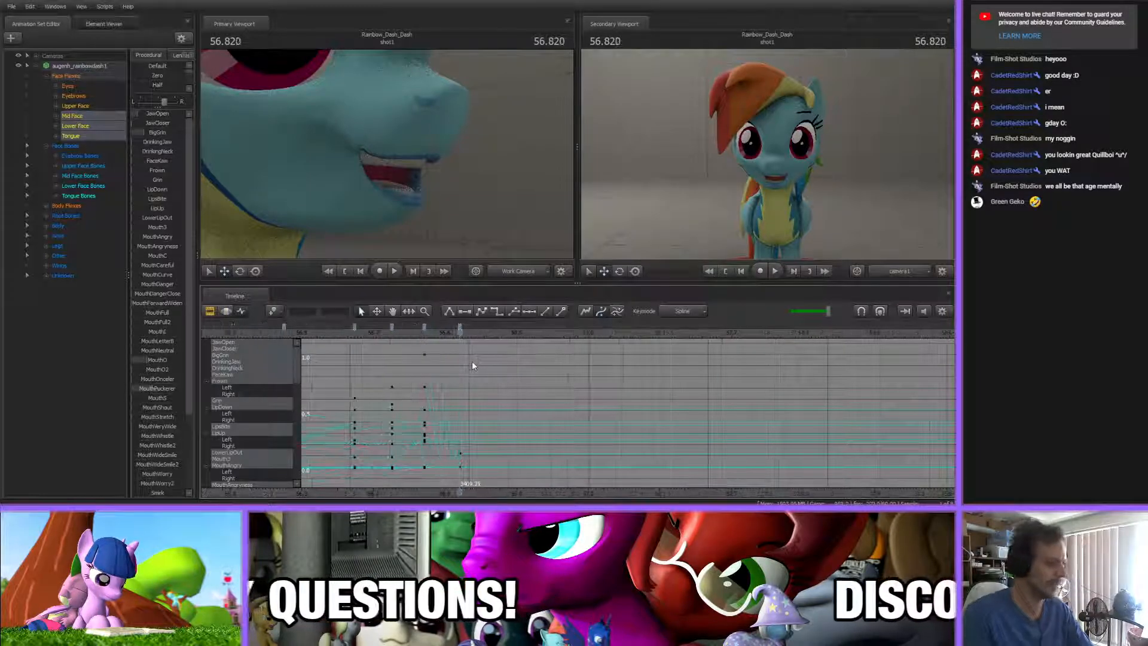
left_click(460, 327)
left_click(355, 327, "shift")
left_click(469, 383)
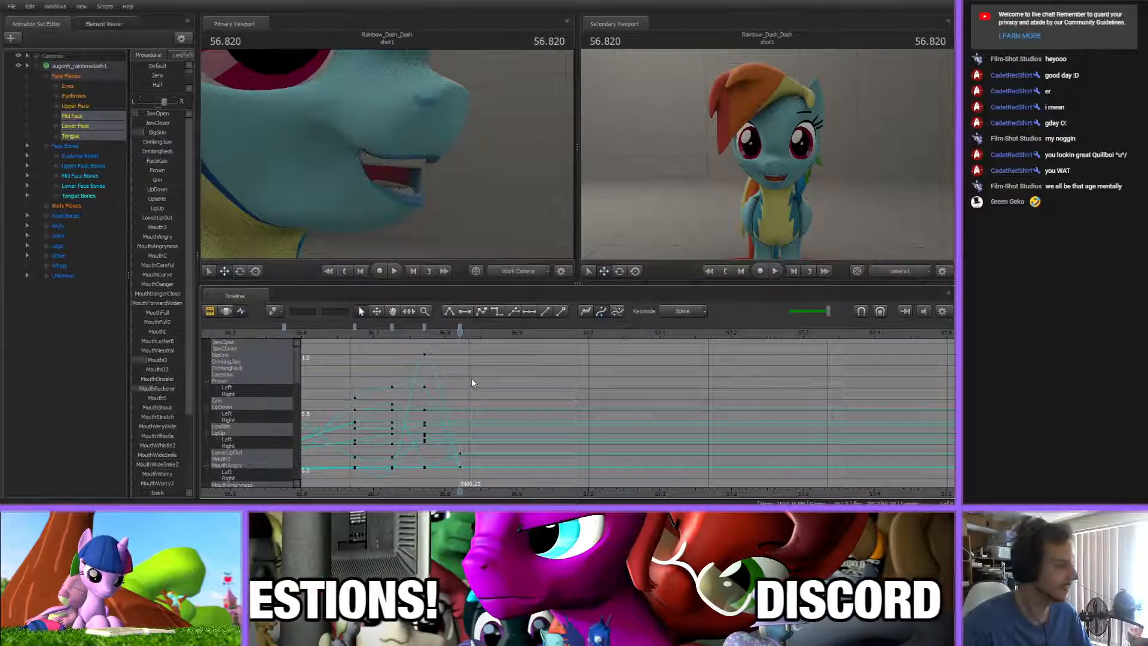
left_click(356, 334)
left_click_drag(357, 334, 486, 342)
key("Down")
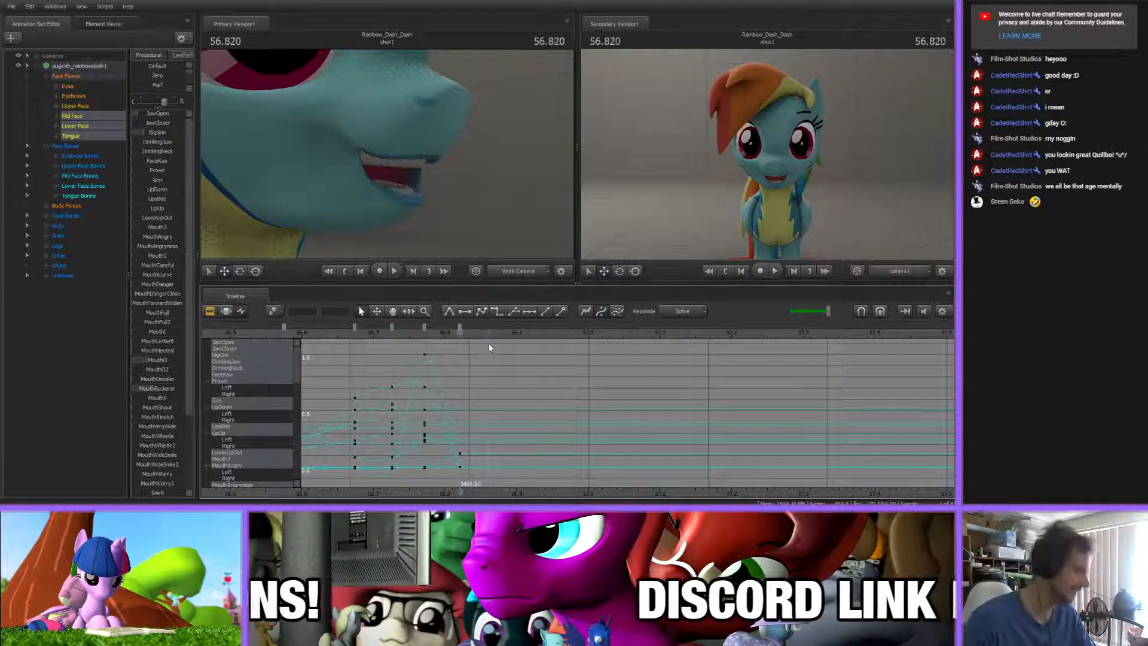
Open the mouth wider at 56.820 s by raising JawOpen and MouthO and lowering MouthPuckerer slightly
left_click_drag(145, 116, 156, 115)
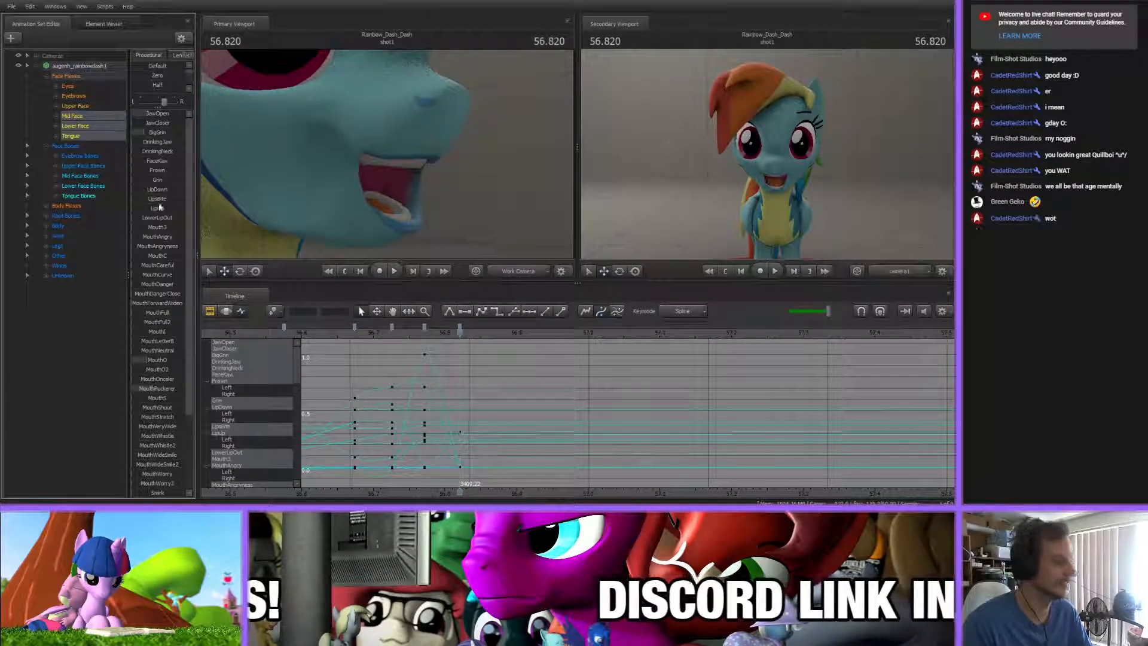
left_click_drag(149, 390, 145, 389)
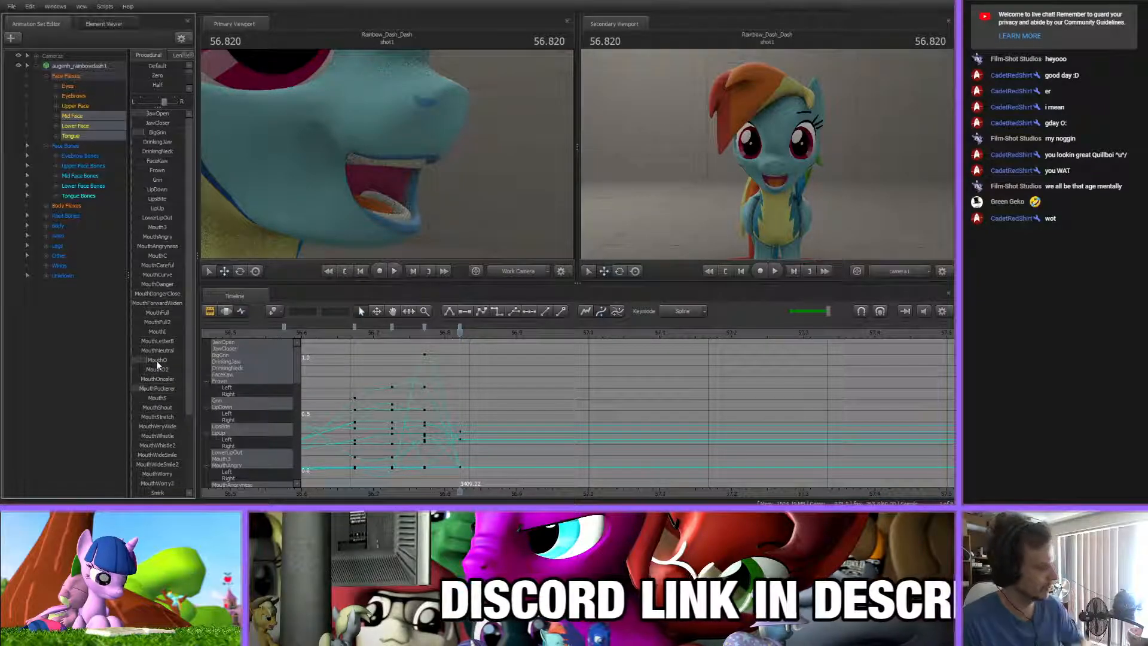
left_click_drag(157, 361, 164, 363)
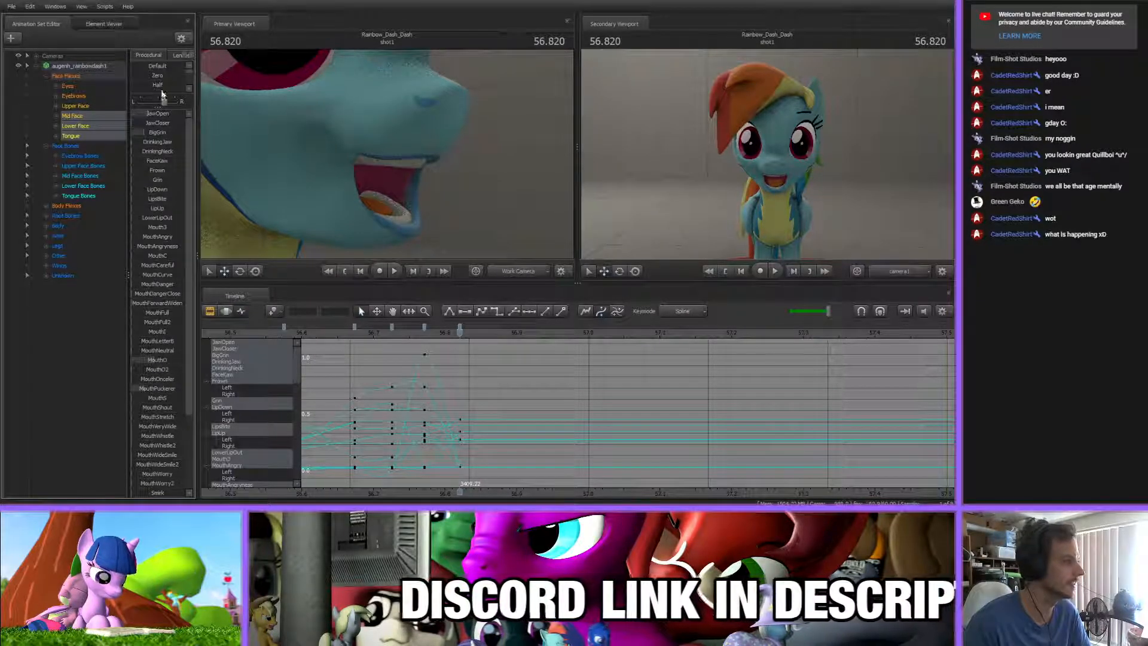
left_click_drag(148, 114, 150, 113)
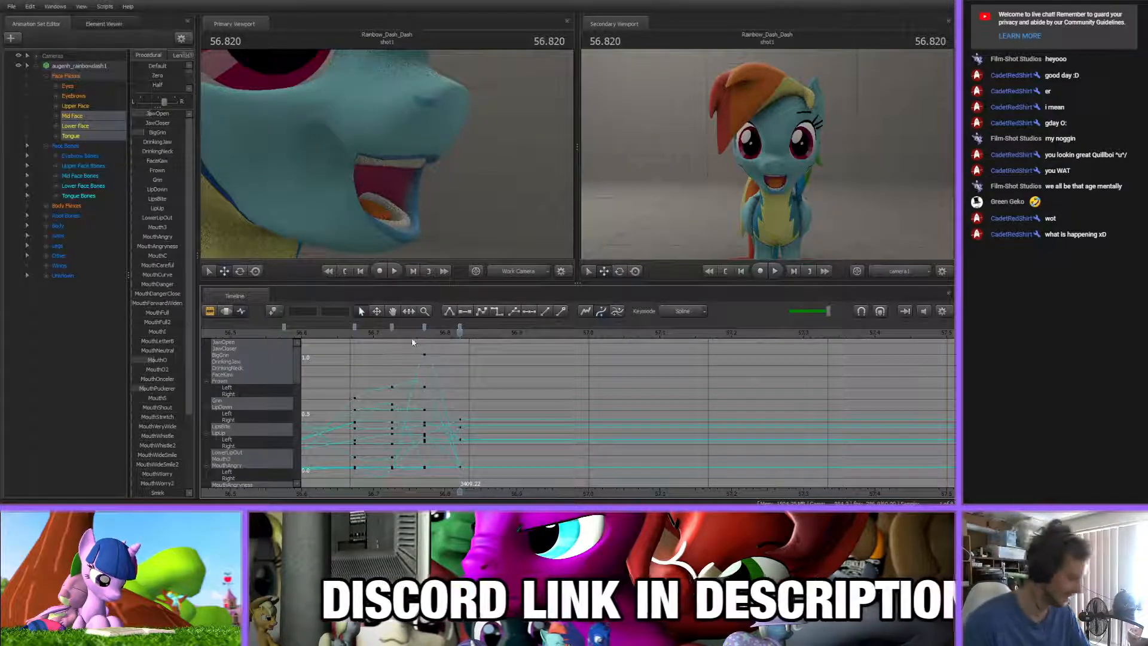
At 56.944 s, key a nearly closed mouth by zeroing JawOpen, raising JawCloser moderately and lowering MouthO
left_click_drag(459, 341, 548, 353)
mouse_move(162, 114)
left_mouse_down()
mouse_move(140, 113)
mouse_move(153, 123)
left_mouse_up()
left_click_drag(166, 361, 147, 359)
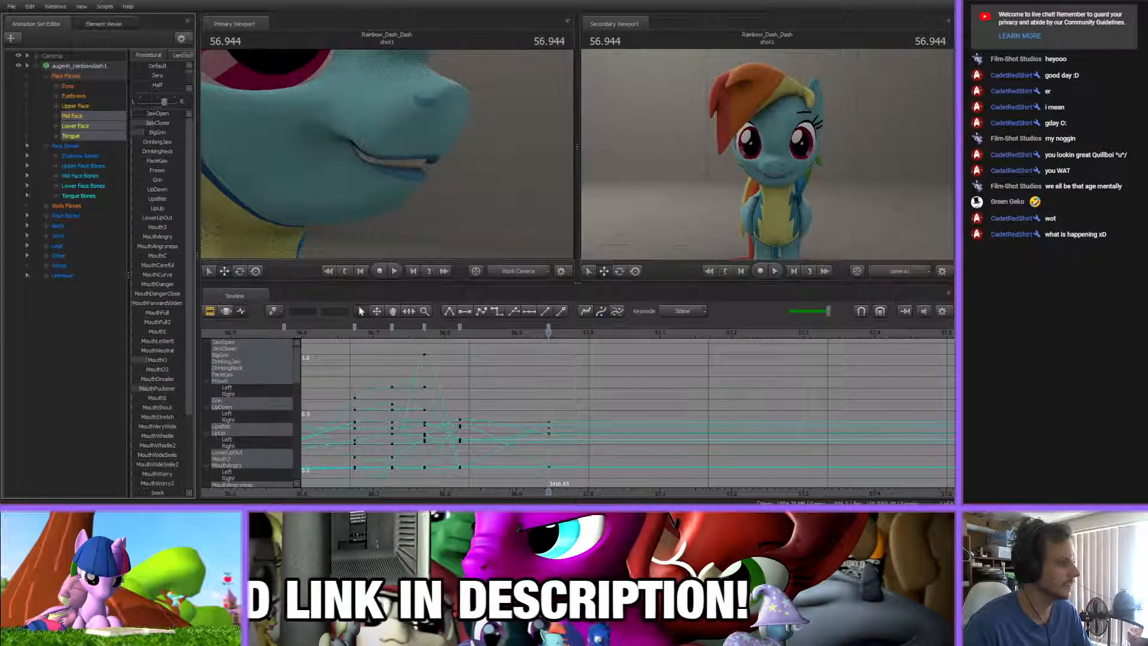
left_click_drag(340, 251, 278, 241)
left_click_drag(387, 154, 385, 154)
left_click_drag(154, 123, 145, 123)
left_click(580, 380)
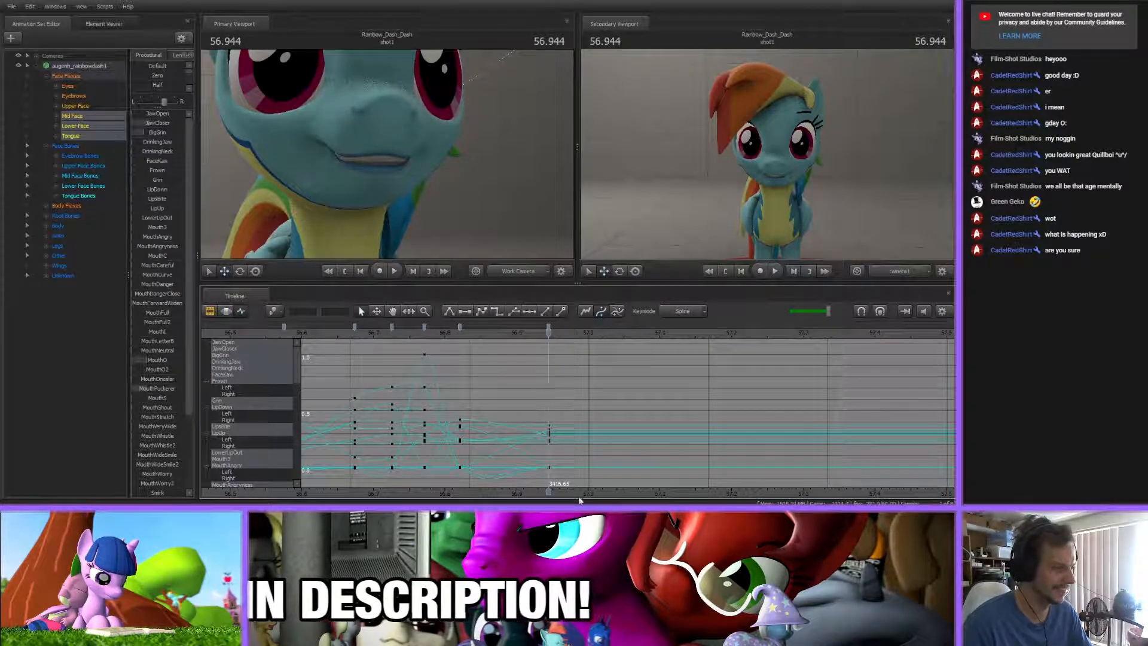
Look over the lip-sync key coverage across the whole shot on the timeline
scroll(520, 462, "down", 10)
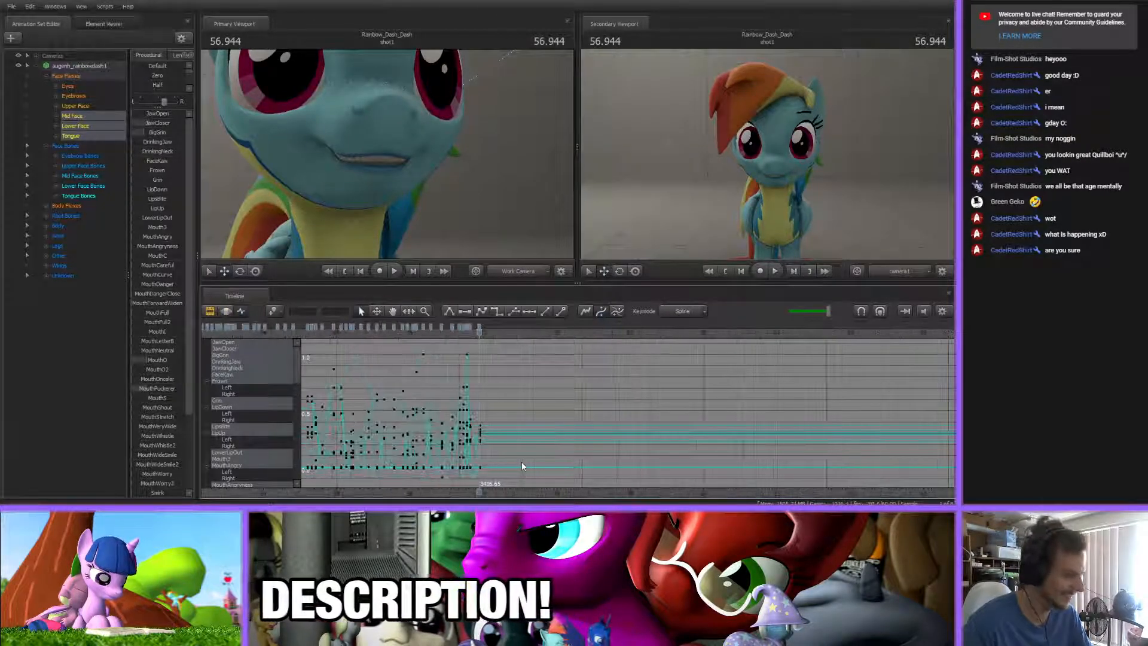
scroll(522, 466, "down", 5)
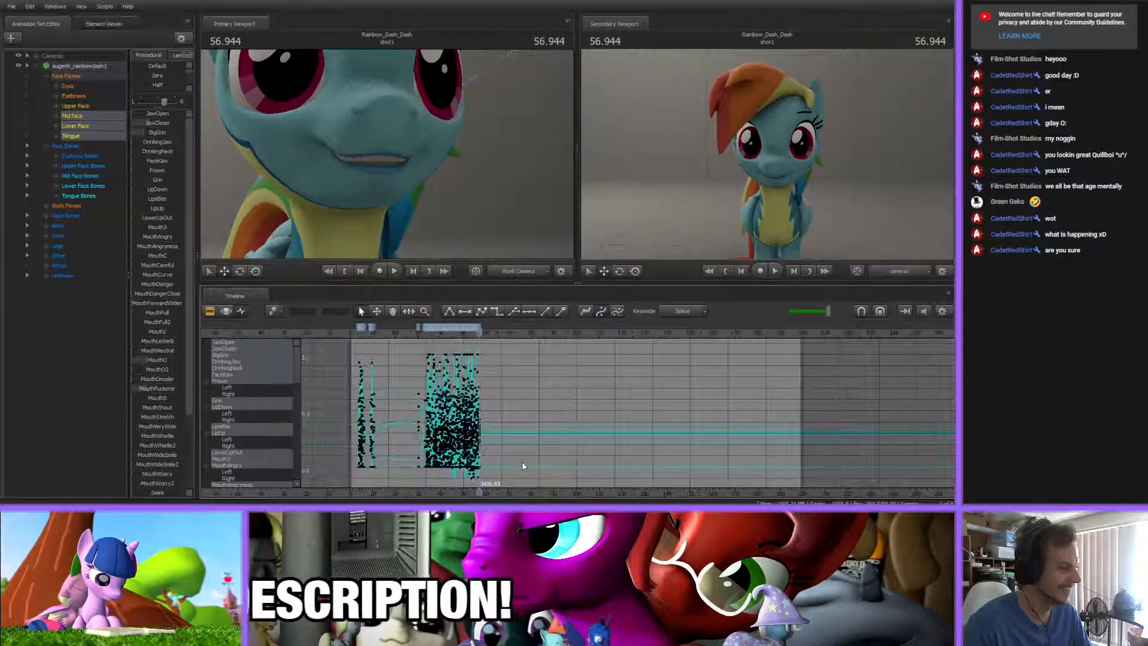
scroll(522, 466, "up", 4)
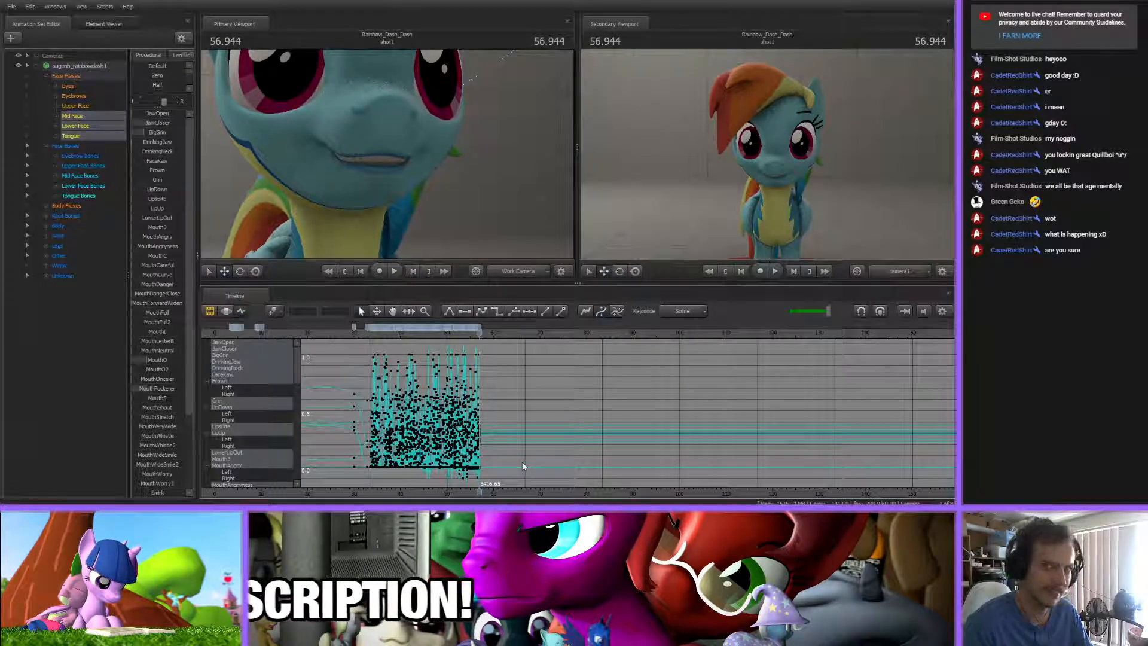
scroll(496, 474, "up", 8)
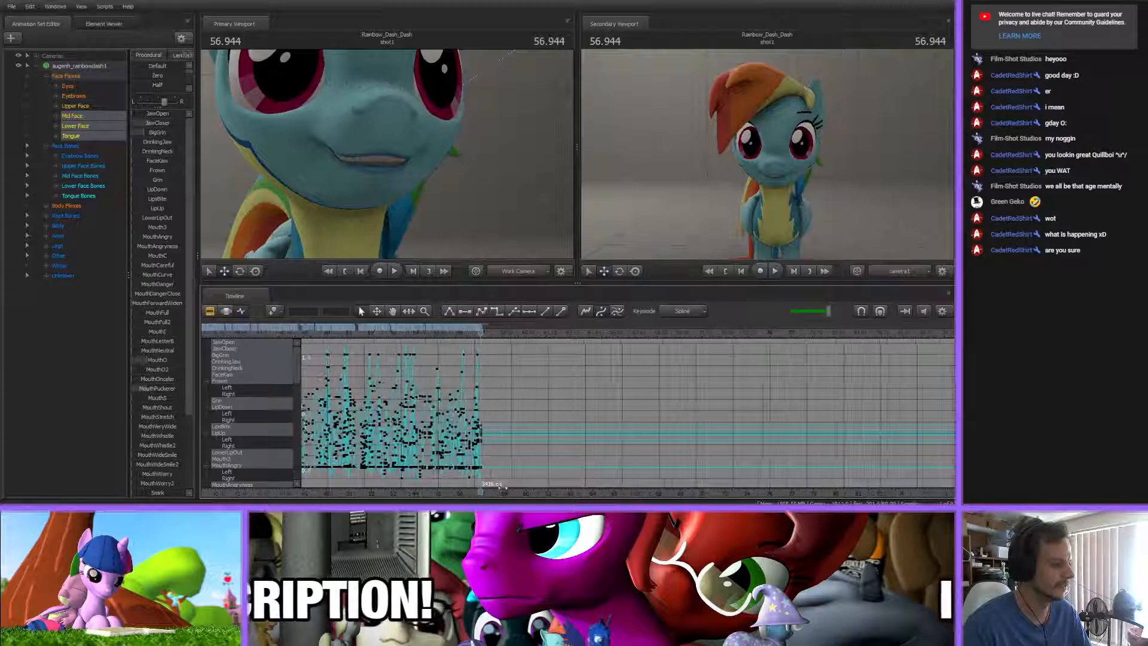
scroll(599, 485, "down", 6)
scroll(598, 485, "up", 1)
scroll(598, 485, "down", 2)
scroll(598, 485, "up", 7)
scroll(597, 481, "up", 6)
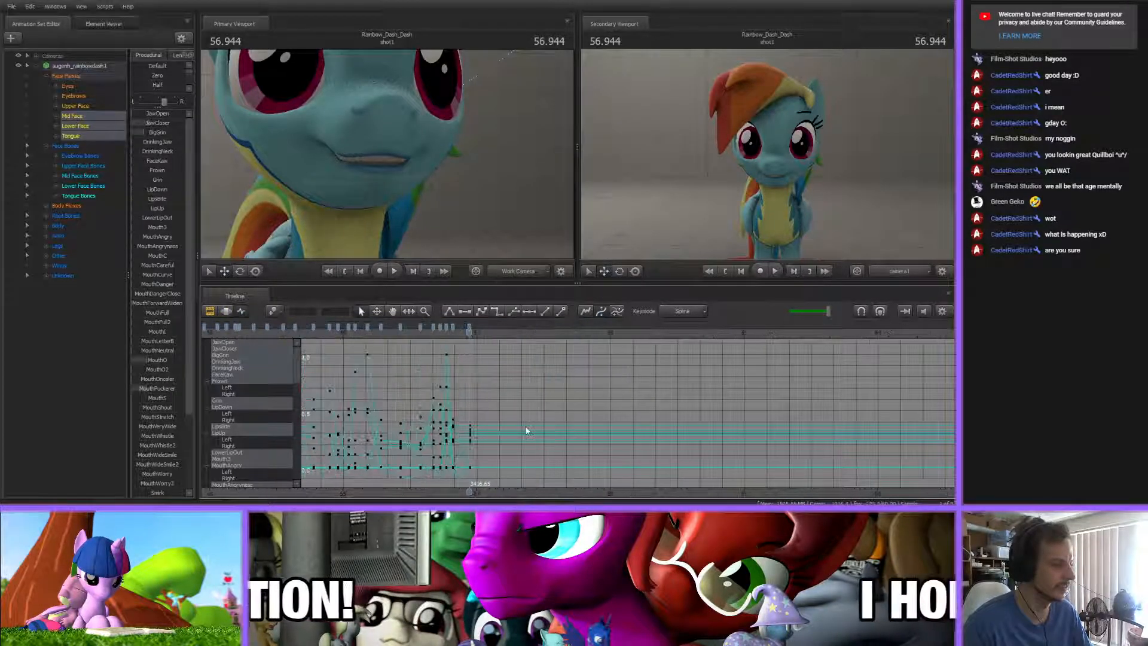
Play back the lip-sync from about 56 s through the newest keys to check it against the song
left_click_drag(435, 332, 320, 331)
key("space")
scroll(531, 392, "down", 4)
left_click(481, 334)
key("space")
left_click(418, 332)
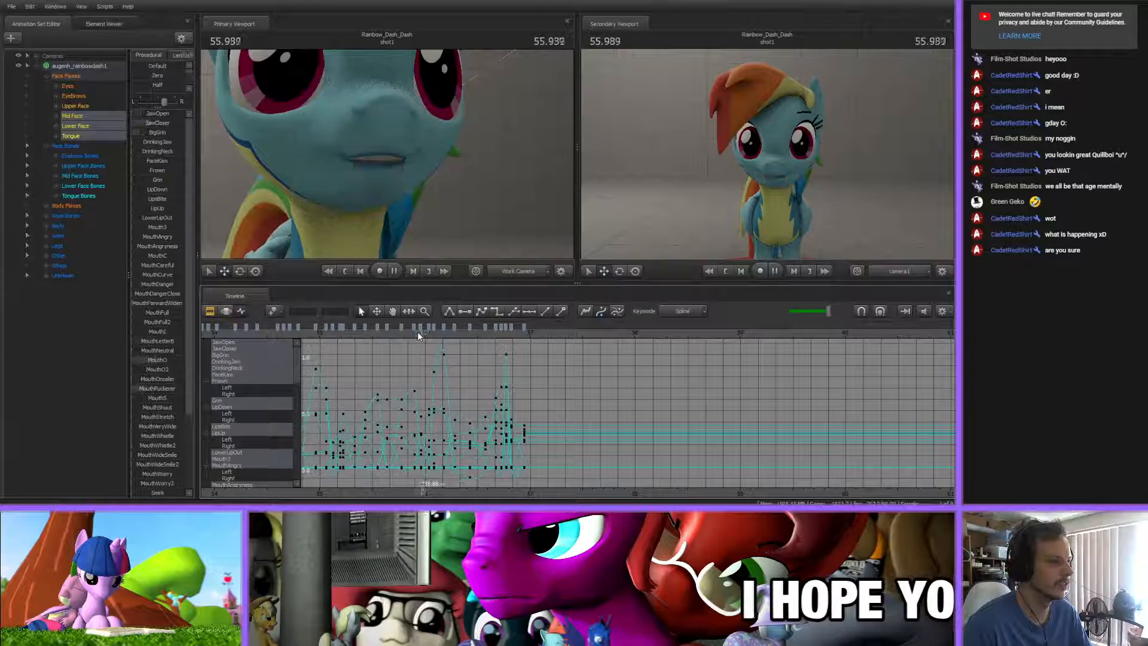
scroll(473, 349, "up", 3)
key("space")
left_click(393, 329)
key("space")
key("space")
left_click_drag(394, 333, 482, 337)
scroll(479, 378, "up", 6)
Move the closed-mouth keys from 56.944 s to about 56.972 s
left_click_drag(368, 330, 708, 371)
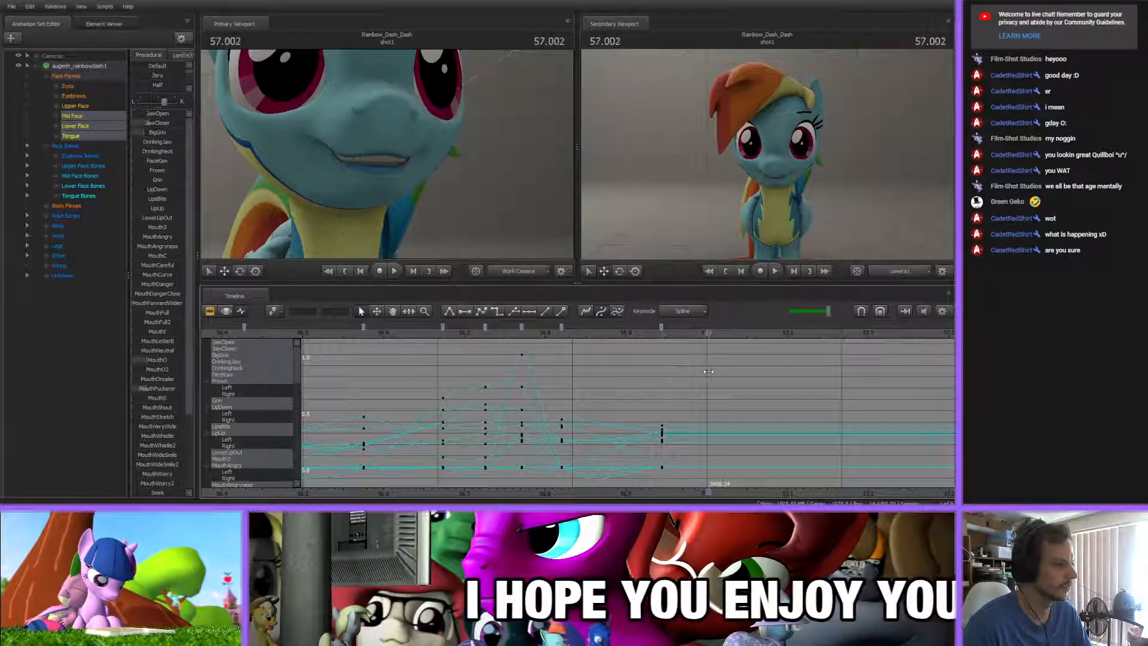
middle_click_drag(694, 478, 494, 390)
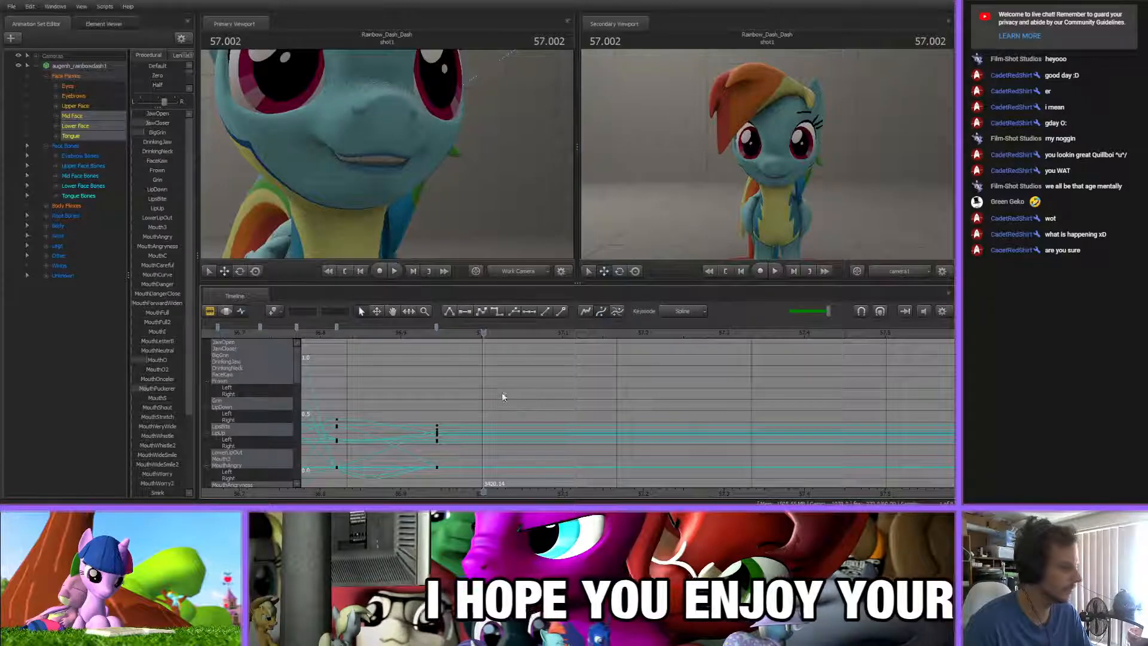
mouse_move(336, 335)
left_mouse_down()
mouse_move(470, 336)
mouse_move(459, 341)
mouse_move(438, 329)
mouse_move(461, 329)
left_mouse_up()
scroll(485, 402, "down", 3)
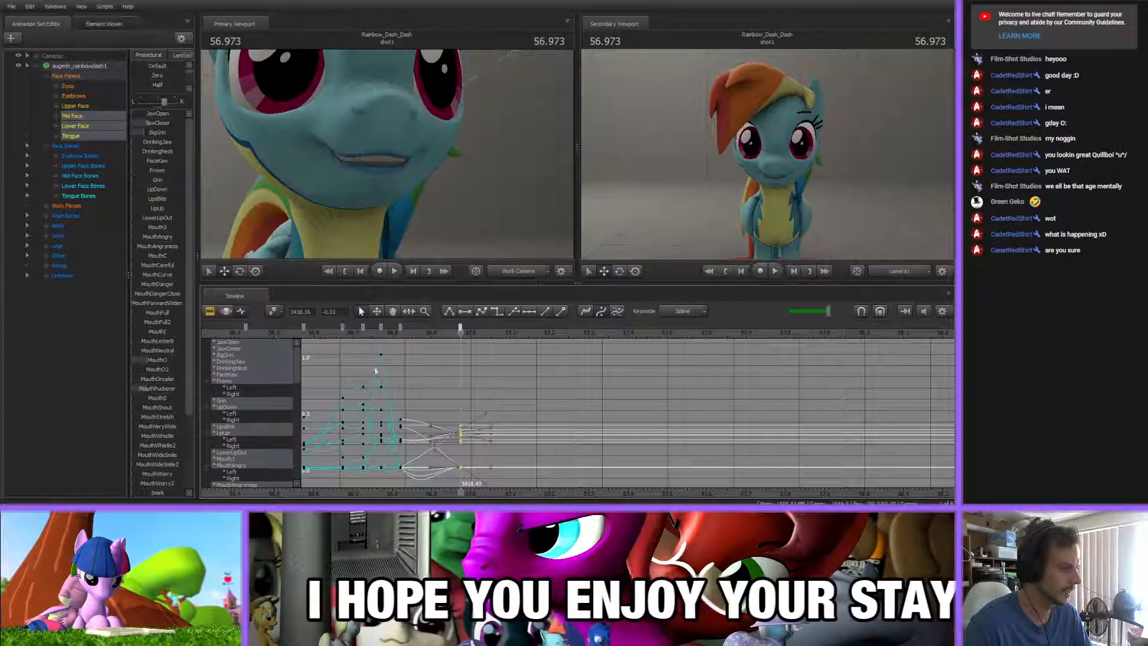
left_click_drag(363, 335, 503, 337)
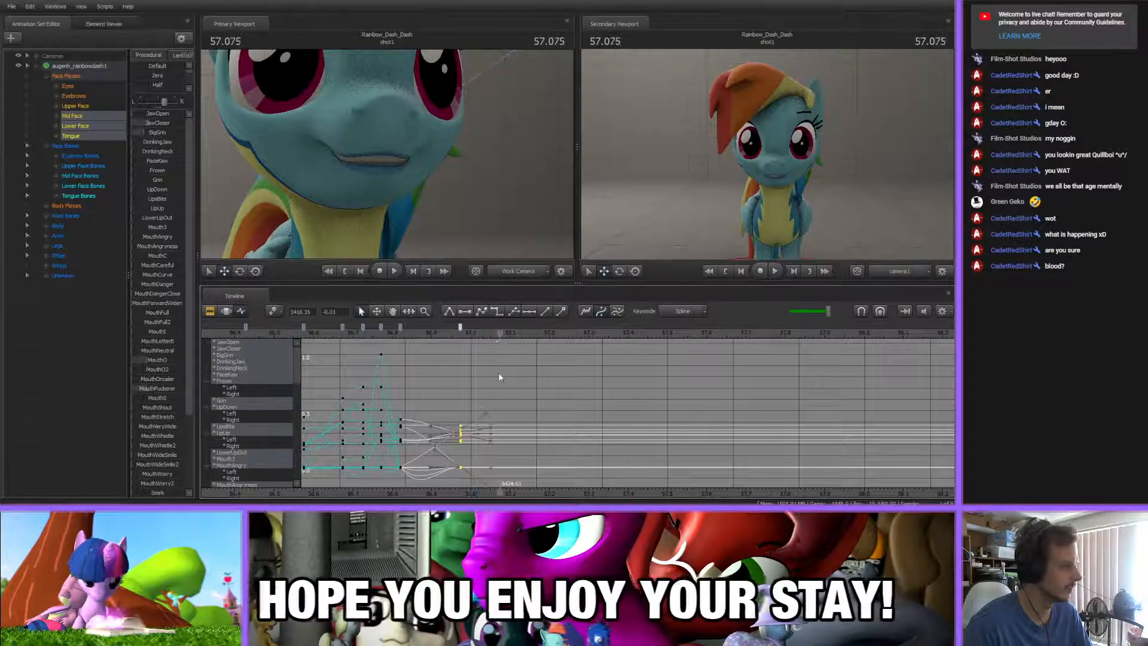
left_click(500, 372)
scroll(503, 370, "up", 3)
key("Up")
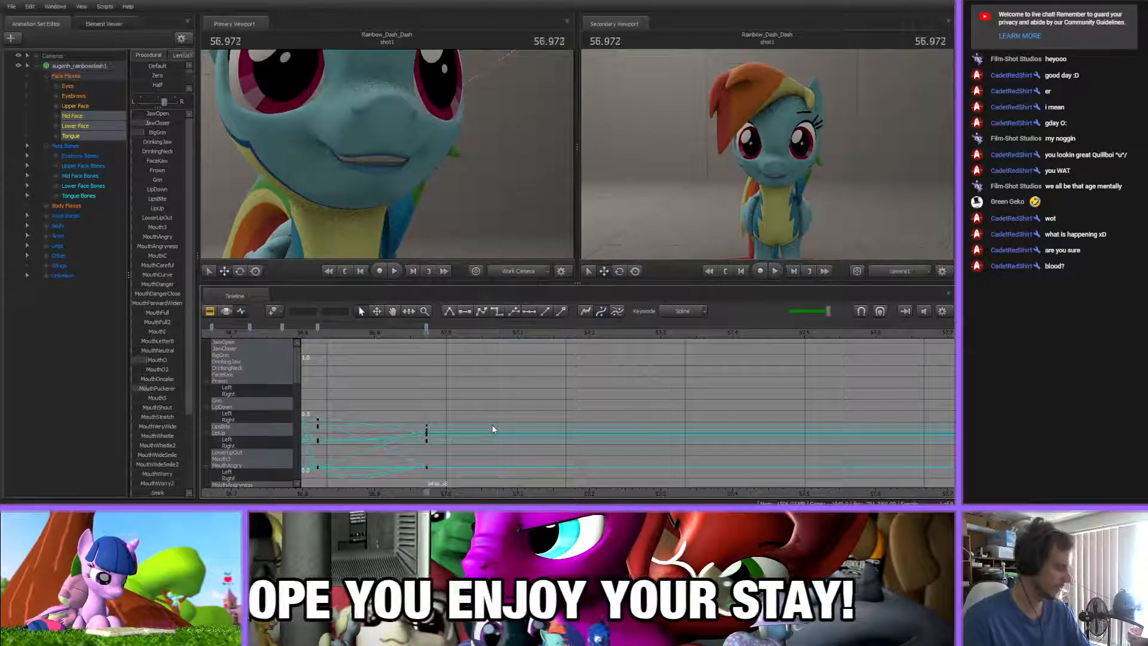
Refine the open-mouth key at 56.820 s so the jaw opens slightly less and the lower lip covers the bottom teeth
scroll(488, 422, "down", 3)
scroll(487, 423, "down", 4)
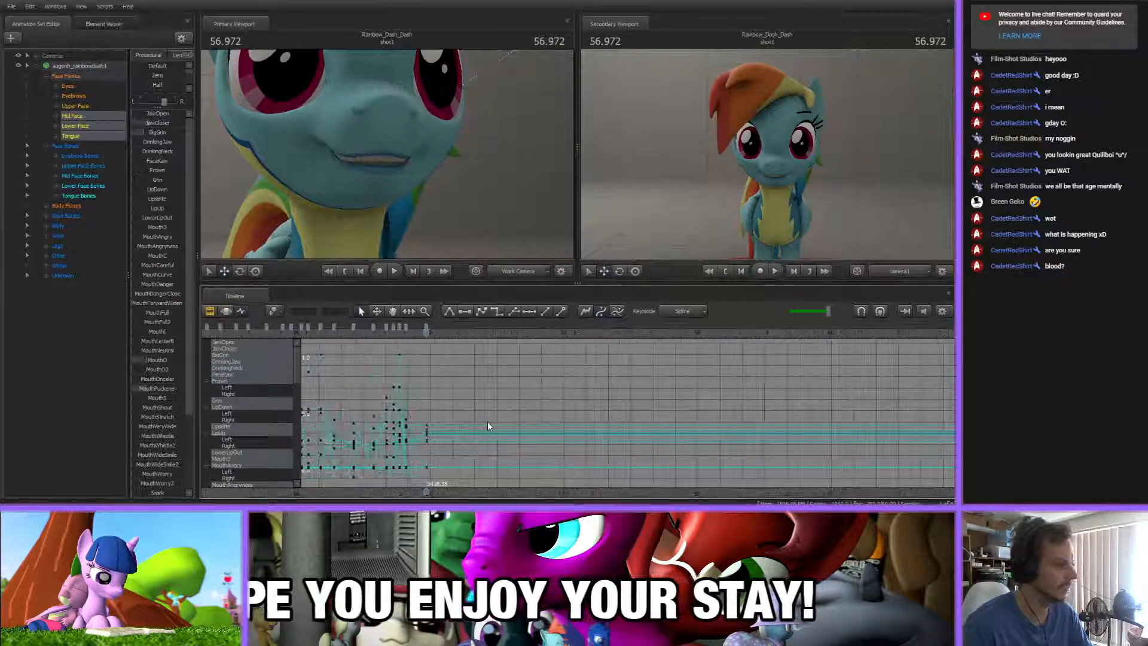
scroll(402, 398, "down", 2)
scroll(401, 397, "up", 5)
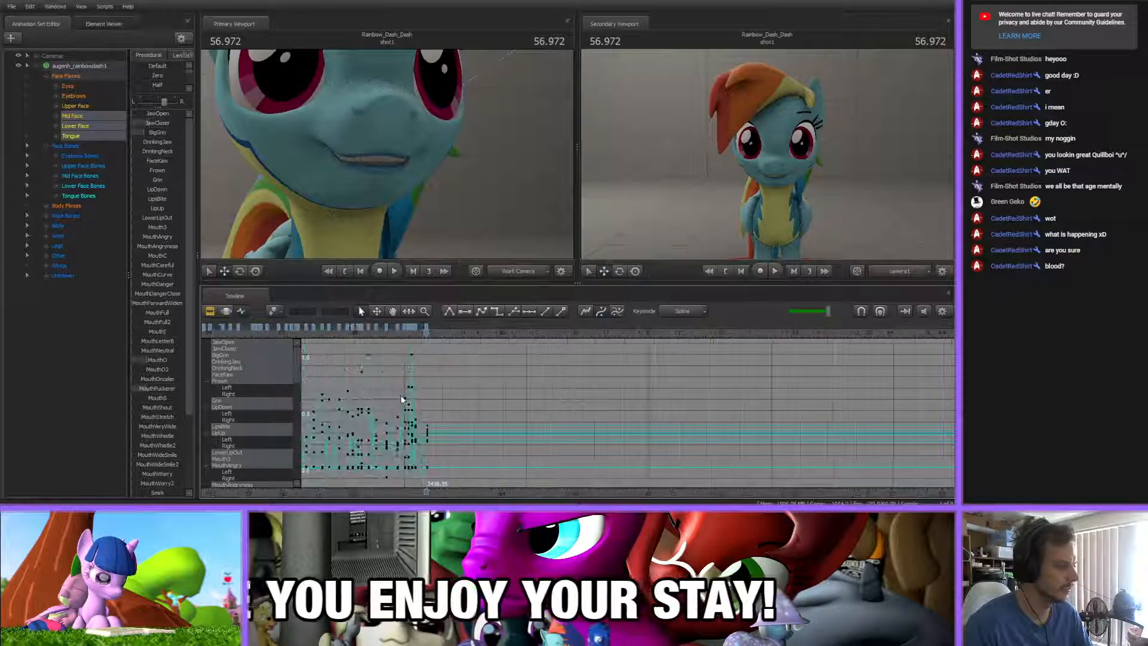
scroll(402, 398, "down", 1)
left_click_drag(332, 338, 425, 355)
scroll(418, 381, "up", 3)
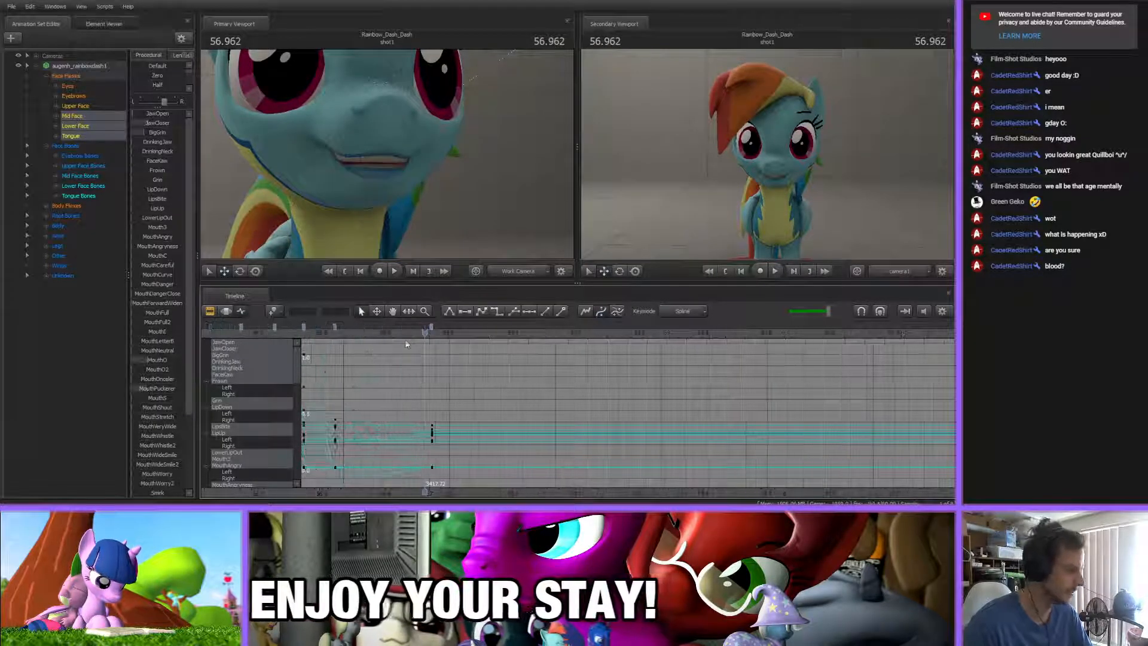
left_click_drag(354, 335, 335, 335)
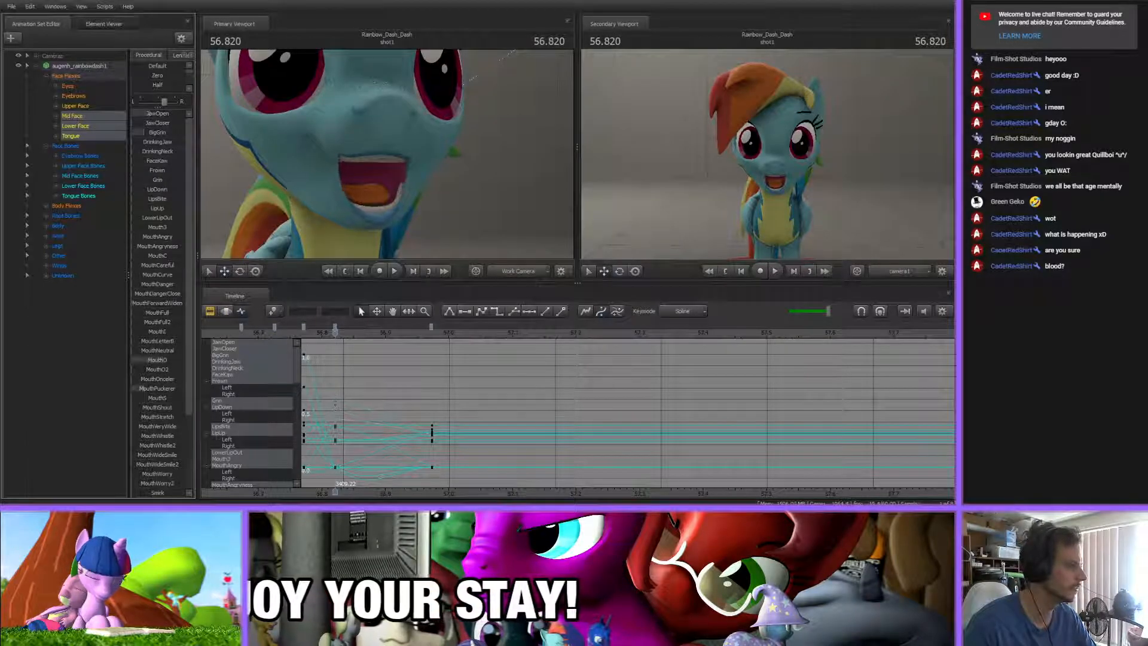
scroll(159, 423, "down", 3)
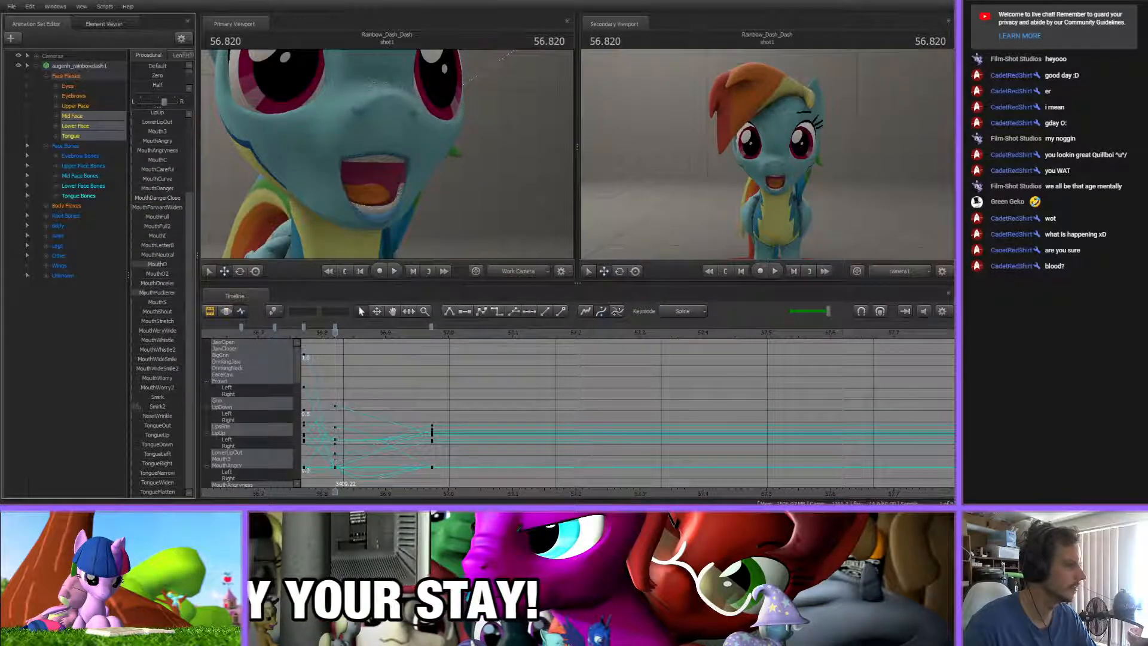
scroll(151, 401, "up", 3)
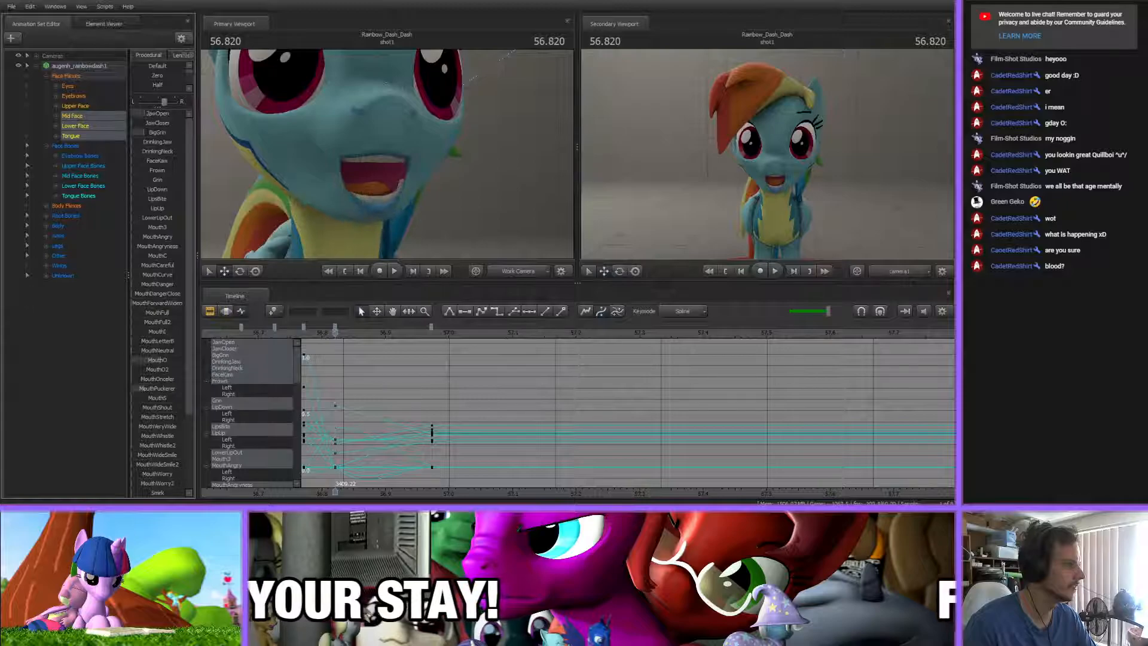
Inspect the mouth keys between about 56.7 s and 57 s and play back the lip-sync over them
middle_click_drag(383, 484, 458, 483)
mouse_move(382, 334)
left_mouse_down()
mouse_move(474, 335)
mouse_move(427, 334)
mouse_move(436, 327)
left_mouse_up()
left_click(410, 328)
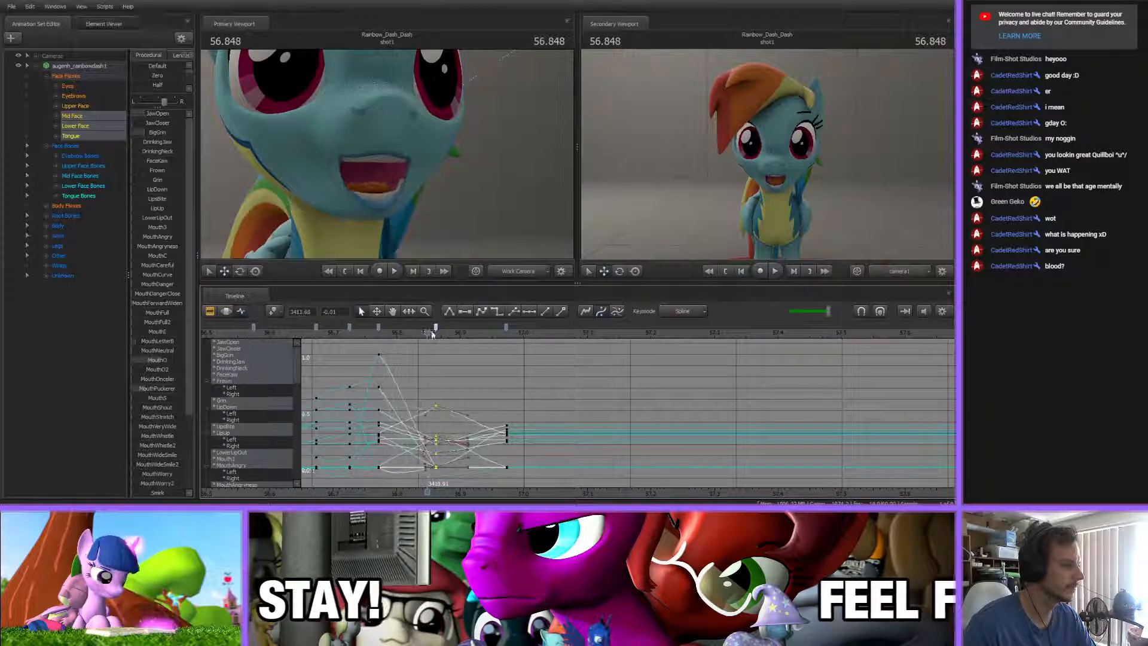
left_click(507, 328)
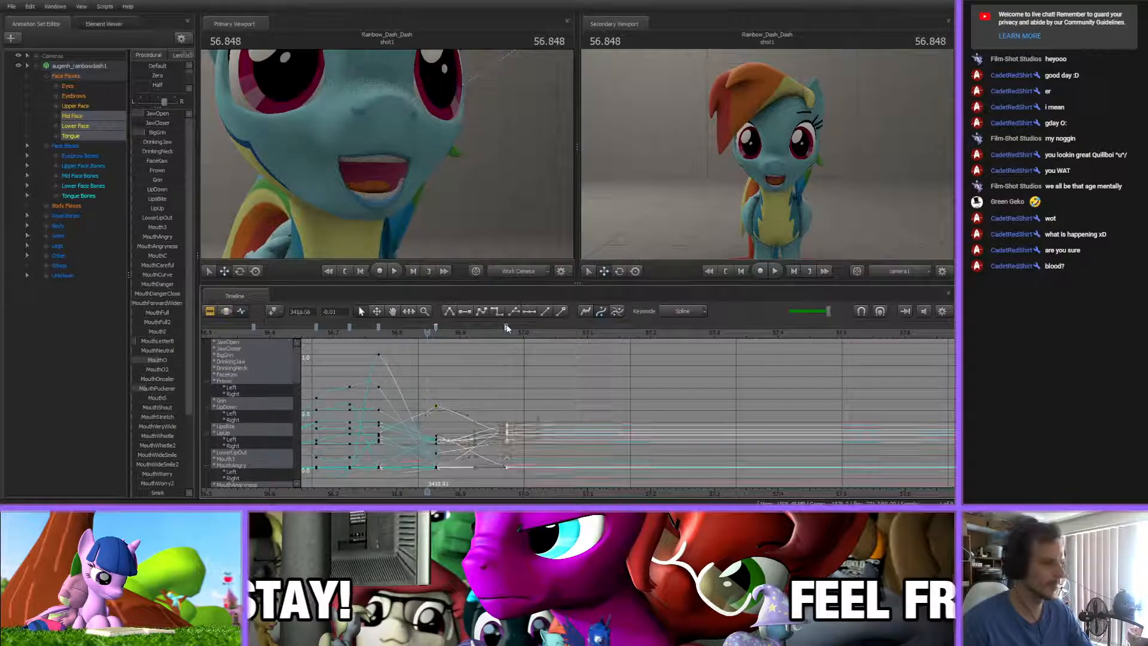
left_click(350, 327, "shift")
left_click(379, 327, "shift")
key("1")
left_click(433, 376)
left_click_drag(427, 333, 294, 327)
key("space")
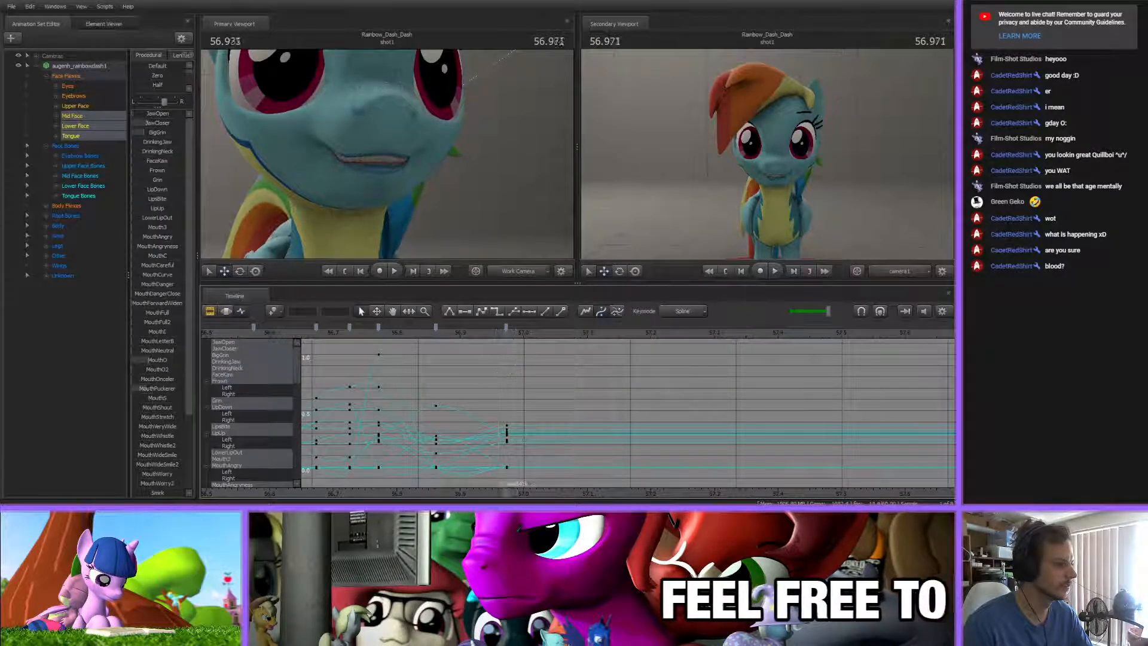
Retime the last two mouth keys to about 56.91 s and 56.99 s, and add a key at about 56.83 s
mouse_move(436, 328)
left_mouse_down()
mouse_move(521, 326)
mouse_move(407, 344)
mouse_move(546, 345)
left_mouse_up()
left_click(459, 327)
left_click(538, 367)
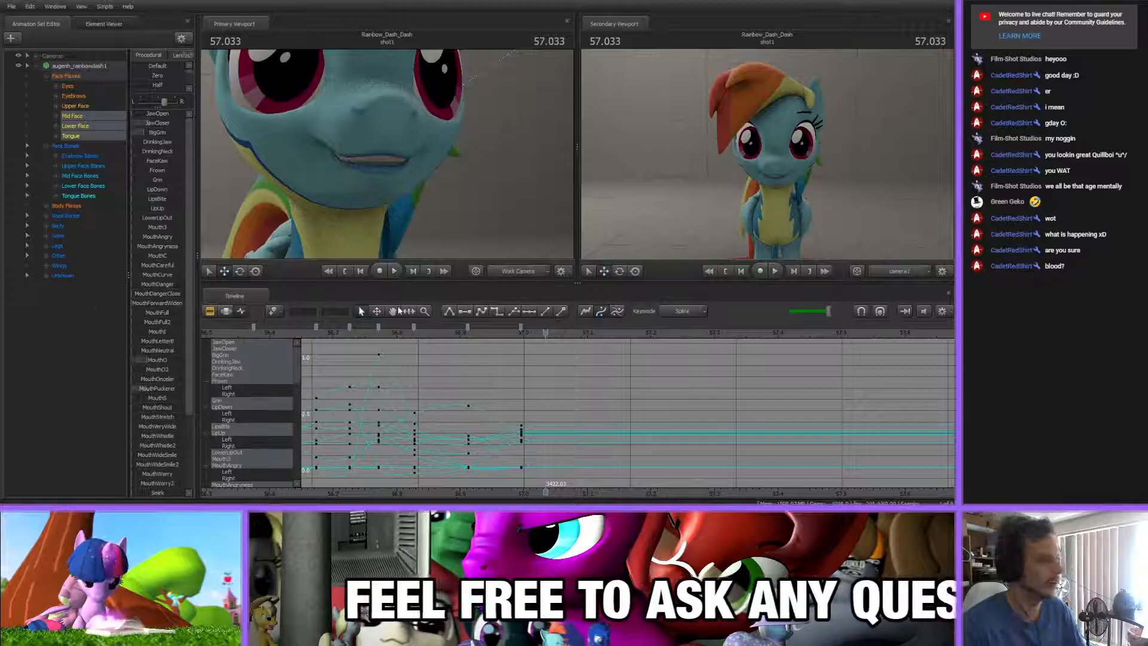
left_click_drag(471, 334, 548, 347)
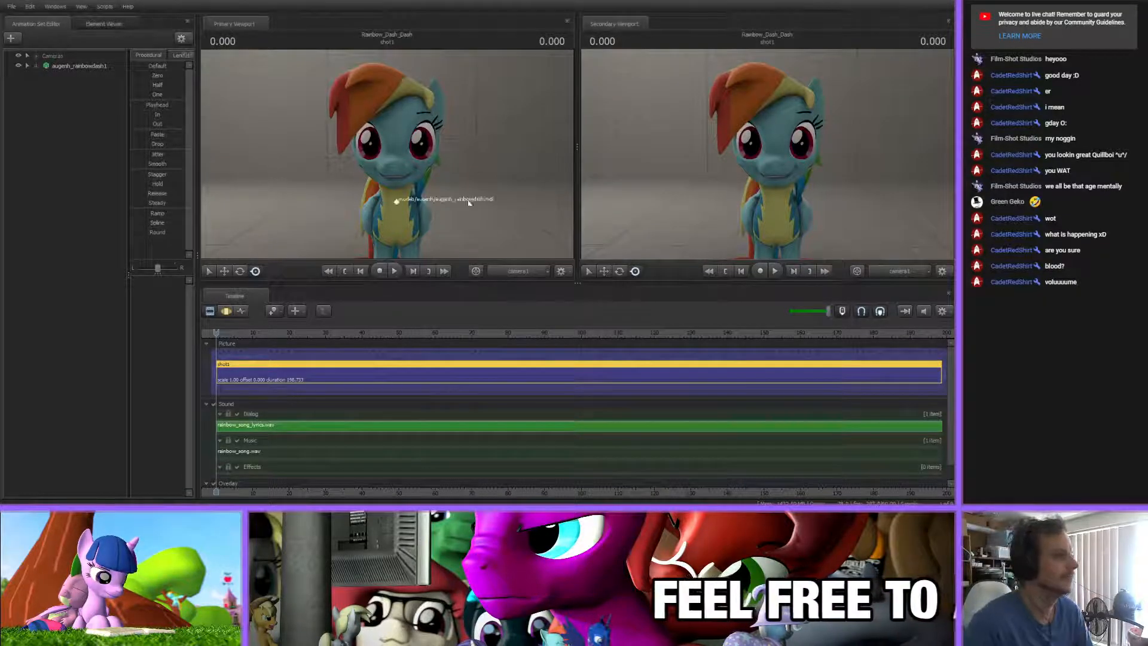
Show Rainbow Dash's Mid Face, Lower Face and Tongue flexes in the Graph Editor
scroll(293, 418, "down", 2)
left_click_drag(267, 332, 328, 333)
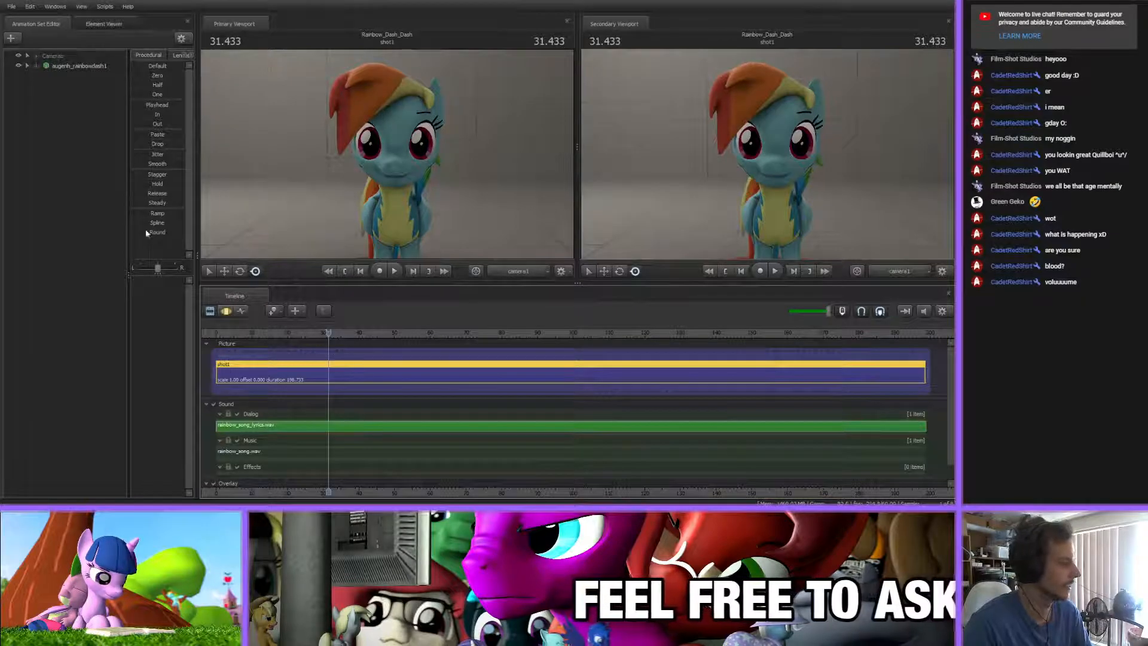
left_click(38, 65)
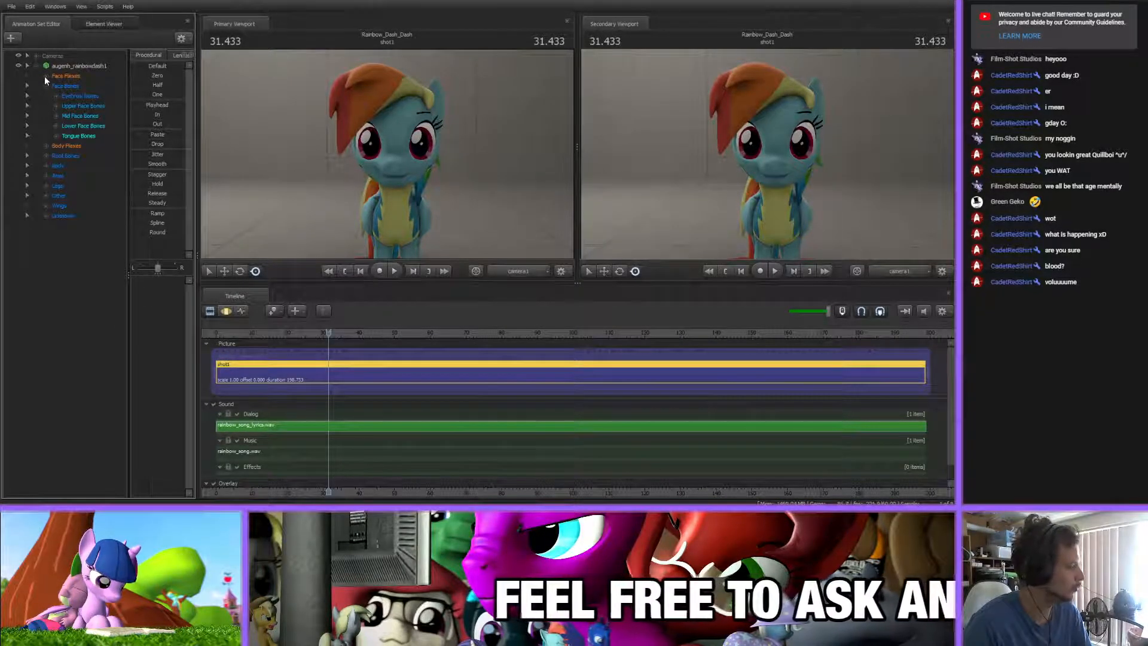
left_click(46, 76)
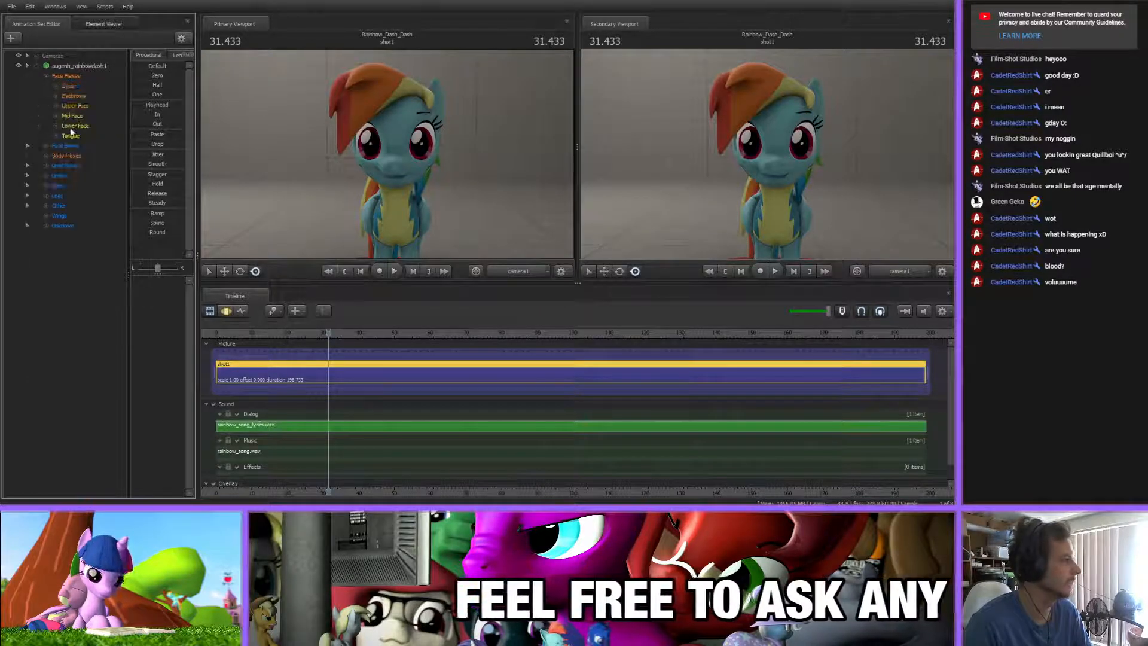
left_click(72, 127)
left_click(70, 117, "ctrl")
left_click(72, 137, "ctrl")
left_click(241, 311)
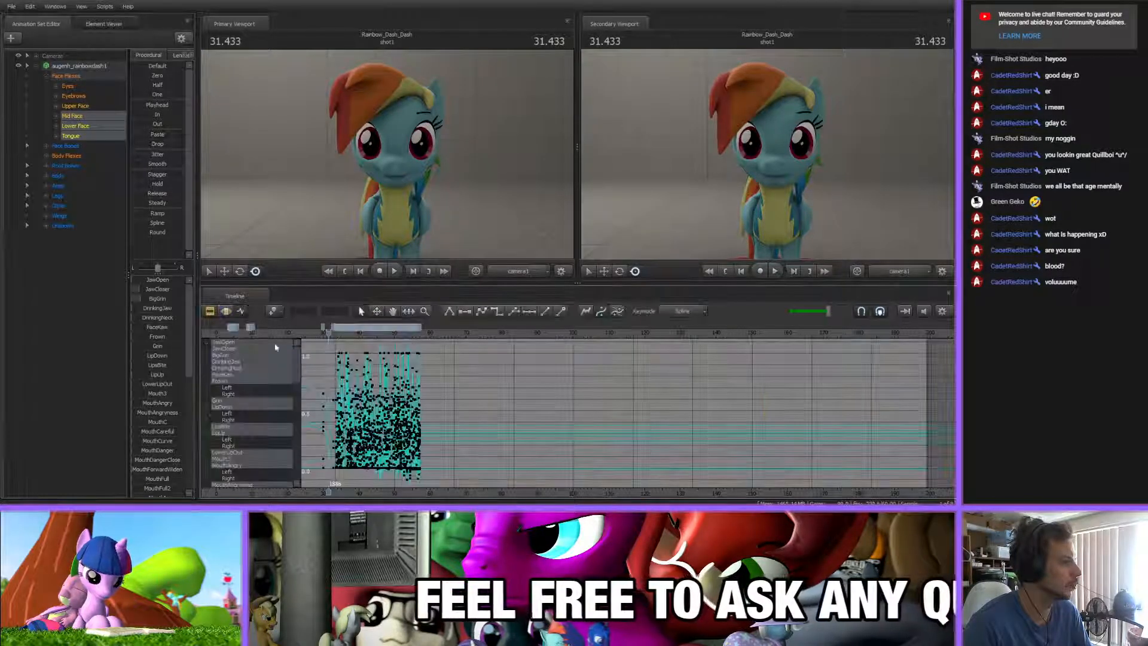
Play back the lip-sync from about 55 s past the last mouth keys to check it against the song
scroll(433, 474, "up", 5)
left_click(614, 334)
key("space")
scroll(634, 431, "up", 8)
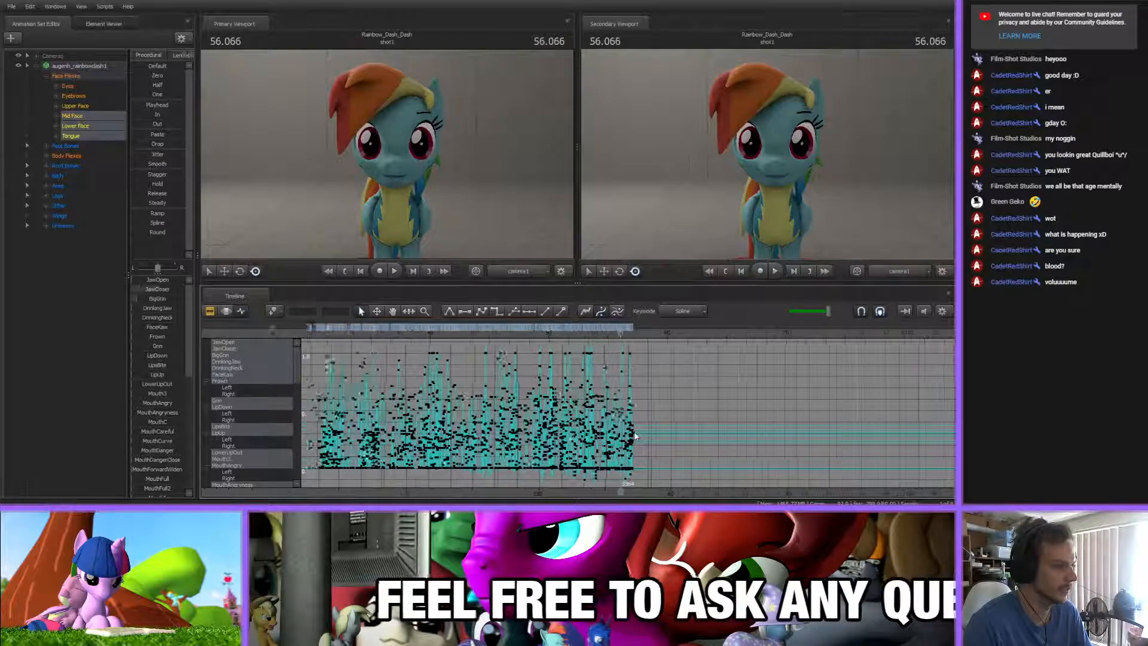
scroll(635, 430, "up", 4)
key("space")
scroll(478, 365, "down", 6)
left_click(486, 333)
key("space")
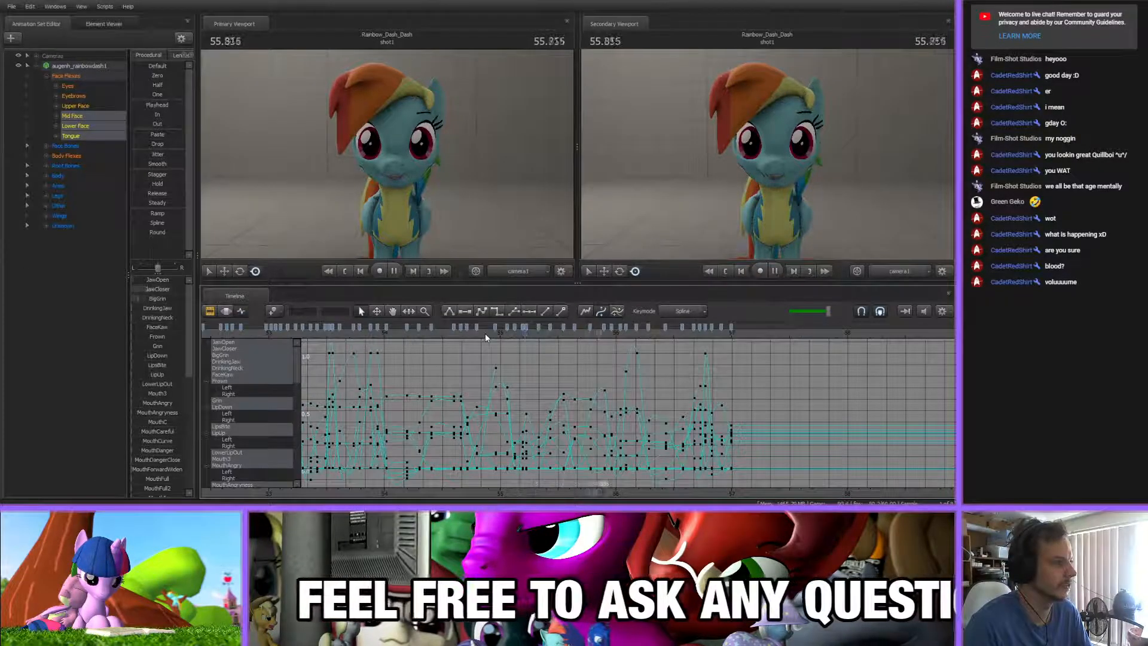
scroll(613, 385, "up", 5)
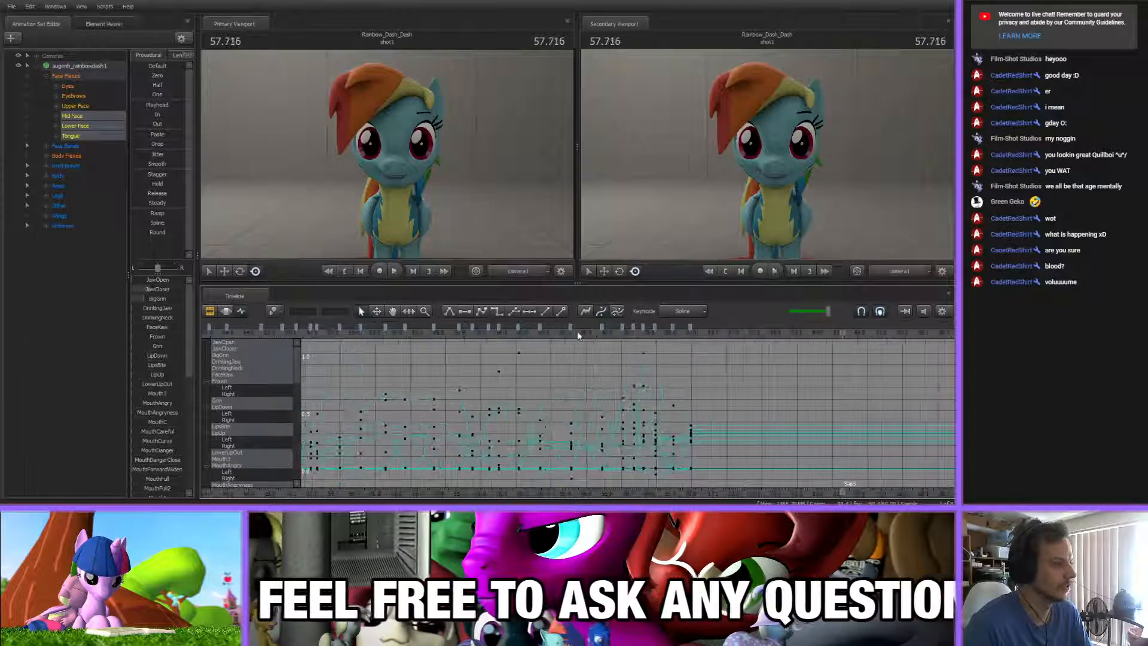
key("space")
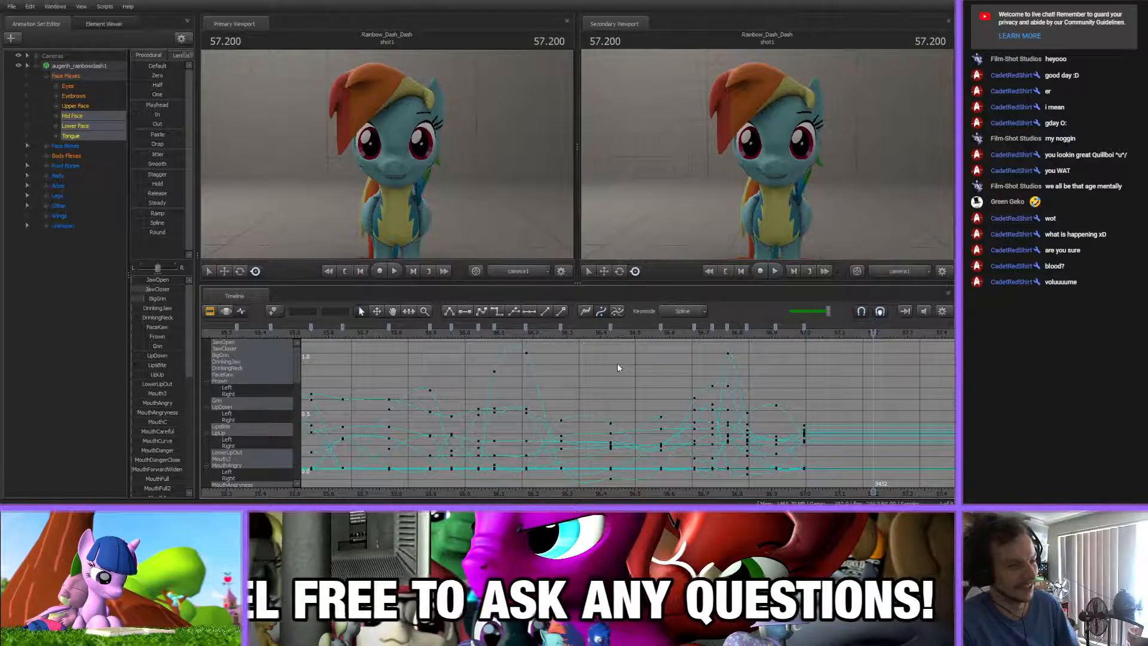
Replay and scrub the newest mouth keys from about 56.4 s to past 57 s
left_click(662, 339)
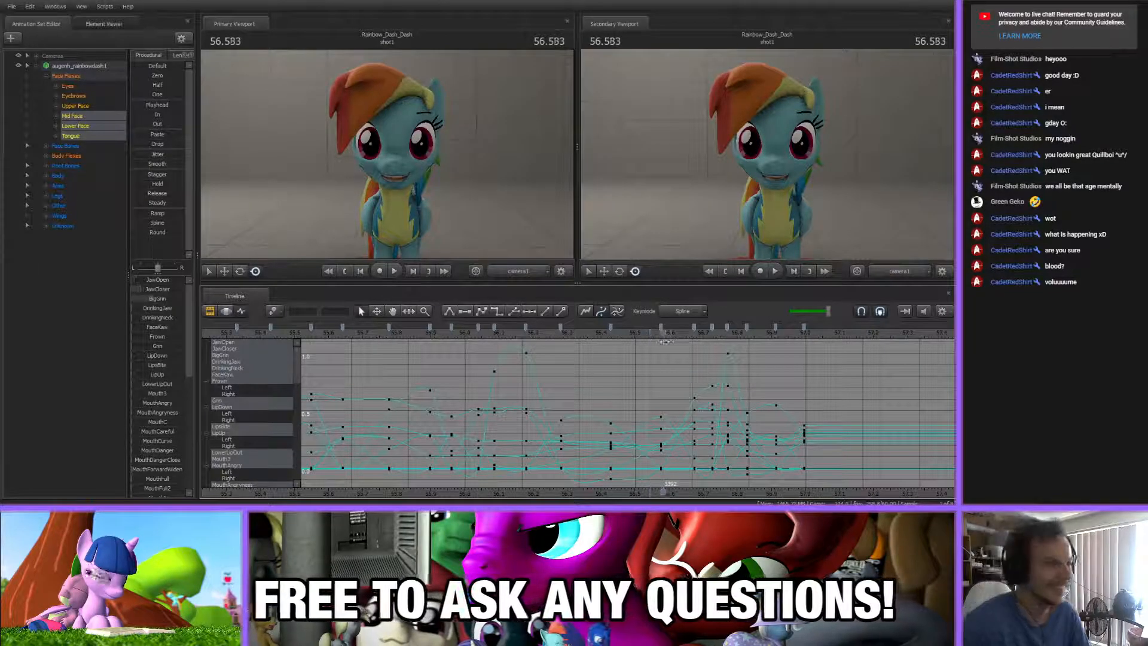
key("space")
scroll(778, 398, "up", 3)
key("space")
left_click_drag(587, 334, 747, 336)
left_click(867, 312)
left_click_drag(620, 328, 337, 323)
key("space")
scroll(493, 389, "down", 3)
scroll(515, 382, "up", 2)
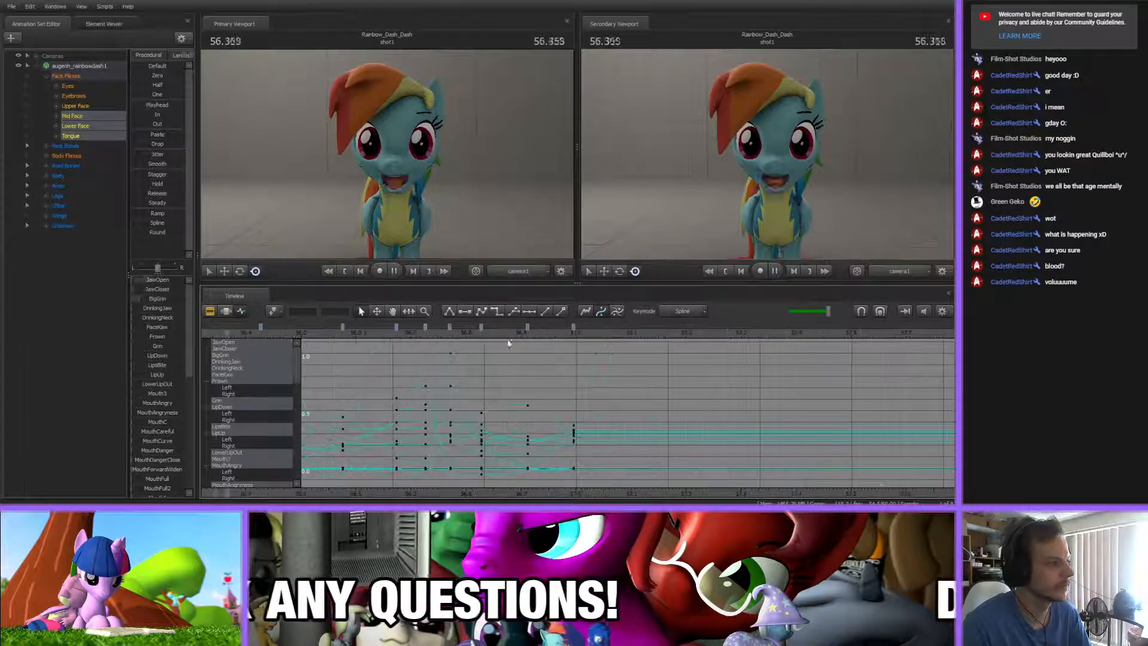
Raise the TongueUp flex to about 1.0 on the key at 56.827 s
left_click(484, 333)
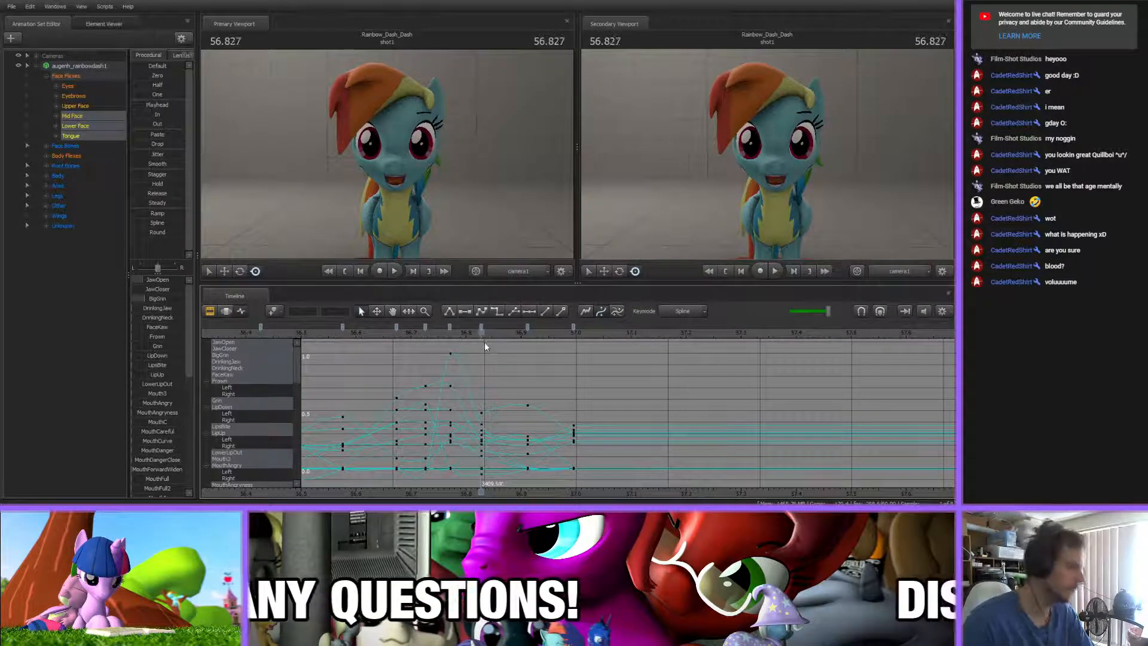
scroll(159, 419, "down", 5)
mouse_move(160, 435)
left_mouse_down()
mouse_move(182, 435)
mouse_move(156, 425)
left_mouse_up()
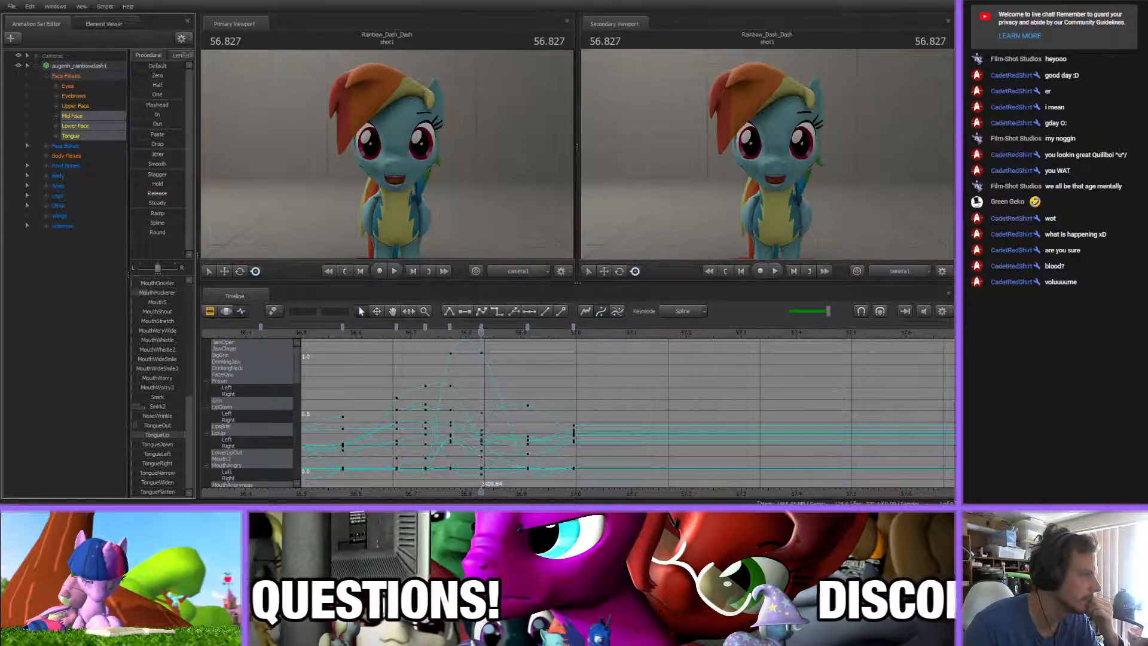
key("Down")
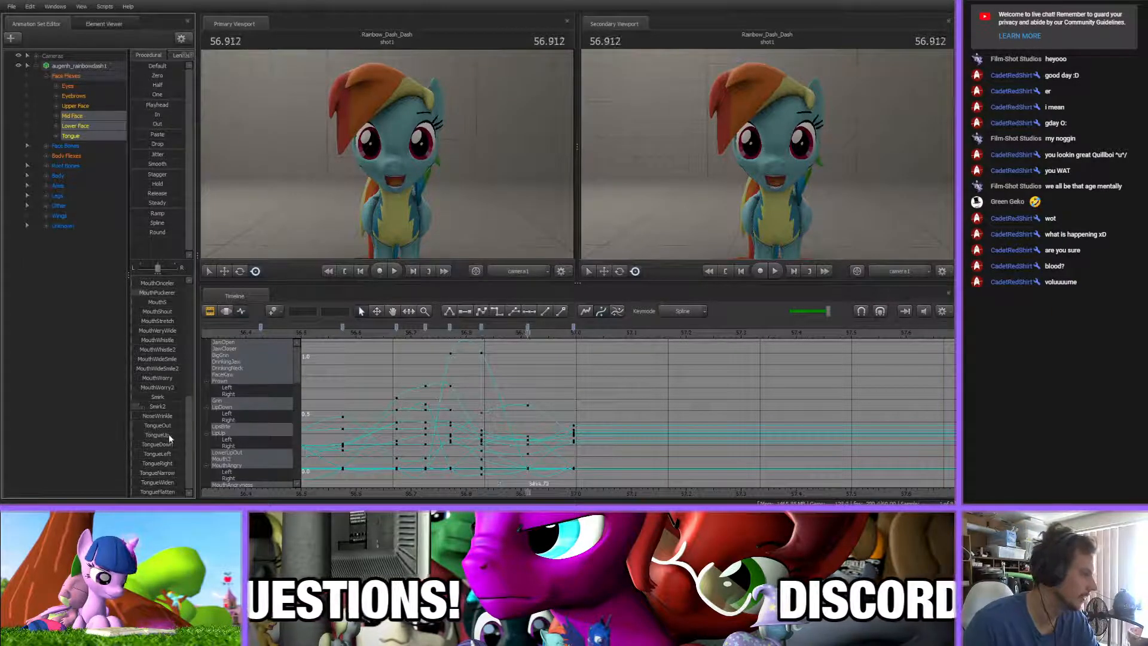
Key a slightly open mouth at 57.100 s by adjusting the MouthO and BigGrin flexes
left_click_drag(466, 333, 631, 330)
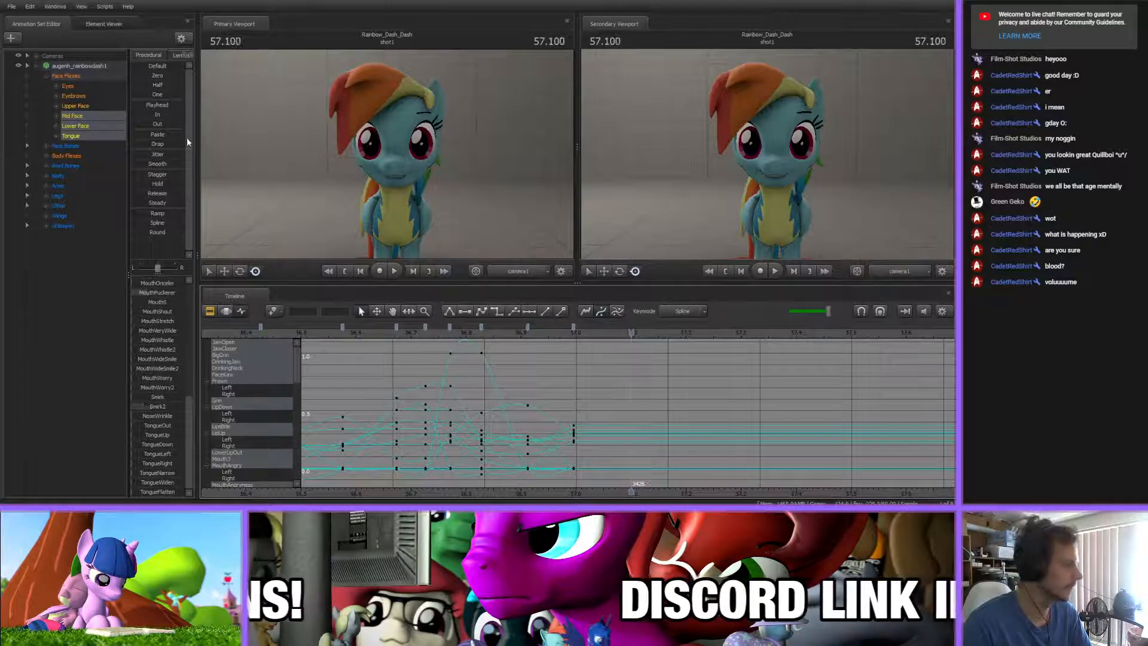
scroll(171, 329, "up", 9)
left_click_drag(157, 272, 154, 133)
left_click_drag(147, 360, 154, 360)
left_click_drag(154, 134, 147, 131)
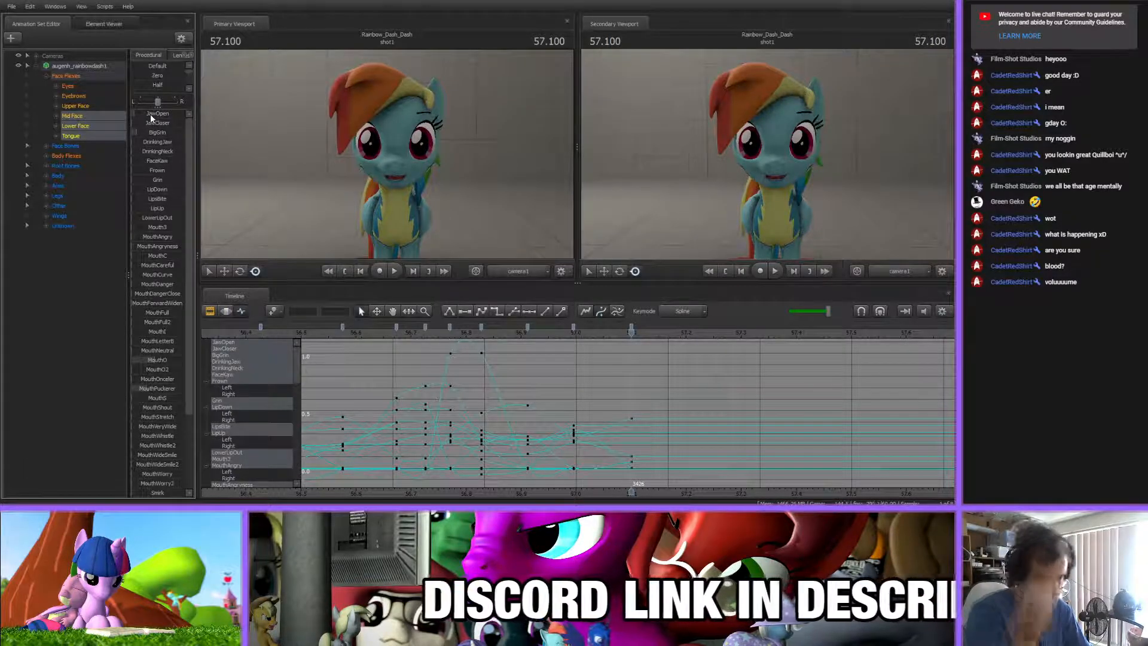
Scrub the song between about 57.1 s and 57.5 s to work out the next mouth shapes
middle_click_drag(599, 459, 482, 375)
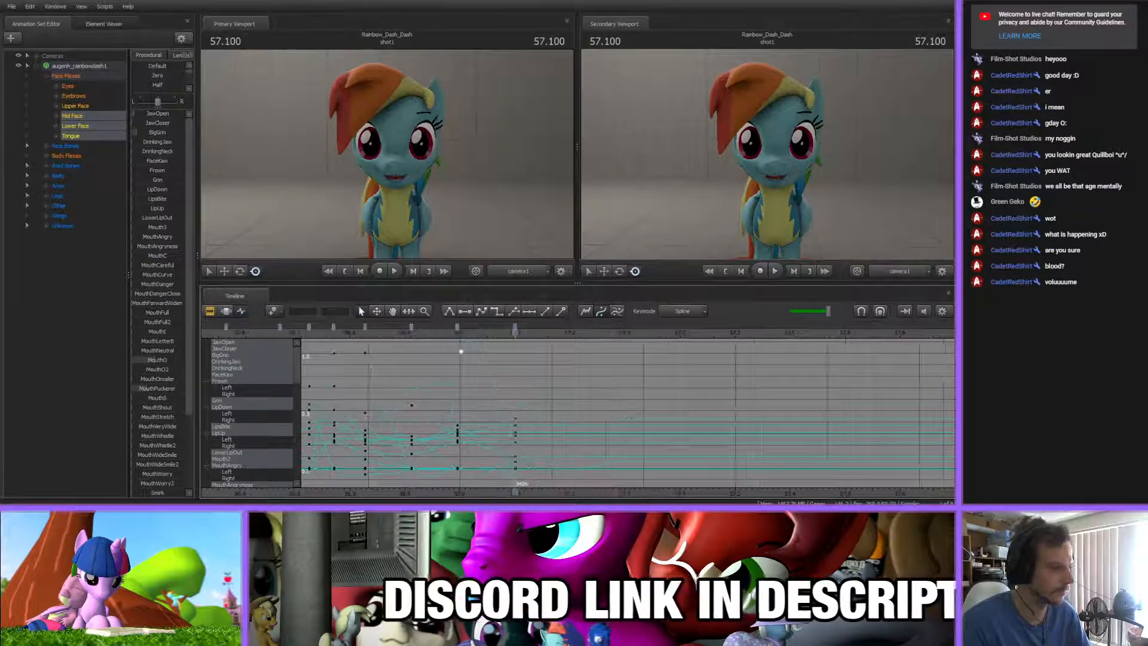
left_click_drag(368, 334, 742, 386)
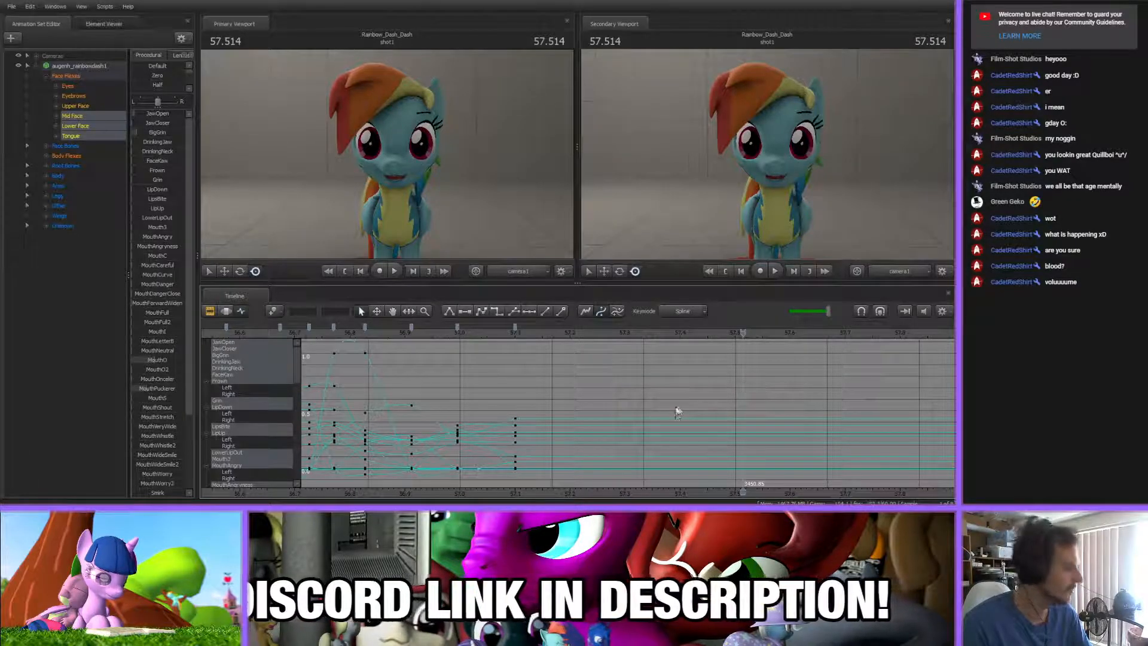
scroll(520, 452, "down", 5)
scroll(515, 457, "up", 5)
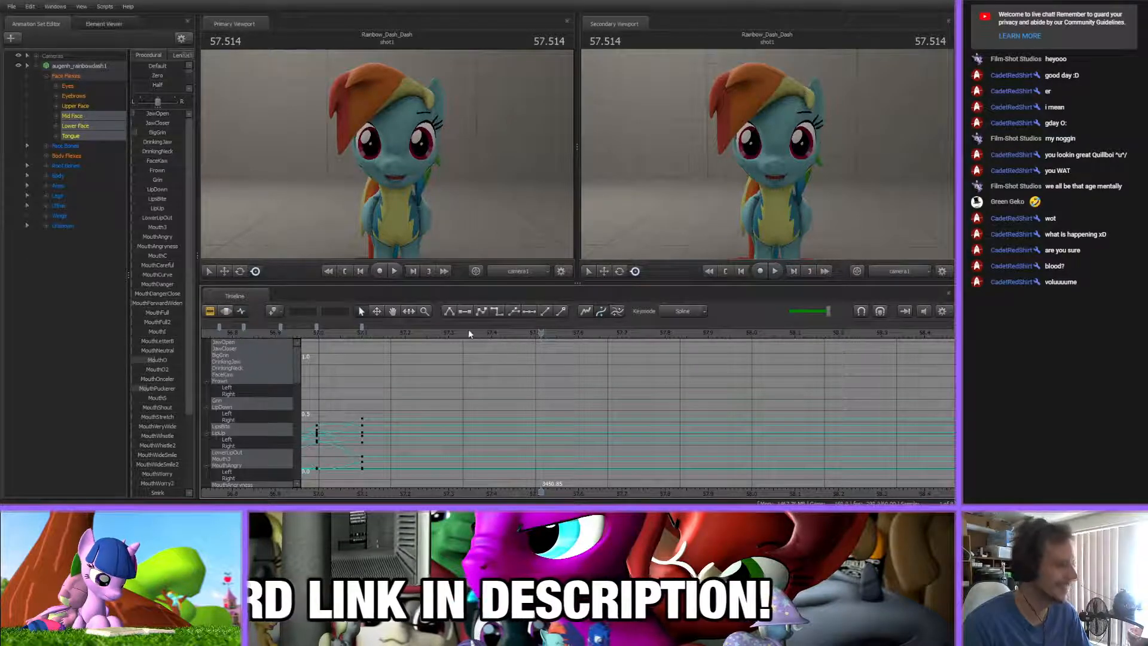
left_click_drag(472, 333, 504, 482)
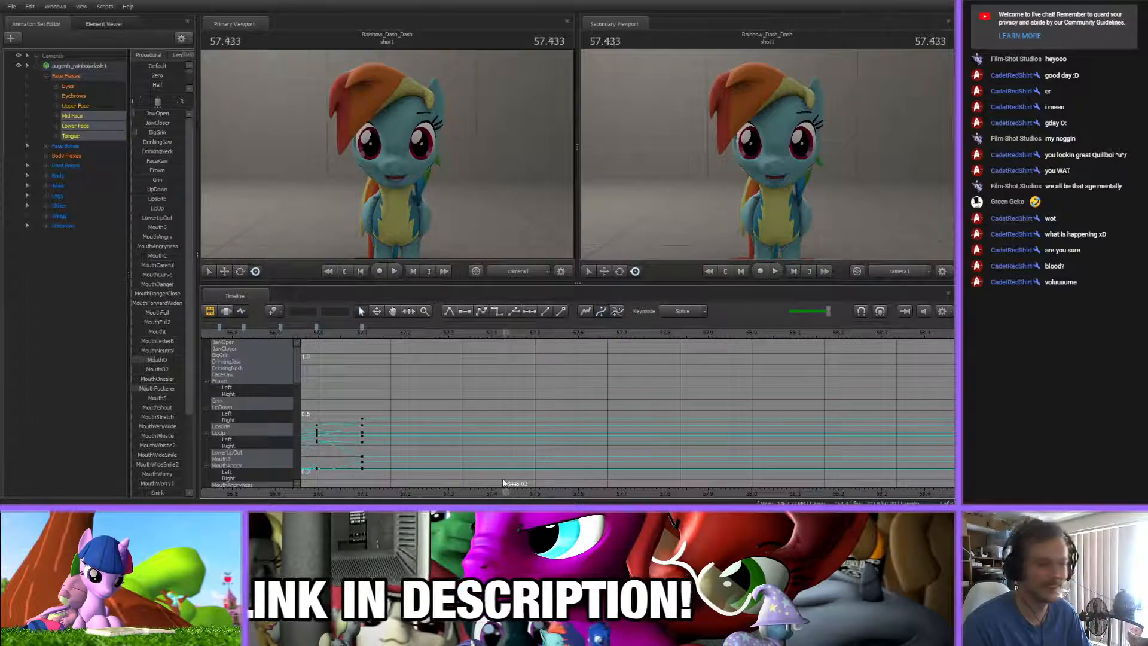
left_click_drag(422, 333, 541, 417)
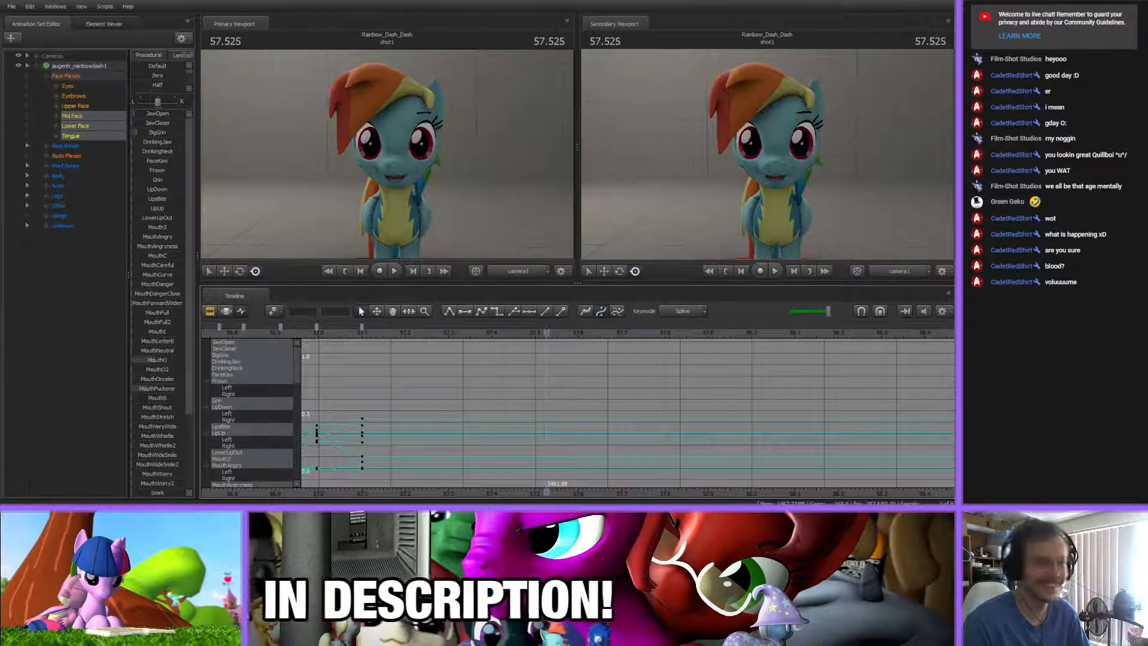
scroll(377, 399, "up", 2)
scroll(372, 394, "down", 3)
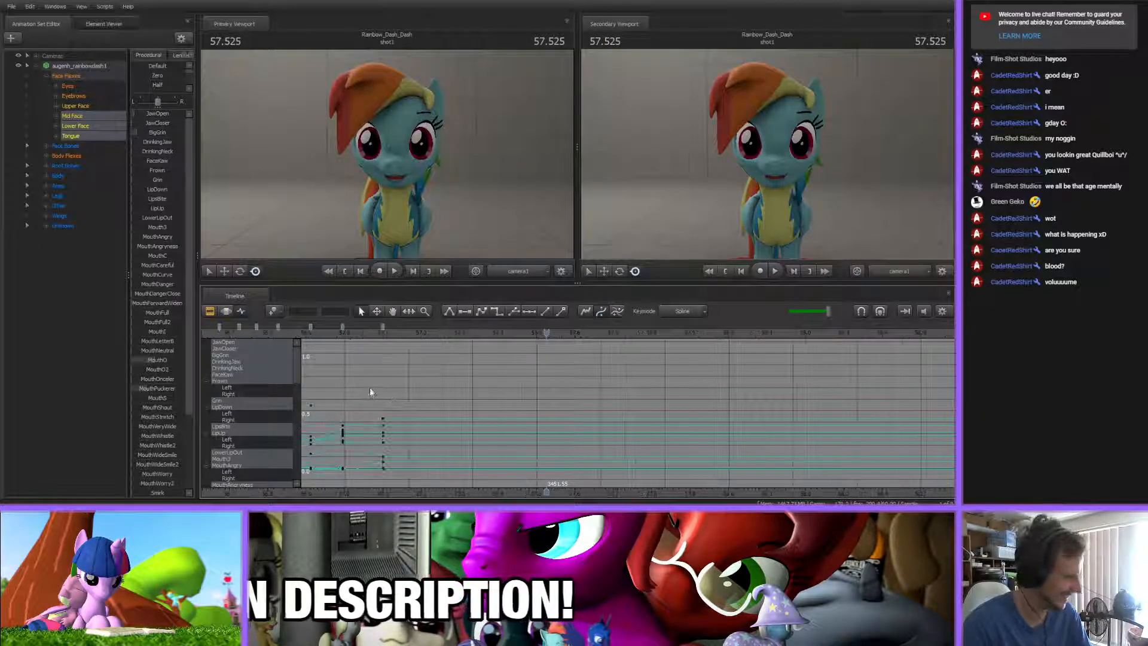
Check the empty stretch after the newest mouth key by scrubbing the song up to about 57.7 s
left_click(381, 333)
scroll(400, 422, "up", 3)
scroll(401, 424, "down", 2)
scroll(400, 422, "down", 4)
scroll(400, 422, "up", 3)
left_click_drag(459, 495, 437, 478)
scroll(402, 395, "down", 3)
mouse_move(363, 333)
left_mouse_down()
mouse_move(473, 335)
mouse_move(532, 352)
mouse_move(497, 371)
left_mouse_up()
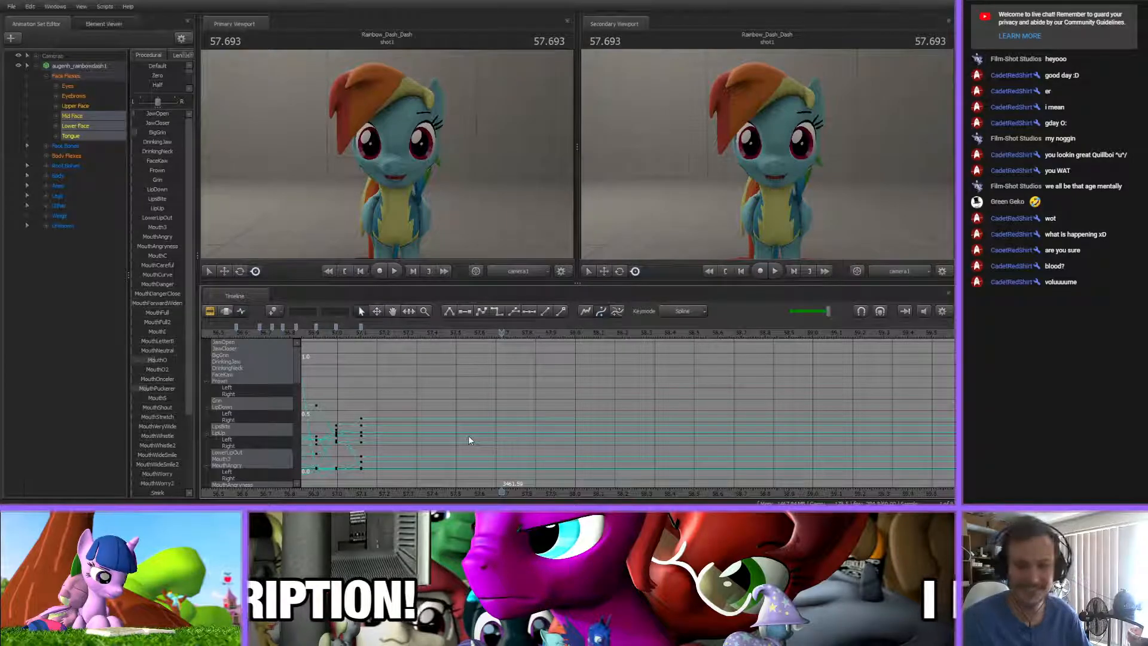
Key the next mouth pose at 57.196 s and adjust its Smirk2 flex
left_click(362, 333)
scroll(383, 386, "up", 4)
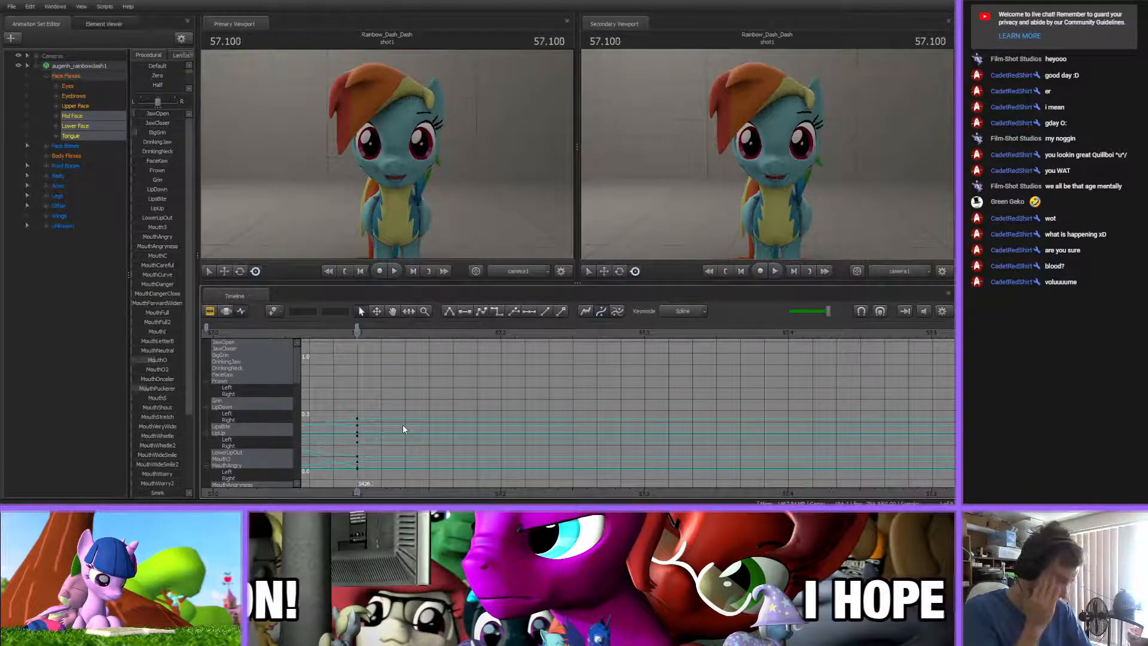
left_click(357, 330)
left_click_drag(356, 325, 492, 358)
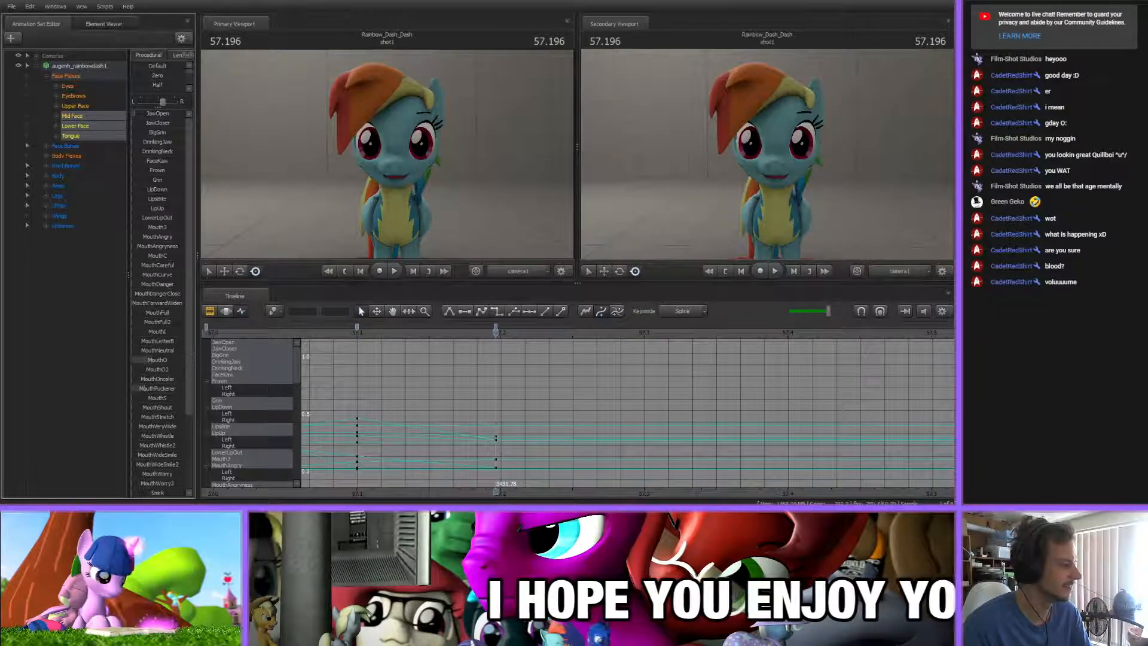
scroll(162, 485, "down", 3)
left_click_drag(167, 442, 162, 442)
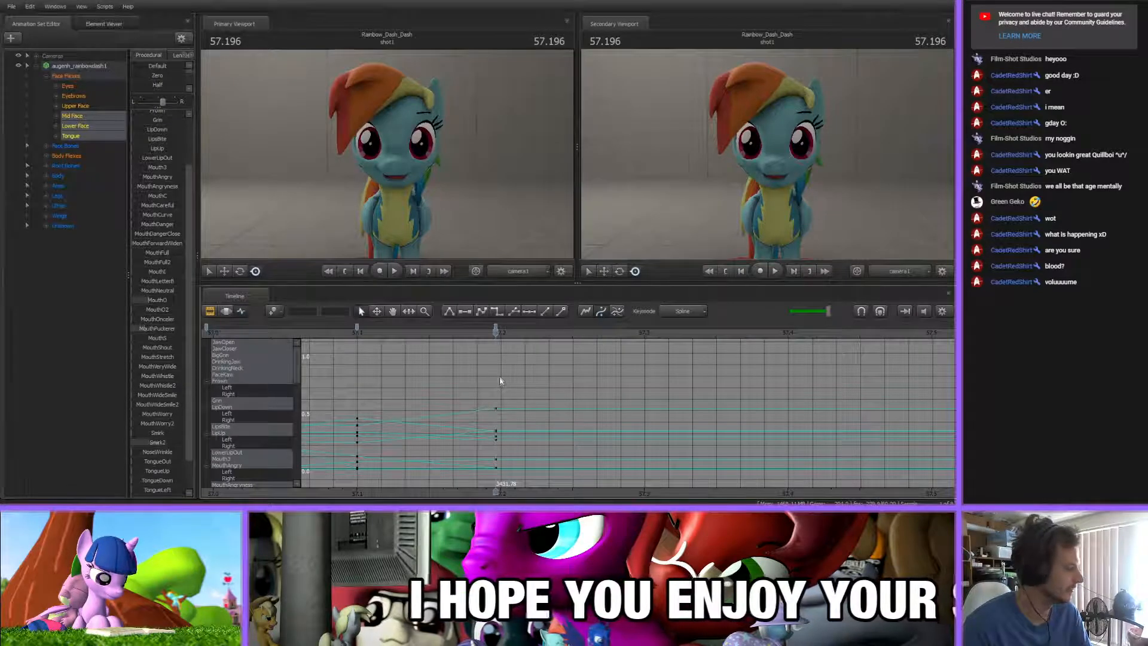
Key a wider JawOpen at 57.257 s, then shift that key to about 57.245 s
left_click_drag(388, 340, 604, 336)
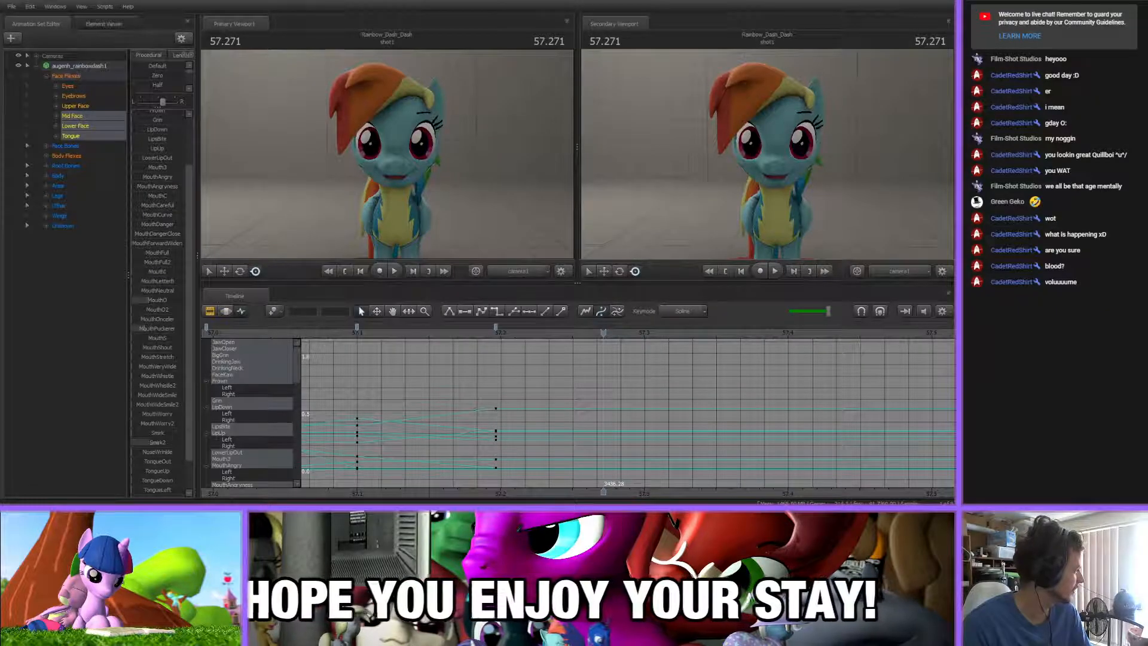
mouse_move(603, 336)
left_mouse_down()
mouse_move(486, 338)
mouse_move(583, 340)
left_mouse_up()
scroll(155, 210, "up", 3)
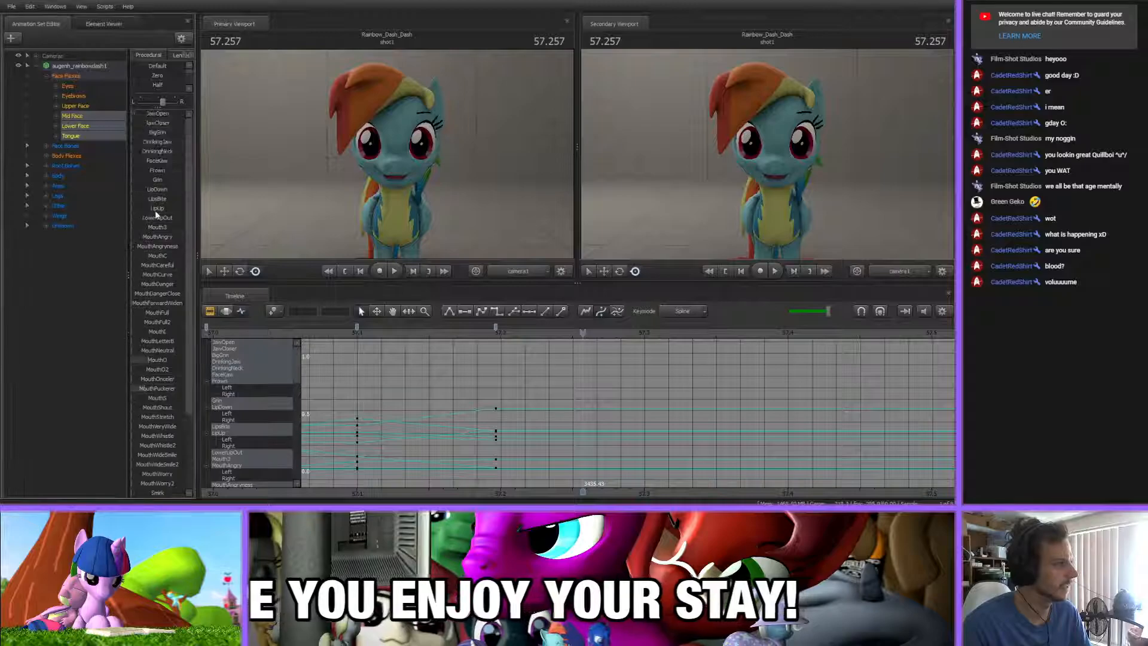
left_click_drag(141, 114, 157, 116)
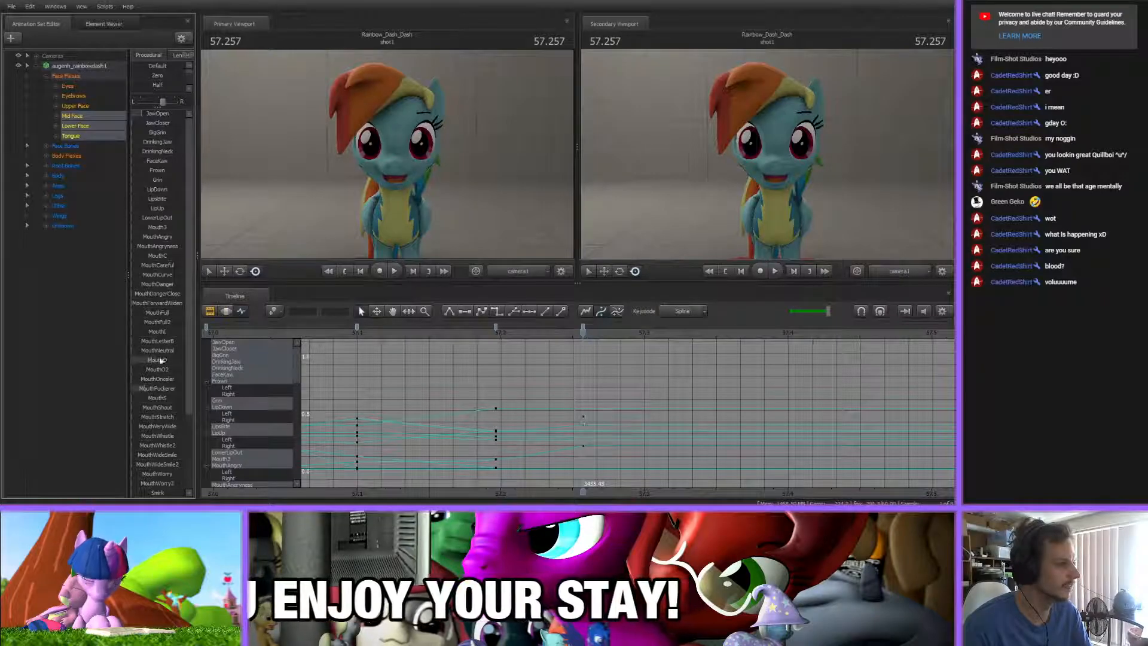
left_click_drag(157, 113, 158, 113)
mouse_move(505, 336)
left_mouse_down()
mouse_move(598, 349)
mouse_move(513, 357)
mouse_move(564, 351)
mouse_move(582, 327)
mouse_move(566, 327)
mouse_move(664, 345)
left_mouse_up()
key("Up")
key("Up")
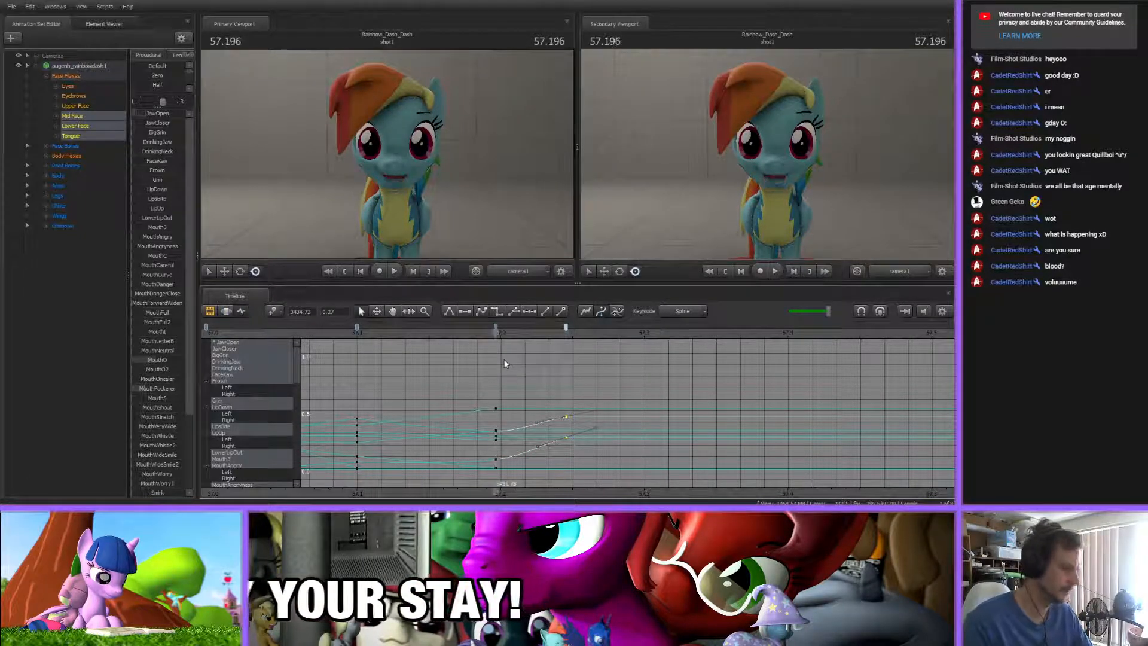
Key a mouth pose at 57.303 s with JawOpen closed, MouthO raised, and a slight UpUp balanced evenly between both sides
left_click_drag(499, 337, 650, 349)
left_click_drag(156, 115, 136, 130)
left_click_drag(155, 361, 170, 361)
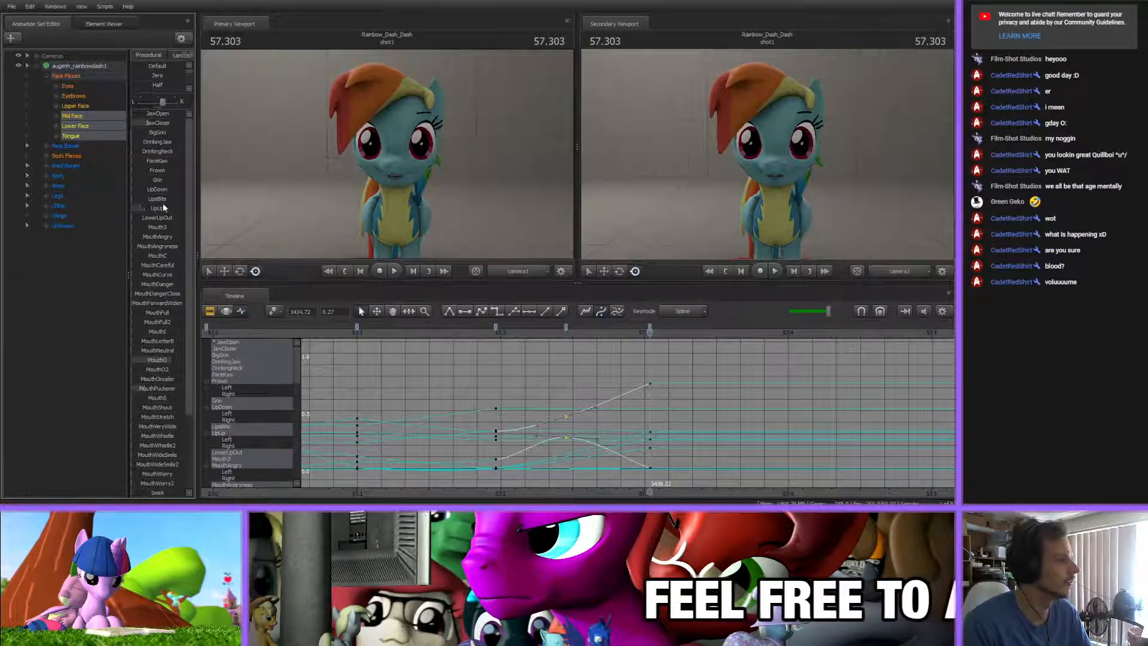
left_click_drag(162, 206, 134, 208)
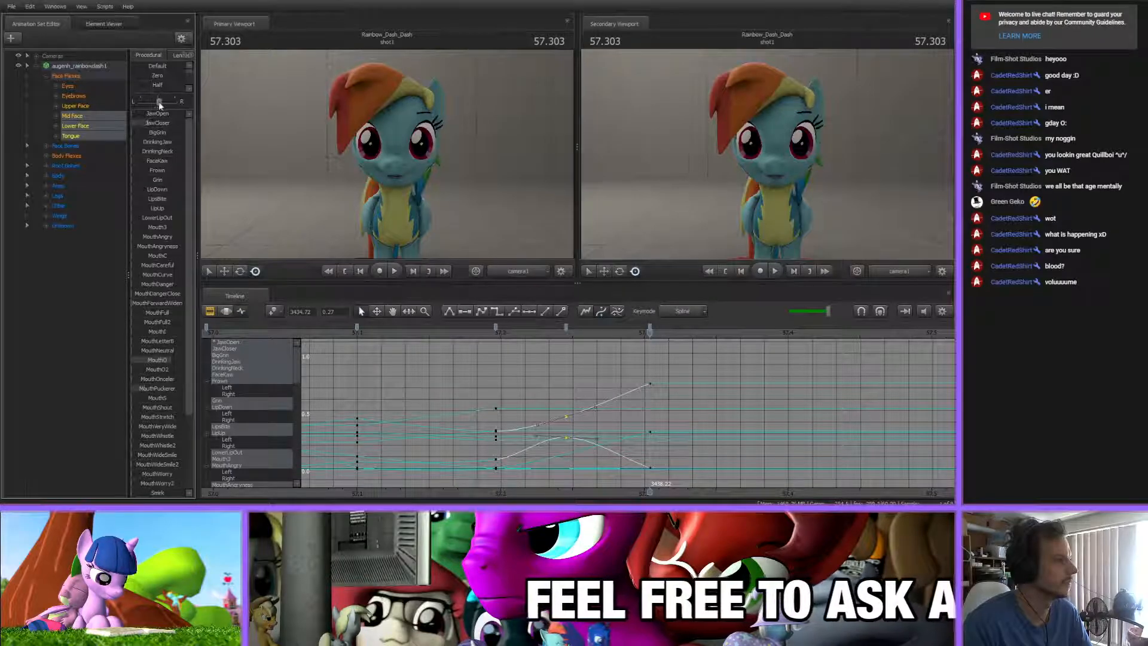
left_click_drag(149, 208, 152, 208)
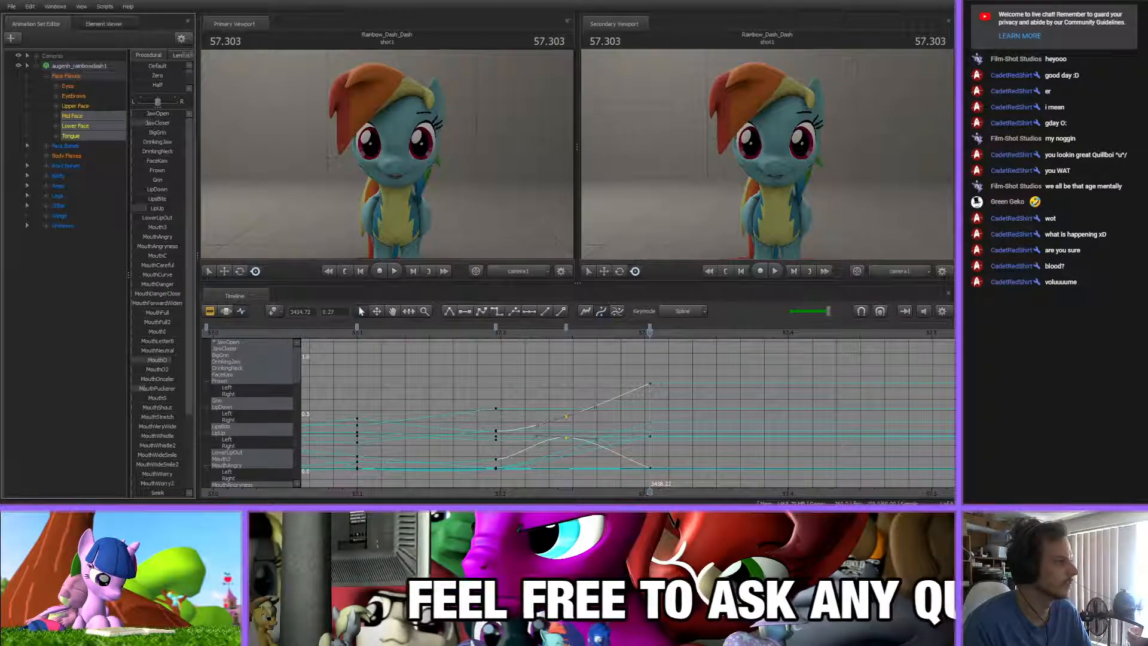
left_click(681, 366)
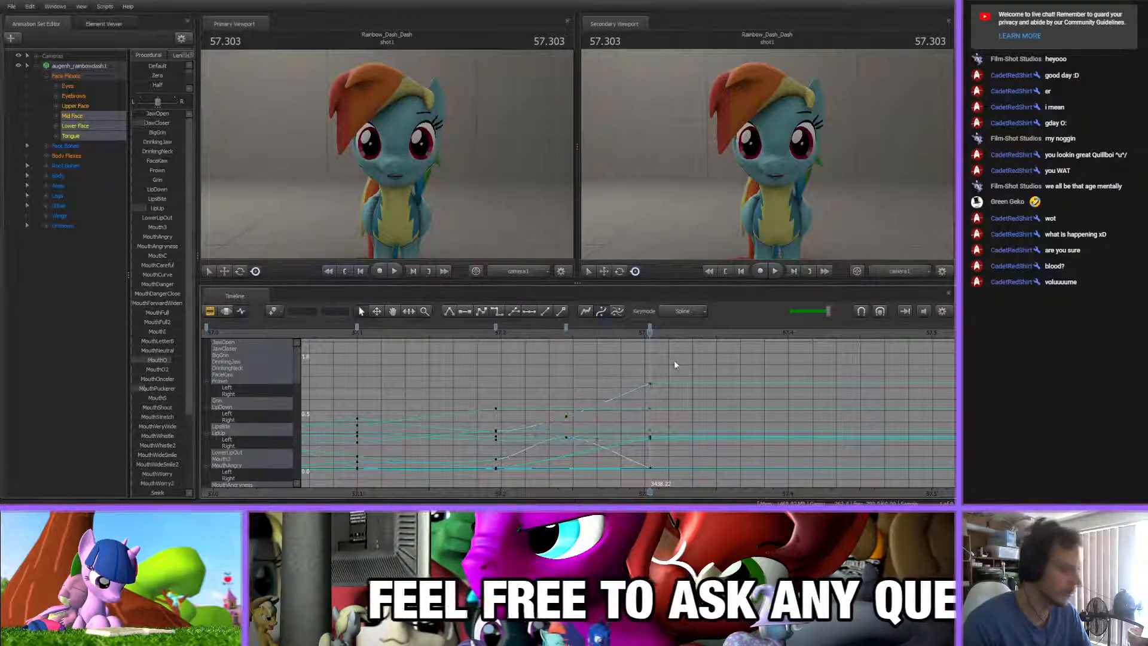
Key a rounded mouth pose at 57.418 s by adjusting JawCloser, raising MouthO to about full, and keying all the mouth flexes
left_click_drag(573, 339, 815, 332)
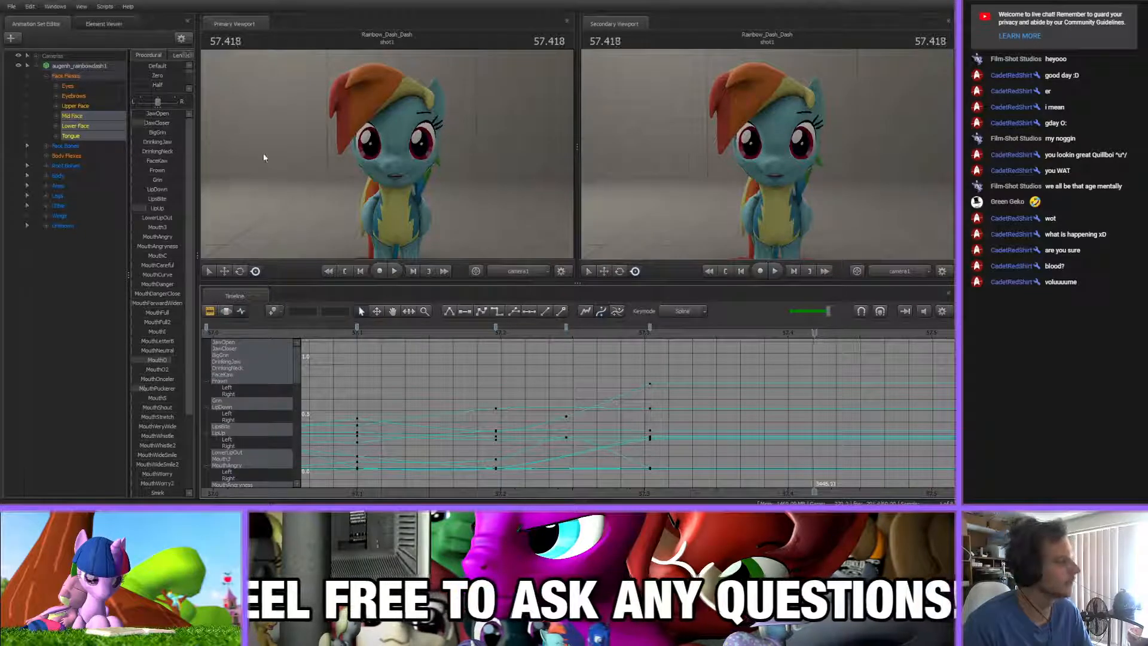
left_click(149, 122)
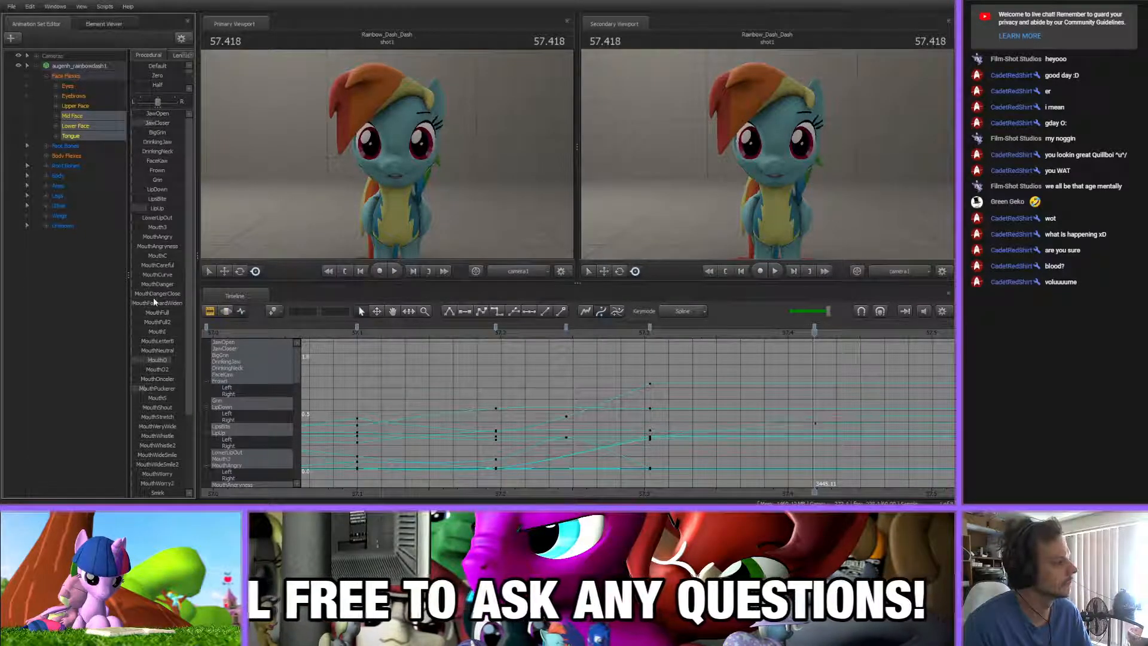
left_click_drag(154, 362, 185, 362)
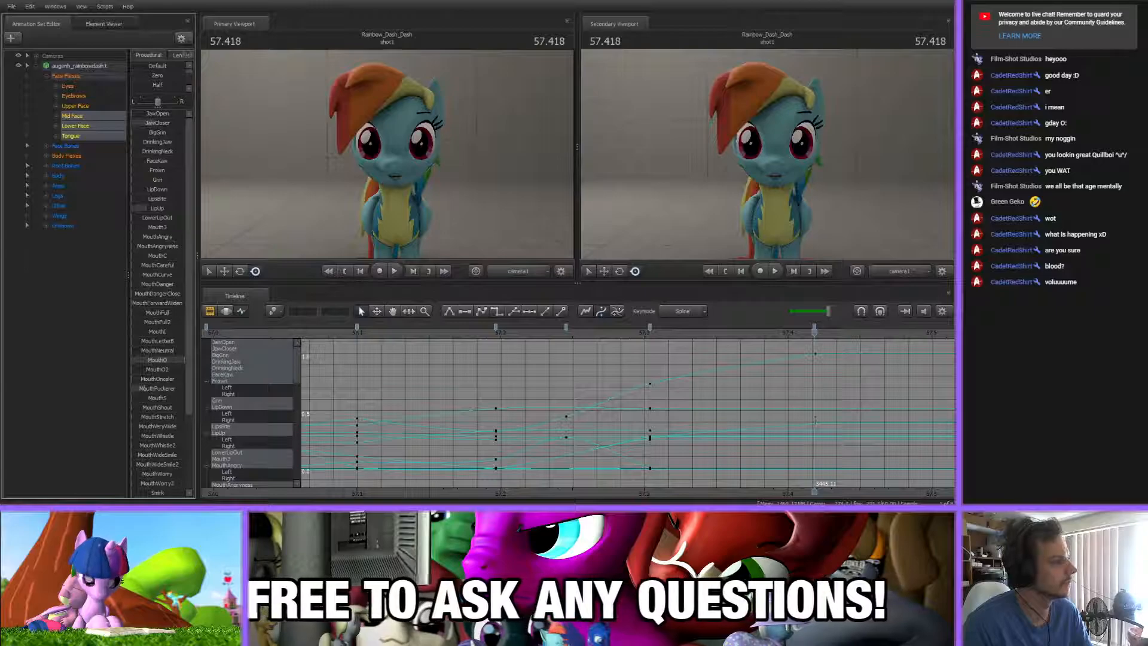
middle_click_drag(712, 475, 351, 413)
key("m")
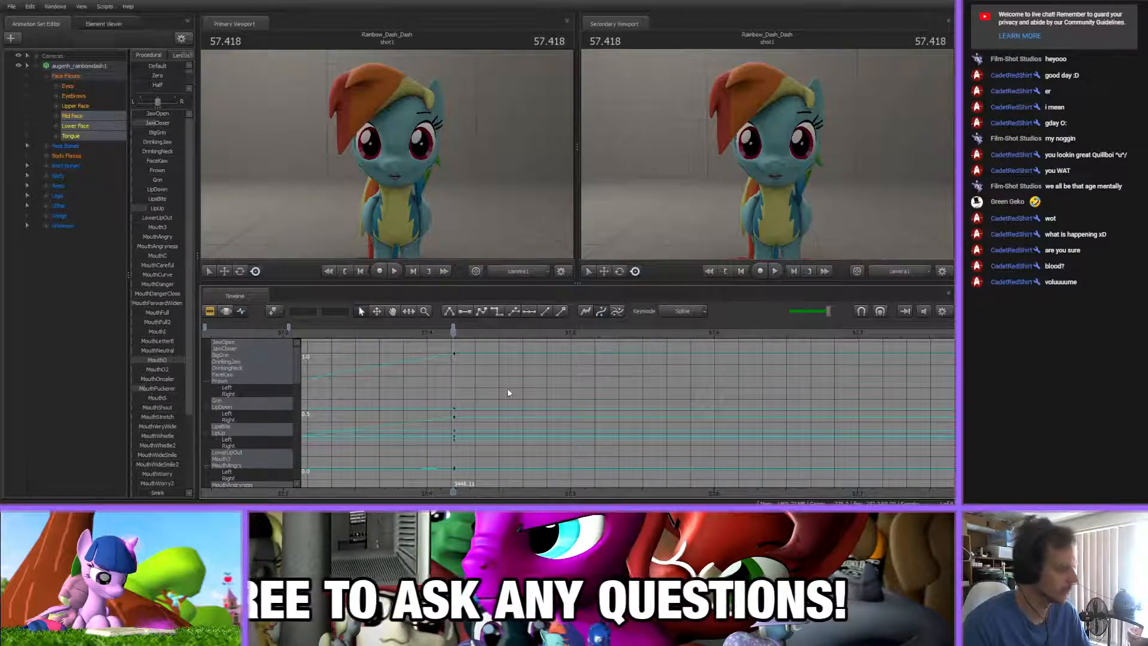
Key an open mouth at 57.460 s with JawOpen raised, JawCloser and MouthO reduced, and MouthPuckerer adjusted, then shift the flex balance off-centre
left_click_drag(447, 346, 512, 346)
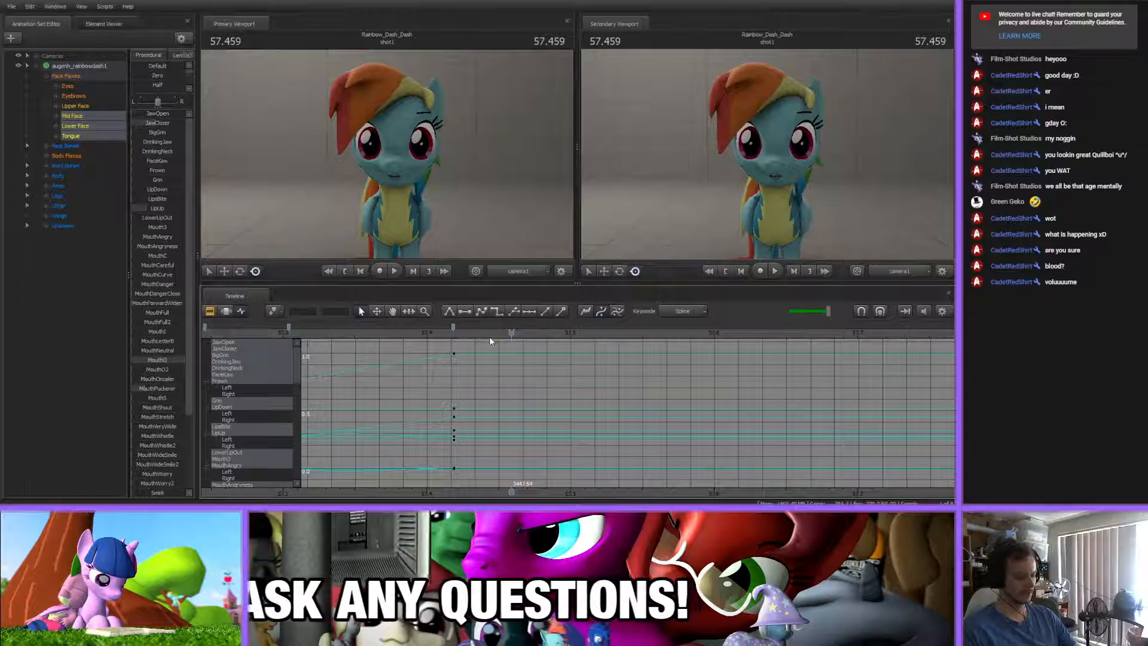
left_click(432, 332)
left_click_drag(431, 333, 515, 346)
left_click_drag(146, 124, 148, 114)
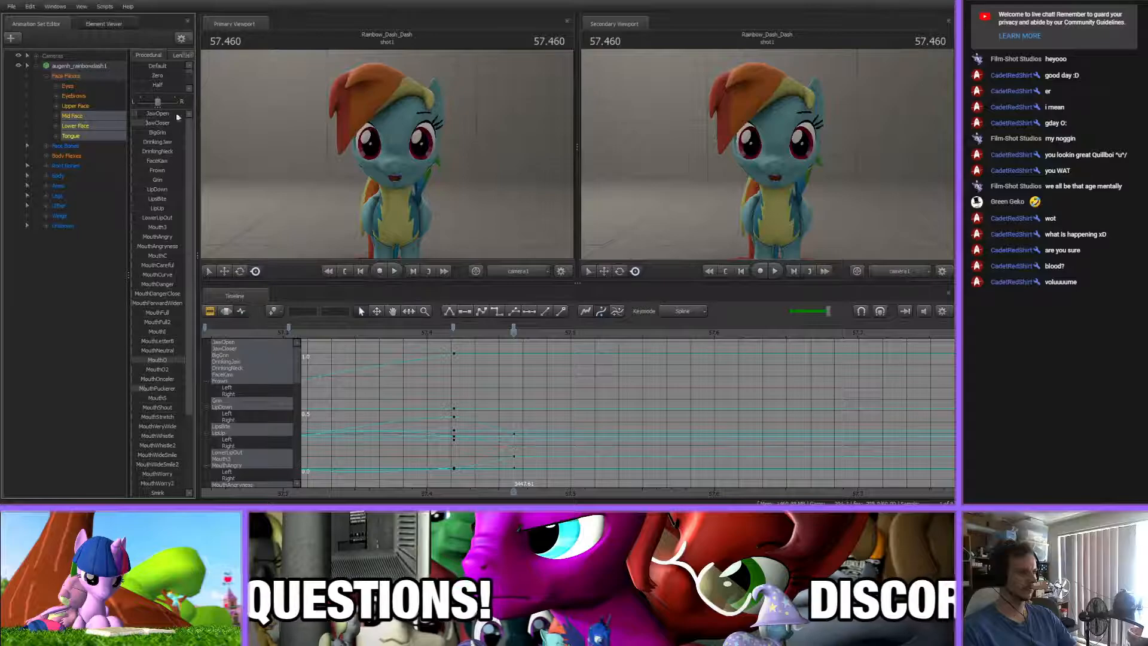
left_click_drag(169, 360, 155, 360)
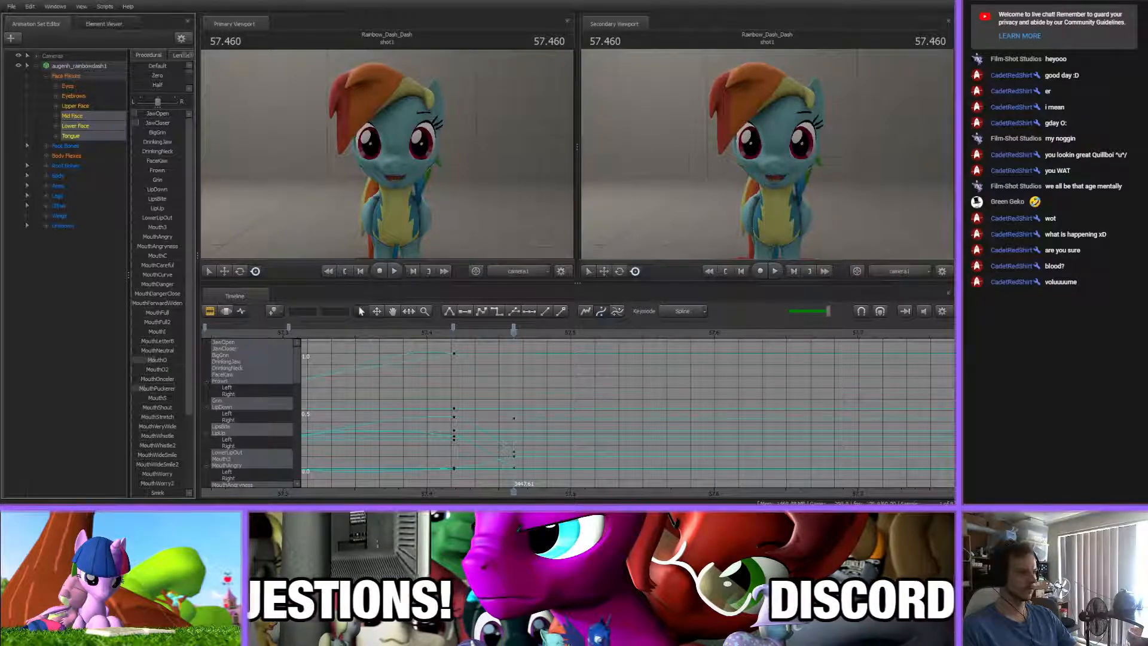
left_click_drag(149, 115, 156, 114)
left_click_drag(154, 390, 157, 392)
left_click_drag(158, 101, 164, 102)
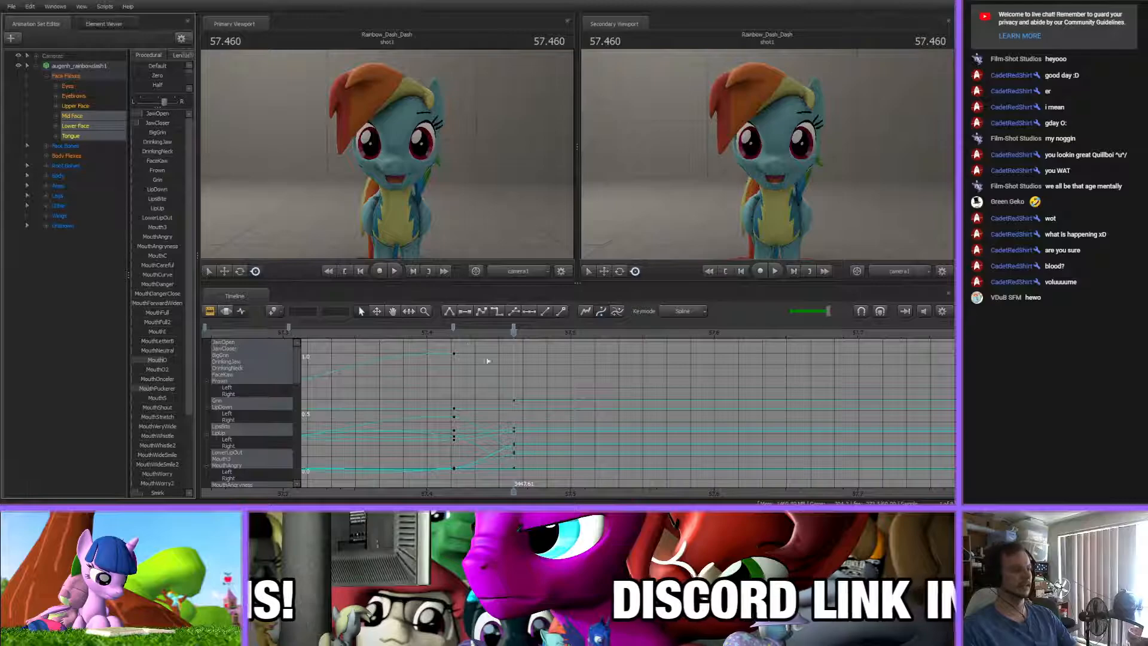
Scrub the song to find the next mouth shape and key it at 57.624 s with JawOpen closed, MouthO lowered and BigGrin raised
left_click_drag(441, 336, 687, 344)
scroll(598, 426, "down", 3)
scroll(592, 426, "up", 1)
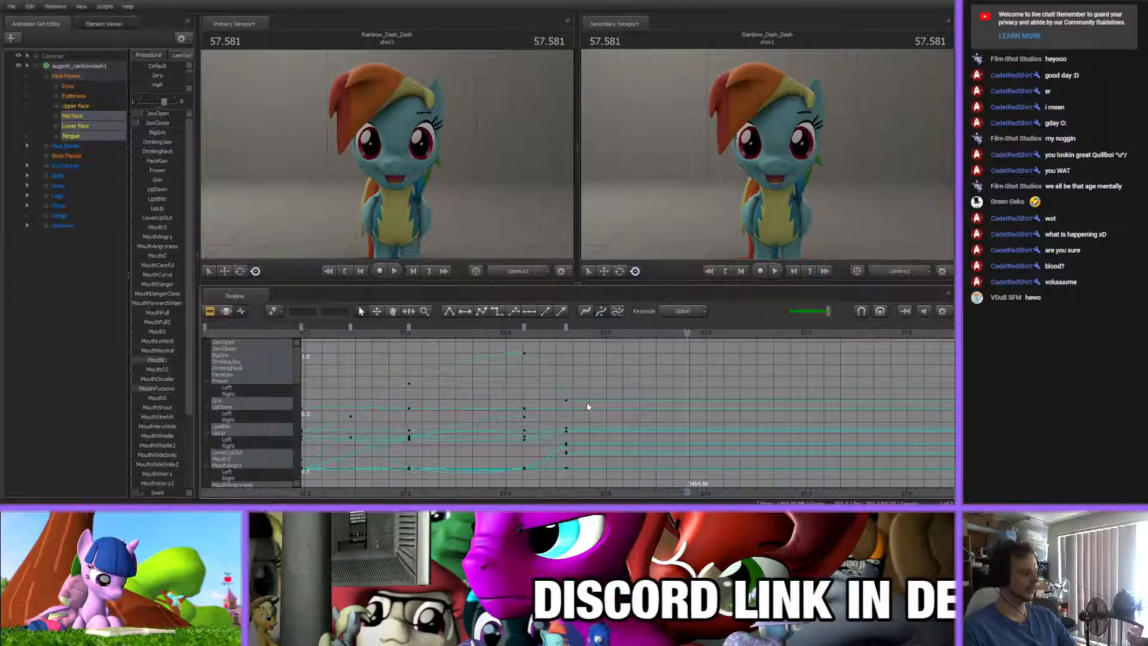
scroll(600, 496, "down", 2)
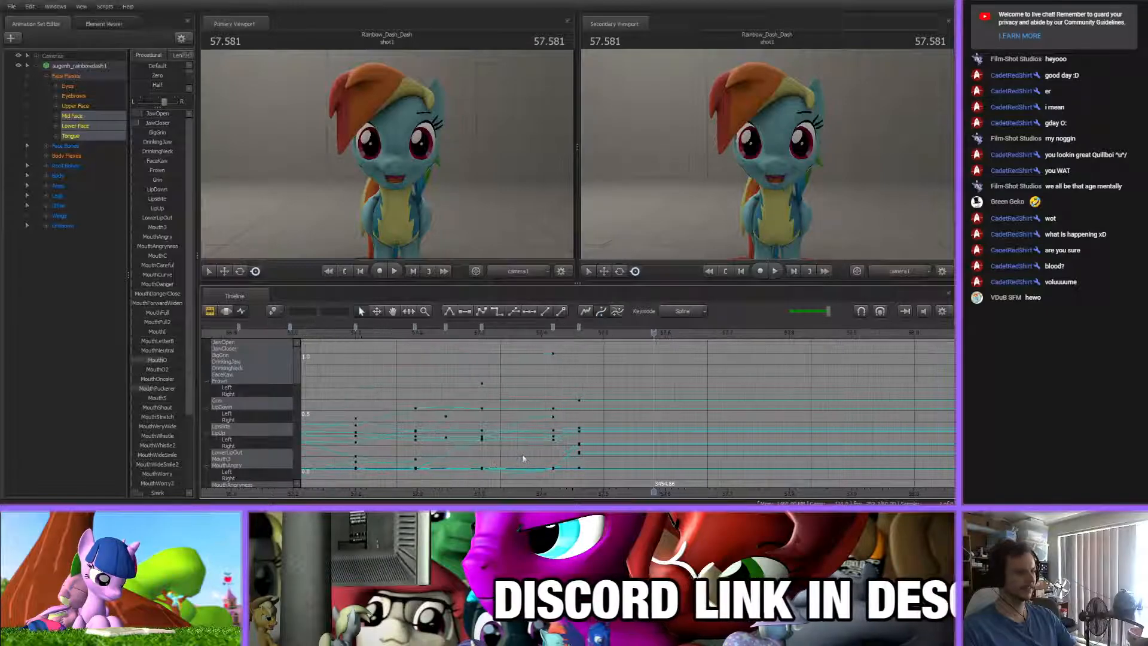
left_click_drag(413, 336, 707, 382)
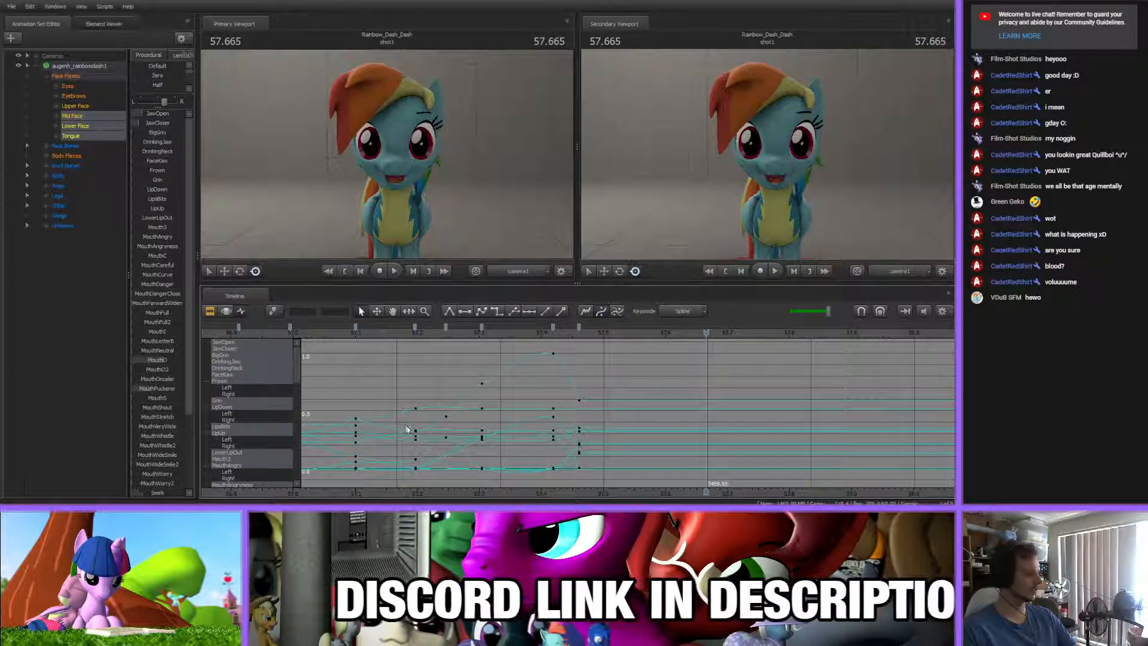
scroll(553, 367, "up", 4)
left_click_drag(420, 342, 653, 339)
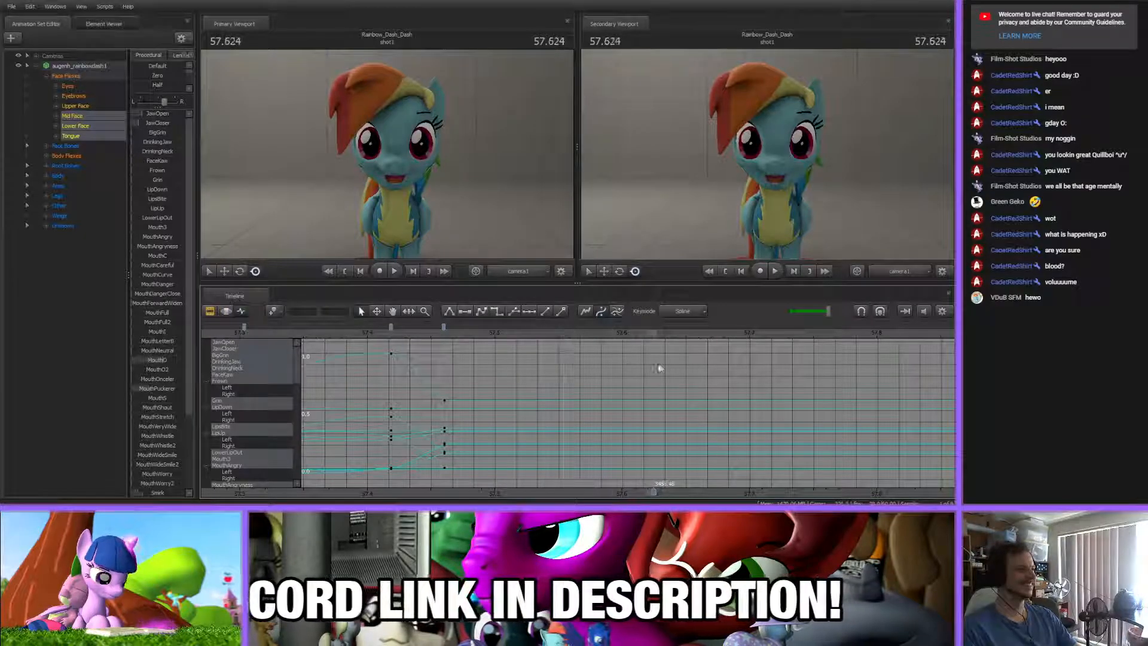
left_click_drag(153, 113, 109, 131)
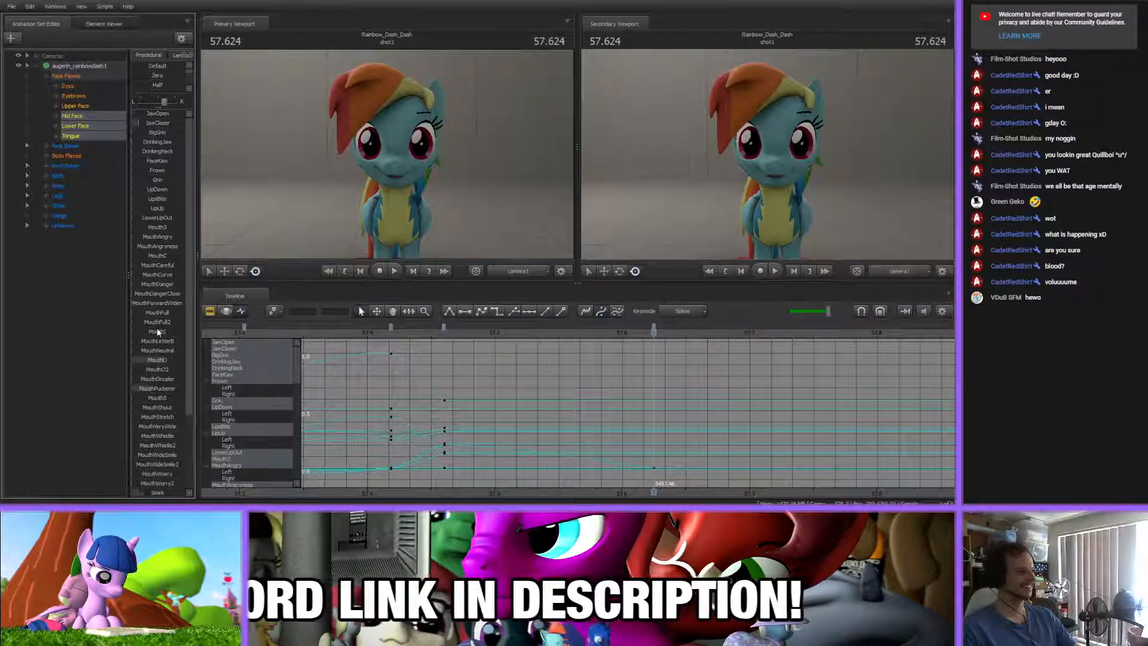
left_click_drag(152, 360, 142, 367)
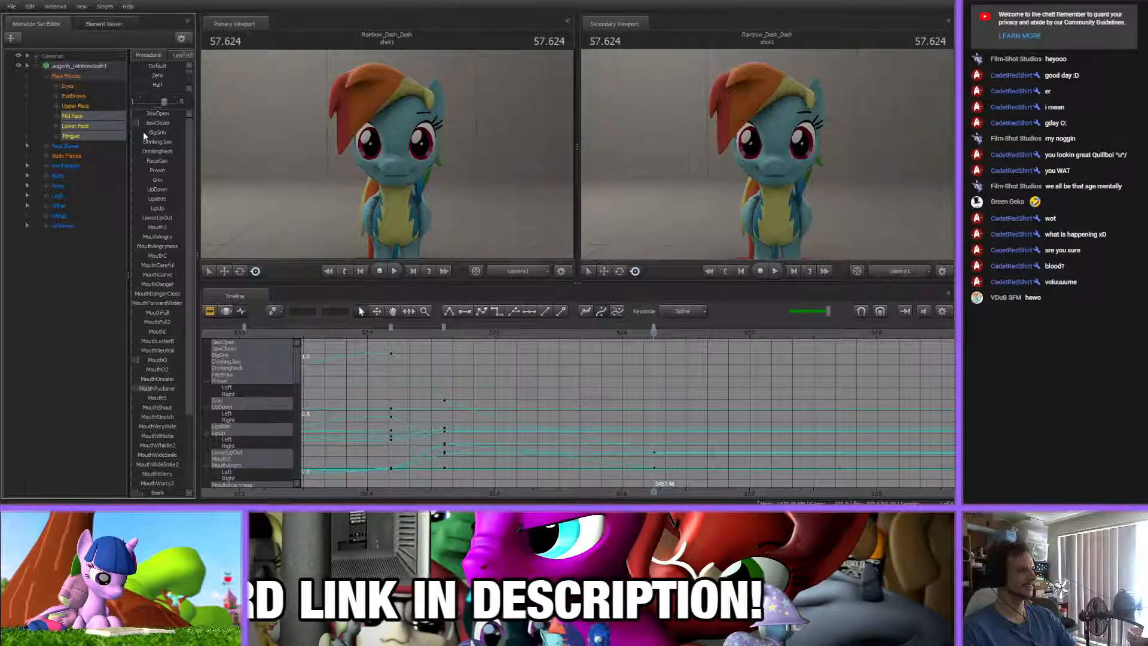
left_click_drag(143, 133, 168, 133)
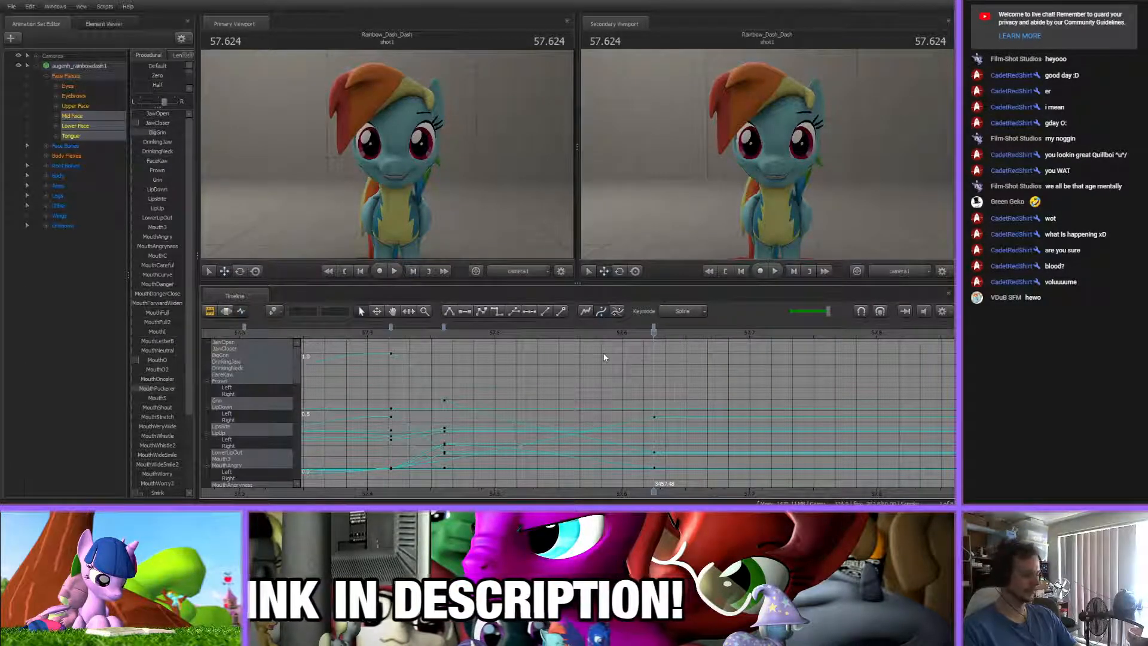
Shift the newest closed-grin mouth key earlier, to about 57.57 s
left_click_drag(670, 493, 596, 493)
scroll(572, 449, "down", 3)
scroll(572, 449, "up", 1)
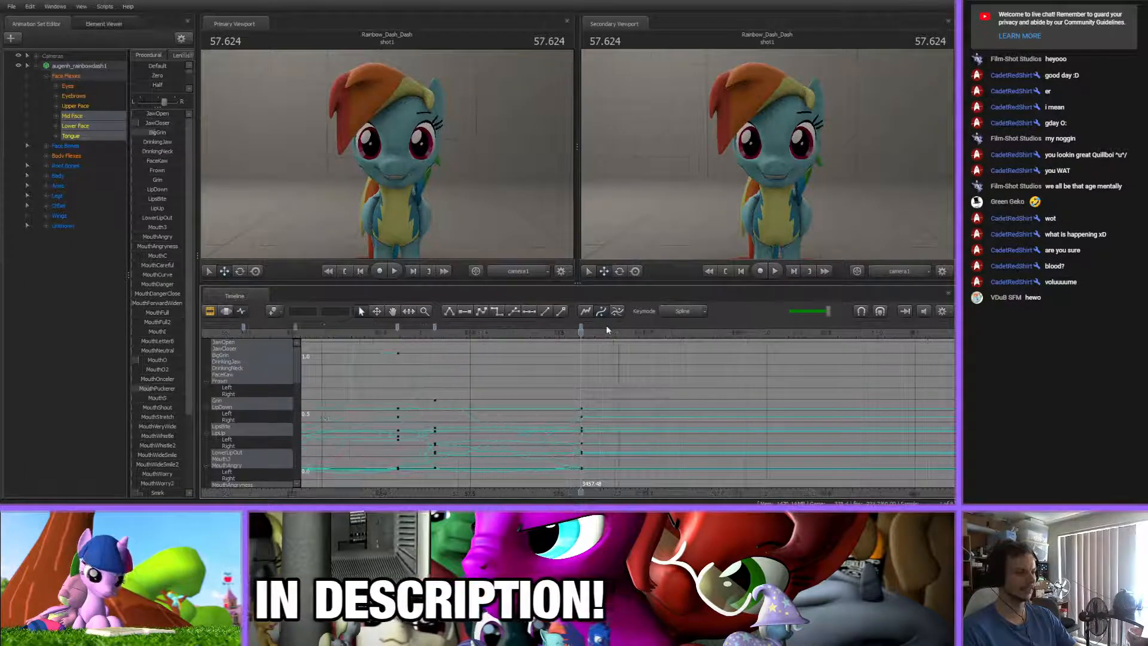
left_click(581, 329)
left_click(398, 327, "shift")
left_click(454, 366)
Hold the grin pose with a full mouth key at 57.686 s
left_click_drag(383, 333, 638, 327)
key("m")
middle_click_drag(670, 467, 511, 464)
left_click(499, 374)
mouse_move(485, 333)
left_mouse_down()
mouse_move(553, 334)
mouse_move(478, 333)
left_mouse_up()
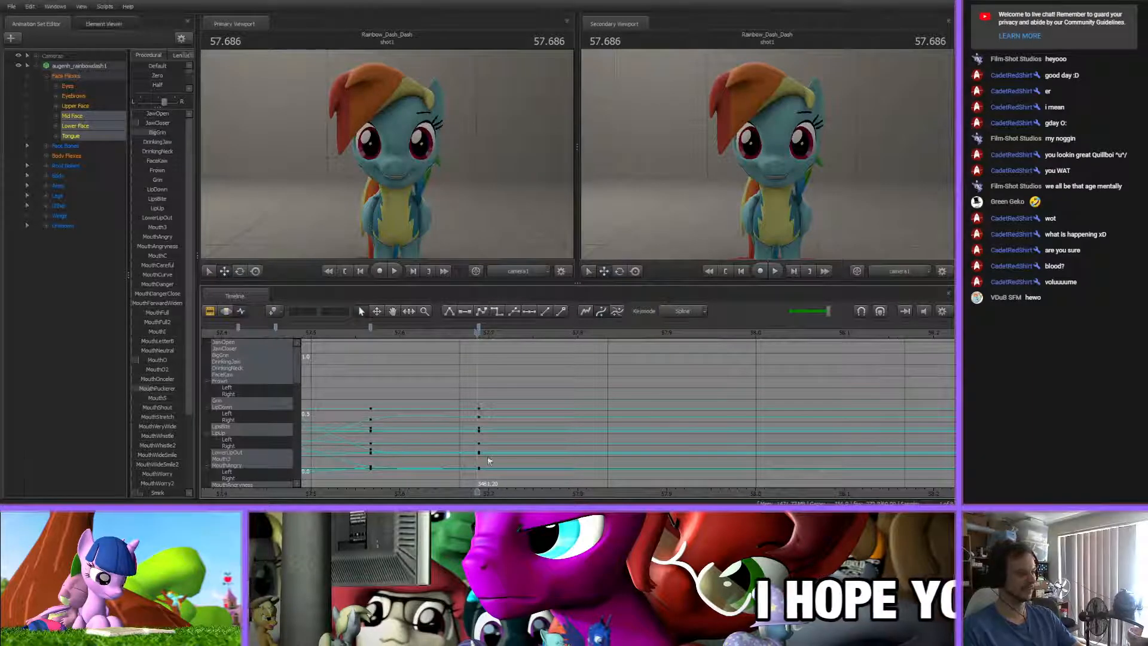
Key an open mouth pose at 57.764 s by raising JawOpen and MouthO and adjusting Smirk, and key all the mouth flexes
left_click_drag(340, 334, 546, 333)
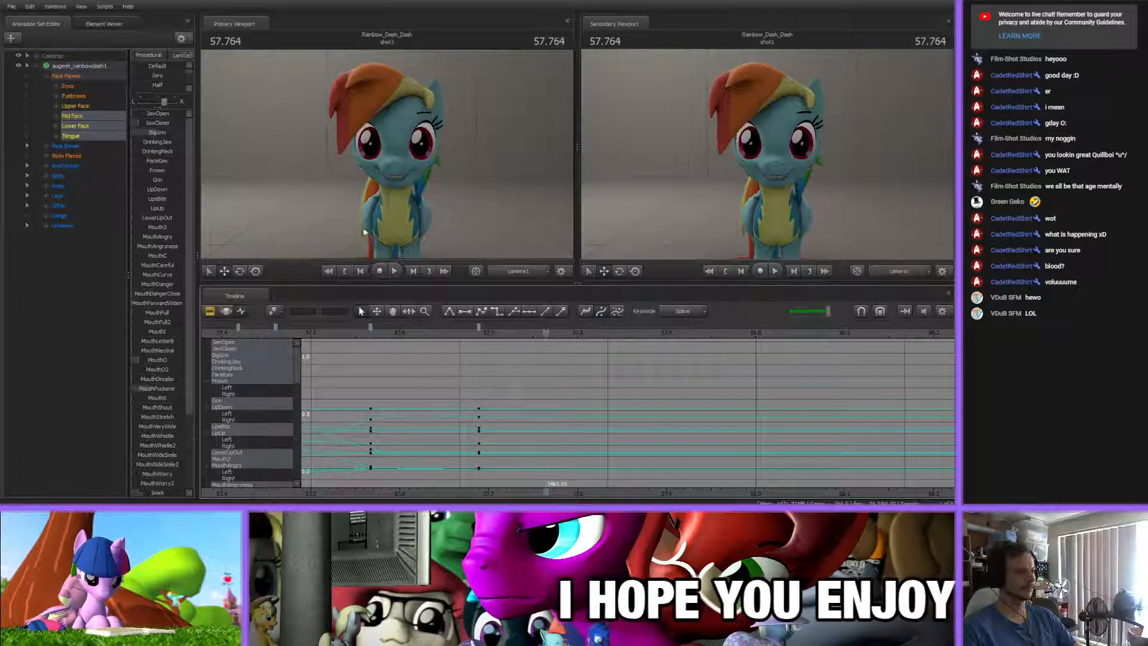
left_click_drag(154, 114, 142, 114)
left_click_drag(156, 362, 160, 361)
left_click_drag(146, 492, 141, 492)
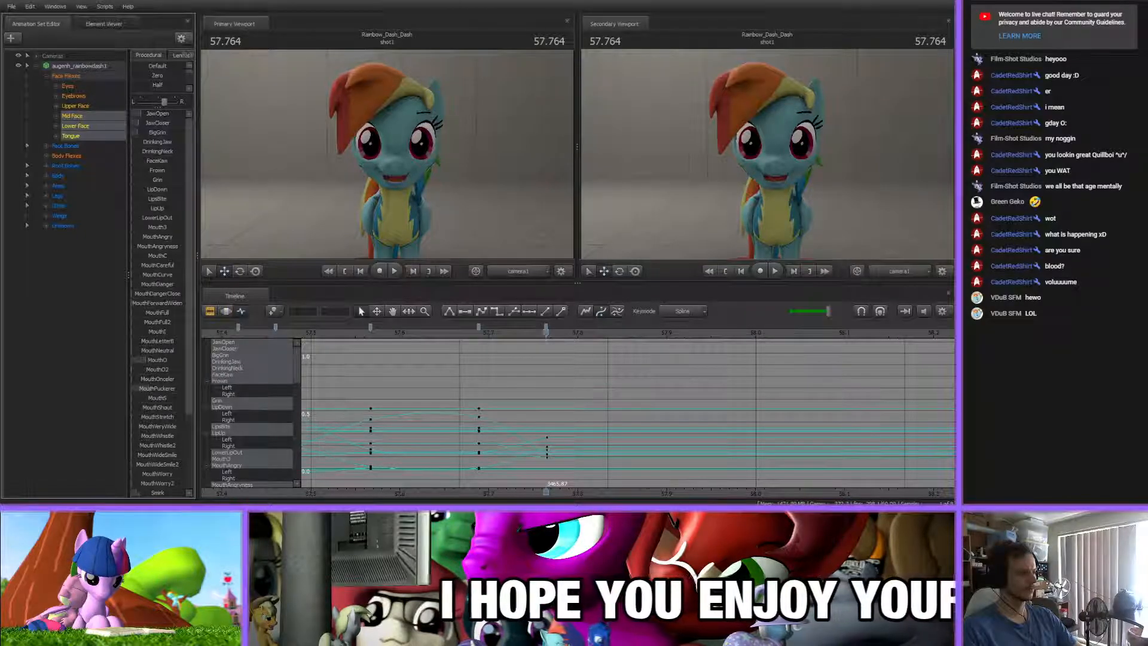
left_click_drag(161, 114, 158, 114)
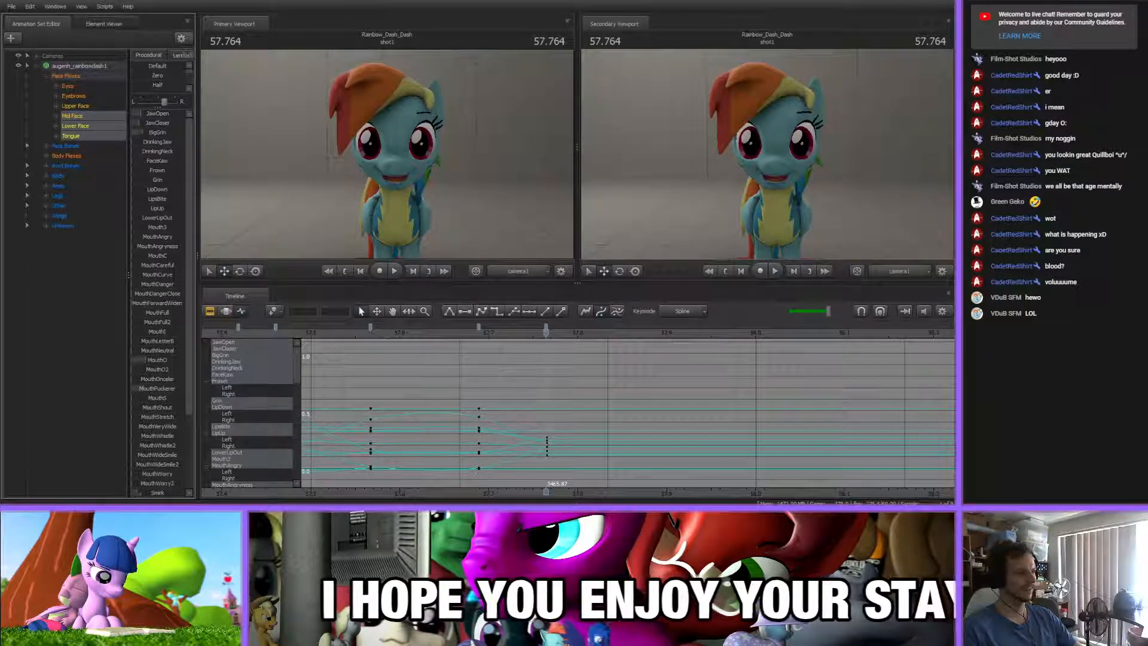
left_click(578, 418)
key("m")
middle_click_drag(587, 490, 485, 467)
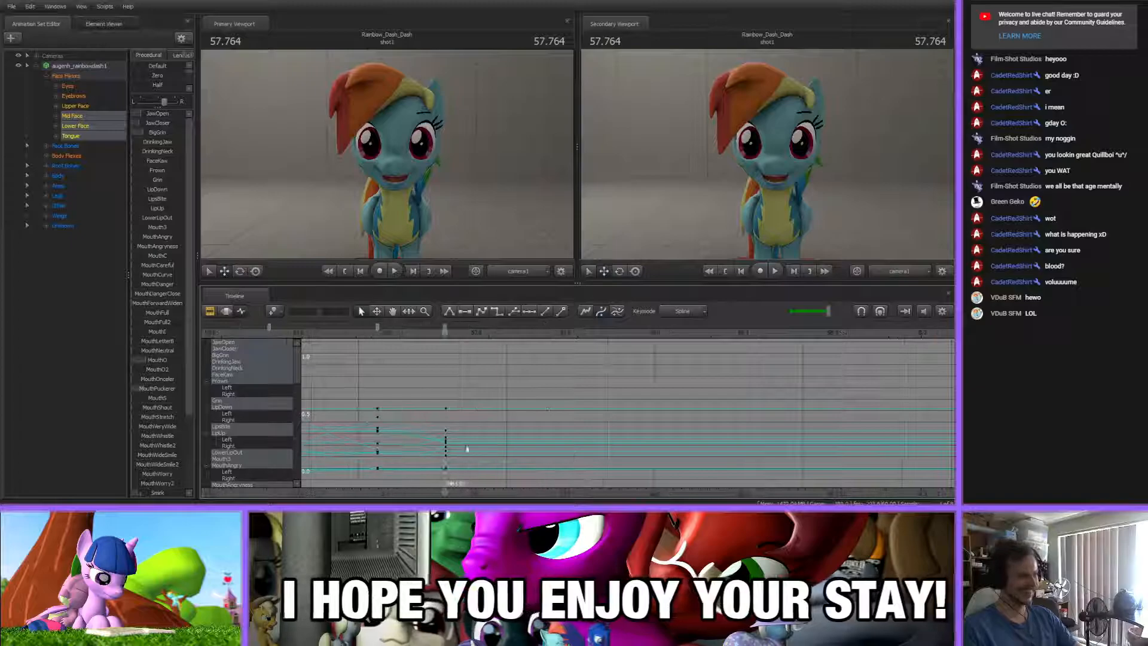
Key a nearly closed grin at 57.871 s by raising BigGrin, MouthO and JawCloser and lowering Smirk
left_click_drag(359, 330, 420, 332)
left_click_drag(488, 332, 541, 331)
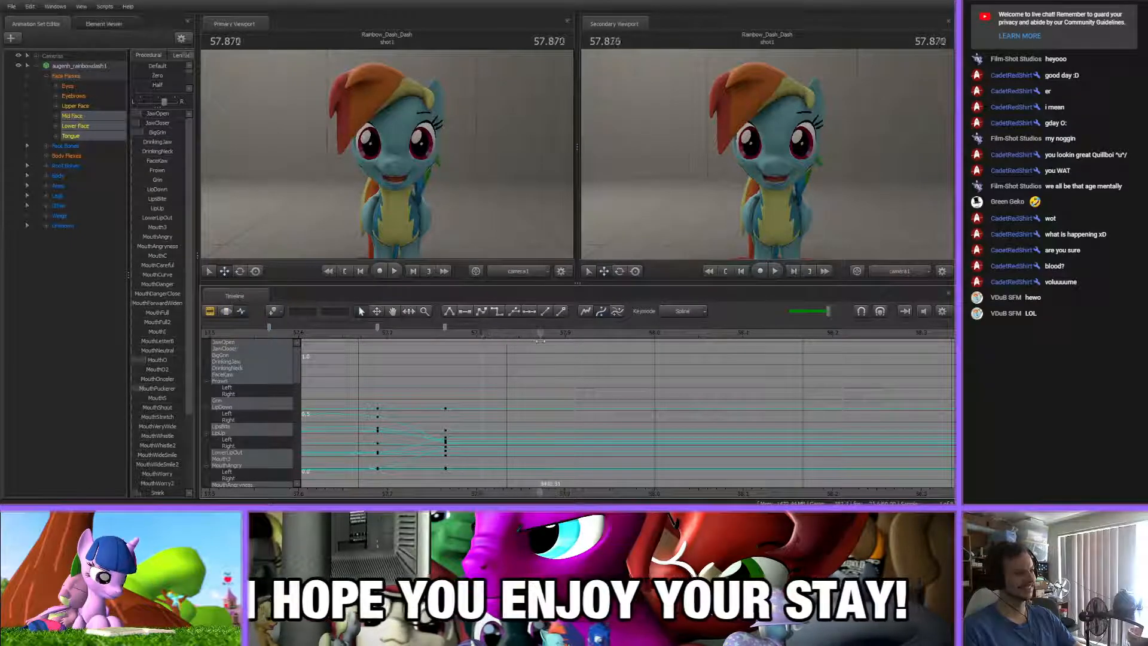
left_click_drag(150, 135, 163, 135)
left_click_drag(149, 360, 153, 360)
left_click_drag(149, 123, 154, 124)
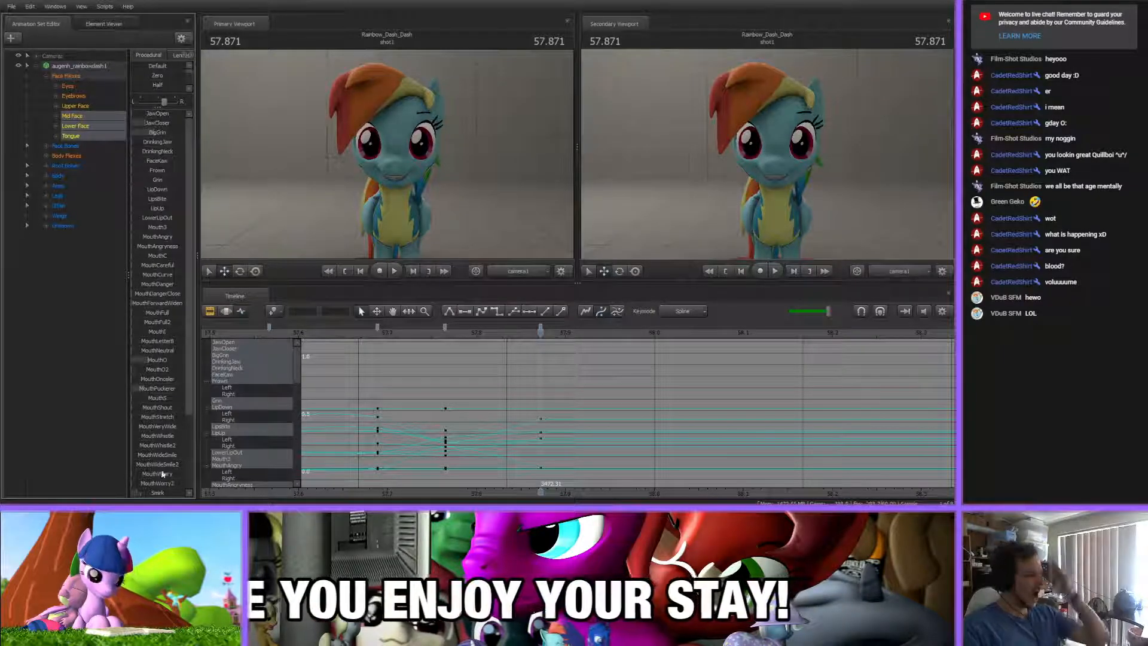
mouse_move(152, 494)
left_mouse_down()
mouse_move(102, 495)
mouse_move(141, 495)
left_mouse_up()
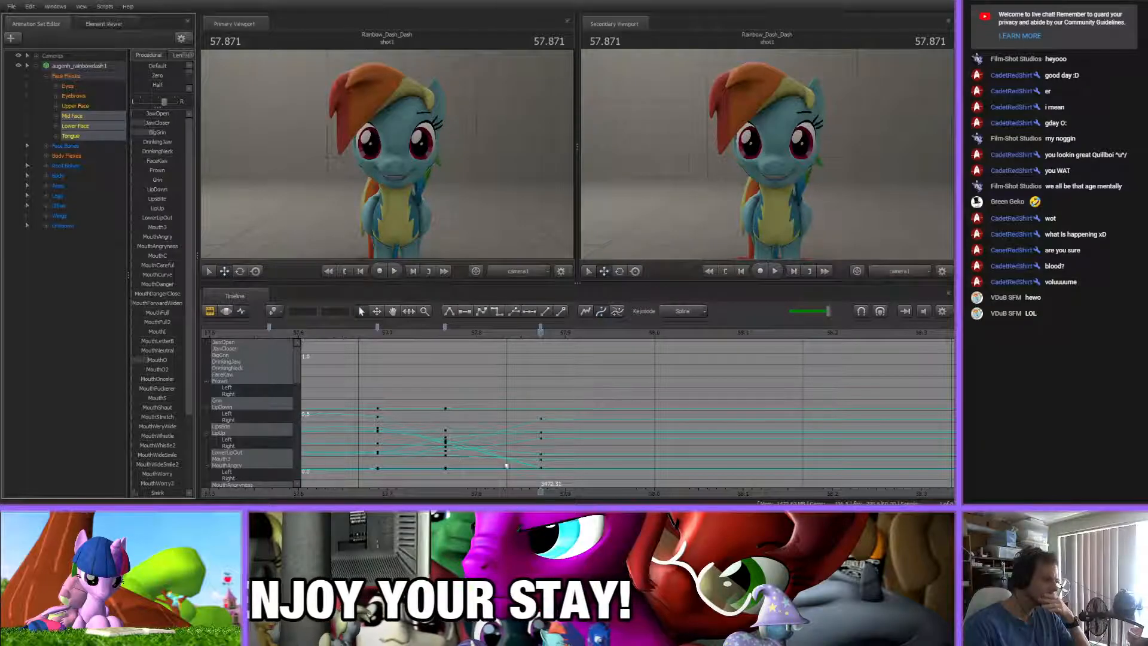
Play back the newly keyed mouth shapes and scrub the unkeyed part of the song up to about 59.65 s
left_click_drag(540, 331, 266, 332)
key("space")
scroll(508, 457, "down", 5)
key("space")
left_click(361, 332)
key("space")
scroll(625, 450, "down", 6)
scroll(622, 448, "down", 6)
scroll(622, 449, "up", 4)
key("space")
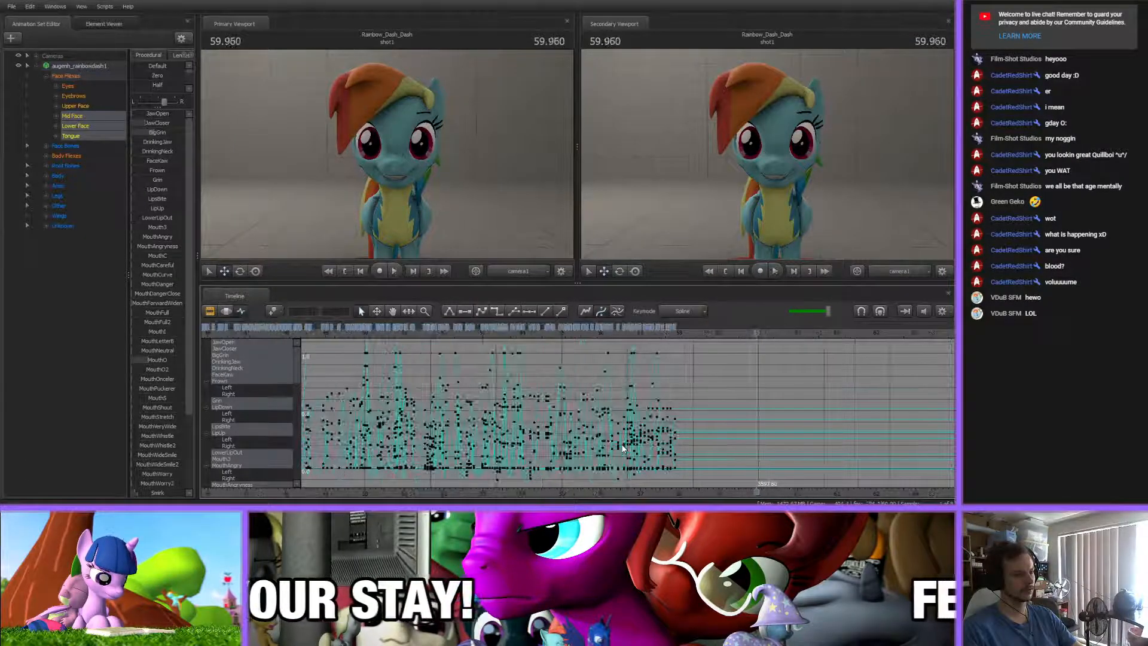
scroll(622, 444, "up", 6)
left_click_drag(775, 332, 636, 341)
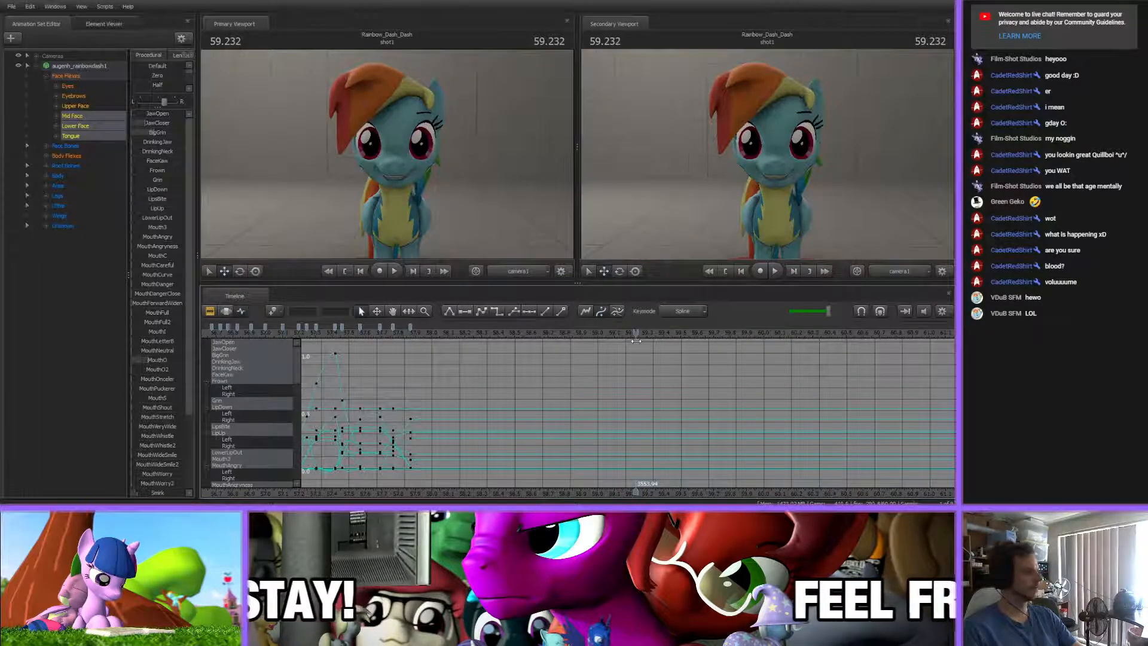
left_click_drag(636, 341, 706, 346)
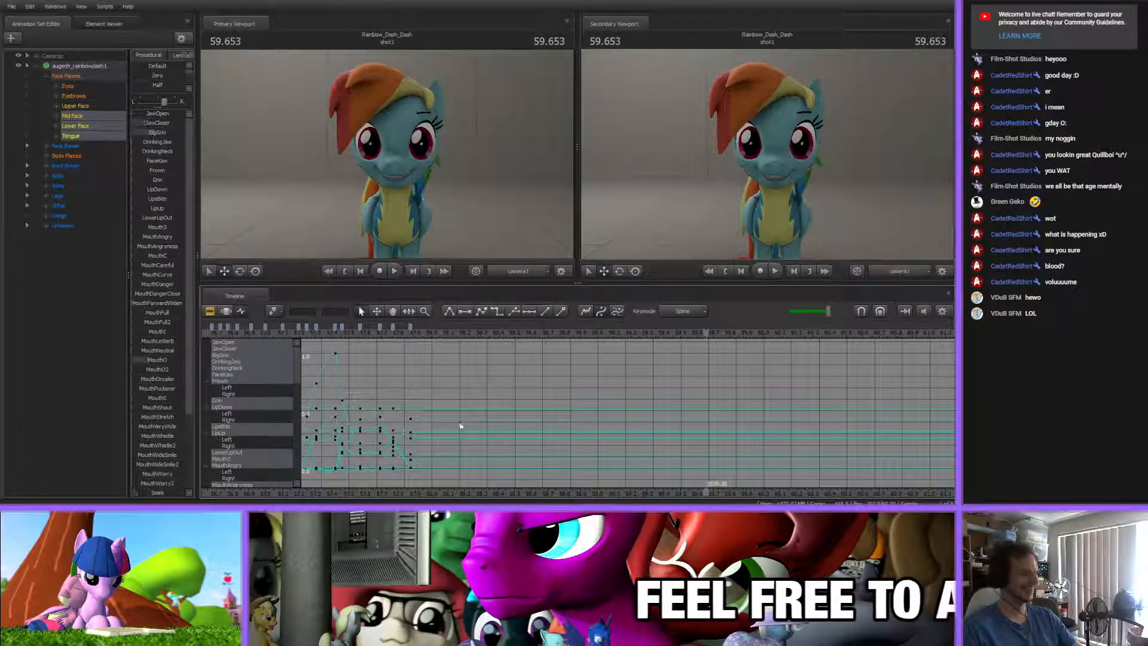
Replay the song around the newest mouth key and shift that key to about 57.885 s
left_click(397, 336)
scroll(410, 382, "up", 7)
key("space")
left_click_drag(417, 333, 476, 331)
key("Up")
left_click(479, 367)
Key an open mouth at 57.983 s by raising JawOpen and adjusting MouthO
left_click_drag(472, 335, 548, 334)
mouse_move(149, 124)
left_mouse_down()
mouse_move(133, 124)
mouse_move(156, 114)
mouse_move(155, 132)
mouse_move(156, 114)
left_mouse_up()
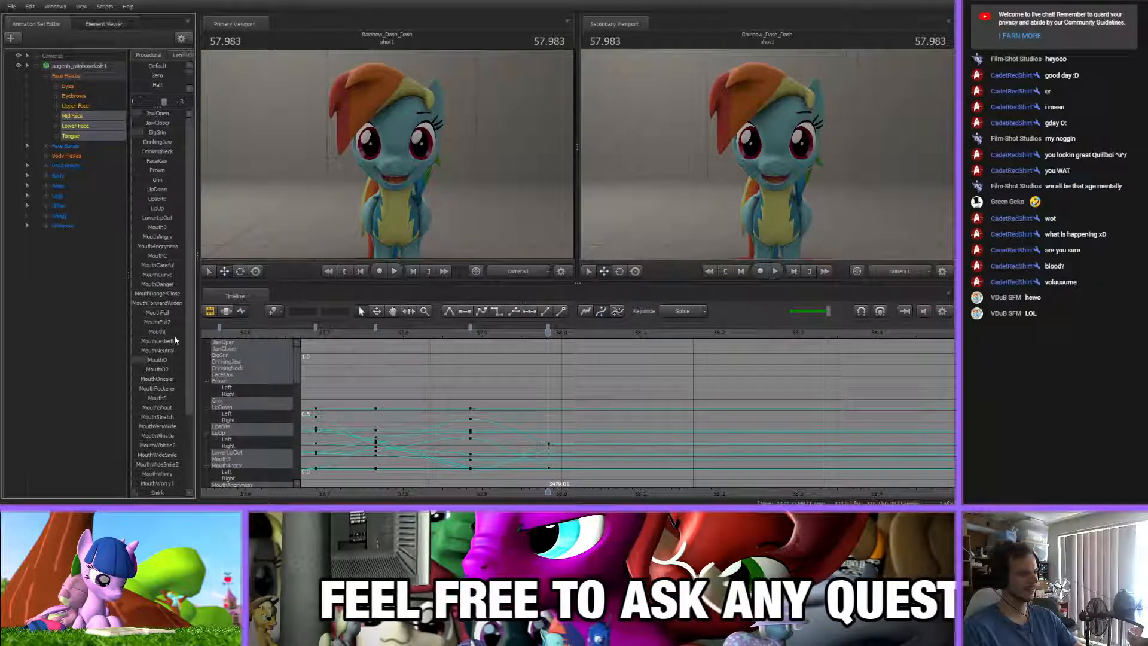
left_click_drag(148, 360, 151, 361)
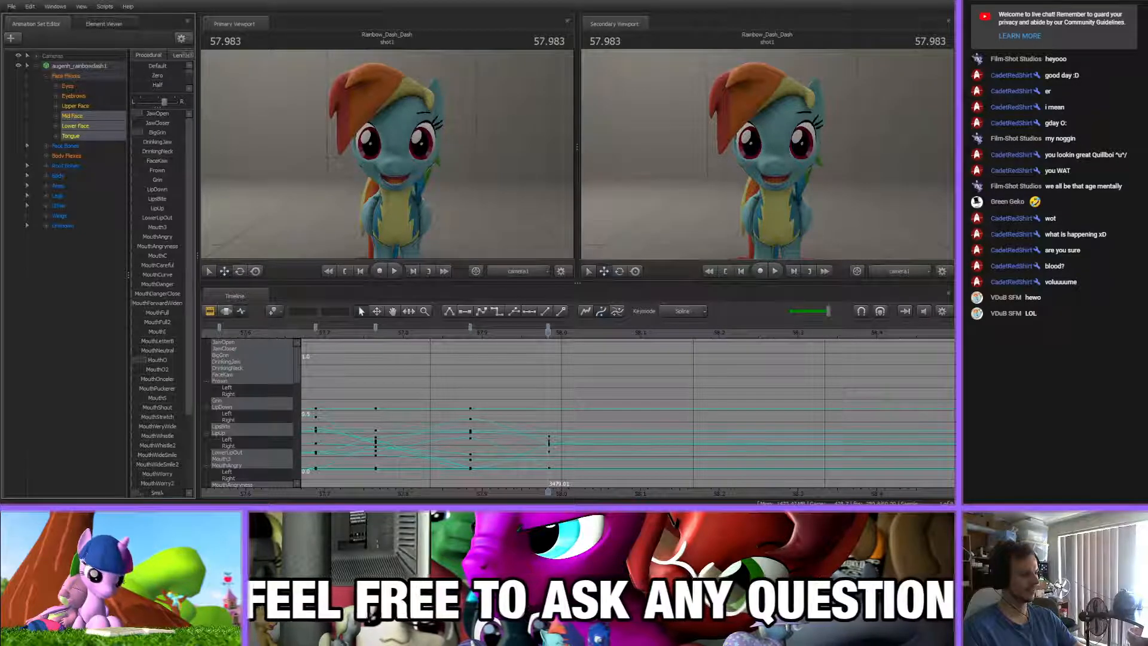
Key a closed grin at 58.094 s with JawOpen closed, BigGrin, MouthO and JawCloser raised, and Smirk lowered
left_click_drag(464, 333, 625, 341)
mouse_move(156, 114)
left_mouse_down()
mouse_move(105, 126)
mouse_move(152, 125)
mouse_move(158, 136)
left_mouse_up()
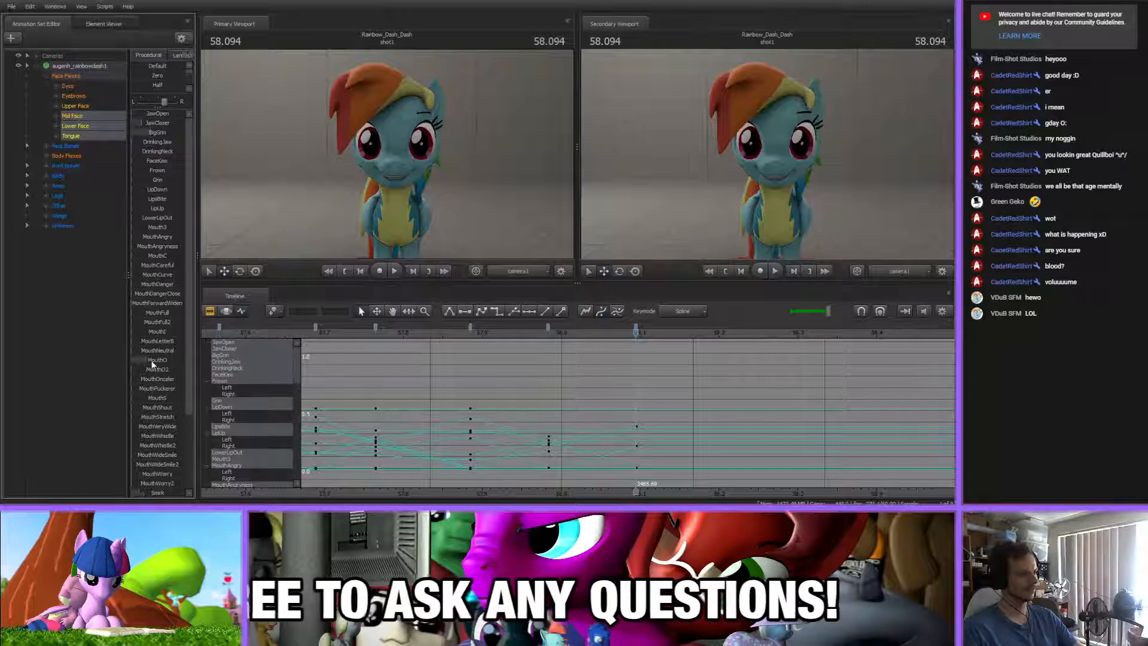
left_click_drag(152, 360, 155, 360)
left_click_drag(146, 123, 153, 123)
left_click_drag(159, 493, 154, 493)
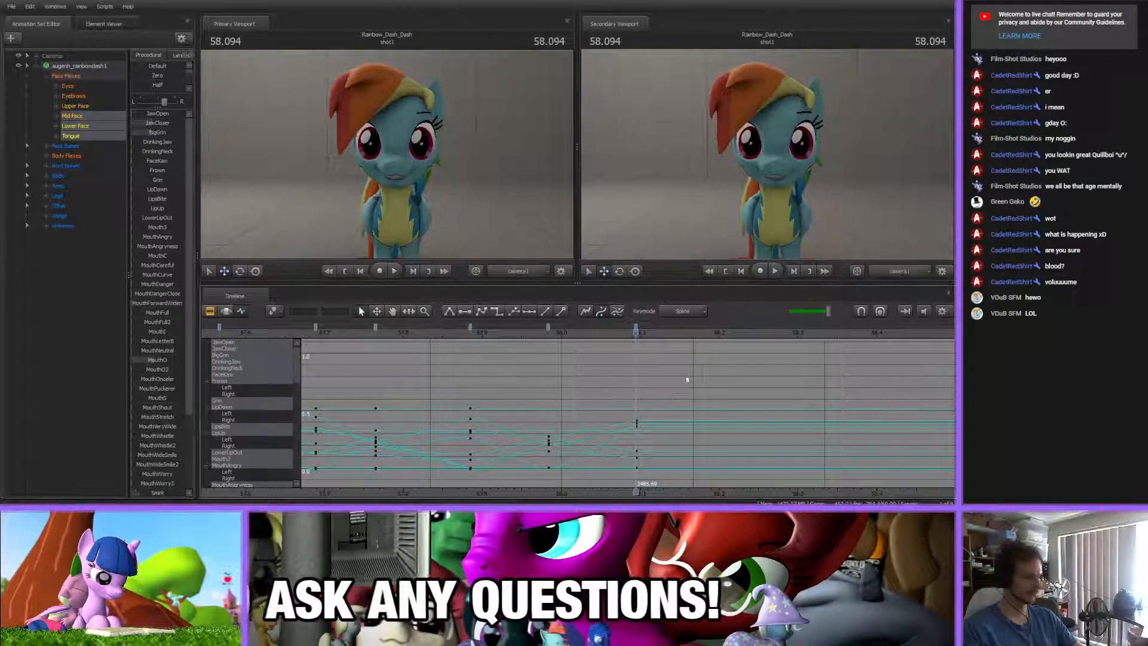
Switch the primary viewport to the work camera and frame a close-up of Rainbow Dash's face and mouth
middle_click_drag(677, 459, 509, 458)
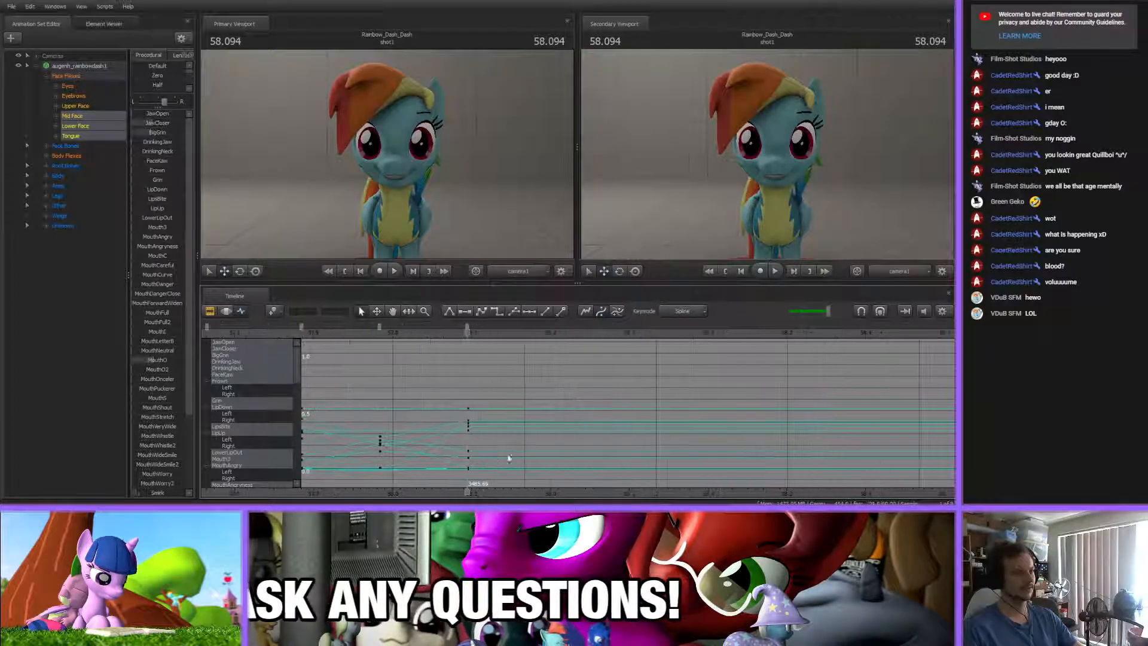
left_click(503, 269, "ctrl")
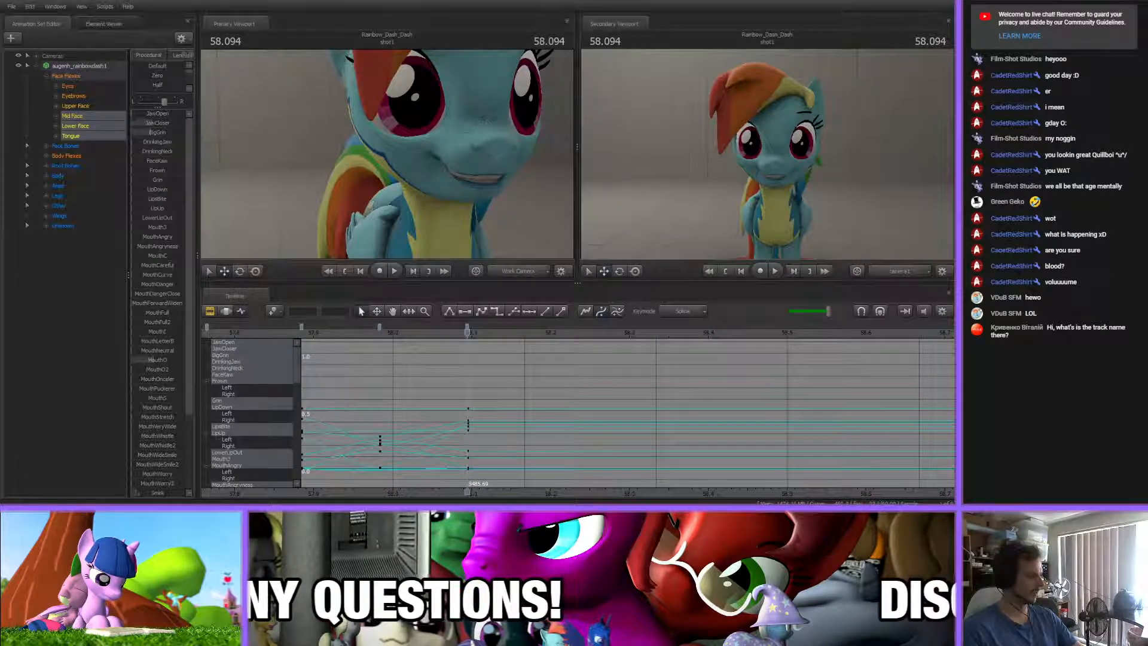
left_click_drag(441, 373, 507, 400, "shift")
scroll(520, 399, "down", 4)
mouse_move(388, 158)
left_mouse_down()
mouse_move(386, 167)
mouse_move(388, 158)
left_mouse_up()
key("s")
key("w")
Key a closed-lip mouth at 58.231 s by raising JawCloser and MouthLetterB and lowering BigGrin
left_click_drag(444, 329, 536, 345)
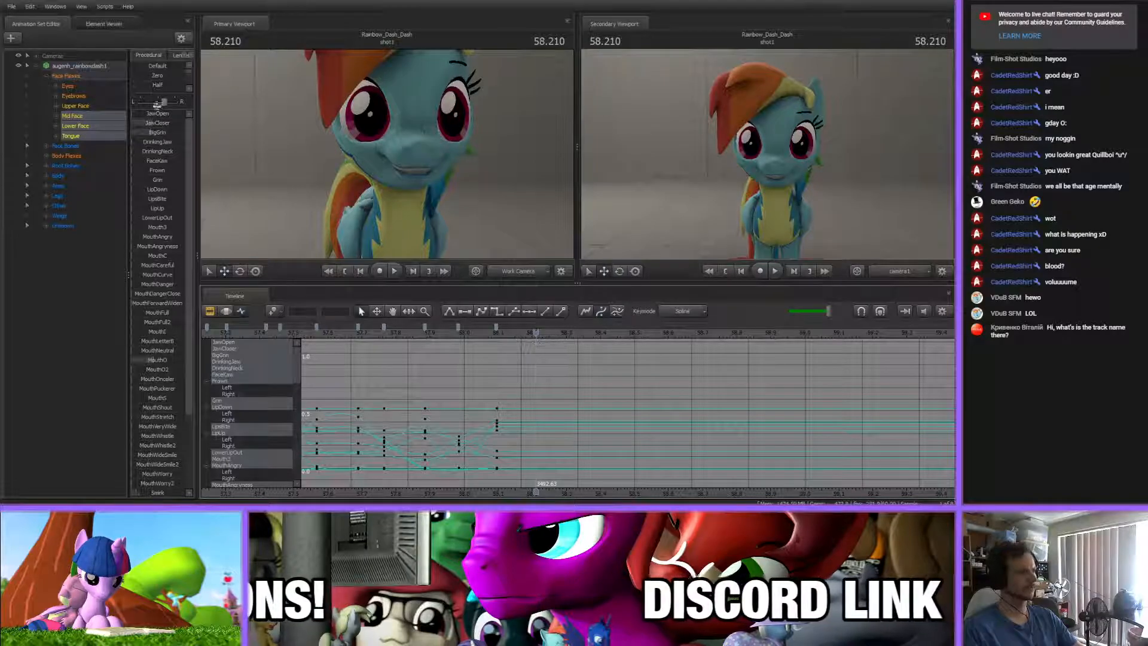
key("Up")
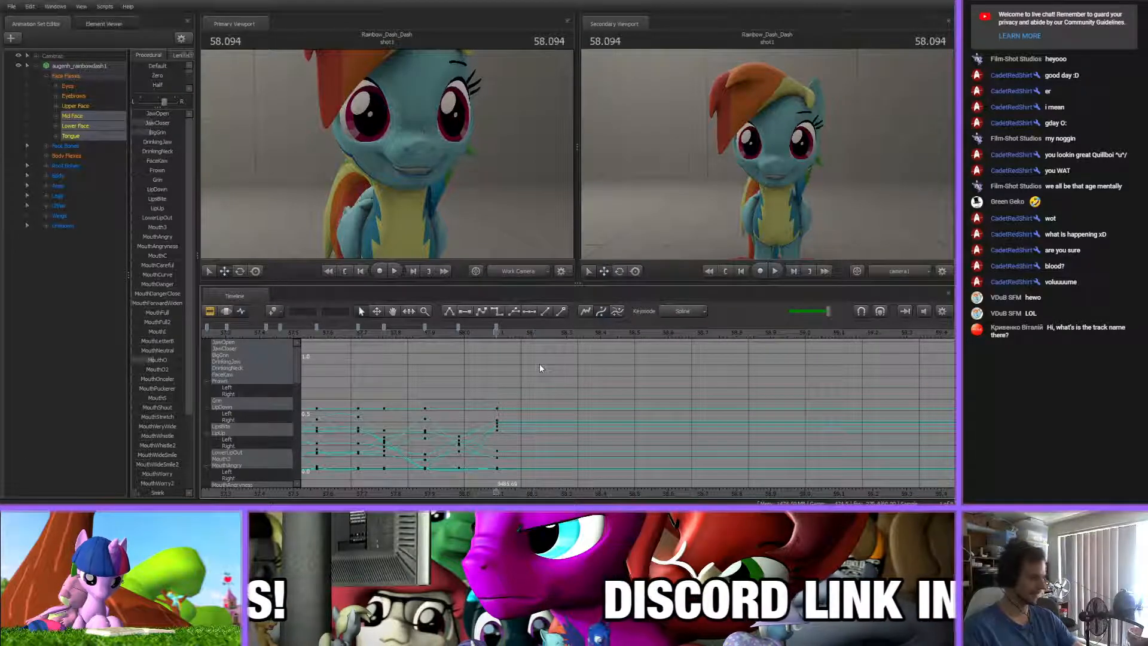
left_click_drag(502, 334, 542, 336)
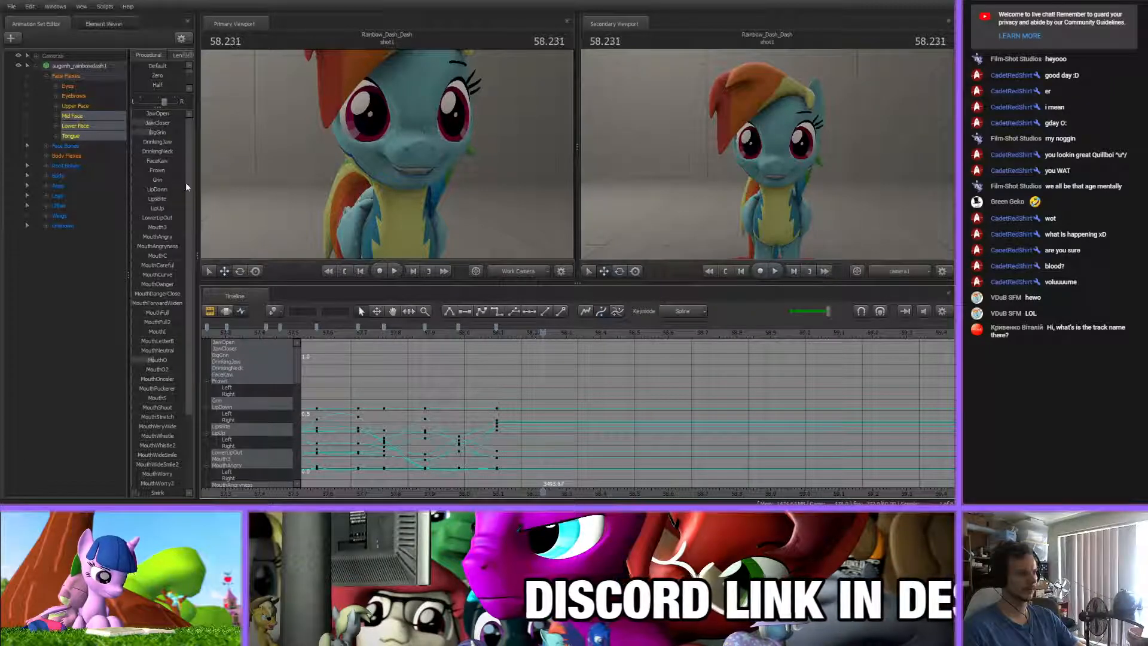
left_click_drag(153, 124, 180, 123)
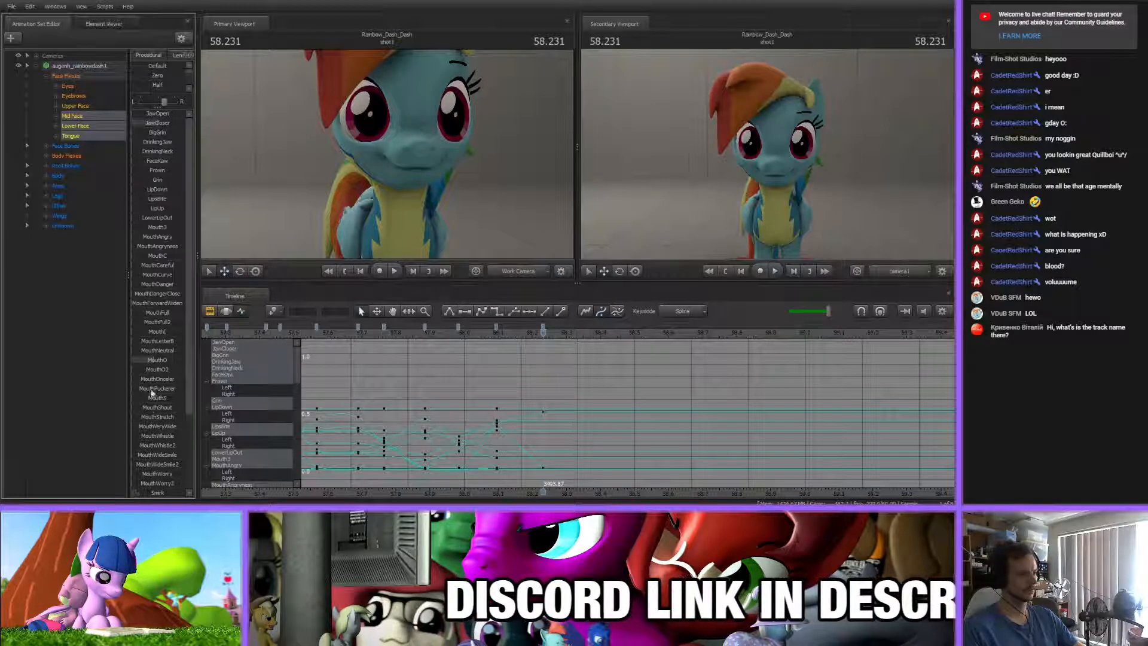
scroll(149, 451, "down", 2)
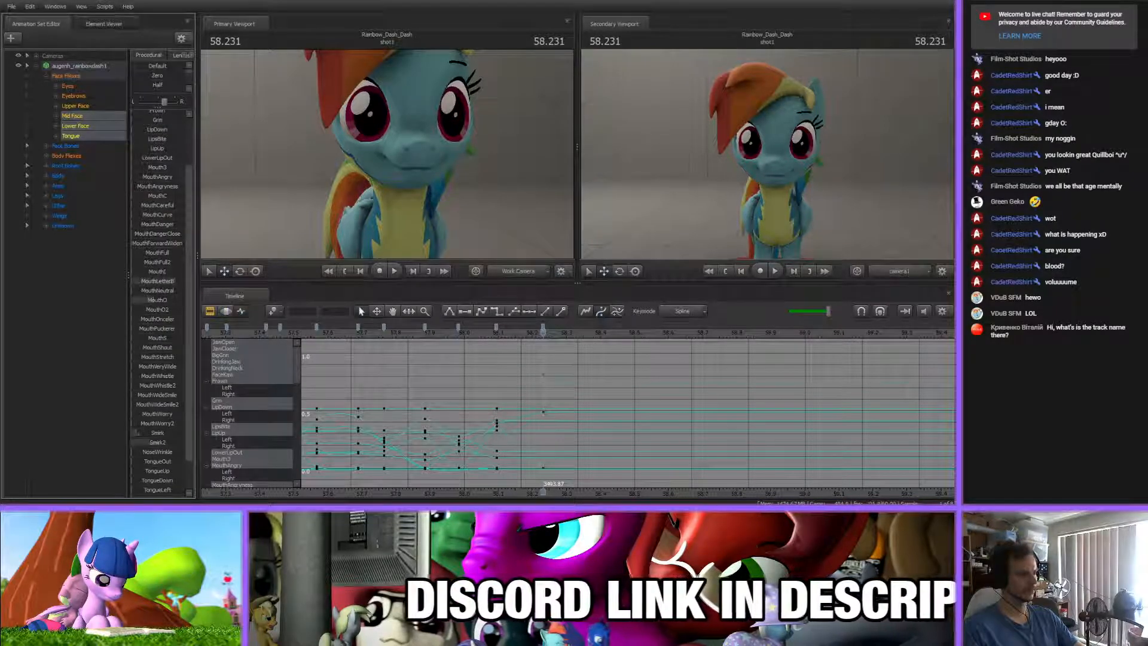
scroll(156, 317, "up", 2)
left_click(589, 395)
key("m")
Scrub the song around the 58.231 s mouth key and onward to 58.314 s
middle_click_drag(569, 498, 506, 472)
left_click_drag(409, 336, 509, 338)
left_click(481, 329)
key("Down")
left_click(500, 368)
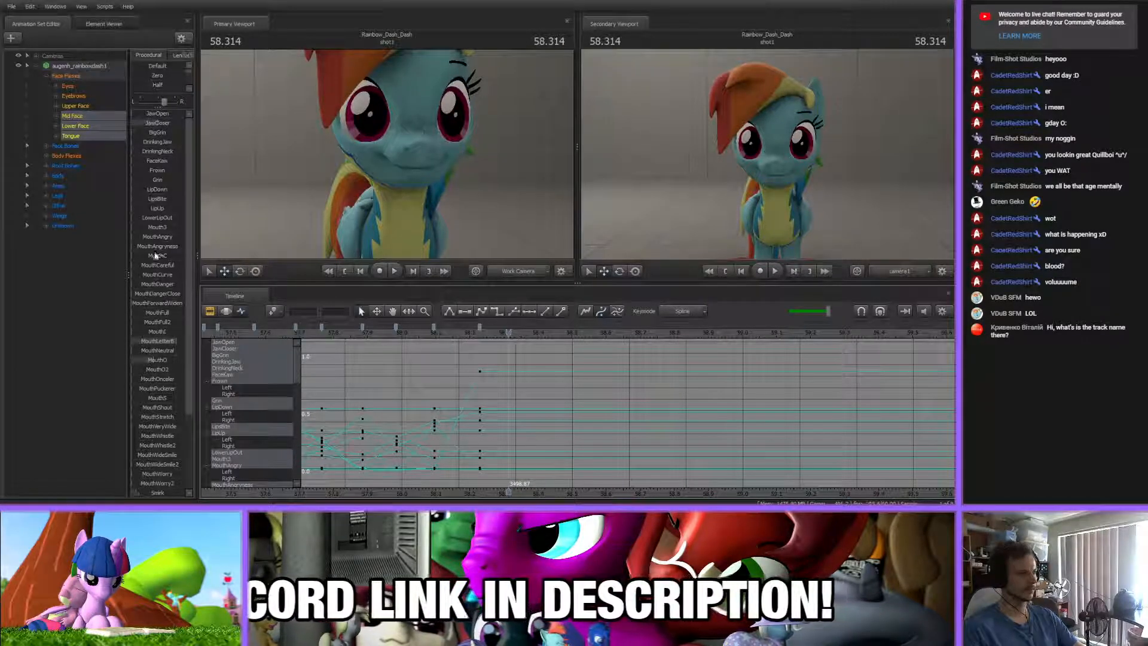
Survey the keyed mouth curves and check the song's sound tracks in the Clip Editor, returning to the Graph Editor
scroll(538, 397, "down", 5)
scroll(538, 393, "down", 3)
left_click(496, 326)
scroll(553, 399, "down", 5)
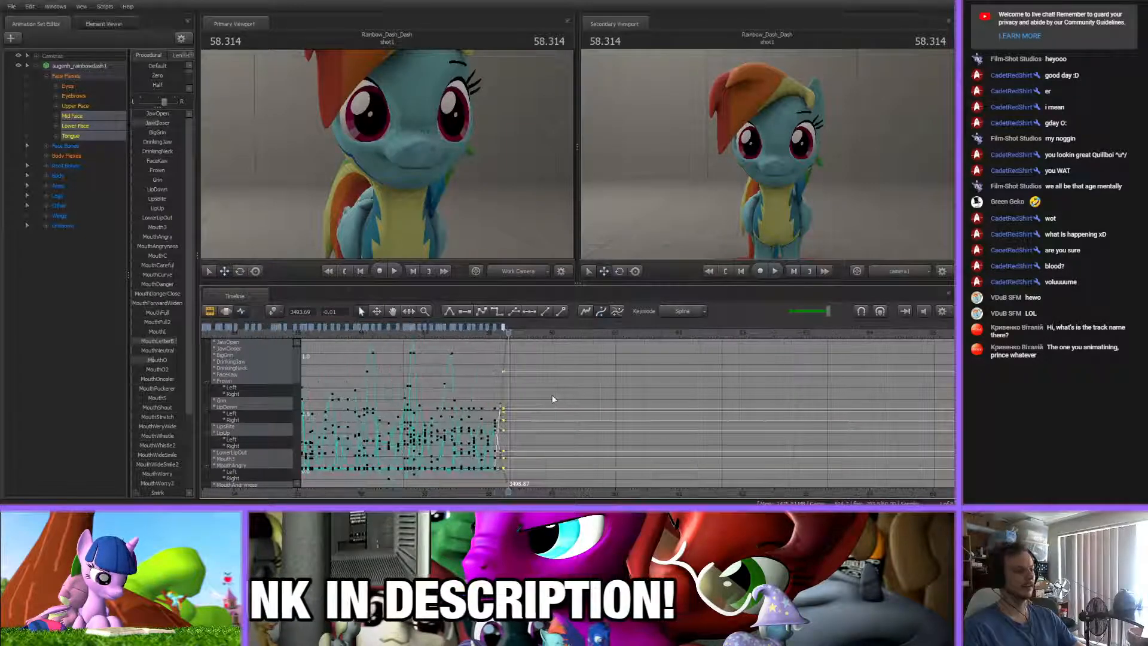
left_click(355, 327, "shift")
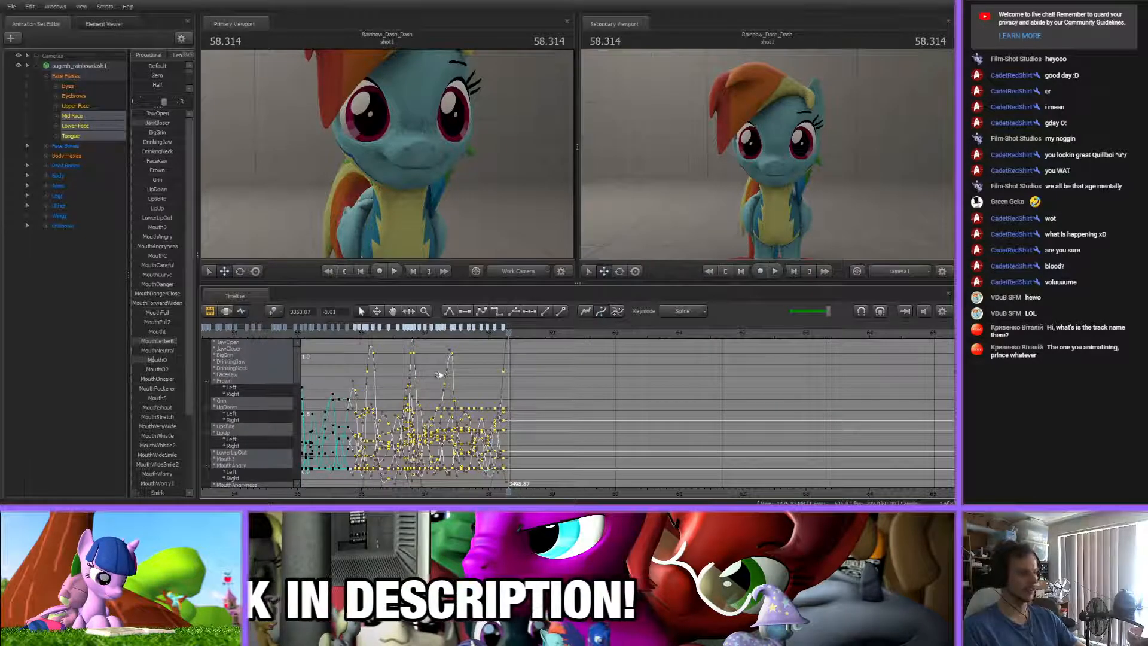
left_click(474, 369)
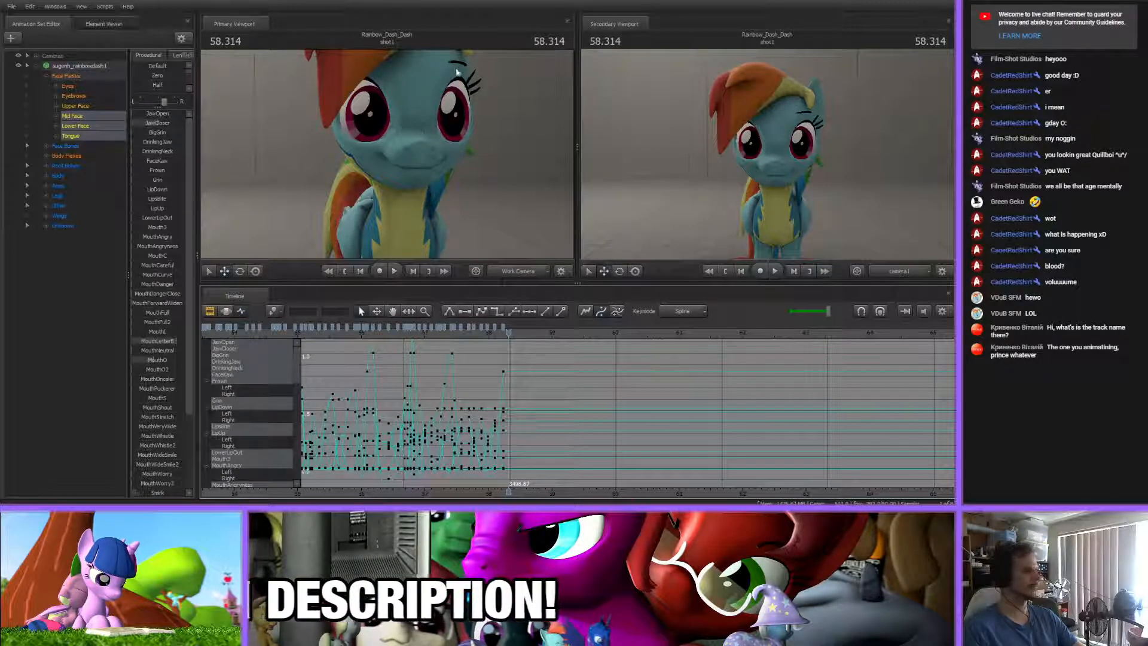
scroll(573, 427, "up", 5)
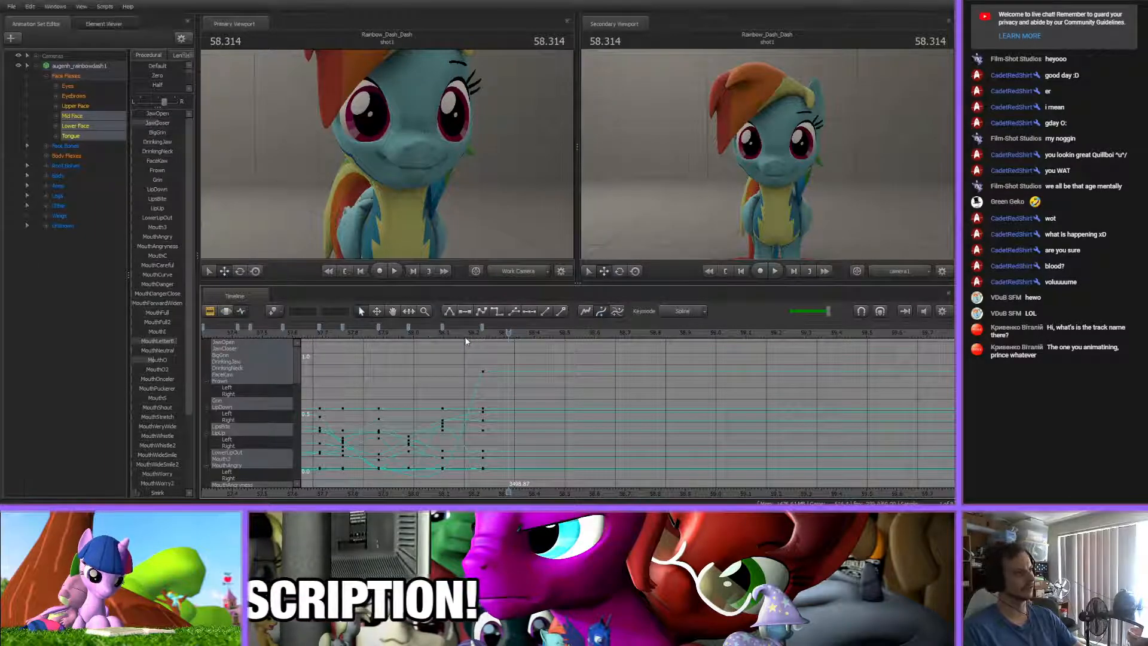
left_click(210, 311)
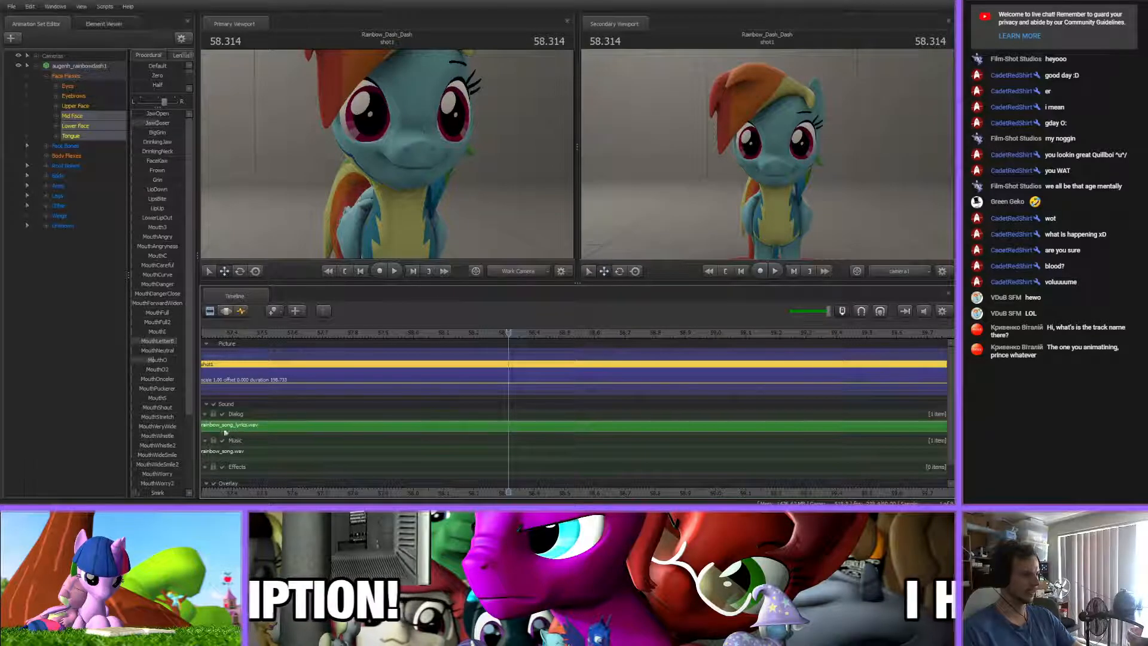
left_click(241, 311)
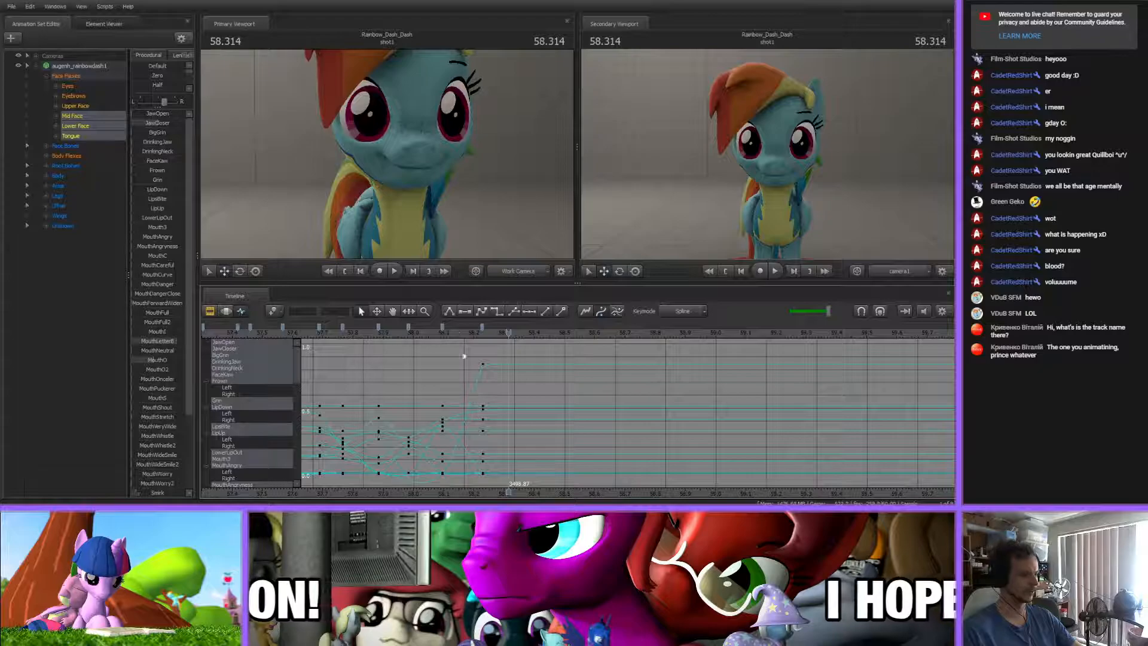
Key an open mouth at 58.286 s by raising JawOpen, lowering JawCloser and MouthLetterB, and adjusting MouthO
left_click(468, 332)
left_click_drag(468, 332, 483, 389)
left_click_drag(473, 334, 596, 357)
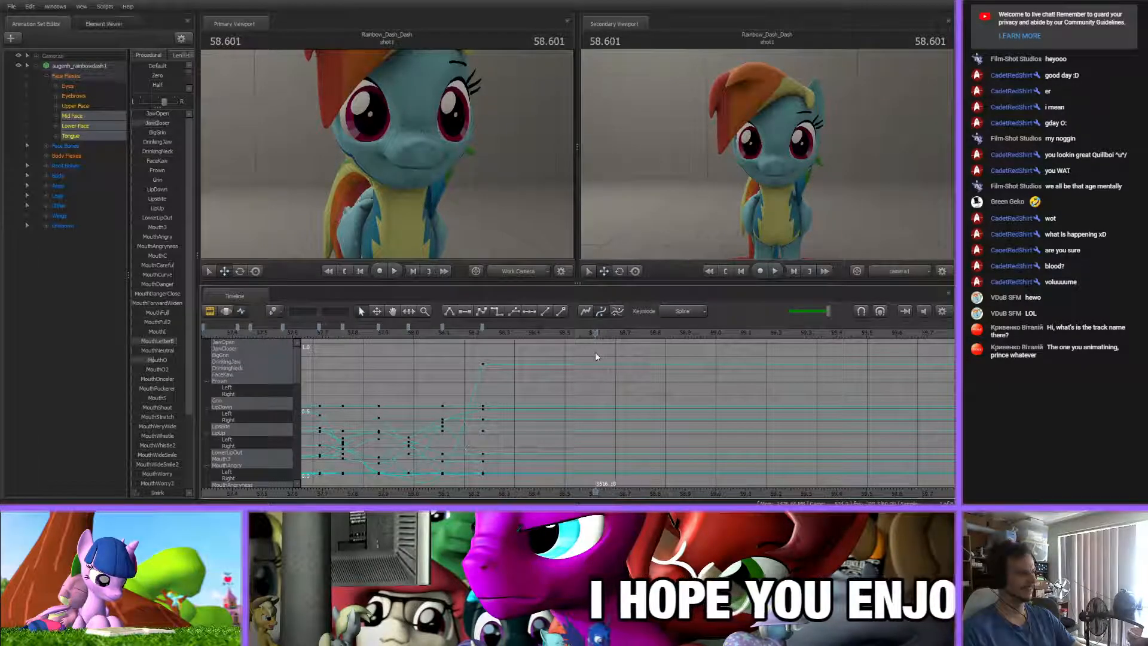
left_click_drag(433, 335, 499, 341)
mouse_move(155, 124)
left_mouse_down()
mouse_move(142, 123)
mouse_move(158, 114)
left_mouse_up()
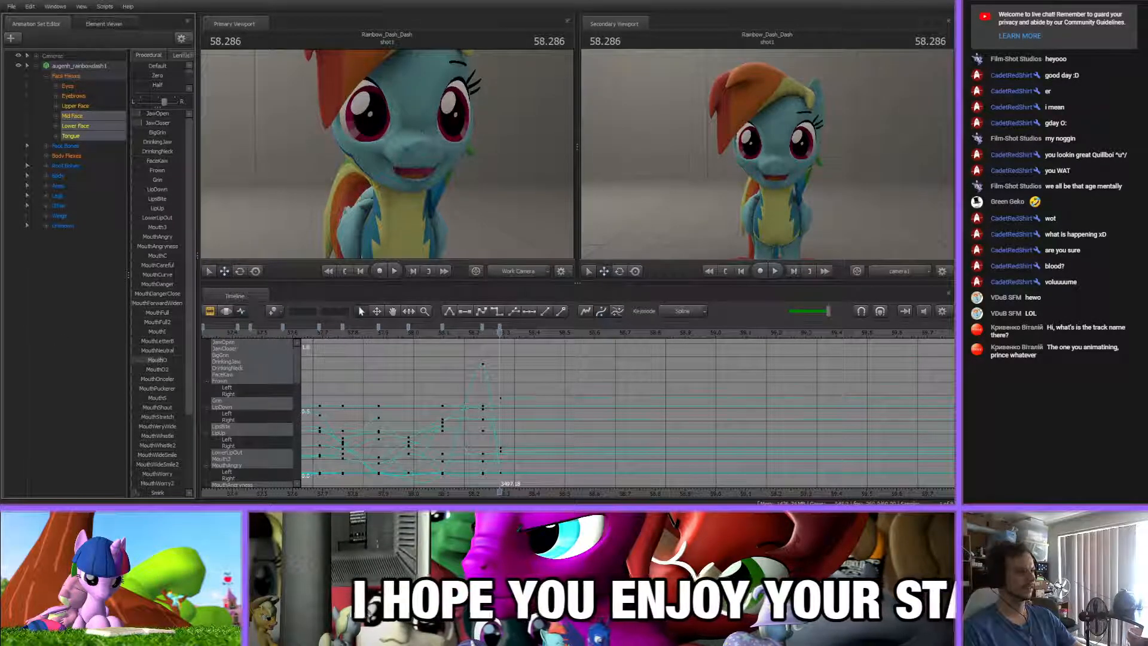
left_click_drag(163, 360, 160, 360)
Add a closed-lip mouth key at about 58.17 s with MouthLetterB raised
mouse_move(469, 340)
left_mouse_down()
mouse_move(519, 340)
mouse_move(476, 341)
mouse_move(465, 328)
left_mouse_up()
key("m")
left_click(498, 354)
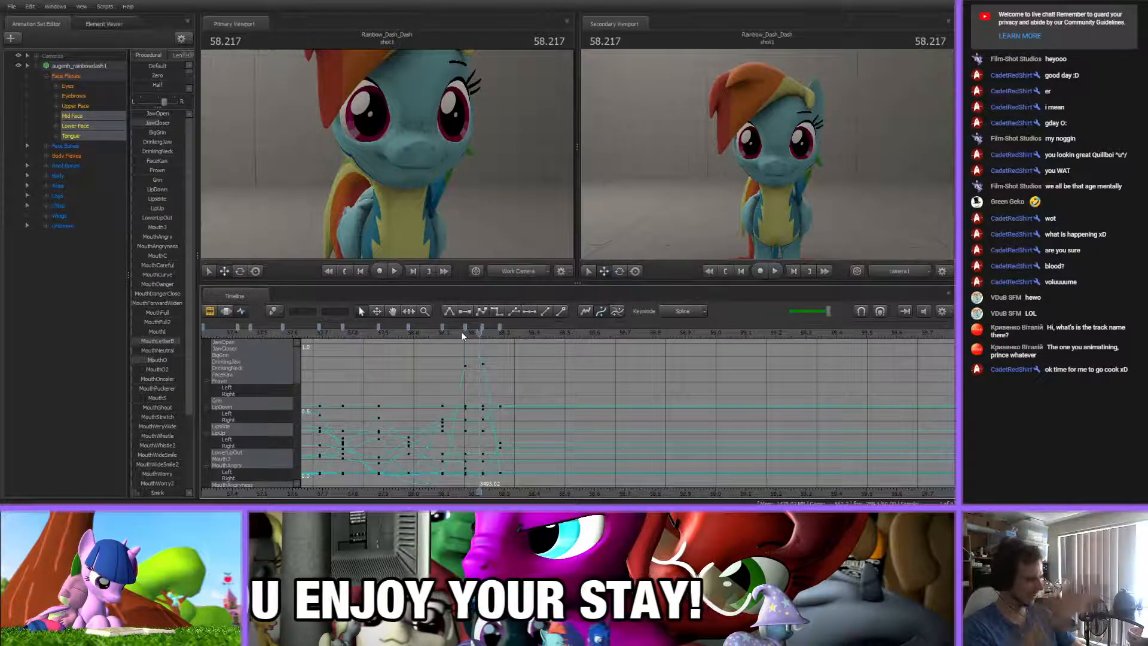
Scrub through the closed-lip and open-mouth keys and shift the second closed-lip key to about 58.25 s
scroll(470, 362, "up", 5)
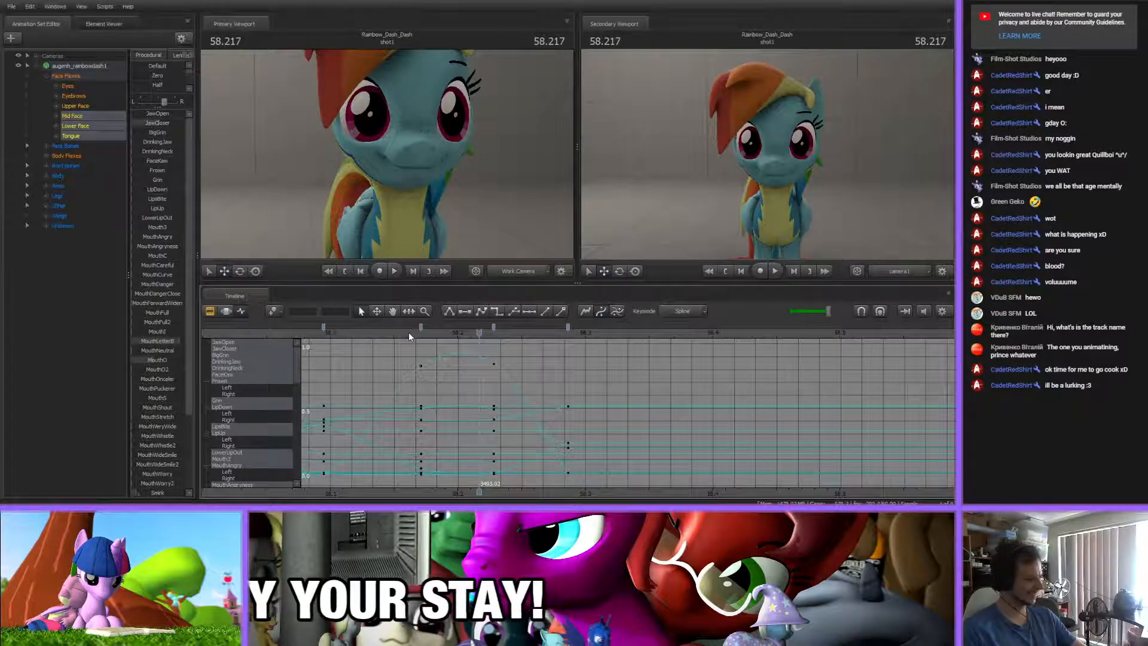
scroll(530, 375, "down", 2)
scroll(530, 375, "down", 3)
scroll(530, 376, "up", 5)
scroll(530, 376, "down", 1)
left_click_drag(435, 334, 515, 336)
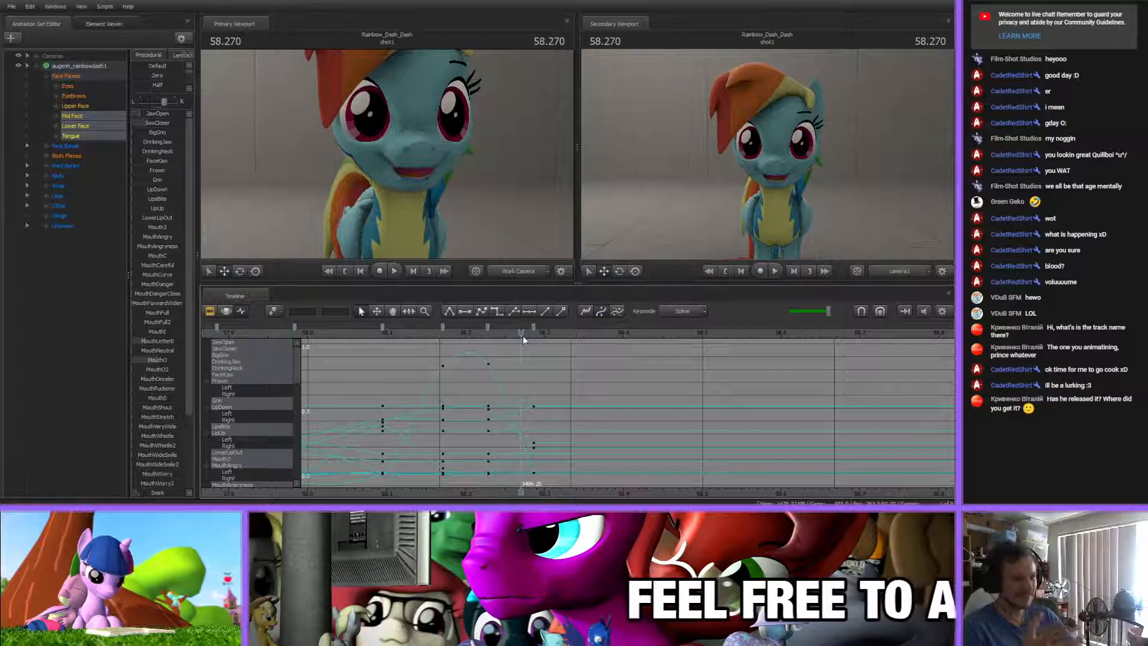
left_click_drag(523, 336, 575, 358)
middle_click_drag(506, 365, 468, 366)
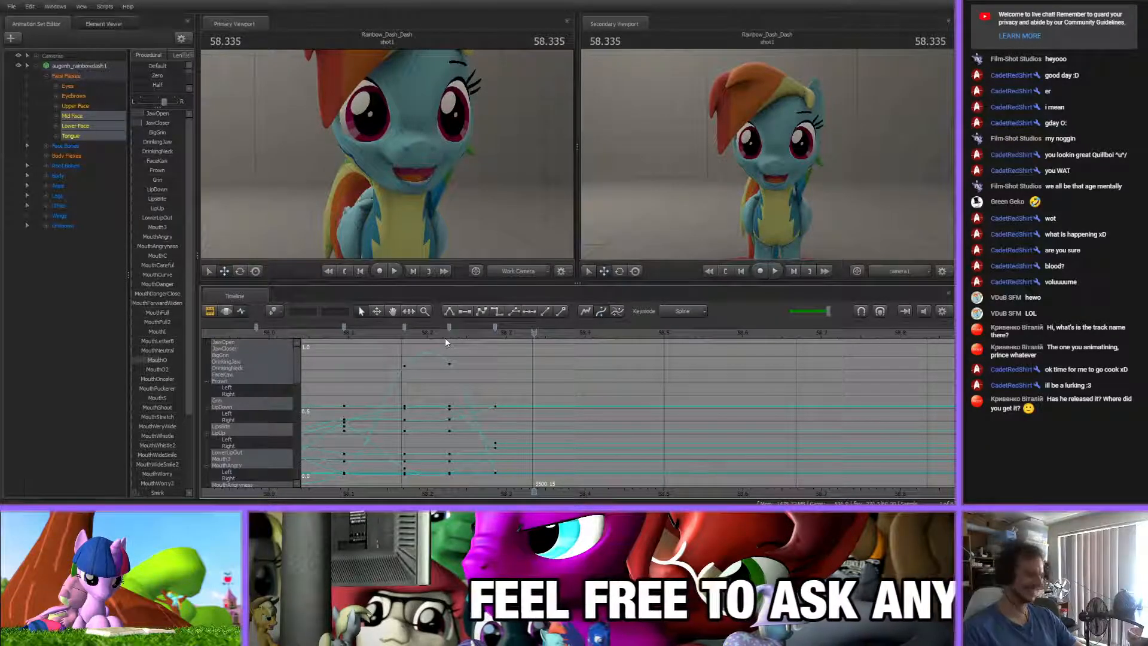
left_click_drag(445, 337, 568, 337)
left_click(480, 330)
Key a closed grin at 58.391 s by lowering JawOpen and raising JawCloser and BigGrin
left_click_drag(482, 336, 578, 337)
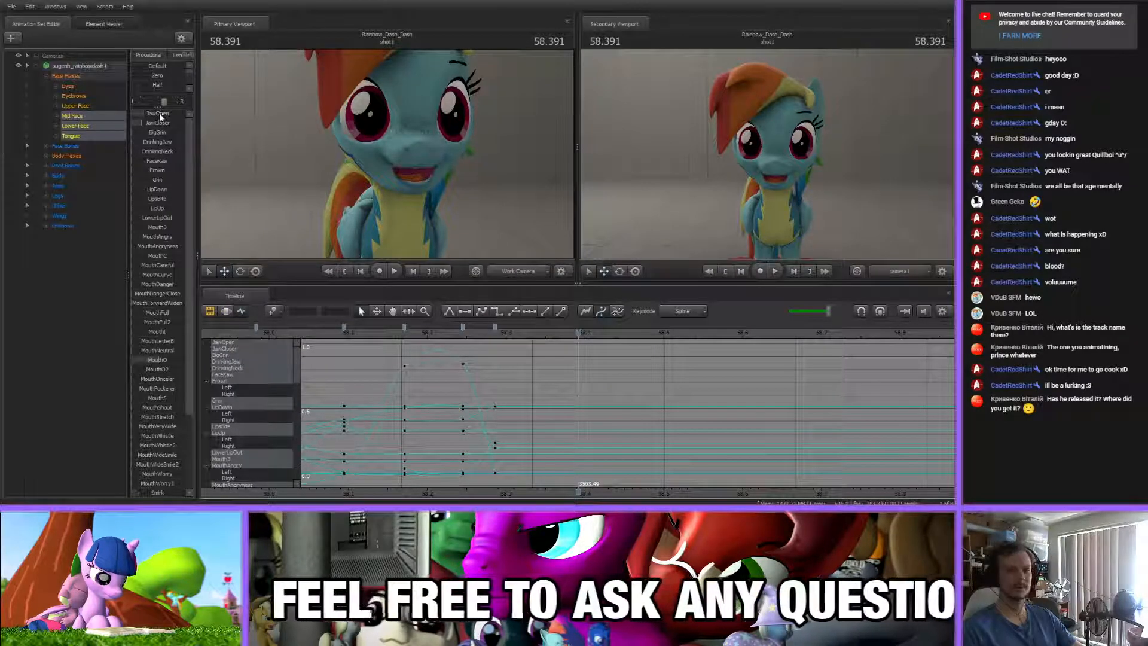
mouse_move(159, 114)
left_mouse_down()
mouse_move(87, 115)
mouse_move(154, 122)
left_mouse_up()
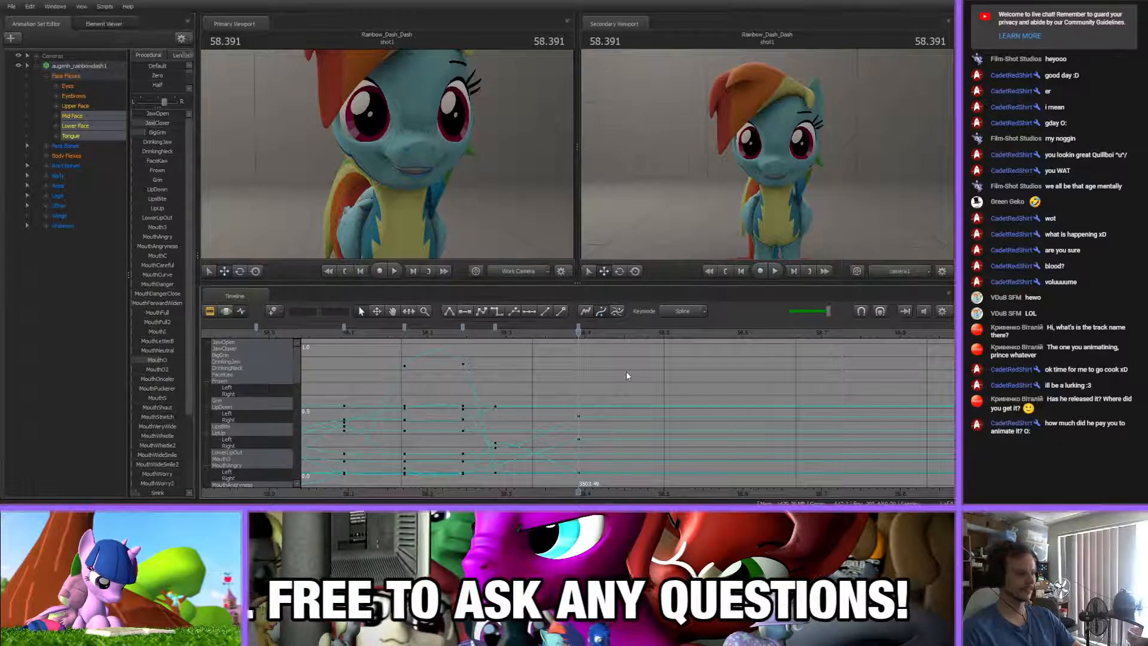
scroll(533, 411, "down", 10)
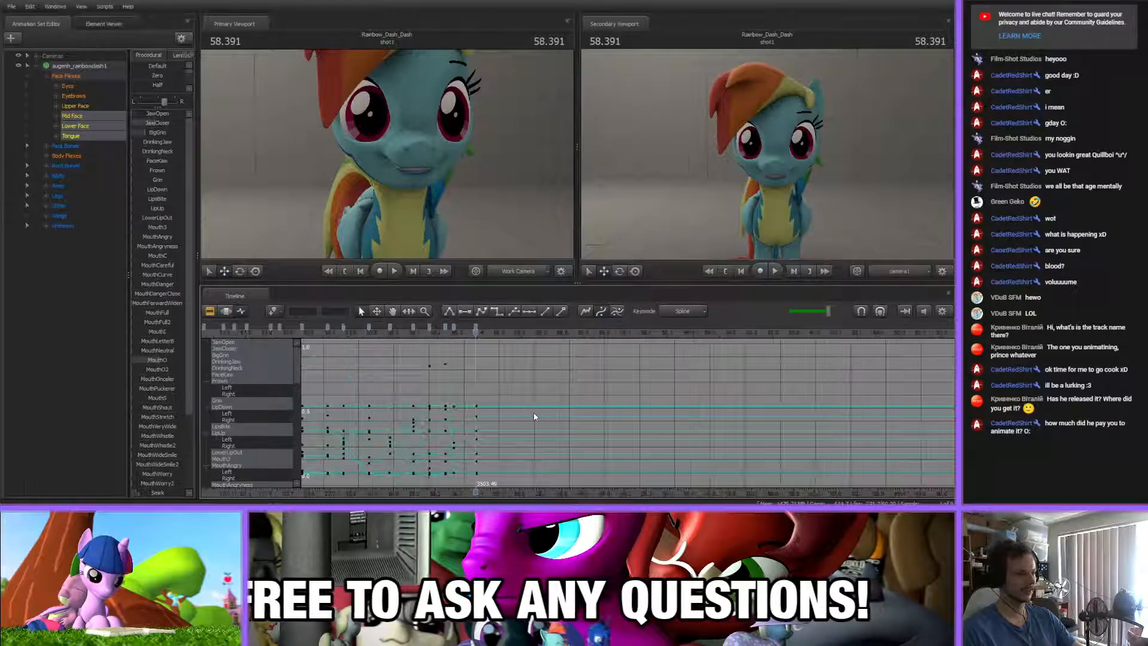
scroll(533, 411, "up", 10)
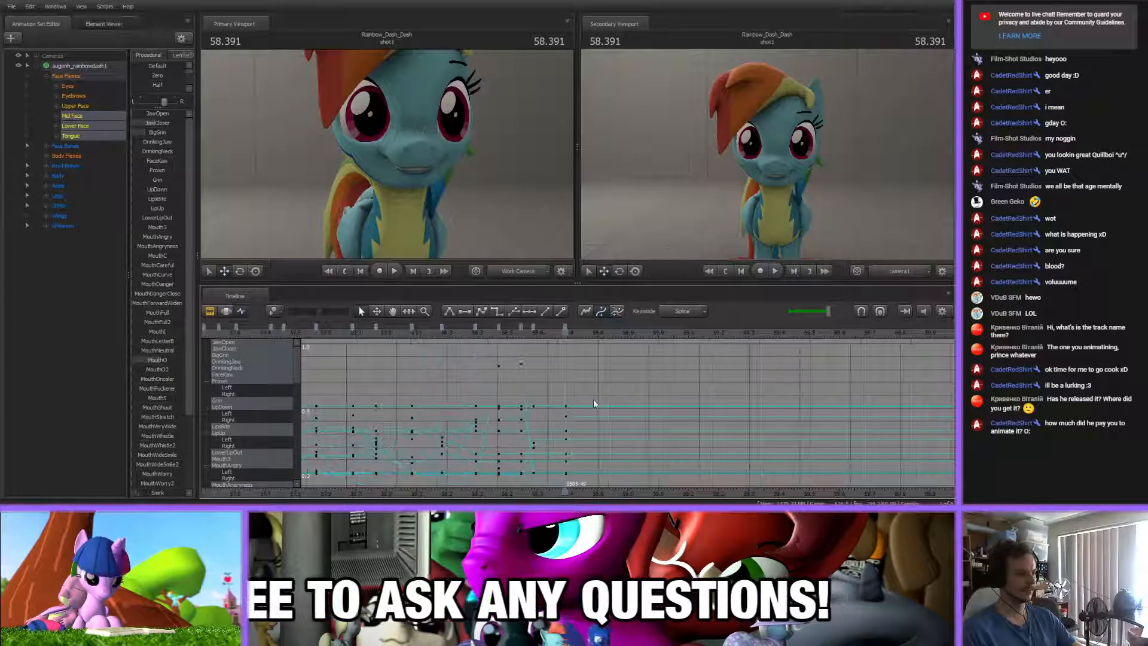
scroll(583, 379, "down", 4)
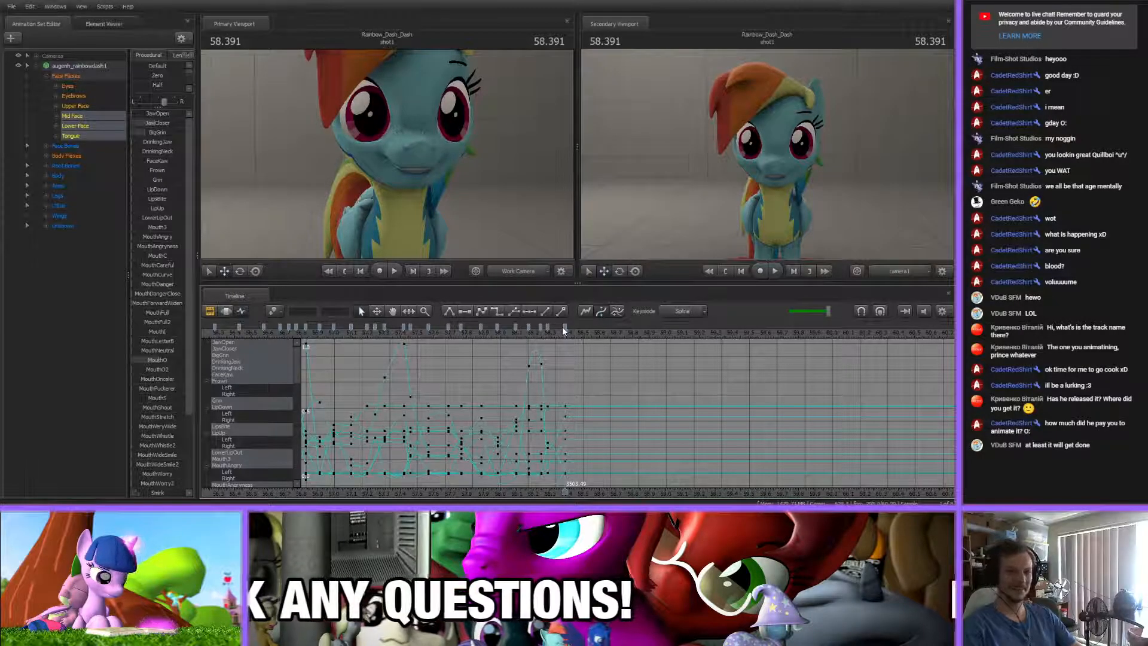
scroll(589, 382, "up", 5)
scroll(589, 380, "down", 6)
Replay the song around the closed-grin key and shift that key to 58.410 s
left_click(565, 327)
left_click(481, 324, "shift")
left_click(586, 369)
scroll(587, 369, "up", 6)
scroll(586, 369, "down", 2)
left_click_drag(534, 335, 562, 339)
left_click_drag(492, 341, 573, 327)
left_click_drag(572, 336, 608, 361)
key("Up")
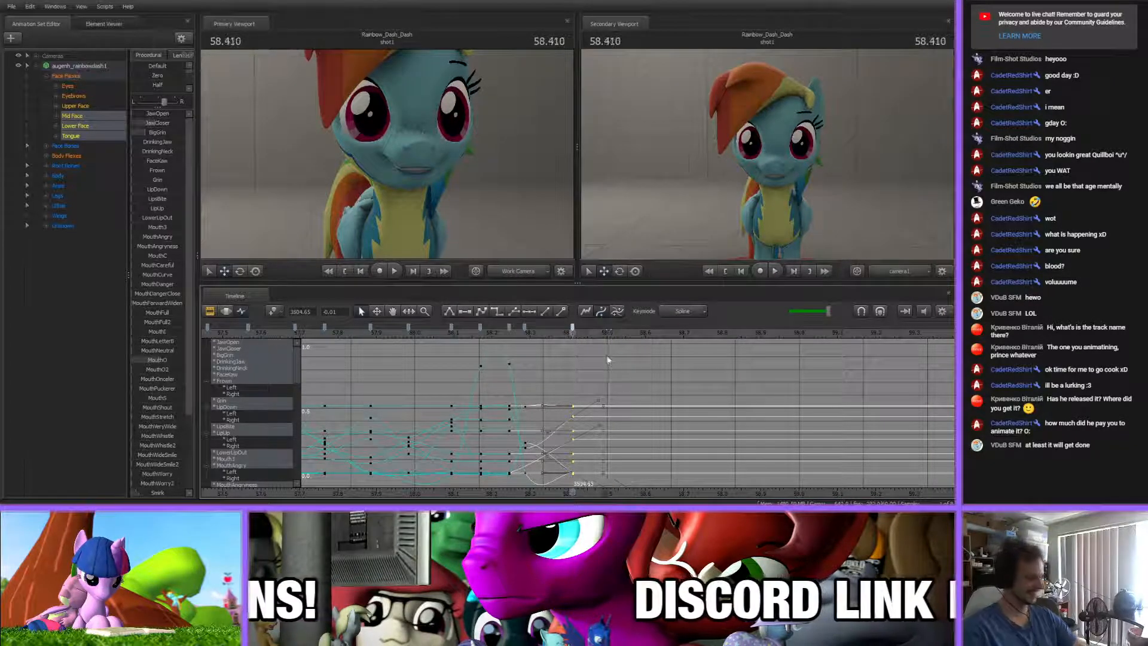
left_click(600, 370)
Add a mouth key at 58.575 s that holds the closed grin
middle_click_drag(599, 374, 519, 363)
left_click_drag(492, 333, 554, 337)
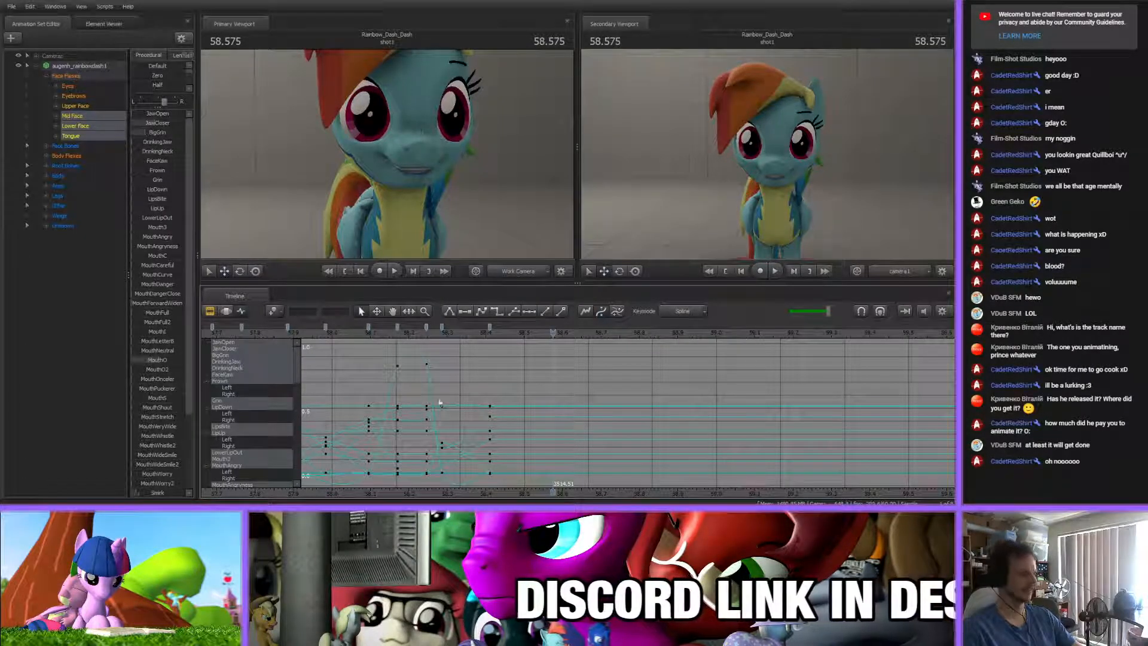
scroll(565, 392, "down", 8)
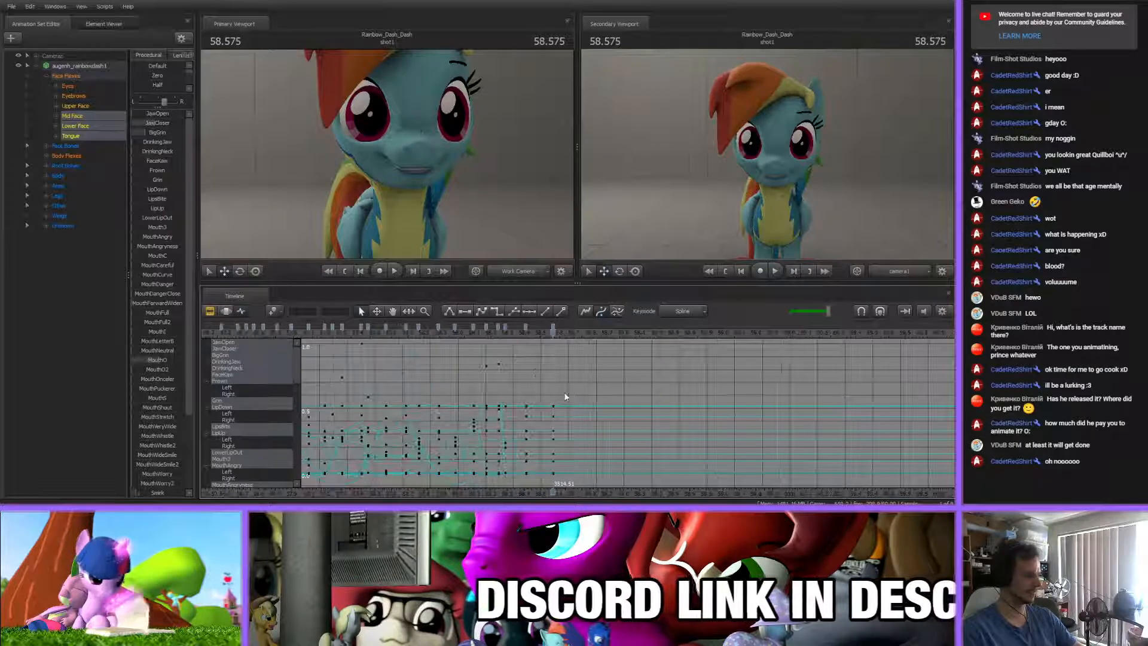
scroll(551, 386, "up", 3)
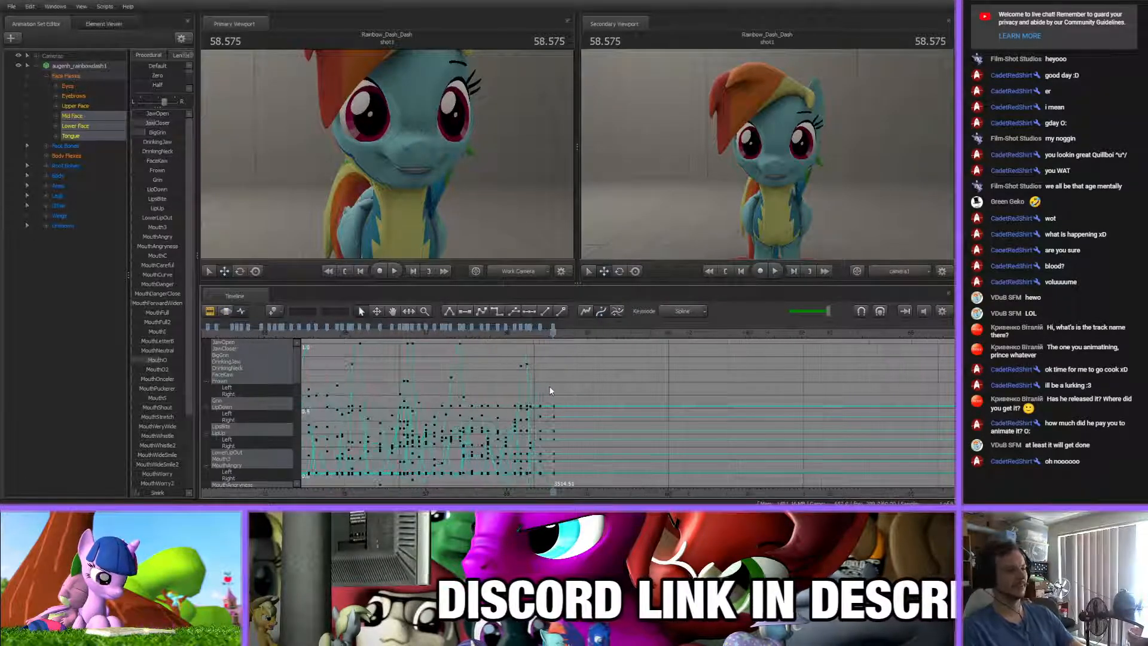
left_click(553, 327)
Scrub the song around the 58.575 s key and lower BigGrin on it
scroll(560, 367, "up", 4)
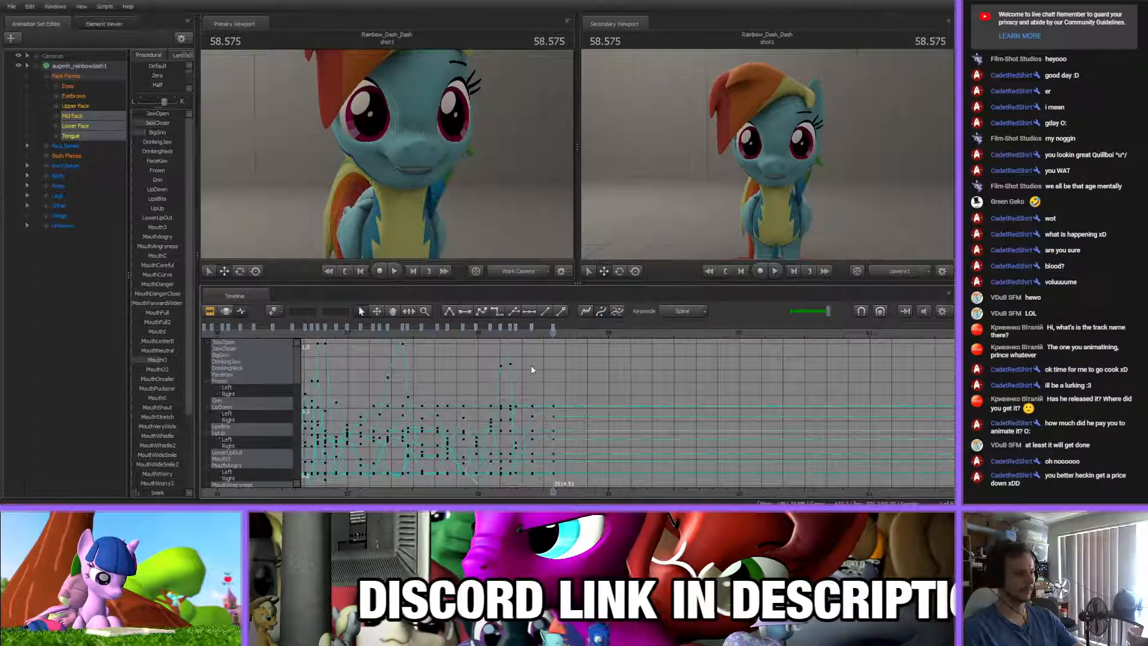
scroll(538, 407, "down", 6)
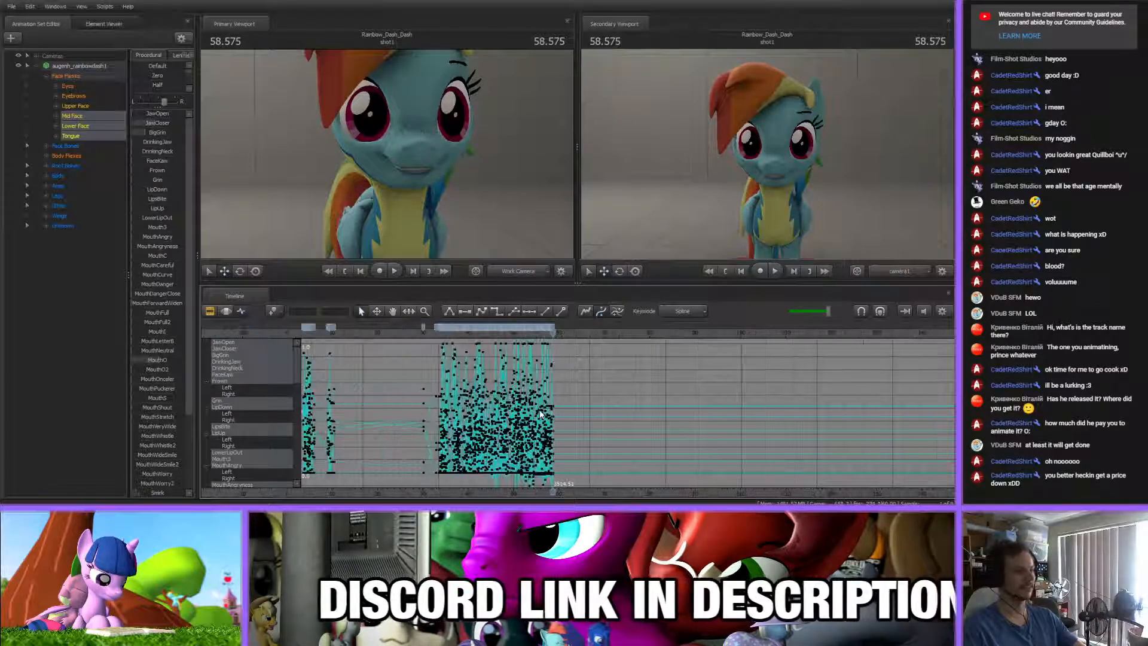
scroll(539, 411, "up", 3)
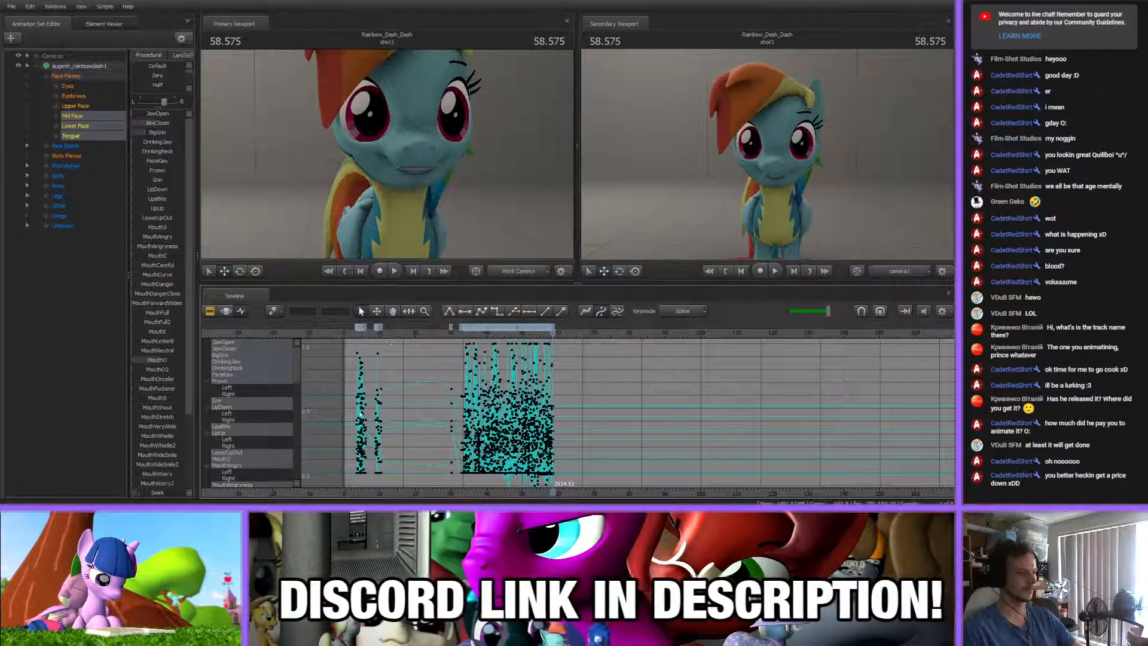
scroll(538, 413, "up", 5)
scroll(535, 410, "up", 4)
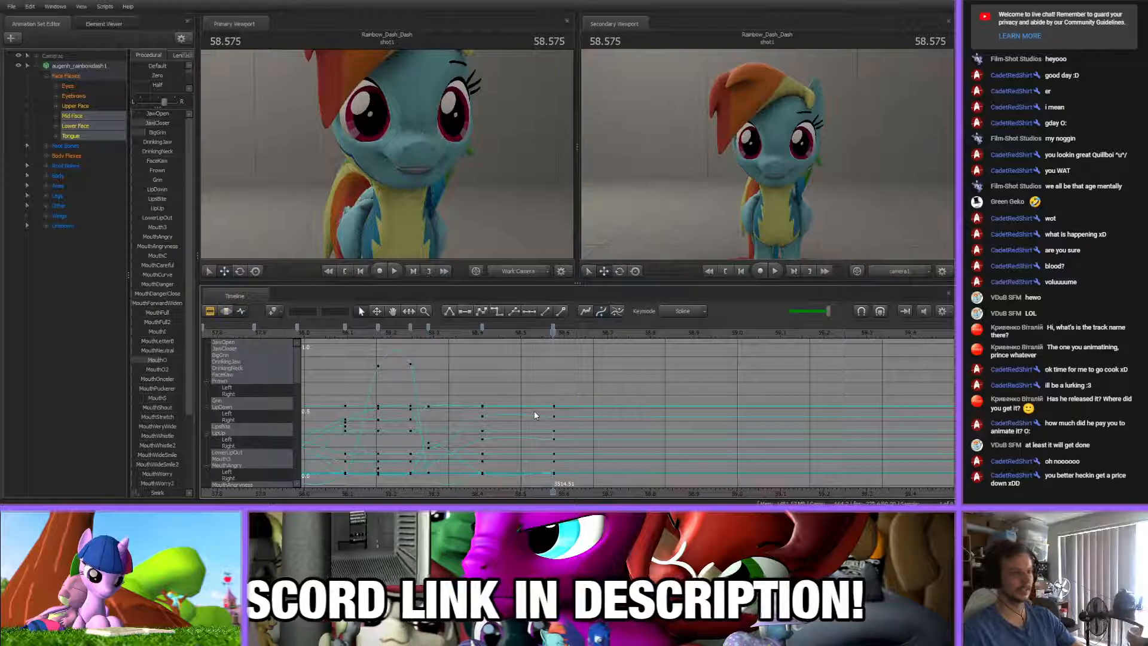
left_click_drag(482, 334, 577, 355)
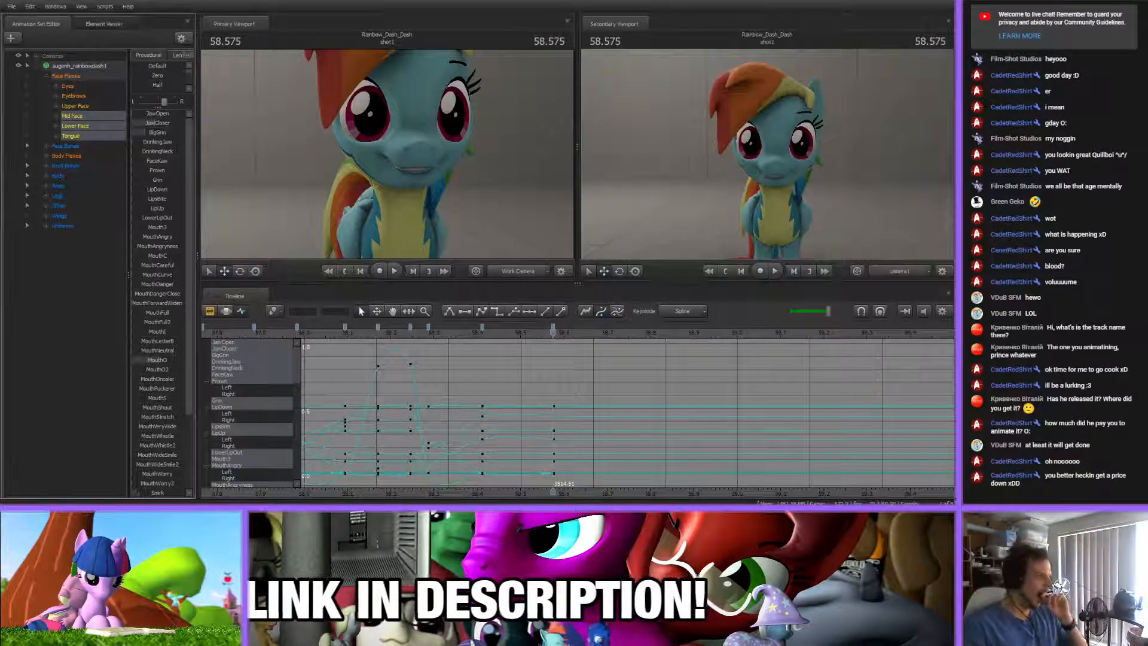
left_click_drag(156, 130, 144, 131)
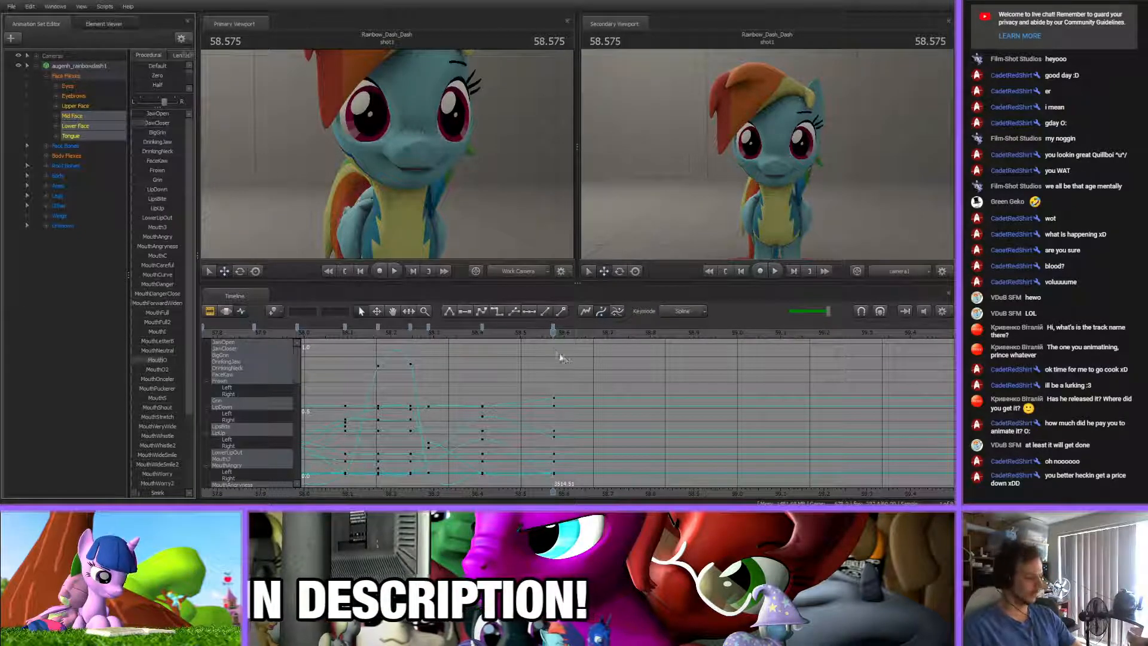
Shift the mouth key at 58.410 s and the key just before it slightly later in the song
left_click_drag(449, 334, 497, 328)
left_click_drag(498, 333, 589, 358)
key("m")
key("Delete")
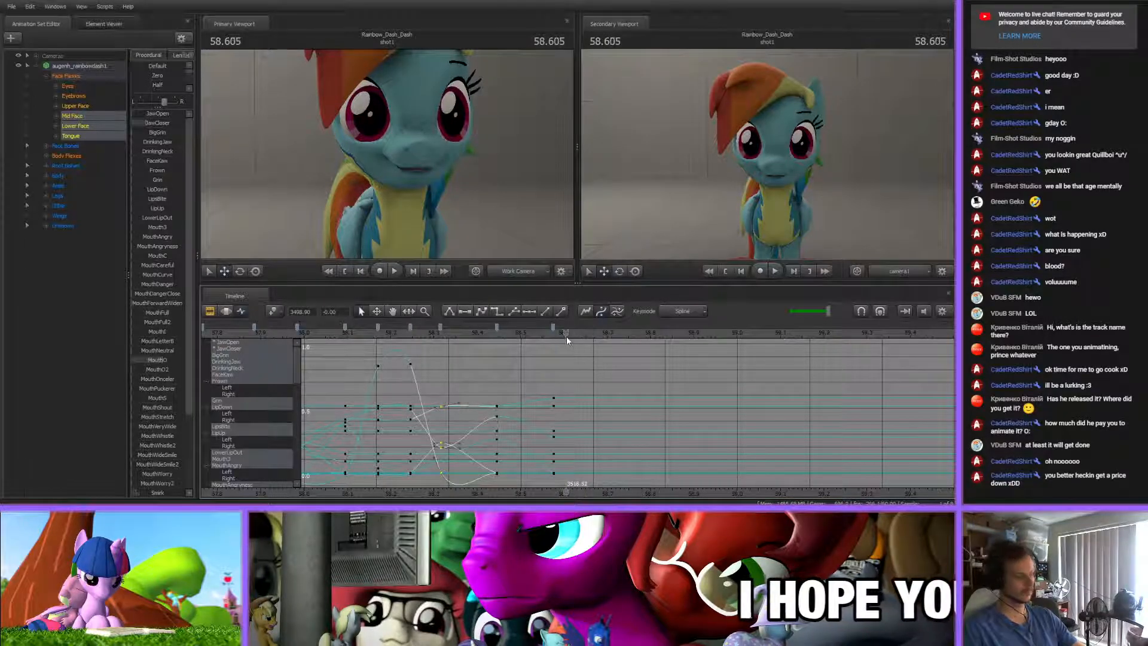
Key an open mouth at 58.605 s by raising JawOpen and adjusting MouthO and JawCloser
left_click_drag(151, 113, 170, 113)
left_click_drag(140, 362, 143, 361)
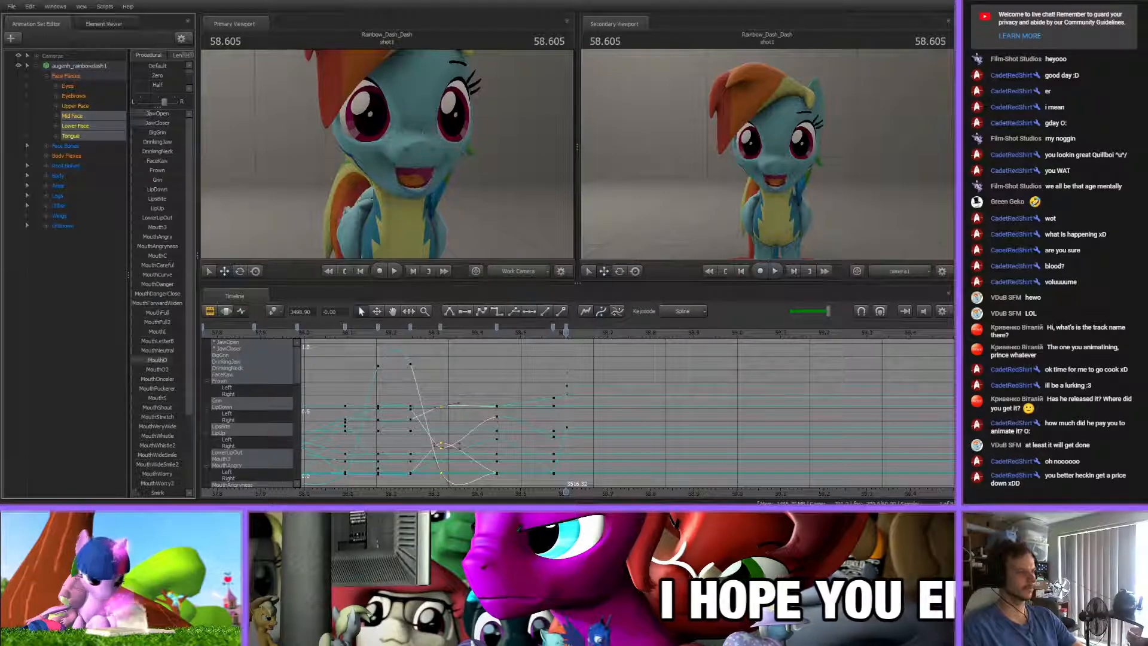
left_click_drag(162, 125, 159, 115)
left_click(542, 350)
Key a wider, shallower open mouth at 58.737 s by adjusting JawOpen, JawCloser, BigGrin, MouthO and Smirk2
middle_click_drag(609, 478, 470, 421)
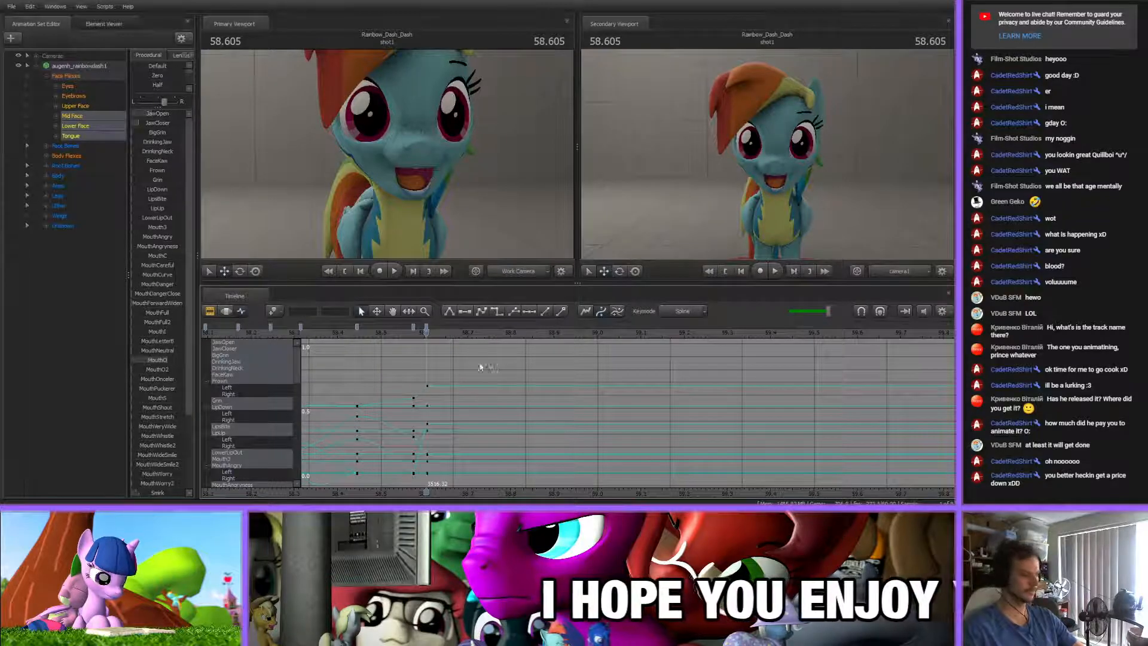
left_click_drag(402, 330, 445, 339)
left_click(171, 361)
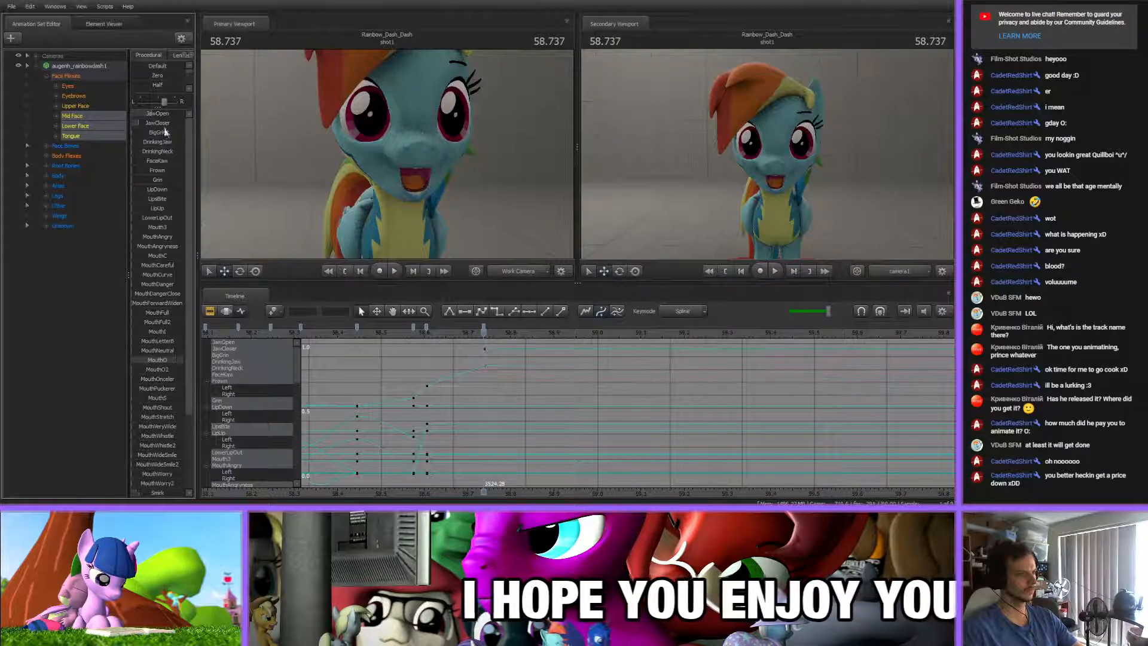
mouse_move(155, 114)
left_mouse_down()
mouse_move(138, 114)
mouse_move(160, 133)
left_mouse_up()
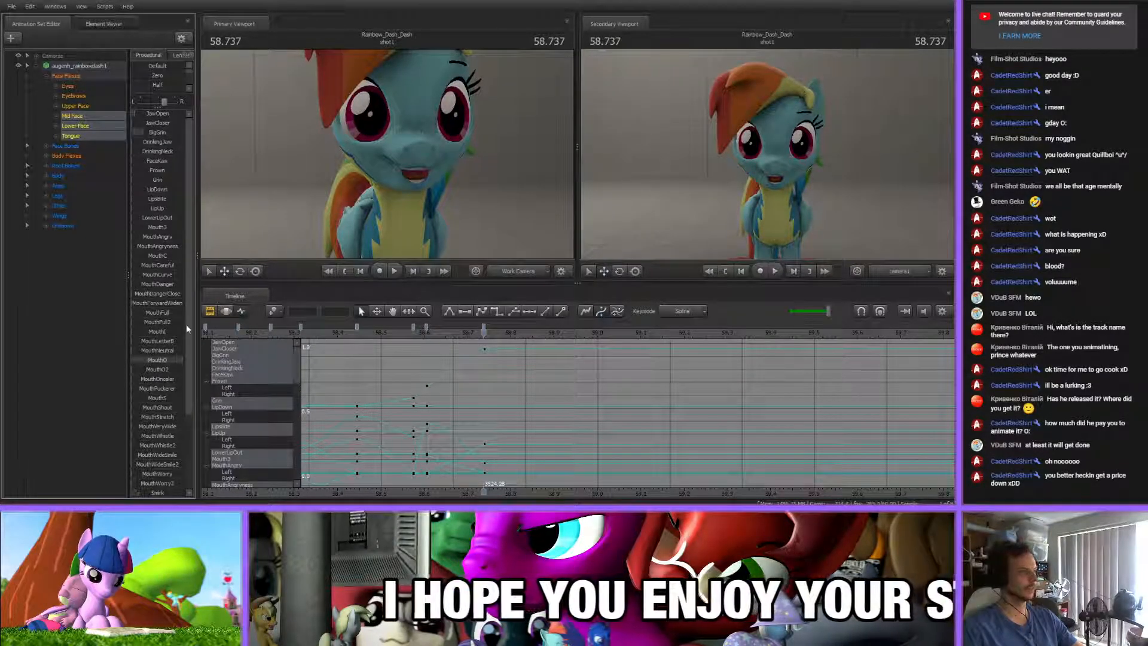
scroll(168, 358, "down", 3)
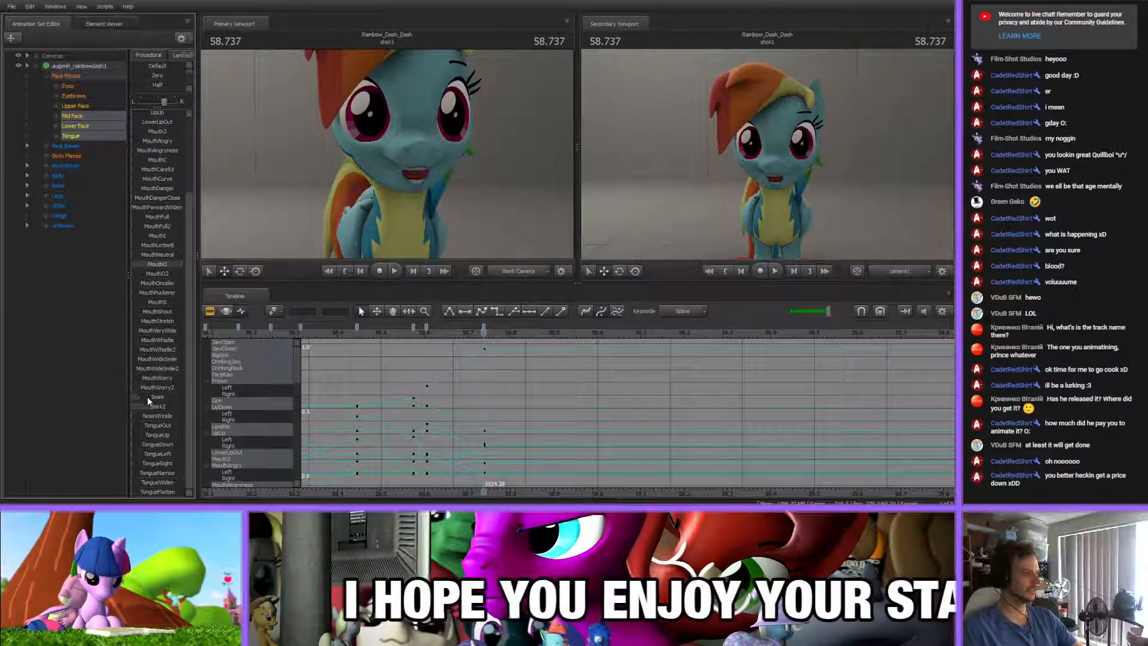
left_click_drag(141, 406, 137, 407)
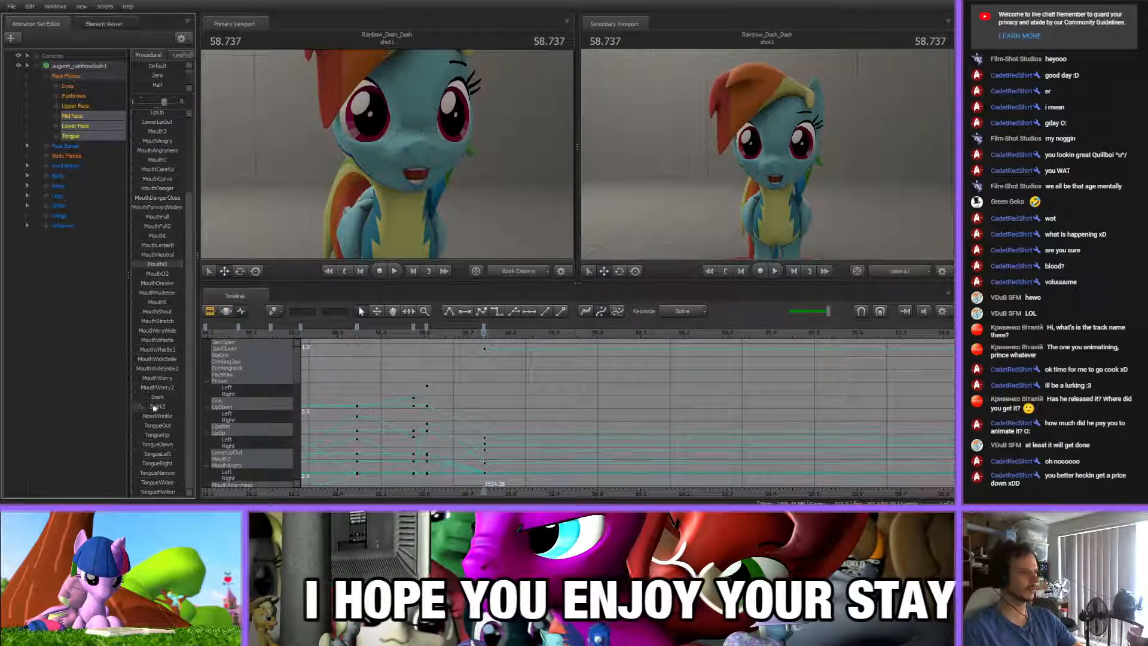
scroll(152, 407, "up", 3)
mouse_move(140, 132)
left_mouse_down()
mouse_move(139, 113)
mouse_move(140, 132)
left_mouse_up()
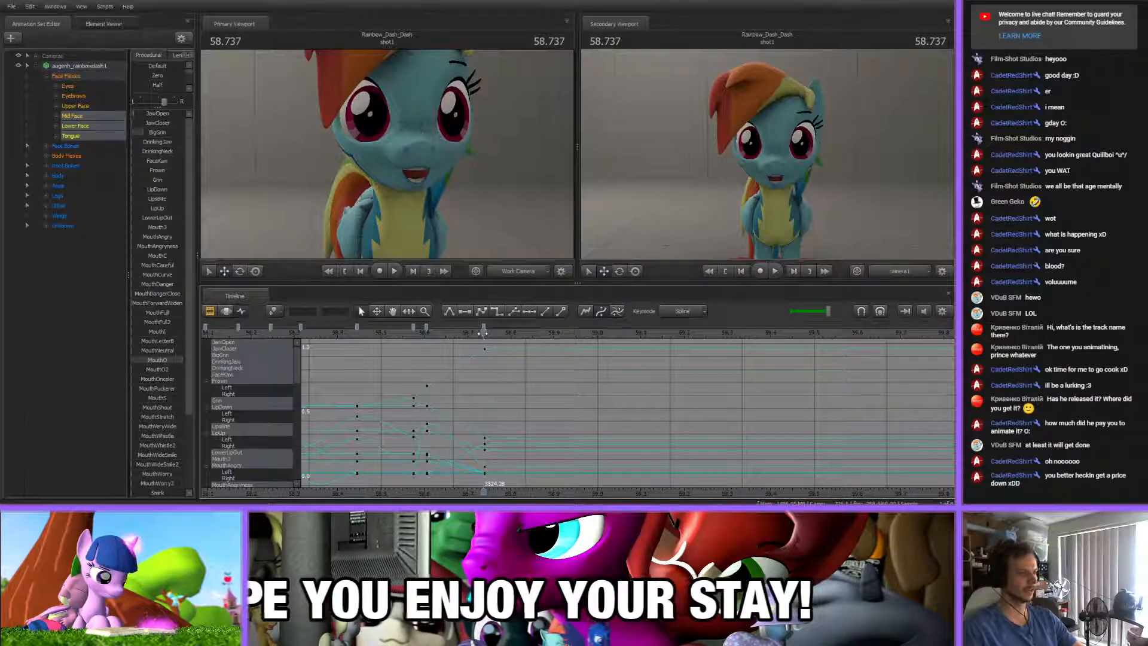
Shift the 58.575 s mouth key slightly earlier and the 58.605 s key slightly later, checking the timing against the song
left_click_drag(483, 333, 417, 333)
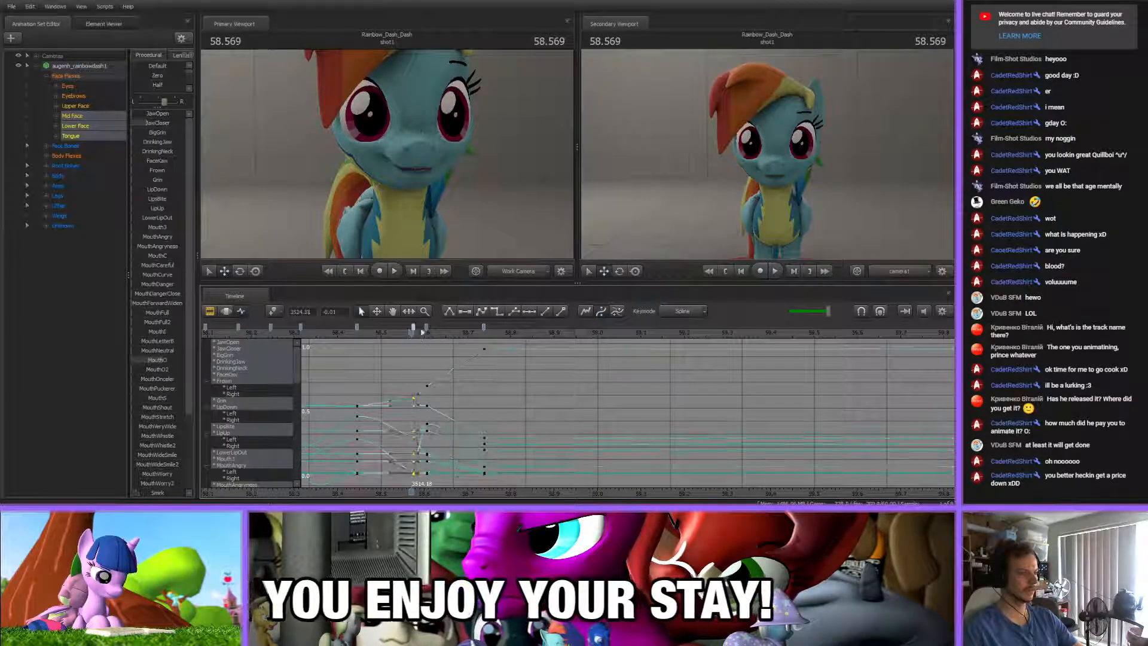
left_click(490, 375)
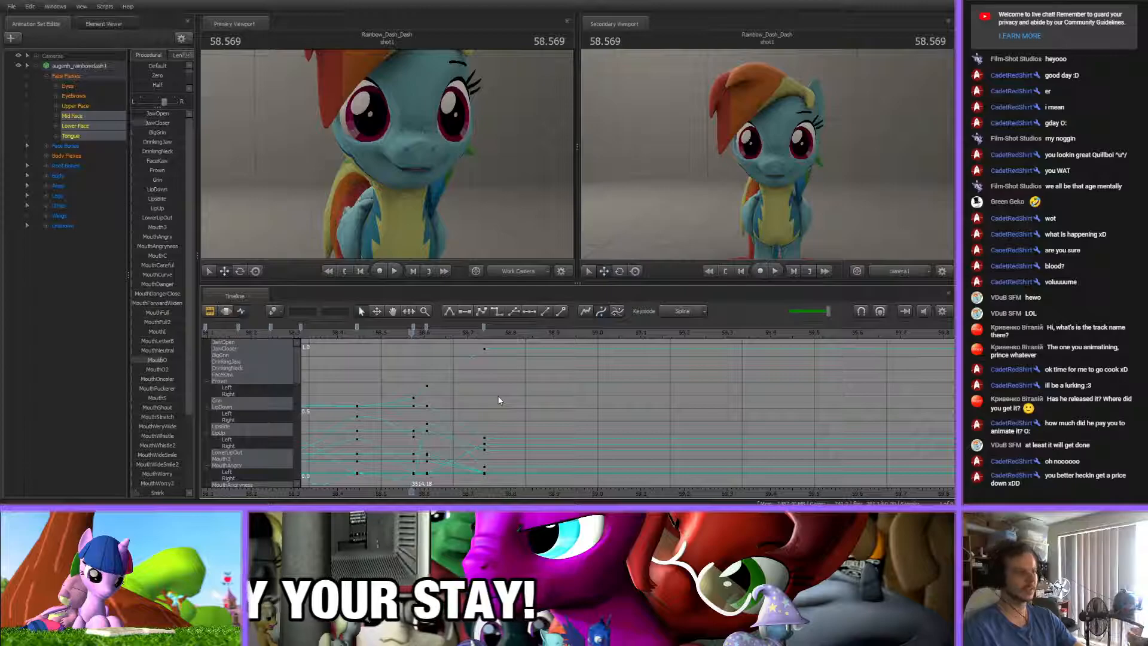
mouse_move(412, 333)
left_mouse_down()
mouse_move(386, 333)
mouse_move(487, 335)
mouse_move(401, 334)
mouse_move(437, 327)
left_mouse_up()
mouse_move(427, 334)
left_mouse_down()
mouse_move(394, 333)
mouse_move(535, 333)
left_mouse_up()
left_click(474, 398)
middle_click_drag(509, 495, 442, 490)
key("Up")
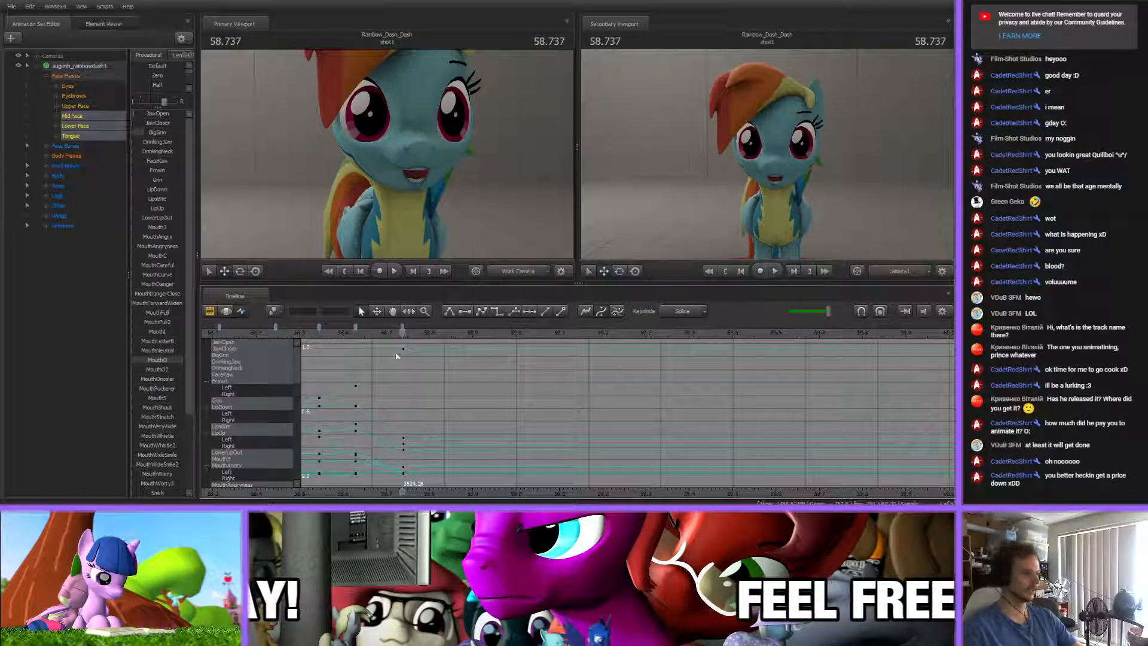
Key a nearly closed mouth at 58.910 s by lowering JawOpen and adjusting JawCloser, BigGrin and MouthO
left_click_drag(369, 338, 477, 333)
left_click_drag(166, 114, 148, 132)
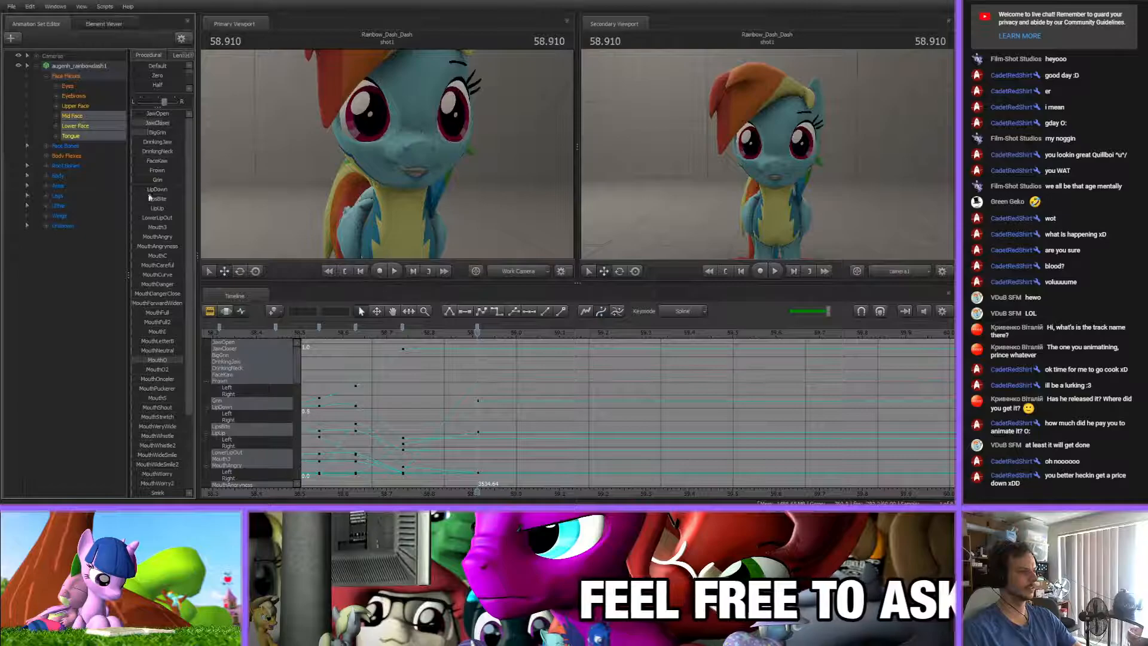
left_click_drag(166, 362, 180, 361)
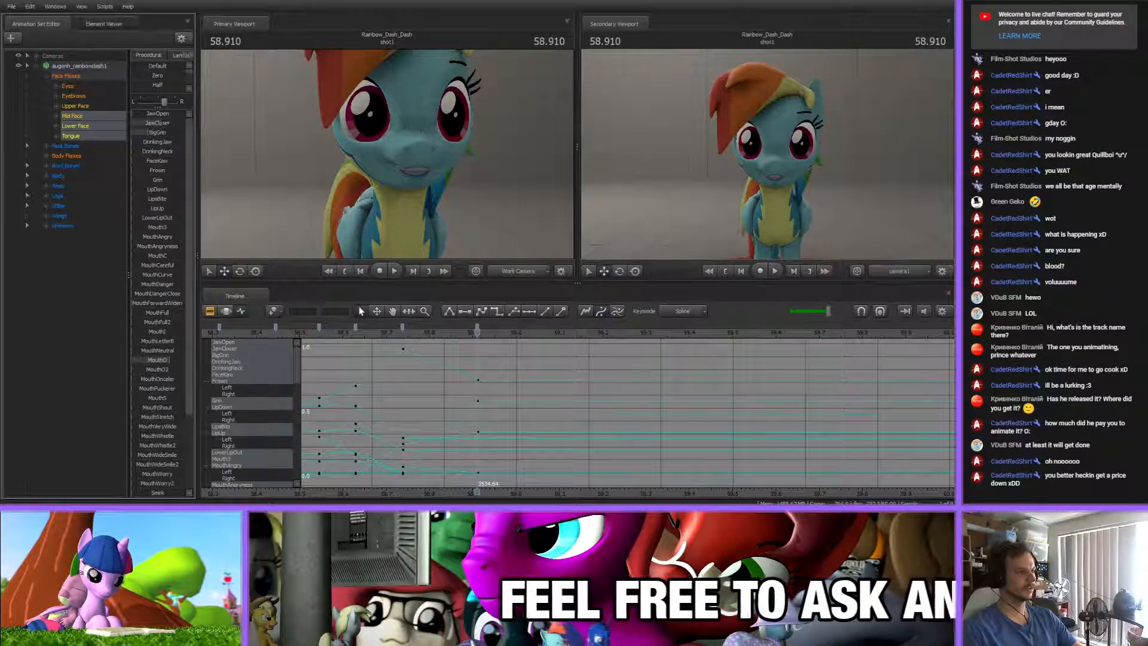
scroll(532, 438, "down", 4)
scroll(491, 393, "up", 2)
Examine the whole run of mouth keyframes on the timeline up to the key at 58.910 s
scroll(480, 381, "down", 1)
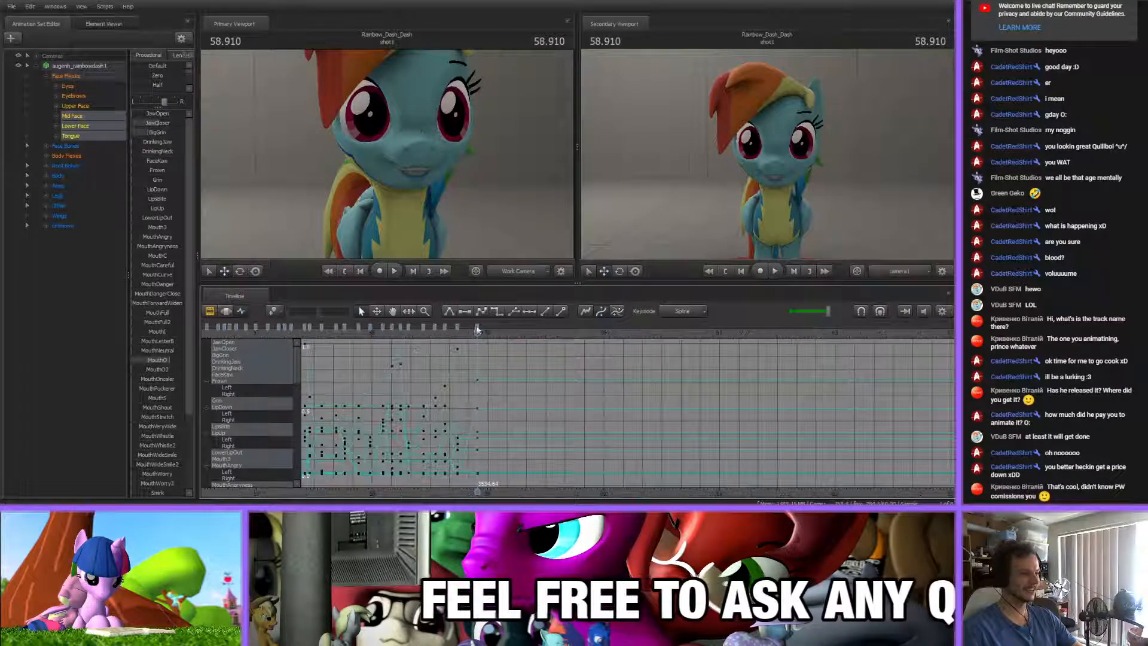
scroll(516, 426, "down", 1)
middle_click_drag(516, 428, 465, 418)
scroll(473, 400, "down", 1)
scroll(474, 411, "down", 8)
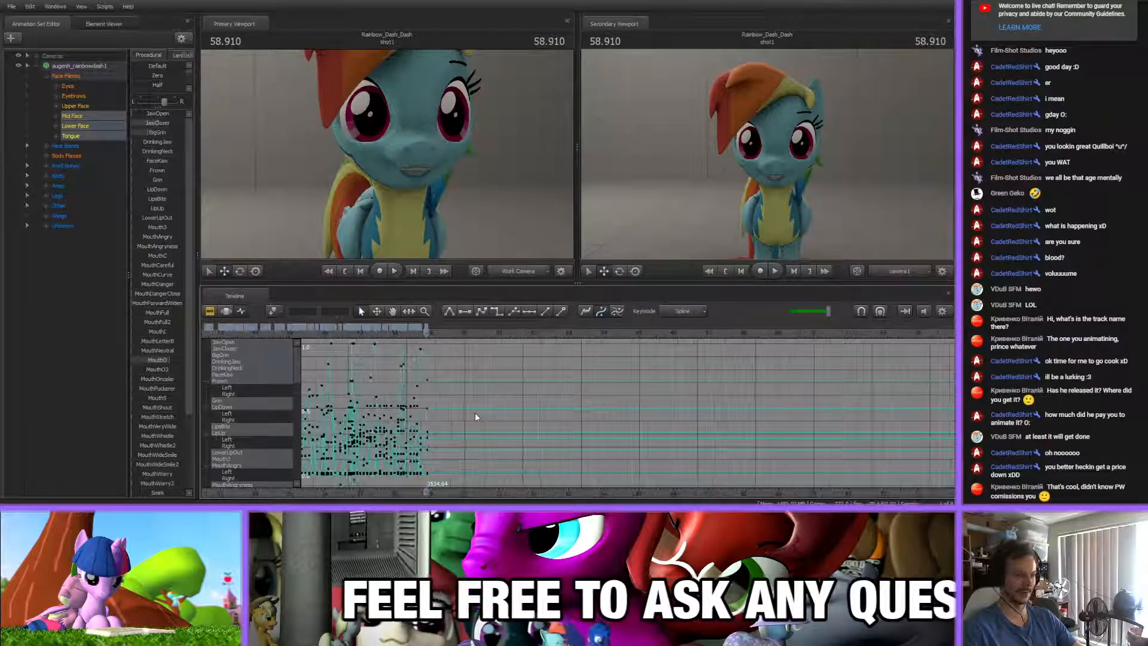
scroll(471, 430, "down", 6)
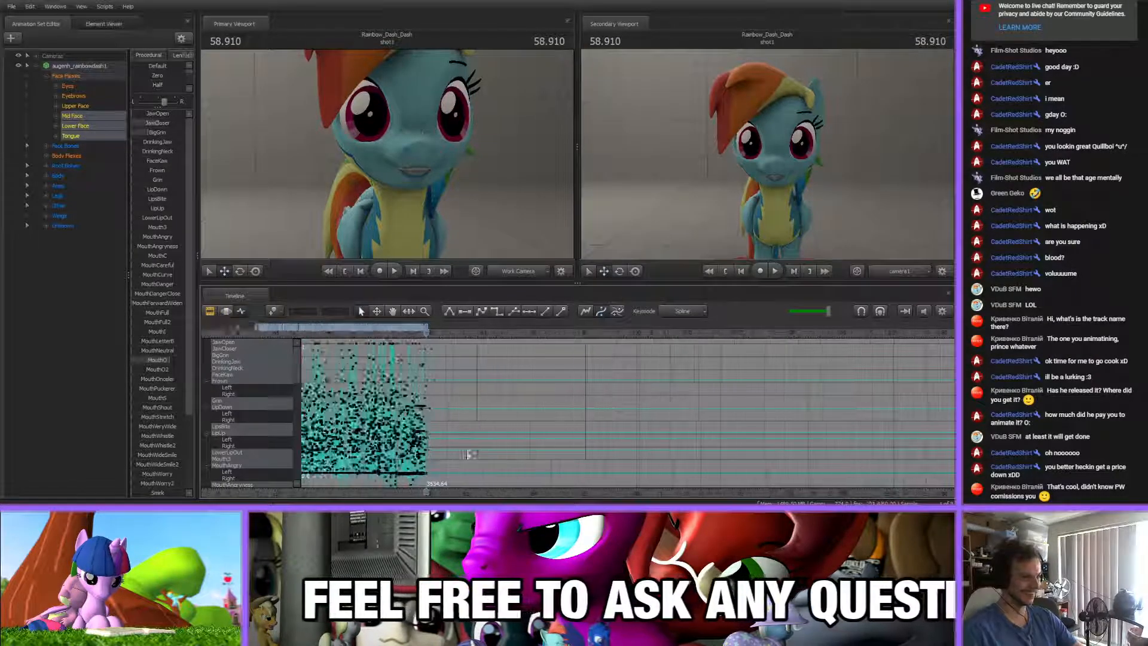
middle_click_drag(473, 490, 526, 458)
scroll(523, 457, "up", 5)
scroll(519, 468, "up", 6)
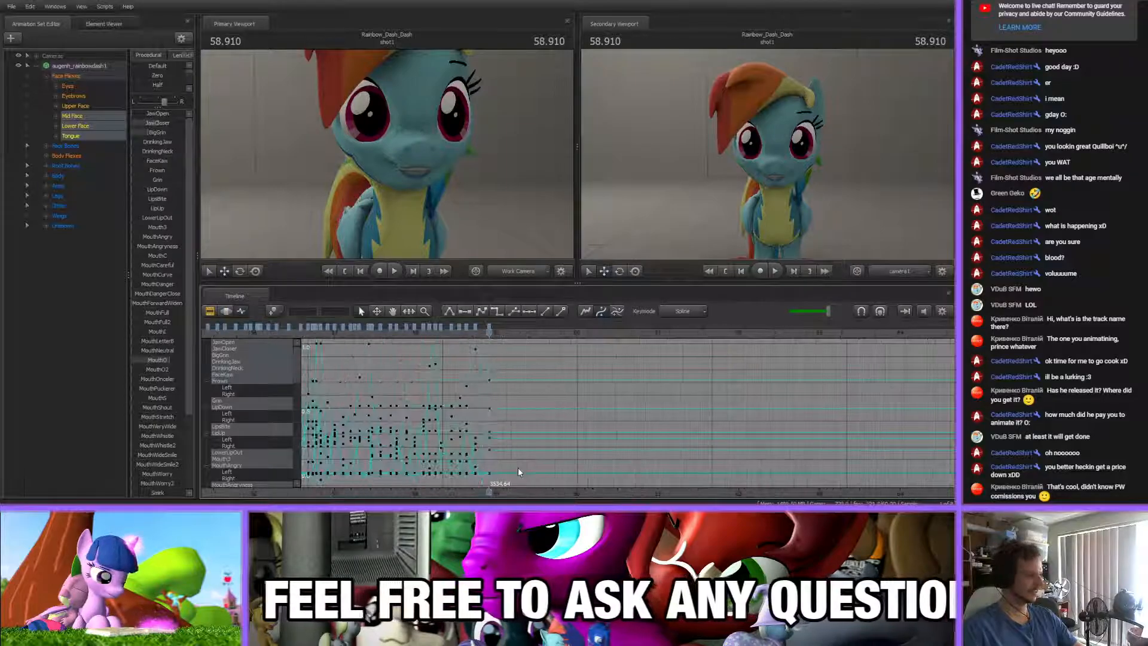
scroll(521, 472, "up", 3)
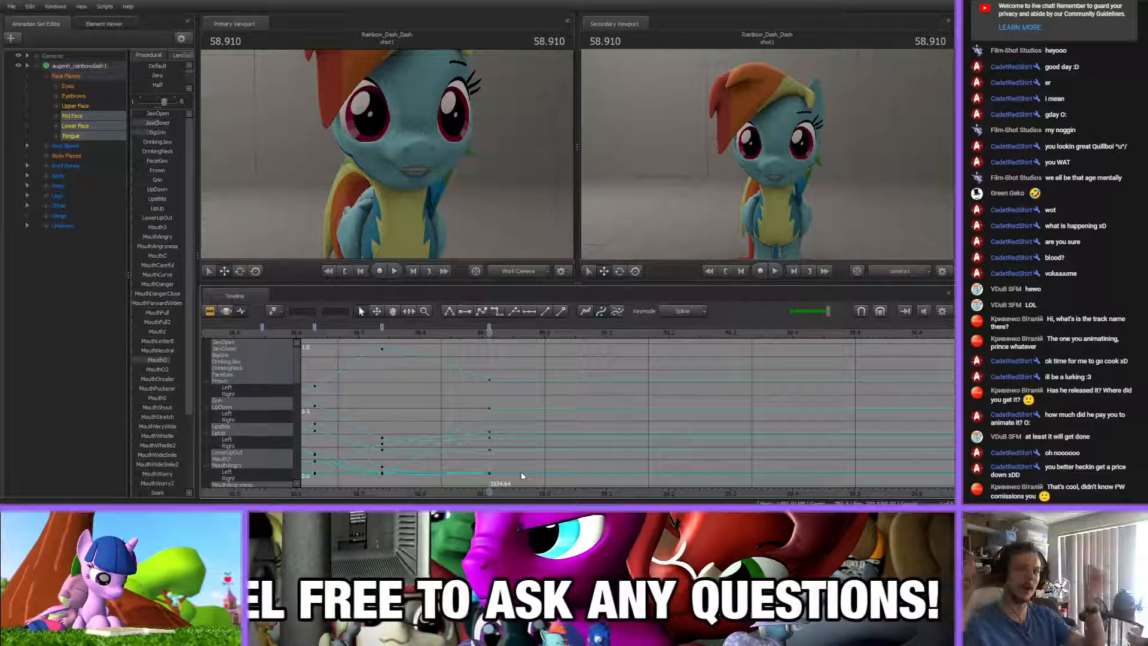
left_click(541, 380)
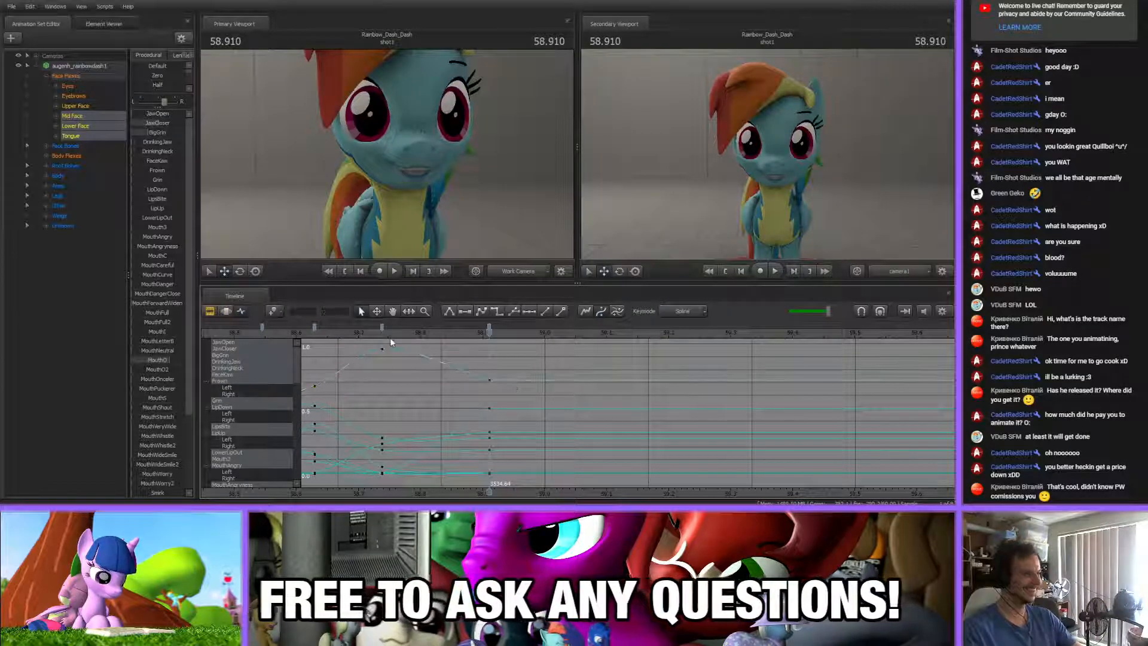
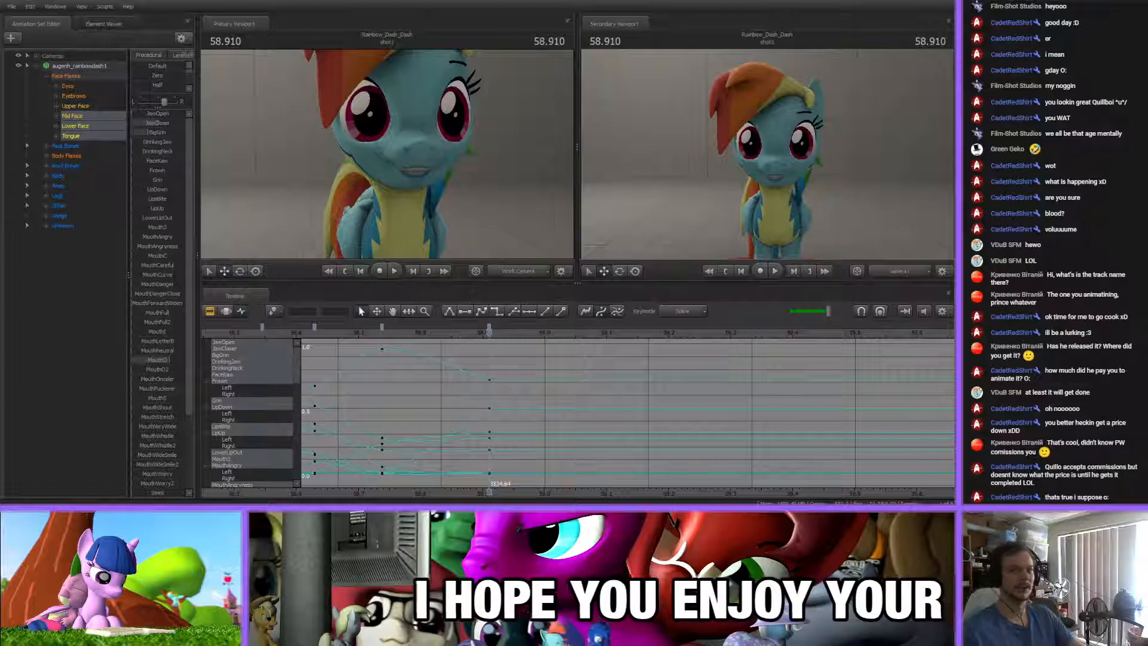
Check individual mouth keys between about 58.1 s and 58.9 s, inspecting how their curves lead into one another
scroll(462, 395, "down", 5)
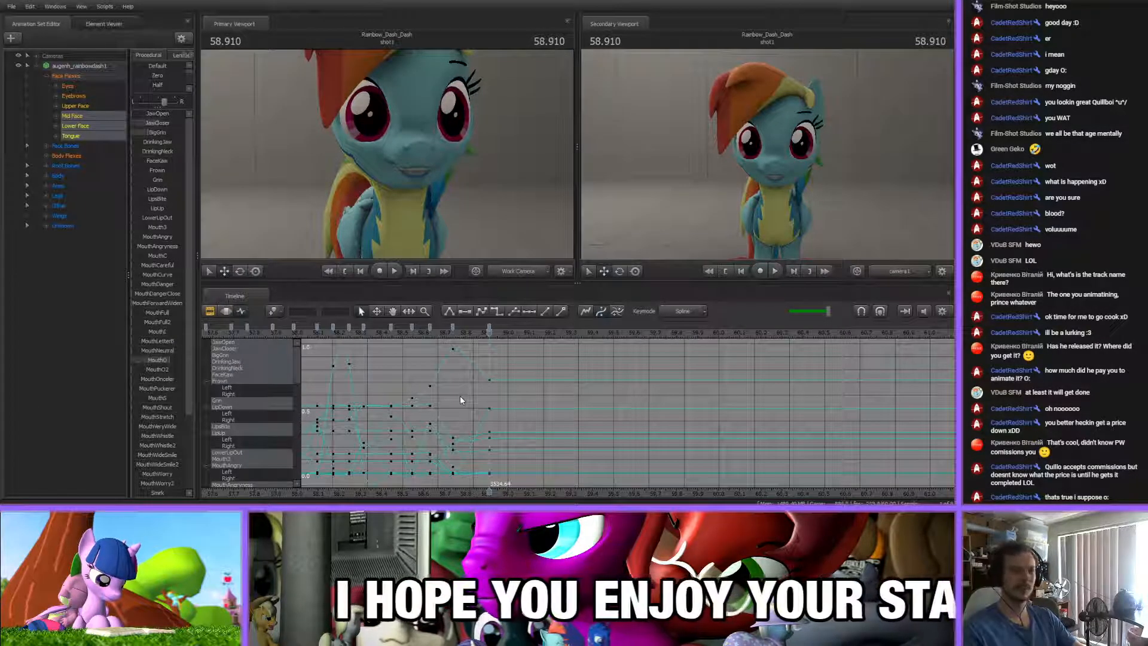
scroll(463, 392, "up", 2)
left_click(489, 328)
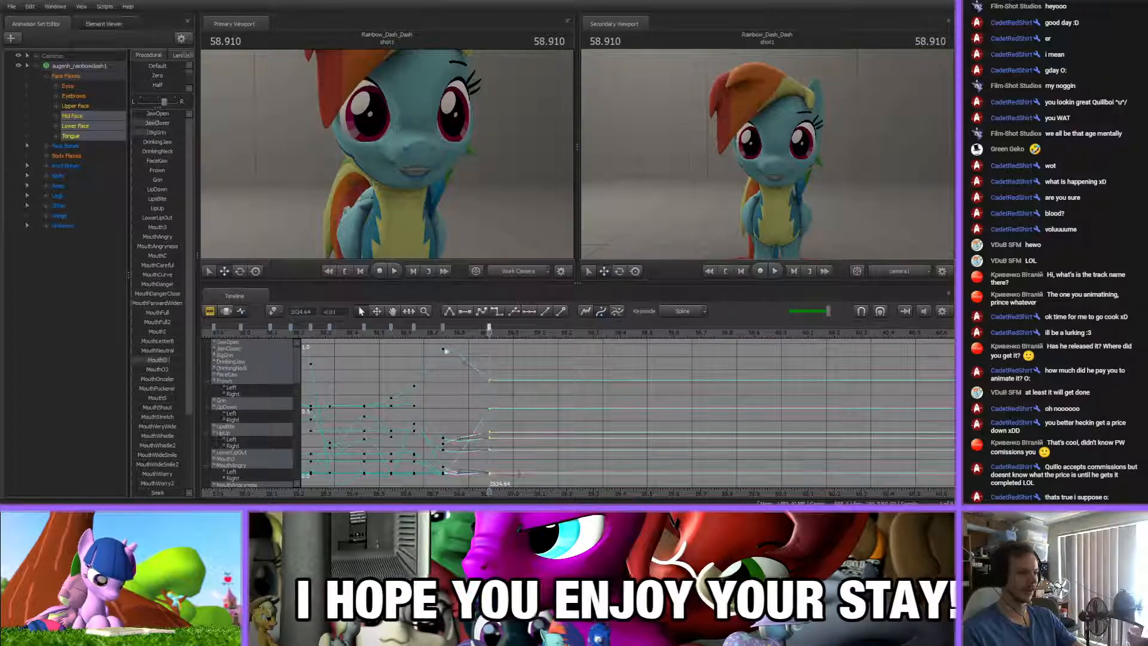
left_click(365, 328, "shift")
left_click(466, 388)
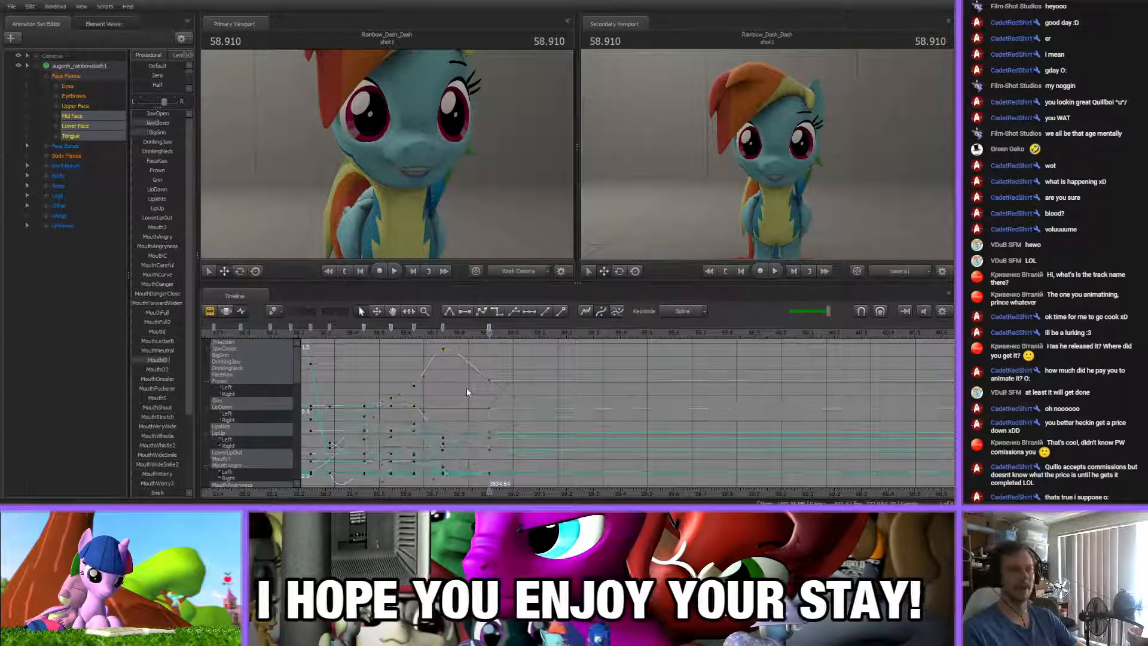
scroll(453, 482, "down", 2)
middle_click_drag(453, 482, 492, 474)
left_click(527, 328)
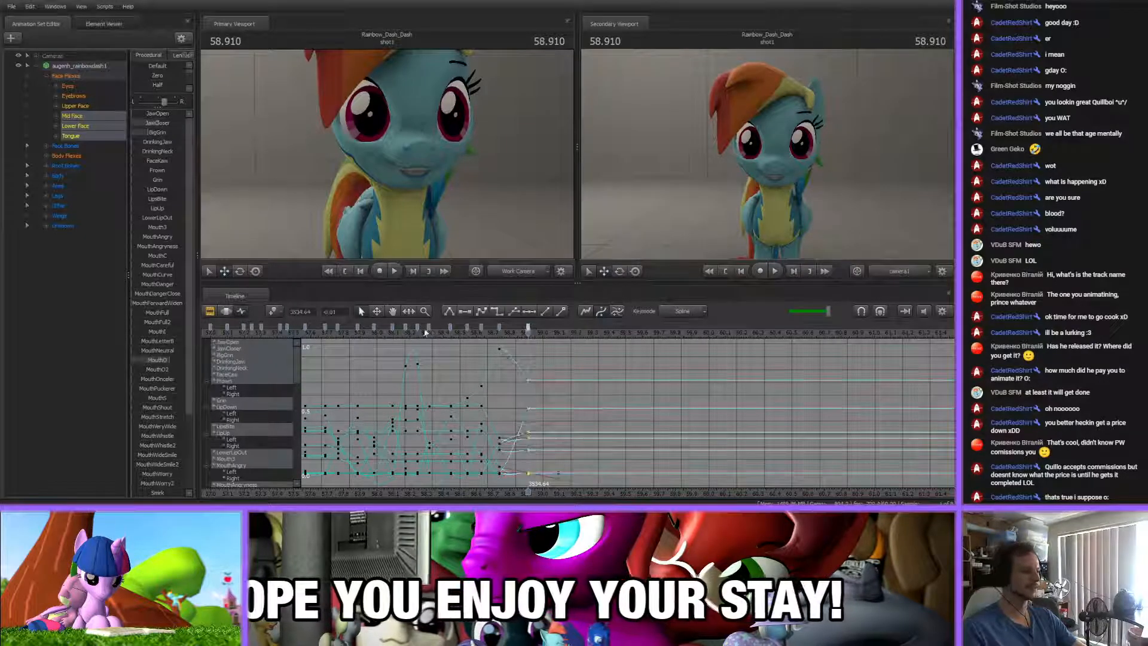
left_click(454, 357)
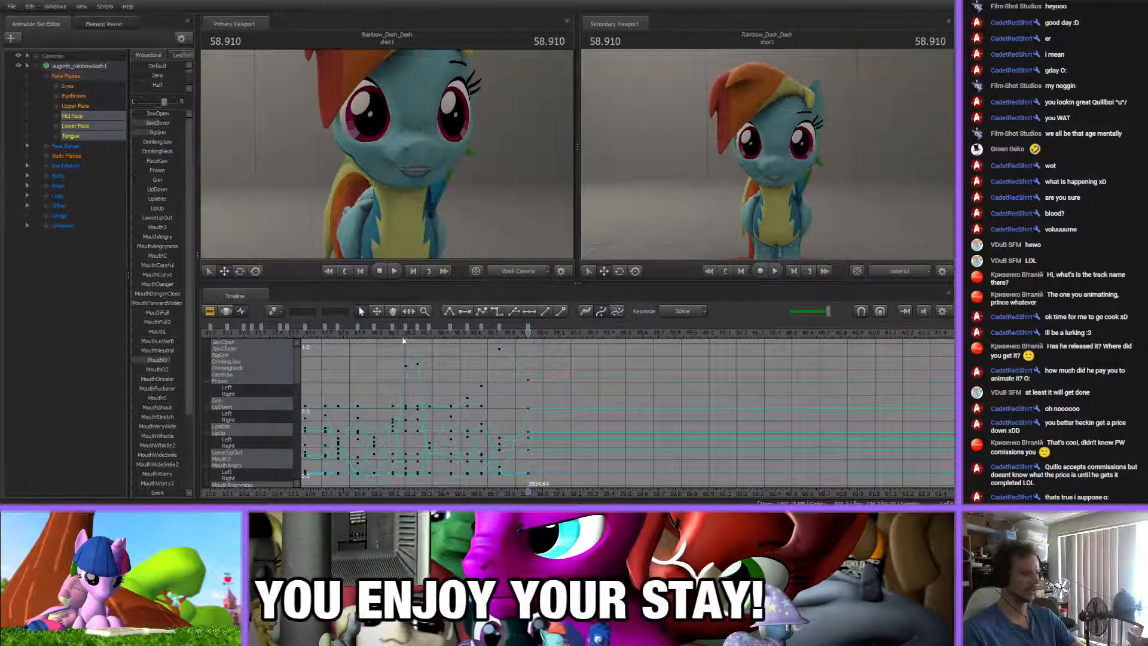
left_click(392, 328)
left_click(429, 328, "shift")
left_click(440, 356)
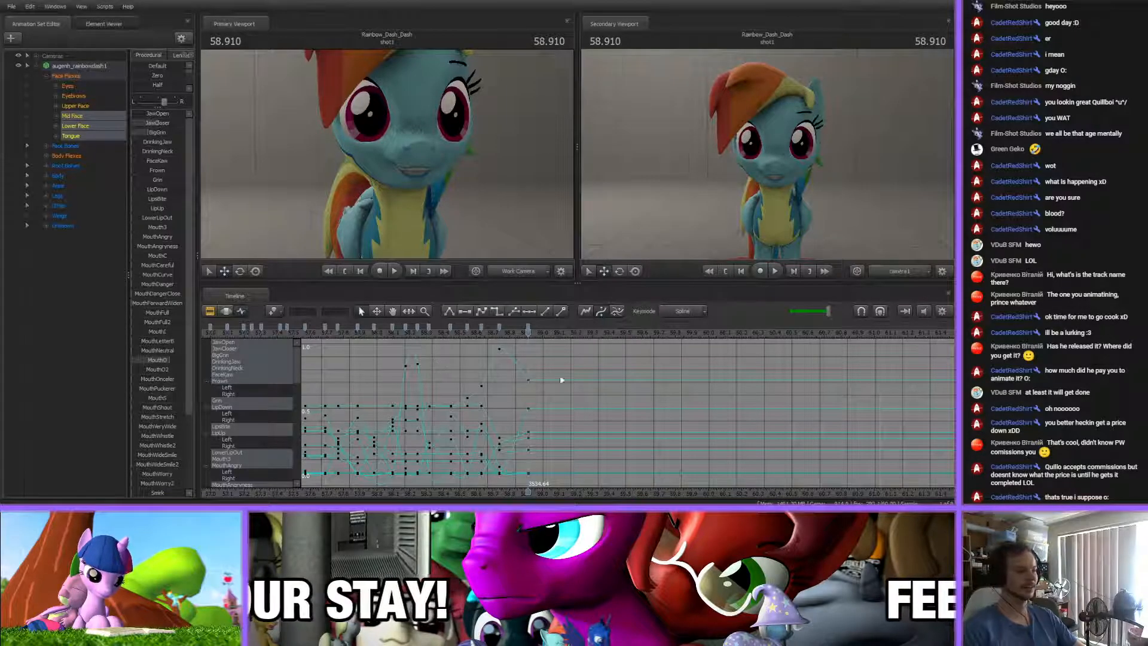
Survey how much of the whole shot already has mouth keyframes, from the close-up curves out to the full timeline
scroll(629, 376, "up", 3)
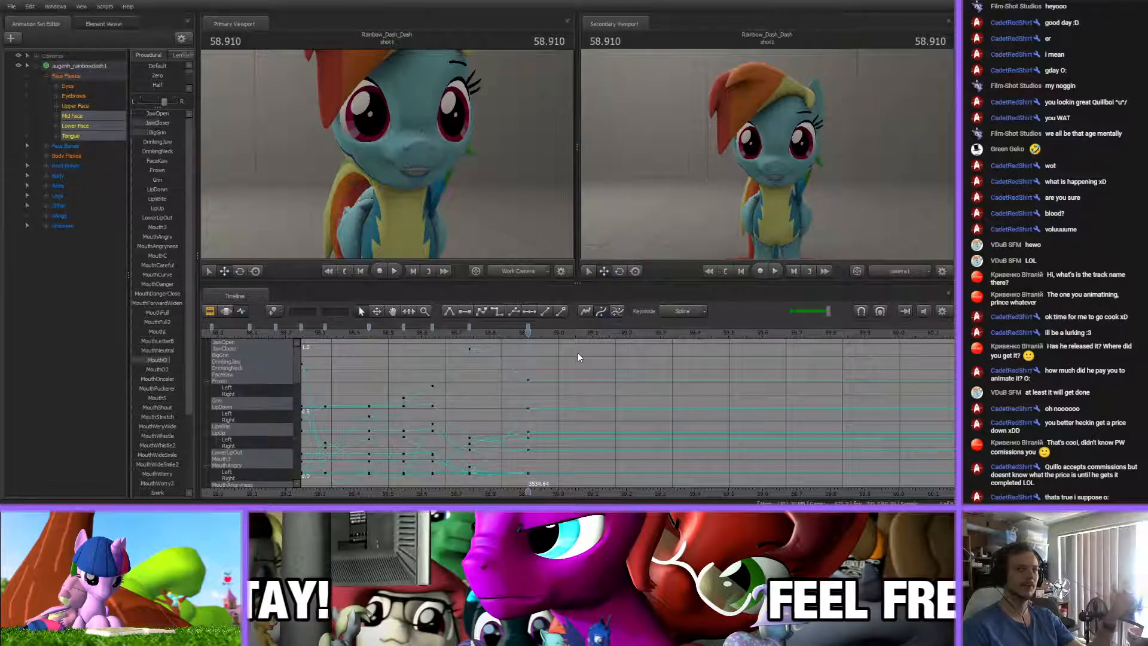
scroll(578, 353, "down", 15)
scroll(578, 357, "up", 10)
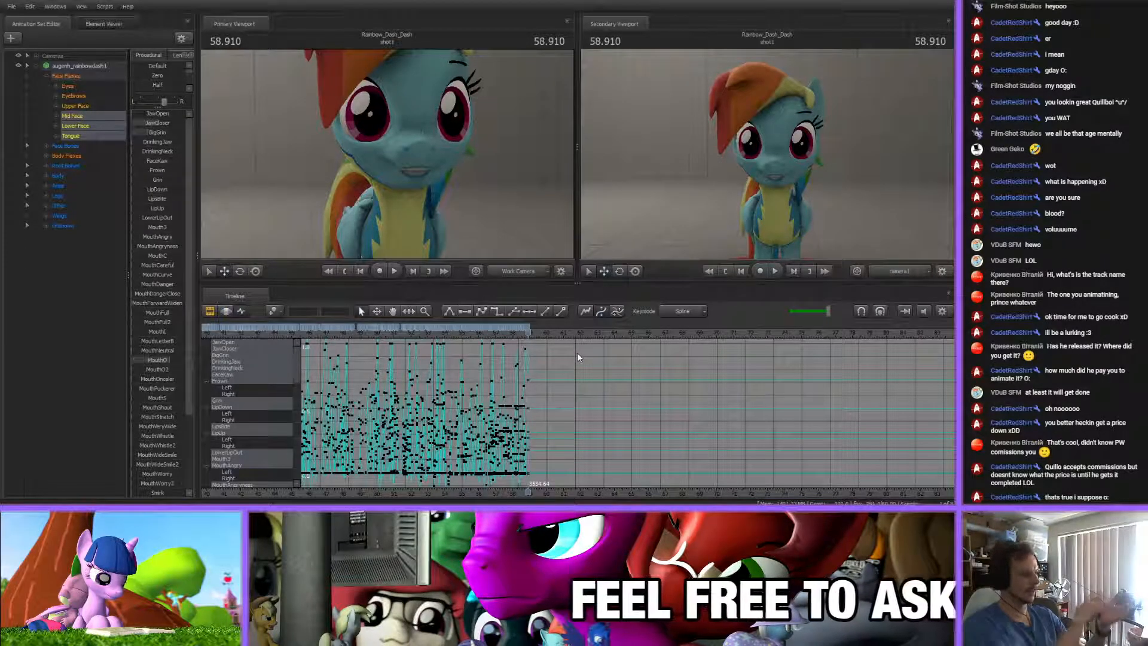
scroll(576, 354, "down", 2)
scroll(554, 441, "down", 5)
scroll(556, 455, "up", 6)
scroll(555, 459, "up", 8)
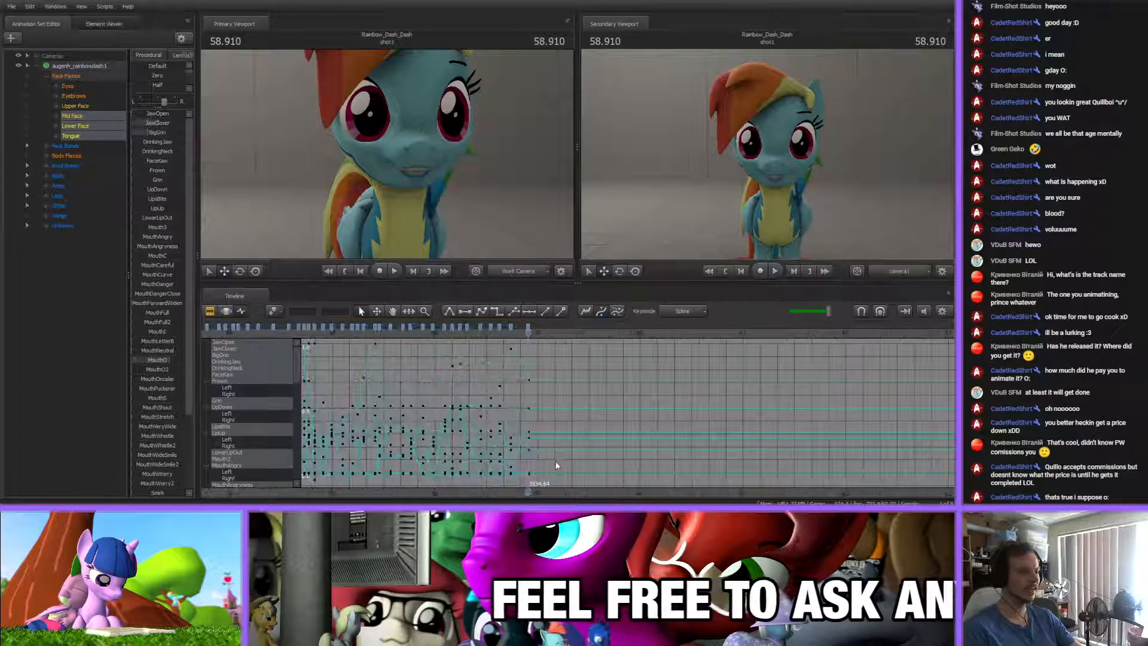
scroll(548, 437, "up", 3)
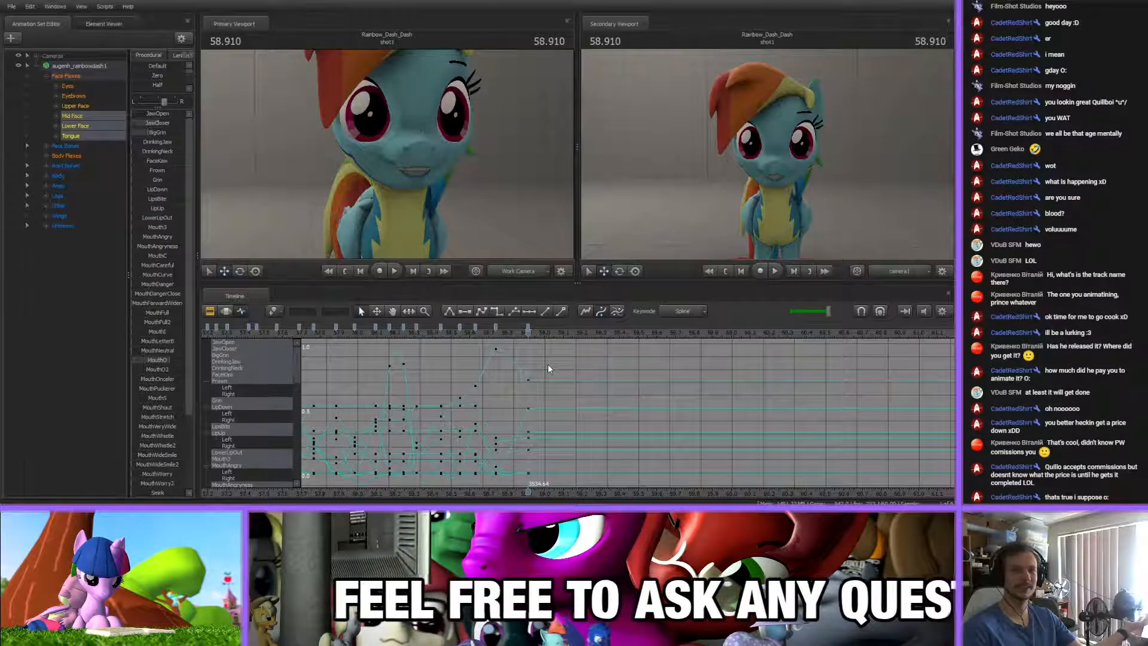
scroll(543, 419, "up", 3)
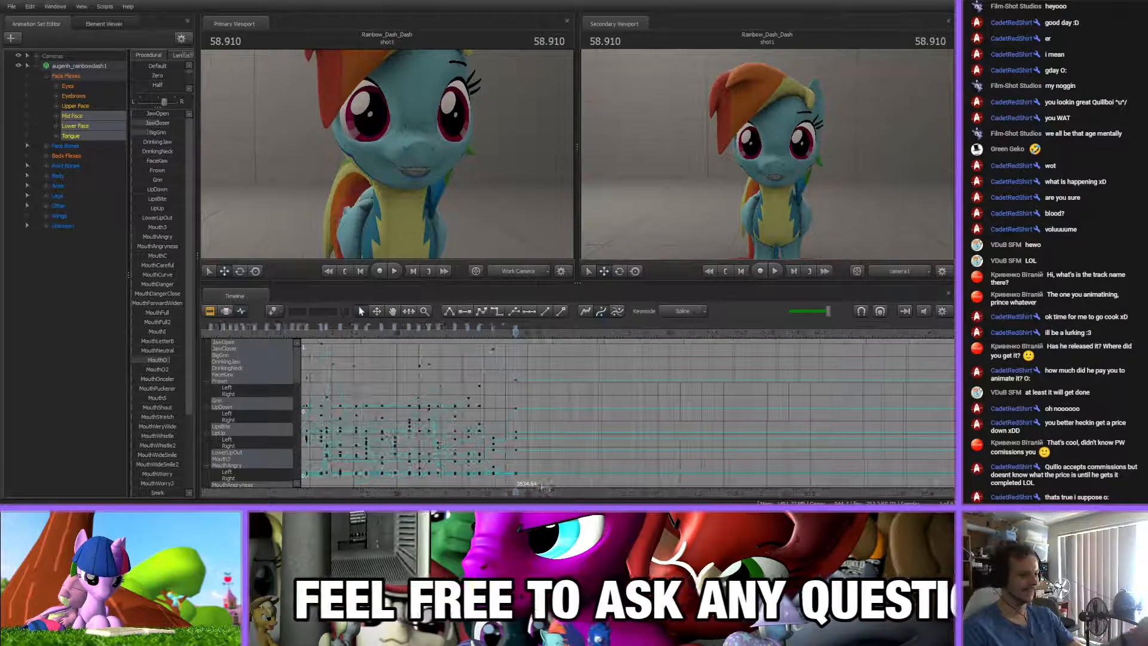
left_click(504, 328)
left_click(406, 327, "shift")
left_click(528, 350)
scroll(536, 374, "down", 10)
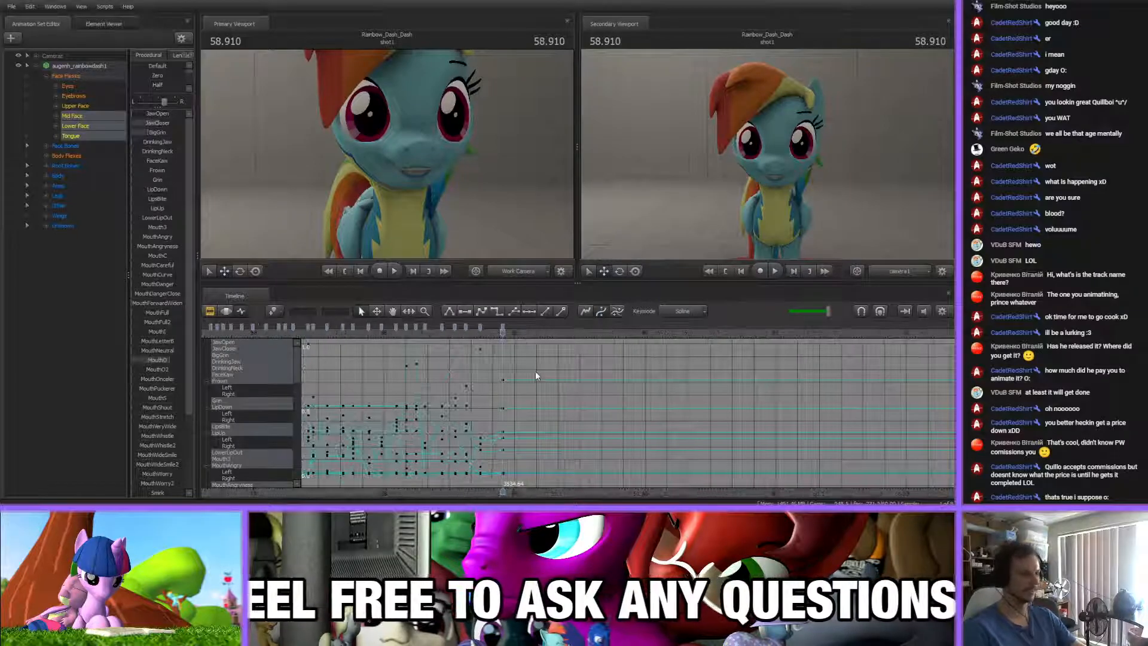
scroll(545, 375, "up", 6)
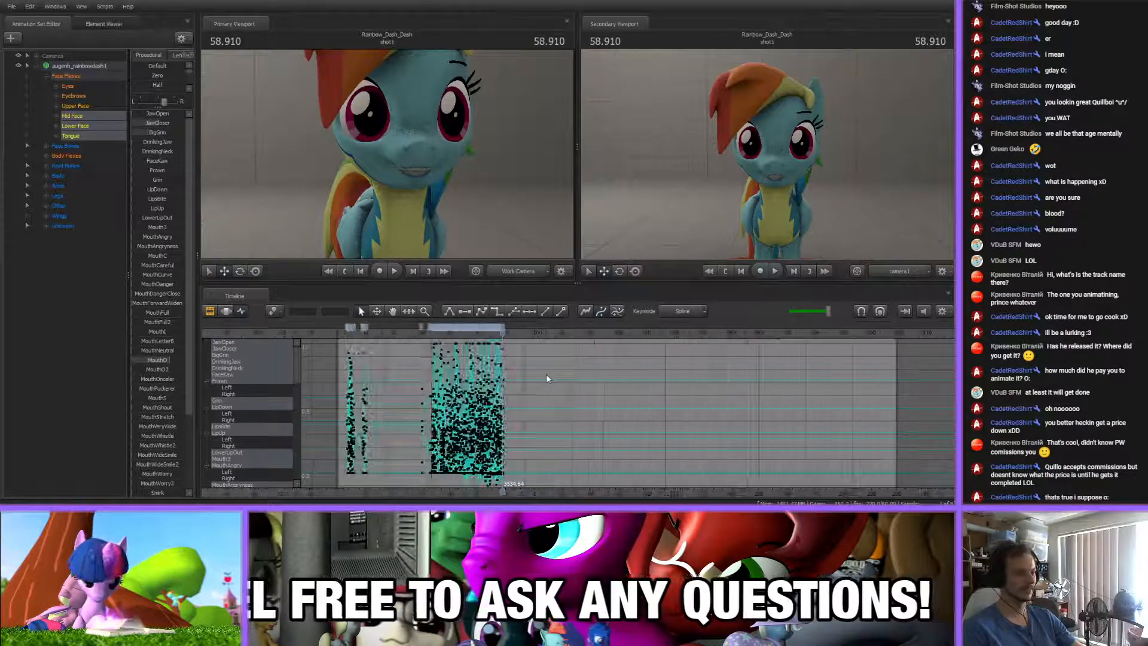
scroll(547, 375, "up", 3)
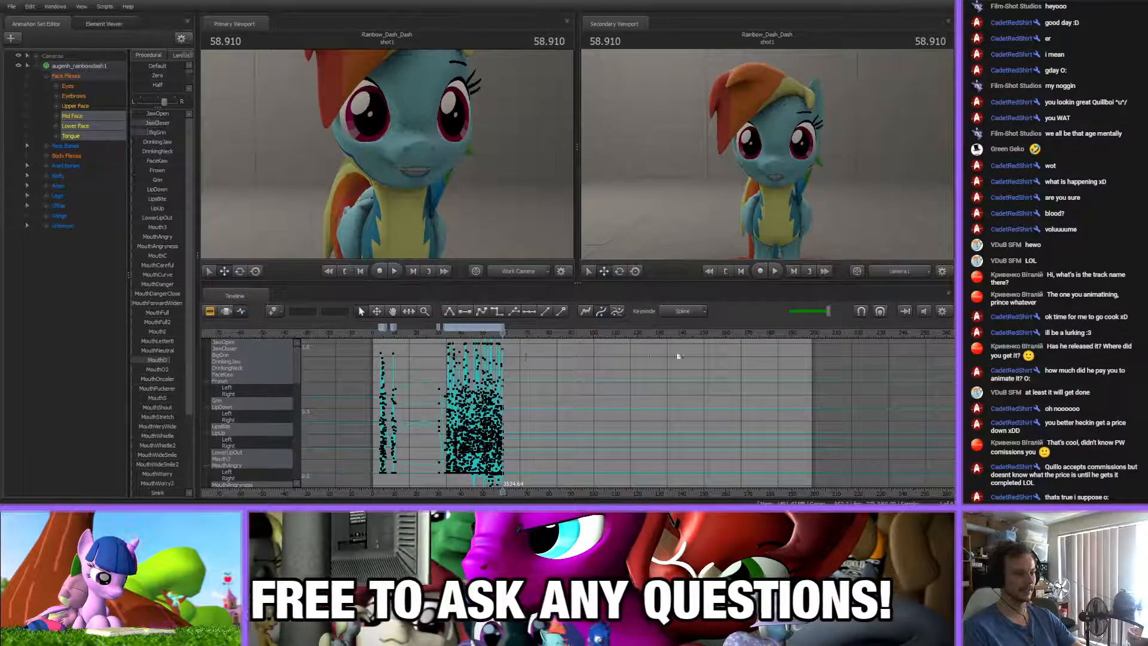
Show the shot's picture and sound clips and listen to the song at about 98.6 s
left_click(209, 312)
left_click(243, 311)
left_click(210, 312)
left_click(508, 425)
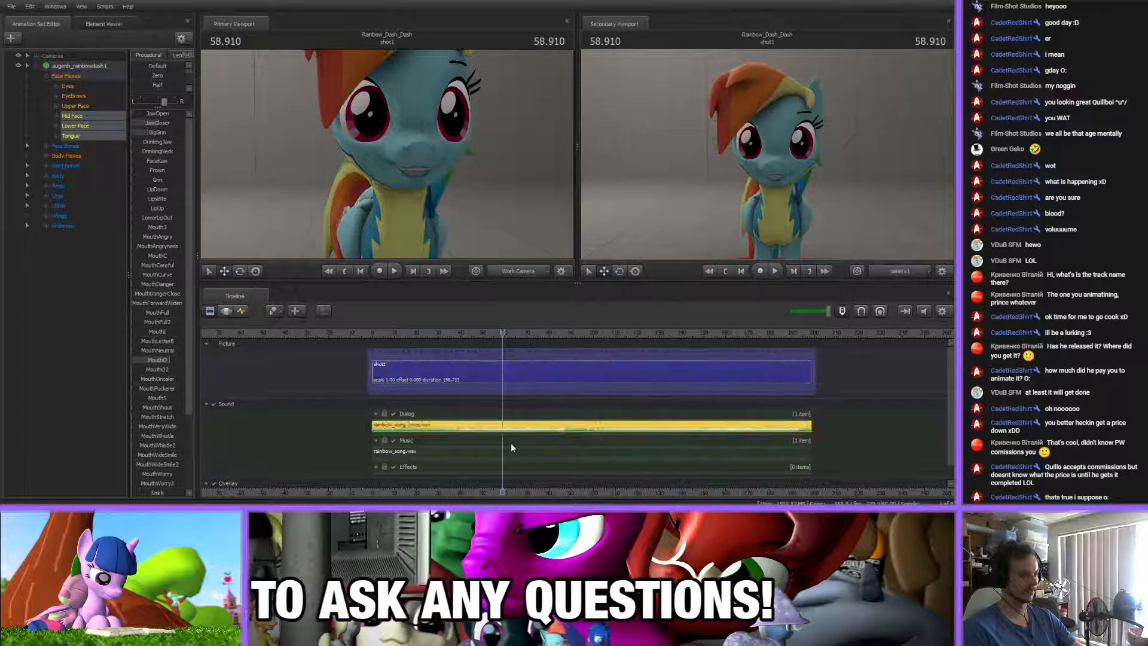
scroll(511, 443, "up", 3)
left_click_drag(498, 333, 646, 360)
key("space")
left_click(637, 354)
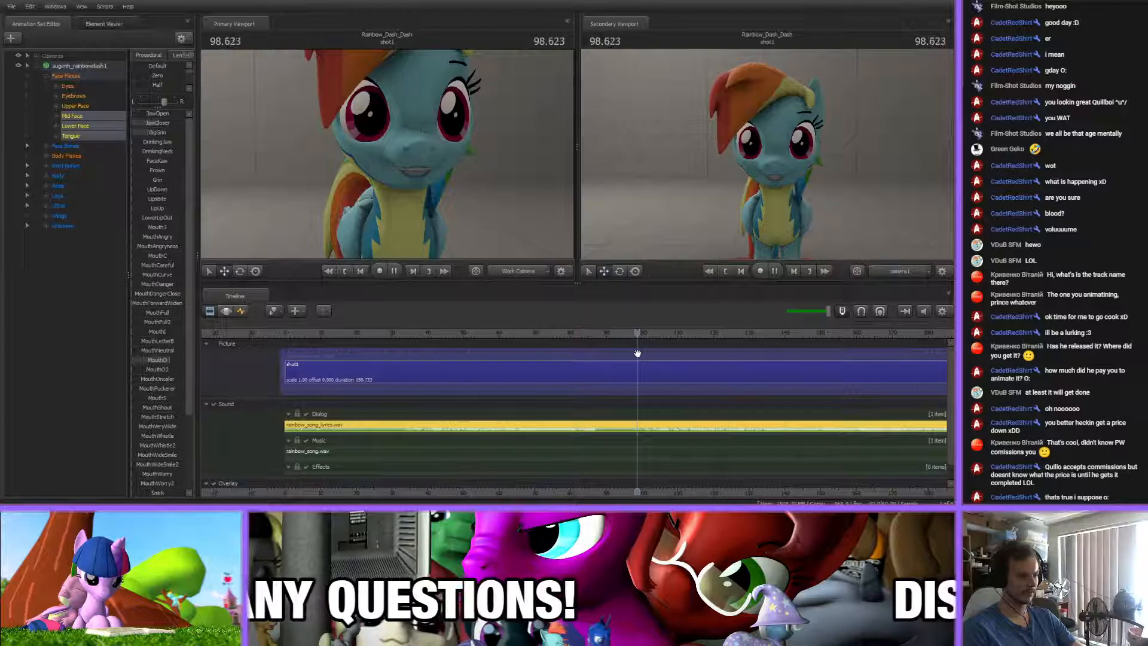
key("space")
left_click_drag(665, 498, 569, 484)
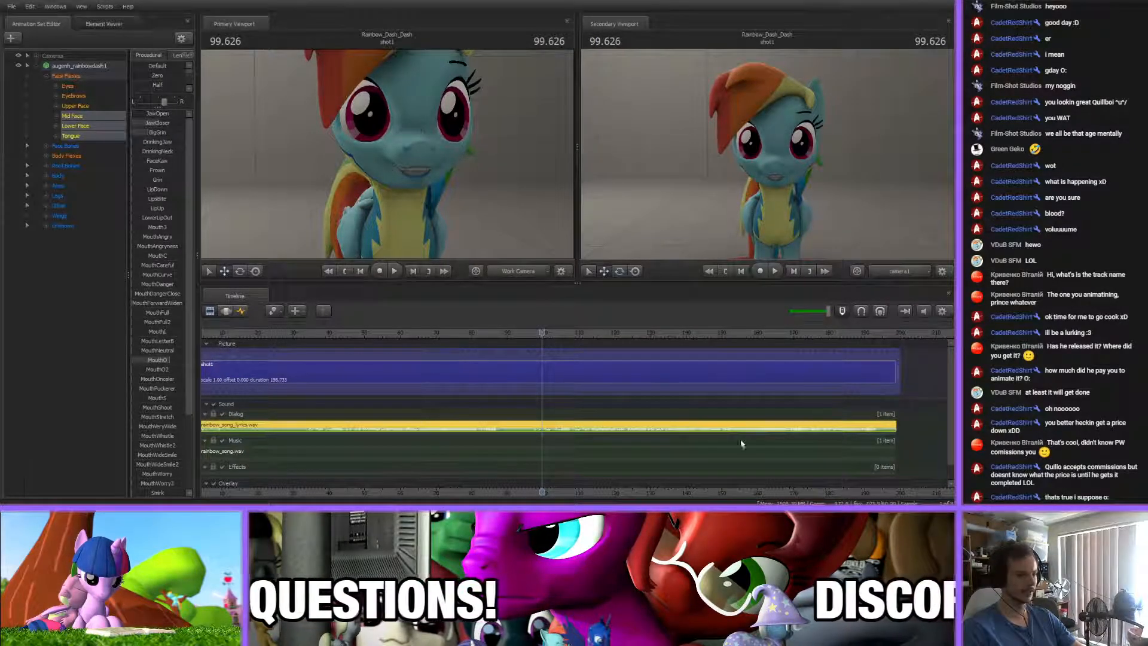
Return to the mouth flex curves and examine the last keyed section with the playhead at 59.582 s
left_click(241, 311)
scroll(497, 482, "up", 3)
middle_click_drag(498, 488, 770, 497)
scroll(770, 494, "down", 5)
scroll(694, 467, "up", 5)
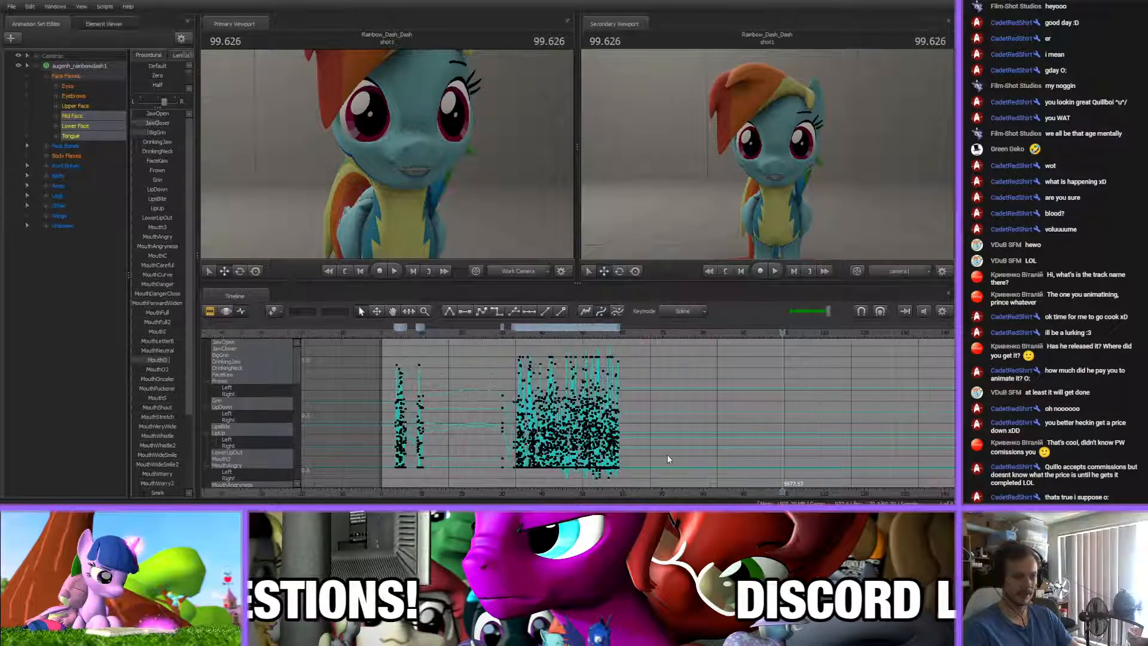
left_click(522, 333)
scroll(566, 439, "up", 5)
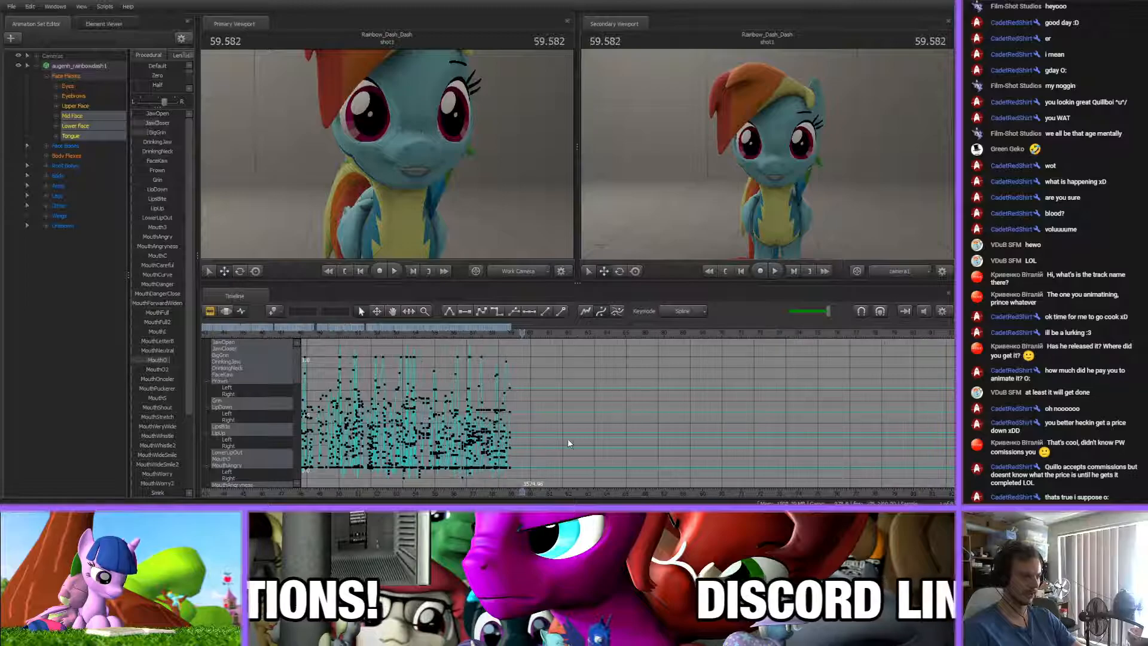
scroll(553, 436, "down", 5)
scroll(551, 435, "up", 3)
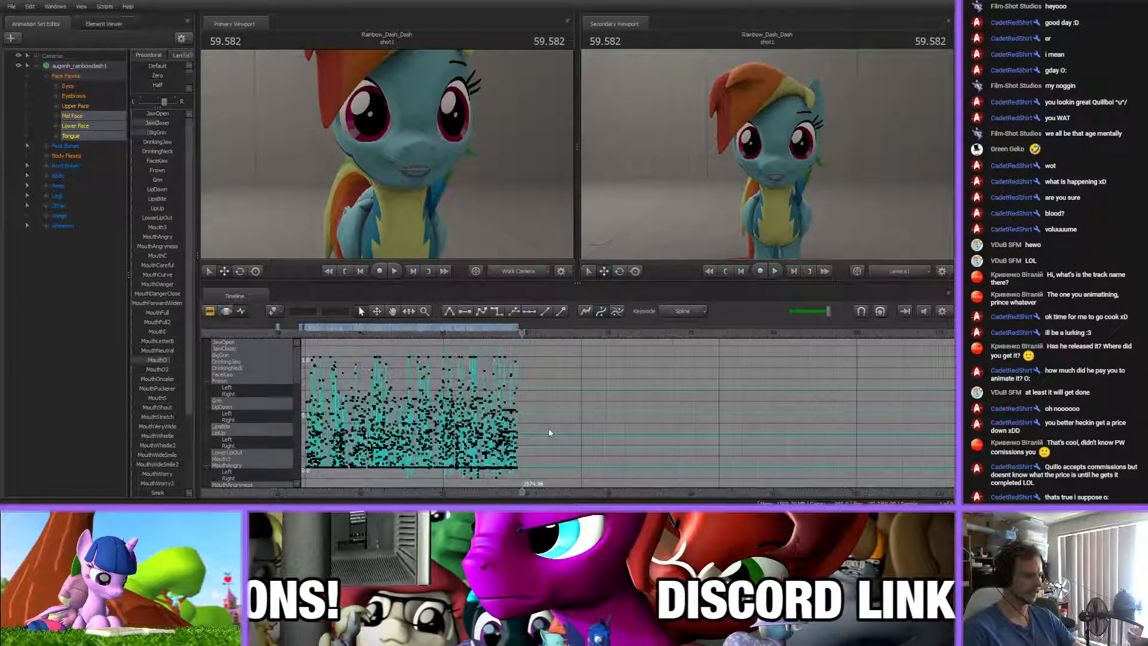
scroll(548, 474, "down", 1)
scroll(549, 475, "up", 1)
scroll(515, 473, "up", 2)
scroll(516, 476, "up", 5)
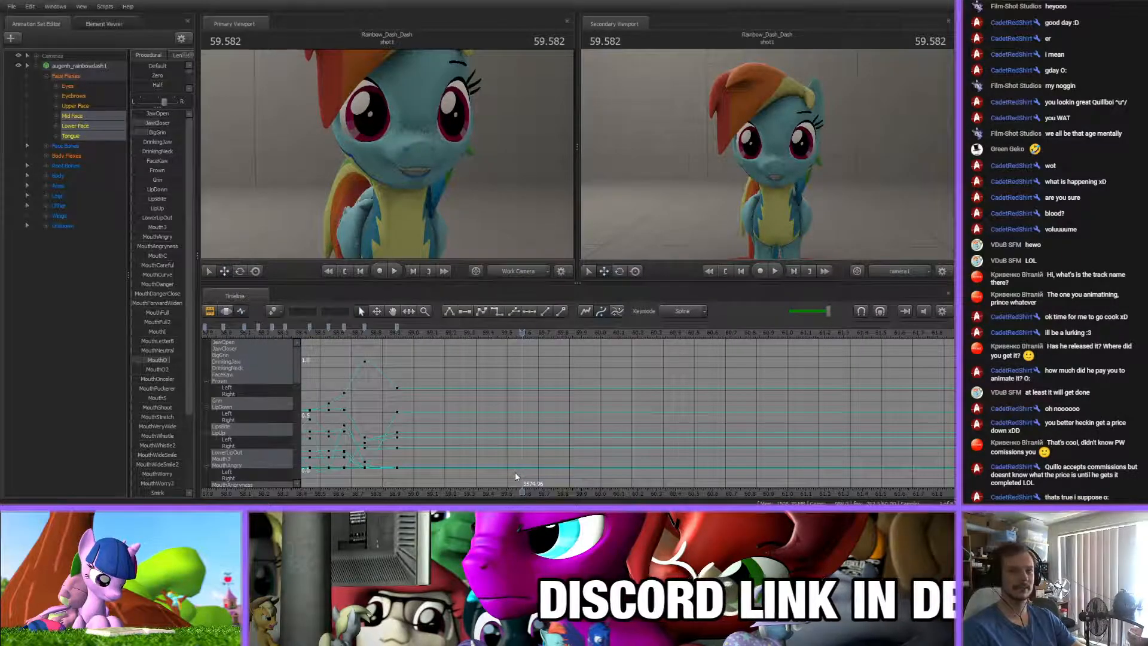
scroll(515, 476, "up", 2)
scroll(515, 476, "up", 2)
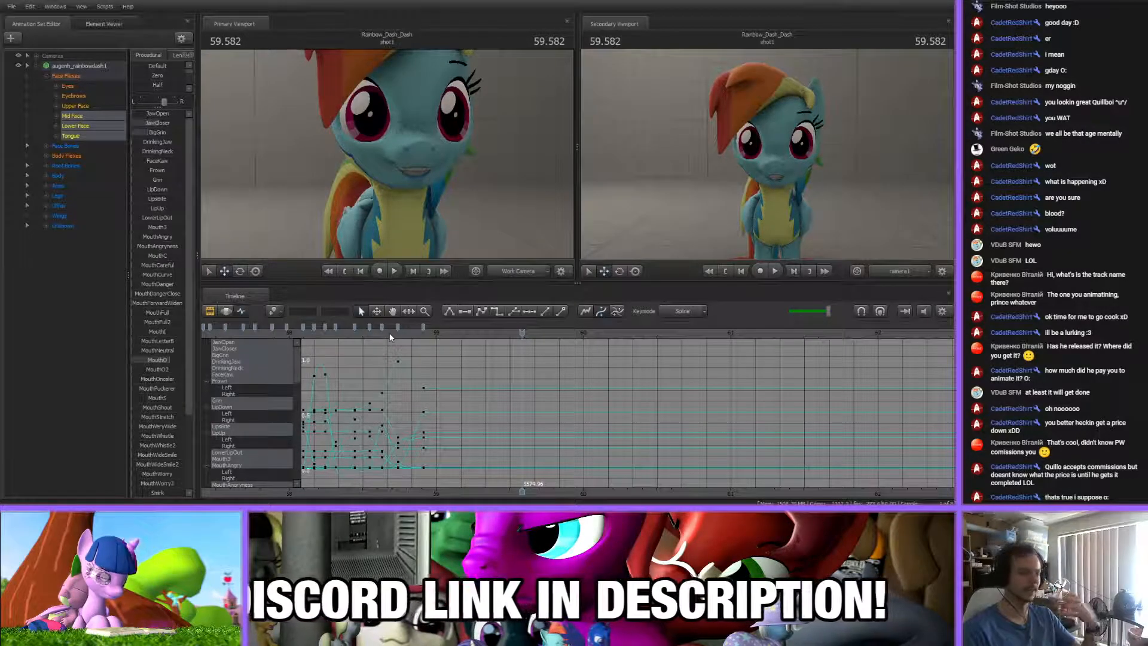
Key a more open mouth at 58.988 s by adjusting JawOpen, JawCloser and BigGrin
left_click_drag(389, 342, 439, 341)
scroll(451, 380, "up", 5)
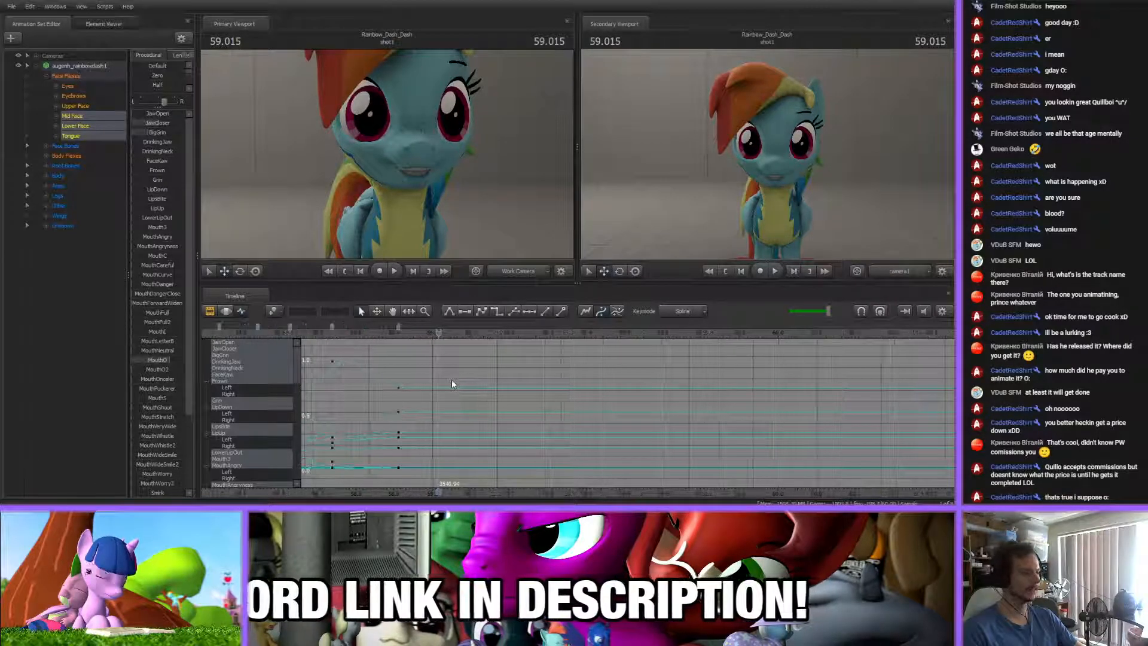
left_click_drag(398, 332, 428, 332)
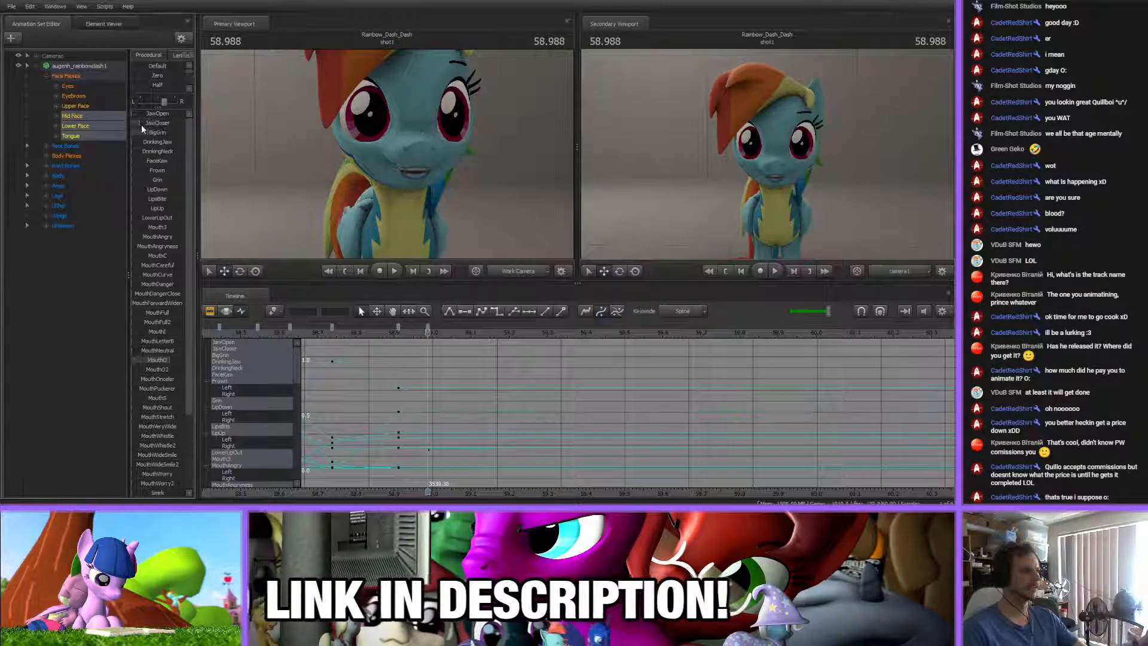
left_click_drag(151, 136, 155, 116)
left_click(487, 384)
left_click(428, 328)
left_click(458, 367)
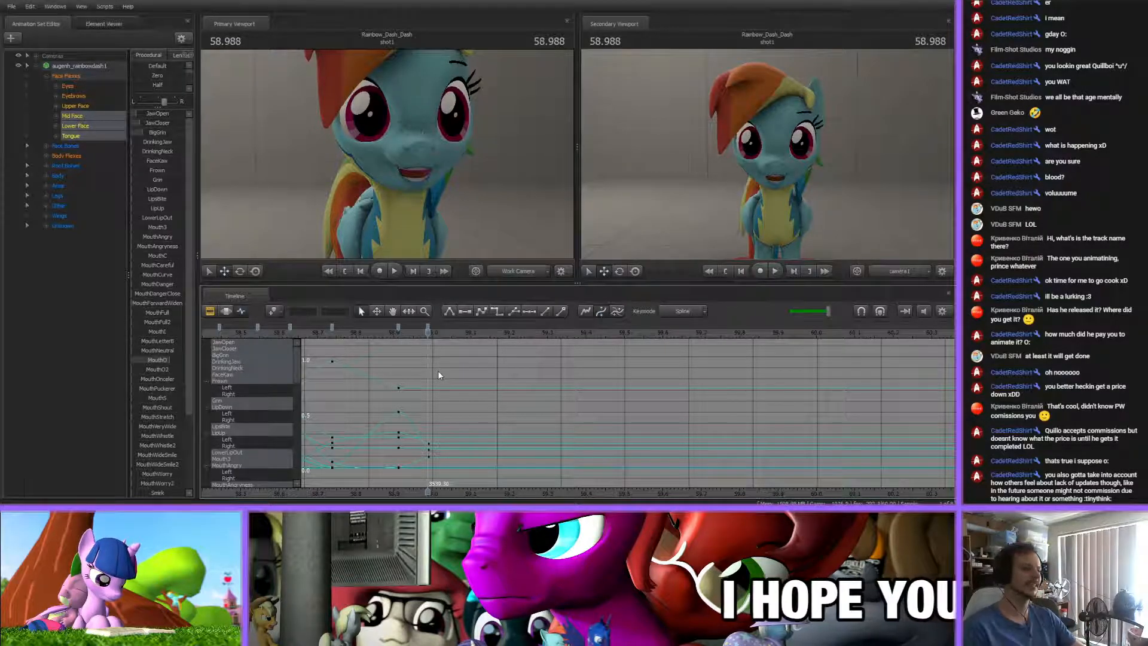
Shift the nearly closed mouth key at 58.910 s slightly later, to about 58.924 s
scroll(438, 374, "up", 2)
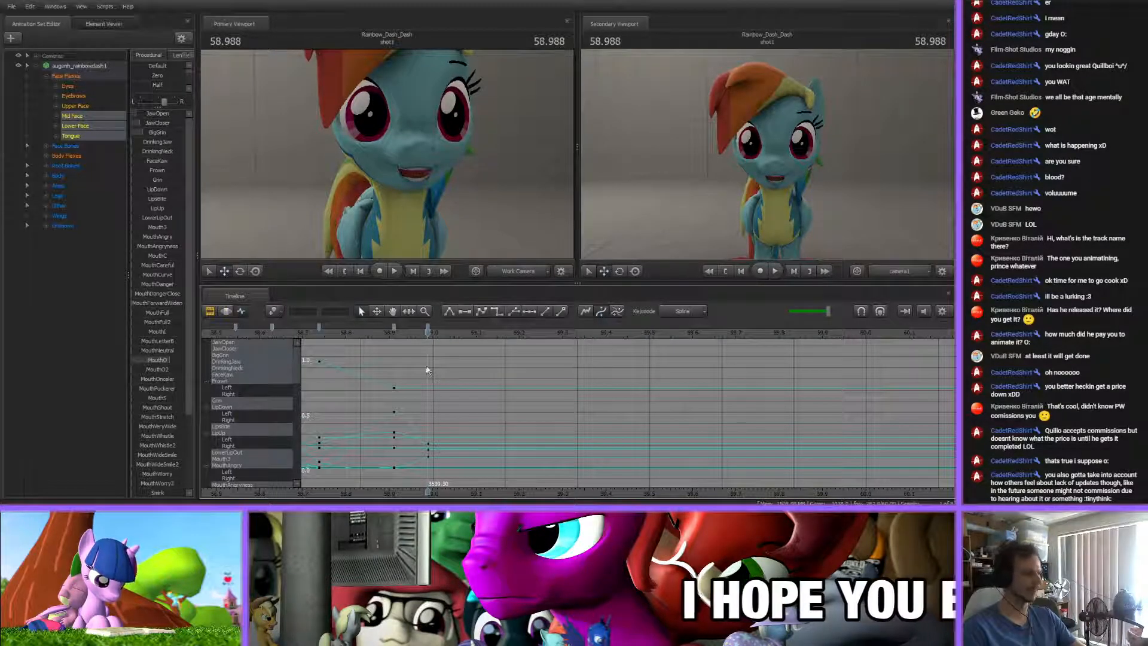
left_click(394, 331)
scroll(440, 392, "down", 2)
scroll(440, 390, "down", 1)
left_click(407, 327)
left_click(349, 327, "shift")
scroll(444, 383, "up", 4)
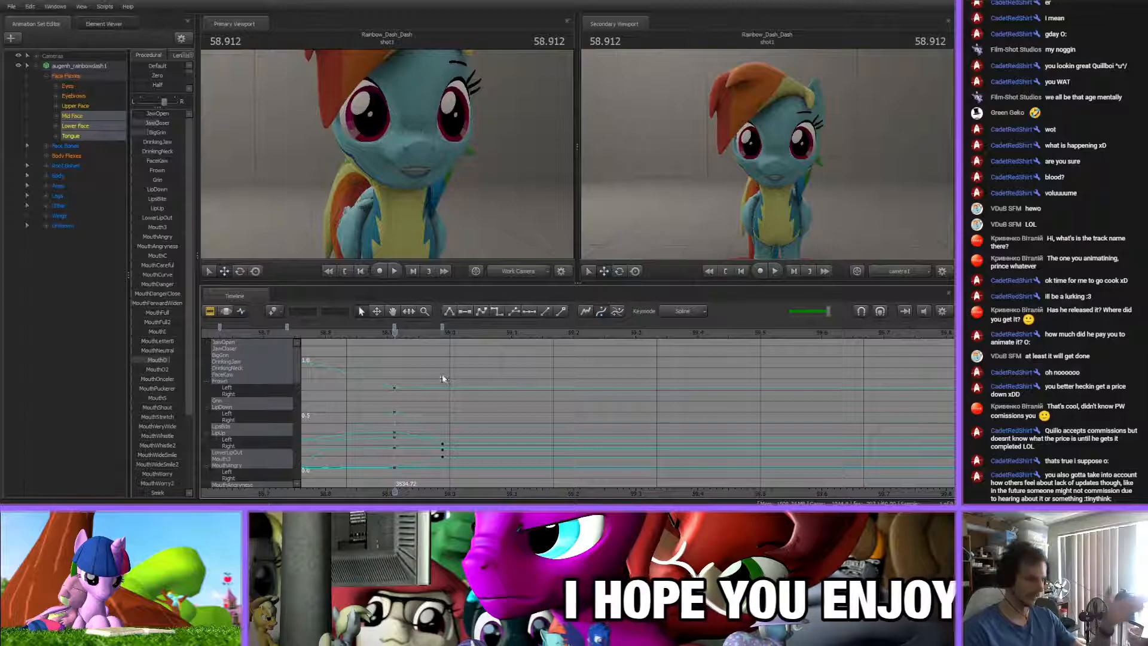
mouse_move(394, 332)
left_mouse_down()
mouse_move(548, 351)
mouse_move(393, 334)
left_mouse_up()
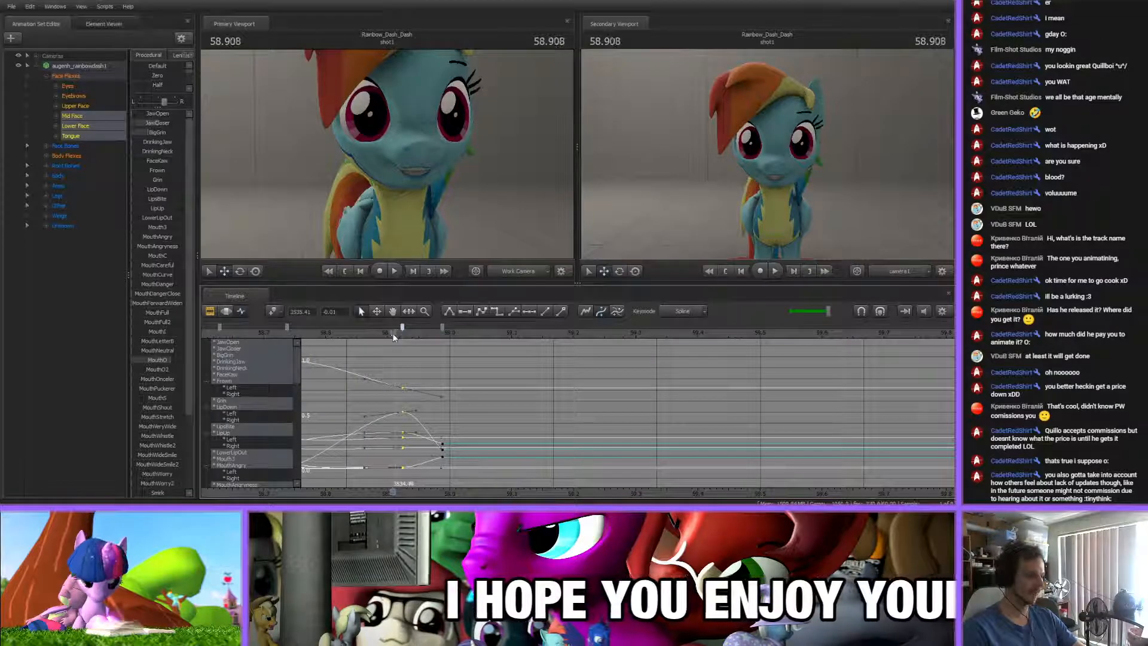
left_click(411, 382)
Add a mouth key at about 58.81 s, between the 58.737 s and 58.924 s keys
scroll(442, 472, "up", 3)
middle_click_drag(447, 494, 543, 452)
scroll(543, 451, "down", 4)
left_click_drag(510, 332, 457, 328)
key("m")
left_click(497, 357)
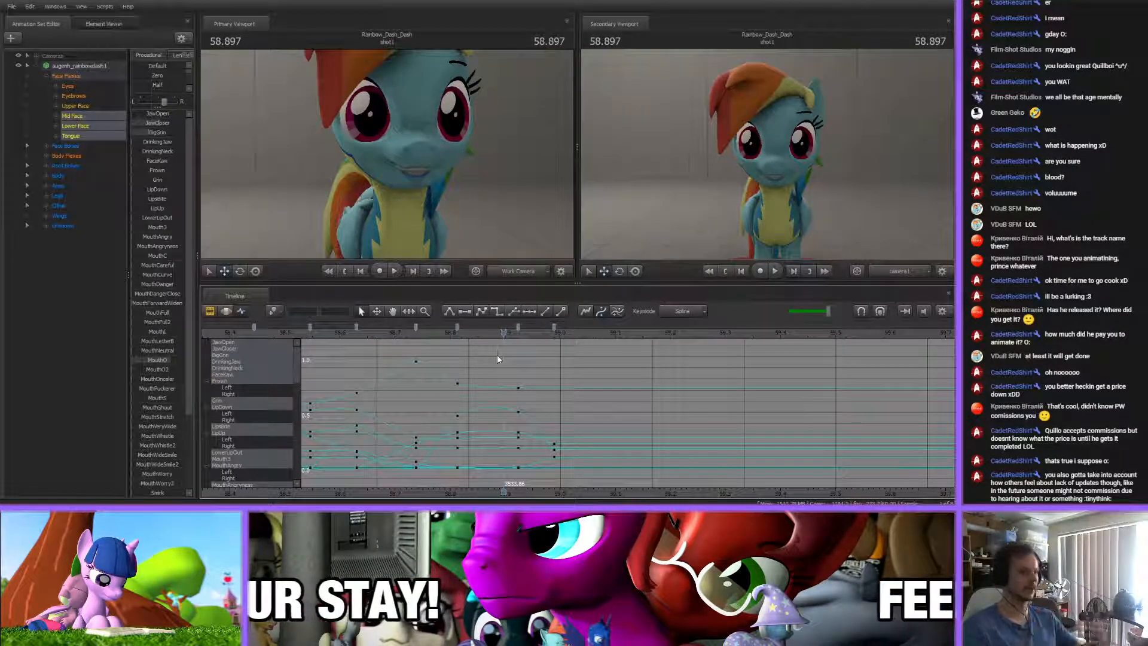
Compare the mouth poses at the 58.924 s and 58.988 s keys and undo the last keyframe change
left_click_drag(504, 333, 519, 334)
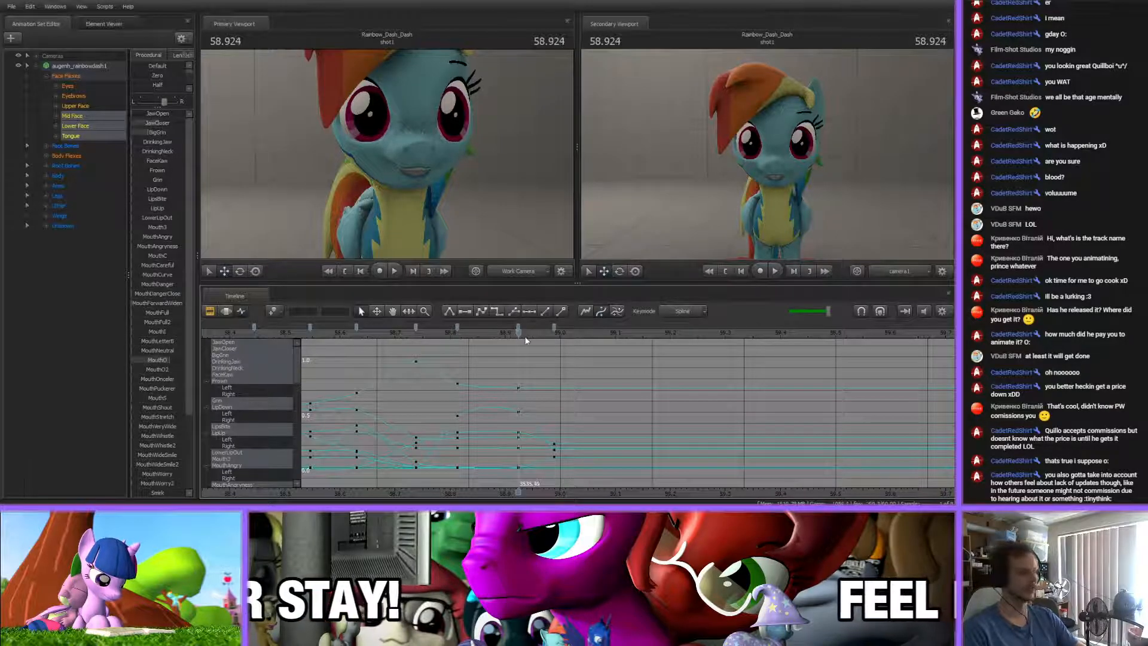
key("Down")
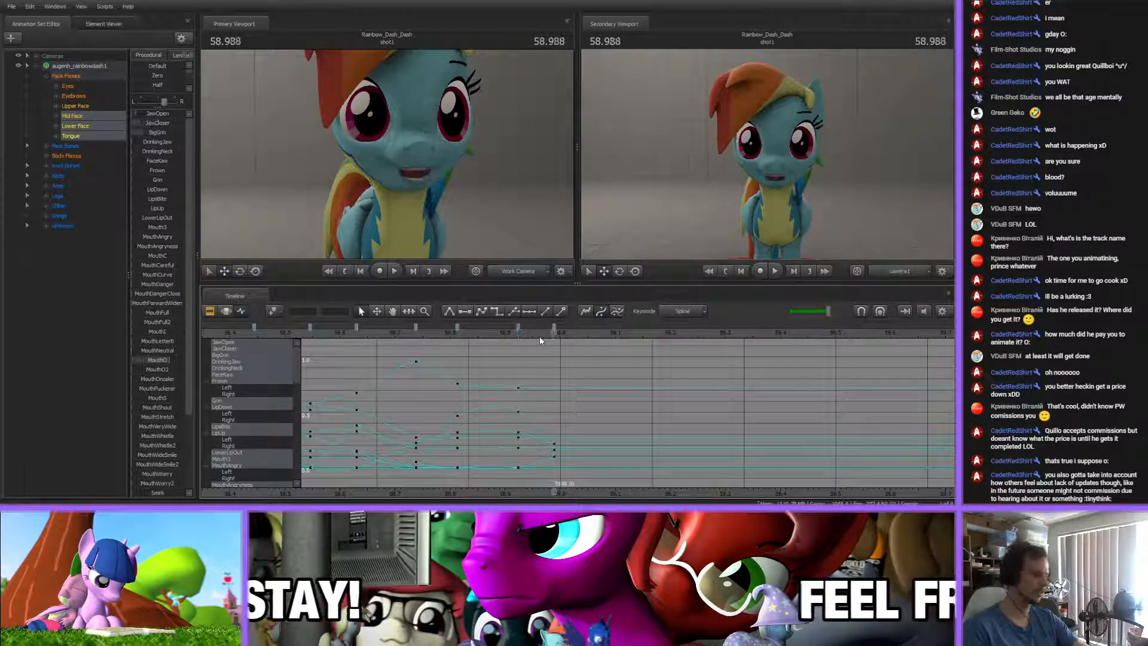
key("Left")
key("Left")
key("Left")
key("Left")
key("Left")
key("Left")
key("Left")
key("Left")
key("Left")
key("Left")
key("Left")
key("Left")
key("Left")
key("Left")
key("Left")
key("Left")
key("Left")
key("ctrl+z")
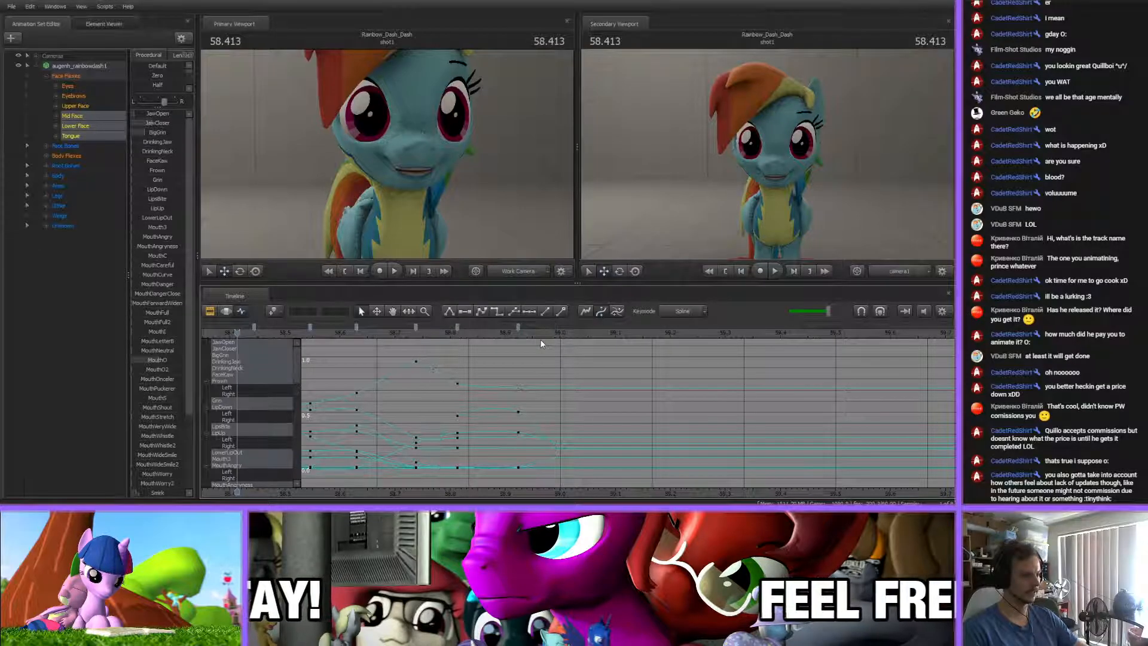
Key the open mouth pose again at 58.987 s
left_click(557, 333)
left_click(538, 331)
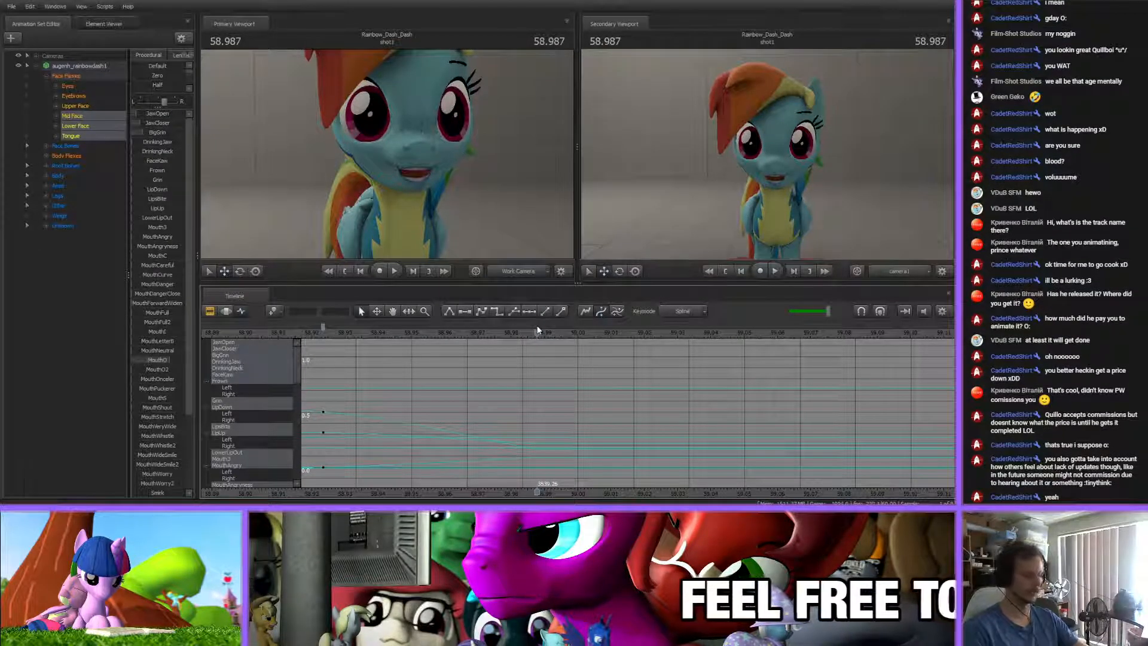
scroll(557, 369, "down", 5)
scroll(557, 370, "down", 4)
left_click(537, 328)
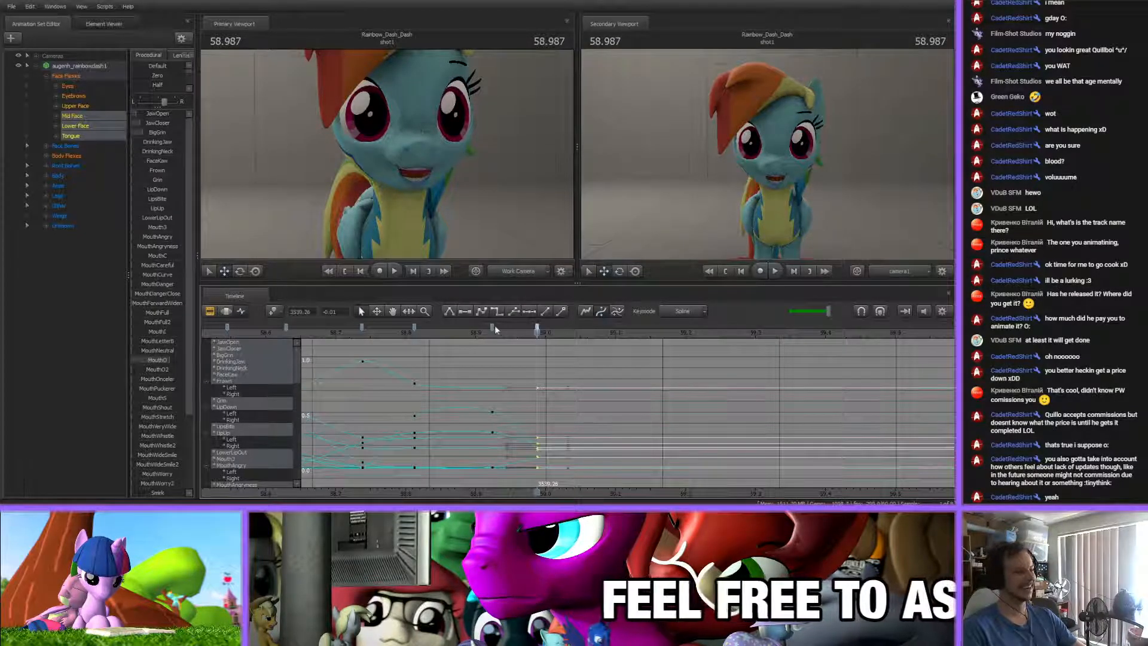
left_click(514, 352)
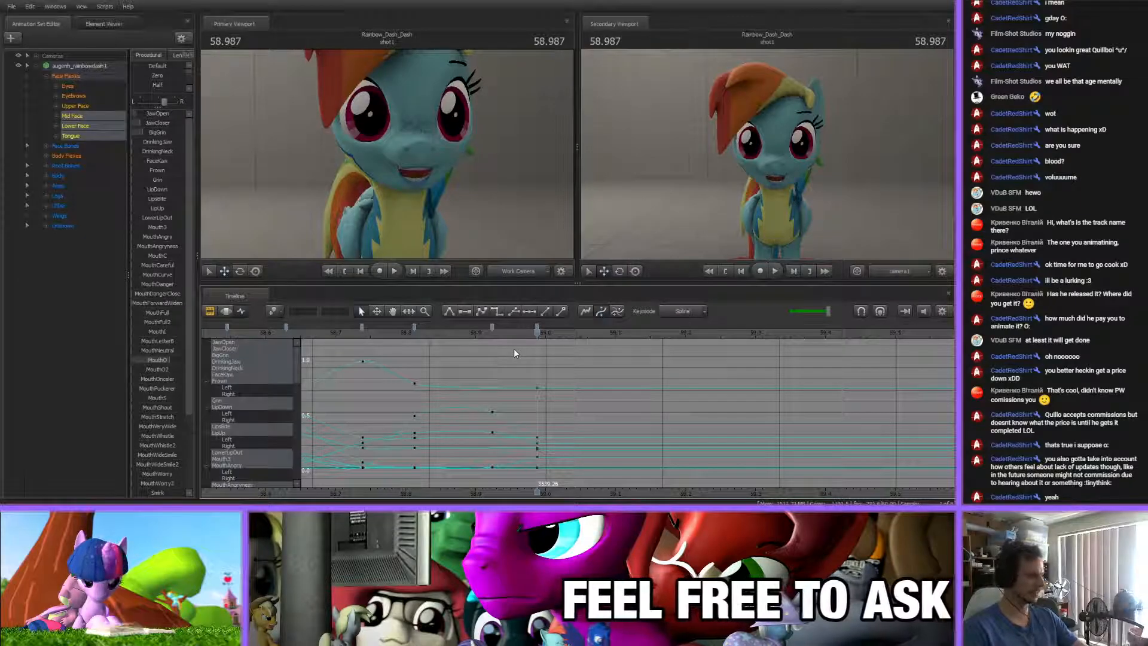
Reset the mouth flex keys along and below the zero line from about 41 s to 59 s to zero
scroll(540, 375, "up", 5)
scroll(540, 375, "up", 1)
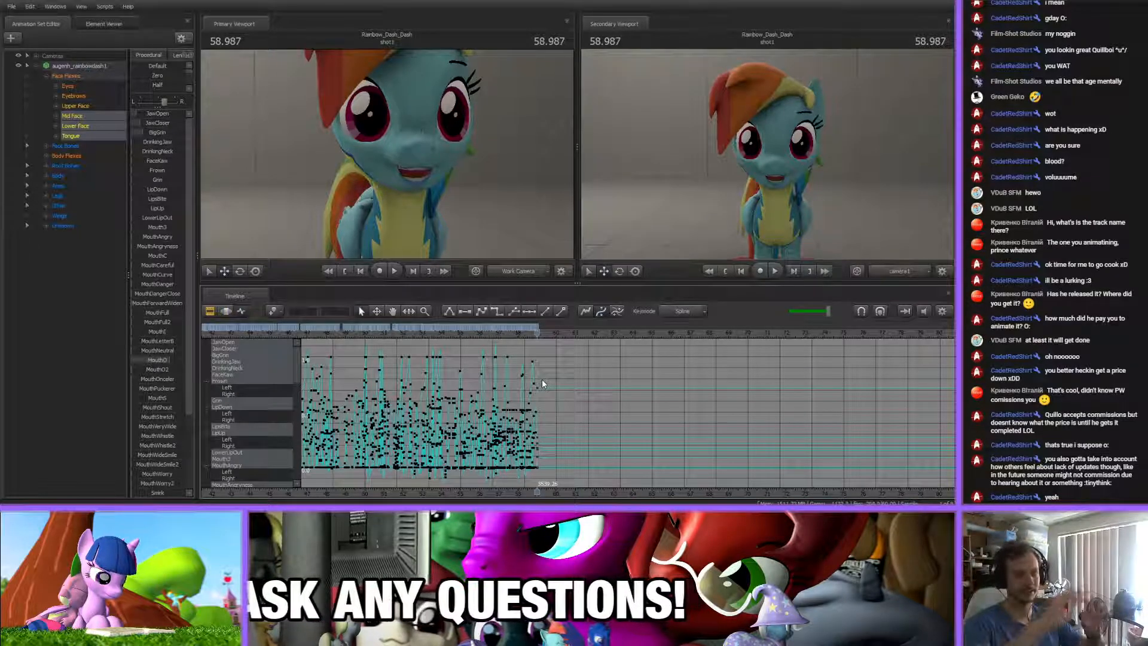
scroll(525, 432, "down", 3)
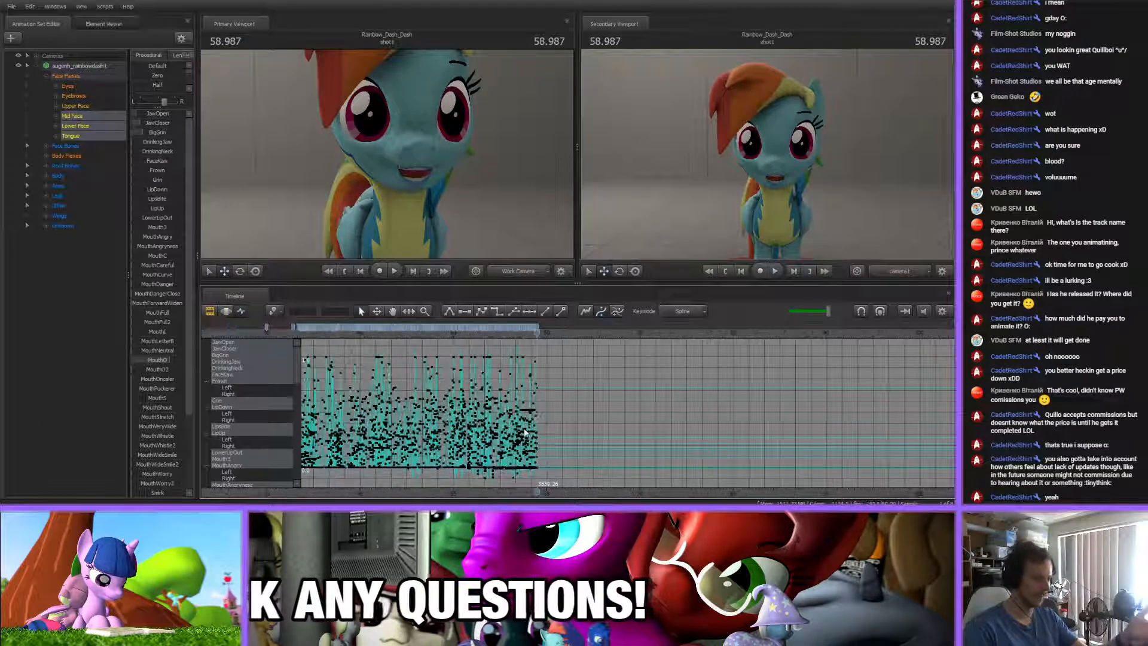
scroll(525, 432, "down", 5)
scroll(526, 432, "up", 8)
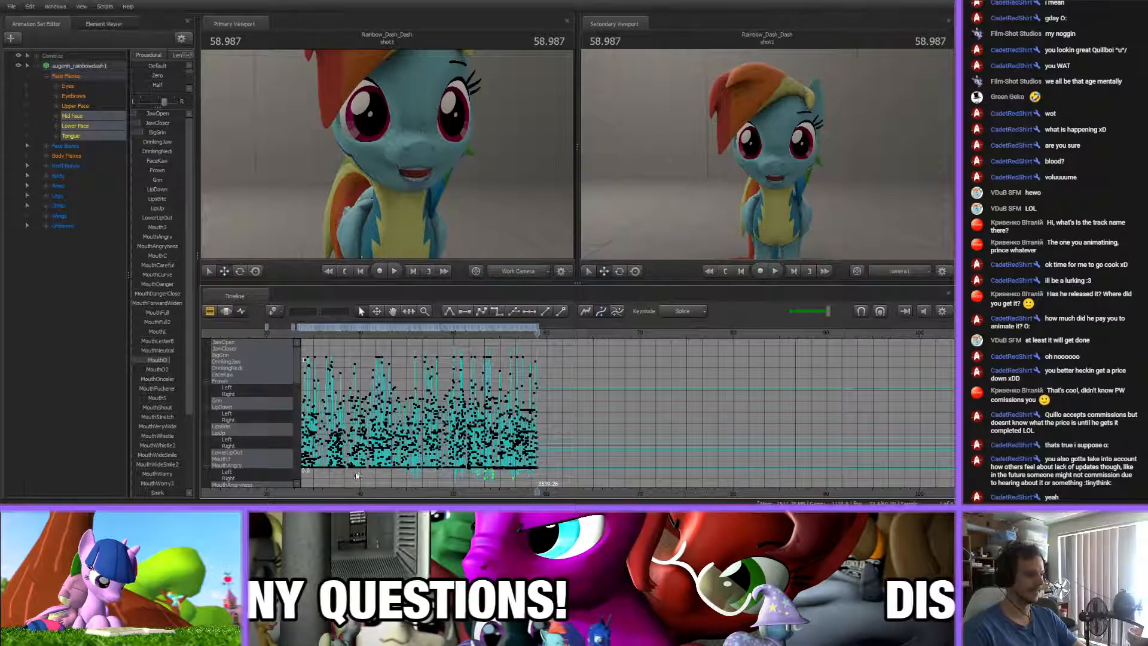
left_click_drag(368, 468, 578, 442)
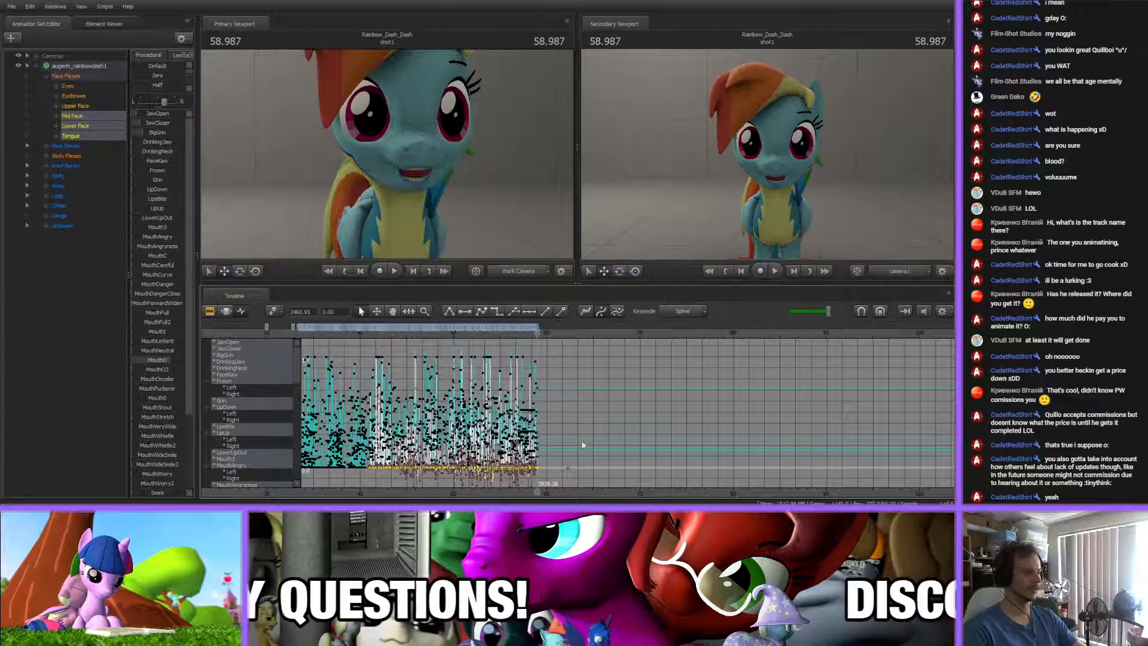
scroll(589, 446, "up", 4)
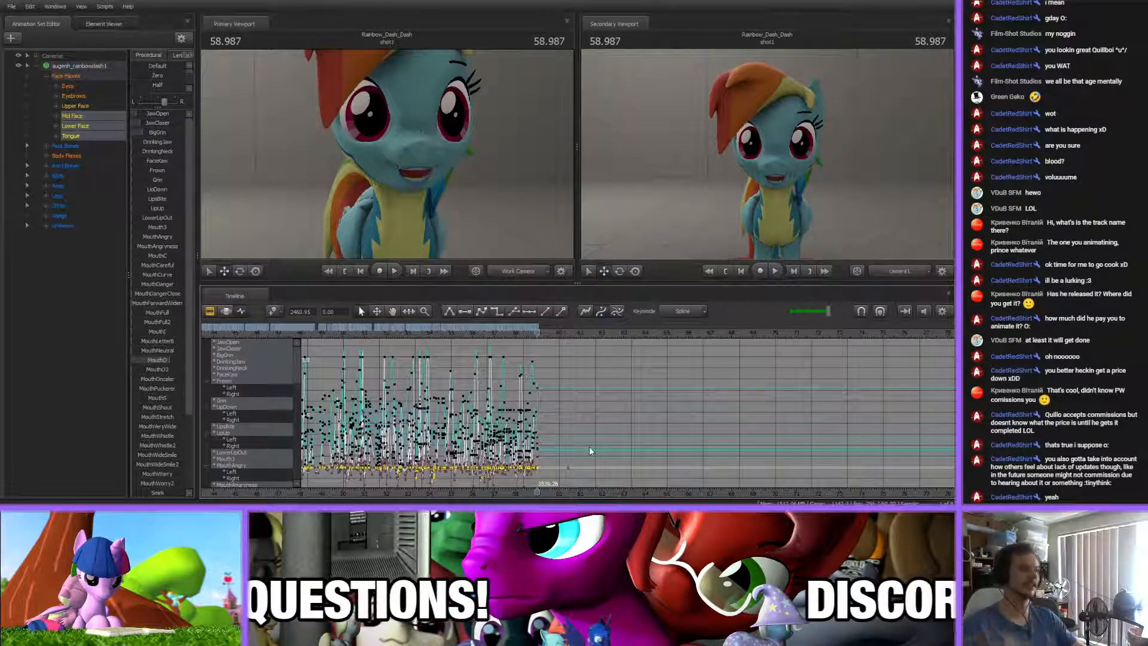
double_click(154, 76)
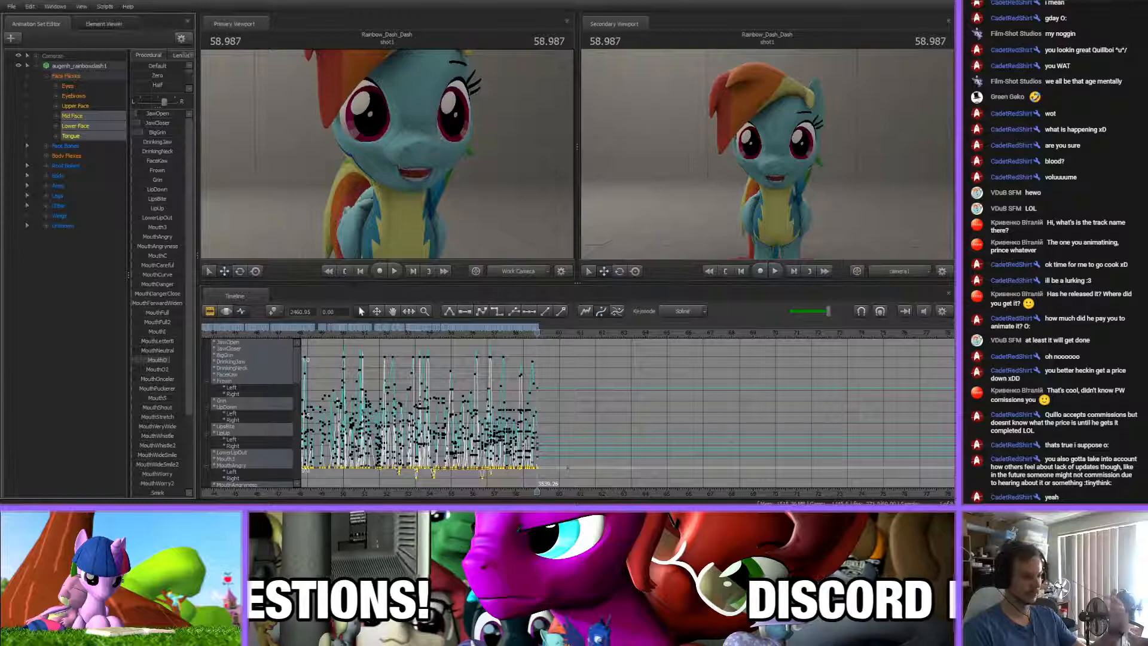
left_click(585, 365)
Lower the MouthO flex at the 58.987 s key so the mouth opens wider
scroll(586, 364, "up", 5)
scroll(586, 367, "up", 2)
scroll(586, 367, "up", 2)
scroll(585, 366, "down", 4)
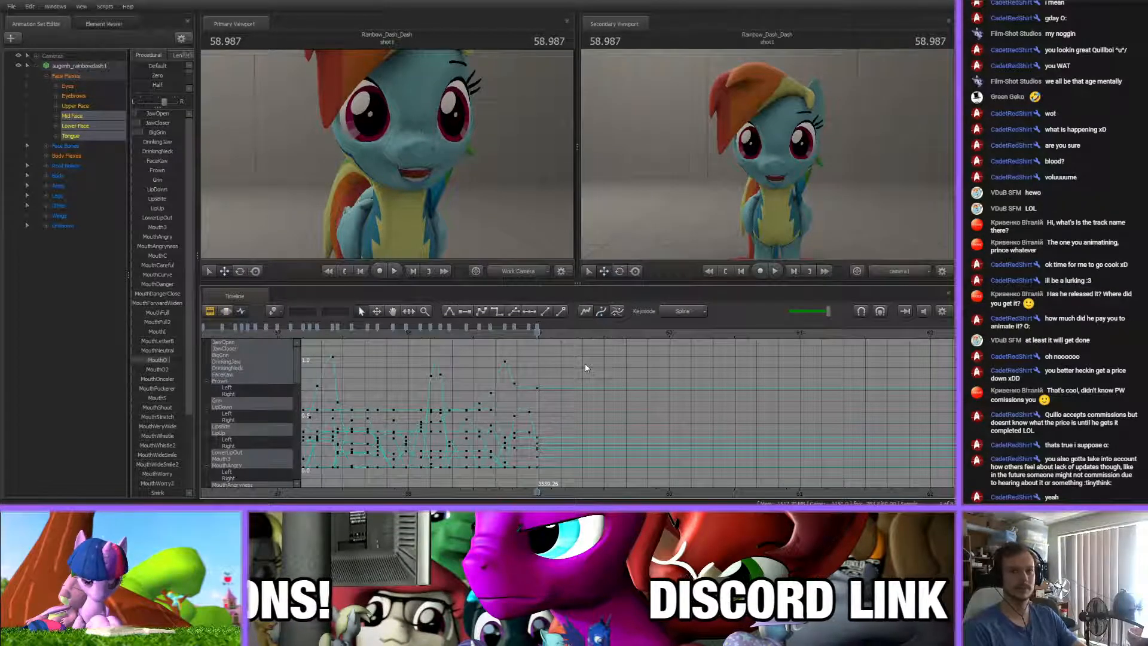
scroll(580, 363, "up", 5)
left_click_drag(486, 331, 537, 332)
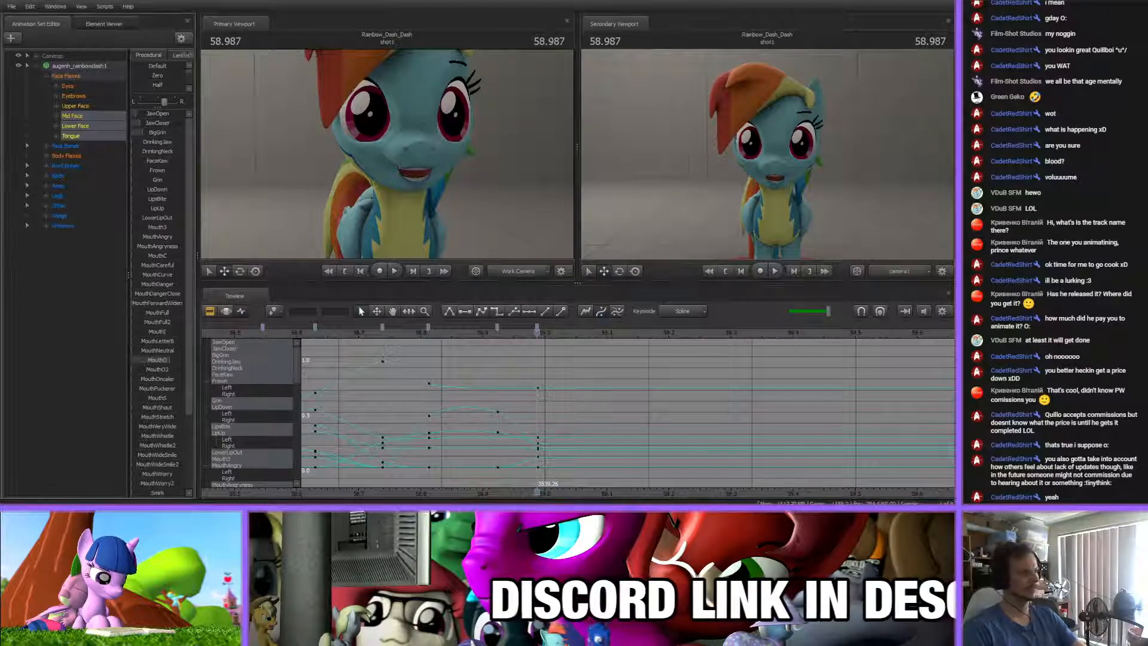
left_click_drag(171, 360, 168, 360)
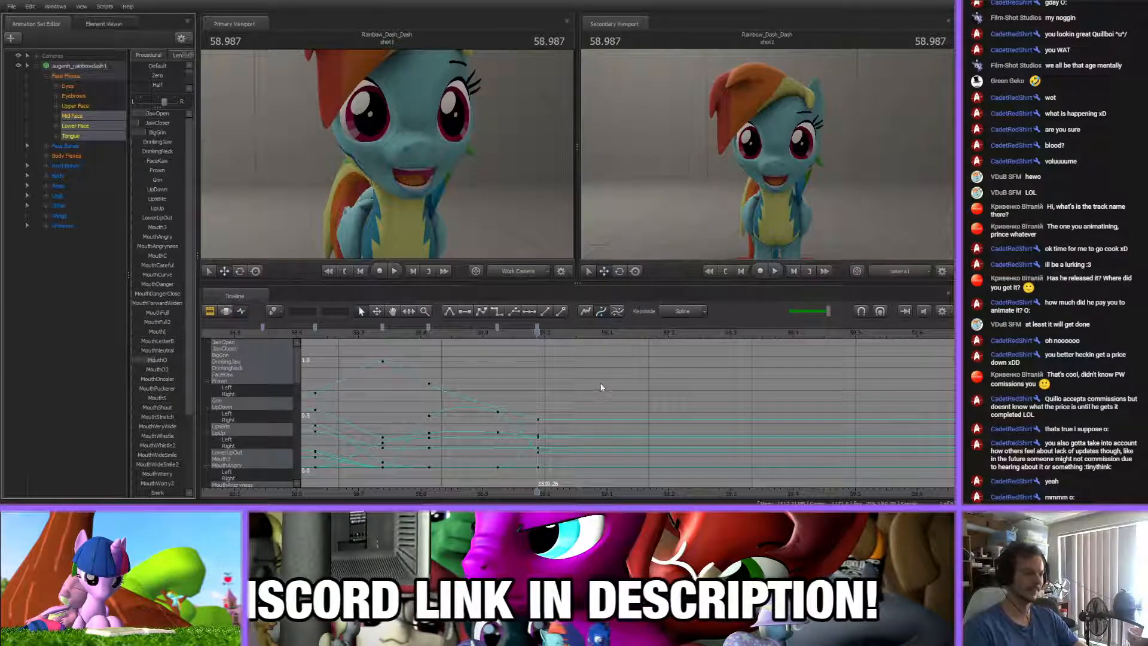
Key a nearly closed, slightly grinning mouth at 59.173 s using the jaw and BigGrin flexes
middle_click_drag(600, 388, 515, 386)
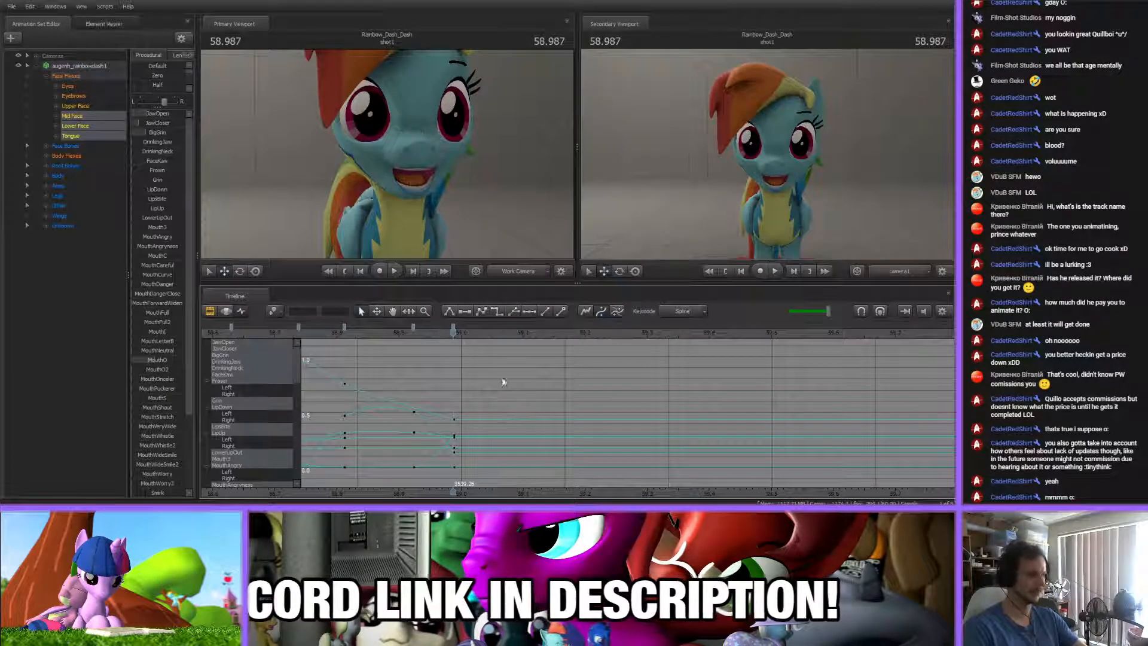
left_click_drag(343, 336, 568, 335)
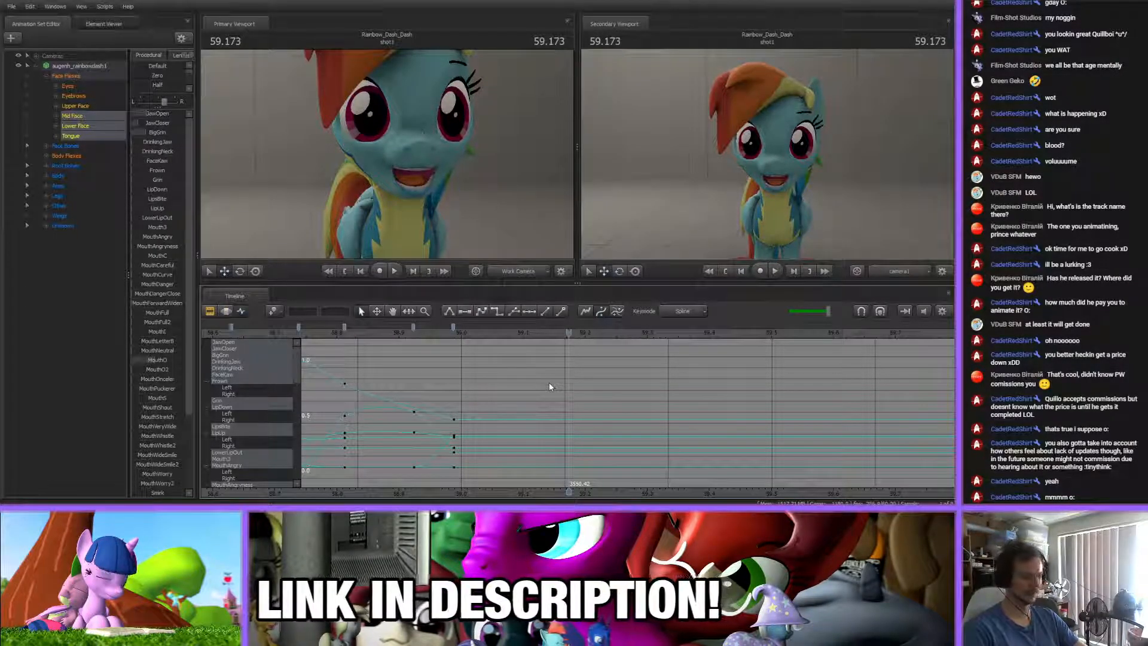
mouse_move(147, 114)
left_mouse_down()
mouse_move(132, 114)
mouse_move(156, 132)
left_mouse_up()
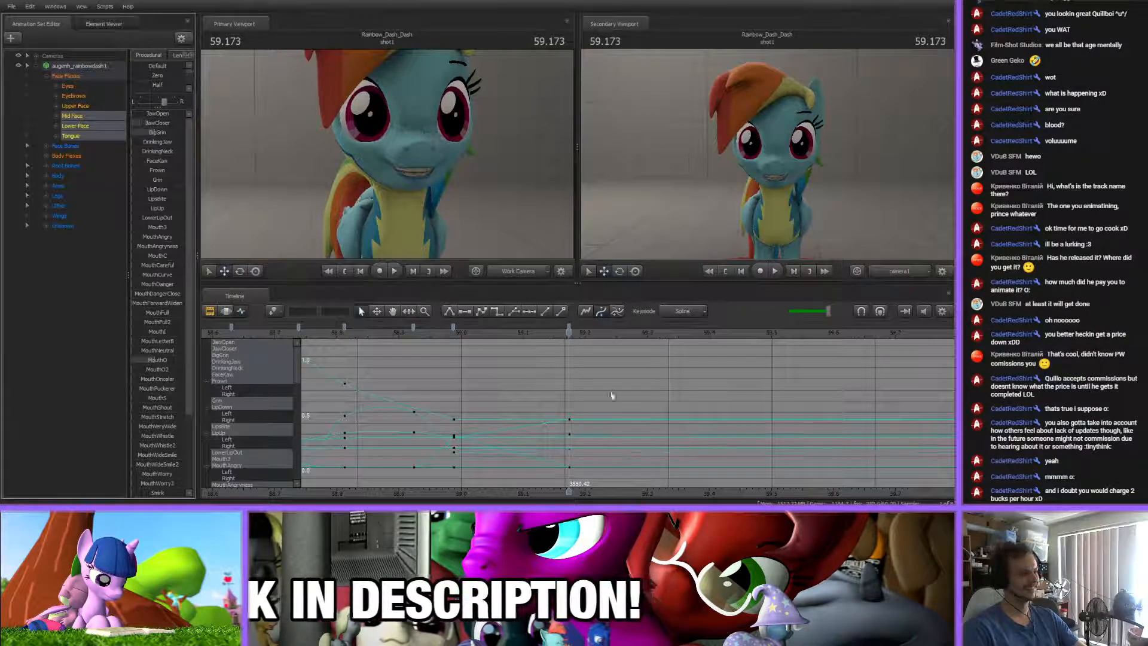
Examine the mouth curves at the 59.173 s key against those at the 58.924 s key
middle_click_drag(604, 404, 553, 408)
scroll(504, 398, "down", 5)
scroll(504, 398, "up", 4)
left_click(519, 326)
left_click(381, 326, "shift")
left_click(417, 326, "shift")
left_click(432, 371)
scroll(466, 477, "down", 2)
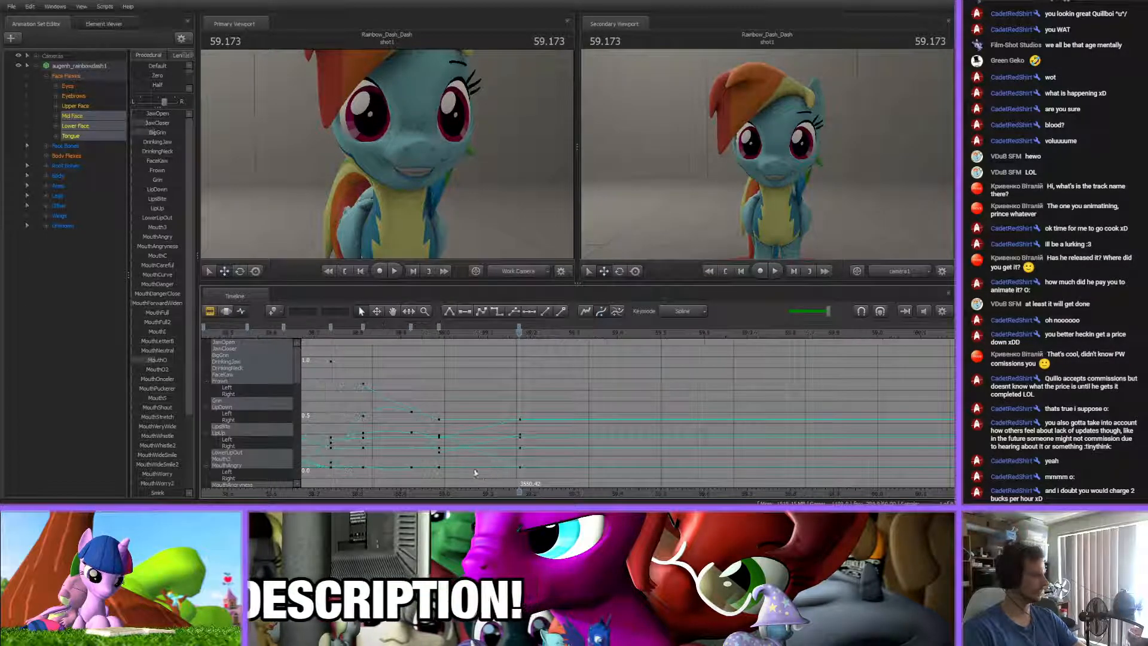
left_click(519, 327)
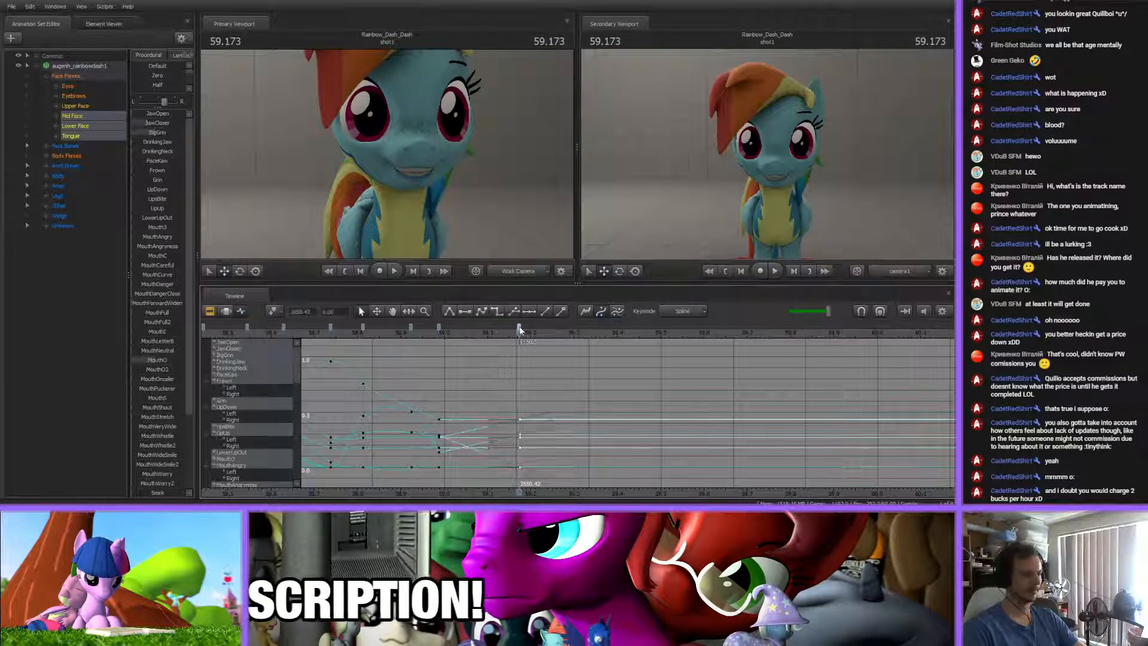
left_click(411, 326, "shift")
left_click(459, 367)
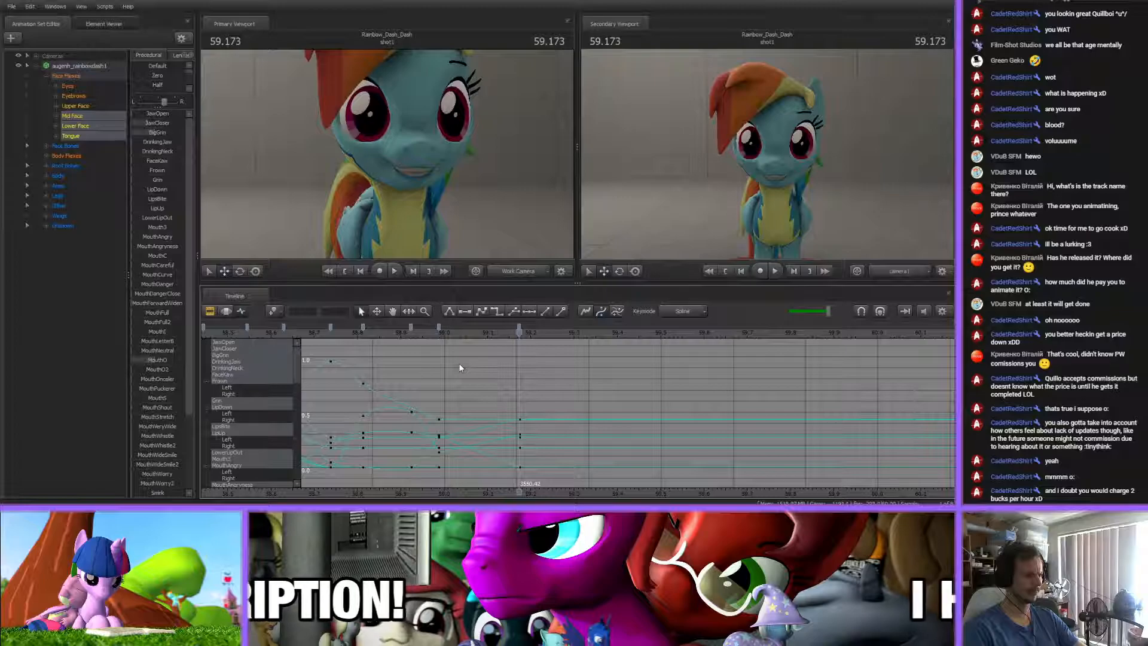
Examine the open mouth pose at 58.987 s and the curves running to its neighbouring keys
left_click(439, 332)
scroll(451, 439, "up", 8)
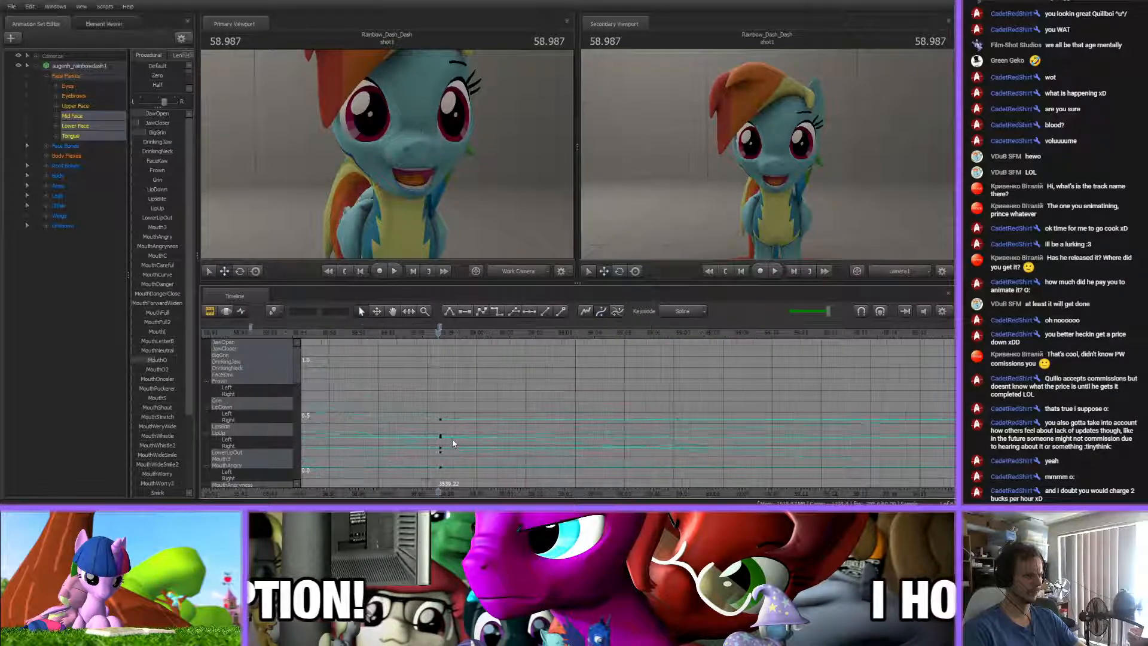
scroll(452, 439, "down", 8)
left_click(439, 328)
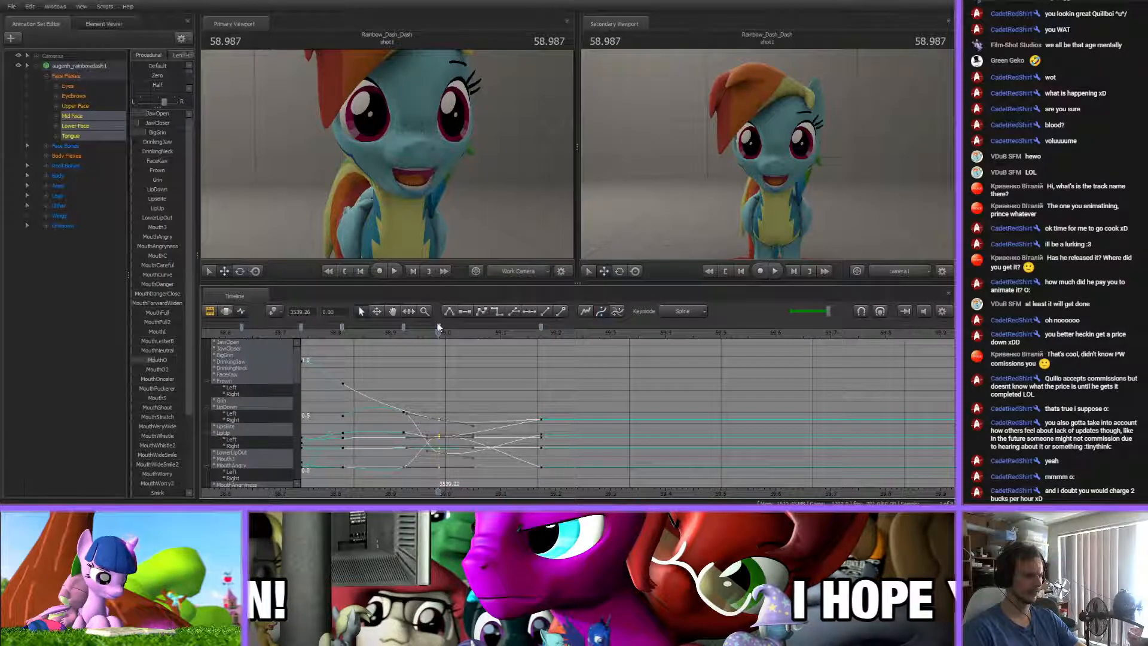
left_click(488, 387)
left_click(541, 328)
left_click(404, 326, "shift")
left_click(453, 380)
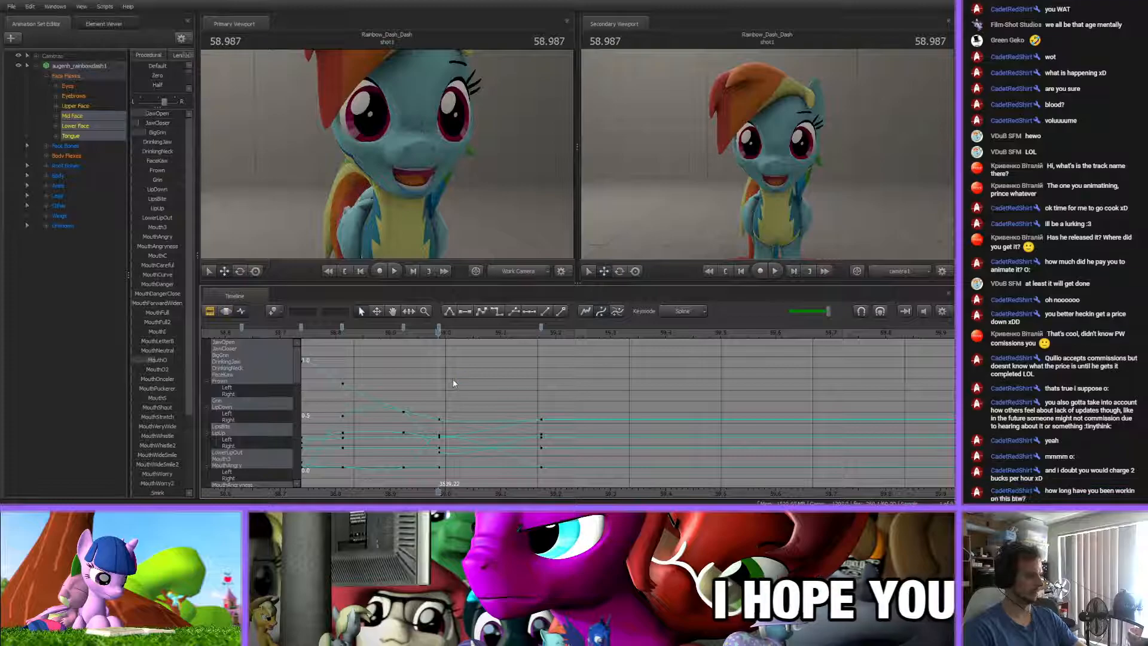
Key a fully closed mouth at 59.170 s with the MouthLetterB flex raised to its maximum
mouse_move(418, 336)
left_mouse_down()
mouse_move(532, 336)
mouse_move(408, 335)
mouse_move(501, 333)
left_mouse_up()
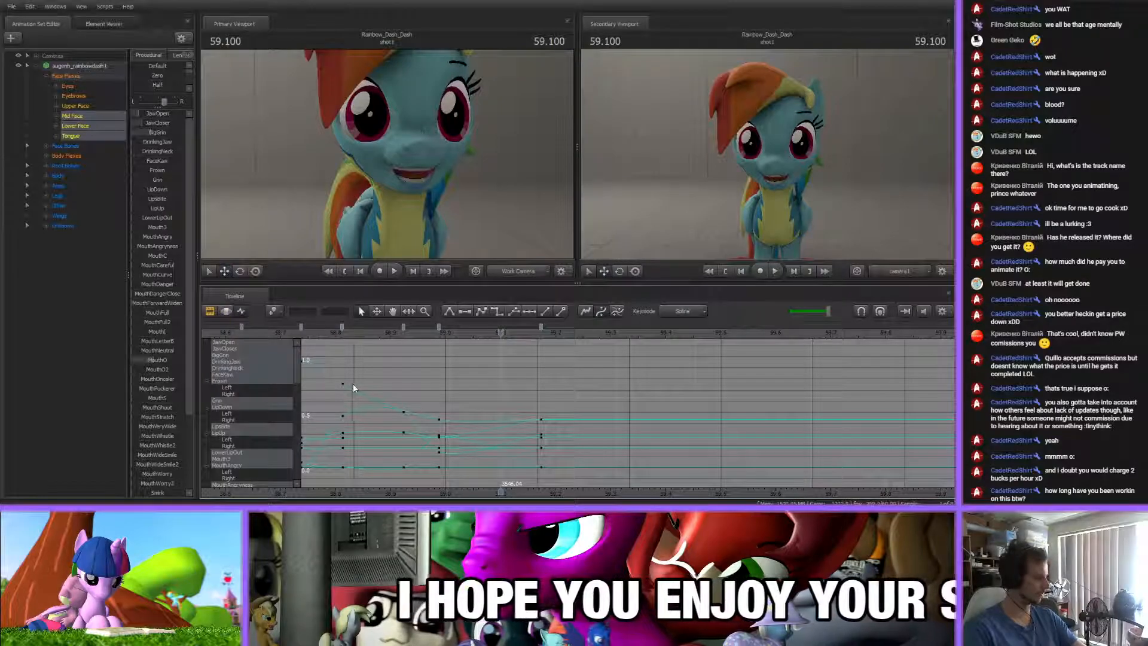
mouse_move(428, 334)
left_mouse_down()
mouse_move(572, 335)
mouse_move(428, 336)
mouse_move(540, 345)
mouse_move(537, 325)
left_mouse_up()
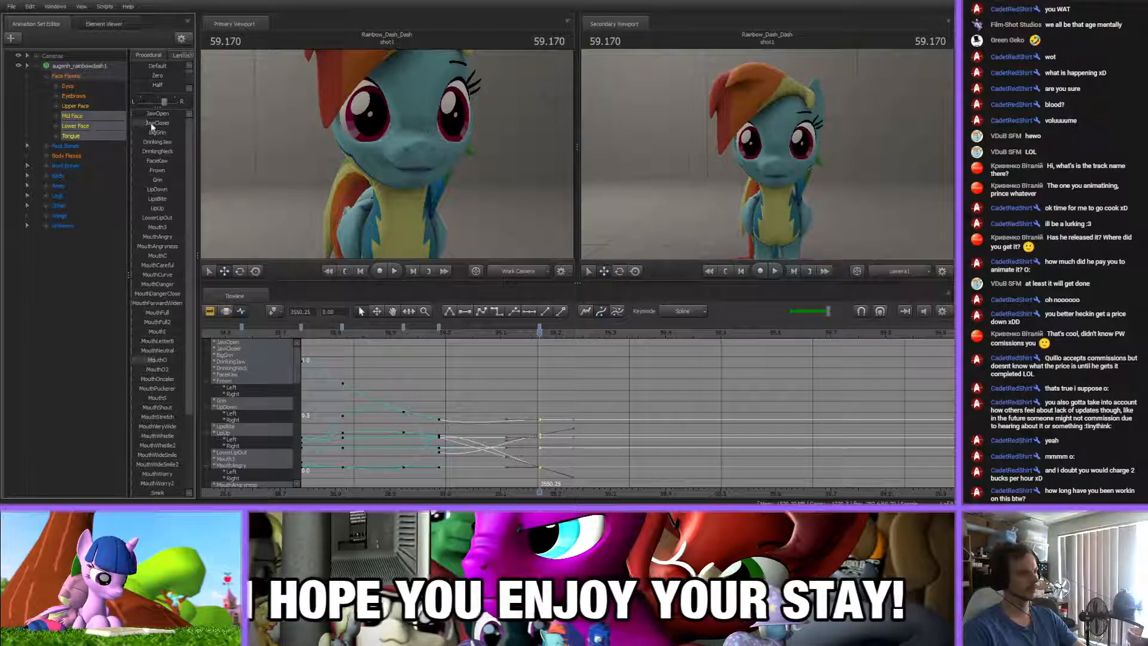
left_click_drag(157, 341, 183, 342)
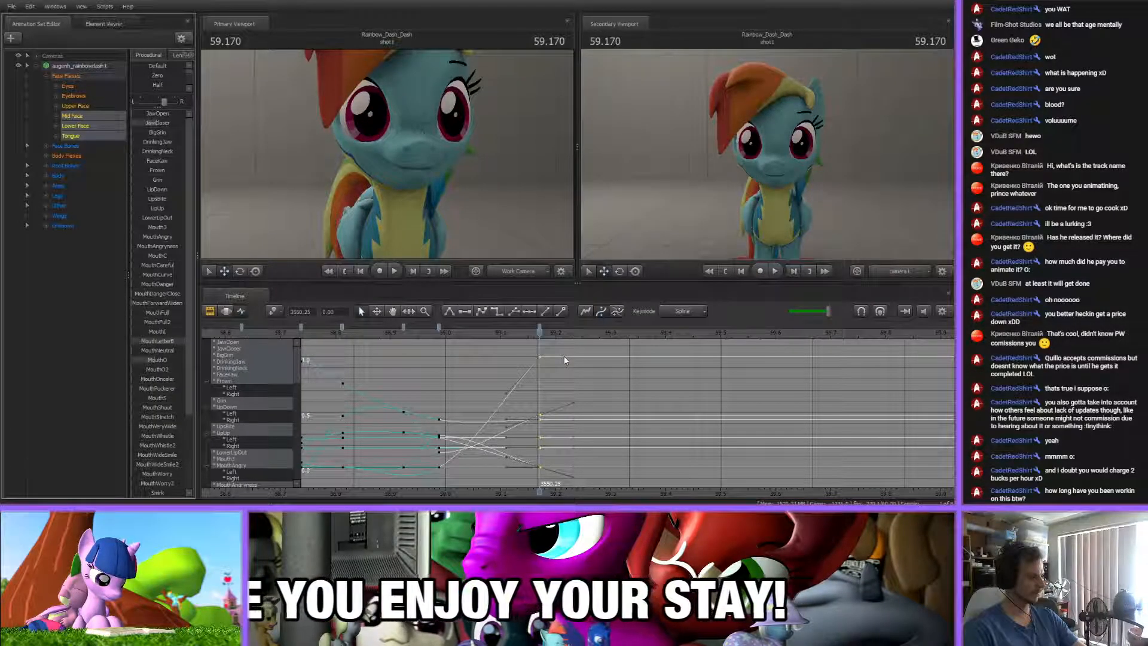
left_click(578, 388)
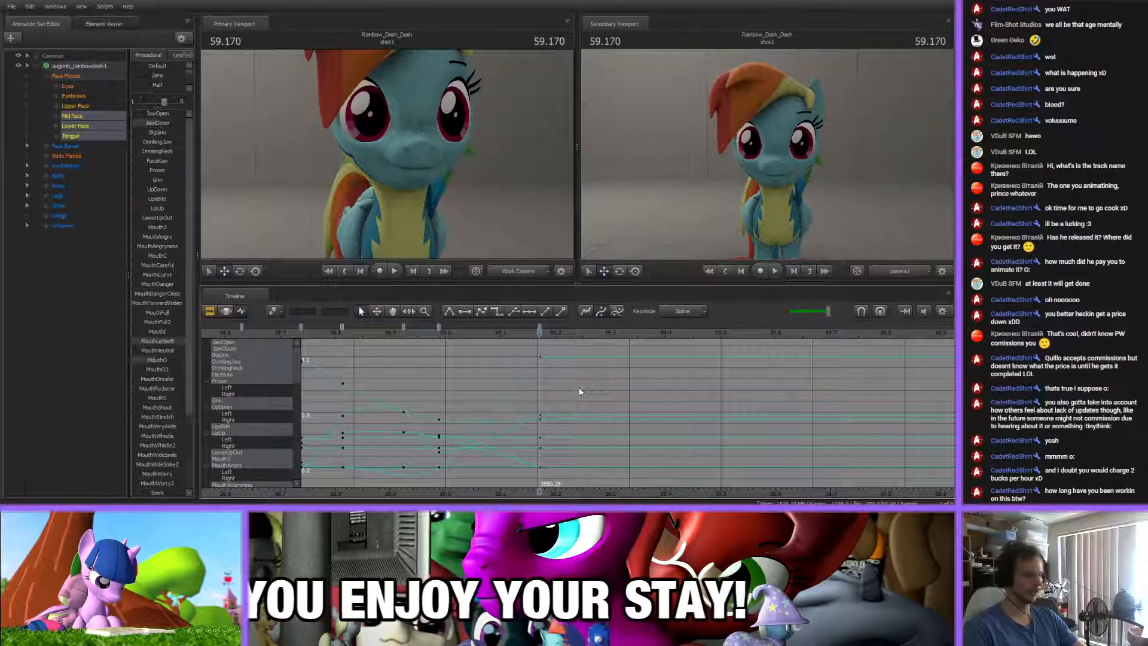
scroll(578, 388, "down", 8)
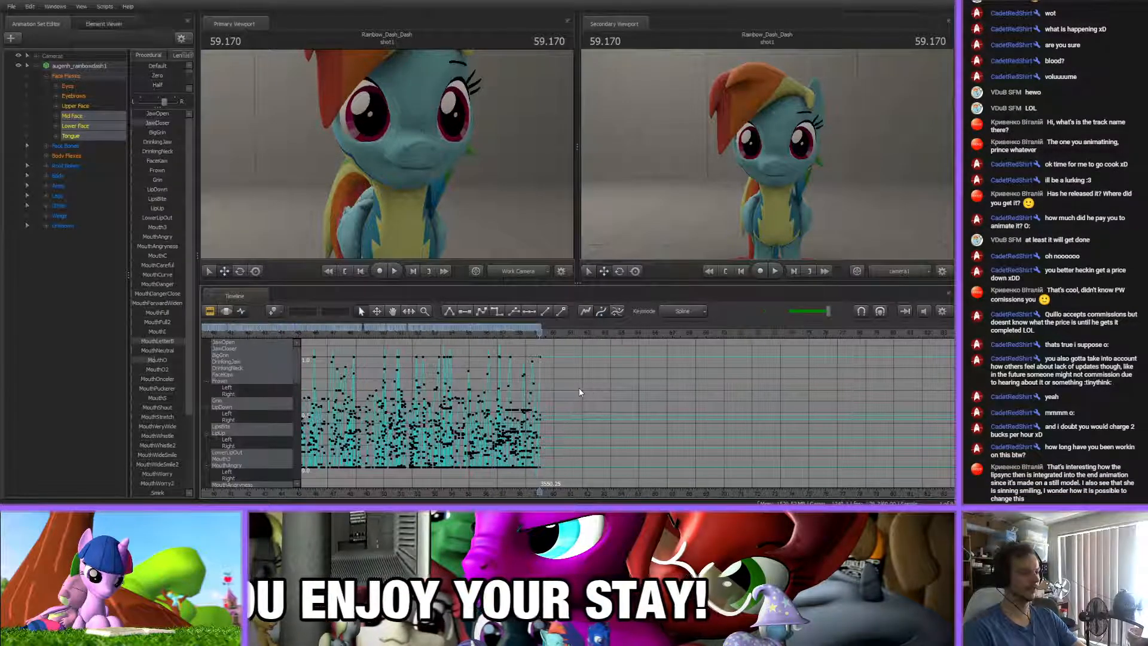
scroll(579, 392, "up", 4)
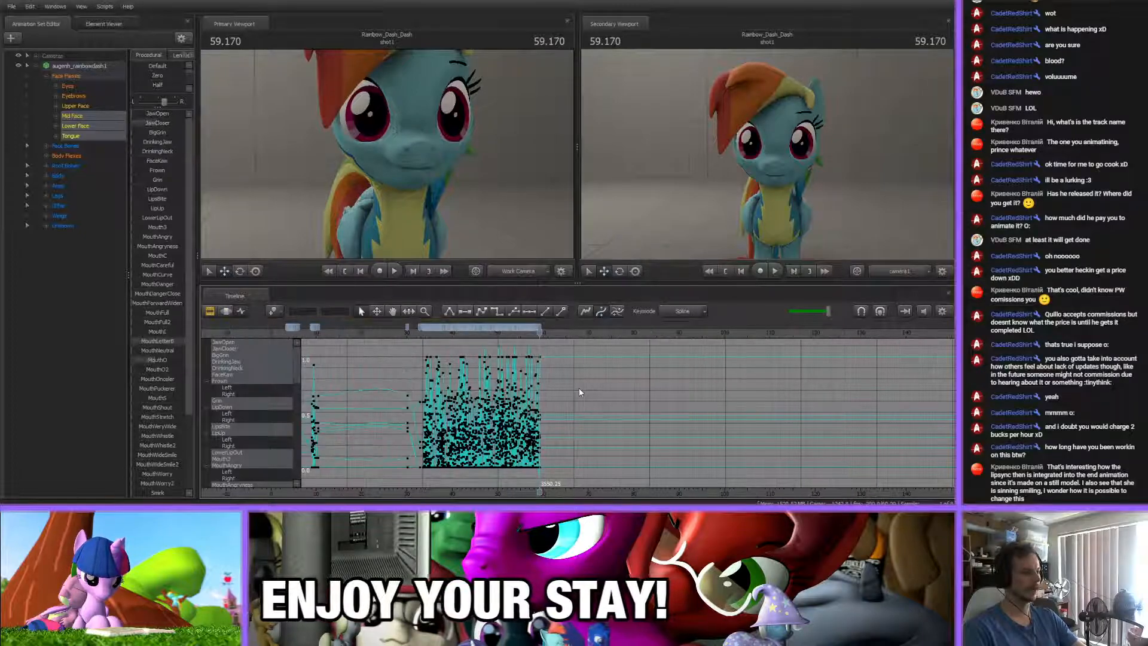
scroll(579, 392, "down", 3)
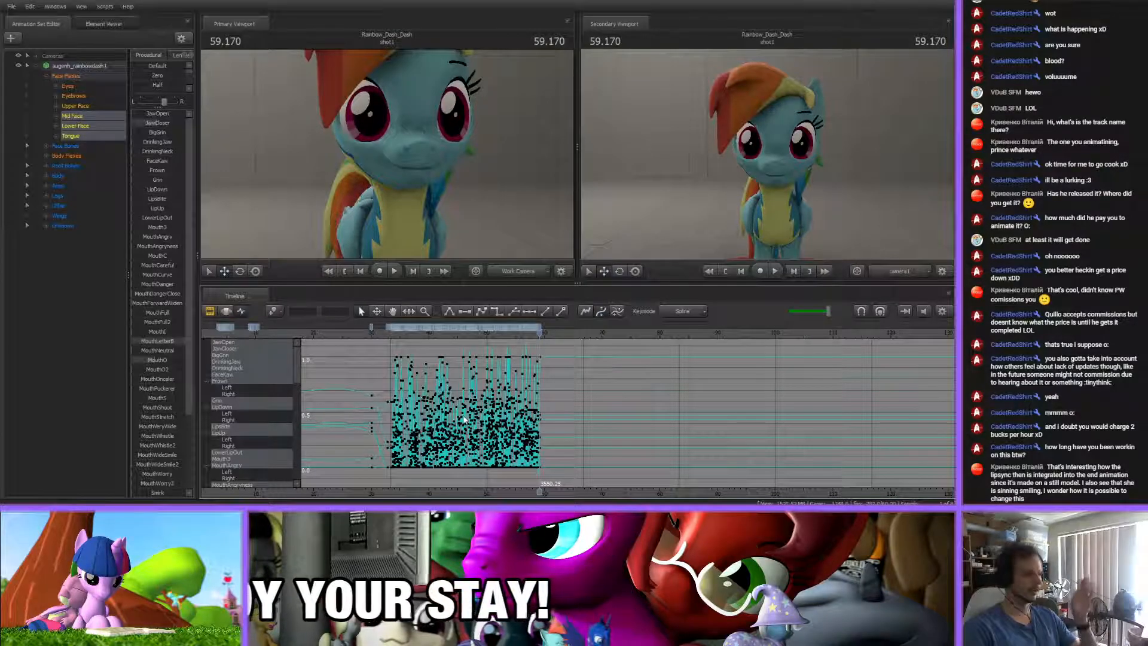
left_click(229, 312)
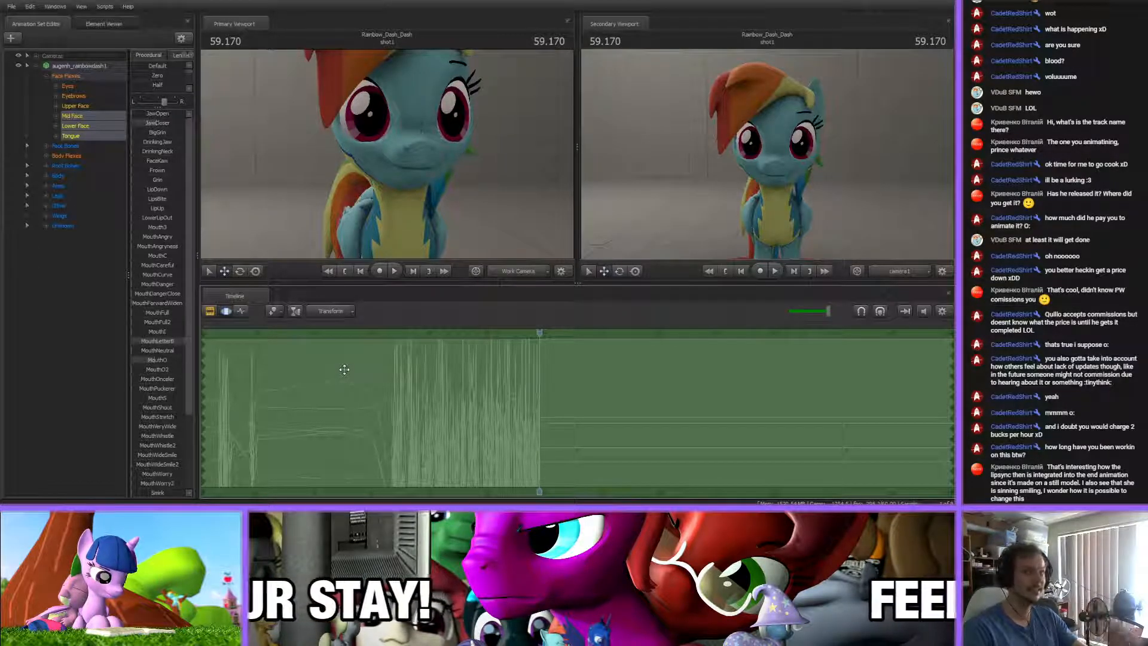
left_click(239, 309)
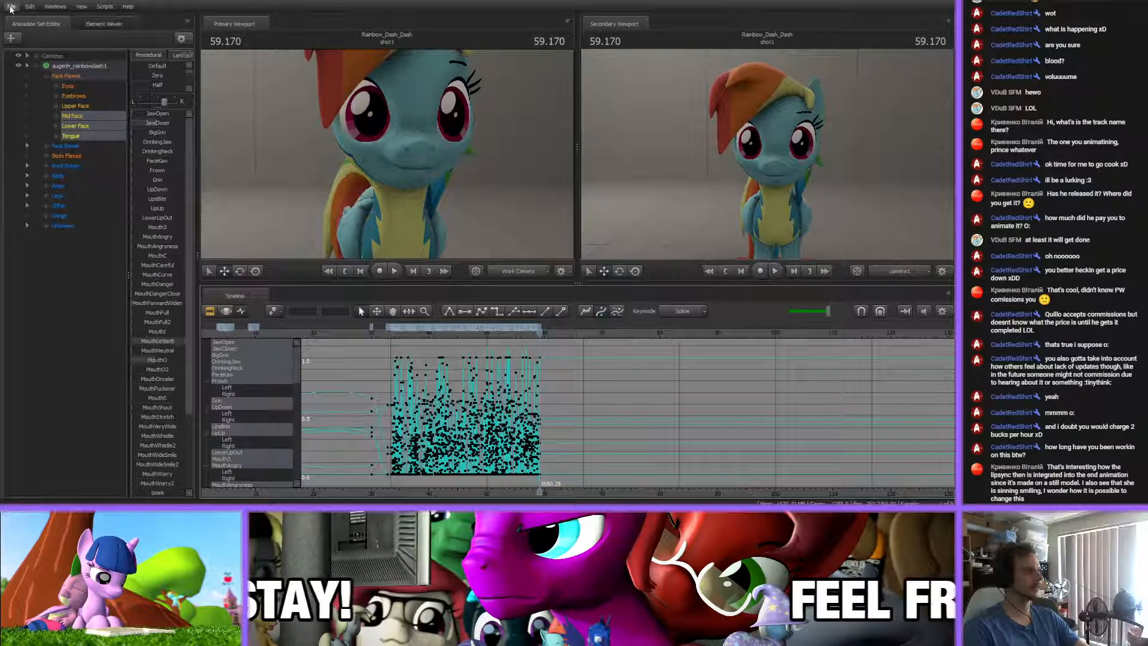
Duplicate the augenh_rainbowdash1 animation set together with its lip-sync animation
left_click(70, 255)
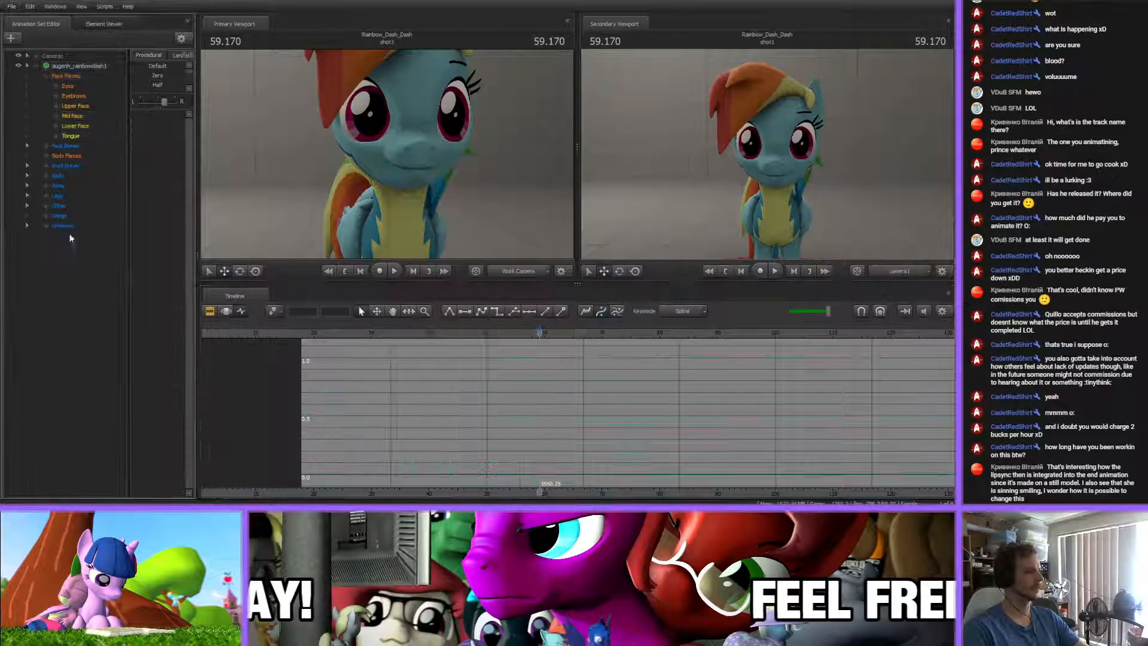
left_click(36, 65)
left_click(66, 67)
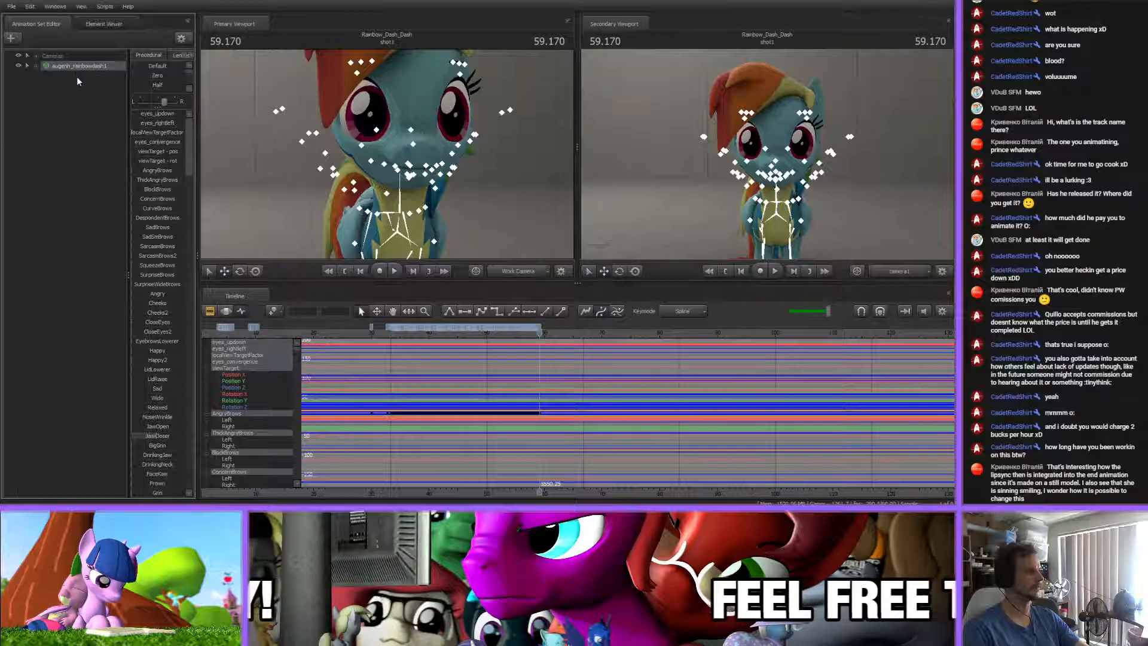
left_click(70, 102)
key("ctrl+v")
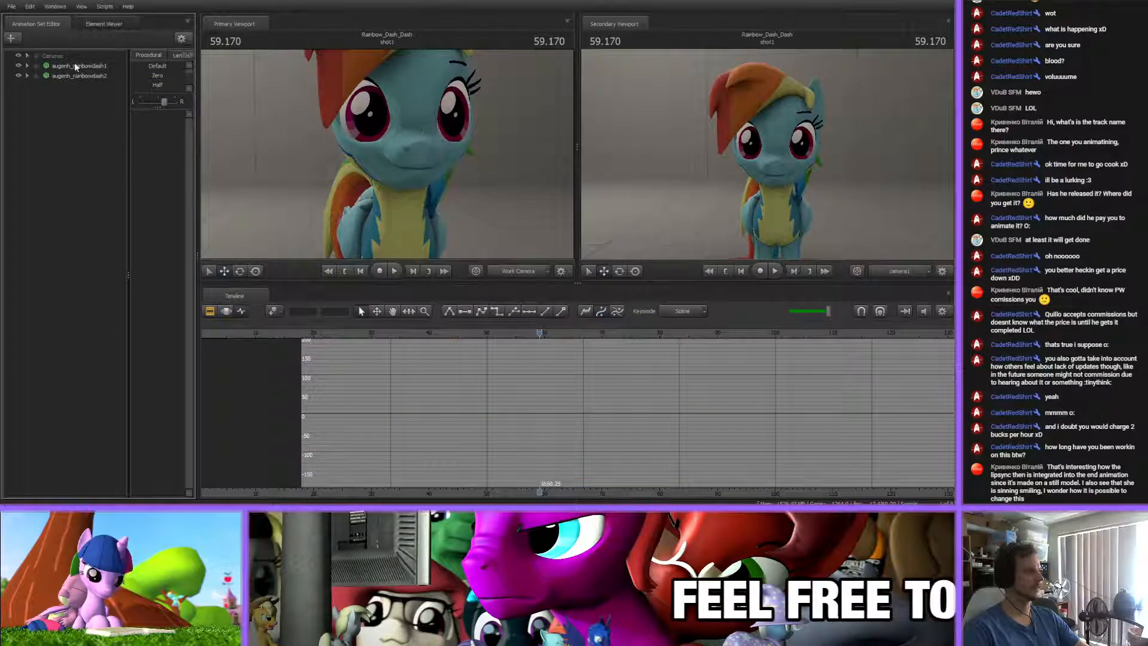
Hide the original augenh_rainbowdash1 model and select the copy augenh_rainbowdash2
left_click(75, 64)
left_click(18, 66)
left_click(69, 84)
left_click(69, 76)
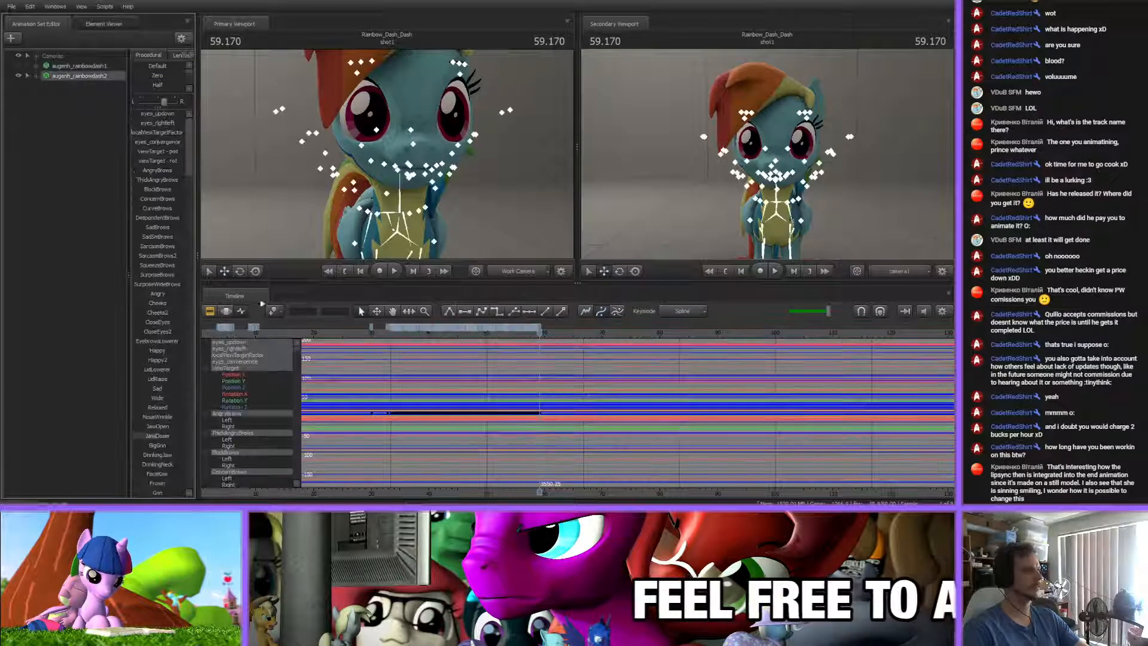
Show the copy's animation in the Motion Editor and play the lip-sync from 46.642 s with the camera close to the mouth
left_click(226, 311)
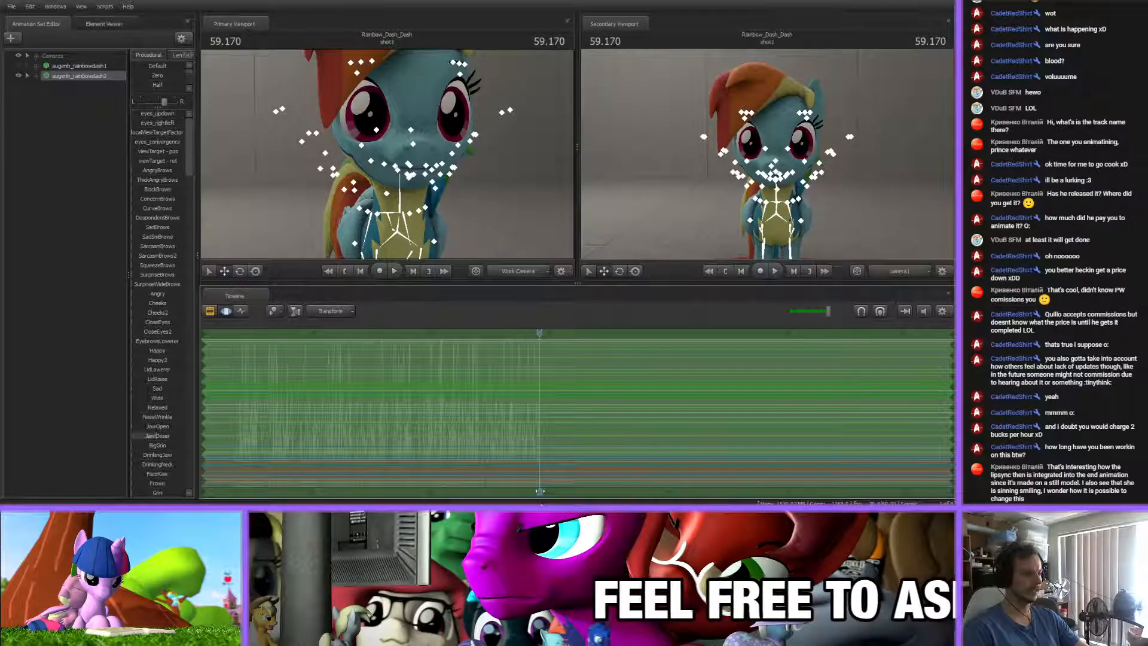
middle_click_drag(493, 341, 609, 341)
left_click_drag(656, 335, 508, 333)
key("w")
left_click_drag(412, 179, 422, 180)
scroll(174, 119, "down", 6)
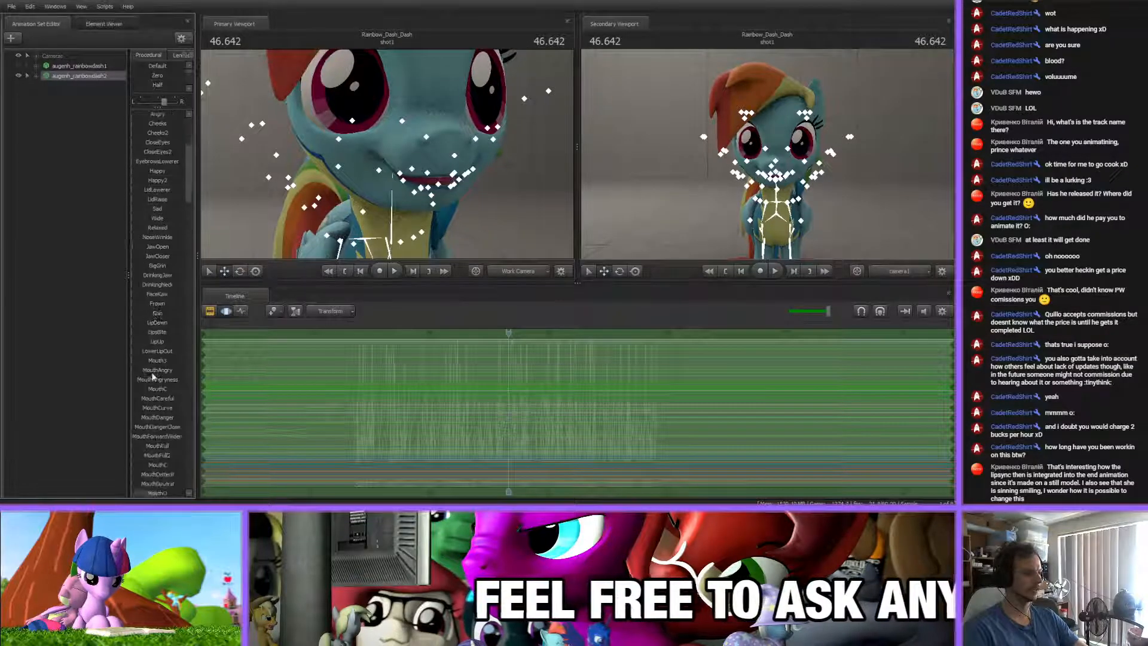
scroll(157, 257, "down", 9)
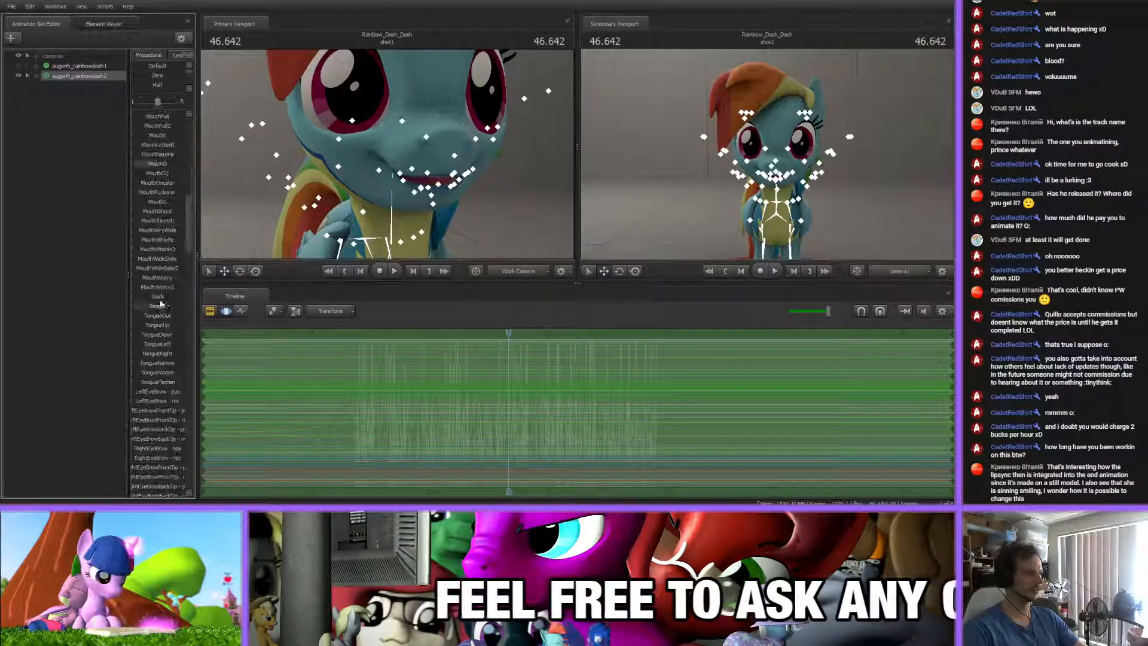
key("space")
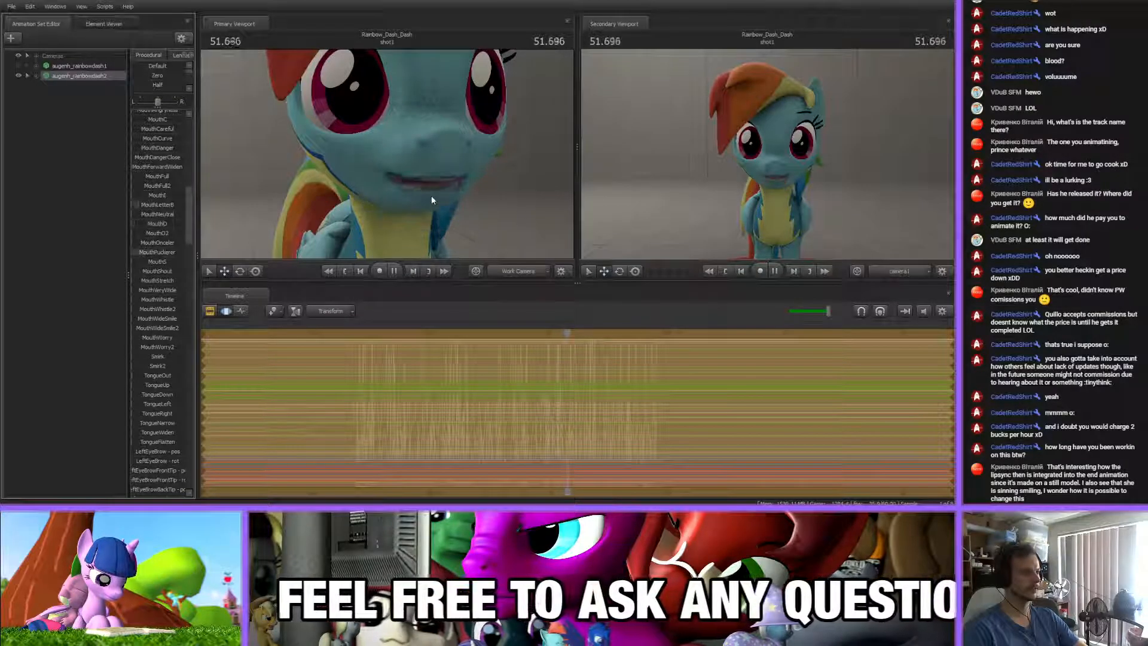
Replace the copy's last flex change with a slightly raised MouthWorry2 across the whole timeline and play the lip-sync
key("space")
key("ctrl+z")
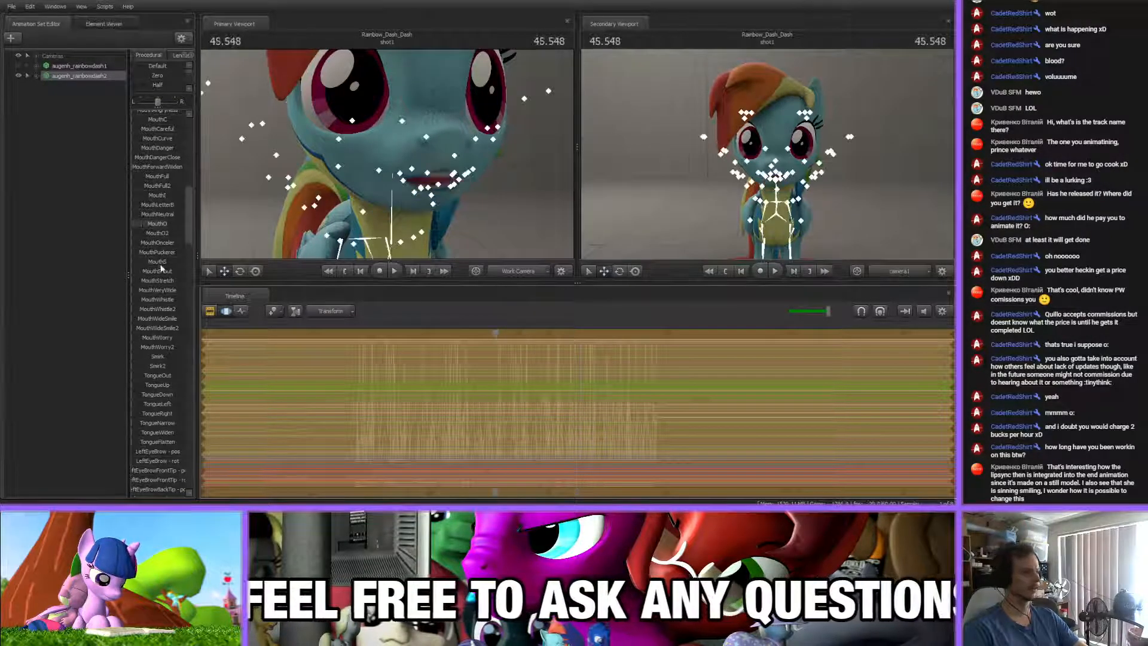
left_click_drag(152, 347, 154, 347)
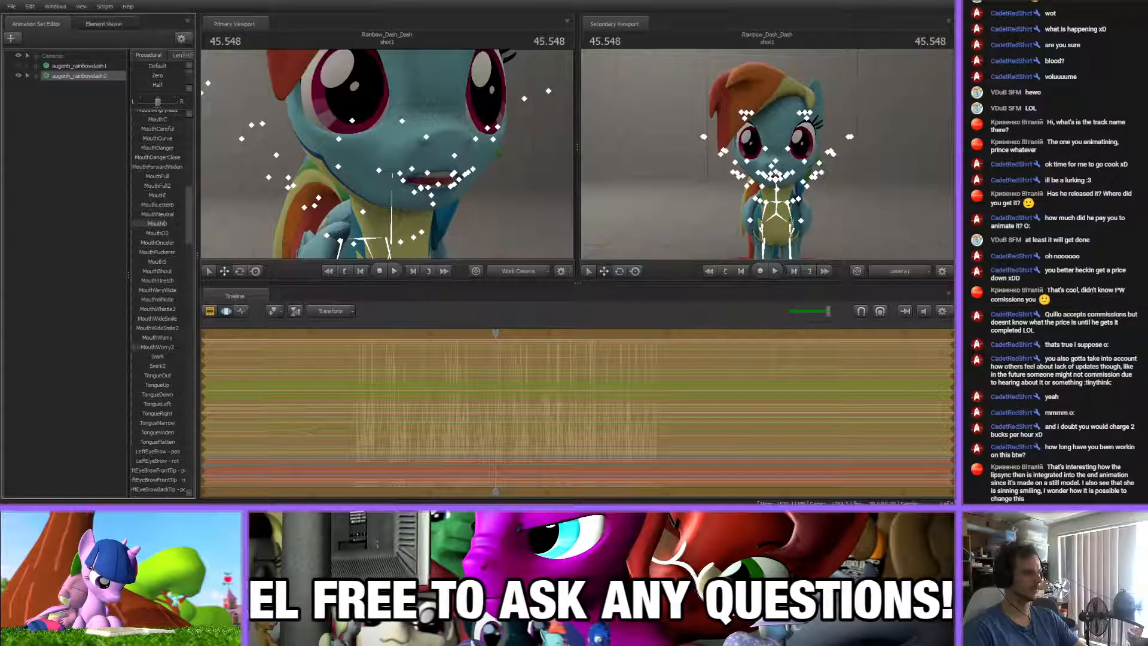
key("space")
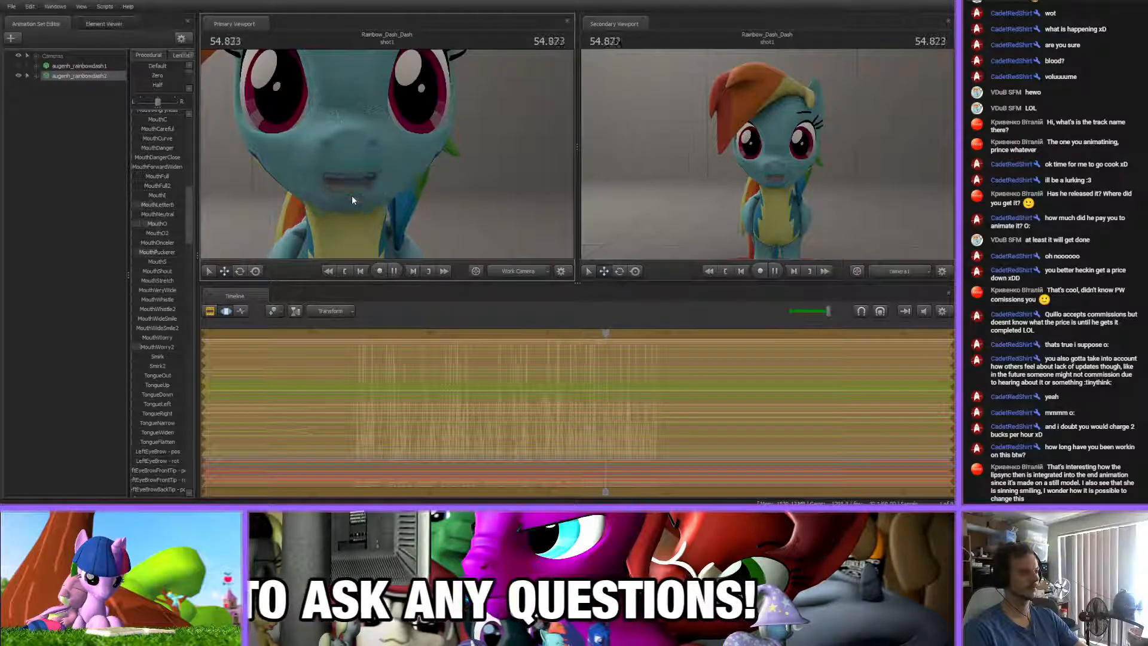
key("space")
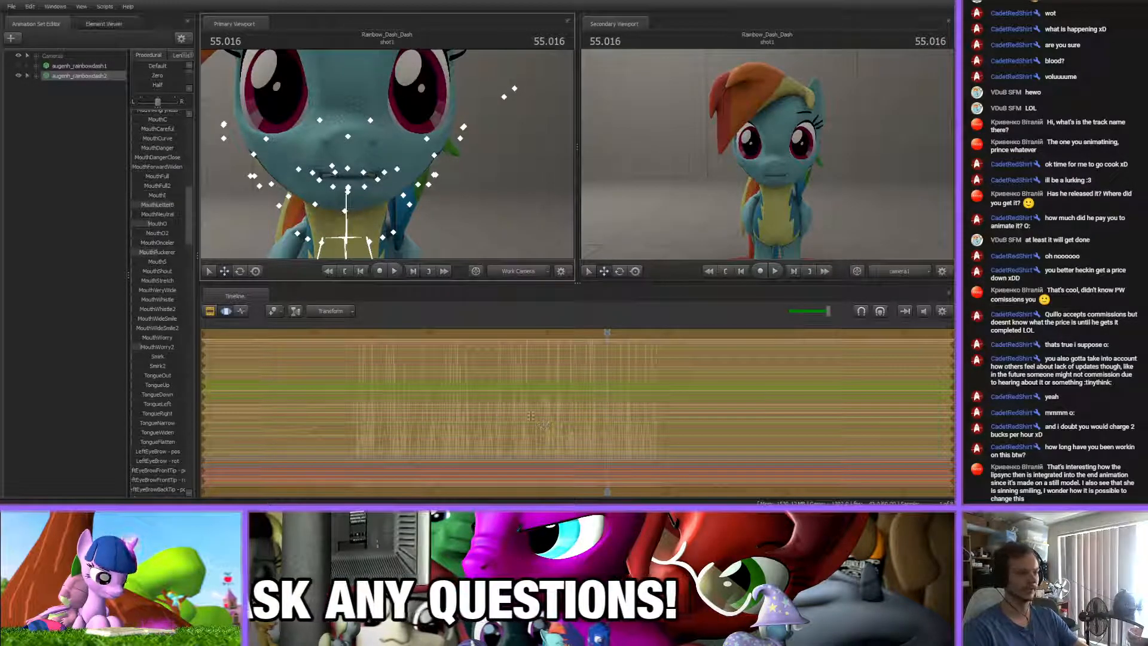
Narrow the time selection to about 47 to 52 s and play the copy's lip-sync through that range
left_click_drag(951, 402, 565, 411)
left_click_drag(203, 388, 579, 407)
key("space")
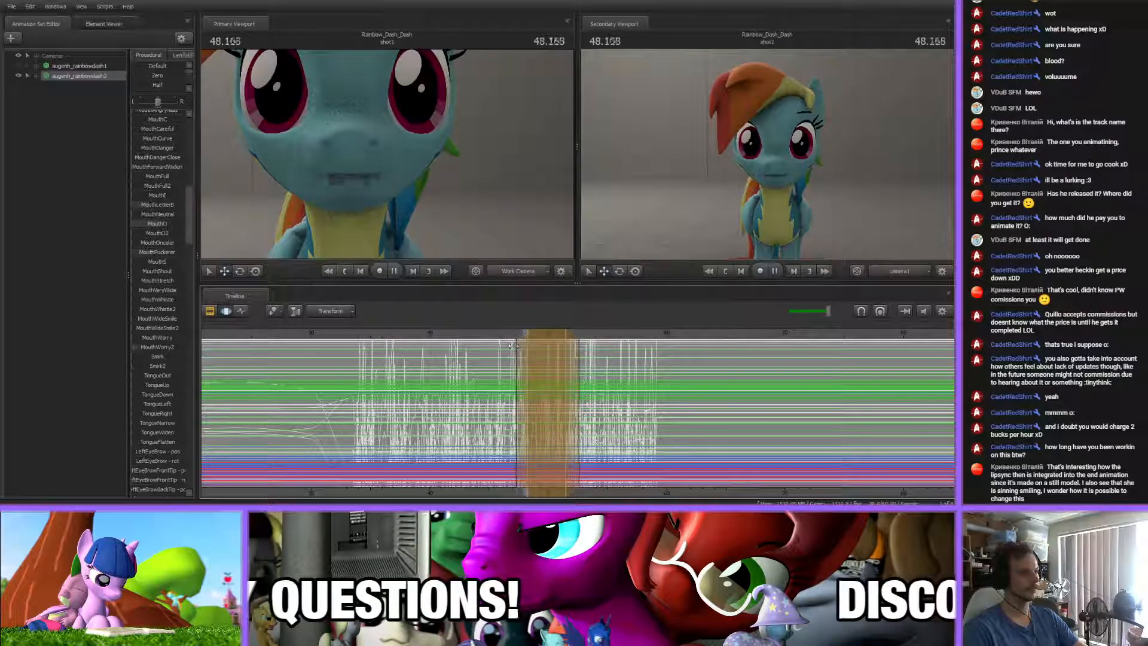
key("space")
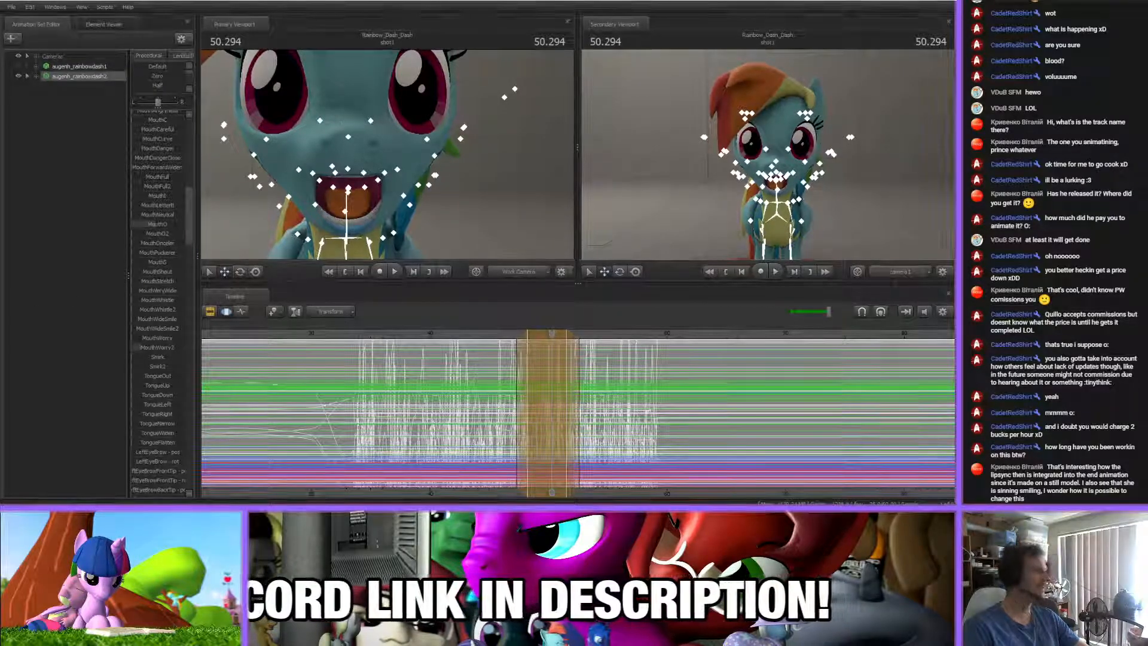
Show the copy's game model in Explorer and look through the augenh model files
right_click(80, 75)
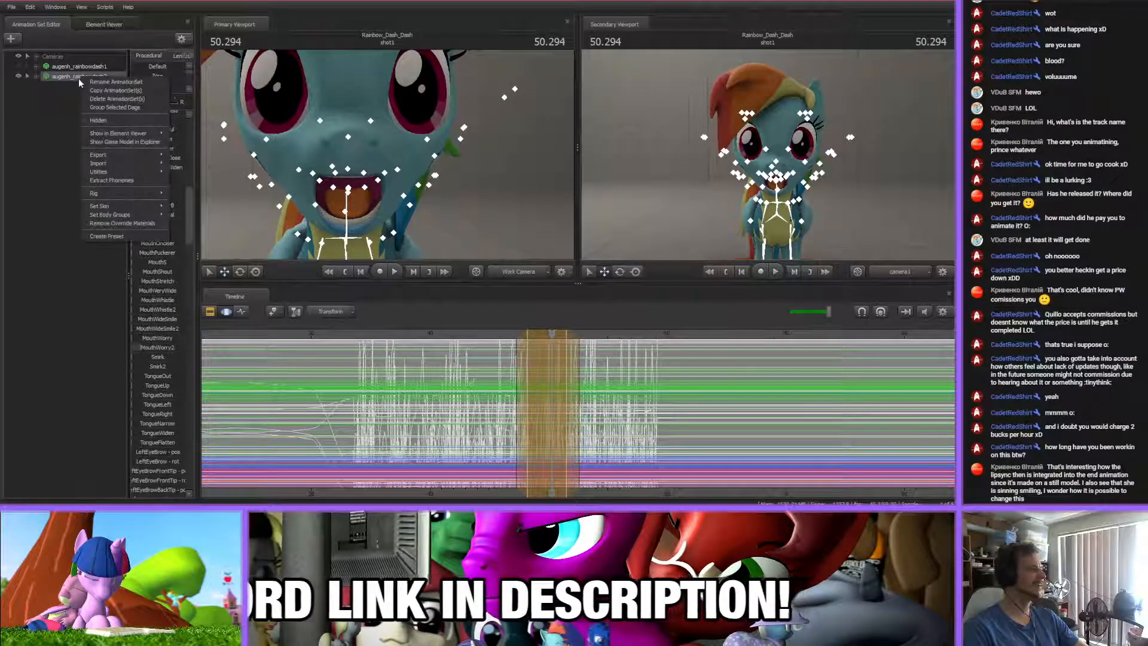
left_click(146, 143)
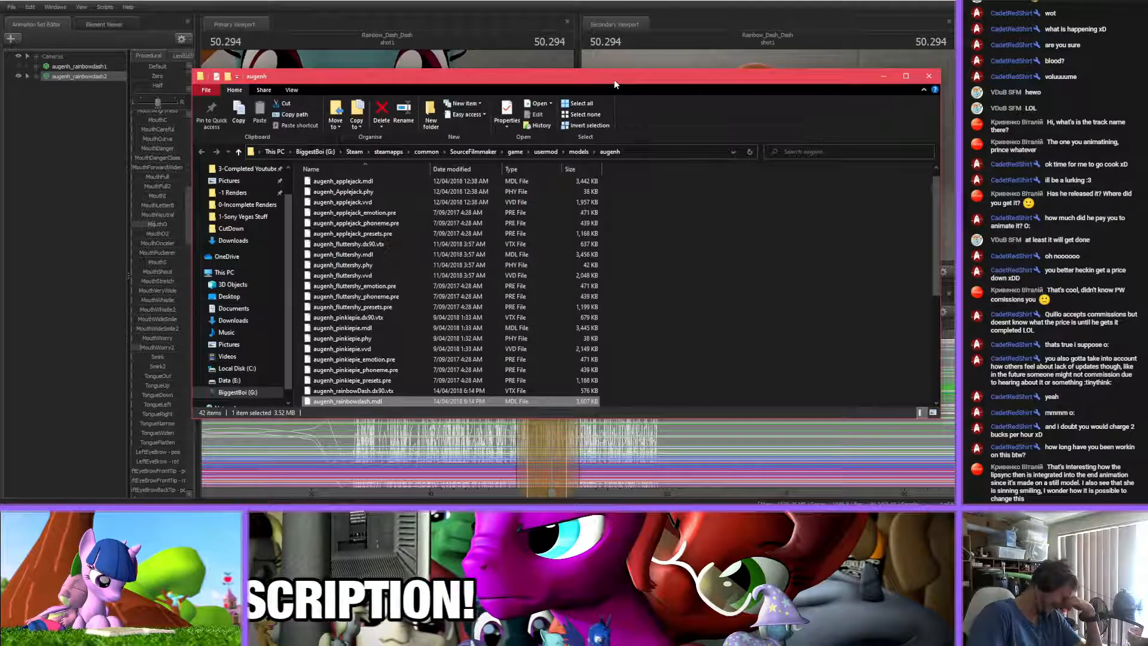
scroll(738, 225, "down", 2)
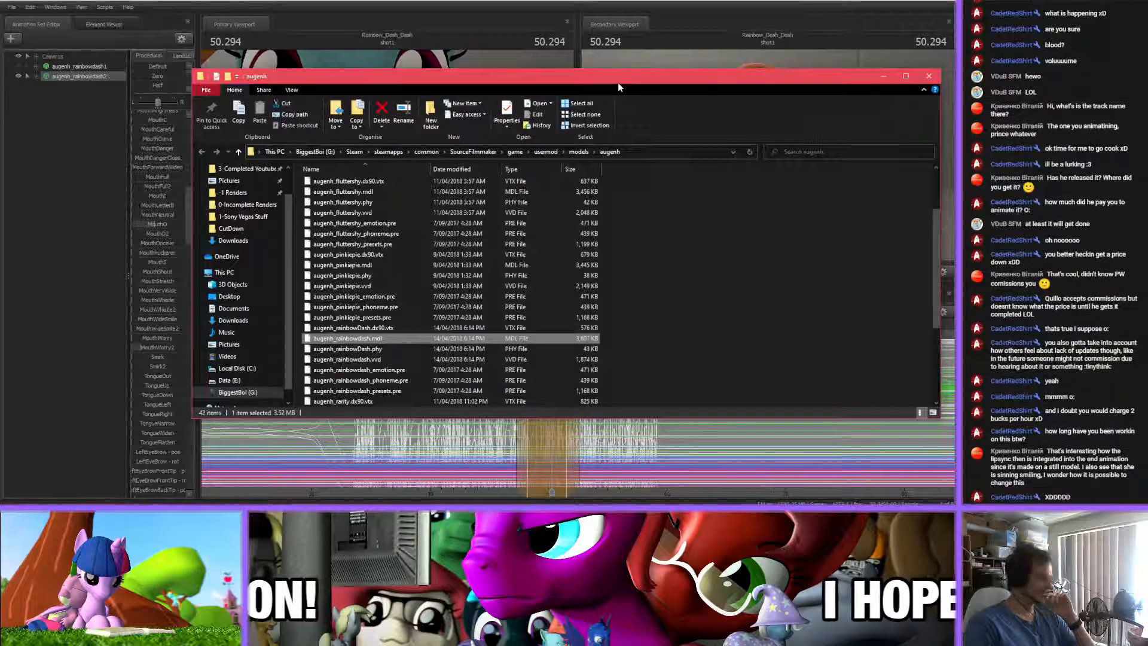
left_click_drag(617, 83, 0, 258)
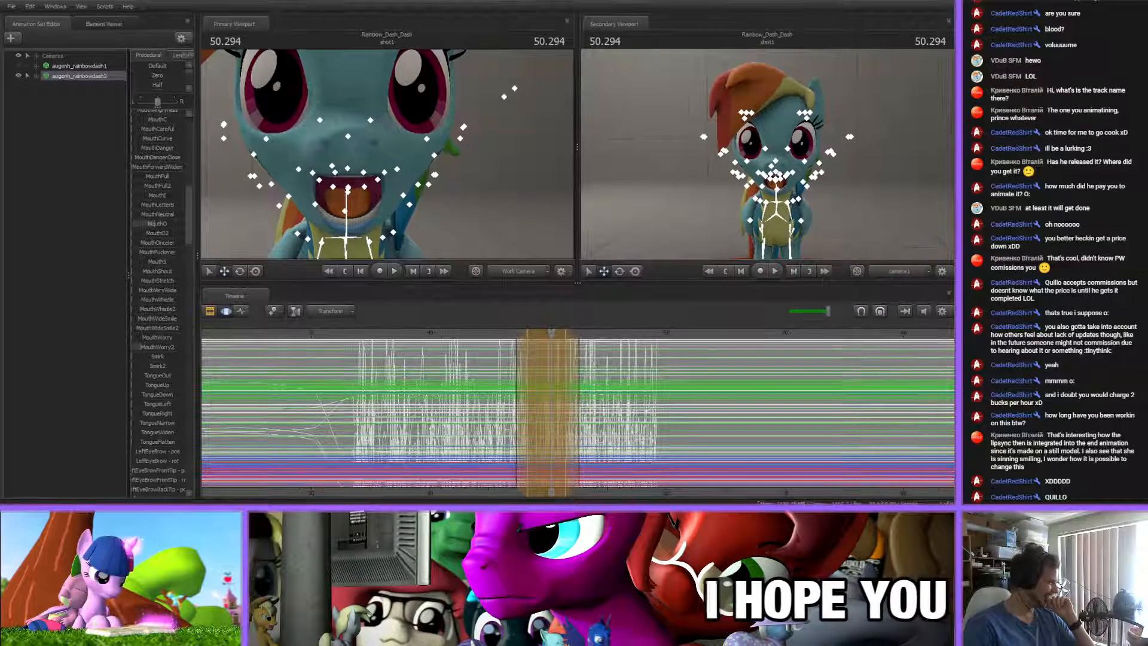
Delete the copied augenh_rainbowdash2 animation set and unhide the original augenh_rainbowdash1 model
left_click(75, 77)
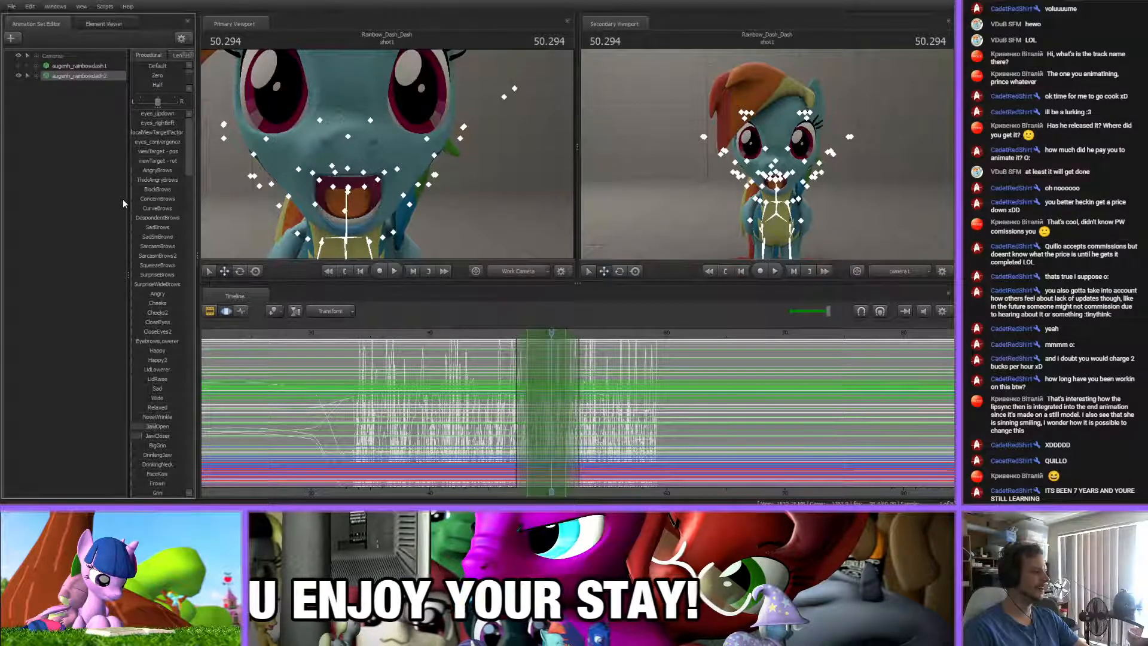
left_click(63, 95)
left_click(67, 76)
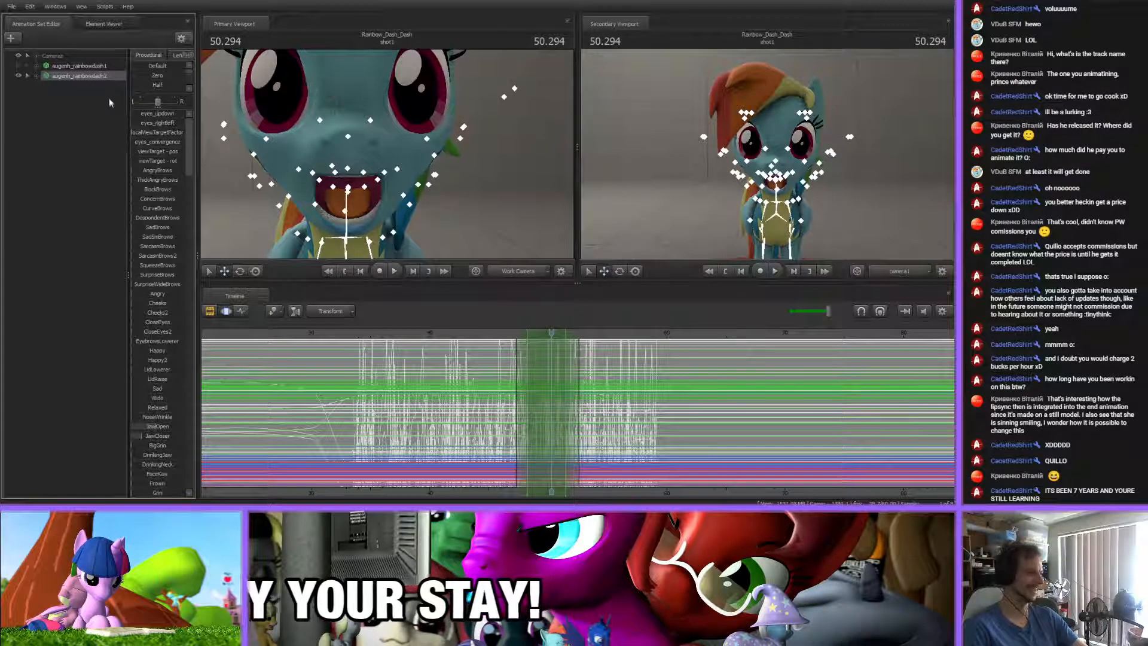
key("Delete")
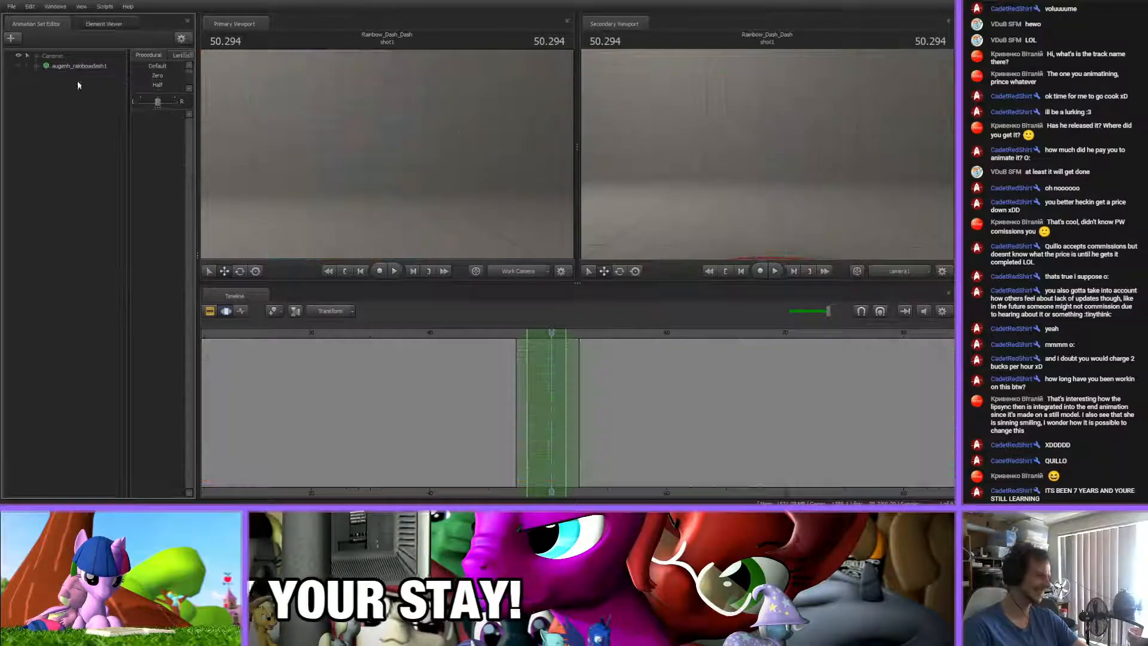
left_click(30, 65)
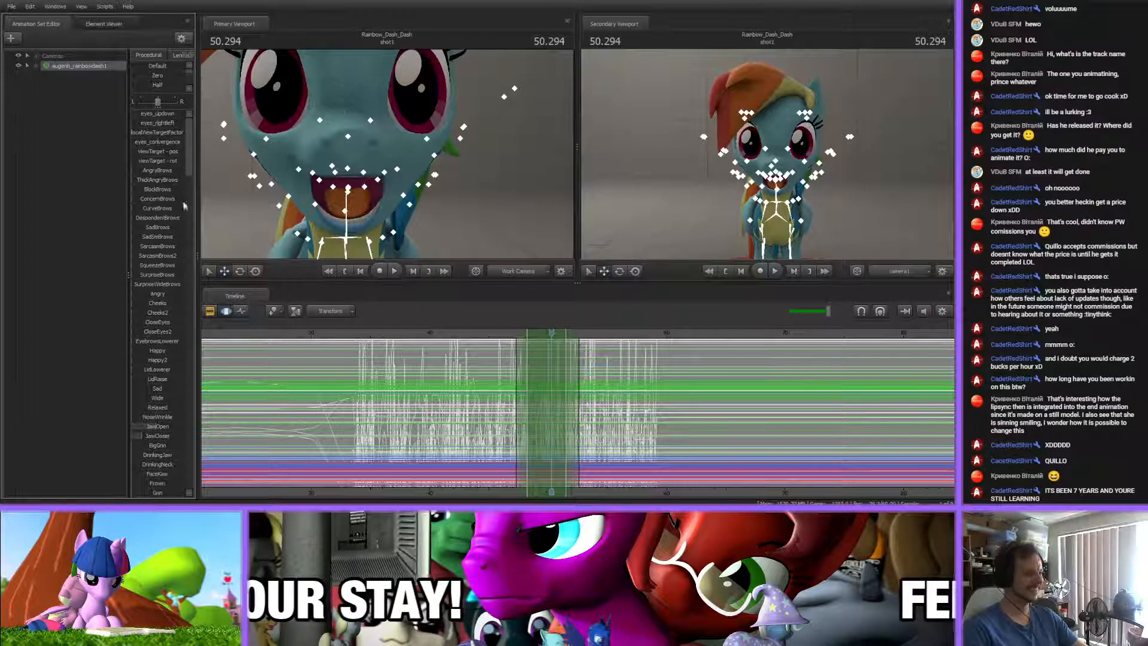
Select the whole timeline and show only the original model's Mid Face, Lower Face and Tongue flexes in the Graph Editor
left_click(590, 389)
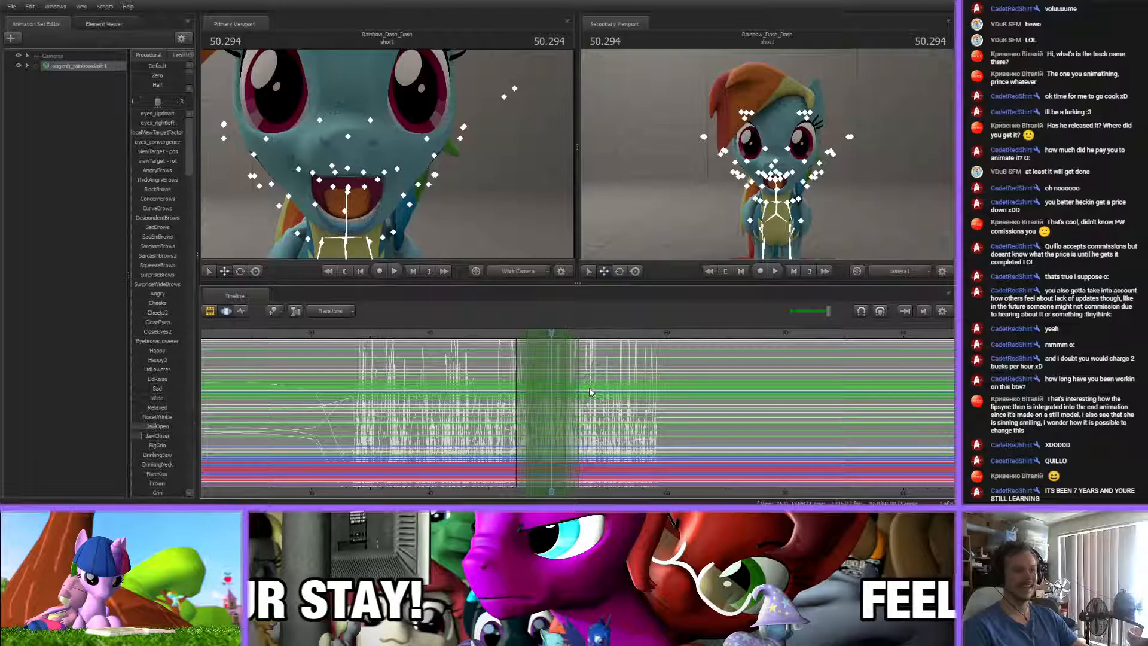
key("ctrl+a")
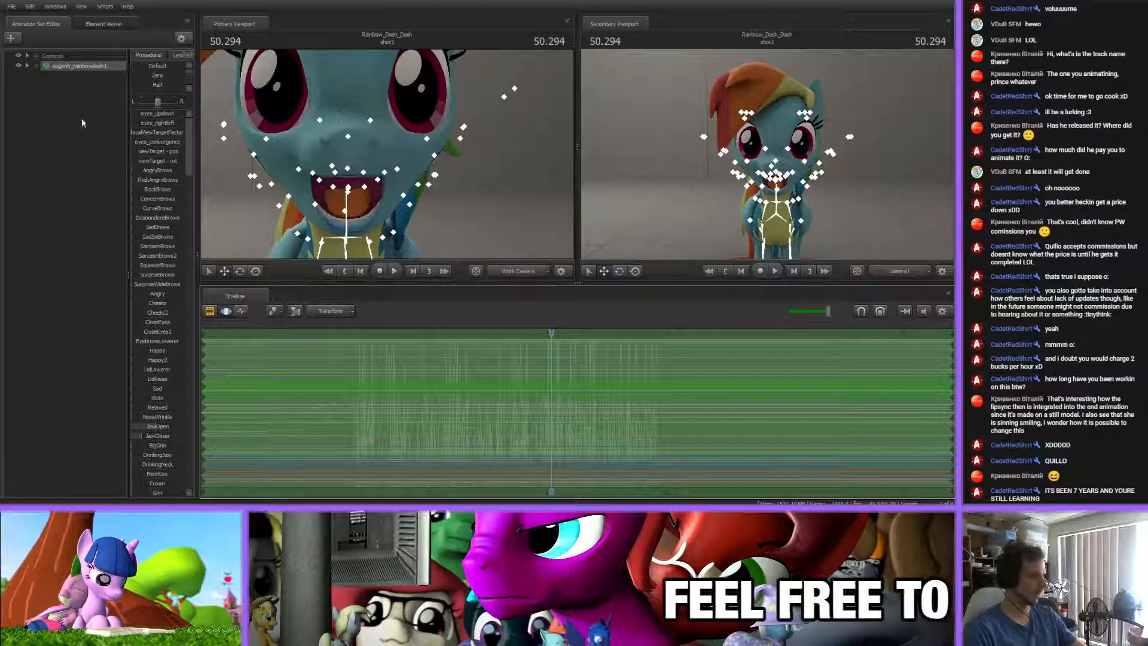
left_click(36, 67)
left_click(45, 76)
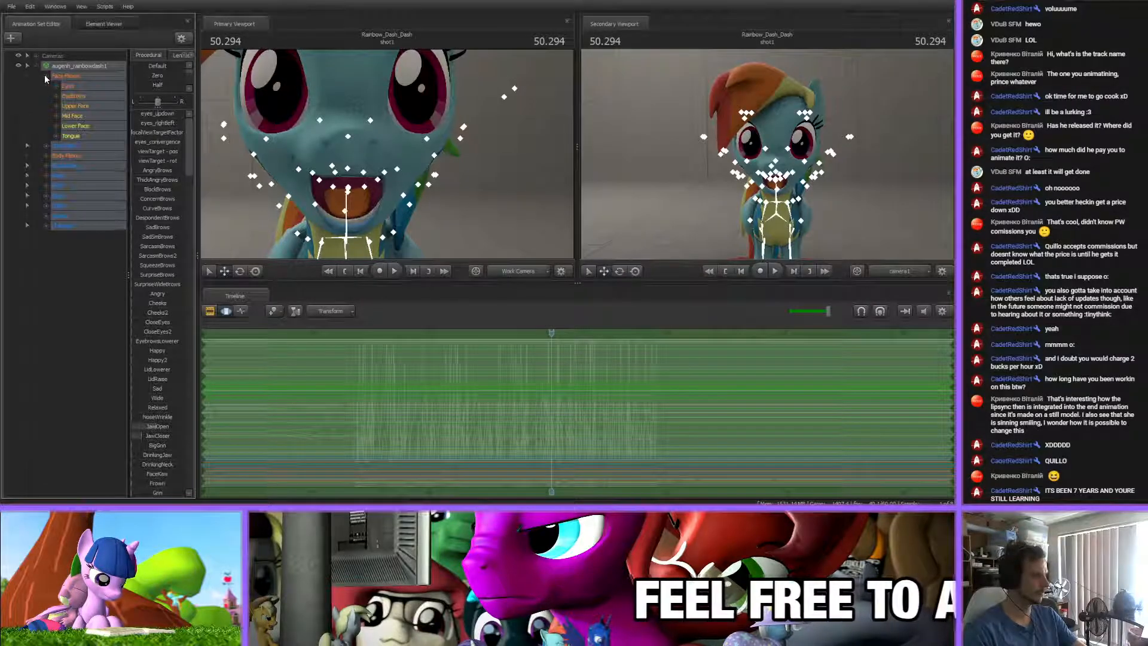
left_click(74, 126)
left_click(72, 116, "ctrl")
left_click(71, 137, "ctrl")
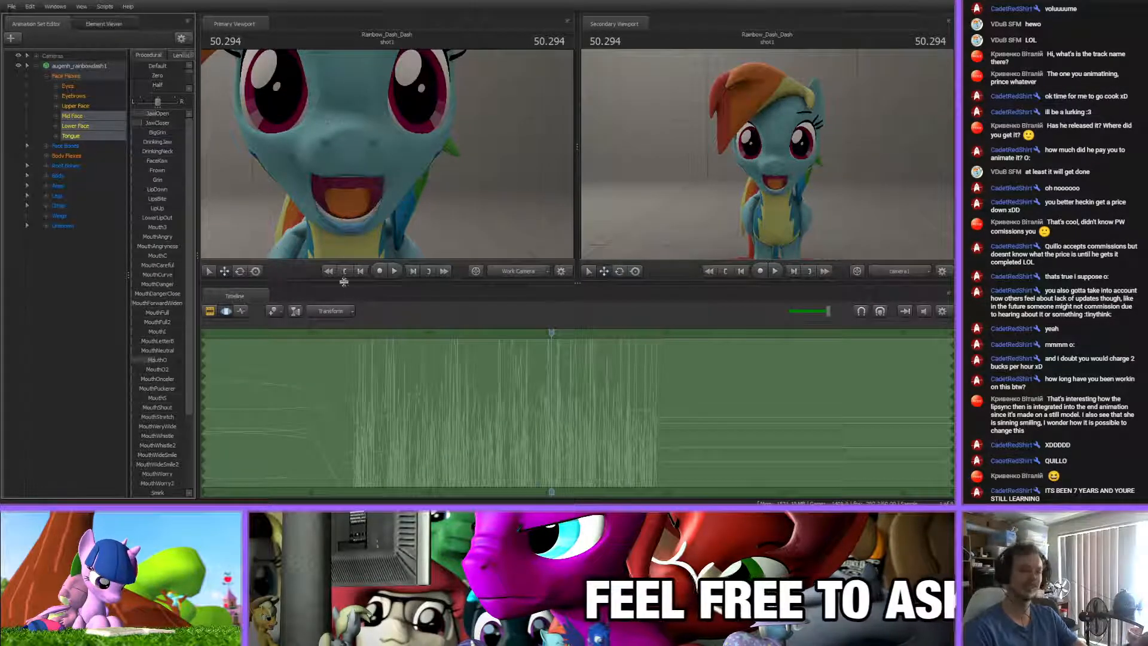
left_click(242, 313)
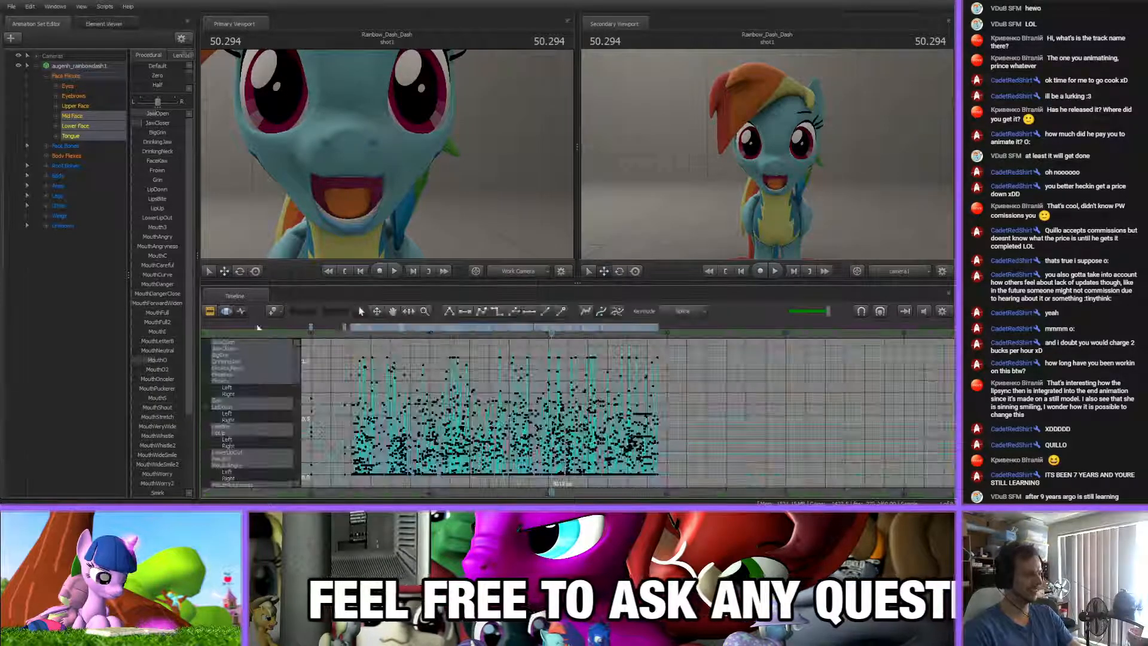
Insert a mouth key between the final two keys of the lip-sync and move it to about 59.1 s
middle_click_drag(622, 491, 402, 331)
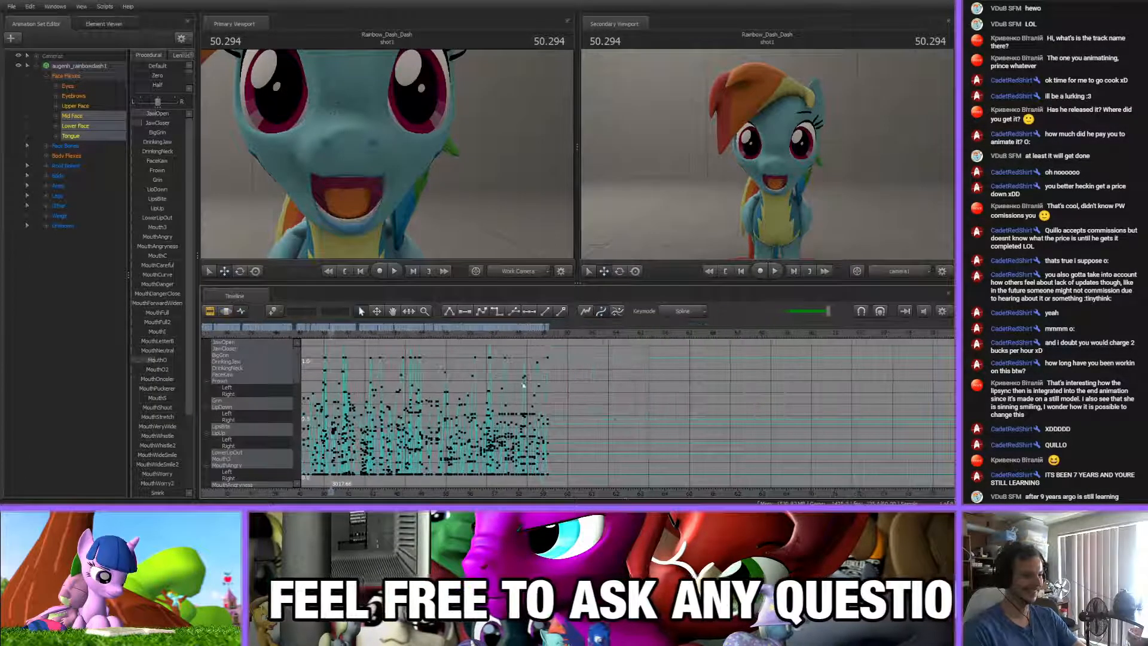
left_click(538, 334)
scroll(538, 335, "up", 4)
scroll(538, 336, "down", 1)
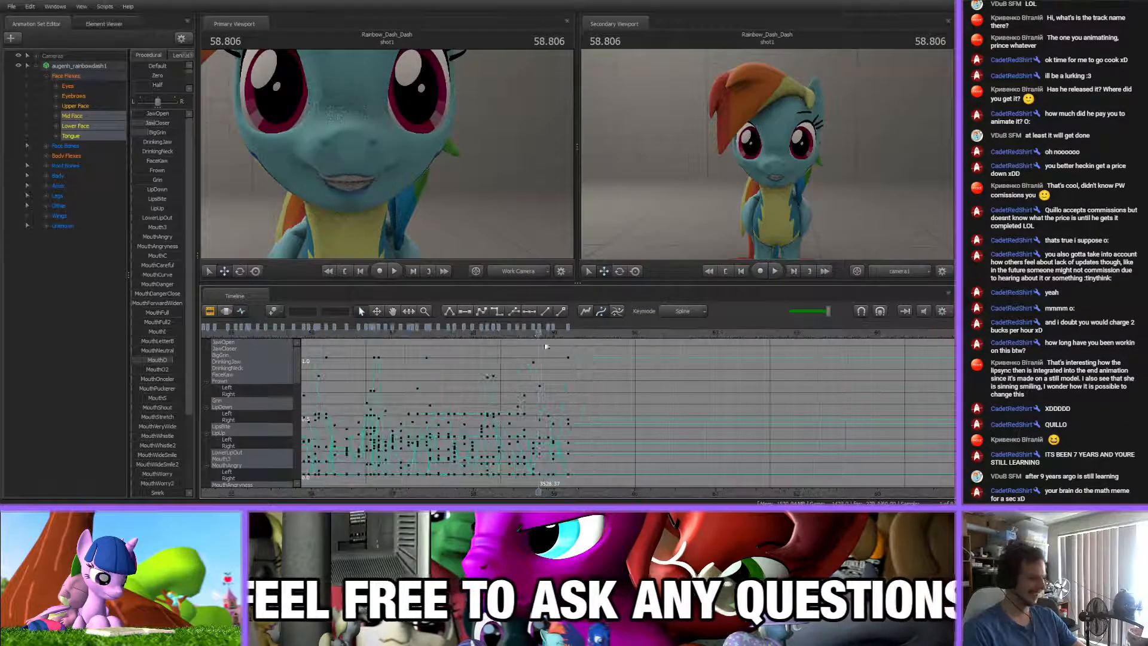
scroll(557, 458, "down", 5)
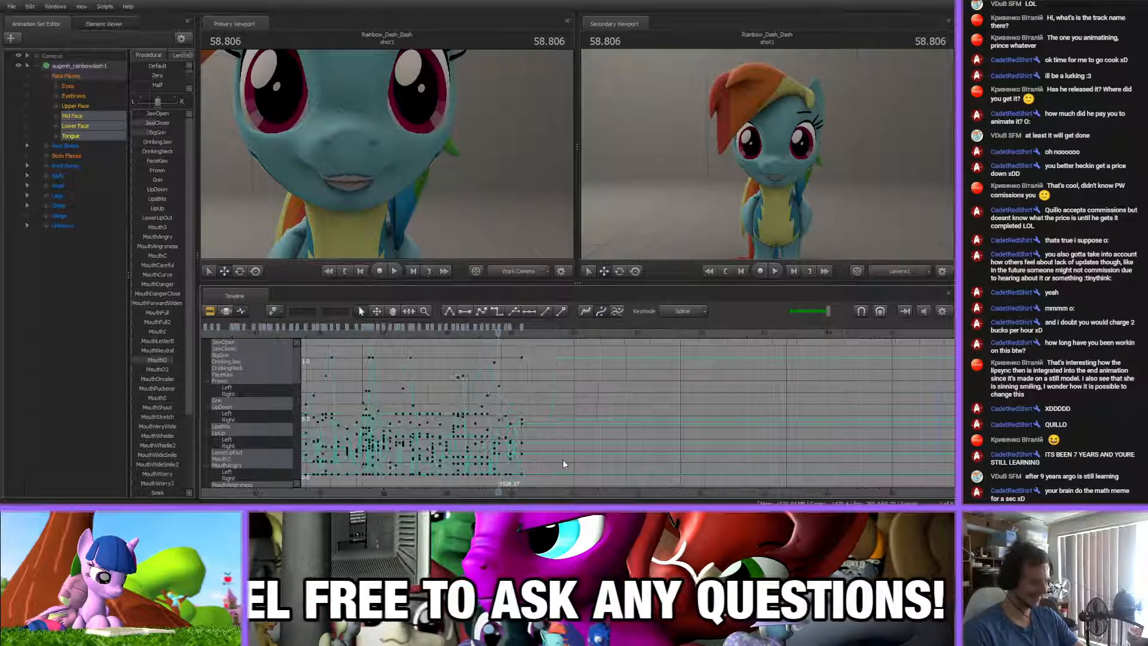
scroll(565, 460, "up", 6)
key("space")
mouse_move(549, 341)
left_mouse_down()
mouse_move(650, 342)
mouse_move(537, 327)
left_mouse_up()
scroll(616, 346, "up", 5)
key("m")
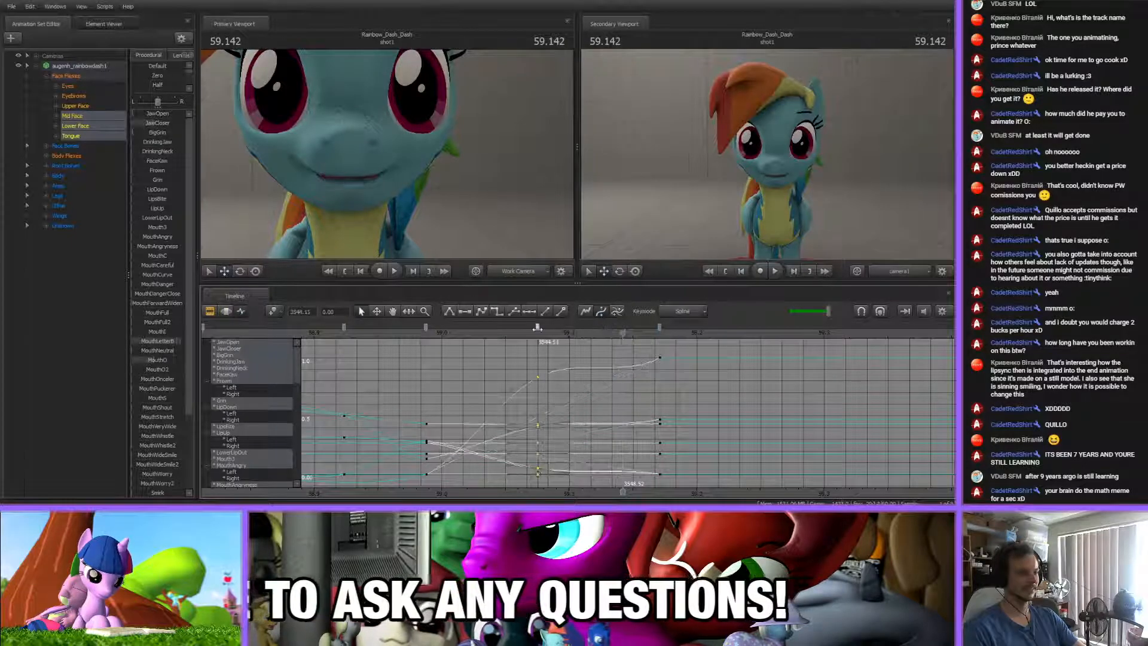
left_click(589, 369)
left_click_drag(461, 336, 569, 329)
Examine the mouth poses and flex curves around the final keys, at 59.021 s and 59.170 s
left_click(443, 344)
left_click_drag(429, 334, 469, 334)
scroll(472, 389, "down", 3)
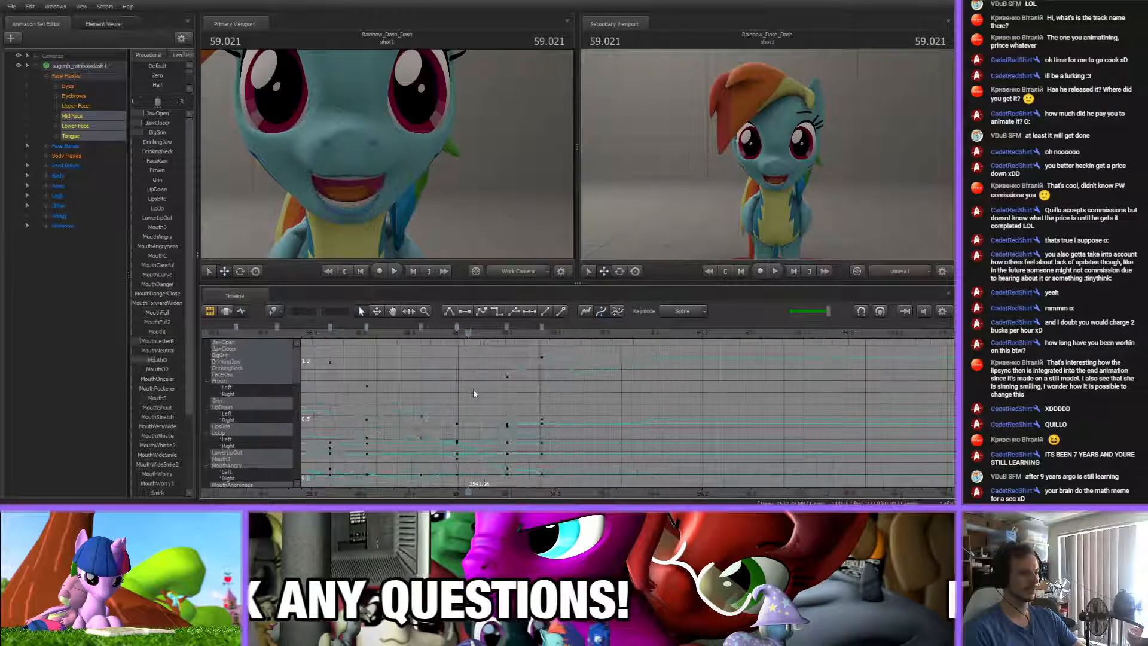
scroll(507, 357, "up", 3)
left_click(587, 328)
left_click(555, 392)
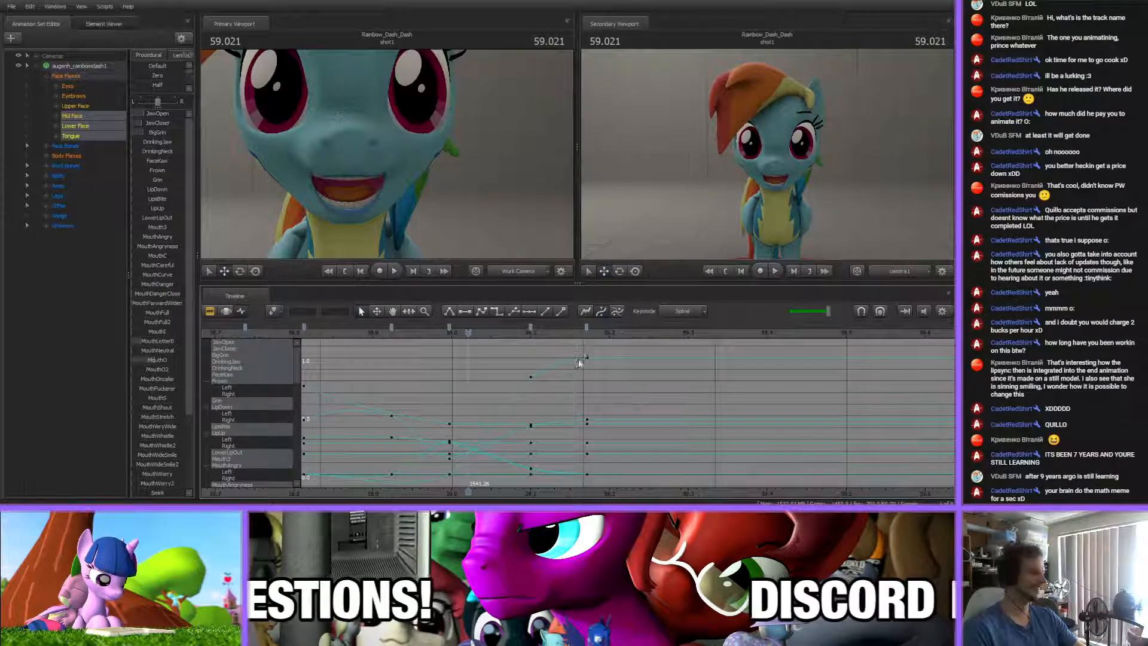
left_click(589, 335)
key("Down")
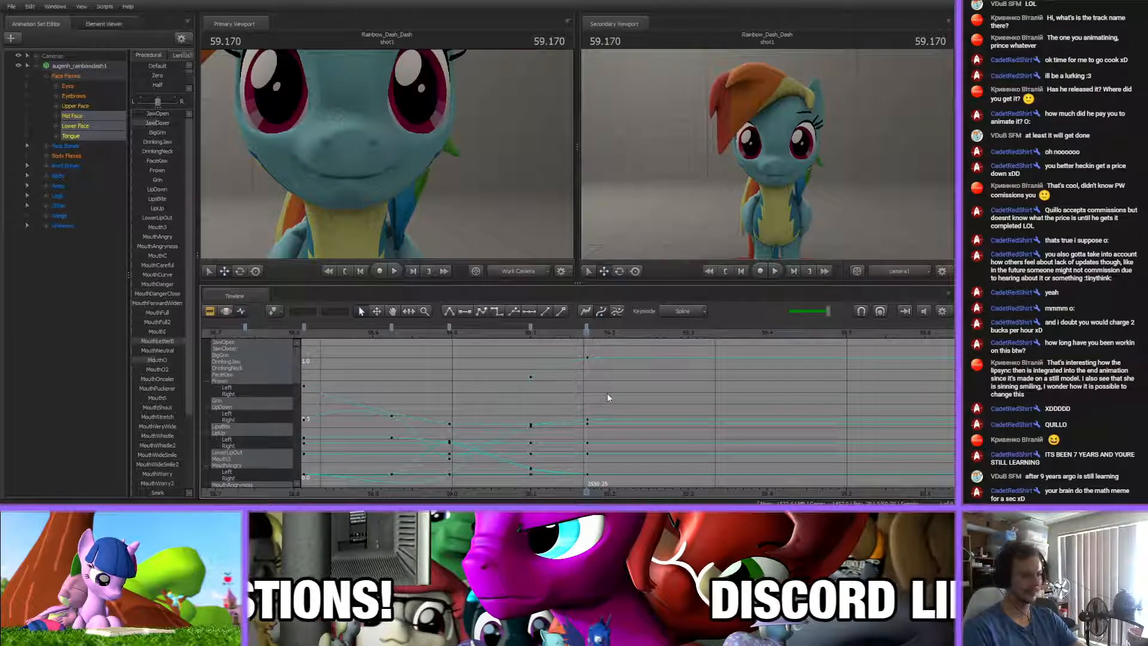
middle_click_drag(623, 489, 524, 468)
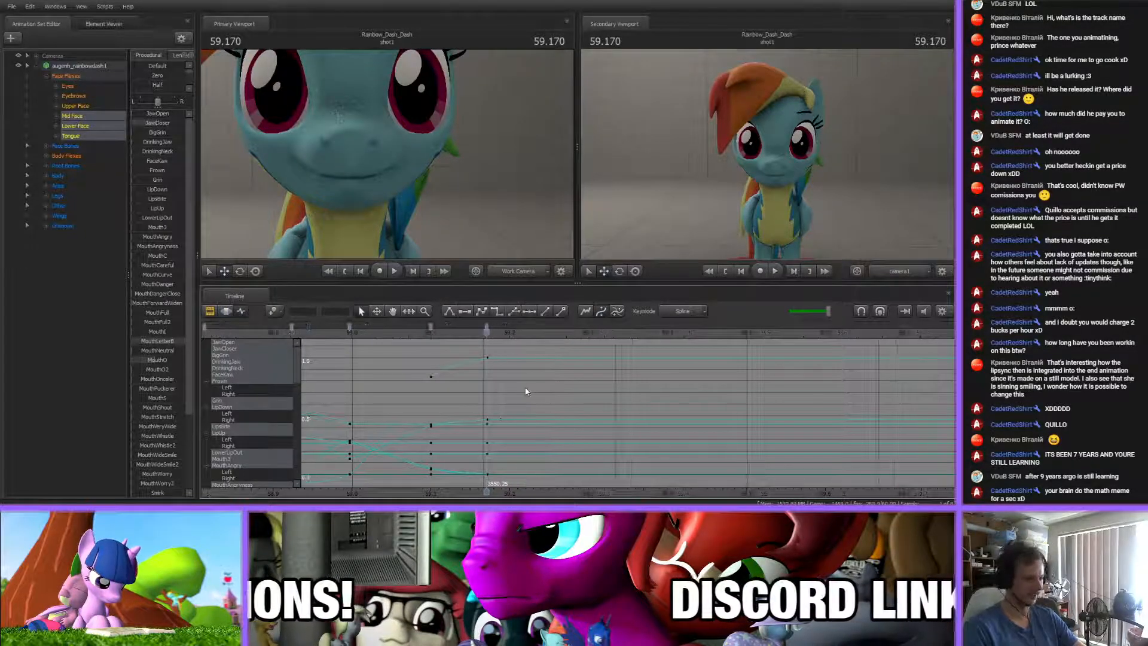
scroll(506, 402, "down", 5)
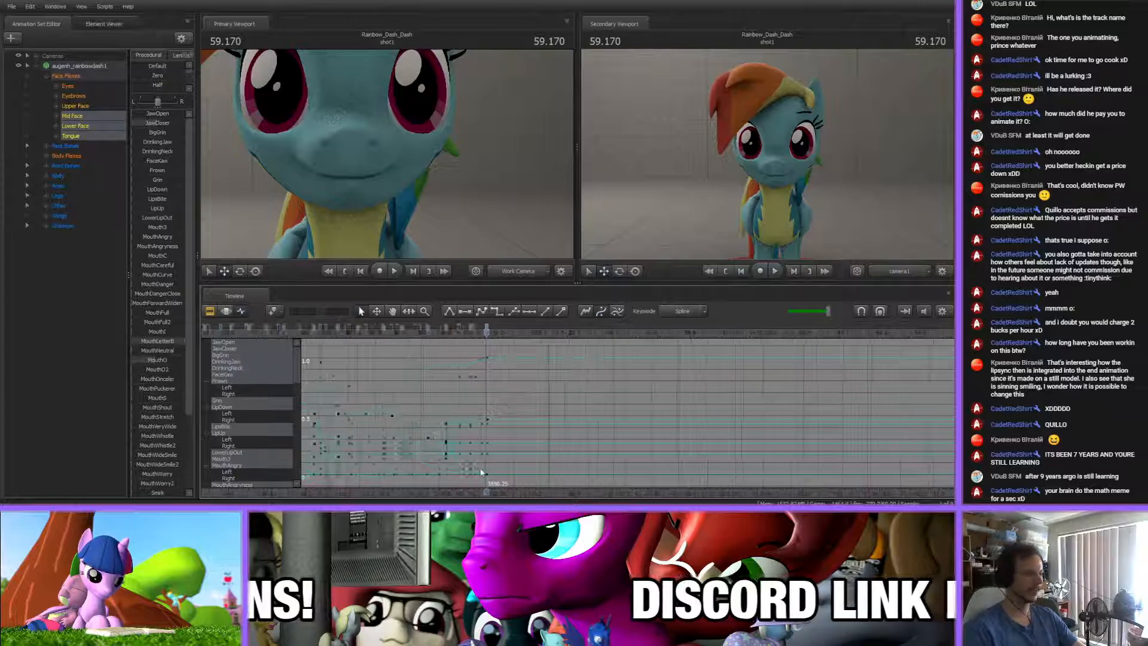
middle_click_drag(469, 491, 572, 325)
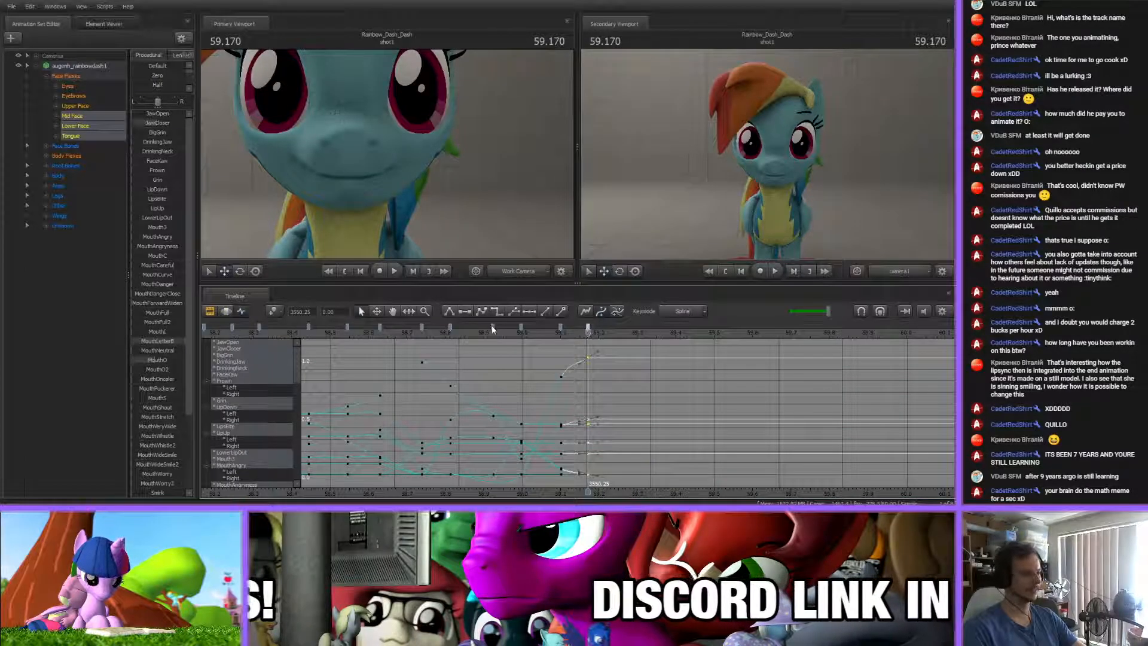
middle_click_drag(593, 500, 526, 419)
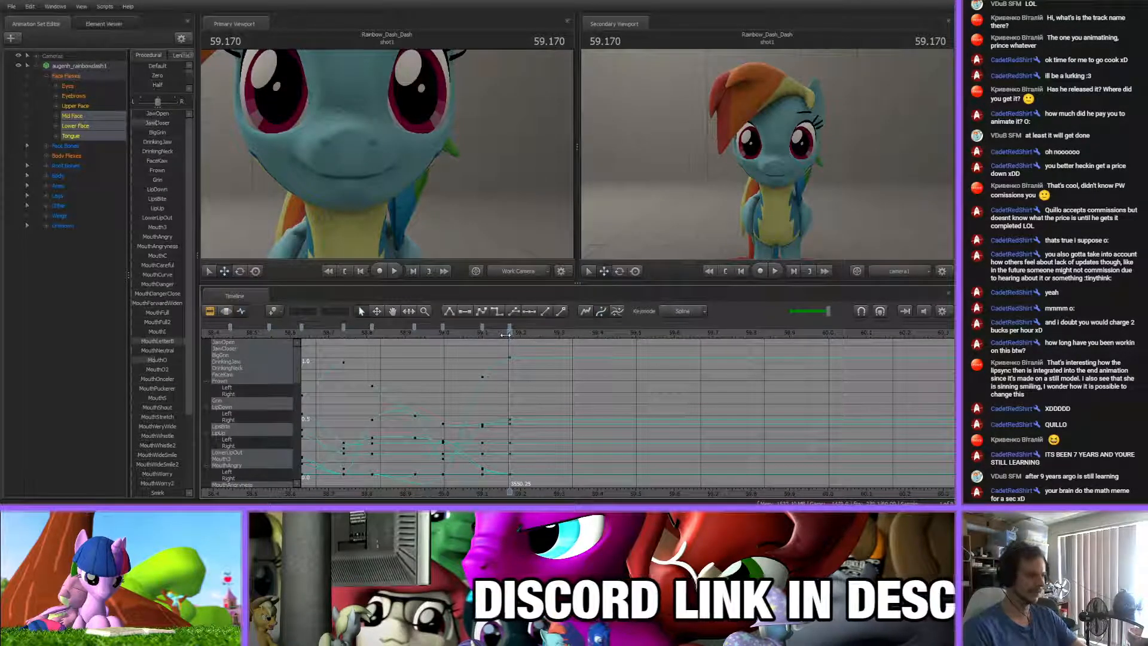
Insert another mouth key near 59.07 s and shift the closing keys, placing the fully closed mouth at 59.263 s
scroll(493, 343, "up", 3)
left_click_drag(509, 335, 383, 328)
key("m")
left_click_drag(384, 333, 424, 328)
left_click_drag(423, 332, 581, 328)
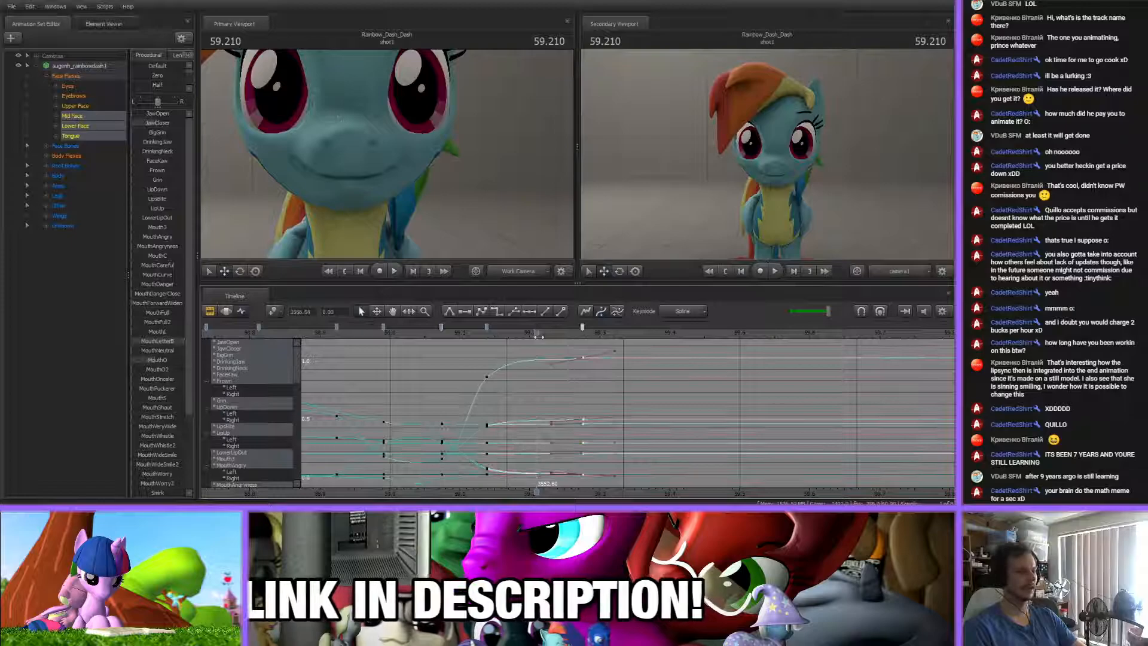
middle_click_drag(581, 432, 498, 380)
left_click_drag(455, 332, 492, 328)
left_click_drag(498, 333, 516, 332)
key("Up")
left_click(531, 389)
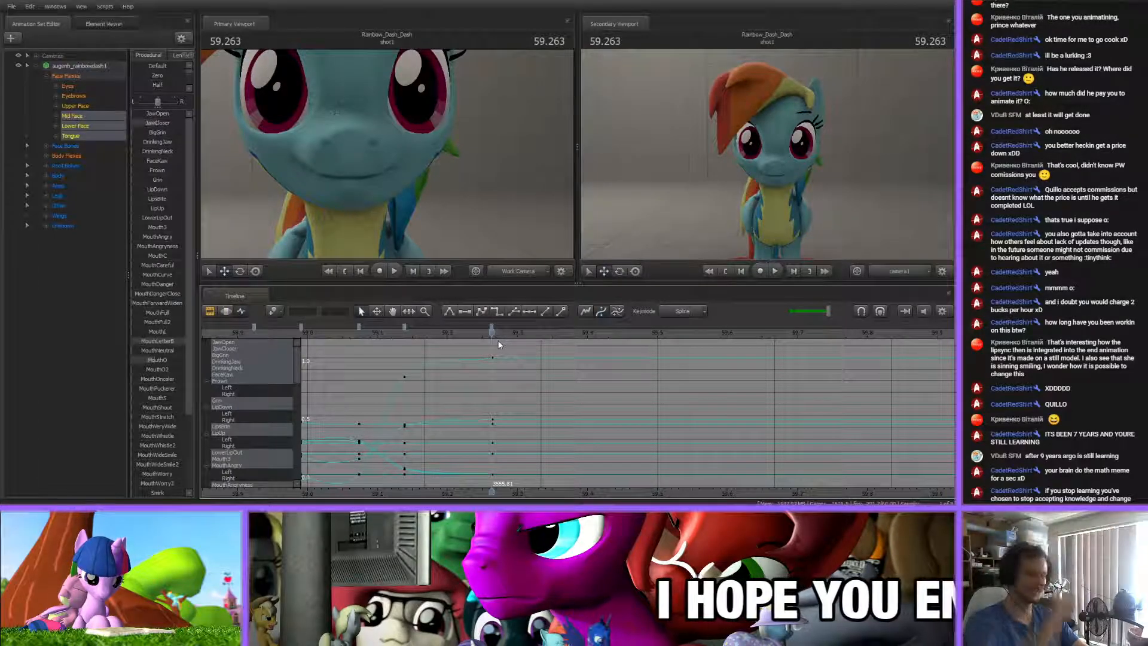
Key an open, smiling mouth at 59.353 s, after the closed pose, using the JawOpen and BigGrin flexes
scroll(540, 382, "up", 3)
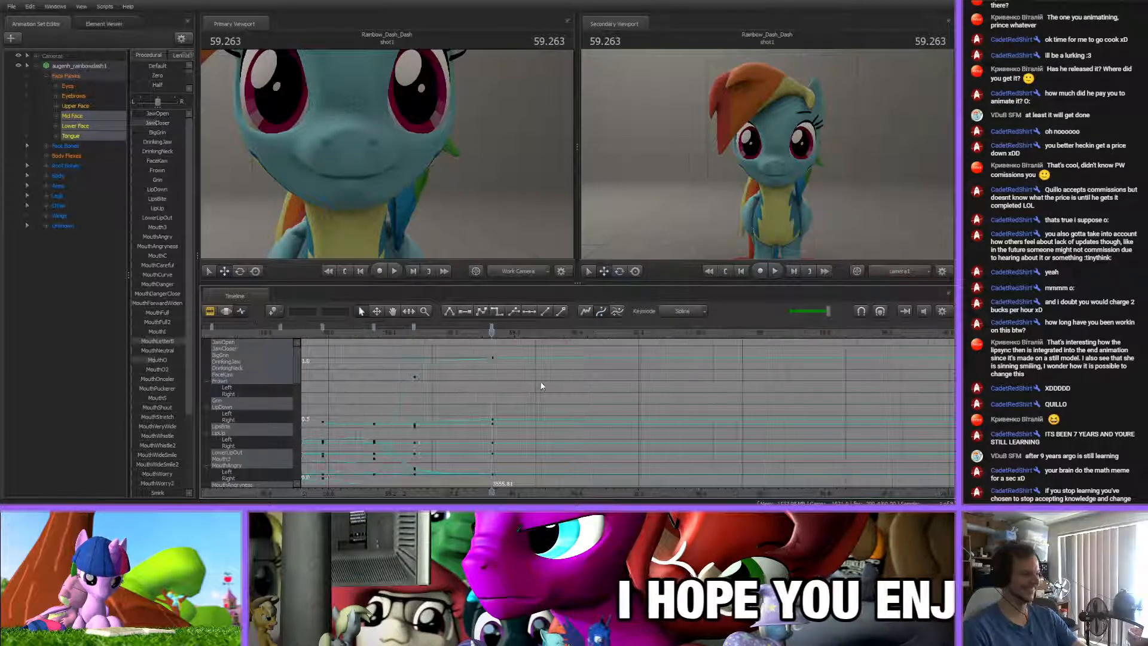
middle_click_drag(532, 403, 407, 399)
left_click_drag(366, 332, 446, 333)
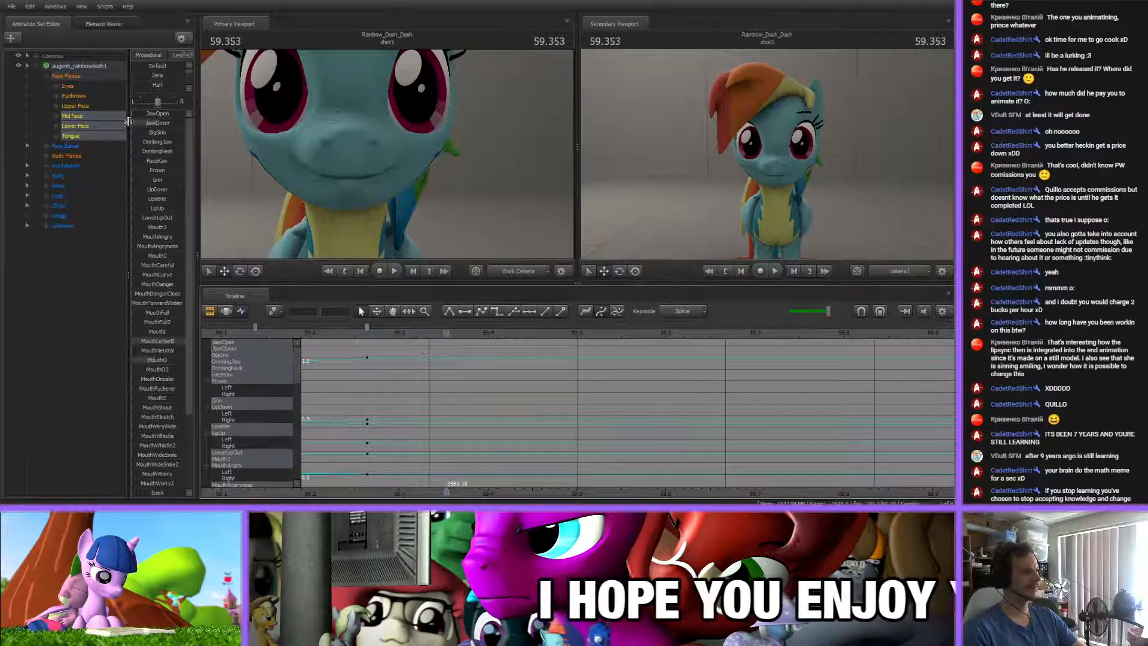
left_click_drag(133, 113, 141, 114)
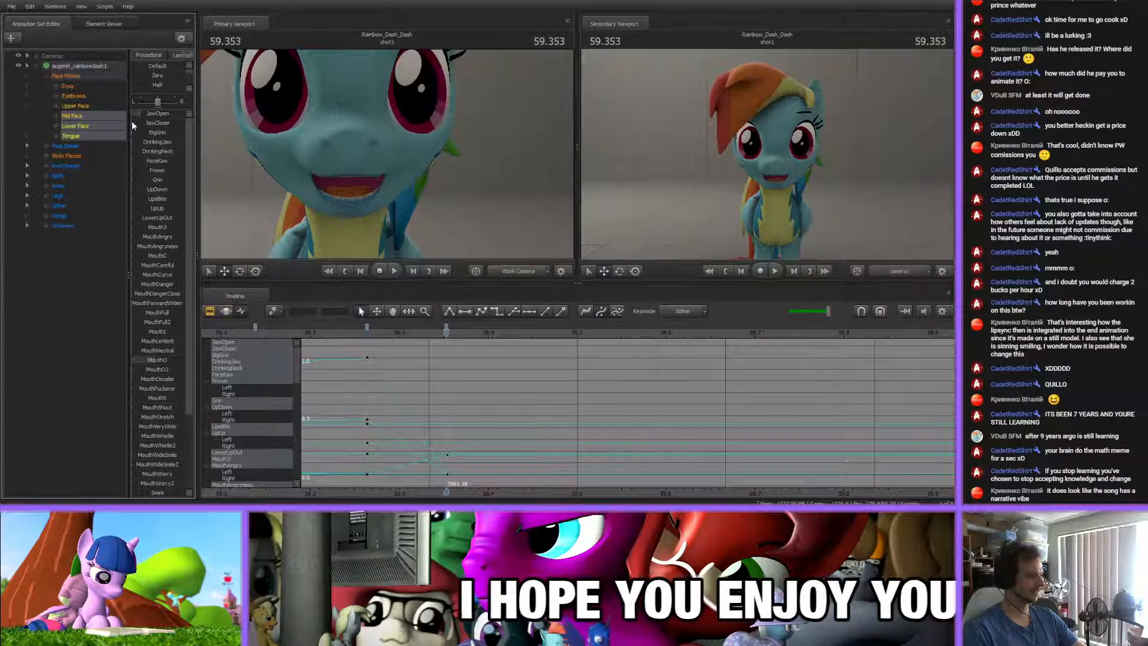
left_click_drag(140, 114, 148, 133)
scroll(510, 488, "down", 3)
middle_click_drag(510, 489, 623, 475)
left_click(592, 328)
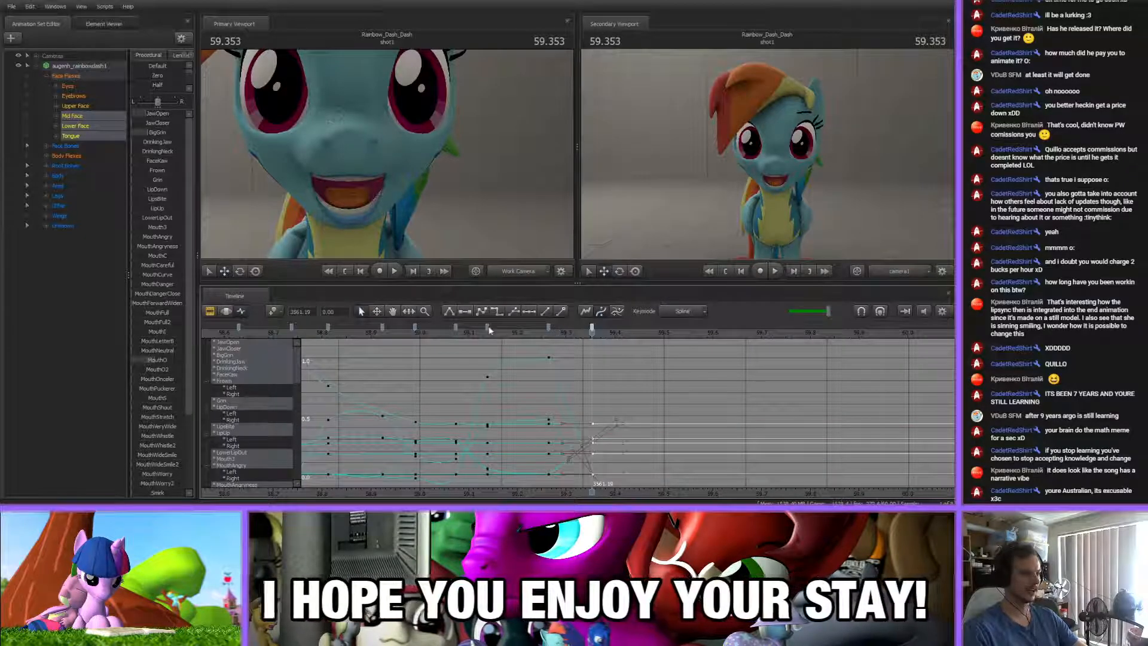
left_click(529, 390)
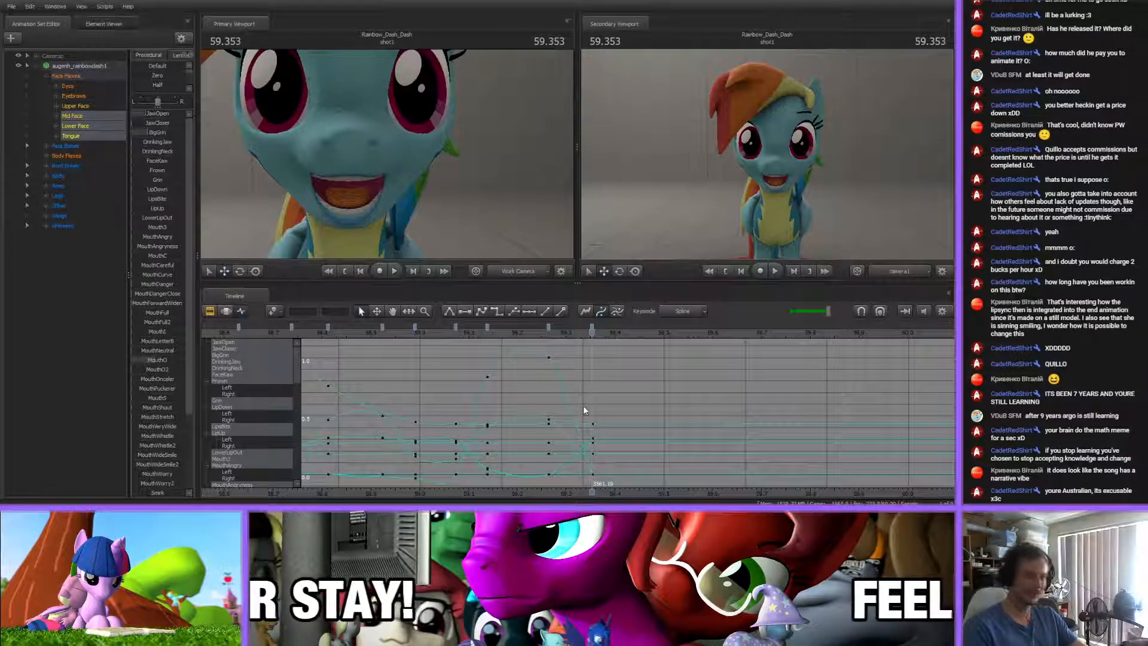
Key a nearly closed mouth at 59.469 s by adjusting the JawOpen and JawCloser flexes
scroll(601, 389, "up", 4)
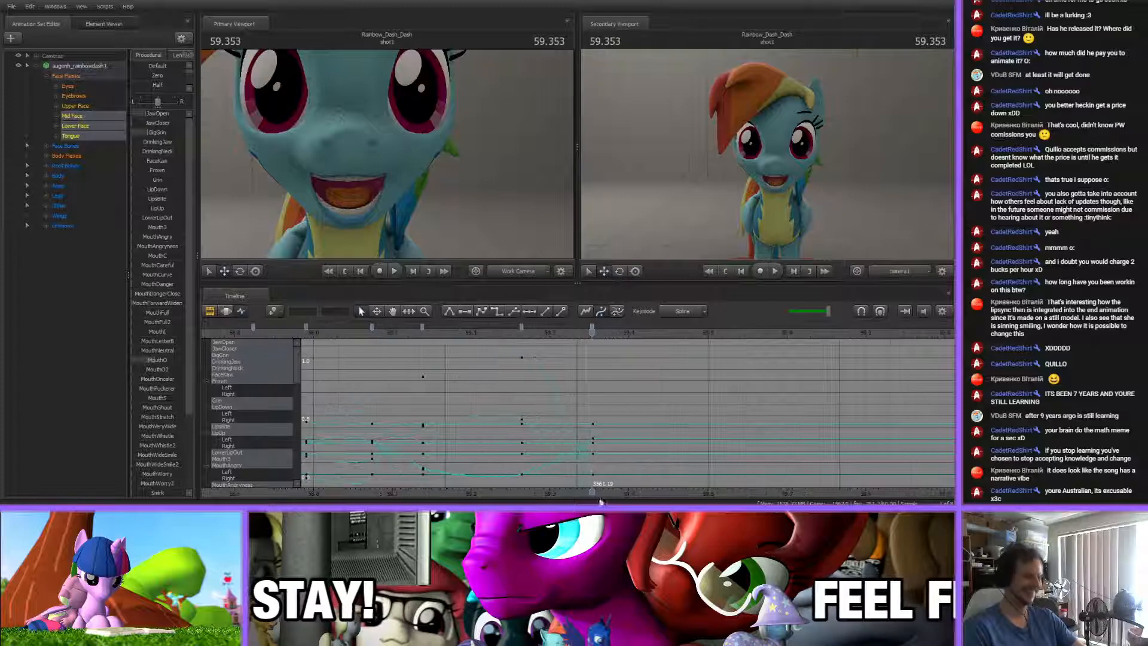
middle_click_drag(638, 395, 529, 395)
left_click_drag(409, 334, 412, 336)
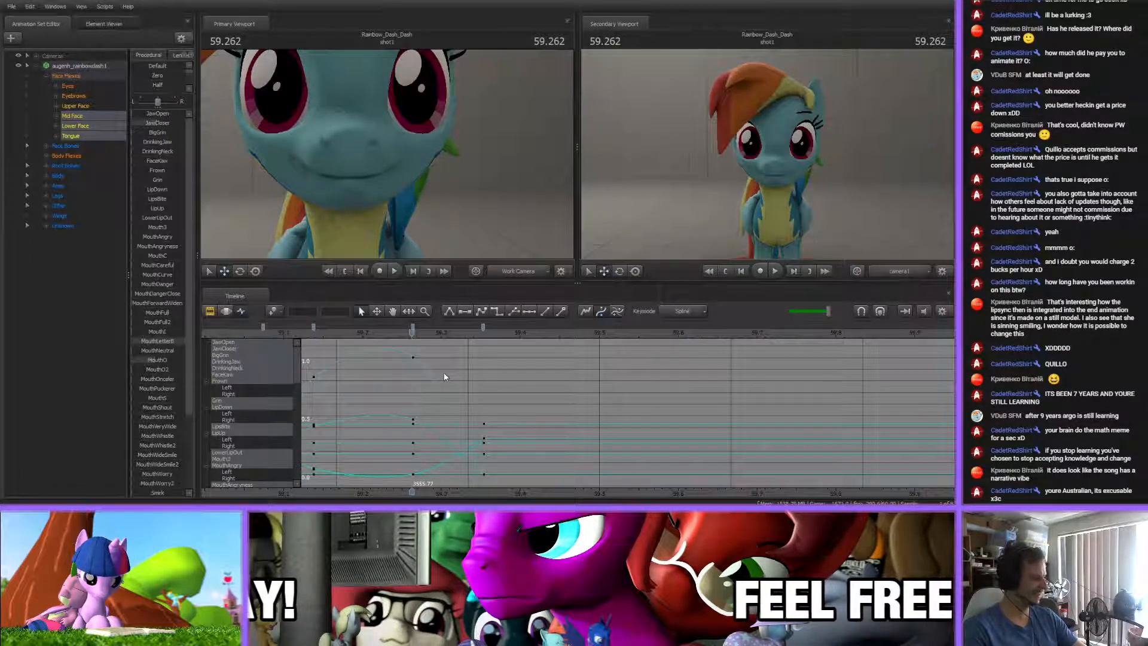
left_click_drag(412, 329, 552, 329)
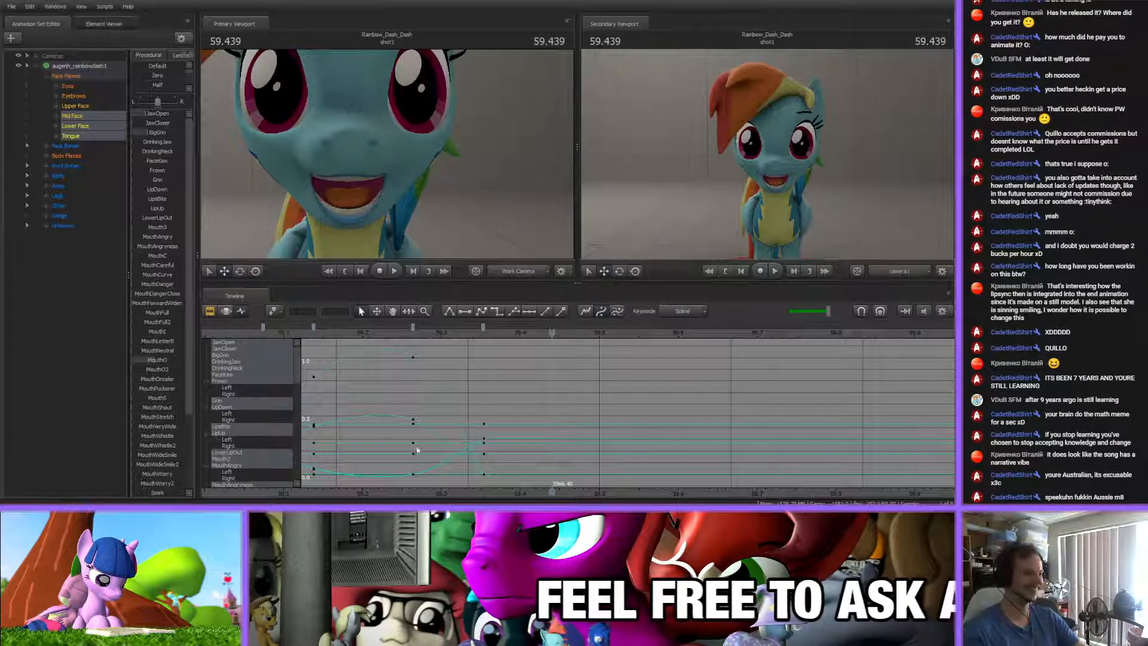
left_click_drag(554, 339, 575, 333)
mouse_move(148, 123)
left_mouse_down()
mouse_move(162, 124)
mouse_move(147, 115)
left_mouse_up()
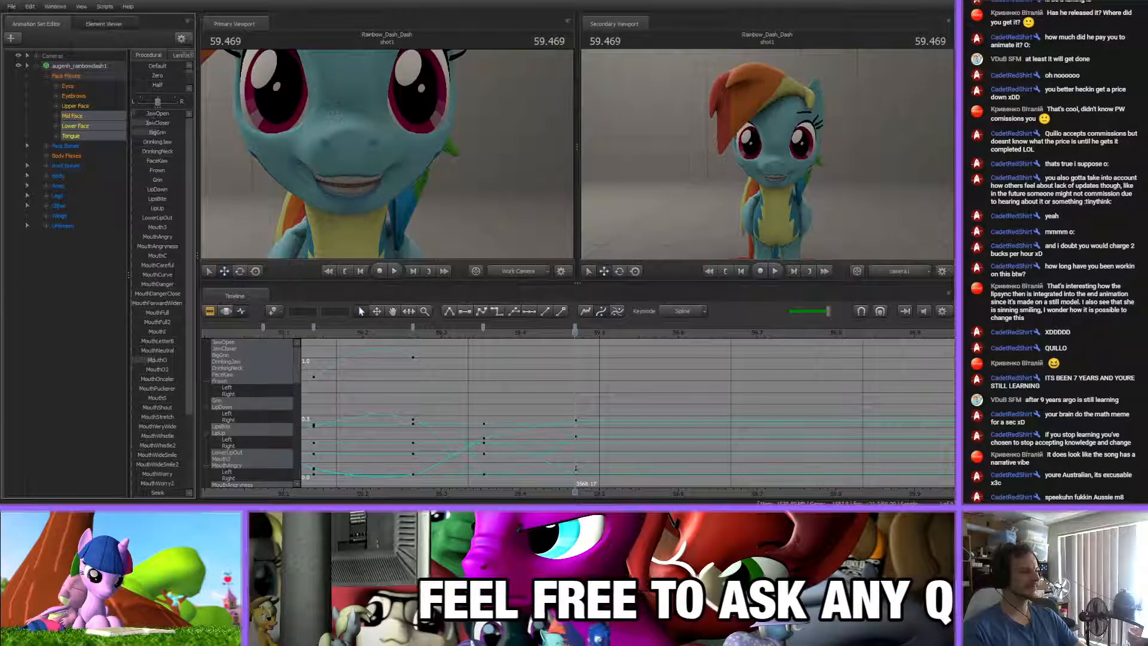
left_click(594, 392)
mouse_move(575, 332)
left_mouse_down()
mouse_move(372, 346)
mouse_move(574, 352)
left_mouse_up()
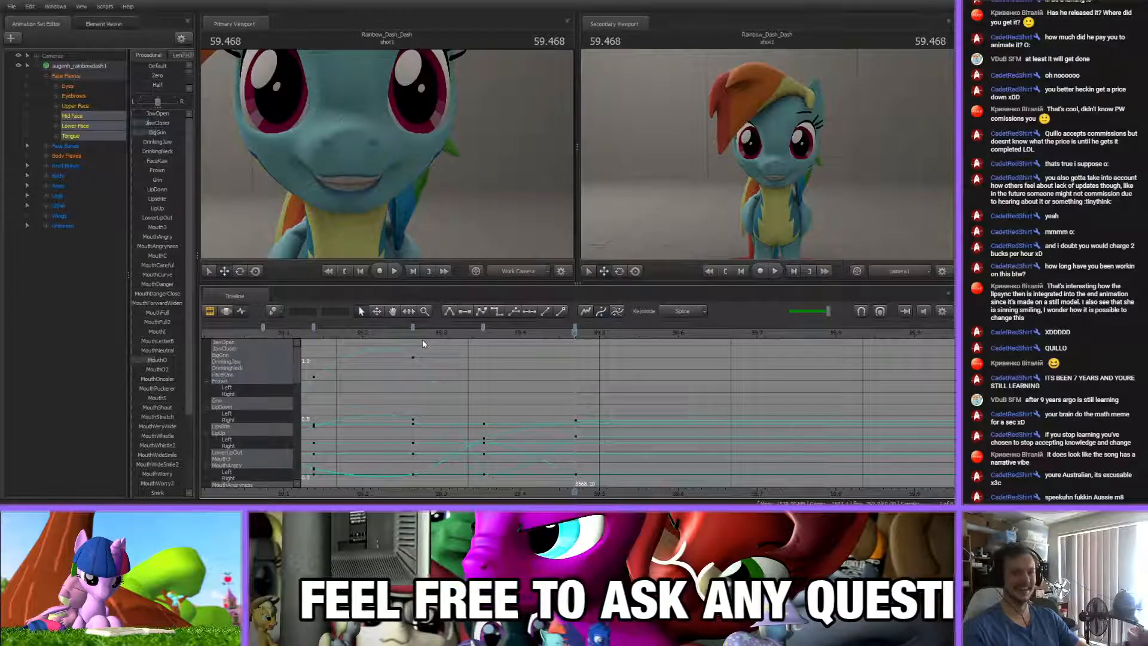
Insert a mouth key at about 59.43 s, between the open pose and the nearly closed pose
left_click_drag(428, 334, 515, 333)
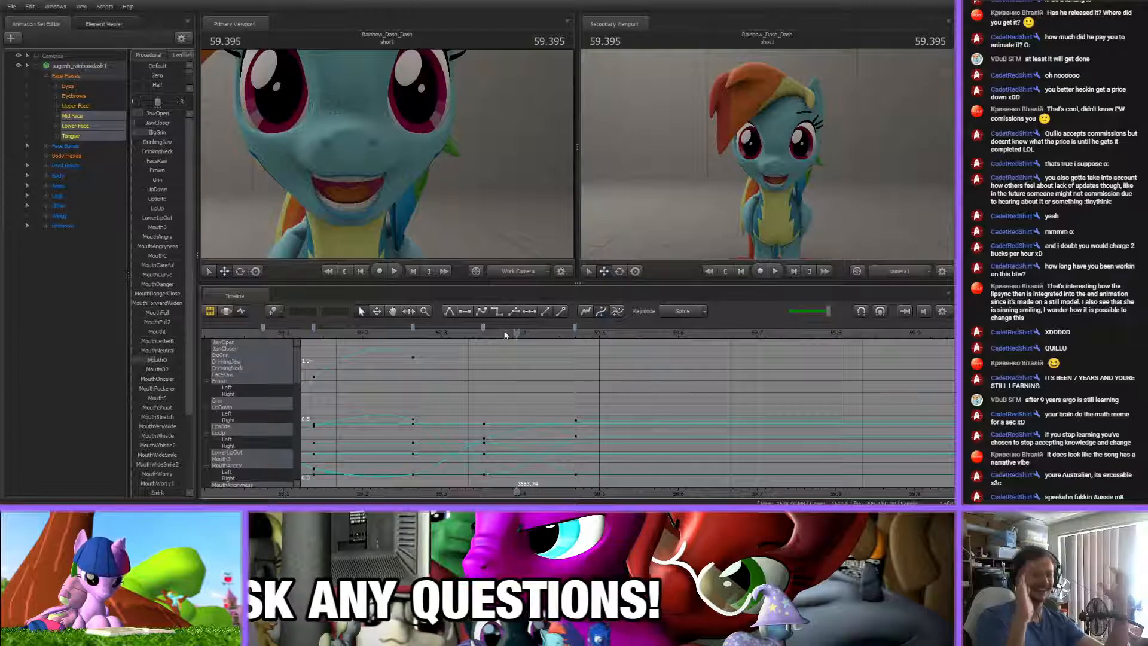
left_click_drag(516, 333, 487, 359)
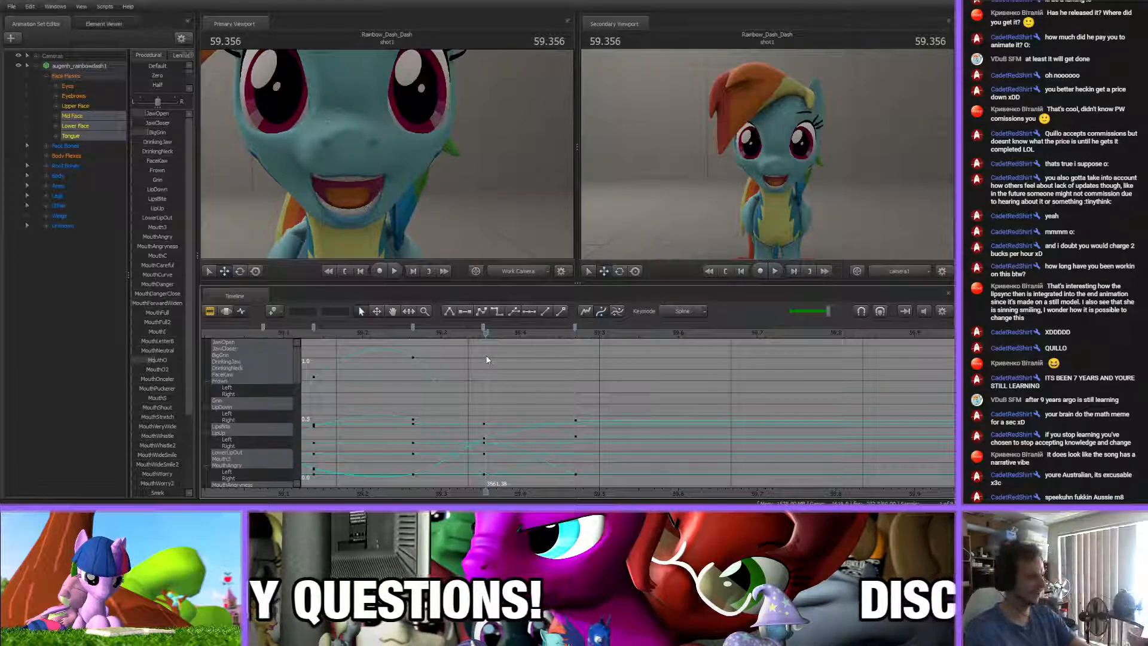
left_click_drag(485, 359, 542, 342)
key("m")
left_click(549, 363)
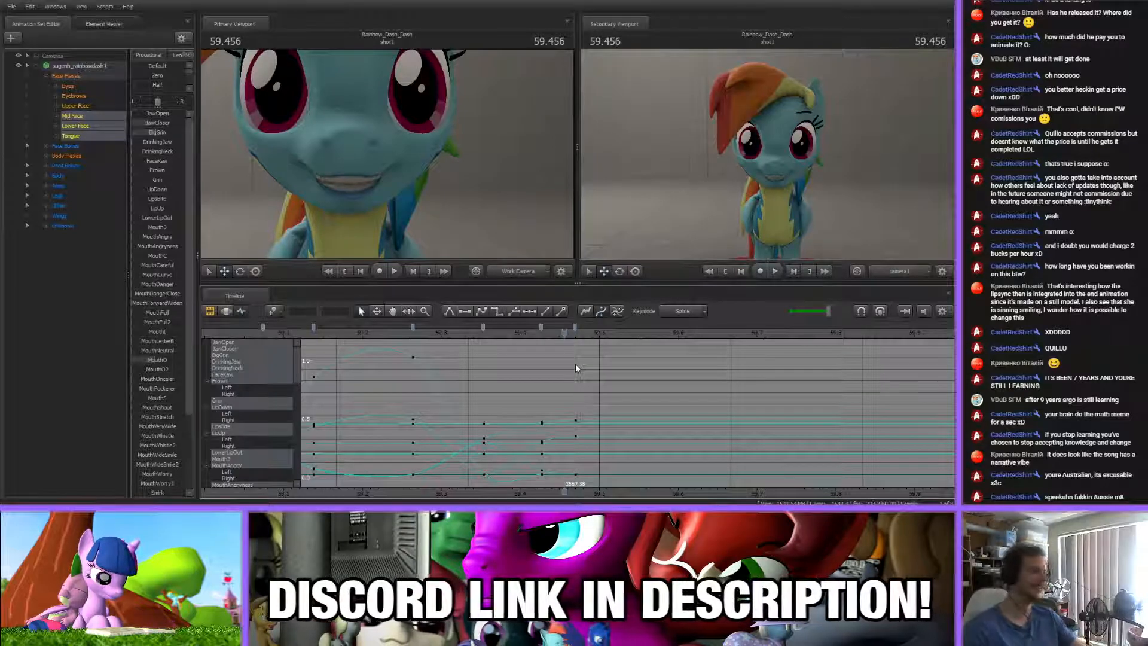
Go to the last key at 59.469 s and reselect only the model's Mid Face, Lower Face and Tongue flexes
key("Up")
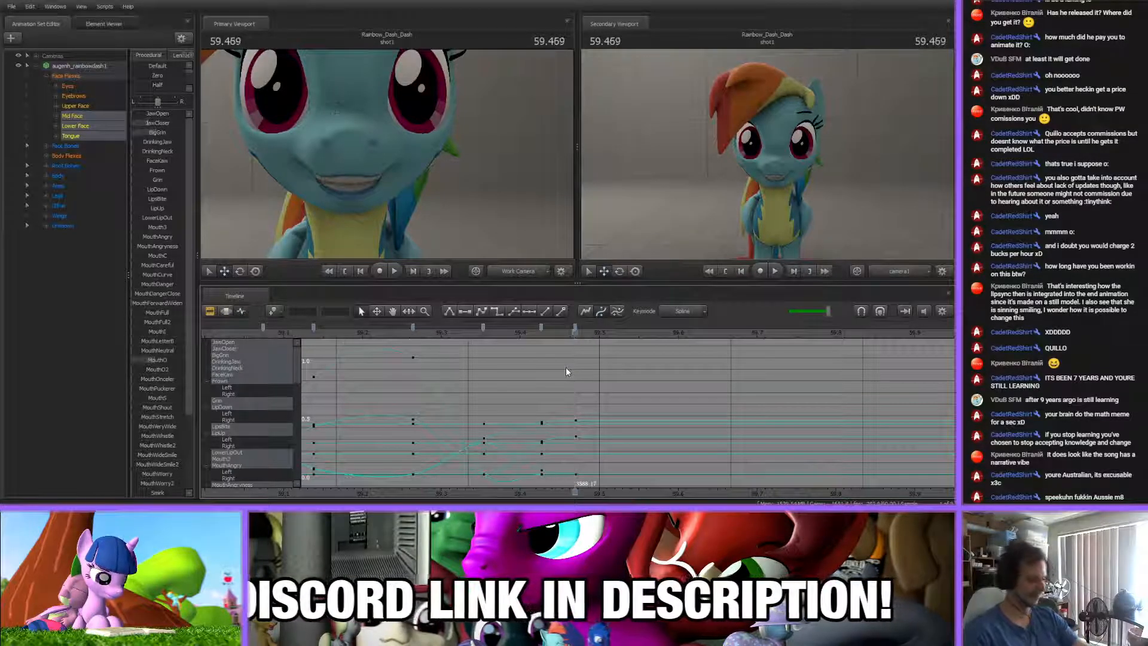
left_click(73, 66)
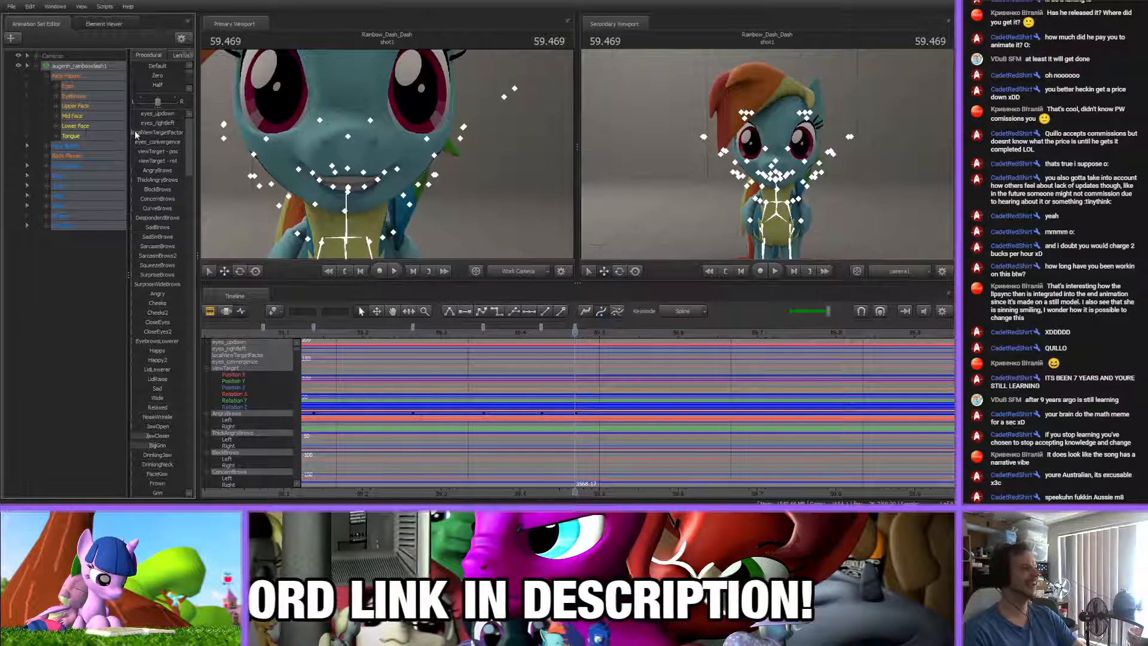
left_click(83, 256)
left_click(75, 126)
left_click(73, 116, "ctrl")
left_click(71, 135, "ctrl")
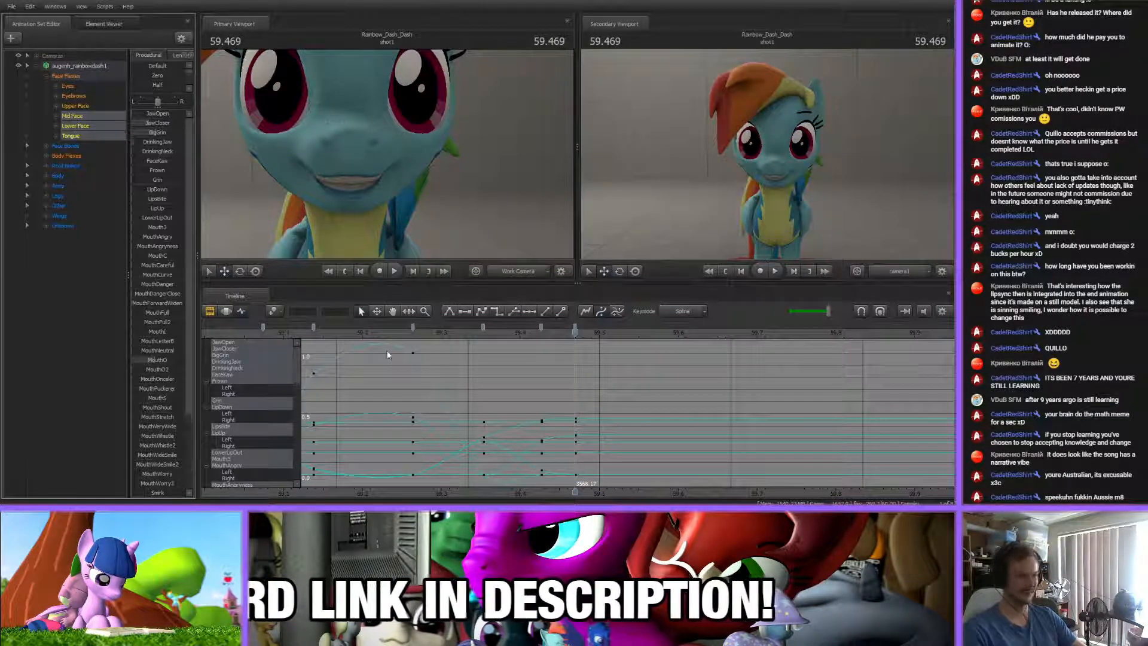
Move the final nearly closed mouth key to 59.534 s
scroll(651, 402, "up", 2)
middle_click_drag(598, 464, 486, 380)
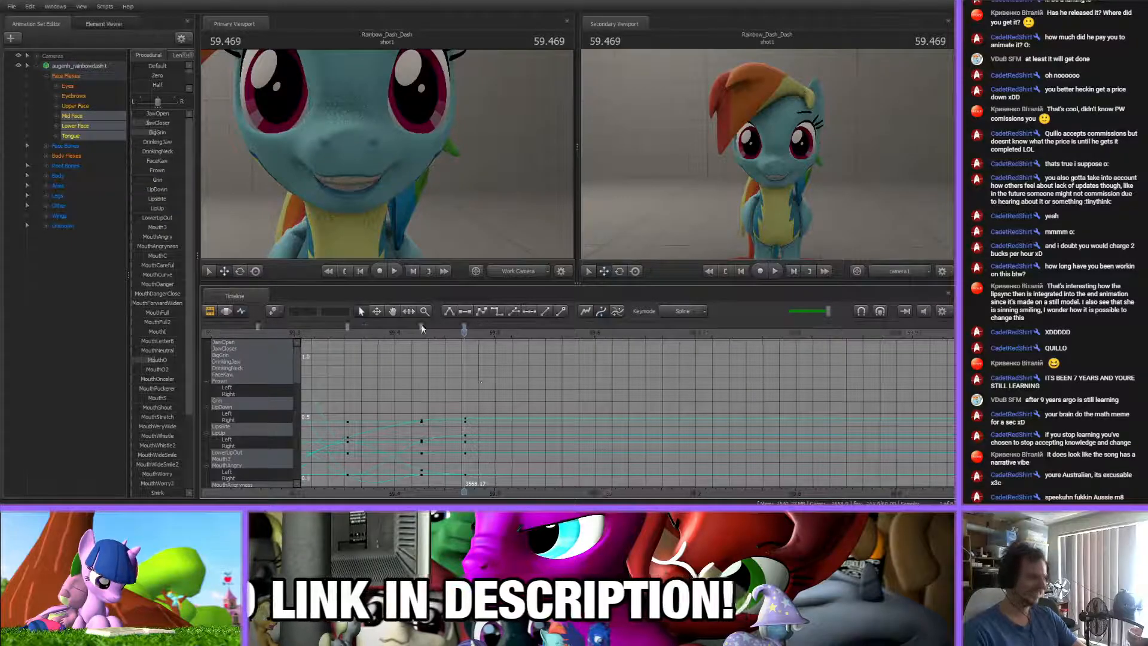
left_click_drag(464, 328, 504, 351)
scroll(504, 350, "down", 1)
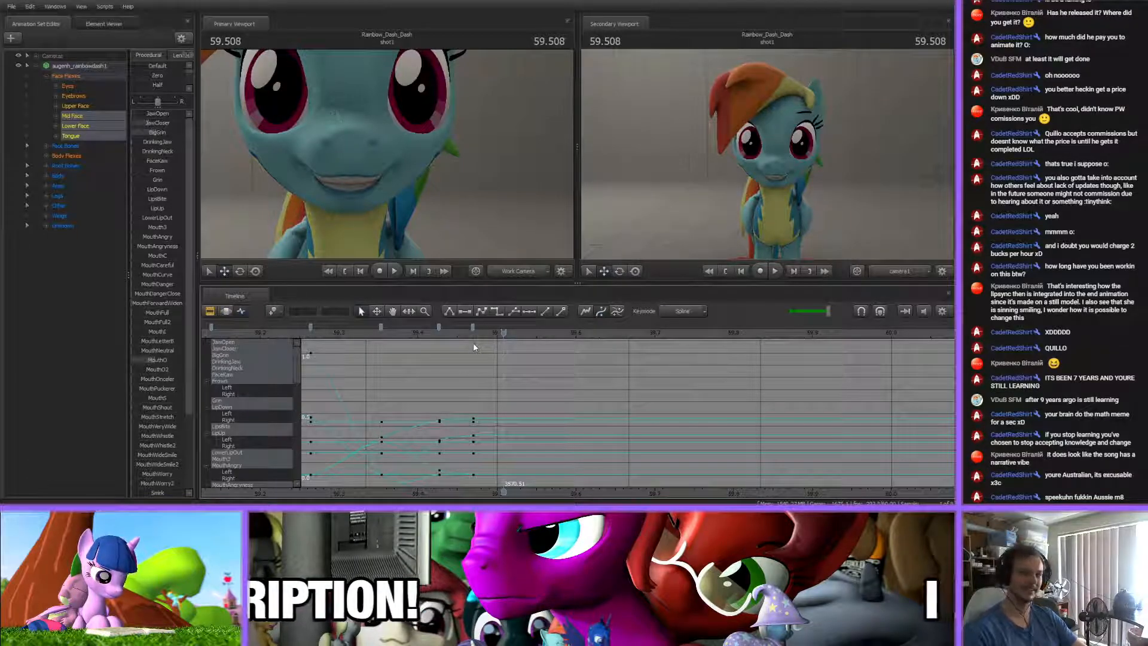
left_click_drag(426, 333, 544, 333)
left_click_drag(472, 327, 523, 326)
left_click(523, 331)
left_click(434, 384)
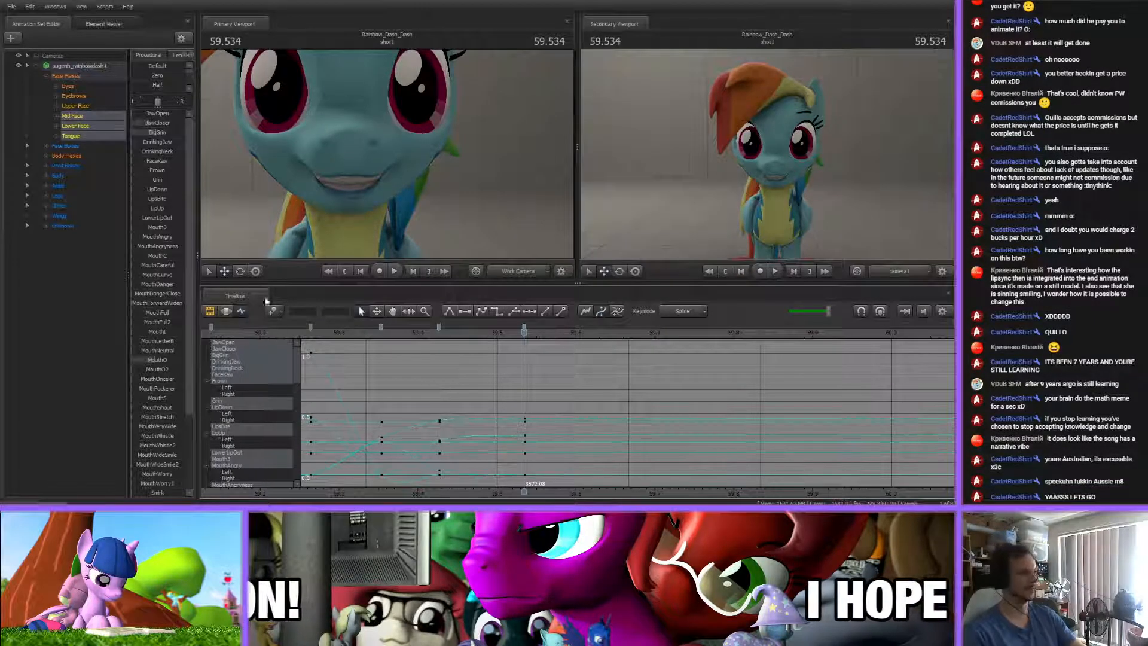
Raise MouthO and adjust the jaw flexes on the final mouth key, and shift that key to 59.544 s
left_click_drag(156, 360, 165, 359)
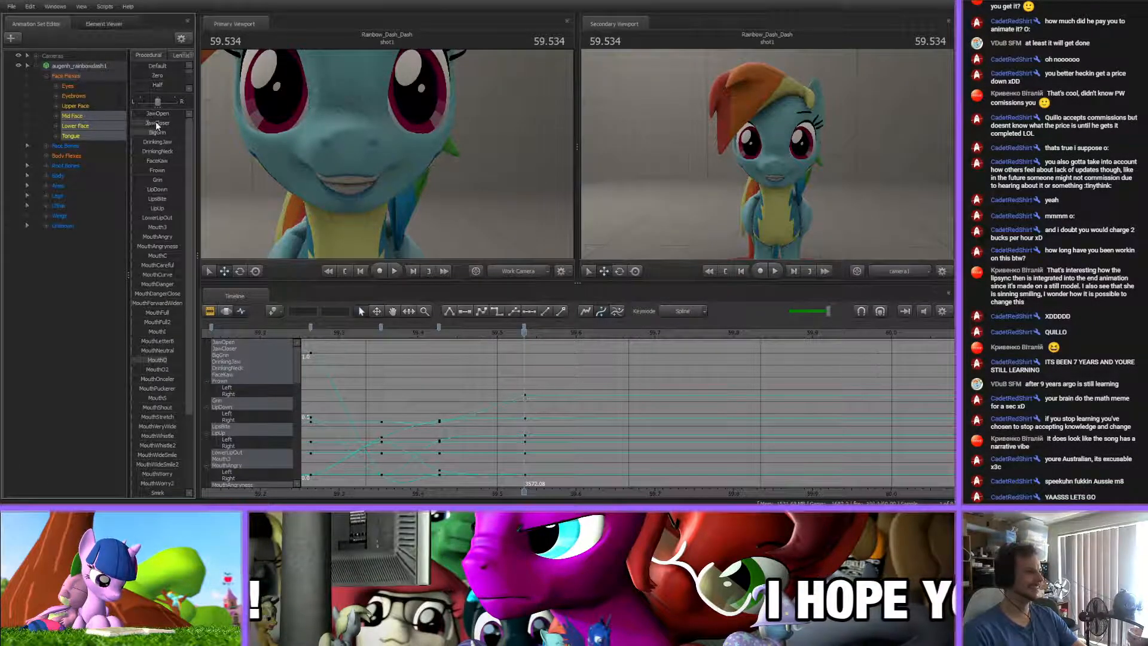
left_click_drag(157, 142, 166, 141)
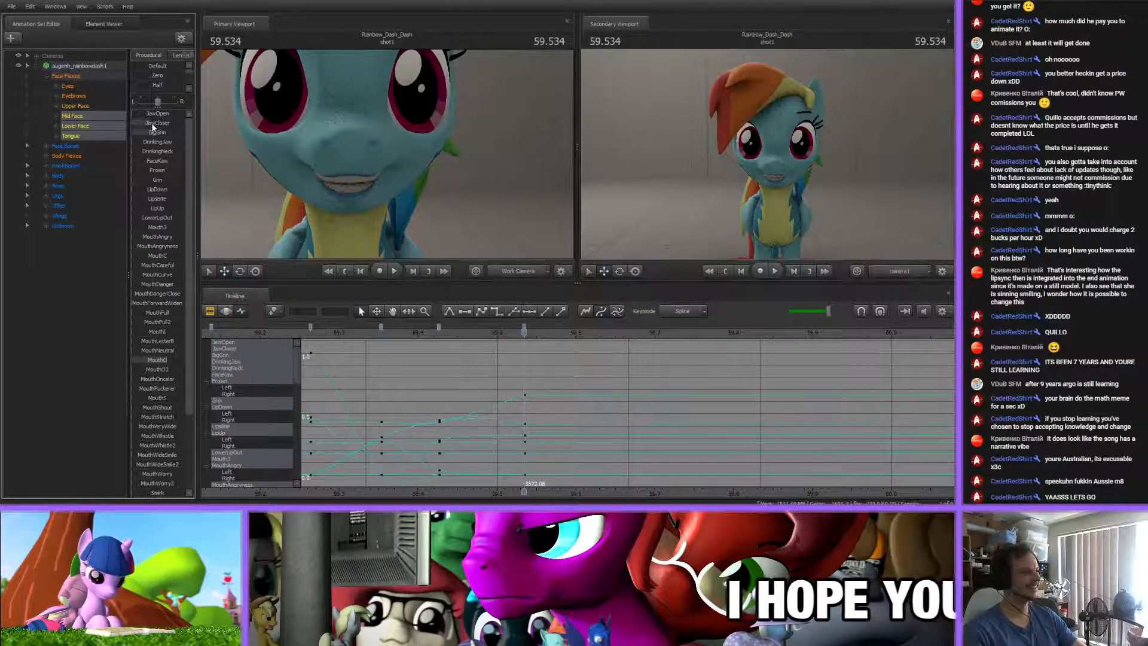
left_click(495, 333)
left_click_drag(495, 333, 541, 335)
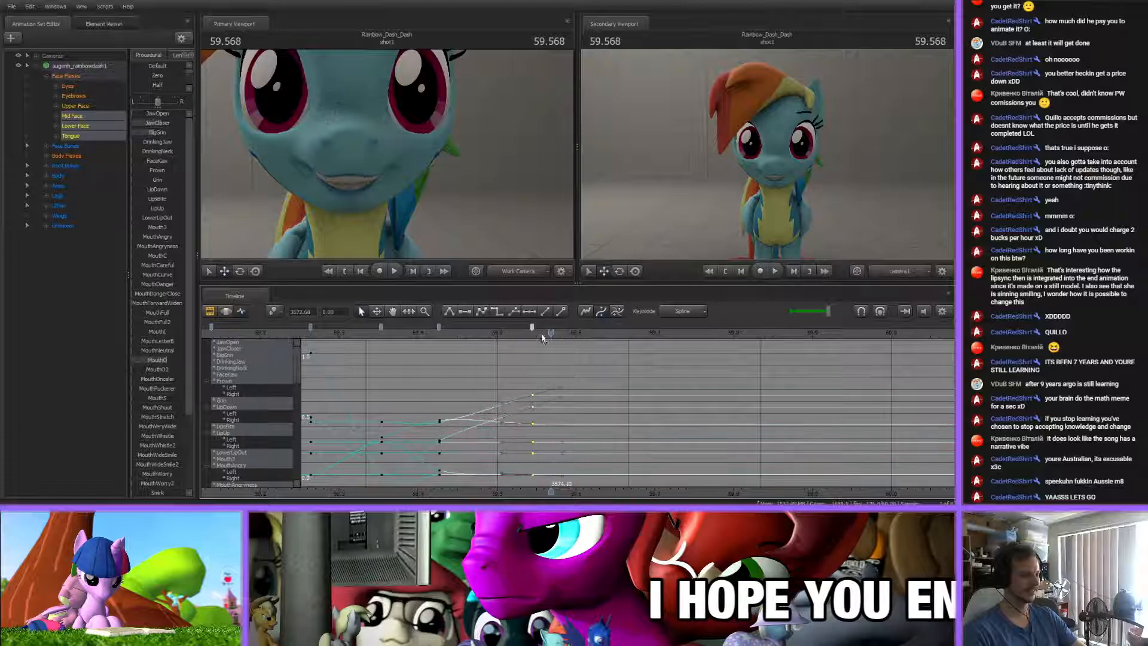
left_click(532, 333)
left_click(524, 361)
left_click(532, 328)
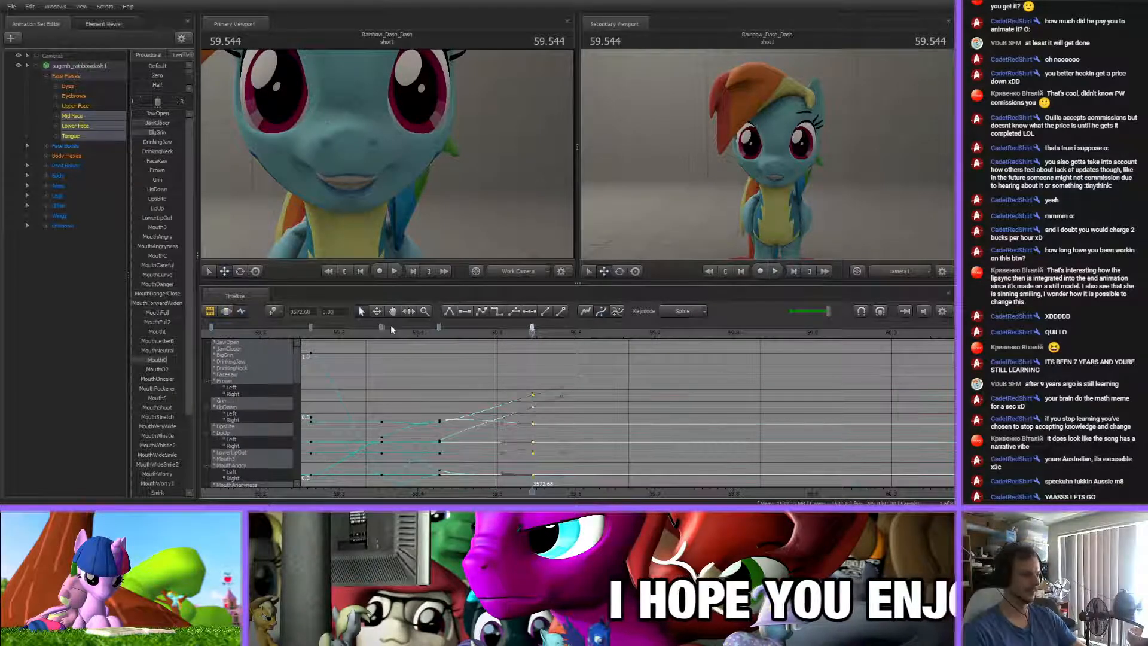
scroll(437, 360, "down", 5)
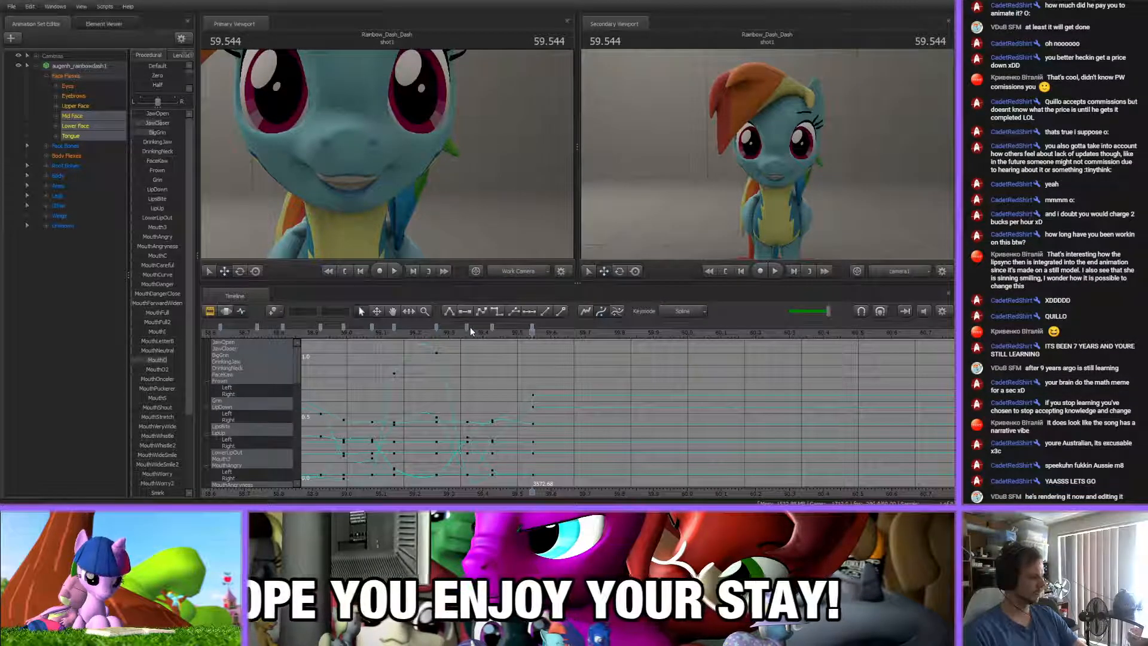
Move the final mouth key to about 59.57 s and key an open mouth at 59.684 s with the jaw flexes
left_click_drag(467, 327, 534, 327)
key("Right")
key("Right")
key("Right")
key("Right")
key("Right")
key("Right")
key("Right")
left_click(583, 377)
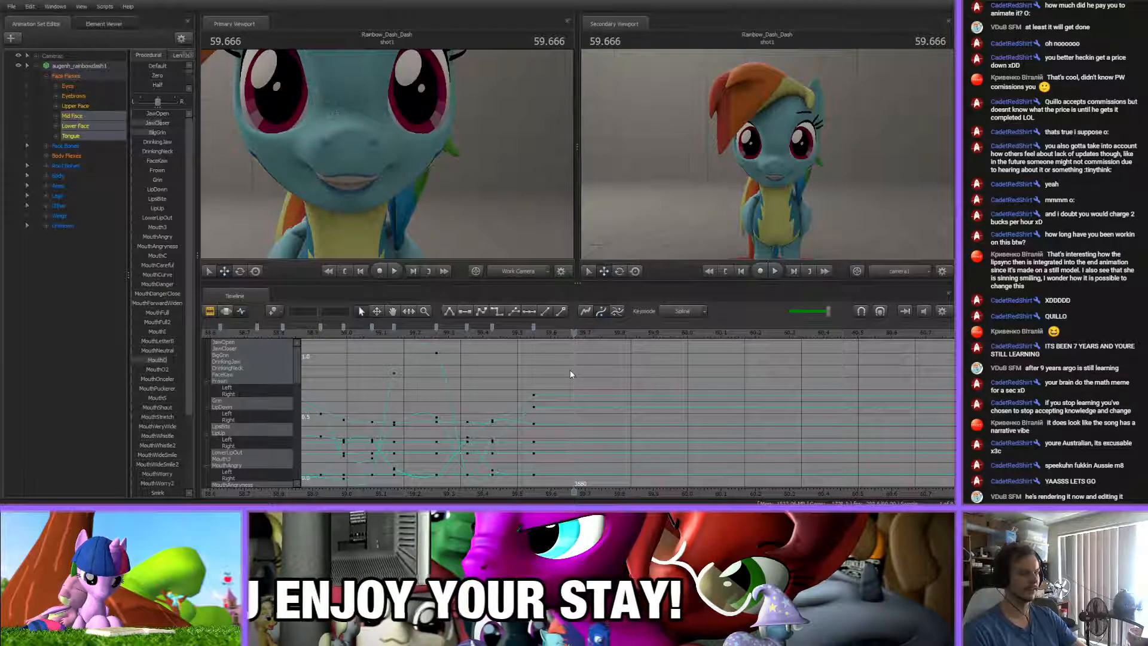
mouse_move(574, 334)
left_mouse_down()
mouse_move(597, 337)
mouse_move(511, 338)
mouse_move(571, 340)
left_mouse_up()
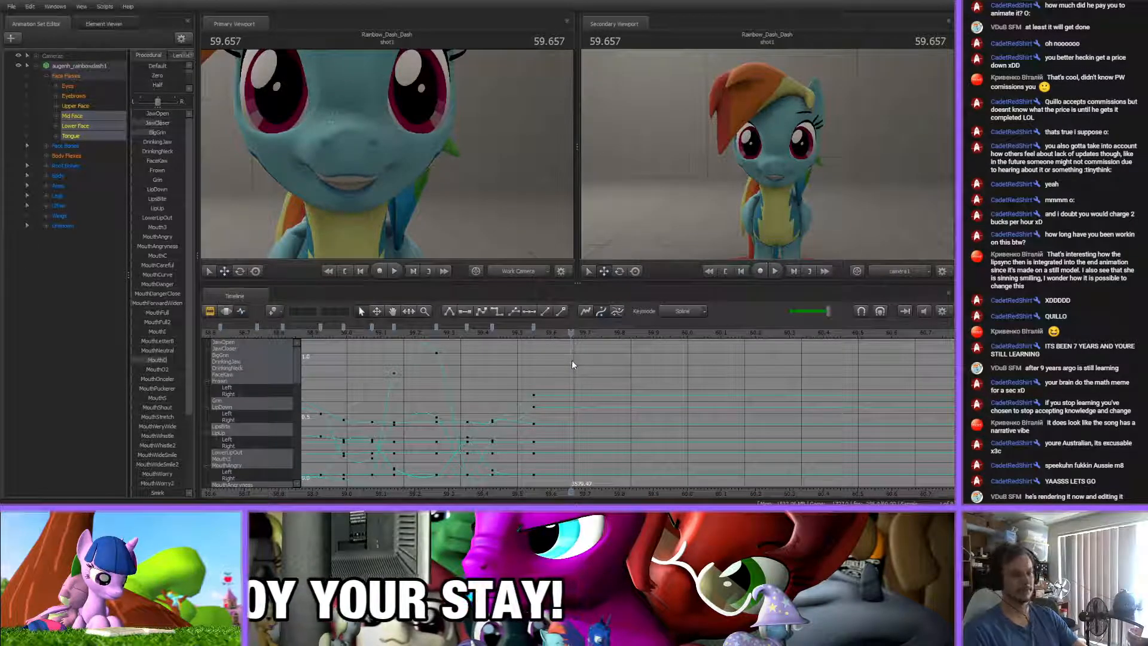
left_click_drag(541, 332, 579, 333)
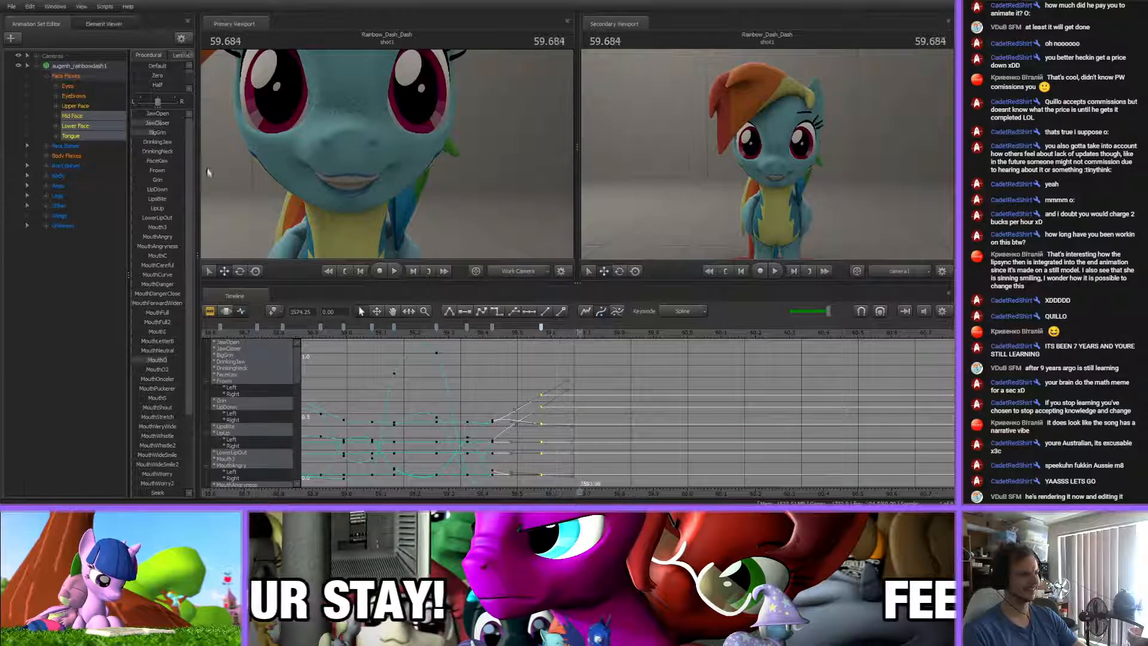
mouse_move(160, 123)
left_mouse_down()
mouse_move(133, 123)
mouse_move(159, 115)
mouse_move(153, 133)
mouse_move(156, 118)
left_mouse_up()
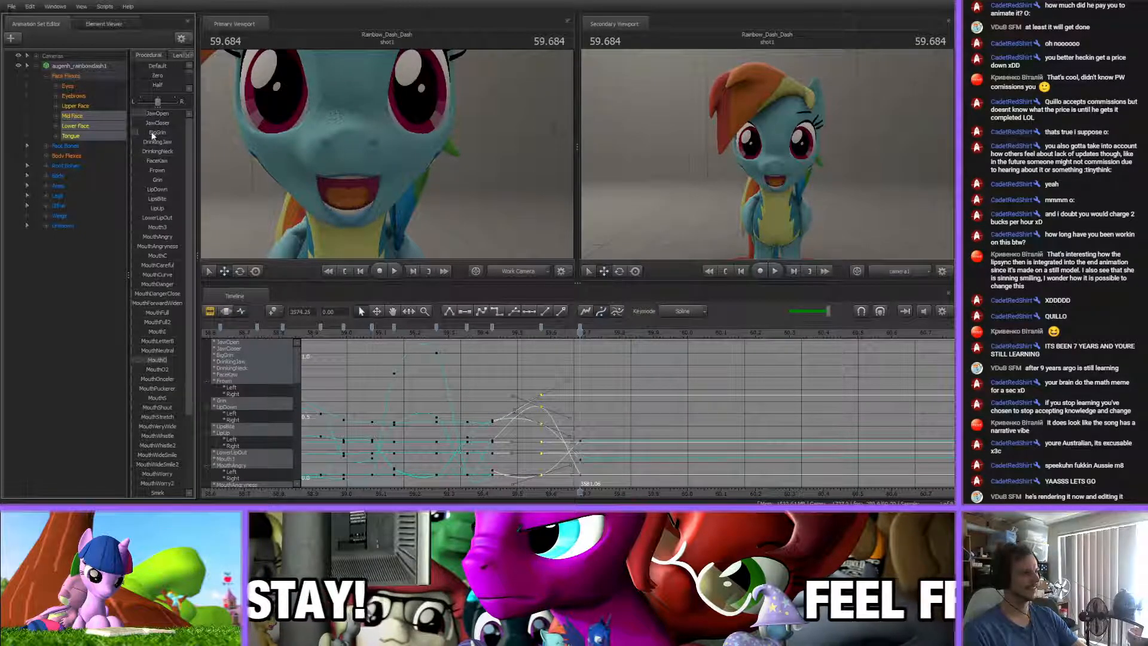
left_click(604, 367)
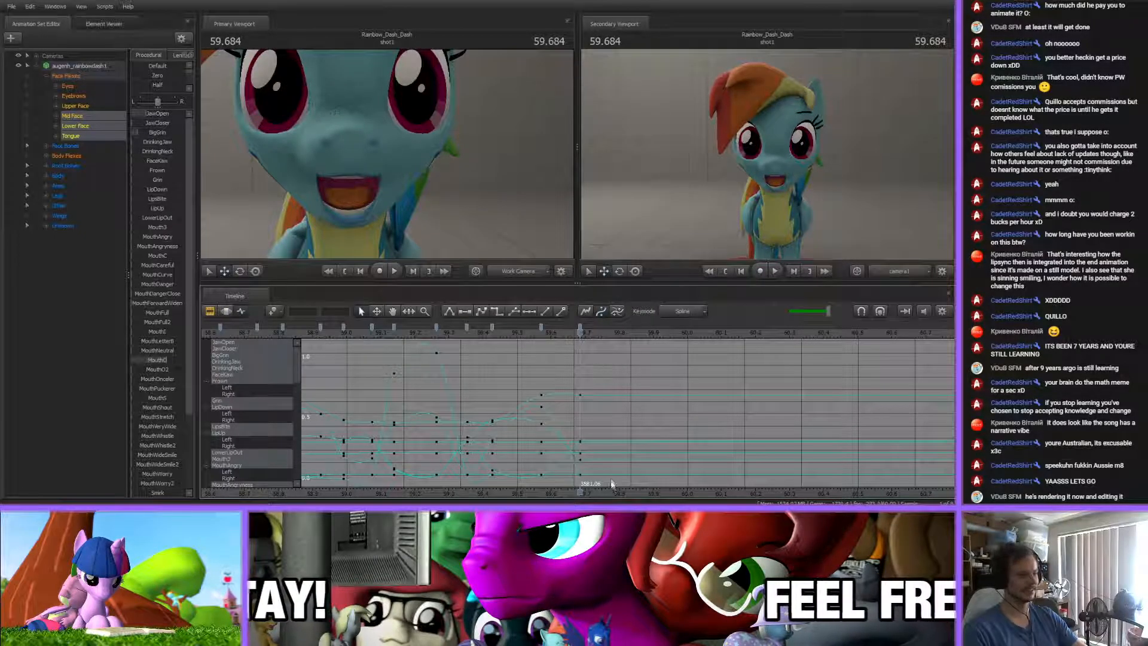
Key a nearly closed mouth at 59.949 s by adjusting the JawCloser and BigGrin flexes
middle_click_drag(609, 490, 525, 491)
left_click_drag(427, 335, 583, 346)
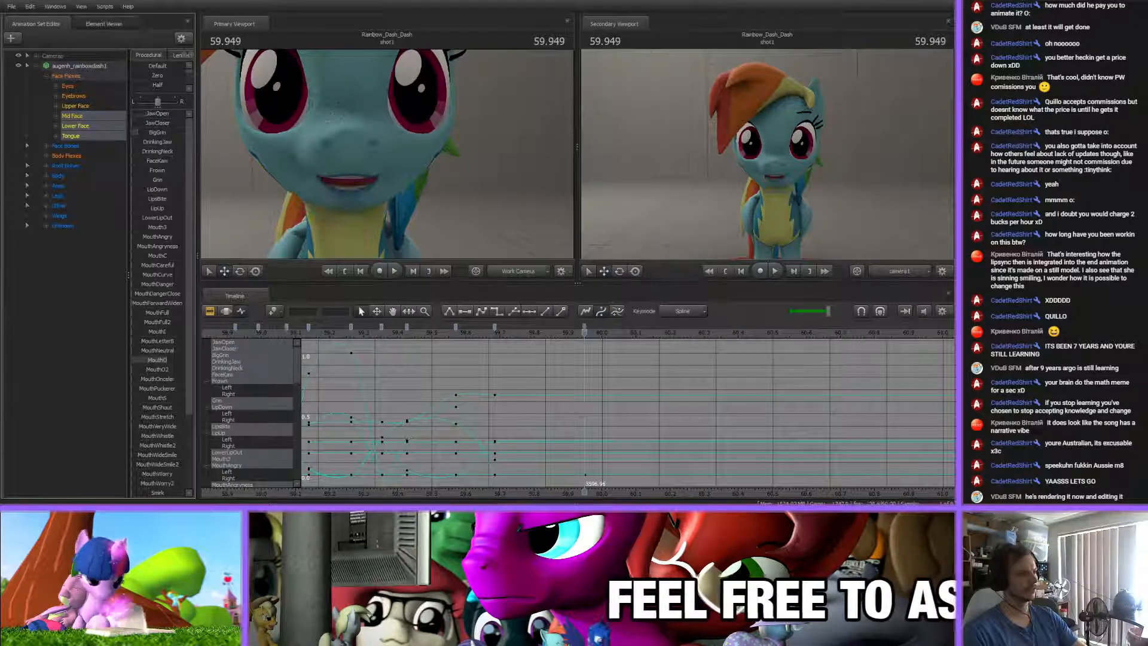
left_click_drag(138, 131, 168, 124)
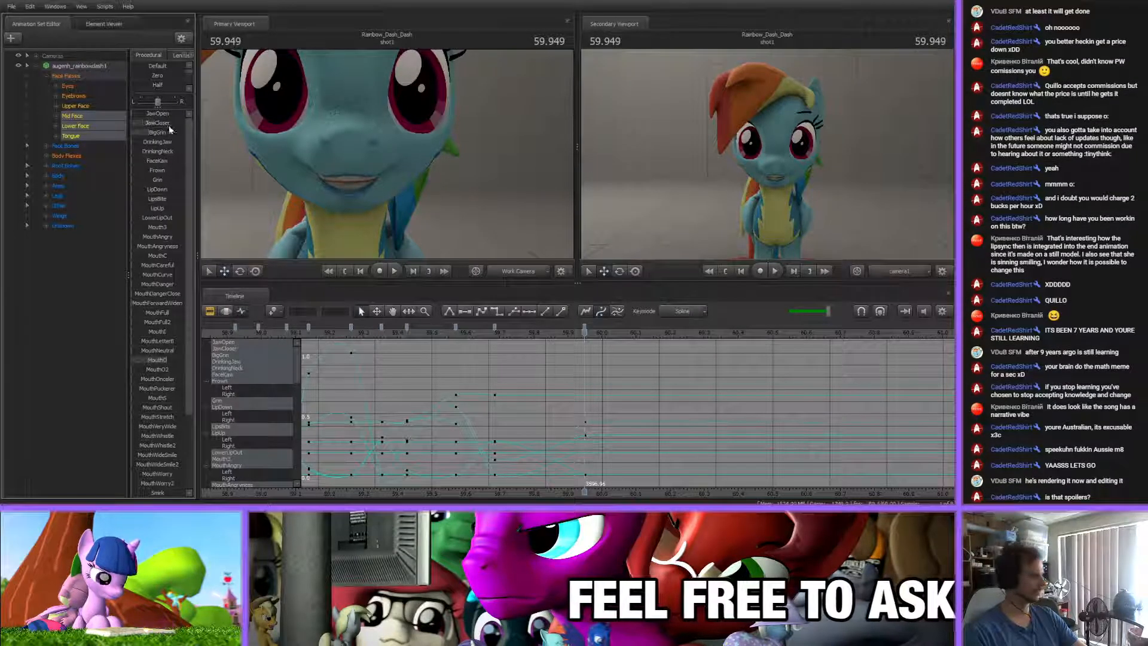
left_click(590, 381)
key("m")
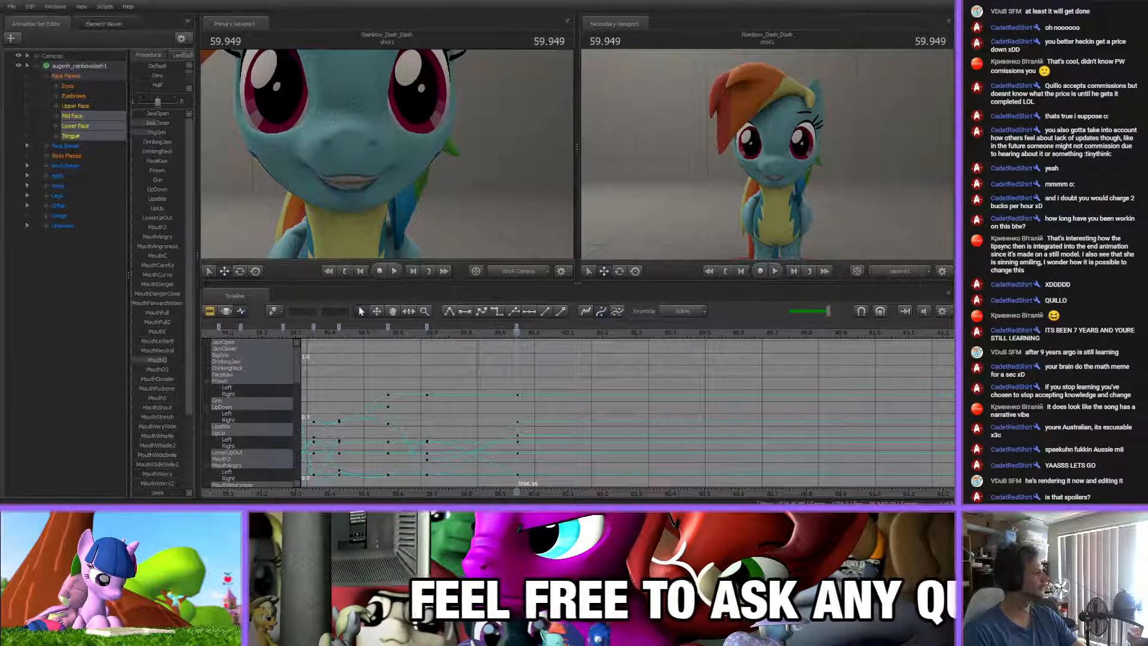
Insert another mouth key at 60.026 s, just after the nearly closed pose, and scrub back through the transition
left_click_drag(428, 336, 597, 336)
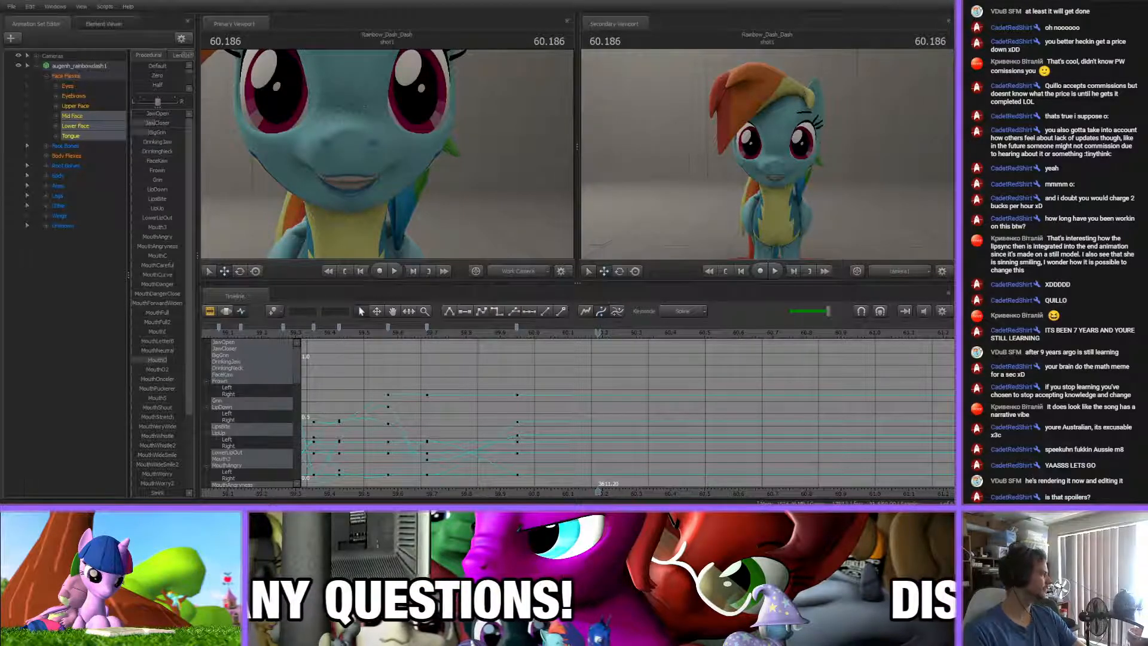
left_click(414, 333)
left_click_drag(415, 332, 544, 336)
key("m")
middle_click_drag(568, 454, 453, 383)
middle_click_drag(405, 486, 508, 485)
mouse_move(504, 329)
left_mouse_down()
mouse_move(477, 336)
mouse_move(530, 335)
left_mouse_up()
left_click(351, 375)
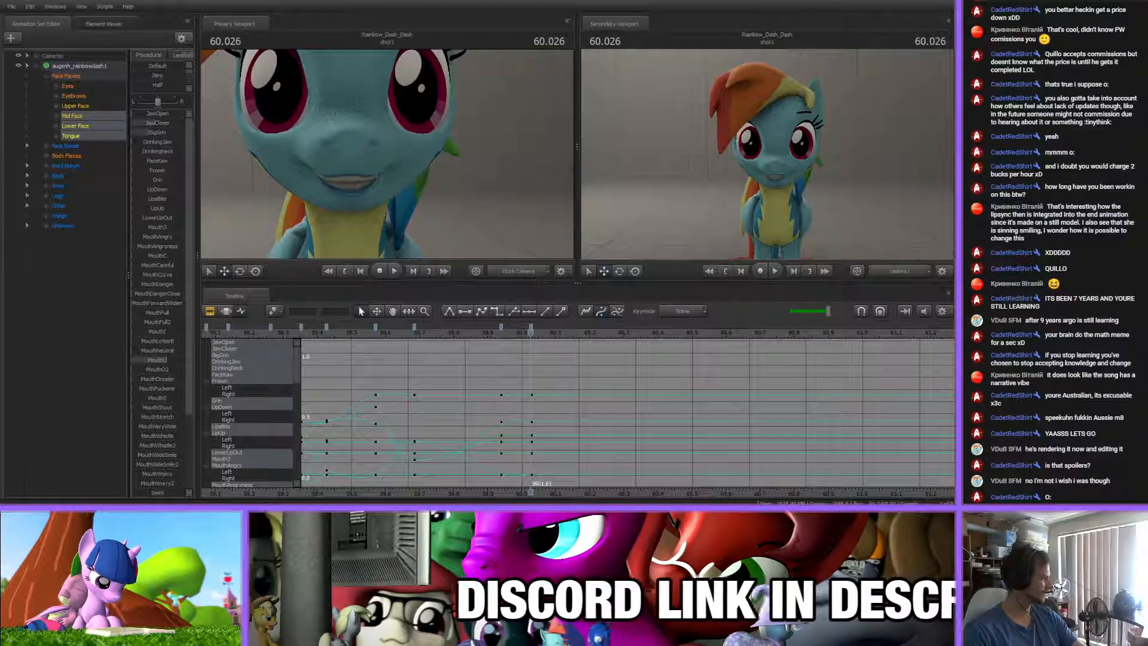
left_click_drag(501, 335, 519, 355)
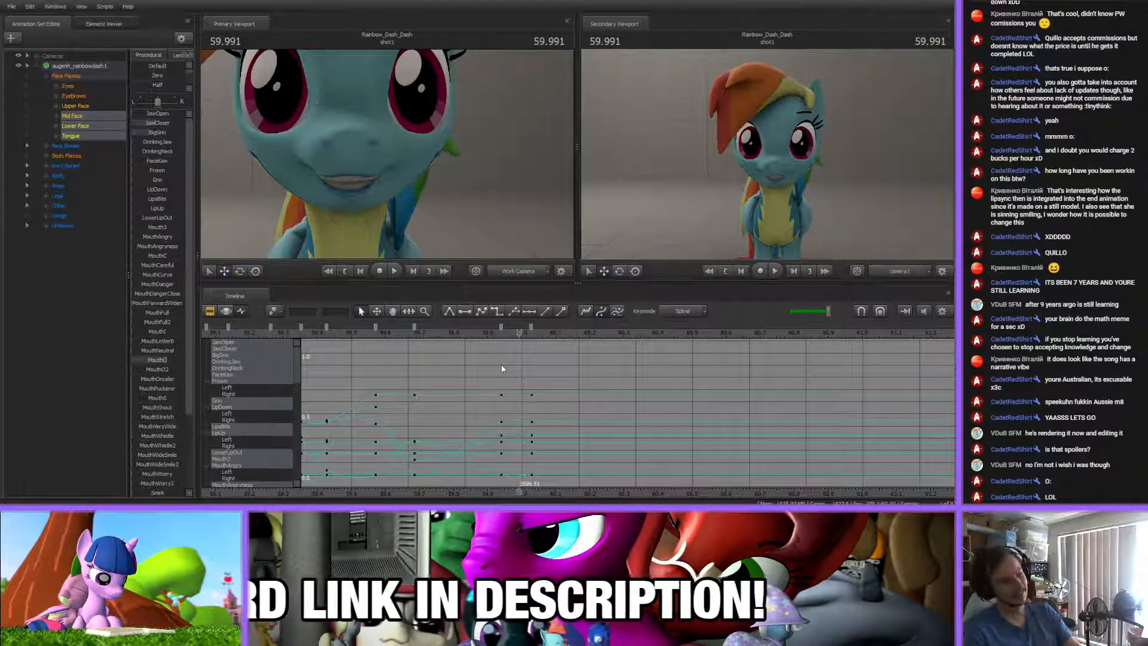
Play back the lip-sync from around 56.7 s past the last mouth keys to review the timing
left_click_drag(485, 341, 806, 445)
scroll(661, 459, "down", 10)
middle_click_drag(685, 460, 561, 461)
scroll(560, 459, "down", 8)
scroll(556, 455, "up", 4)
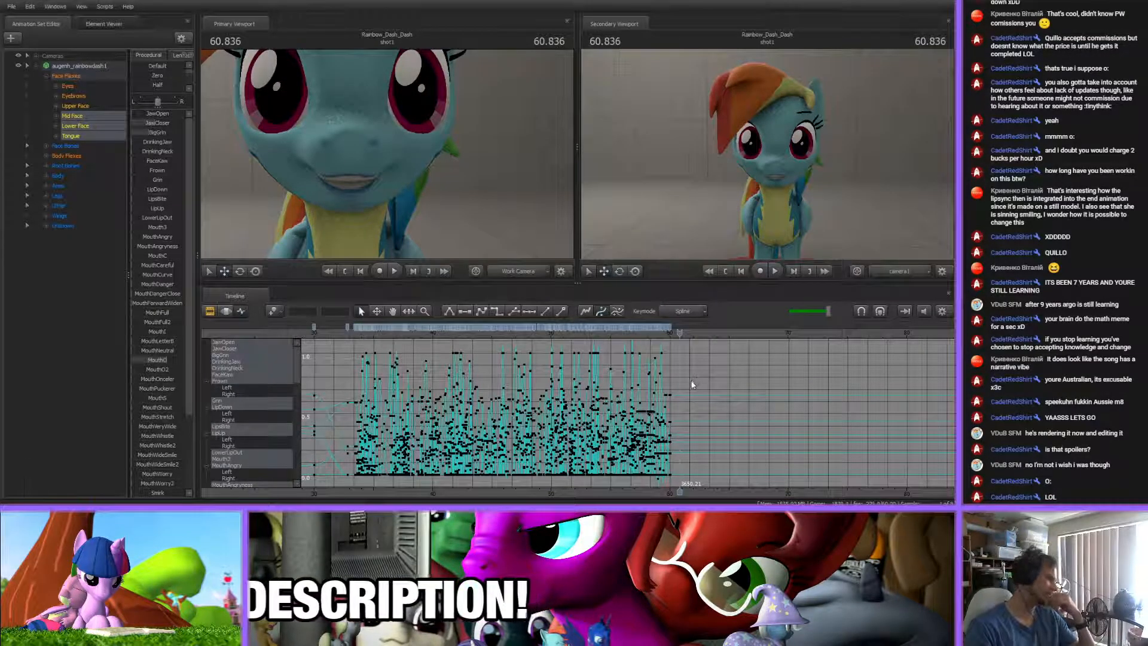
scroll(690, 383, "up", 2)
scroll(688, 379, "up", 2)
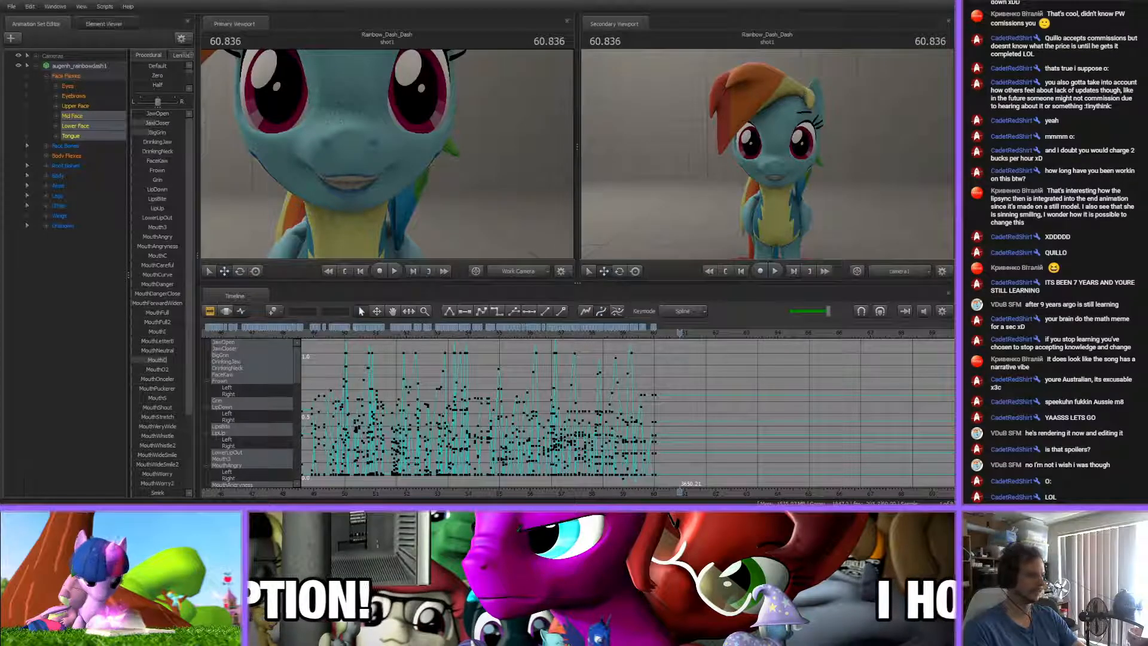
left_click(515, 332)
key("space")
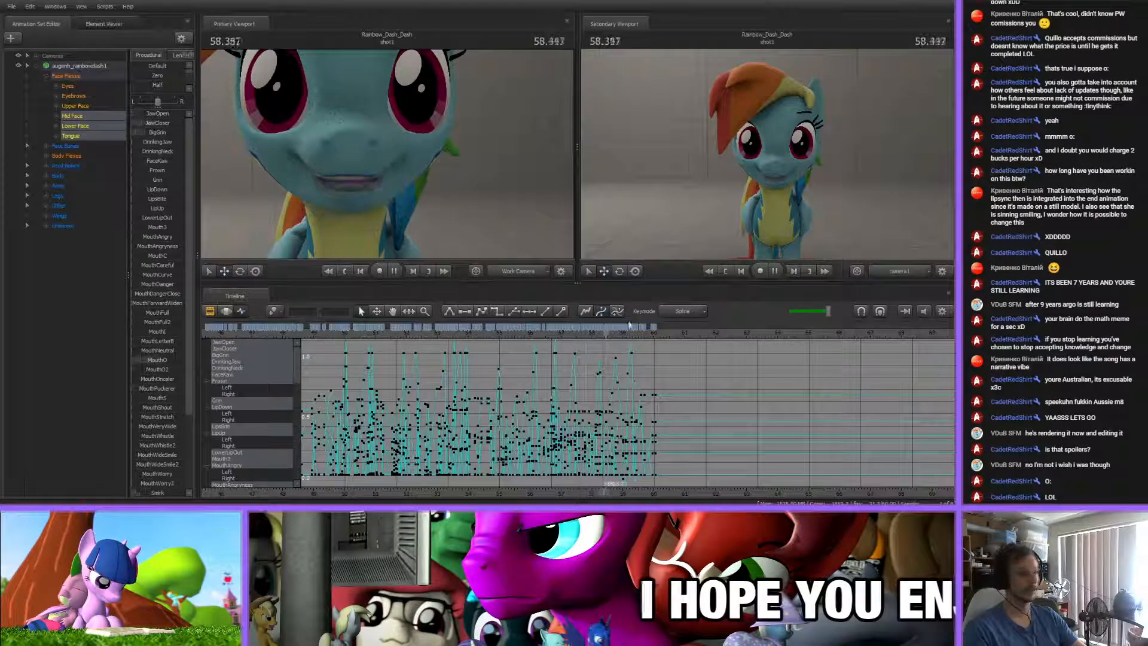
left_click(551, 333)
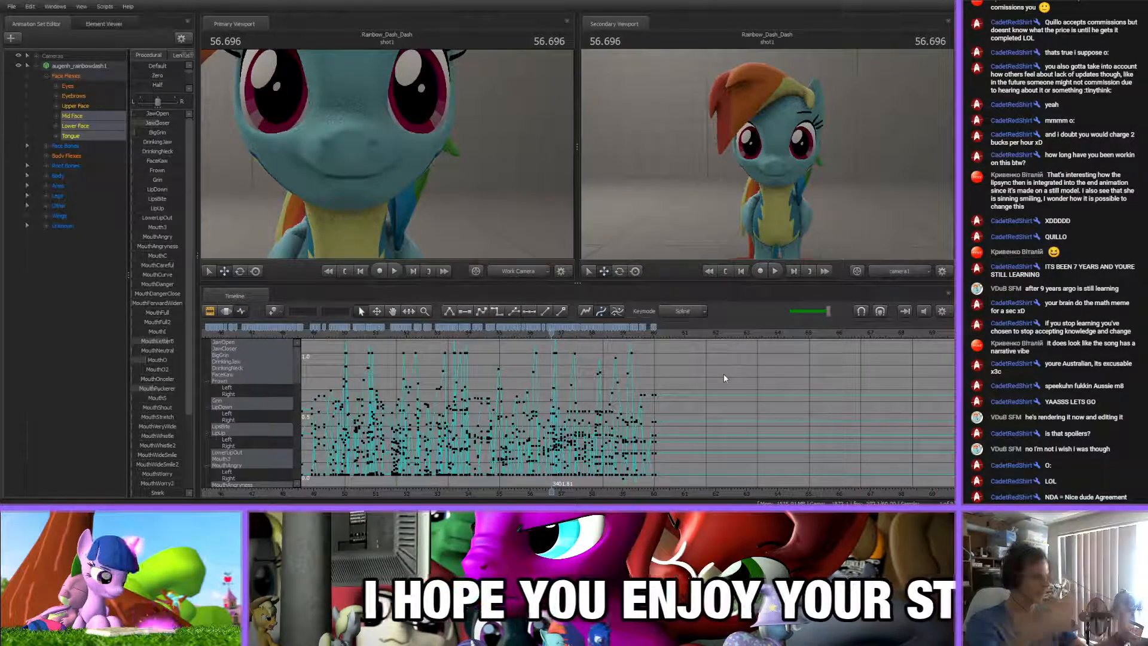
key("space")
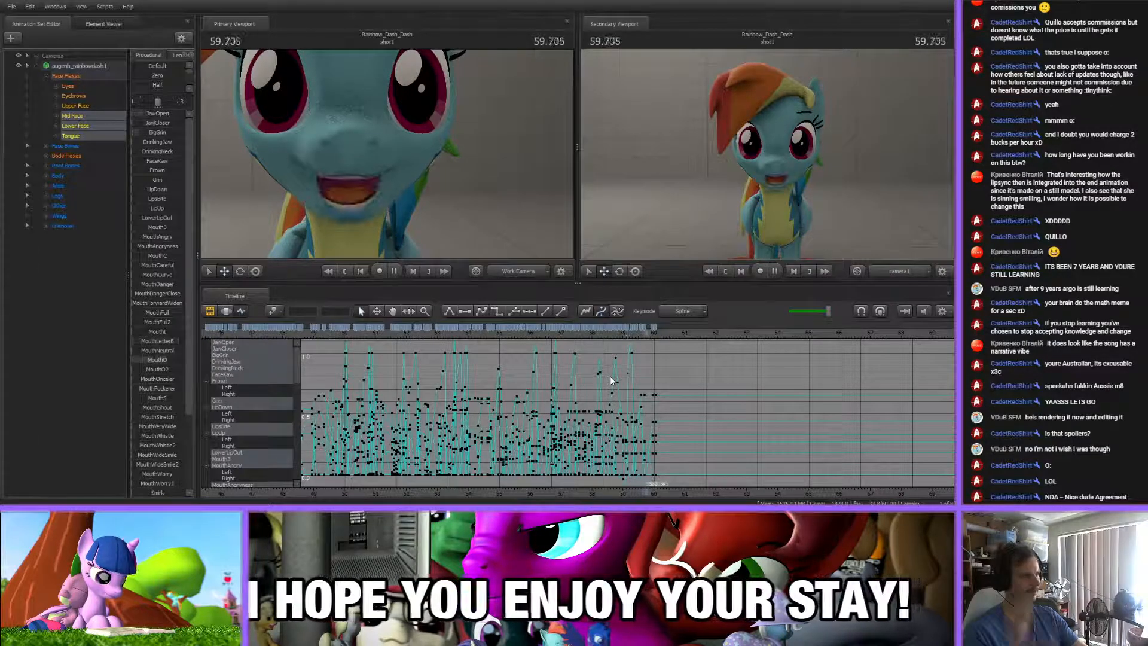
key("space")
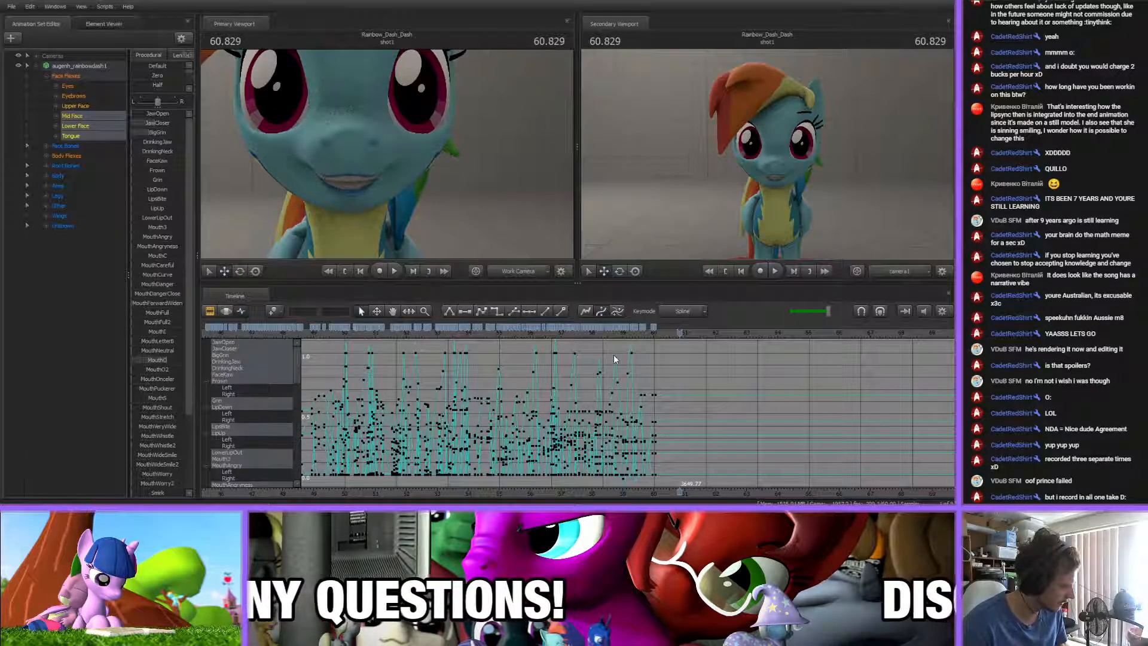
Scrub through the final mouth keys and the unkeyed stretch between 60.1 s and 60.3 s
scroll(747, 433, "up", 4)
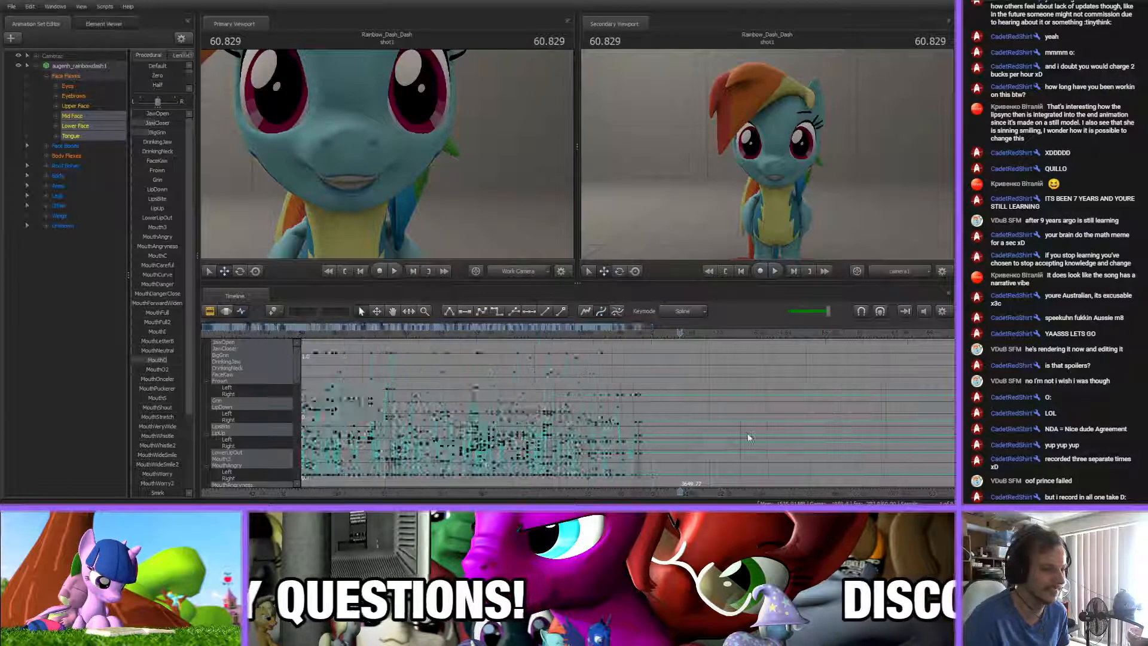
left_click_drag(531, 336, 638, 336)
left_click(644, 394)
left_click(639, 371)
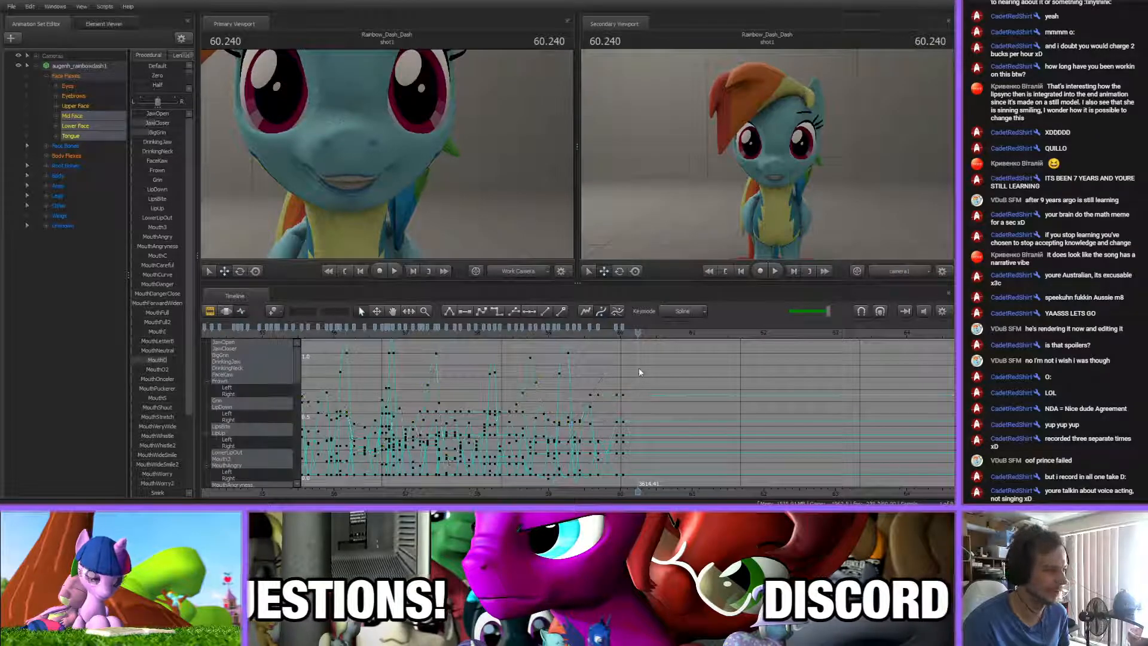
scroll(637, 371, "up", 3)
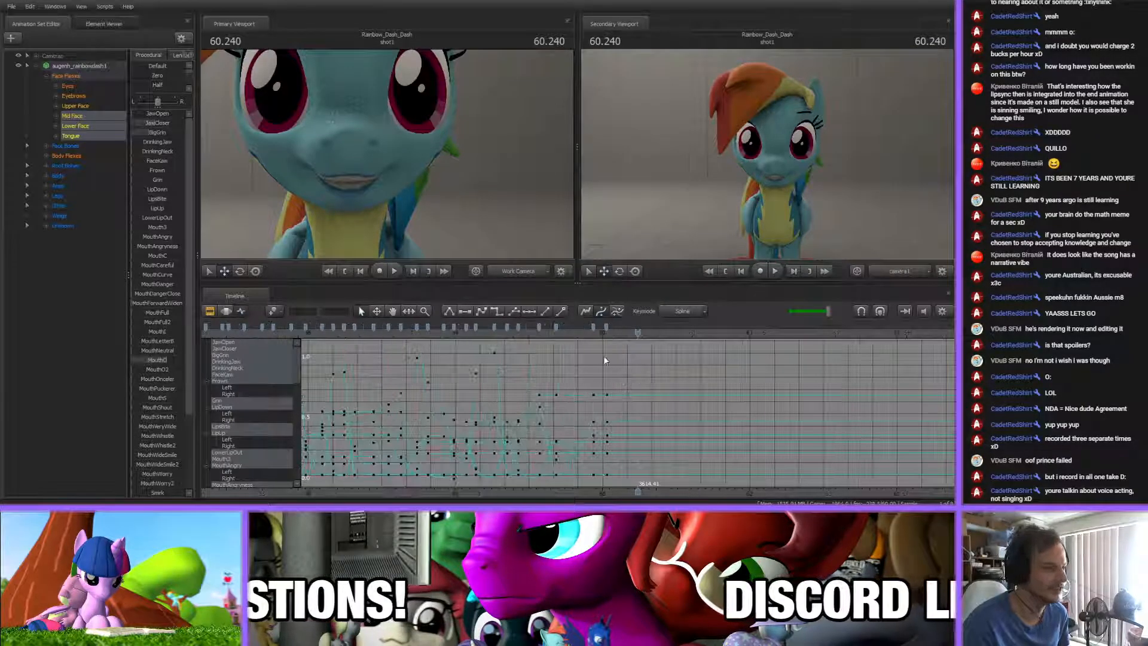
left_click_drag(546, 332, 619, 332)
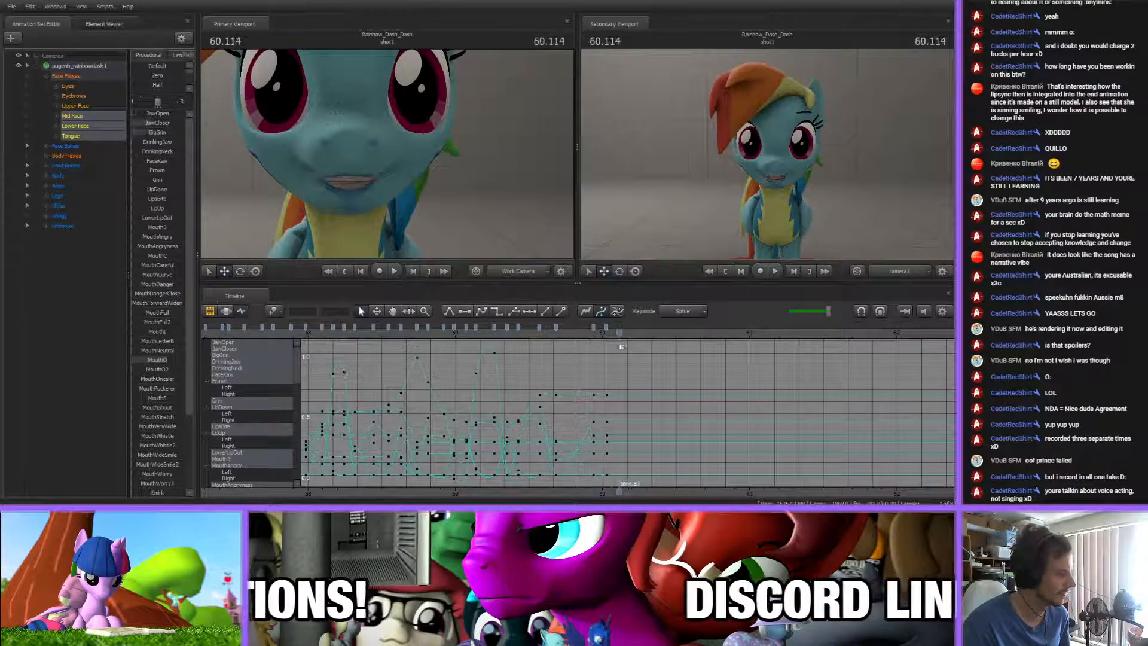
scroll(622, 425, "up", 2)
middle_click_drag(621, 378, 543, 378)
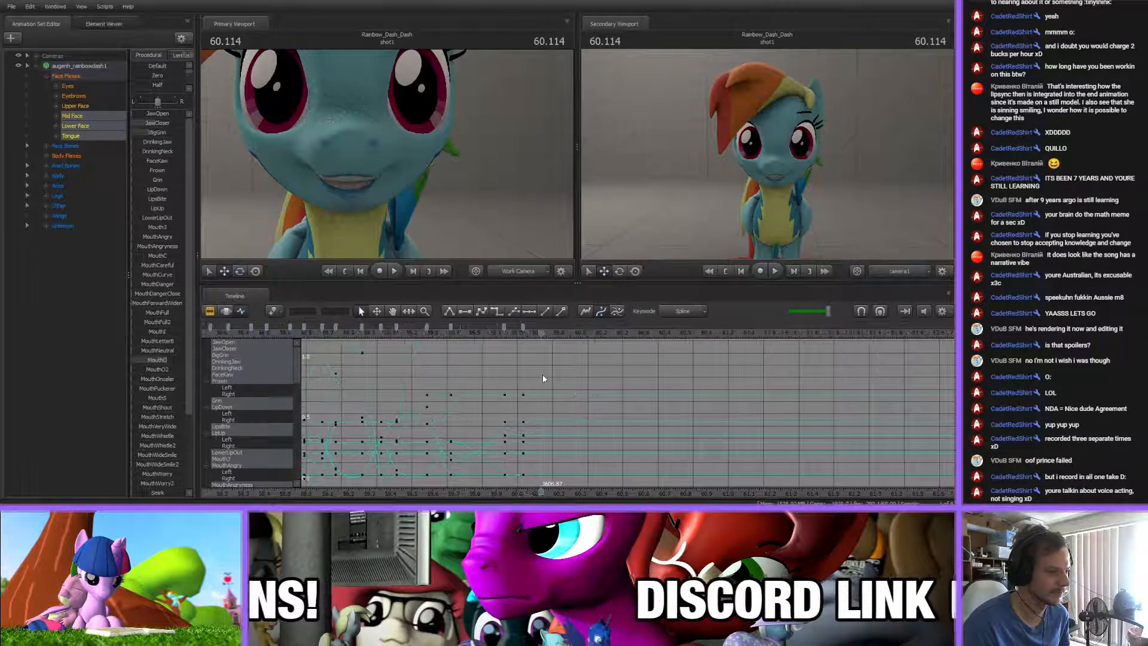
left_click(495, 340)
left_click_drag(498, 340, 574, 345)
scroll(575, 345, "down", 15)
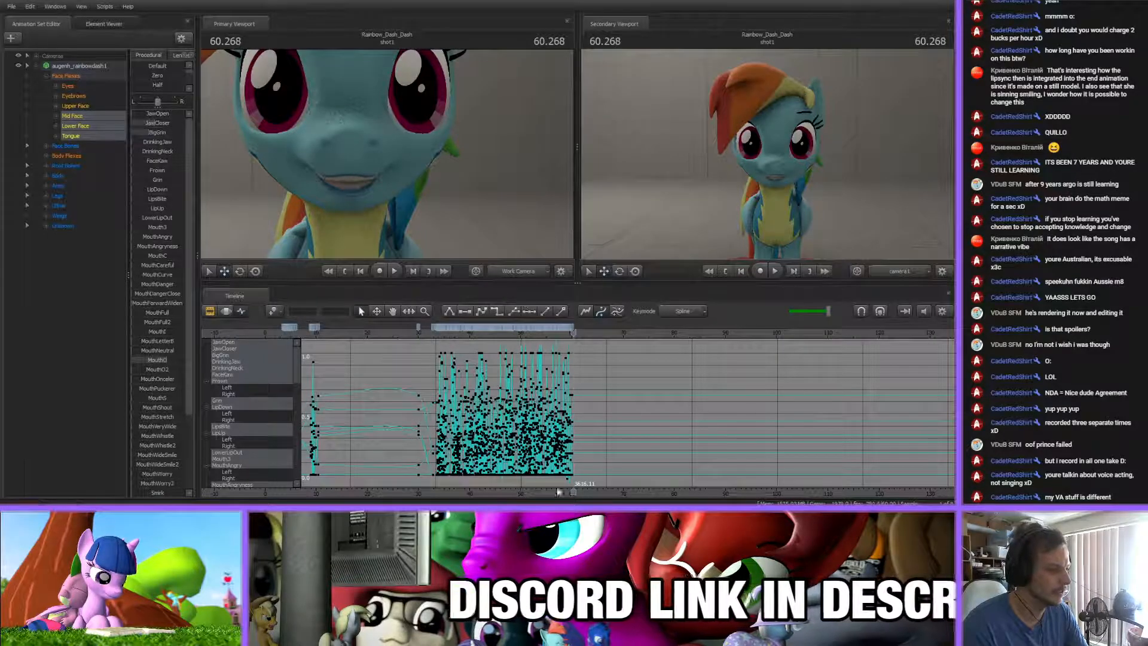
scroll(550, 464, "up", 10)
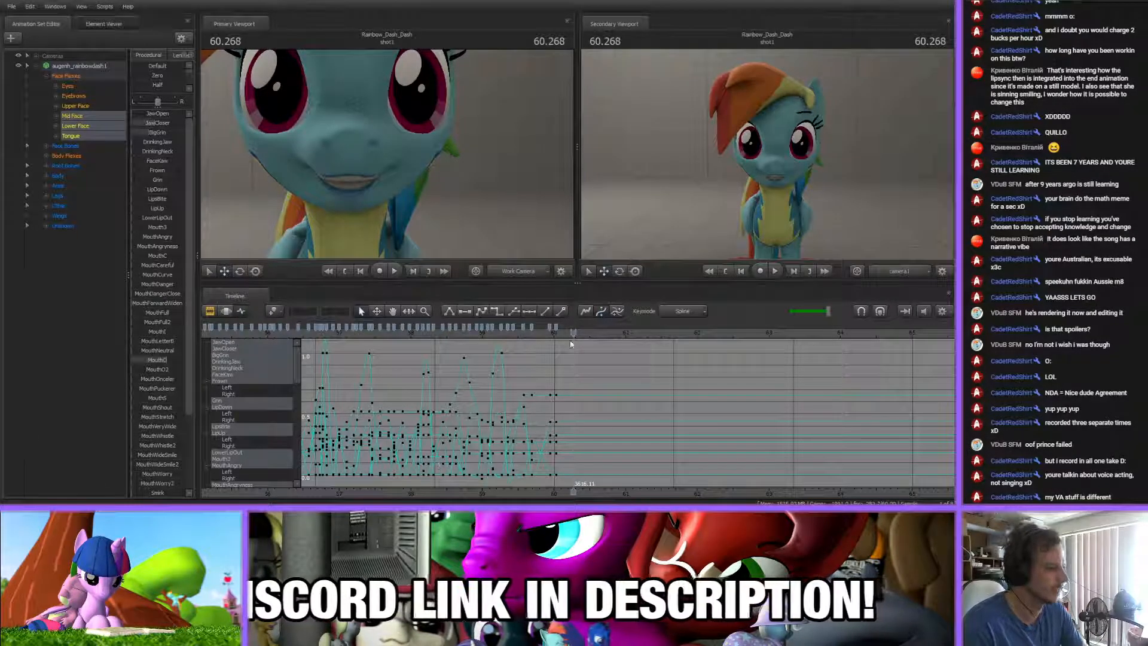
left_click(556, 327)
scroll(519, 400, "down", 4)
scroll(519, 403, "up", 6)
scroll(570, 428, "down", 4)
scroll(570, 428, "up", 2)
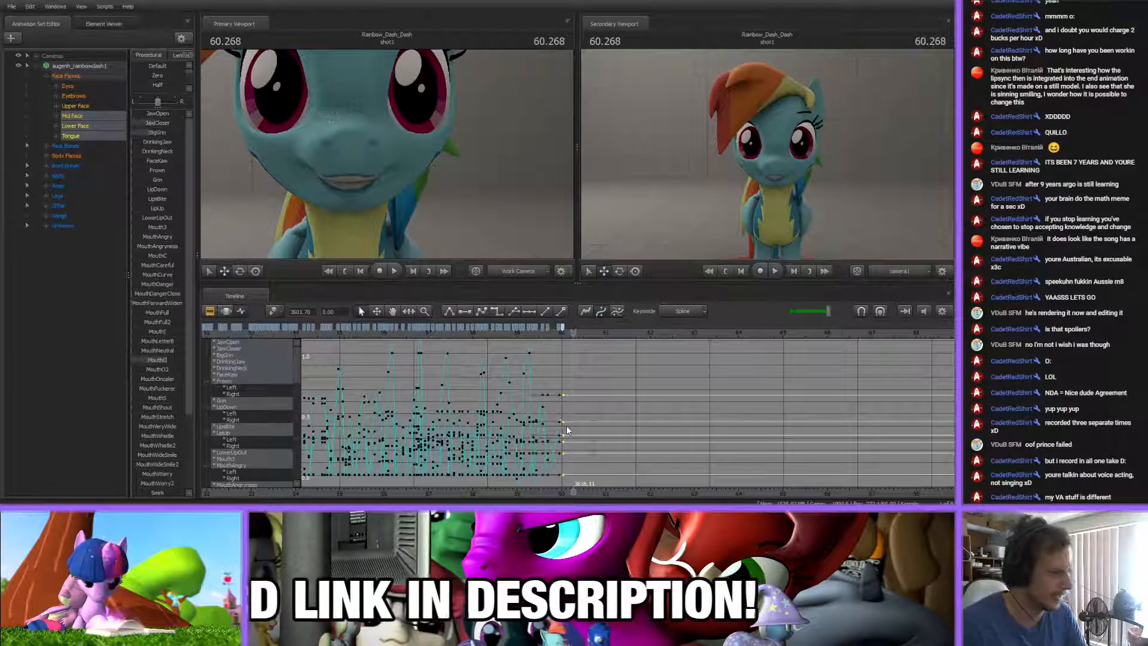
left_click(574, 382)
scroll(573, 387, "up", 4)
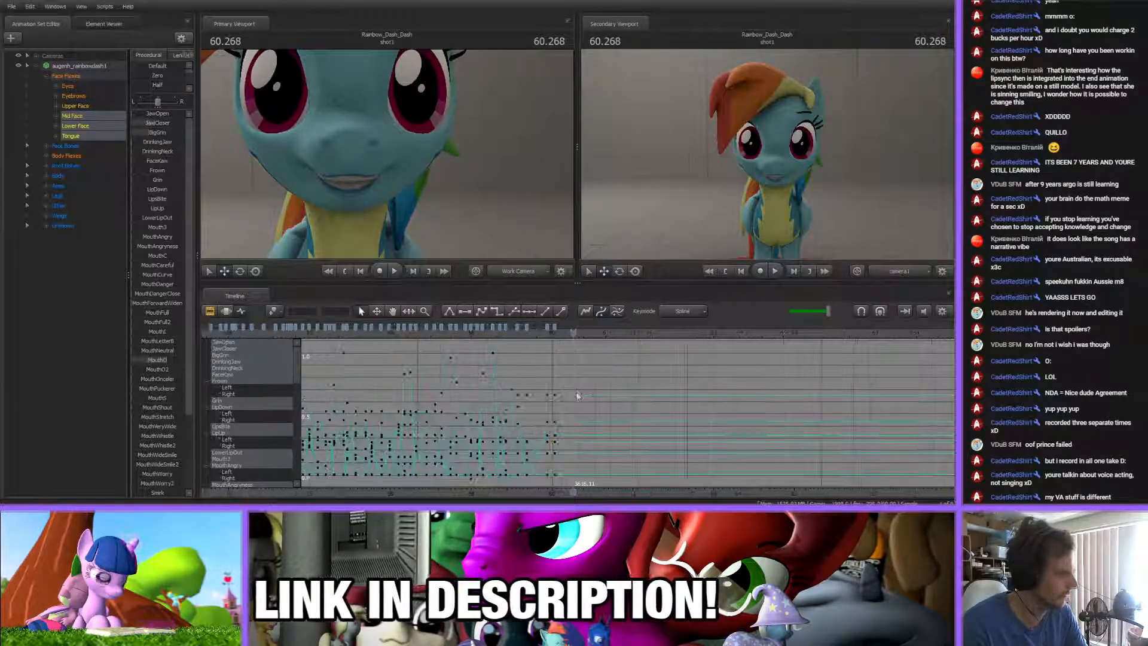
scroll(474, 366, "down", 4)
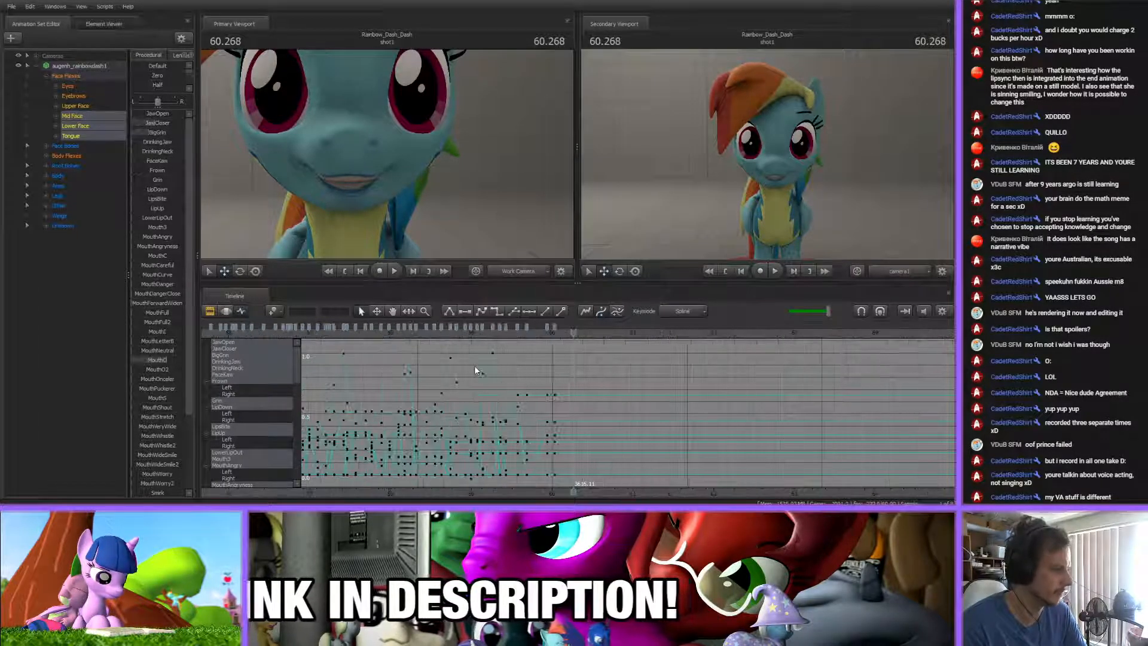
scroll(472, 364, "up", 3)
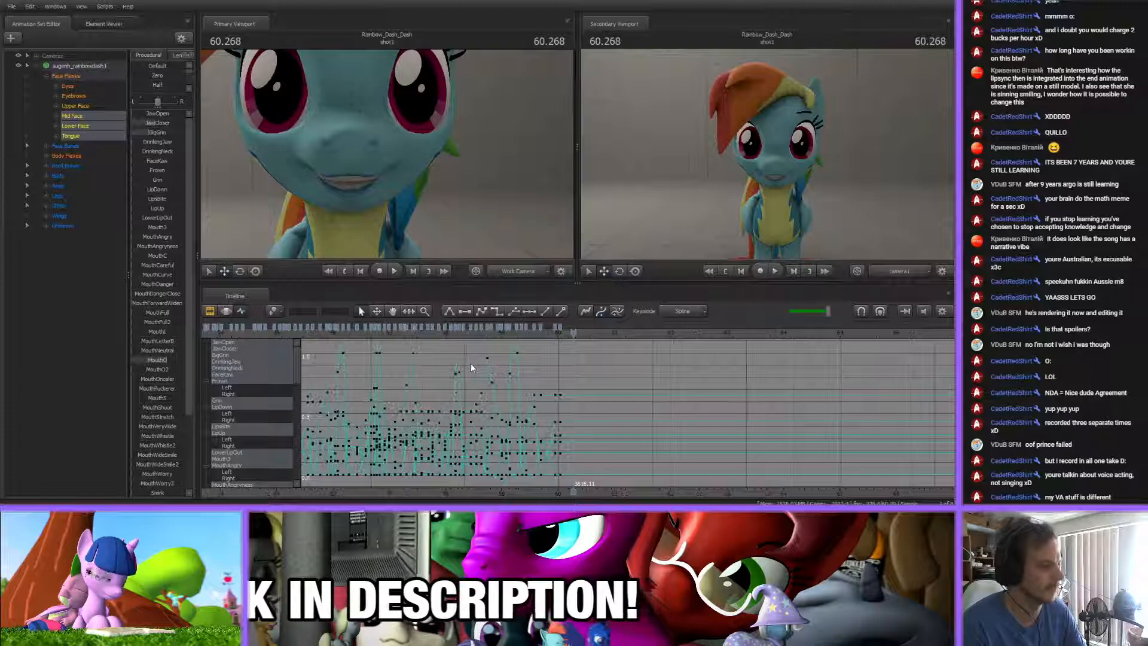
Replay the section leading up to the final mouth key near 60 s to hear the next syllables
left_click(407, 331)
key("space")
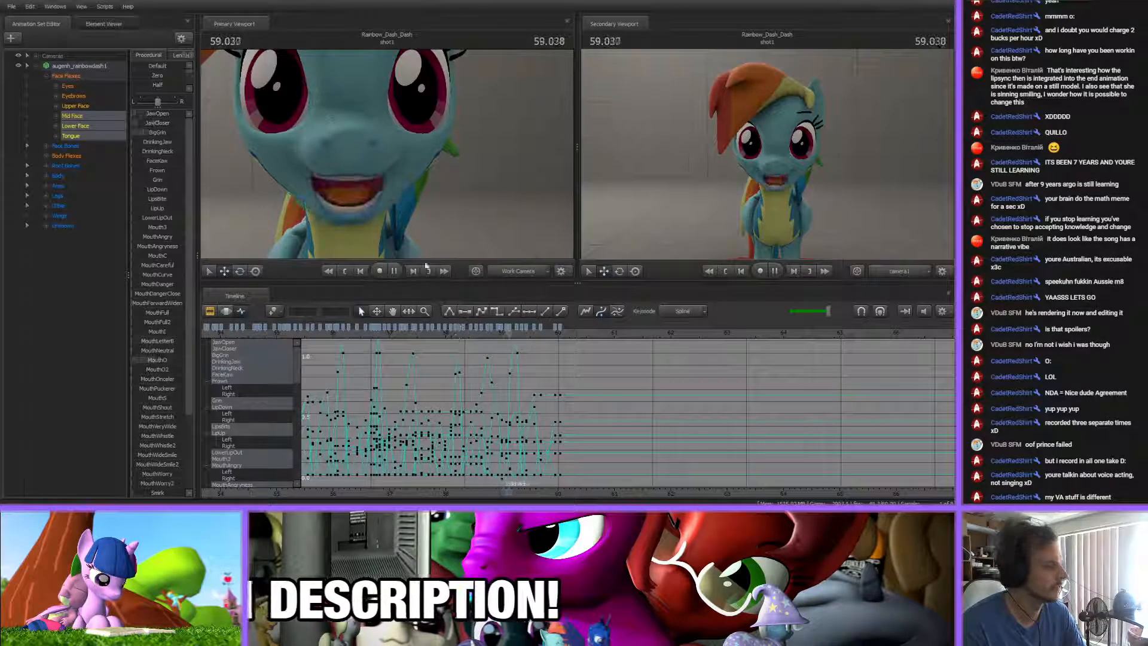
key("space")
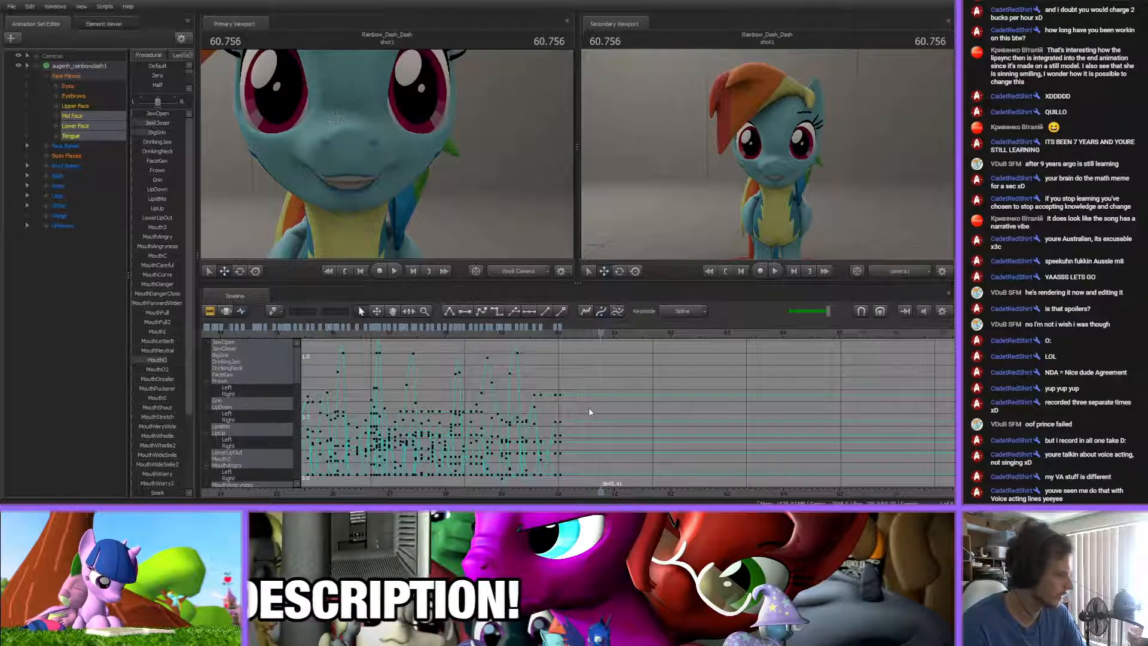
scroll(589, 407, "up", 8)
left_click(462, 338)
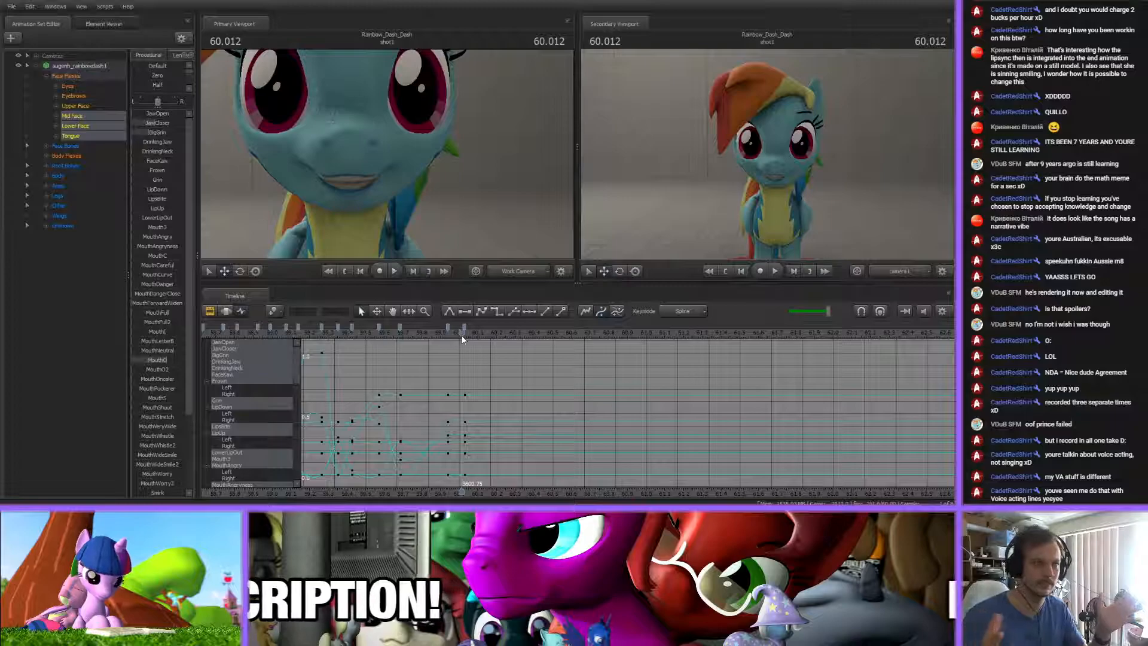
scroll(458, 353, "down", 8)
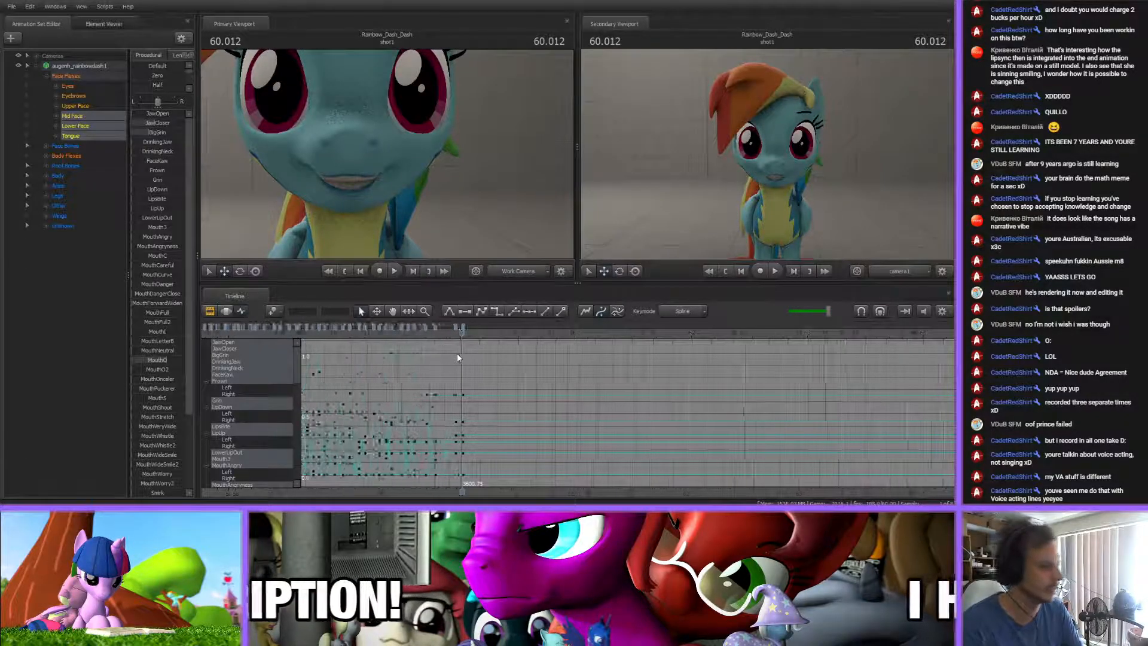
scroll(456, 353, "up", 8)
left_click_drag(462, 332, 322, 333)
key("space")
key("space")
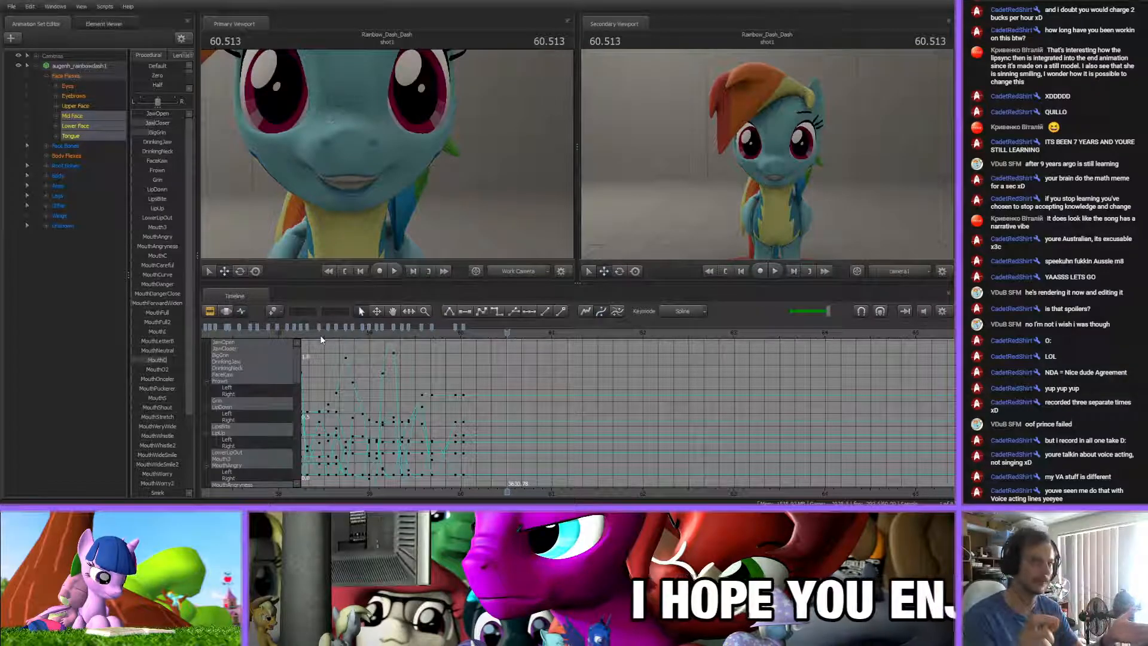
Play from just before the last two mouth keys and scrub to about 60.033 s
scroll(505, 385, "down", 10)
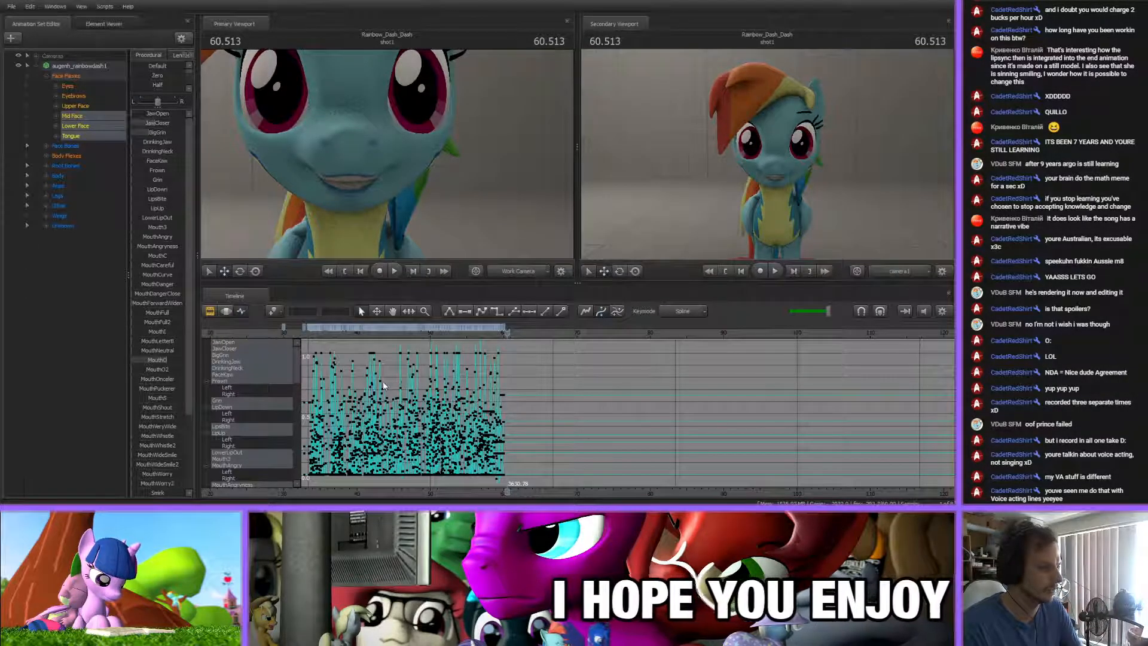
scroll(485, 435, "up", 4)
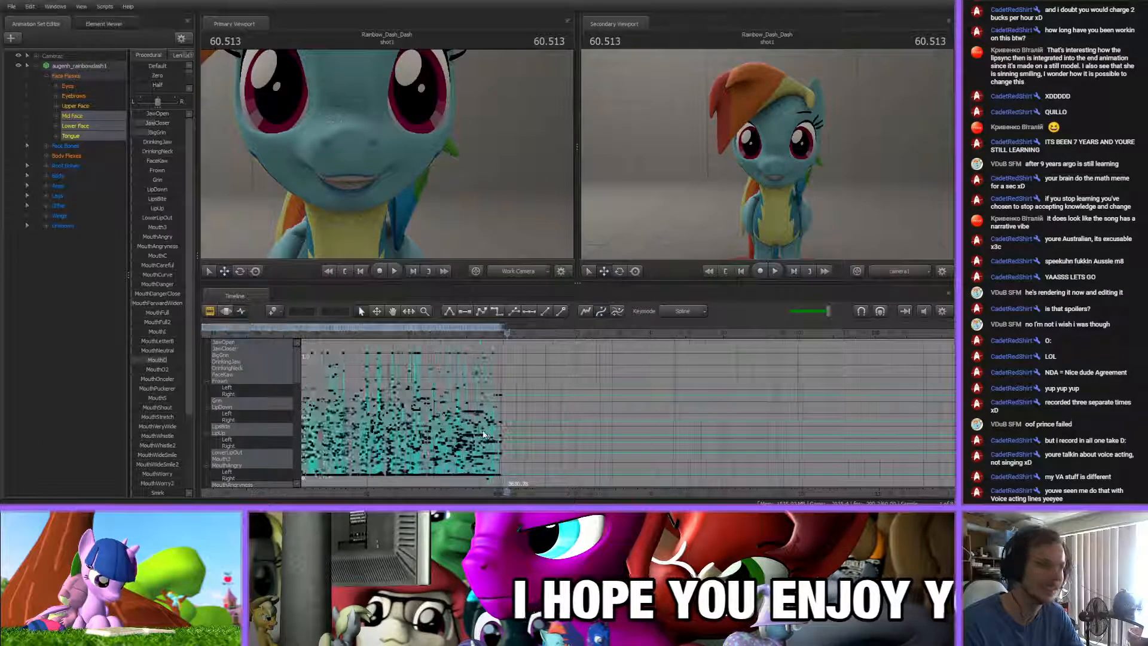
scroll(484, 434, "up", 5)
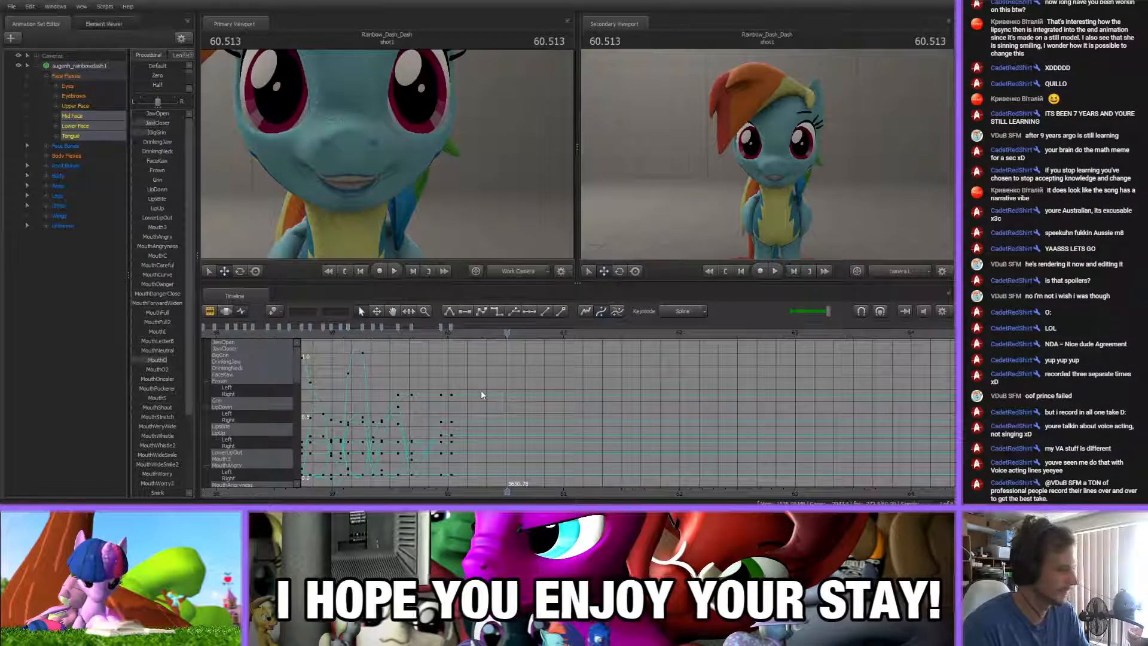
left_click(429, 333)
key("space")
left_click_drag(430, 334, 451, 336)
scroll(460, 383, "up", 7)
scroll(471, 378, "down", 2)
scroll(471, 379, "up", 2)
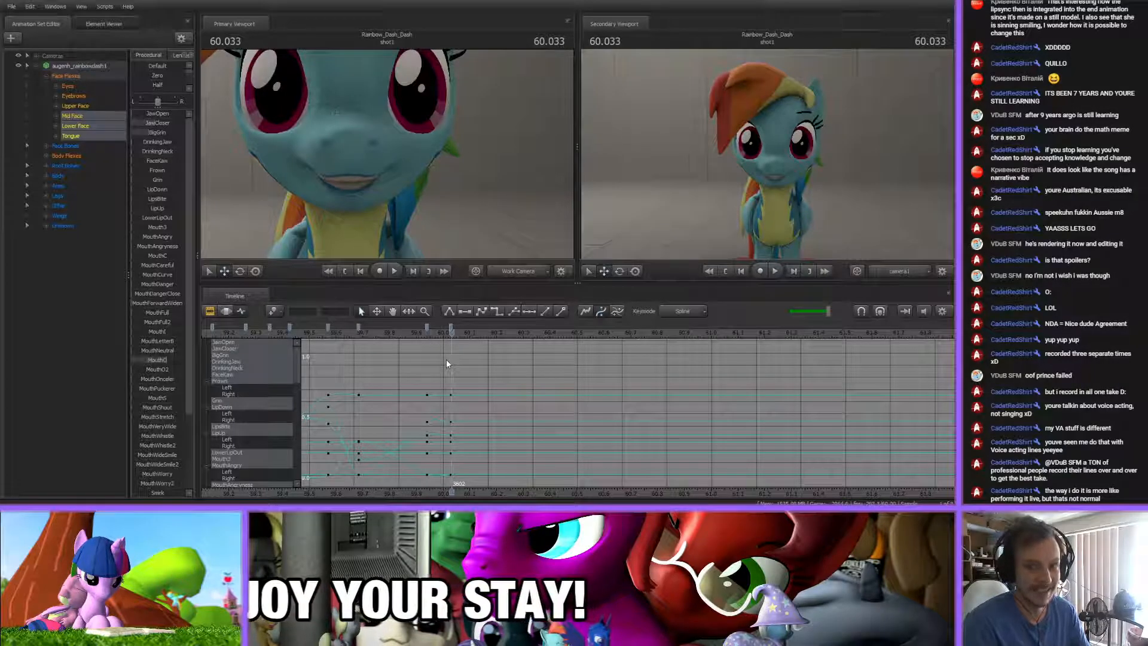
Scrub repeatedly across the last two mouth keys around 60 s to locate the next sound
left_click_drag(417, 328, 465, 354)
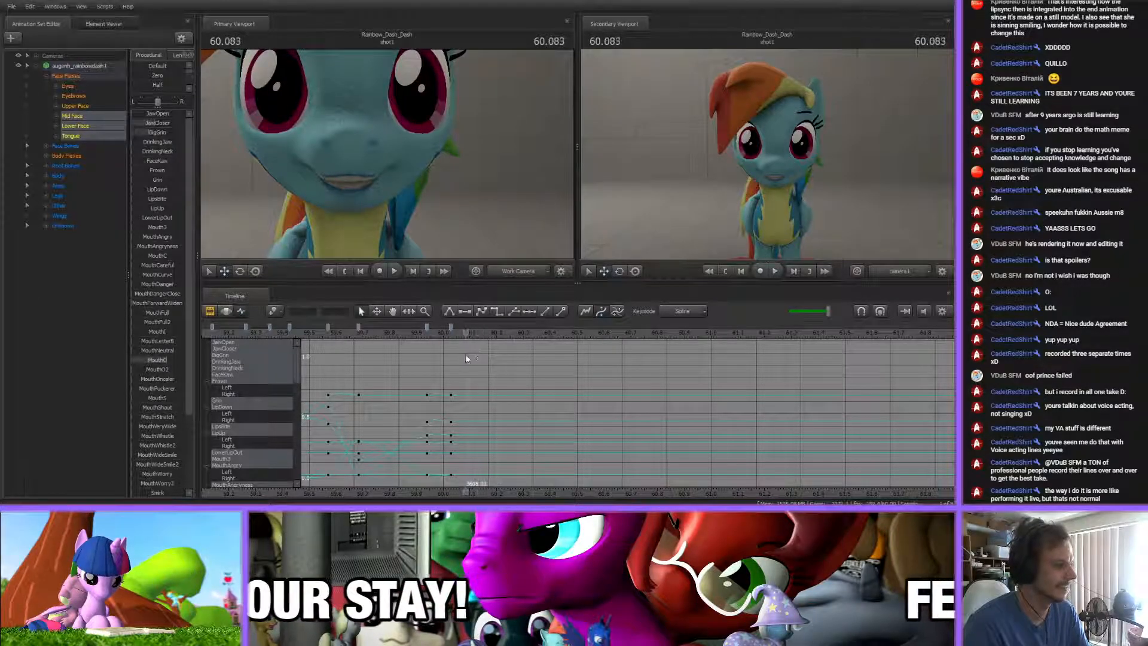
key("Up")
scroll(490, 377, "up", 3)
key("Up")
left_click_drag(407, 327, 462, 358)
key("Up")
left_click(464, 360)
middle_click_drag(499, 427, 417, 375)
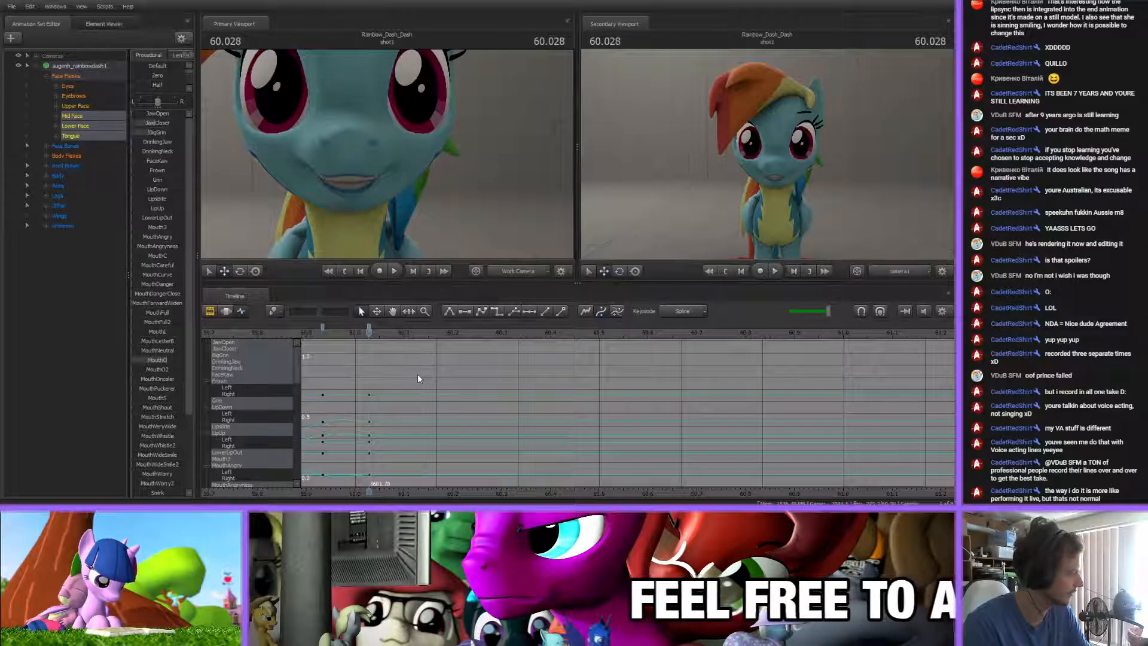
Raise the MouthO and JawCloser flexes on the final mouth key at 60.028 s
left_click_drag(332, 343, 363, 358)
key("Up")
left_click_drag(164, 361, 171, 361)
left_click_drag(153, 123, 161, 123)
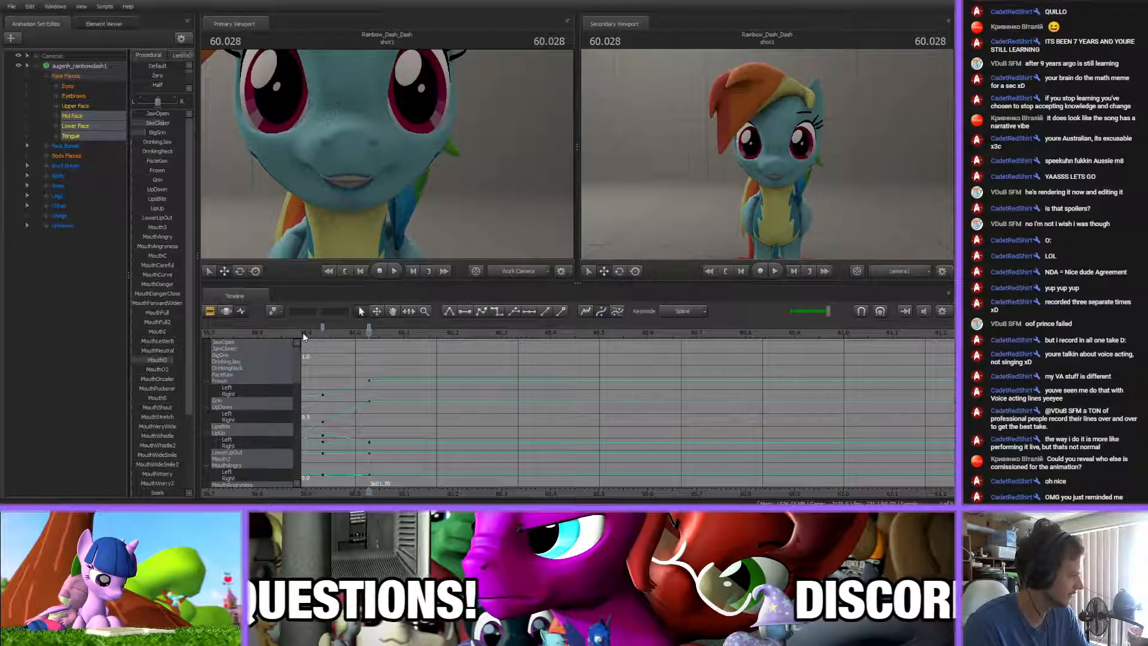
Key a rounded, slightly open mouth at 60.115 s by raising MouthO and lowering JawCloser
left_click_drag(318, 333, 382, 356)
key("Up")
scroll(395, 412, "up", 3)
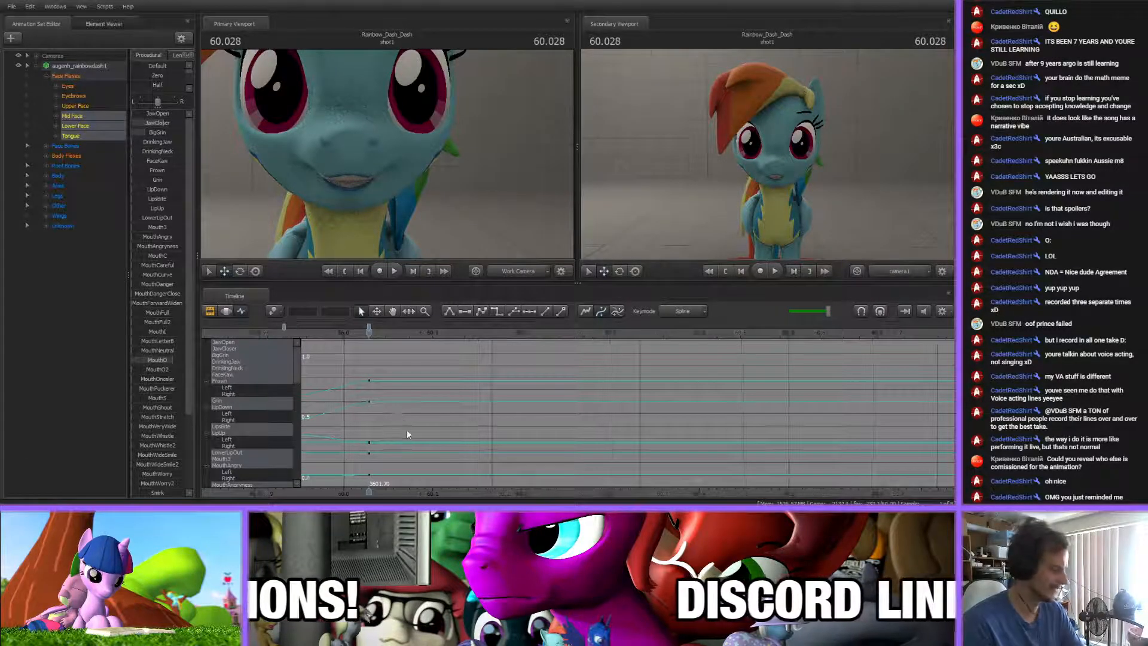
scroll(380, 439, "up", 1)
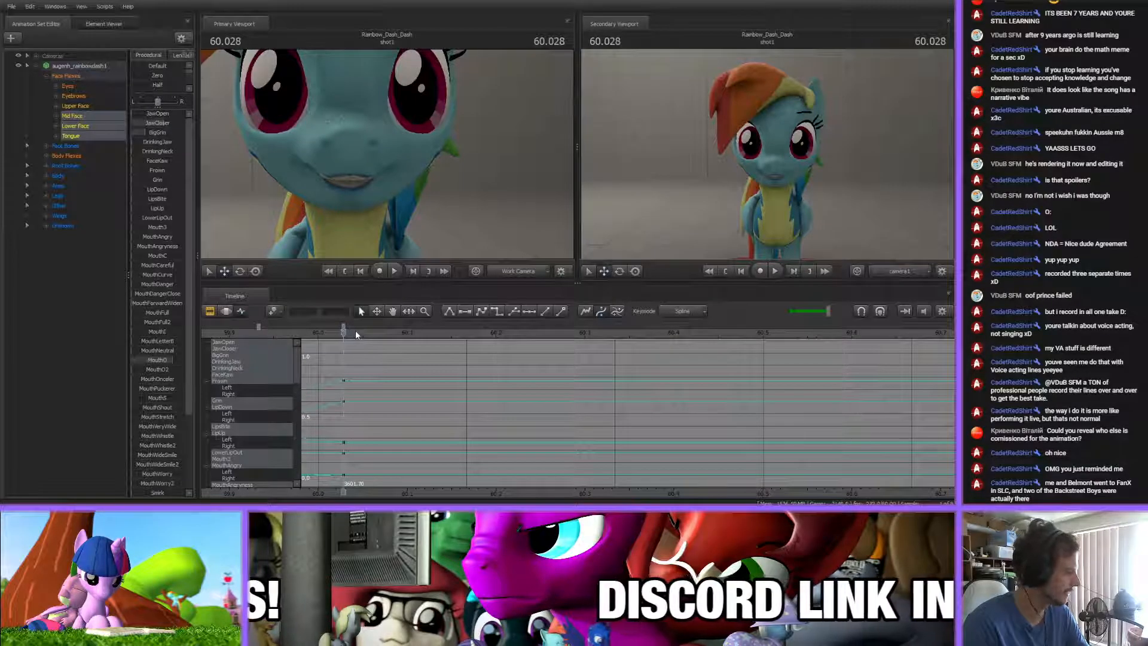
left_click_drag(292, 335, 420, 334)
left_click_drag(162, 123, 135, 123)
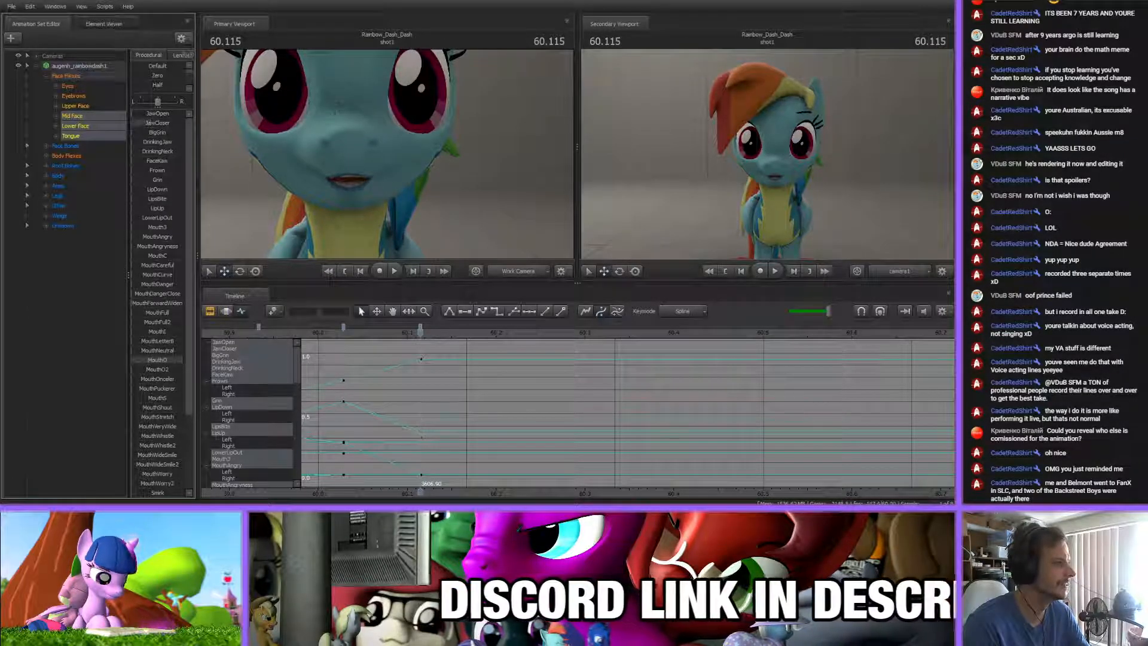
Shift the rounded mouth key slightly earlier, to about 60.1 s
scroll(423, 326, "down", 5)
middle_click_drag(456, 436, 583, 433)
left_click(548, 328)
left_click(480, 330)
Key a wide open mouth at 60.236 s by lowering MouthO and adjusting the jaw flexes
left_click_drag(480, 335, 580, 329)
left_click_drag(180, 361, 154, 361)
left_click_drag(143, 114, 165, 101)
scroll(156, 359, "down", 3)
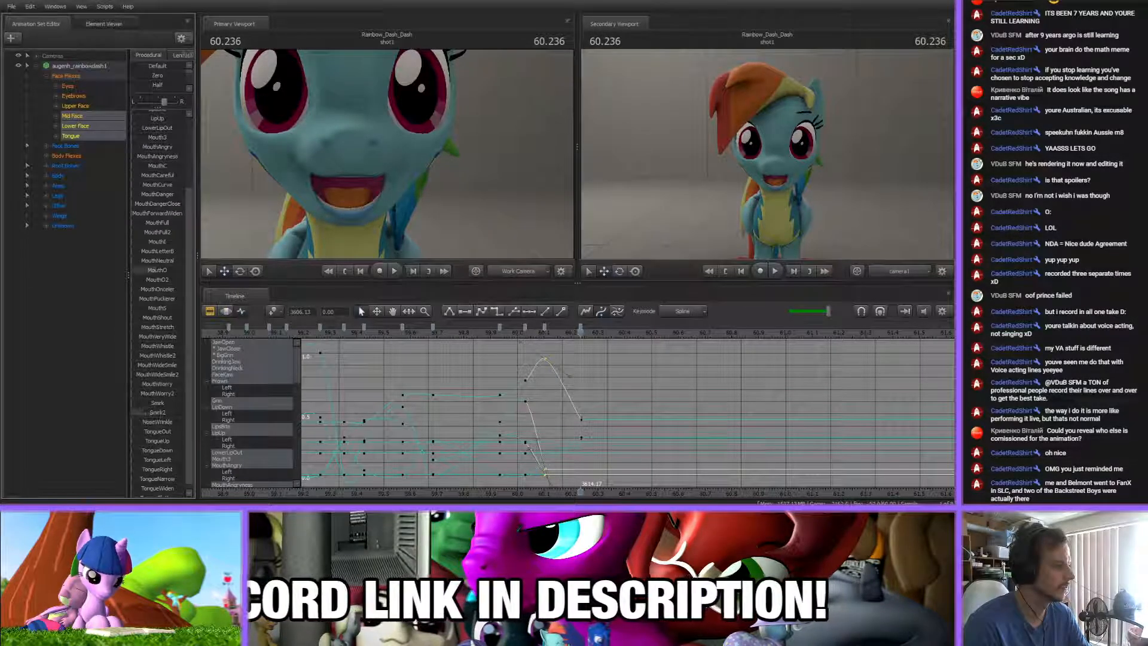
Adjust the left/right balance and finish the mouth flexes of the wide open pose at 60.236 s, then deselect the curves
scroll(165, 383, "up", 3)
left_click_drag(163, 102, 149, 102)
scroll(158, 389, "down", 3)
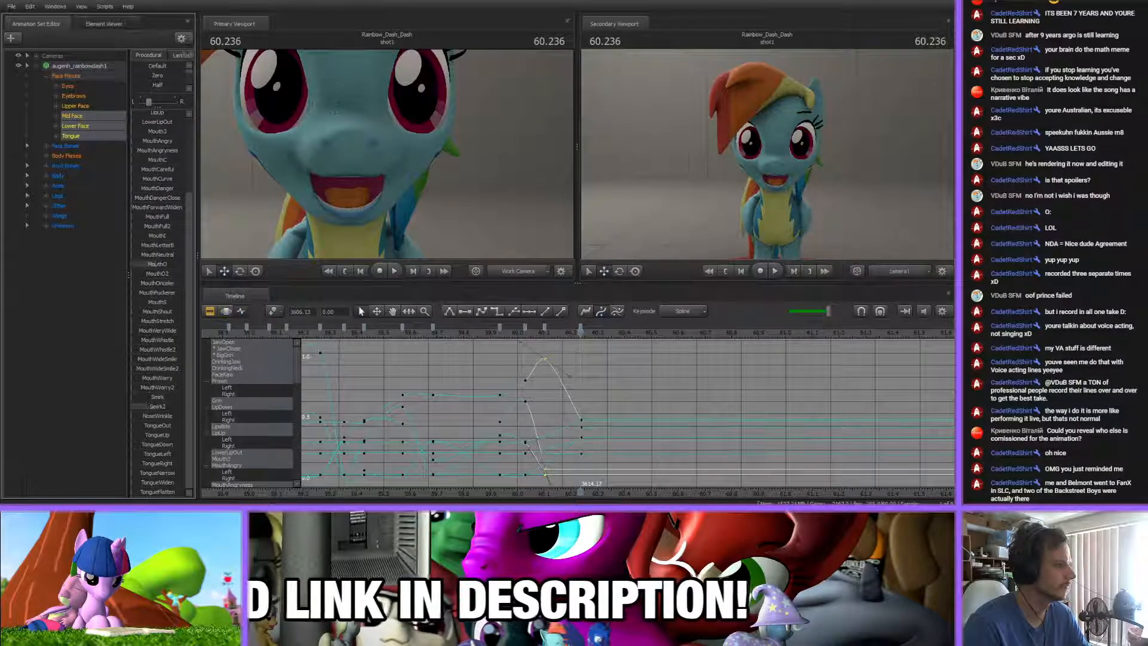
scroll(169, 372, "up", 3)
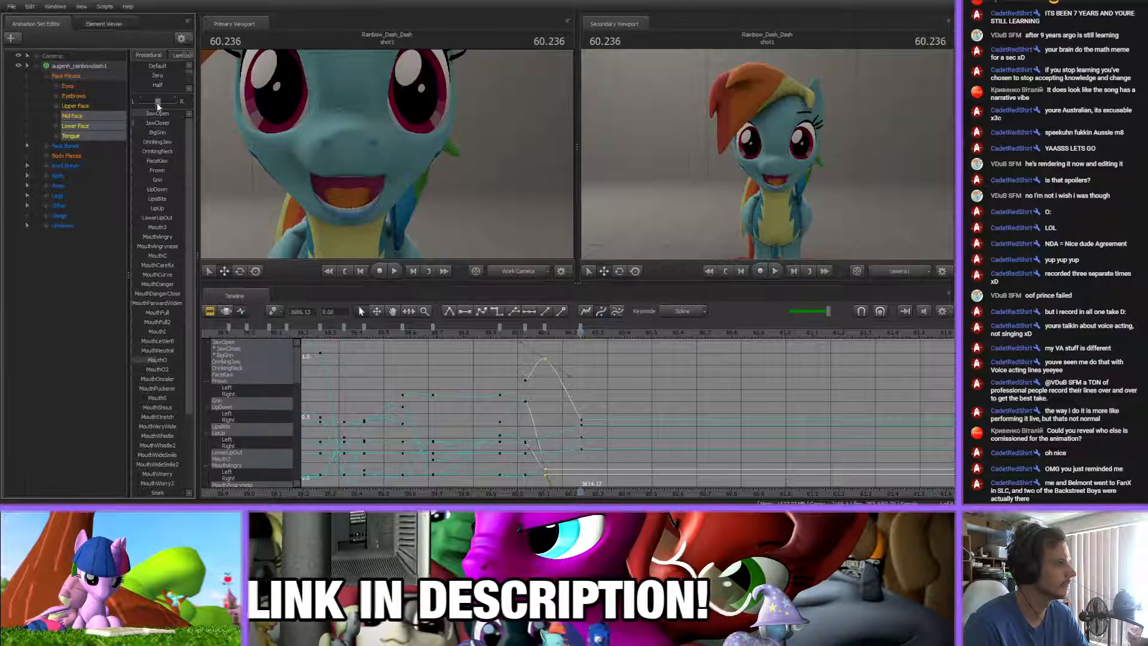
left_click(626, 399)
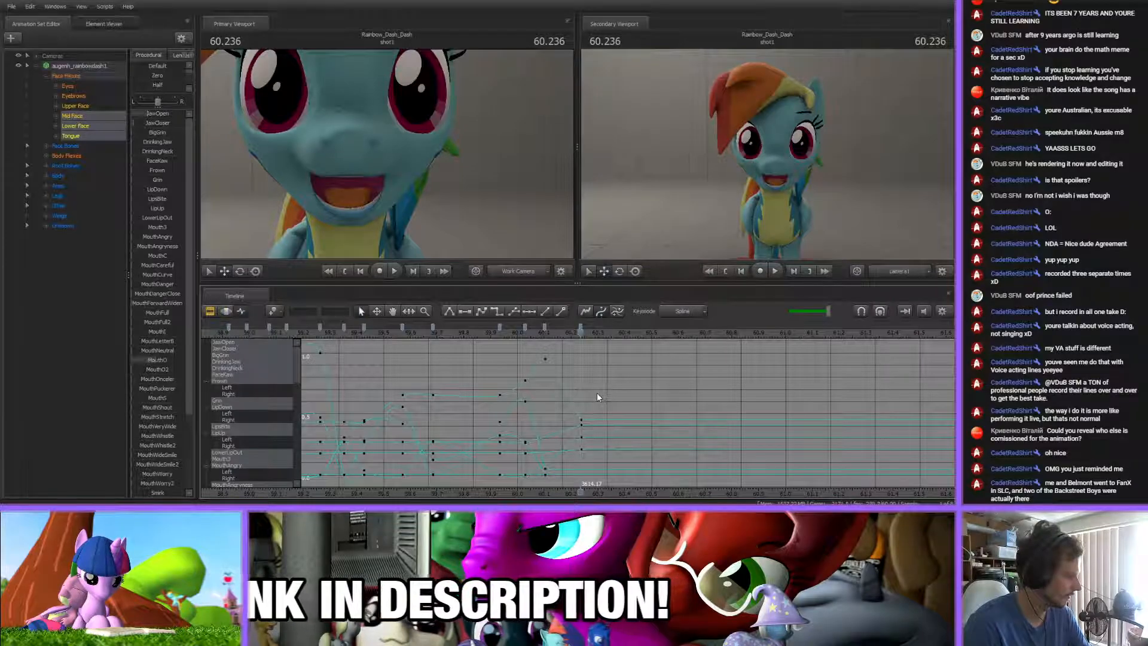
Key a nearly closed, smiling mouth at 60.385 s by raising the BigGrin flex
left_click_drag(599, 491, 425, 491)
scroll(443, 396, "up", 3)
left_click_drag(320, 346, 480, 345)
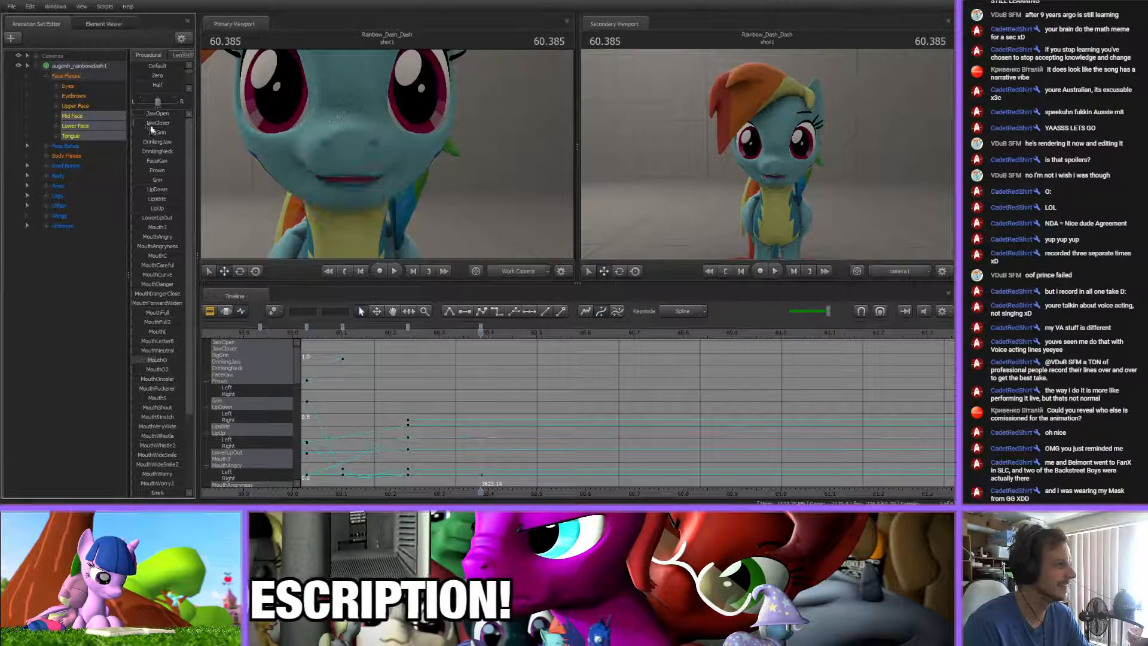
left_click_drag(143, 136, 162, 136)
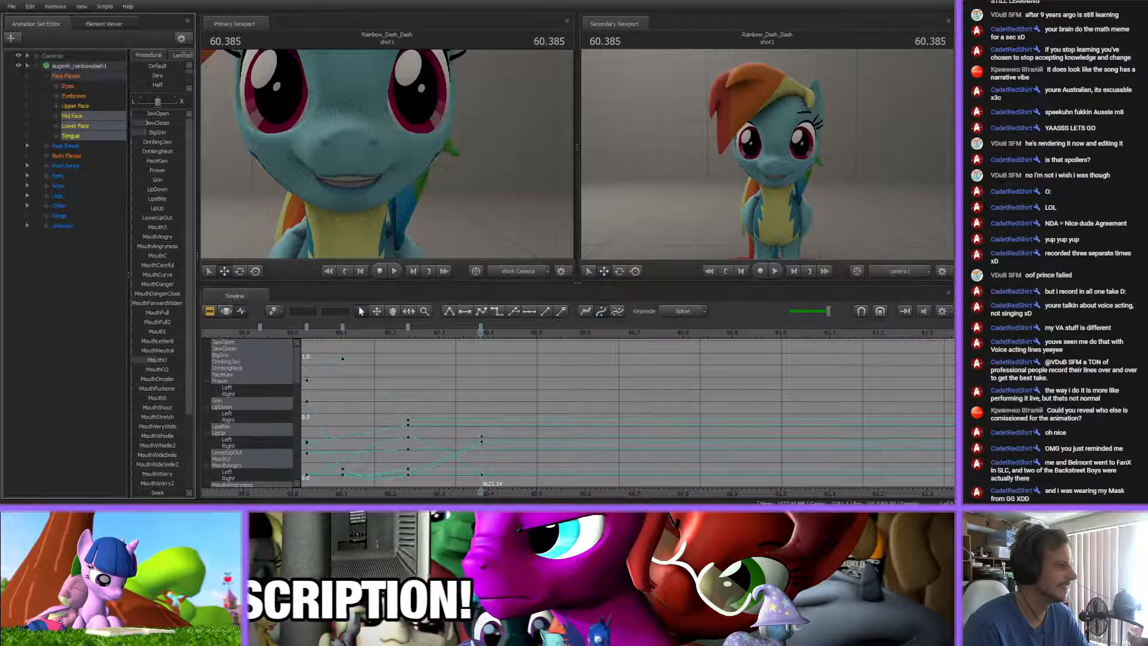
key("m")
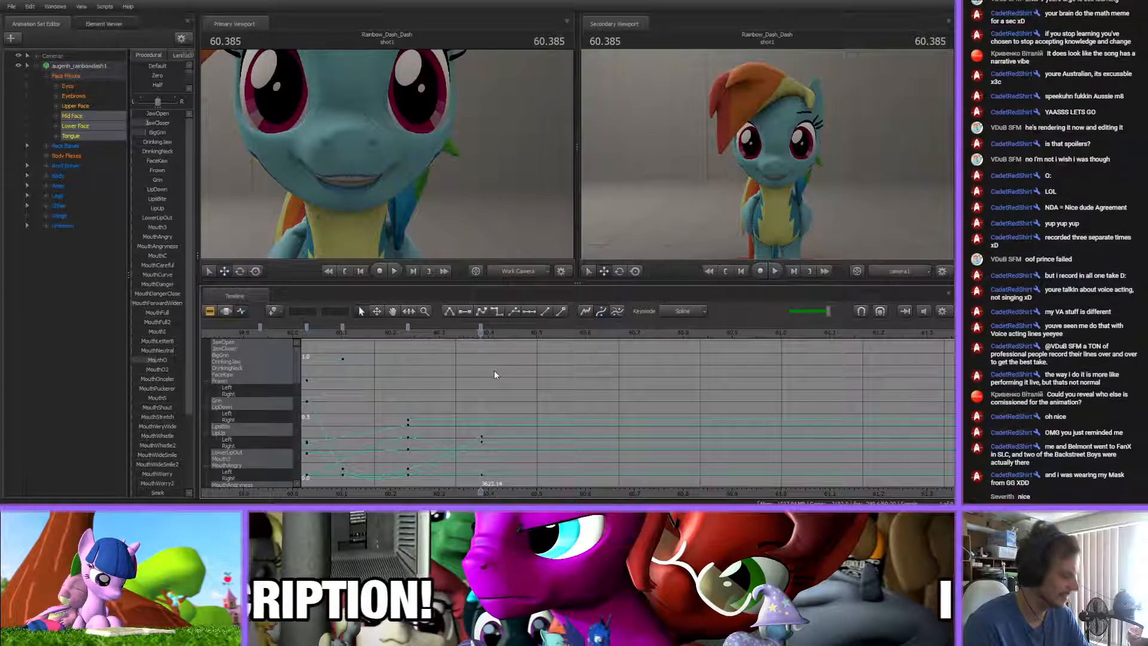
Add an in-between mouth key at about 60.33 s and shift the closing smile key to about 60.4 s
left_click_drag(308, 344, 495, 372)
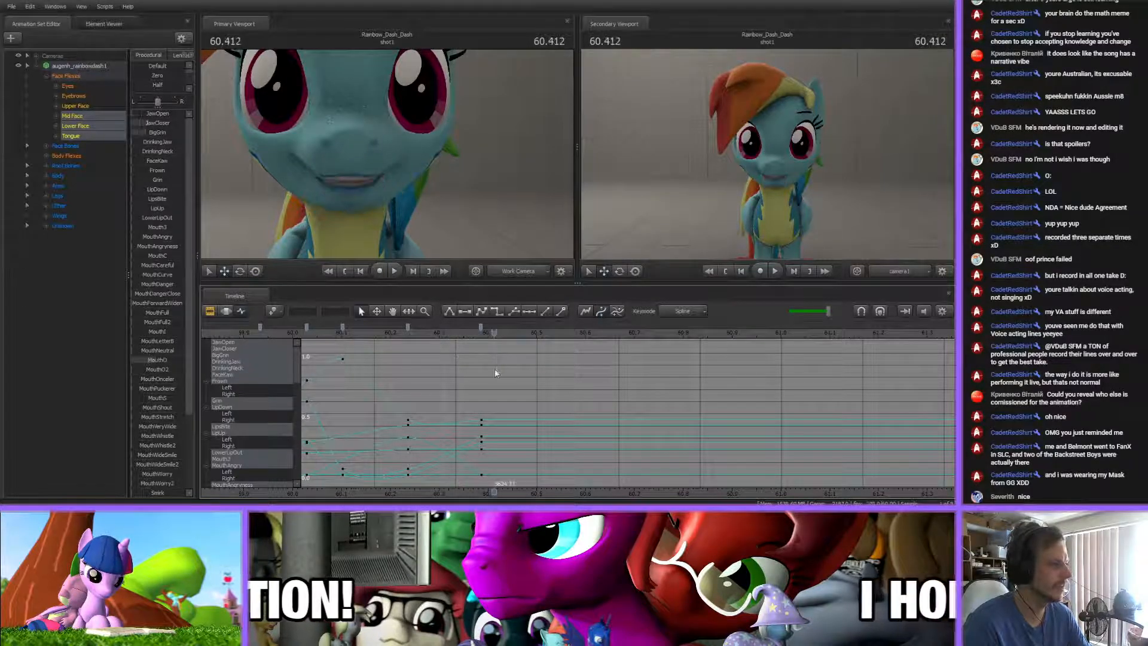
mouse_move(349, 332)
left_mouse_down()
mouse_move(352, 350)
mouse_move(472, 358)
mouse_move(455, 329)
mouse_move(387, 337)
mouse_move(688, 358)
mouse_move(483, 362)
mouse_move(487, 327)
left_mouse_up()
key("m")
left_click(510, 366)
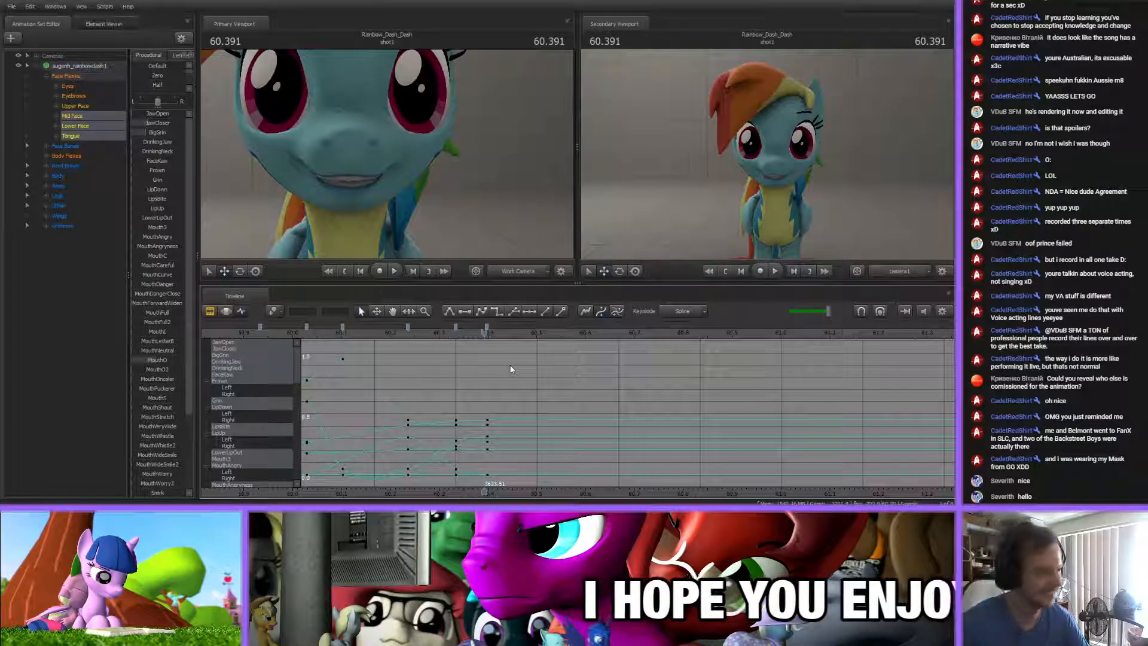
left_click(443, 336)
left_click_drag(443, 337, 489, 348)
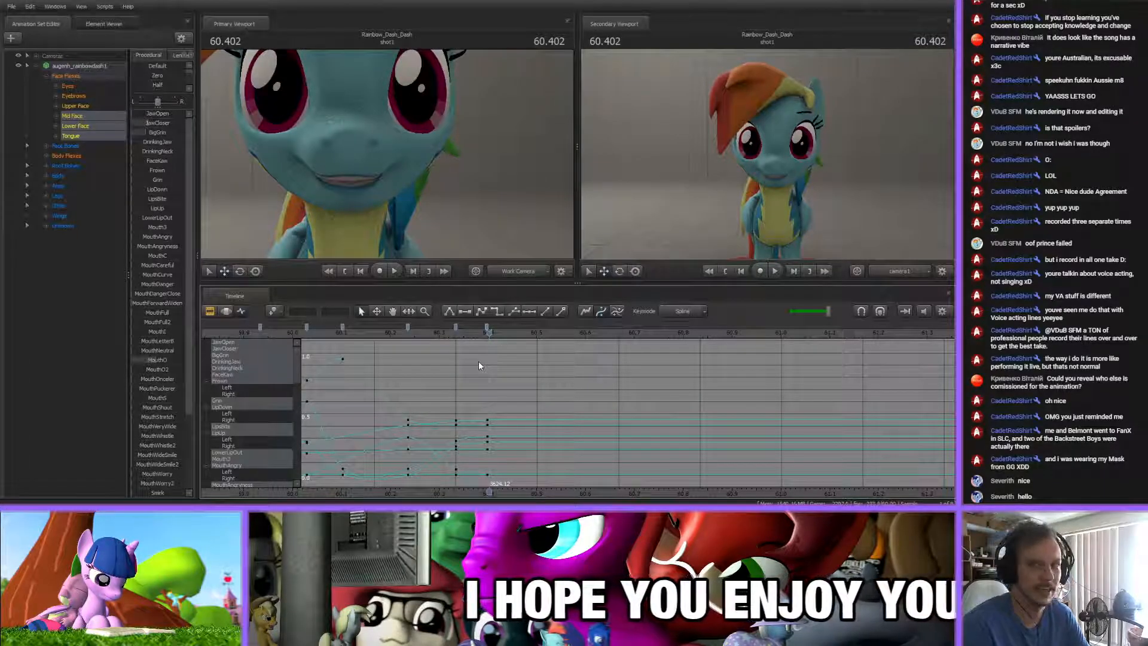
Play the animation onward from the last mouth keys to about 79 s to review the section still lacking lip-sync
middle_click_drag(498, 389, 420, 386)
left_click_drag(335, 336, 447, 349)
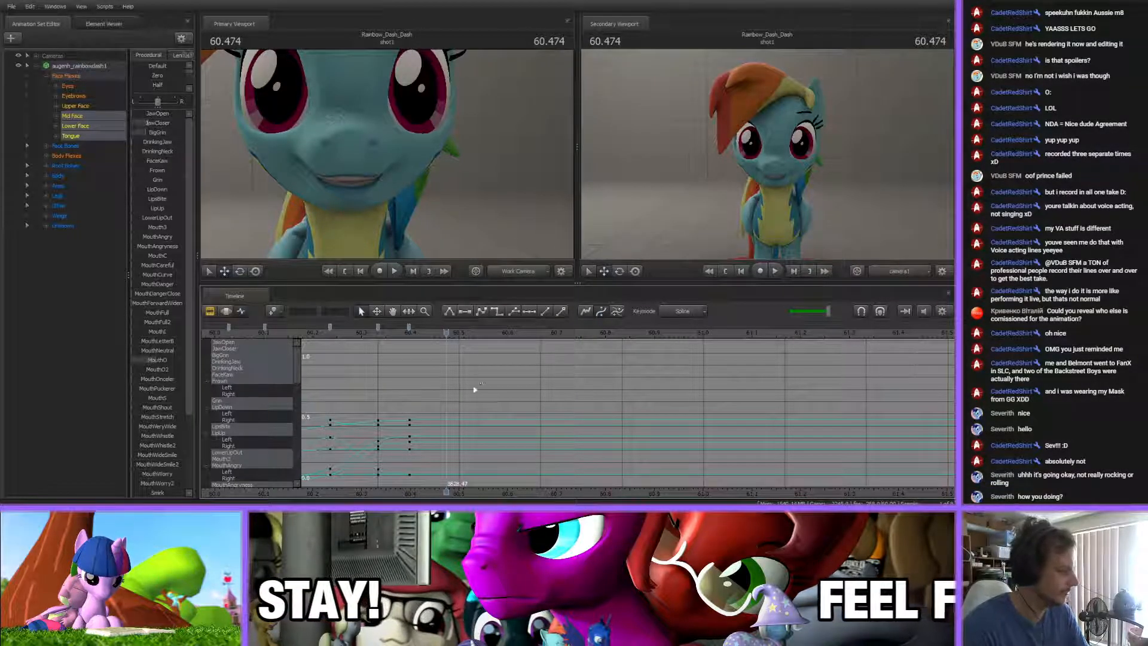
left_click_drag(398, 348, 421, 360)
key("space")
scroll(461, 400, "down", 8)
middle_click_drag(613, 472, 466, 464)
scroll(465, 465, "down", 4)
middle_click_drag(598, 446, 502, 445)
scroll(503, 446, "down", 4)
scroll(503, 445, "up", 8)
scroll(502, 445, "down", 8)
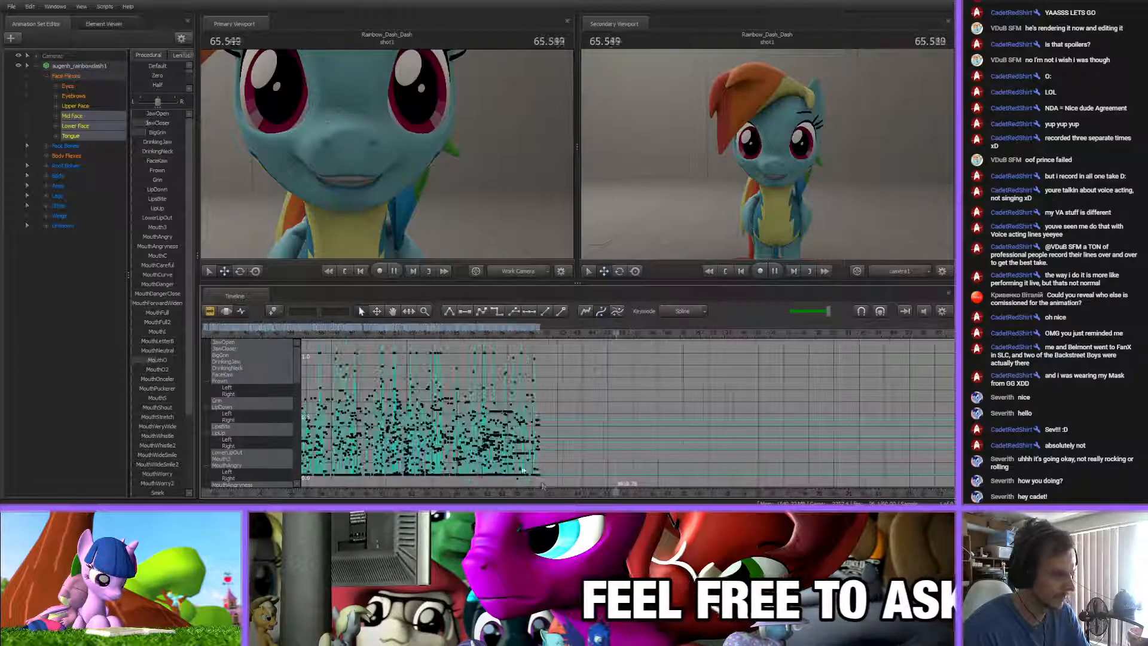
middle_click_drag(537, 494, 515, 469)
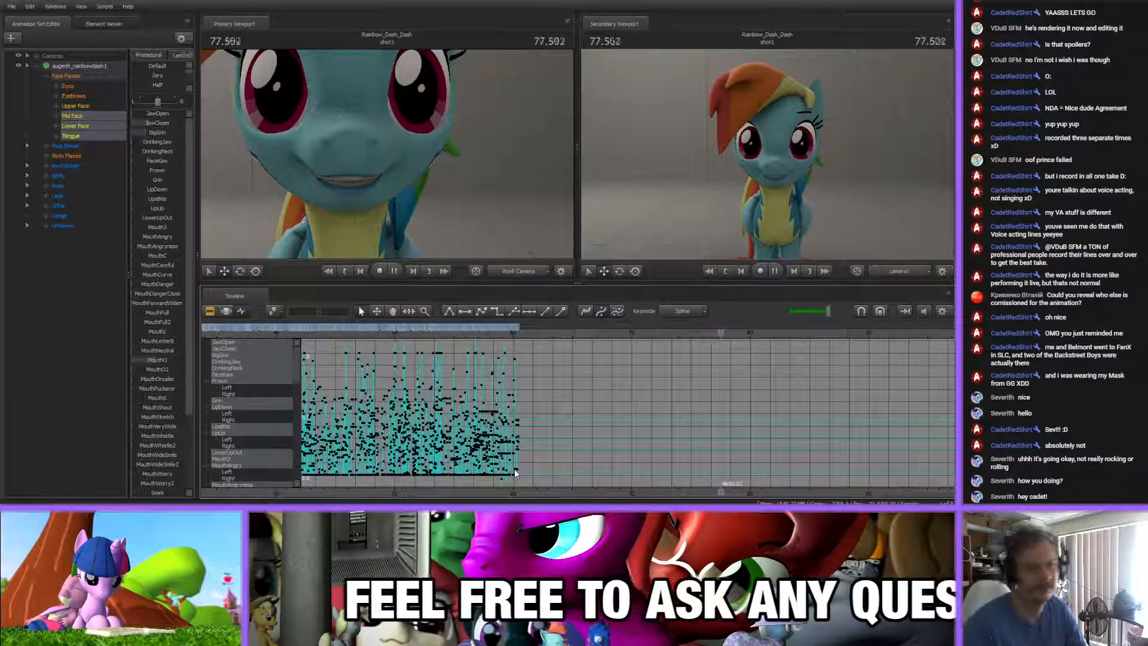
key("space")
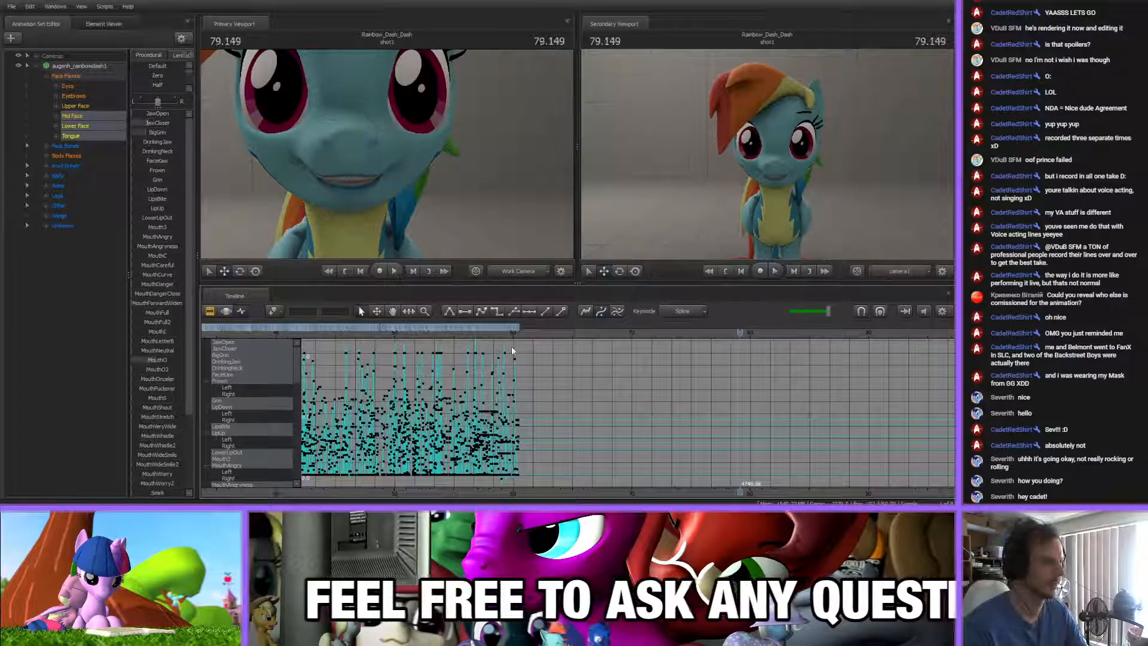
Continue playing the unanimated section from about 79 s to about 108 s
scroll(544, 413, "down", 10)
scroll(546, 418, "up", 3)
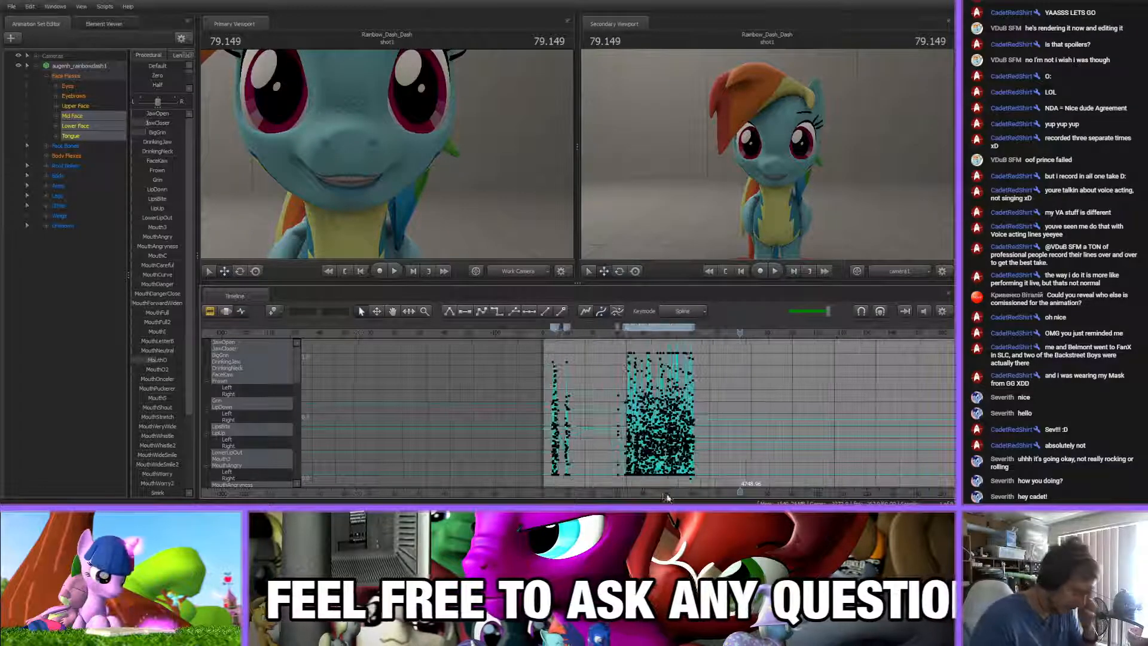
middle_click_drag(725, 426, 528, 425)
scroll(538, 424, "up", 4)
key("space")
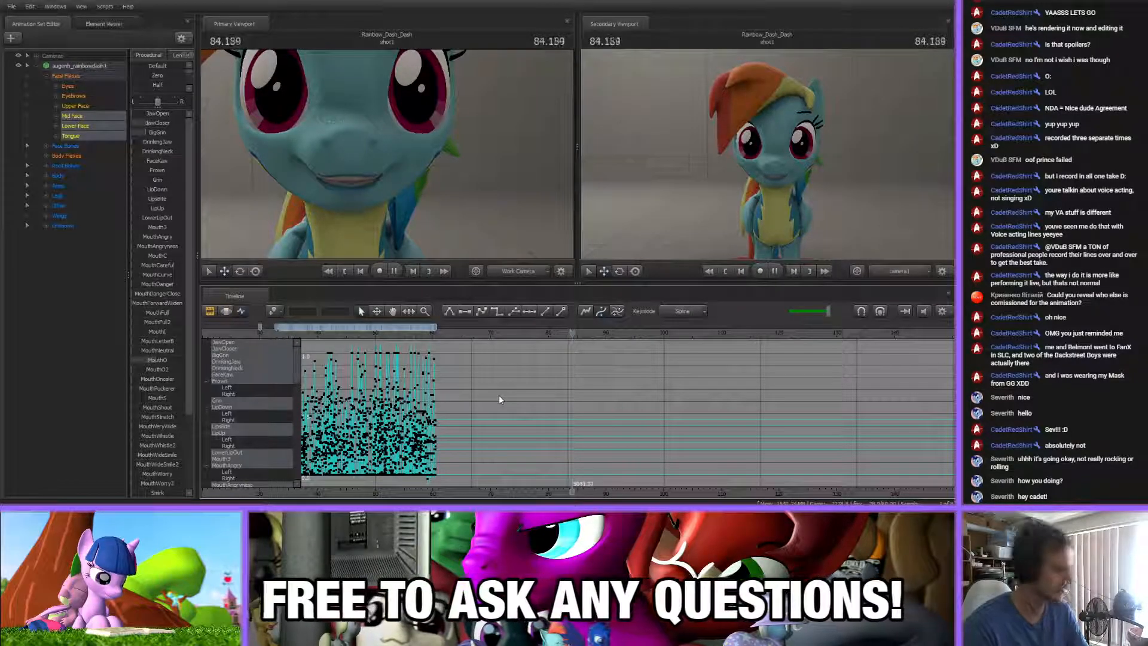
scroll(499, 394, "down", 1)
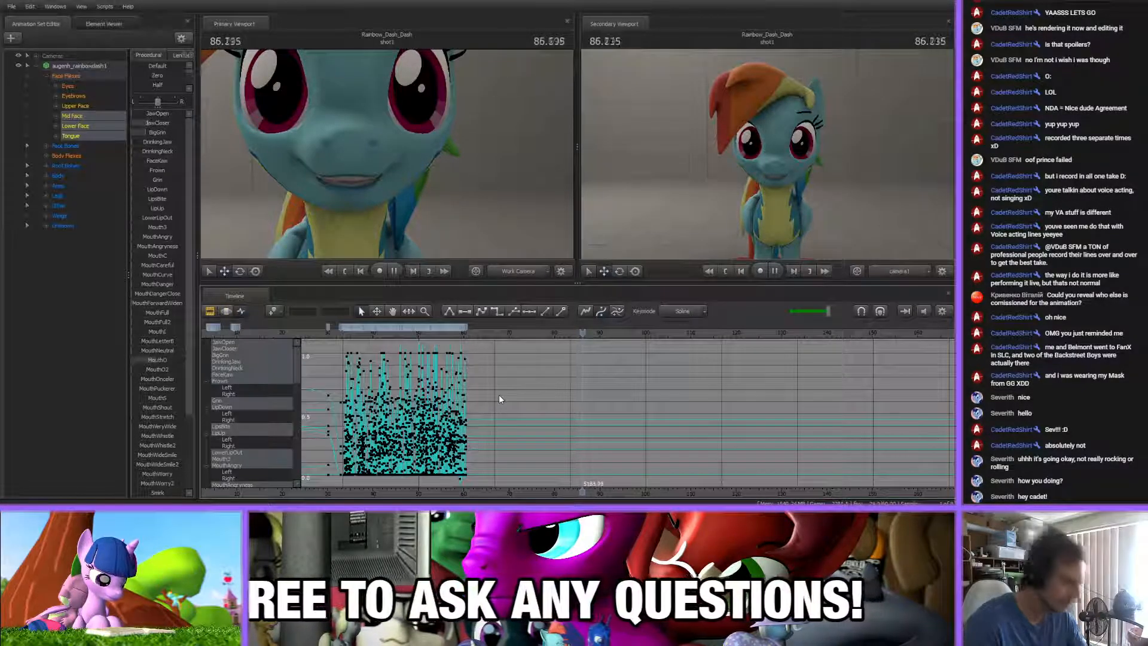
key("space")
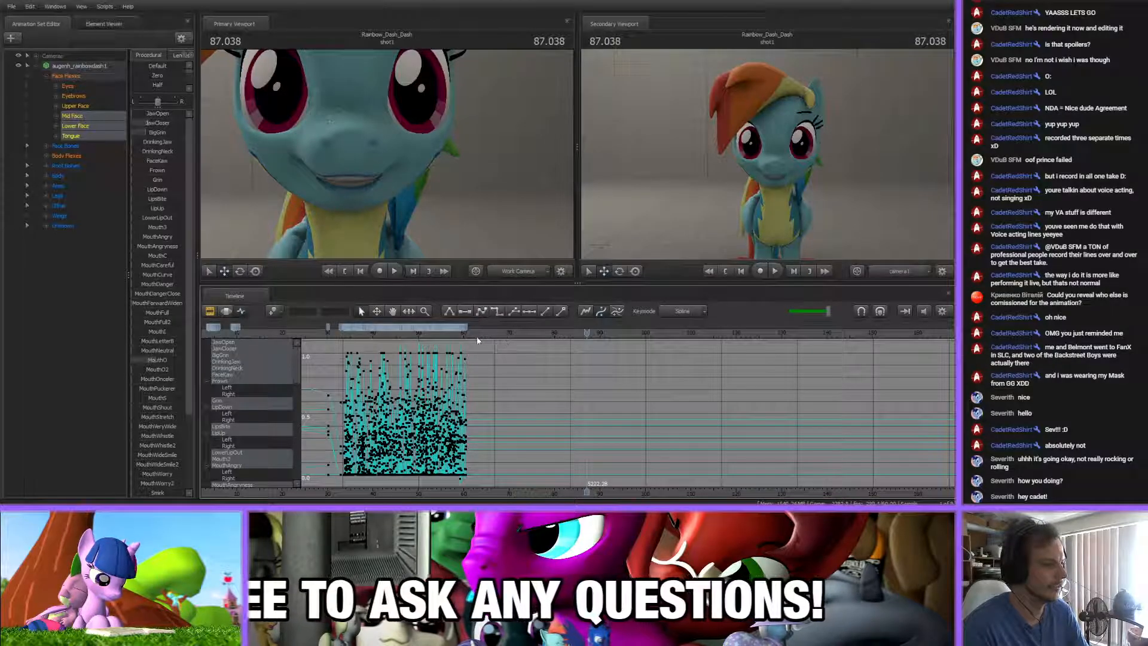
left_click_drag(496, 333, 589, 333)
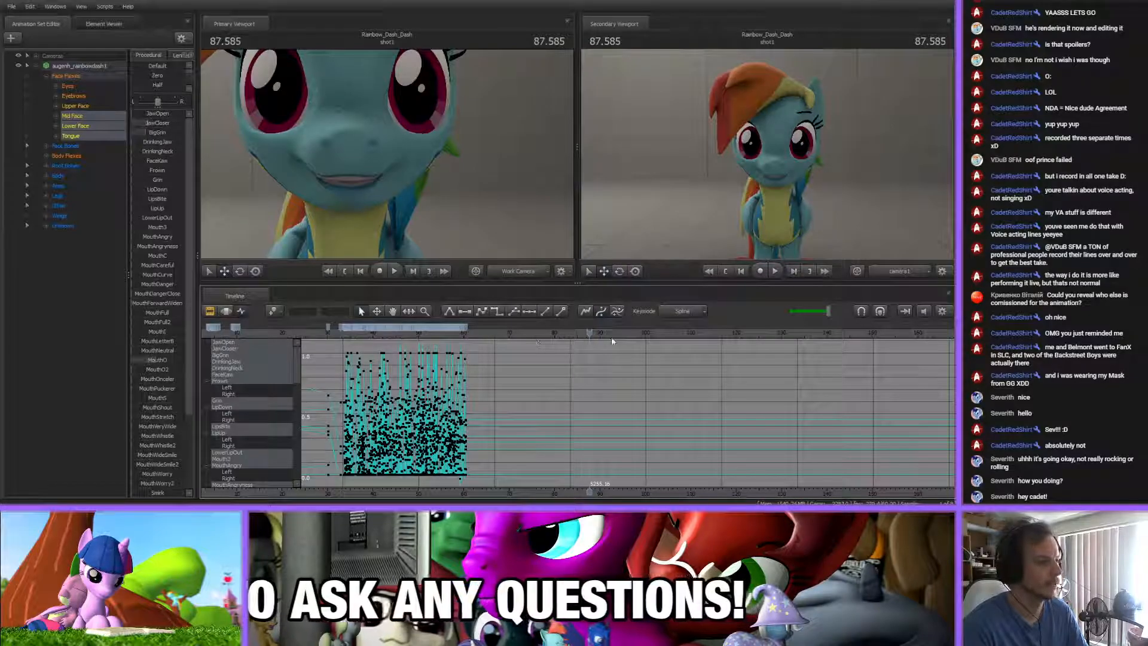
scroll(611, 497, "down", 2)
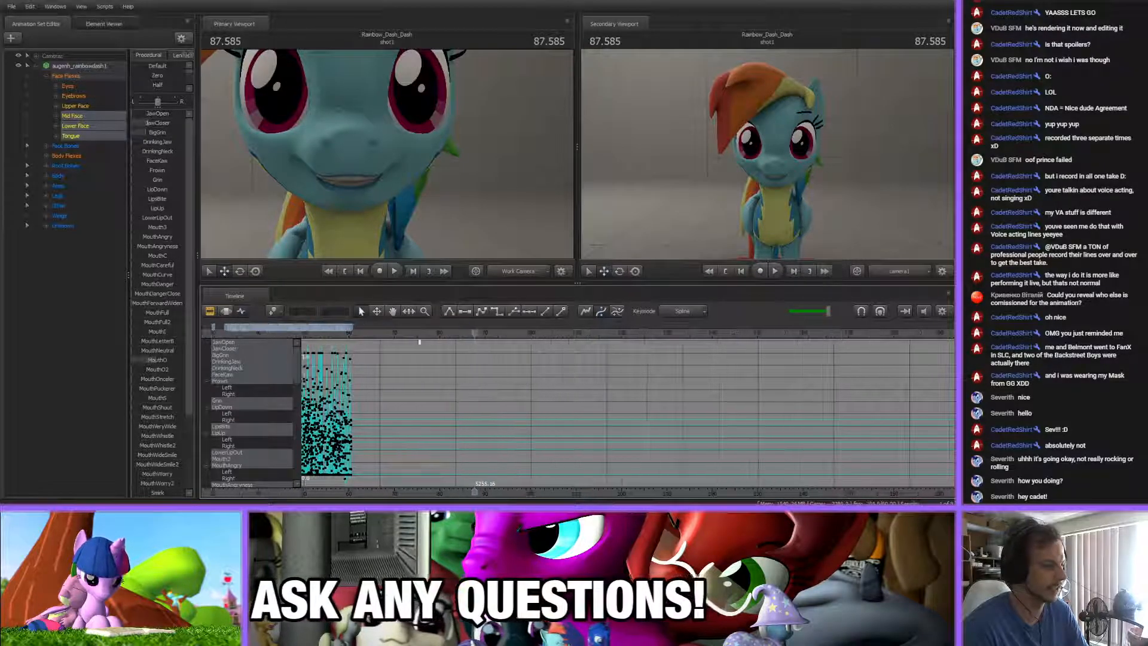
scroll(712, 419, "down", 2)
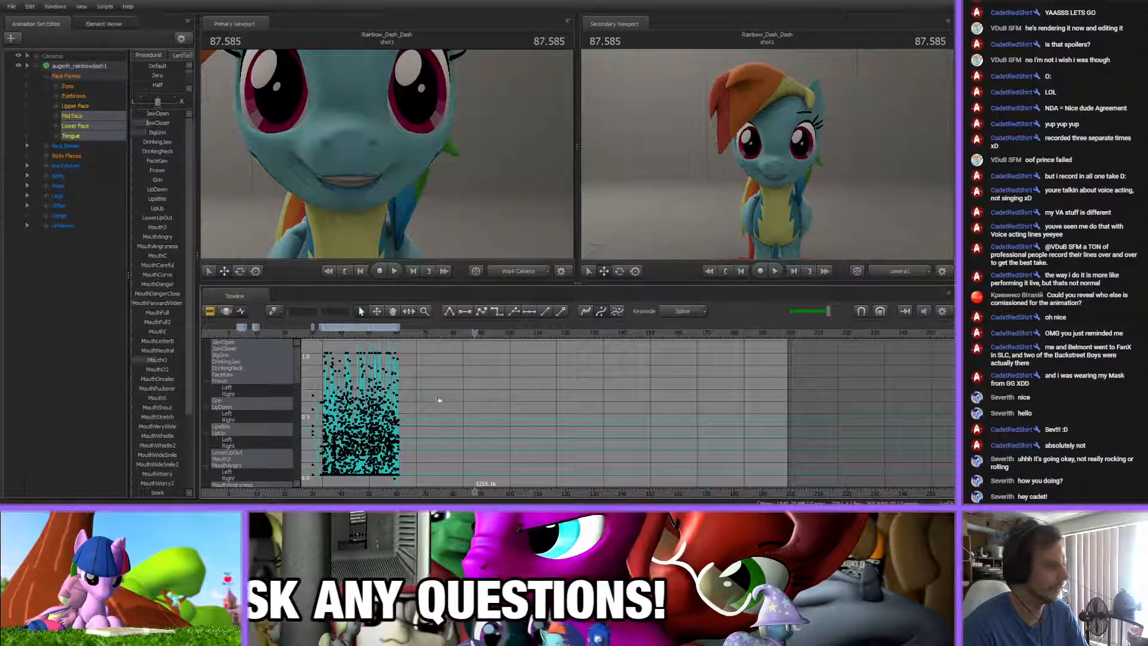
key("space")
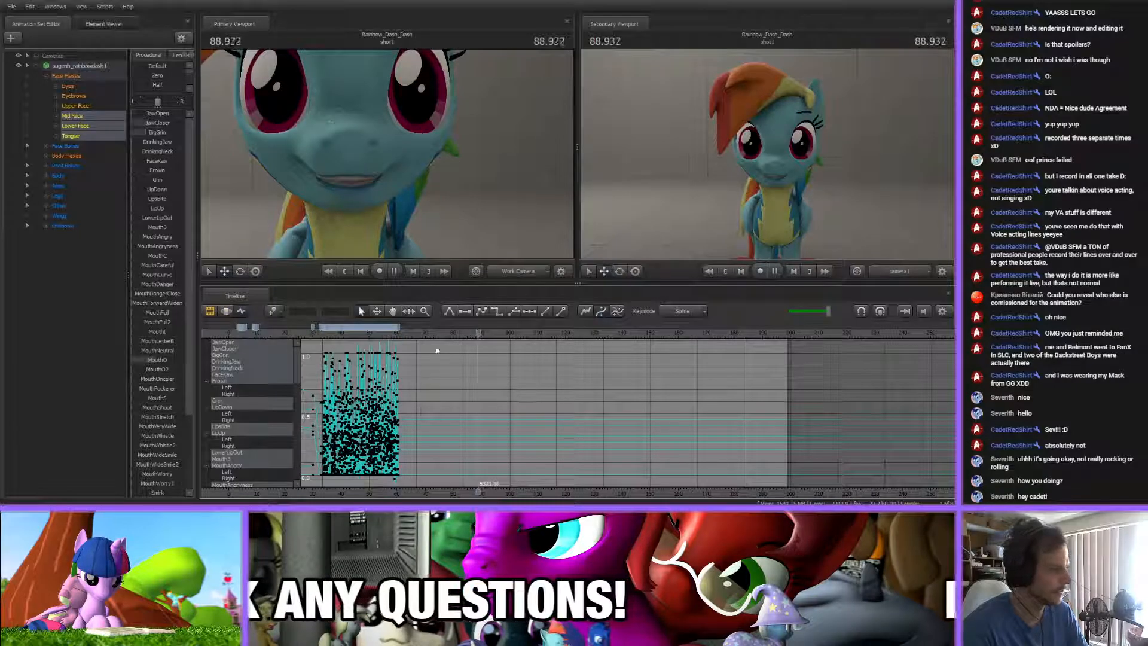
left_click(504, 333)
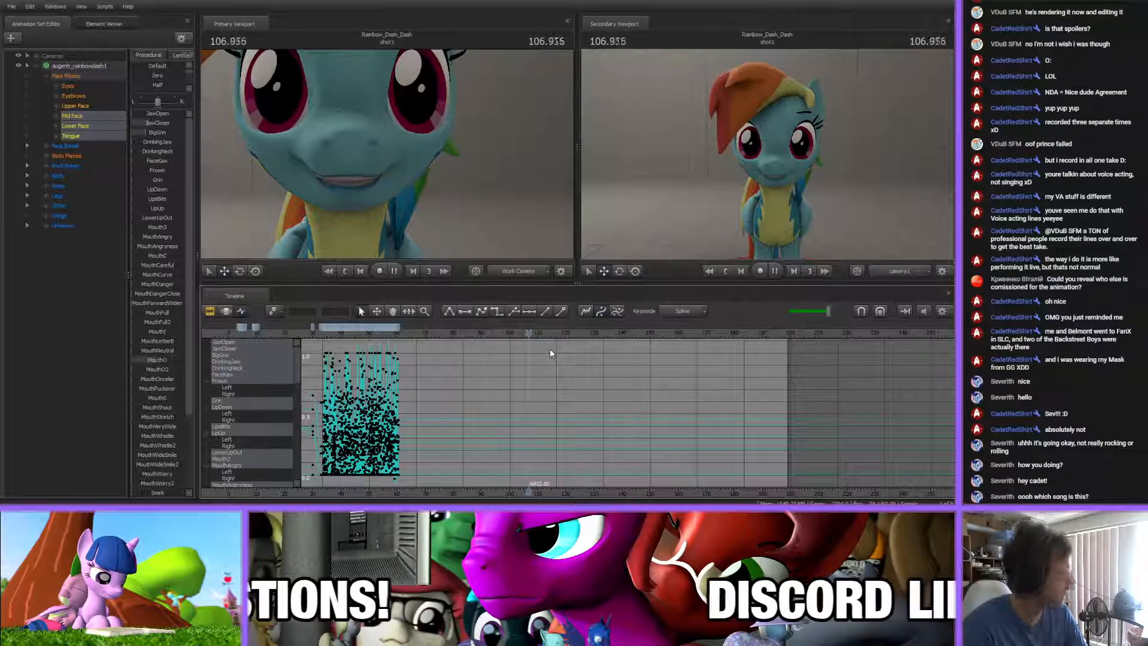
key("space")
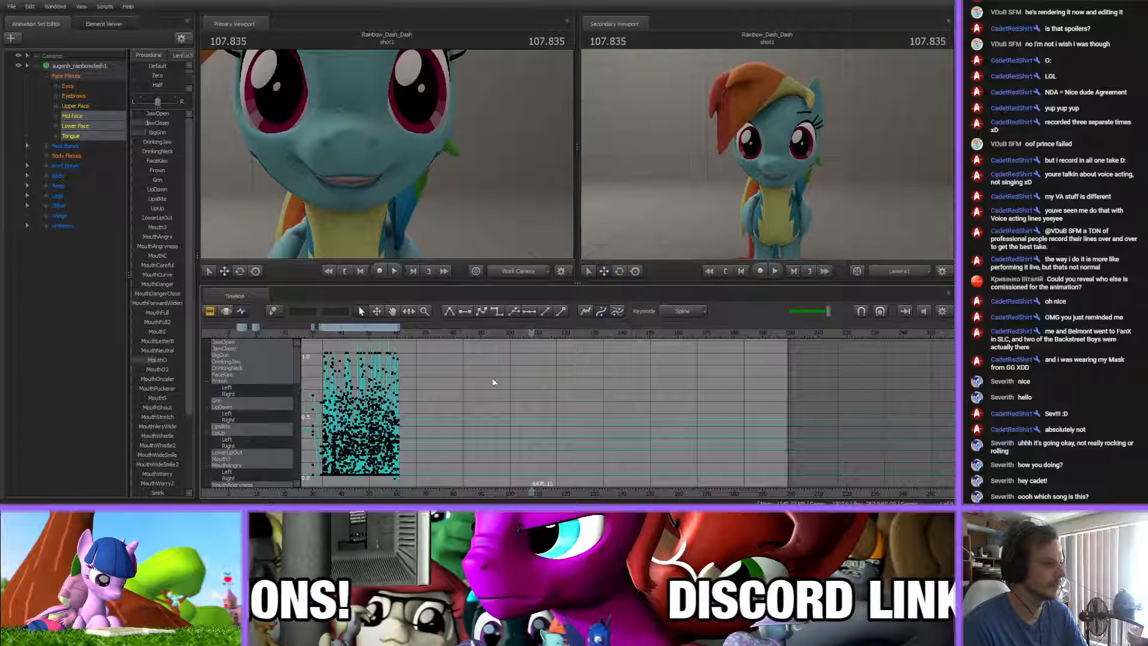
Return the playhead to 59.870 s, just ahead of the final mouth keys
middle_click_drag(454, 492, 521, 438)
scroll(525, 441, "up", 3)
scroll(523, 440, "down", 3)
scroll(520, 435, "up", 1)
scroll(520, 434, "up", 2)
left_click(440, 492)
scroll(427, 490, "up", 4)
scroll(527, 453, "up", 5)
left_click(392, 331)
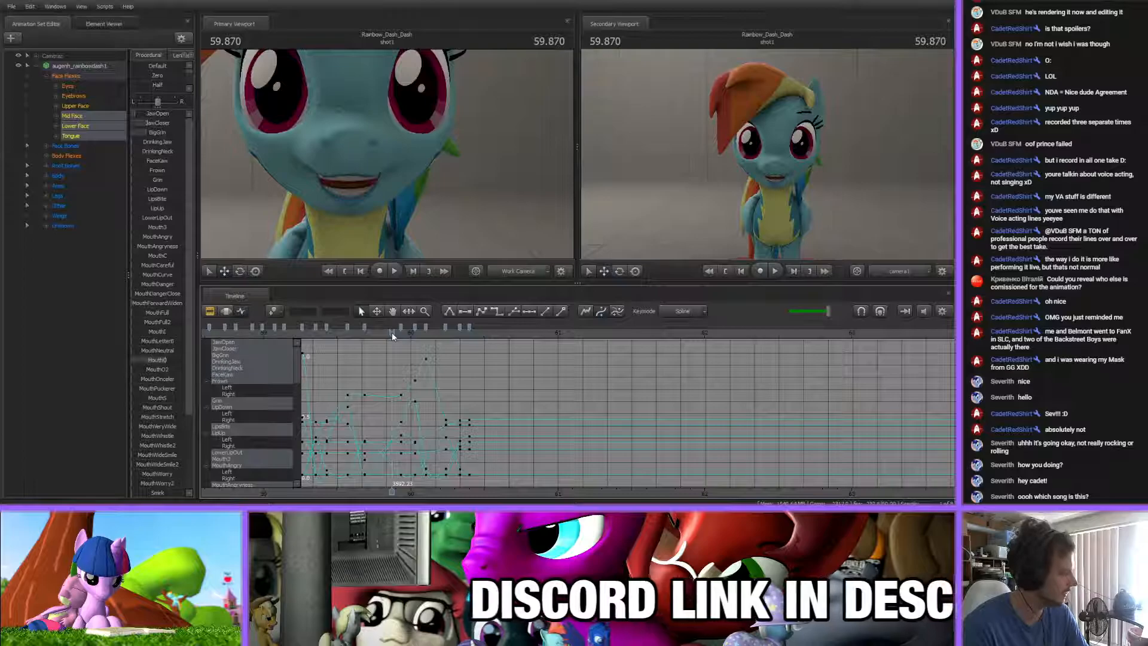
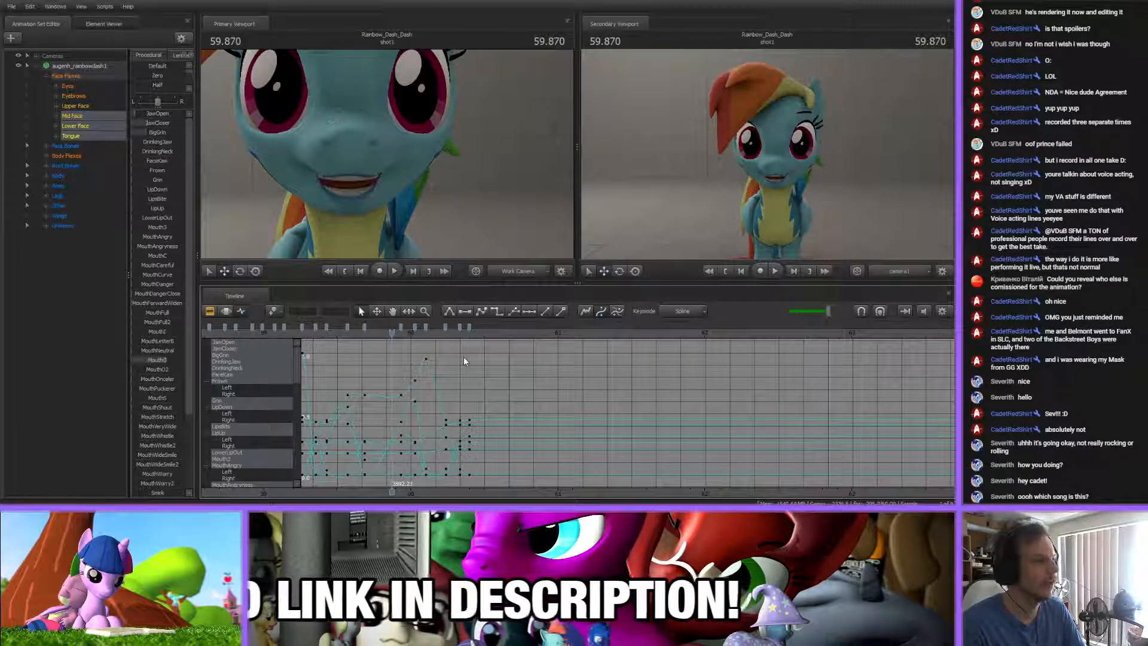
Scrub the audio between about 60.4 s and 60.5 s to locate the next mouth shape after the last smile key
left_click_drag(392, 335, 475, 345)
scroll(422, 409, "up", 5)
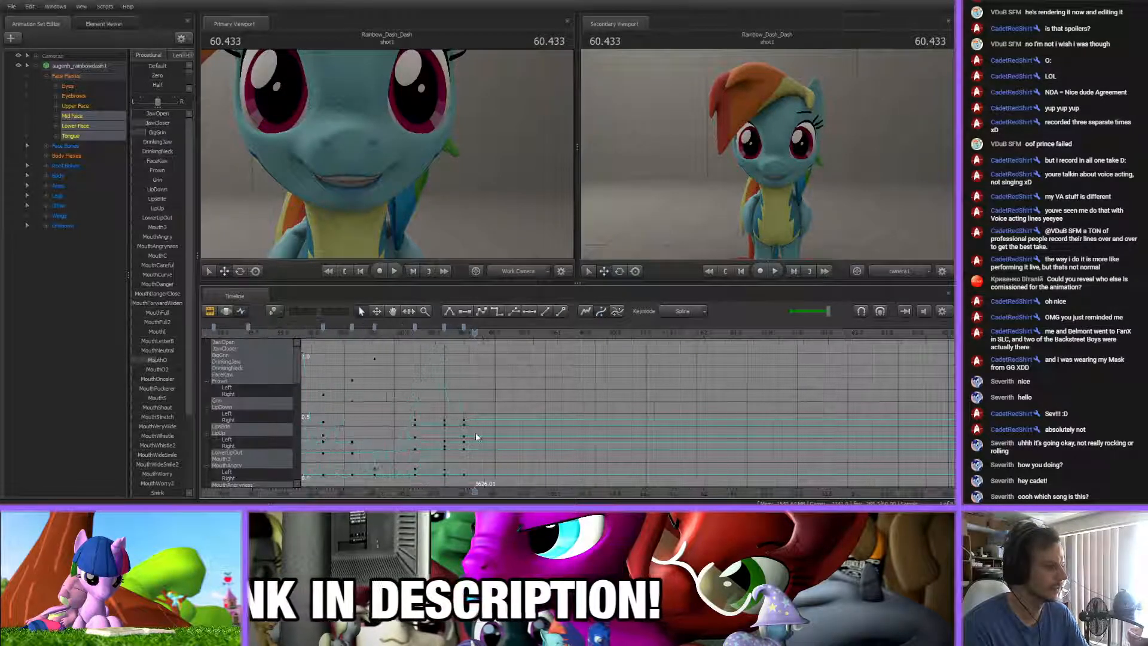
key("Up")
middle_click_drag(440, 493, 383, 493)
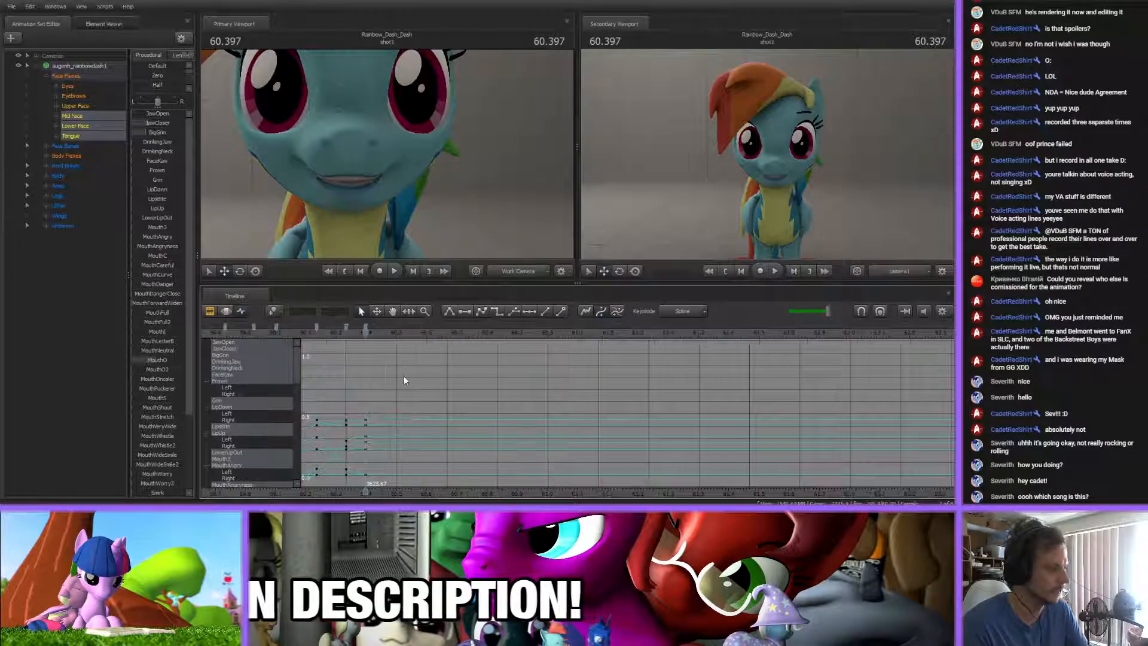
left_click_drag(366, 334, 382, 335)
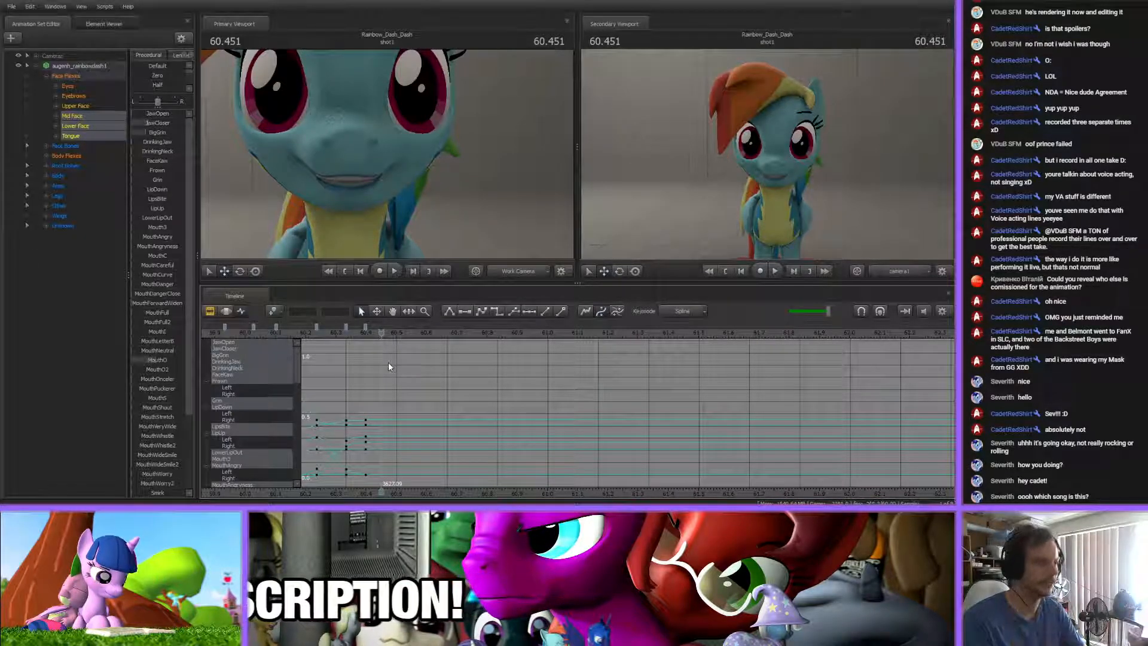
left_click_drag(345, 338, 371, 338)
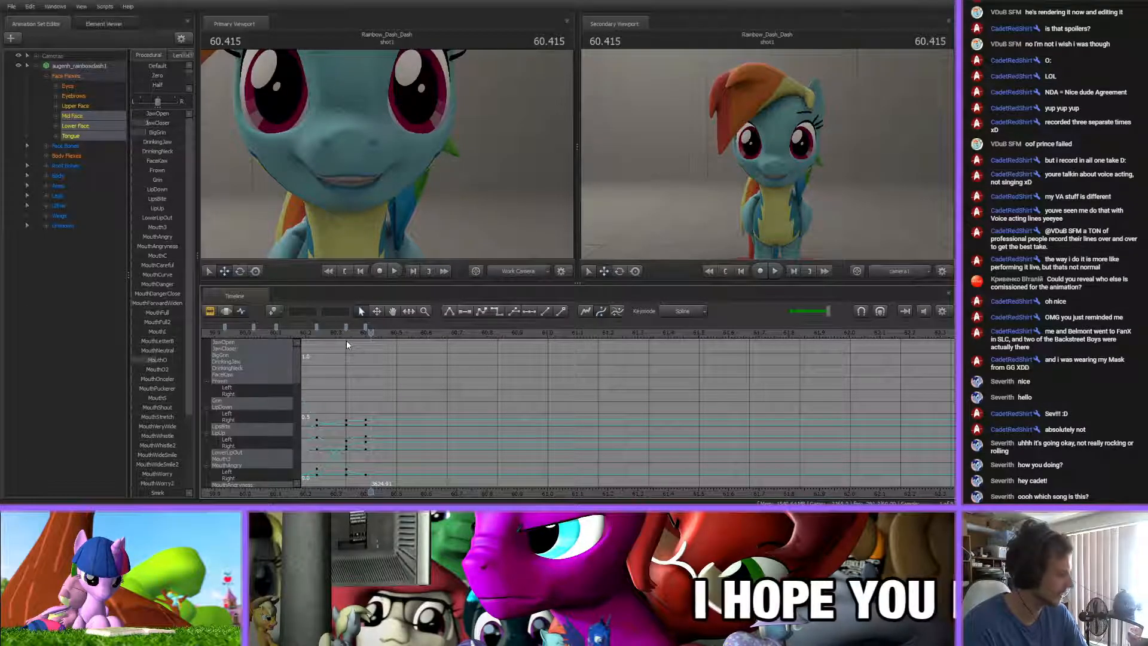
left_click_drag(345, 333, 399, 337)
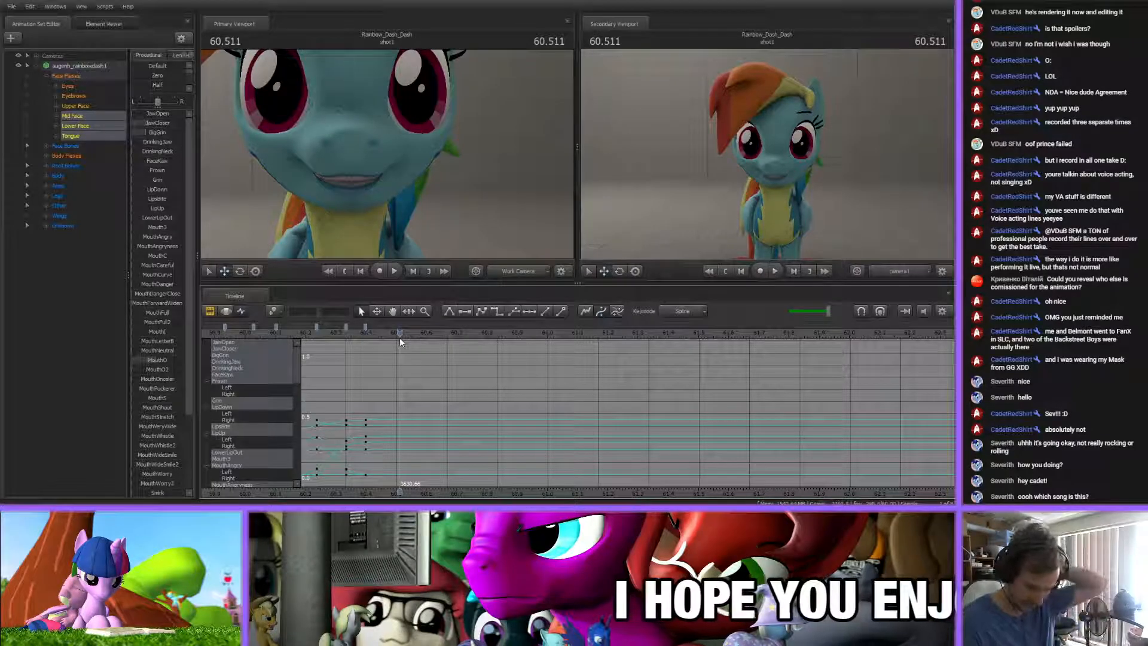
Key an open smile at about 60.48 s by adjusting MouthO, JawClosed and BigGrin, and nudge that key slightly earlier
left_click_drag(348, 333, 392, 333)
left_click_drag(158, 360, 164, 361)
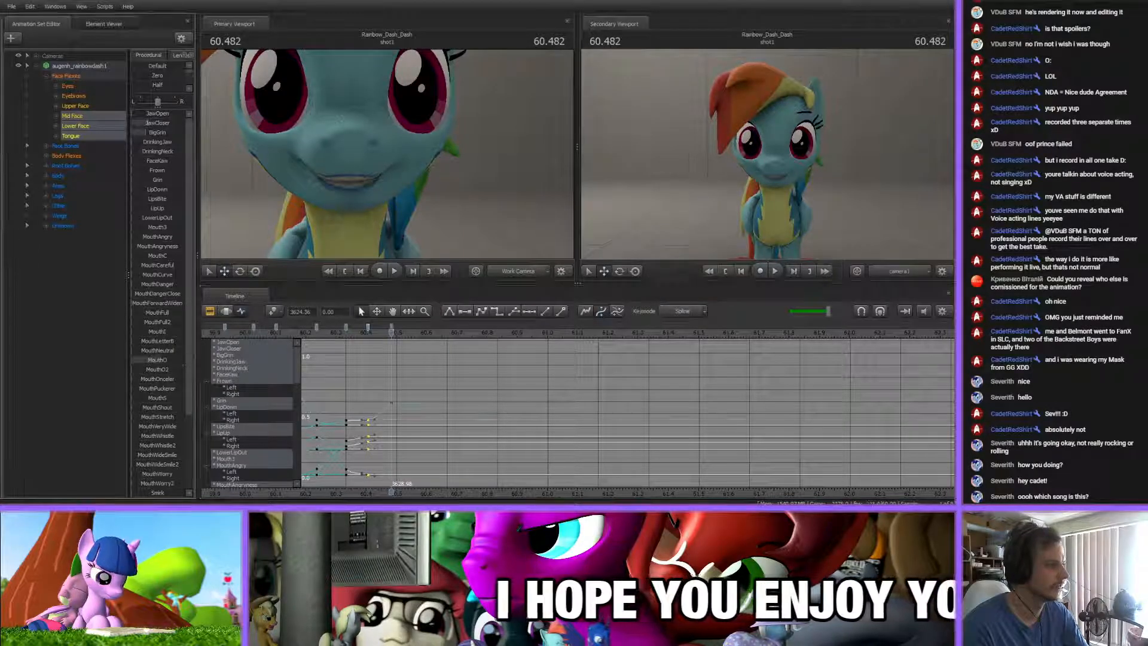
mouse_move(152, 124)
left_mouse_down()
mouse_move(95, 121)
mouse_move(146, 134)
left_mouse_up()
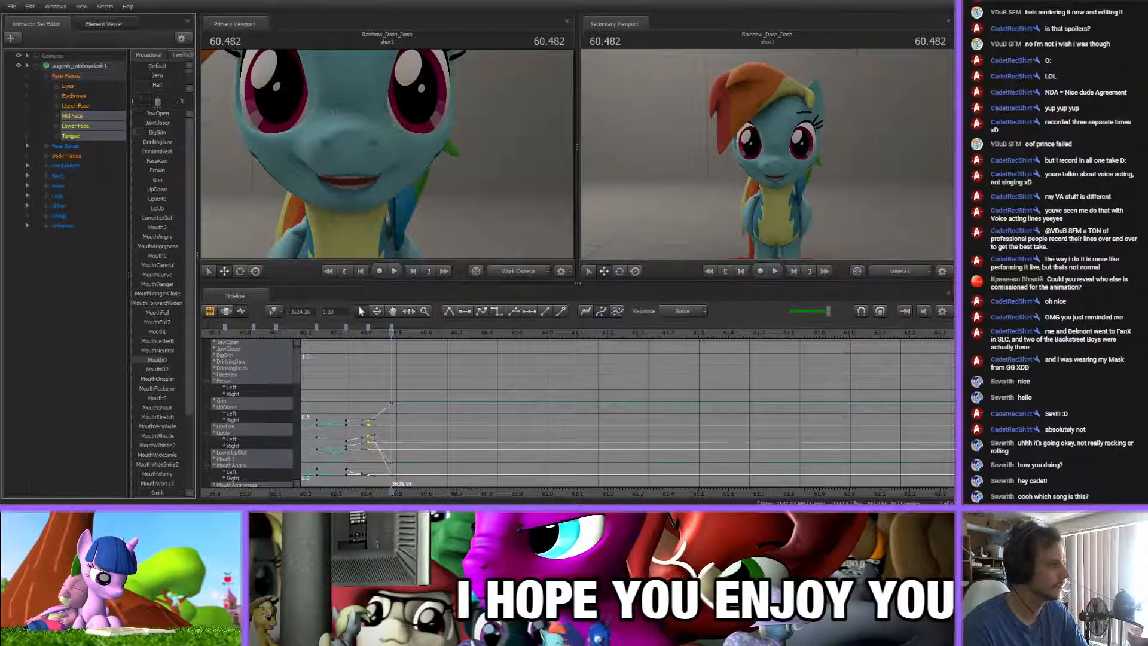
scroll(157, 442, "down", 2)
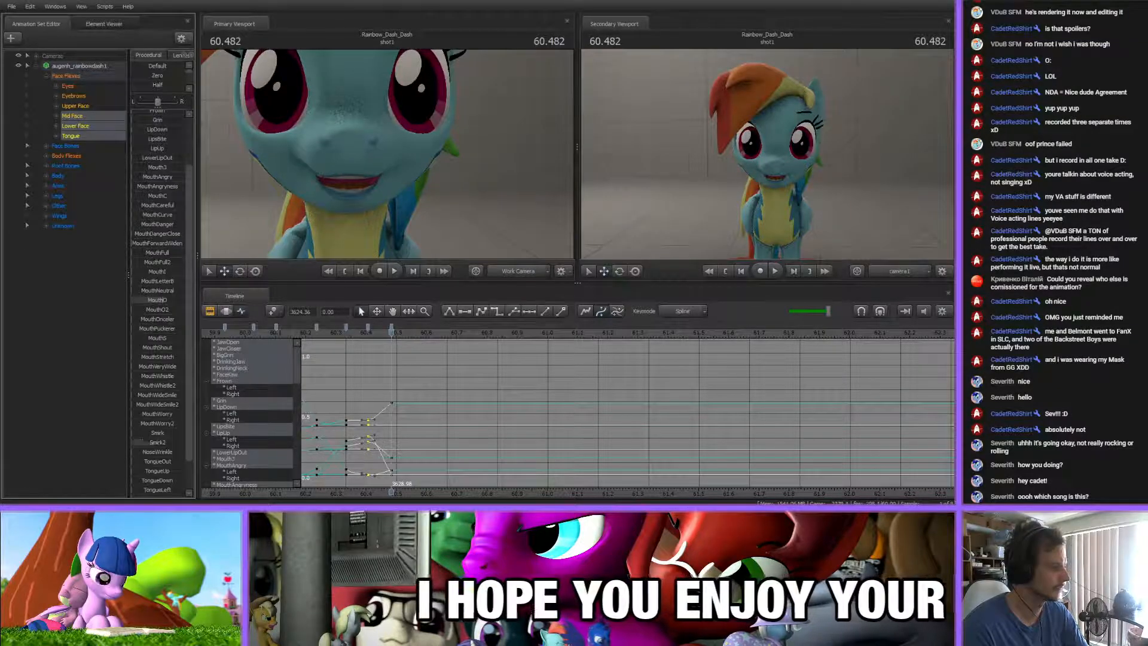
scroll(157, 442, "up", 2)
left_click_drag(358, 331, 397, 341)
left_click_drag(392, 327, 390, 328)
Key a closed mouth at 60.525 s by adjusting JawOpen and JawClosed and raising MouthLetterB
left_click_drag(391, 336, 403, 337)
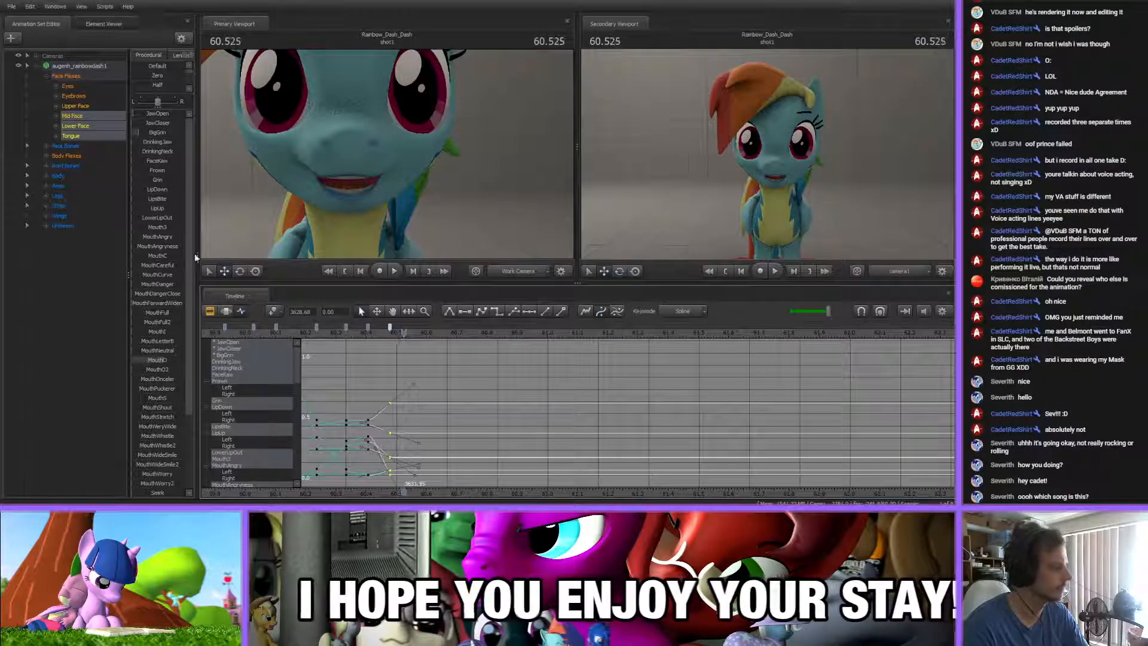
mouse_move(154, 114)
left_mouse_down()
mouse_move(143, 115)
mouse_move(160, 127)
left_mouse_up()
left_click_drag(142, 343, 161, 343)
left_click_drag(154, 123, 171, 124)
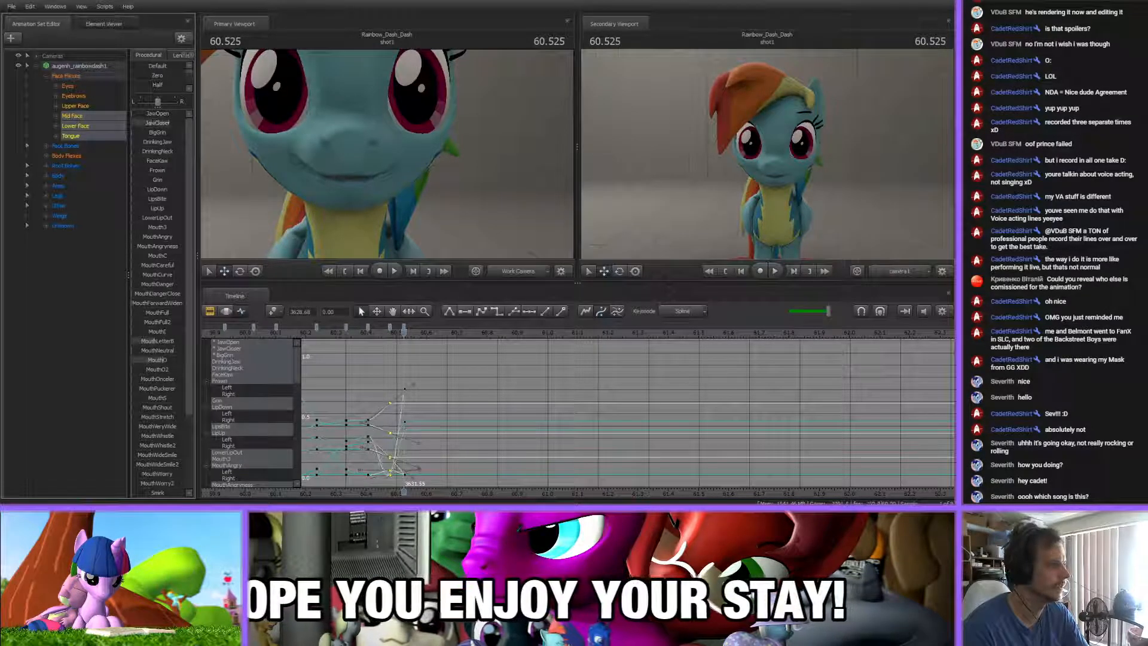
left_click(436, 369)
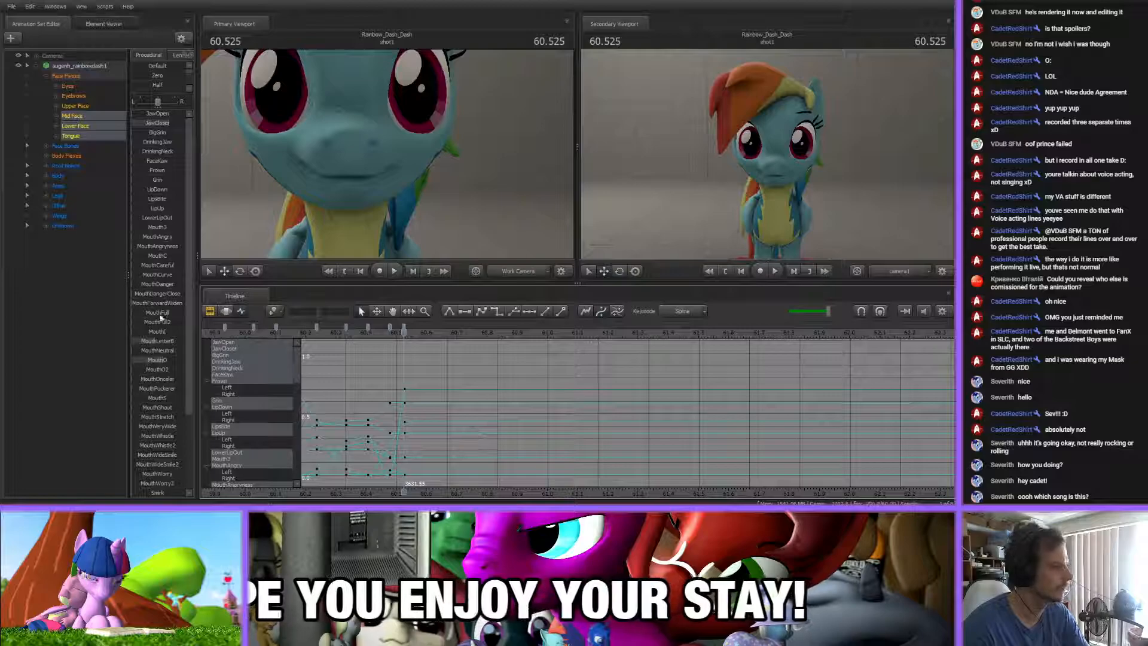
left_click_drag(157, 343, 163, 342)
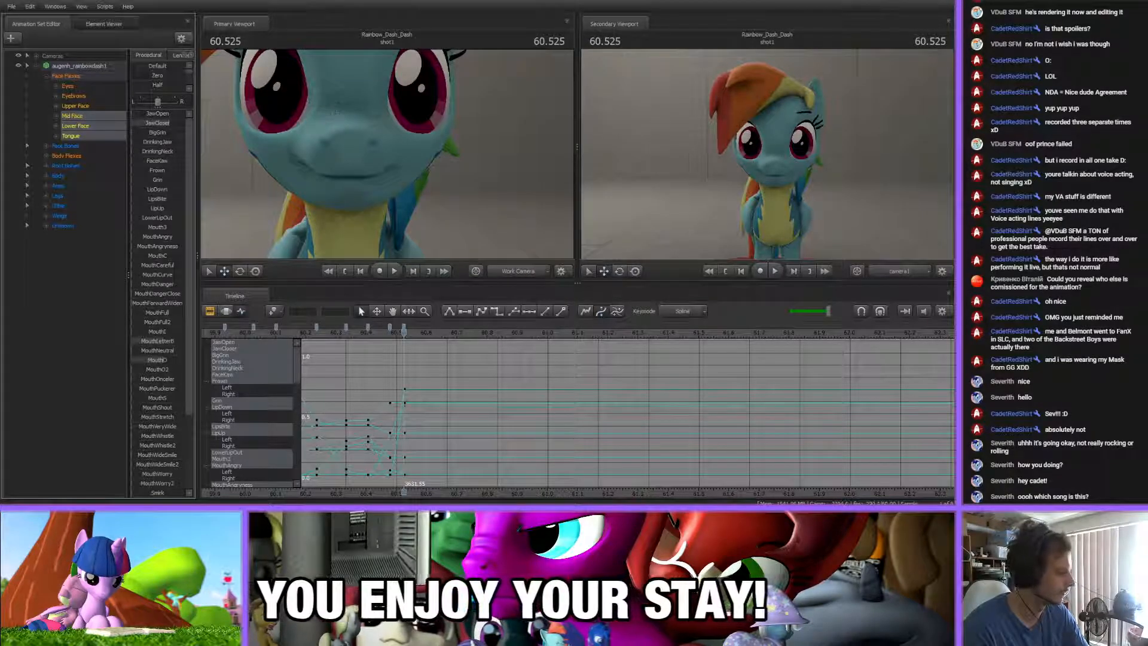
Hold the closed mouth pose with another key at 60.583 s
middle_click_drag(443, 475, 403, 472)
left_click_drag(341, 331, 381, 335)
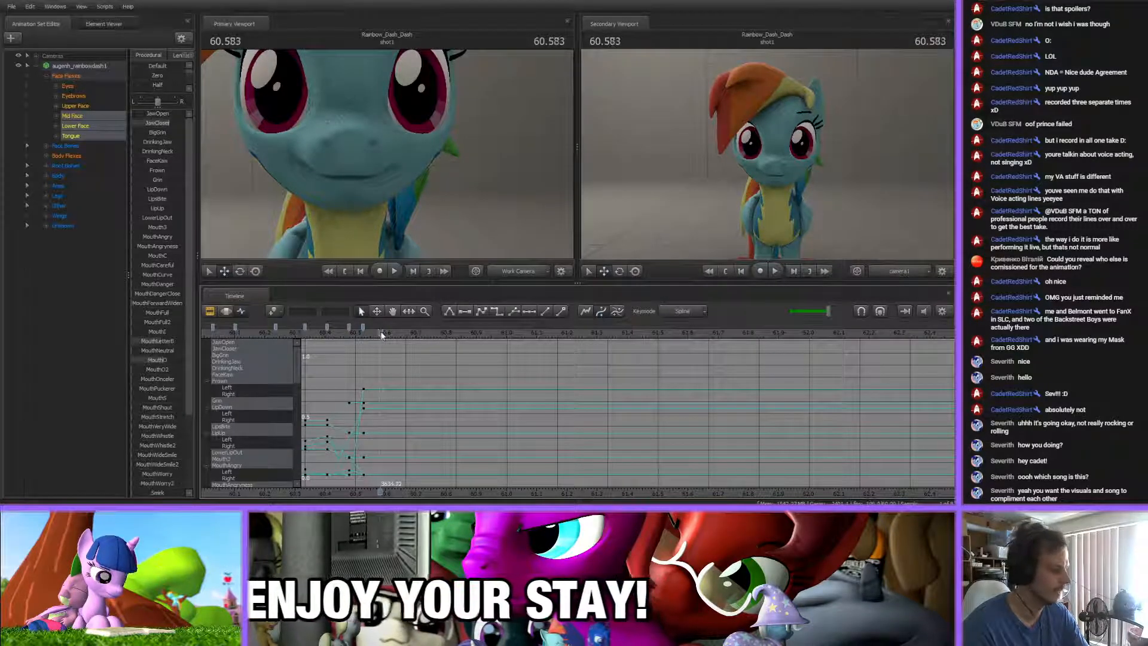
middle_click_drag(401, 492, 384, 486)
Key an opened mouth at 60.634 s by removing MouthLetterB and JawClosed and adjusting MouthO
left_click_drag(364, 335, 380, 332)
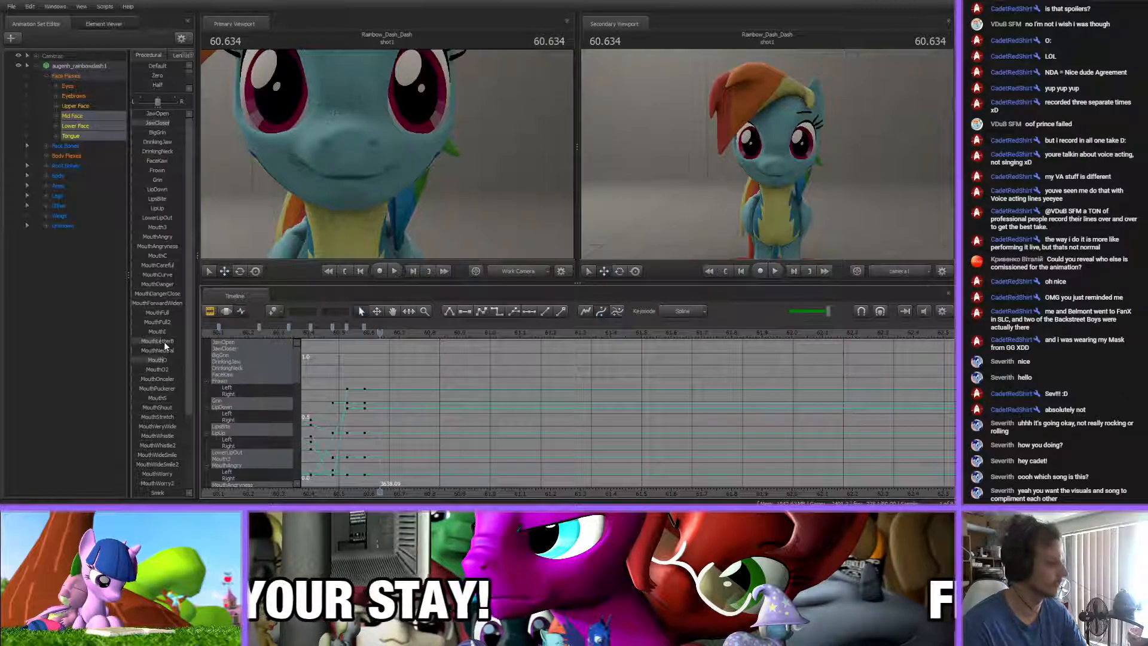
left_click_drag(165, 343, 133, 343)
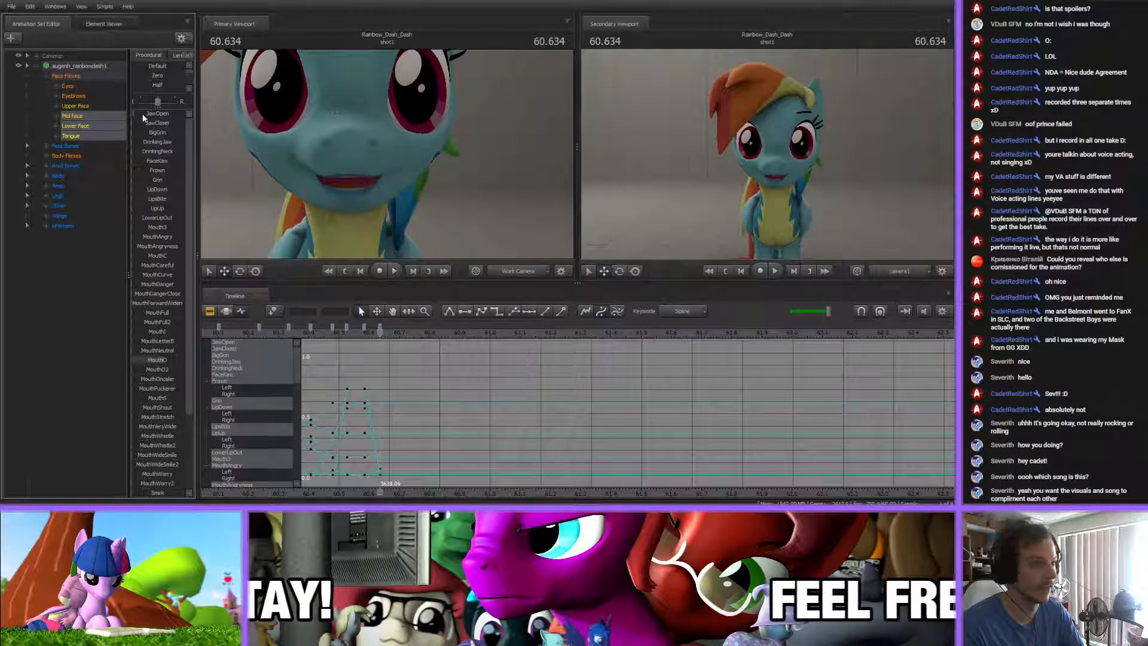
left_click_drag(164, 363, 174, 363)
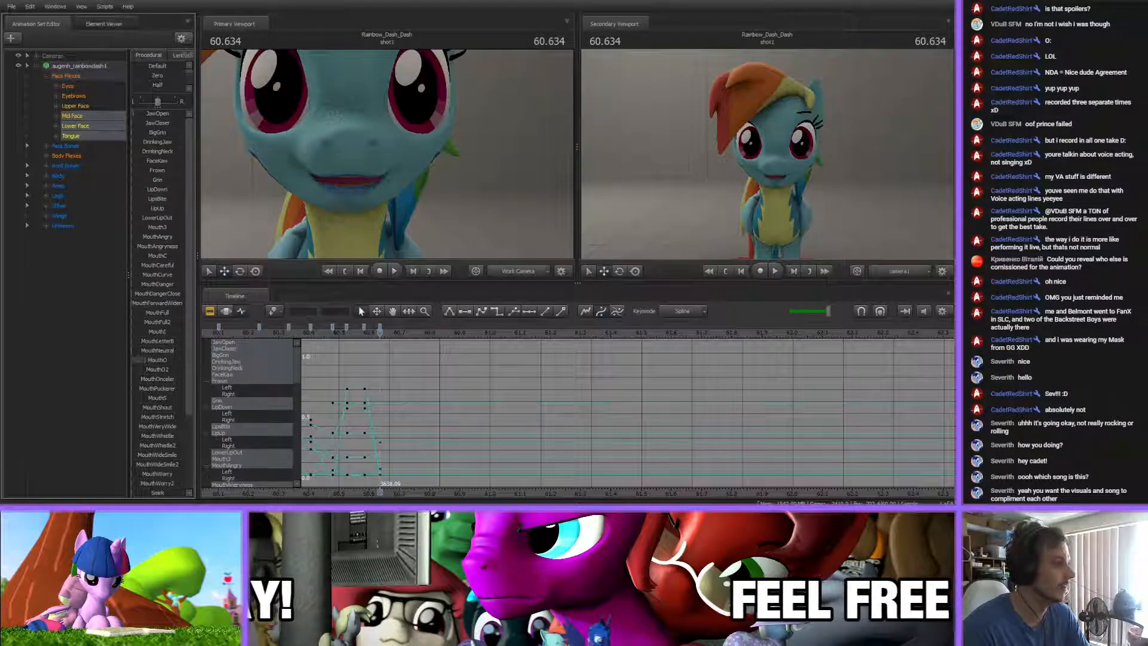
scroll(154, 358, "down", 1)
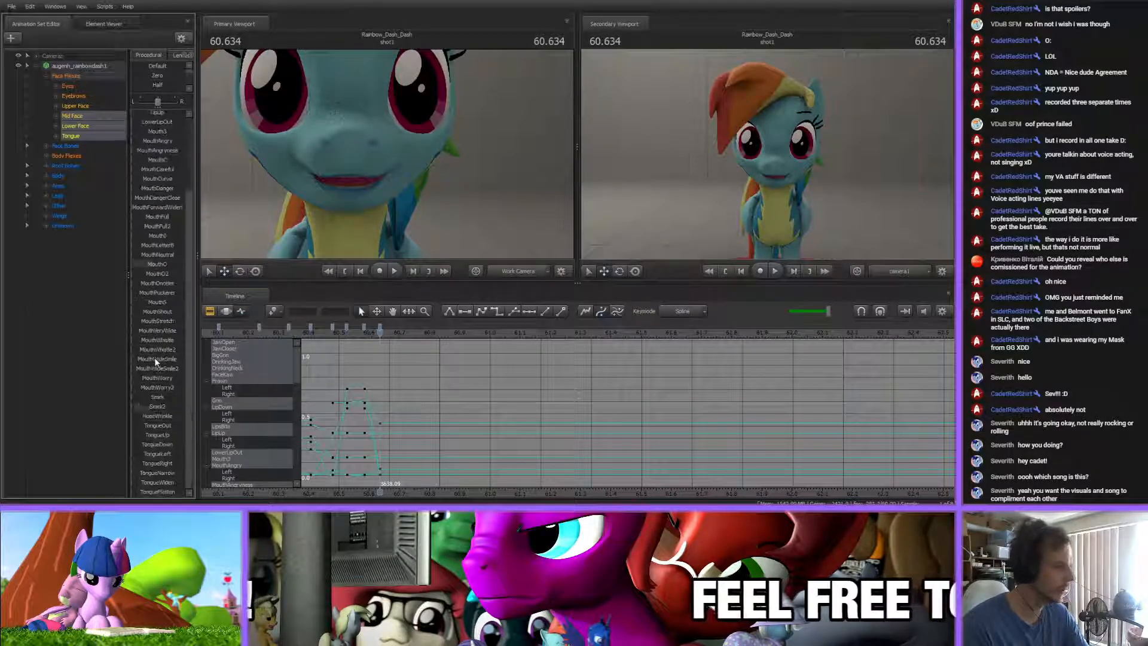
scroll(154, 358, "up", 1)
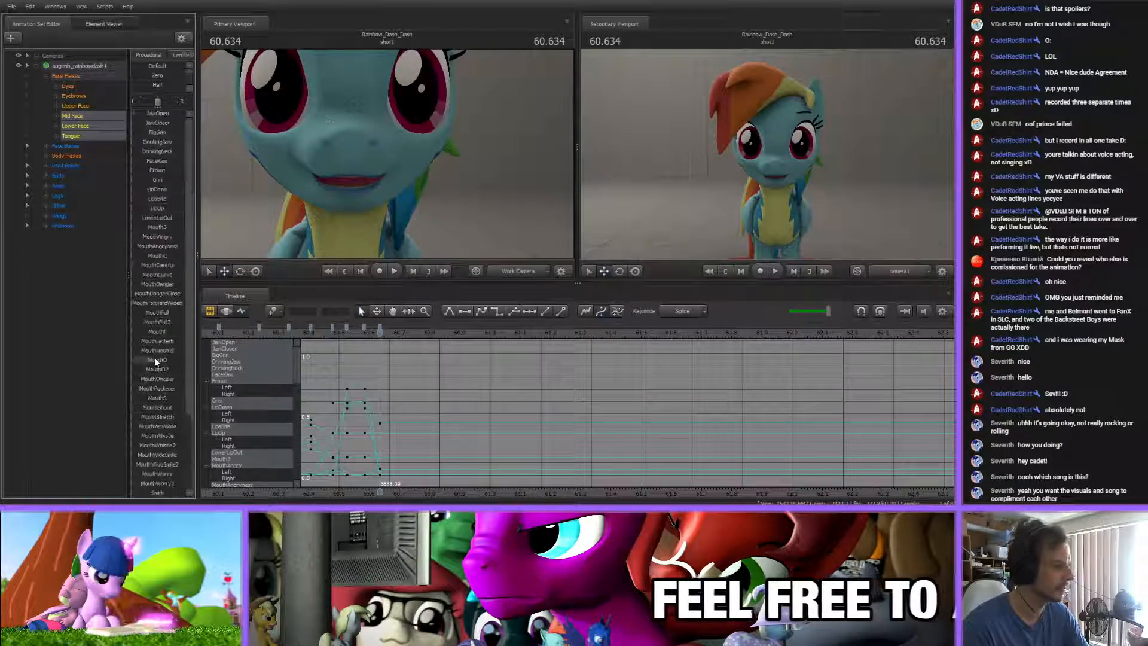
mouse_move(381, 333)
left_mouse_down()
mouse_move(347, 333)
mouse_move(382, 333)
left_mouse_up()
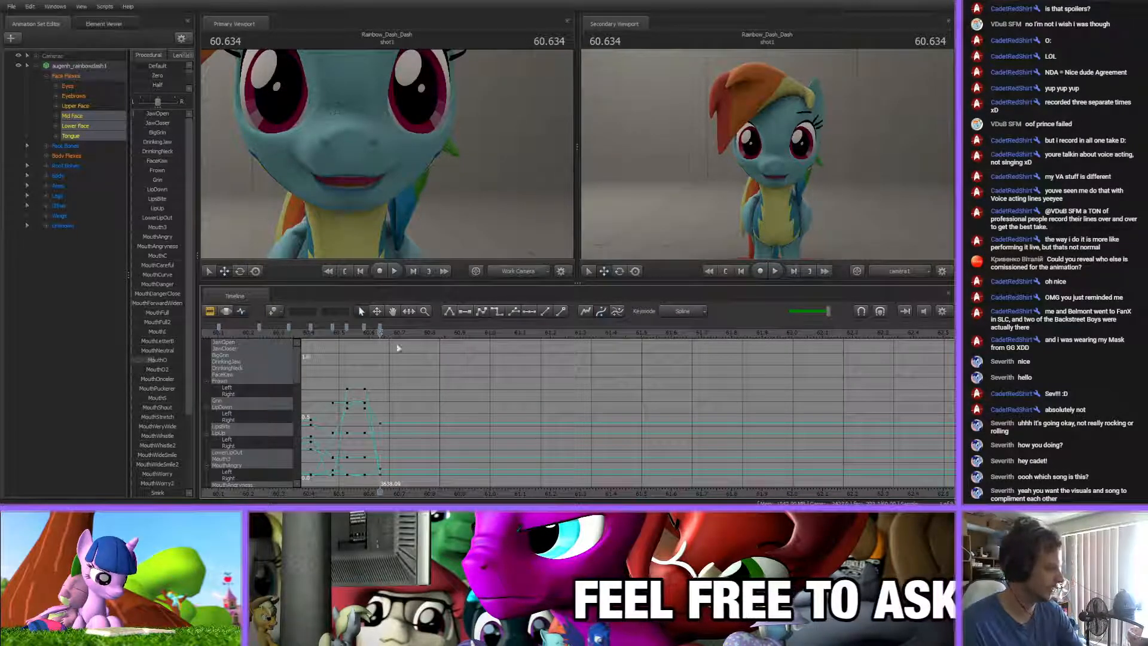
Raise JawOpen and broaden the smile on the mouth key at 60.634 s
left_click_drag(157, 114, 166, 115)
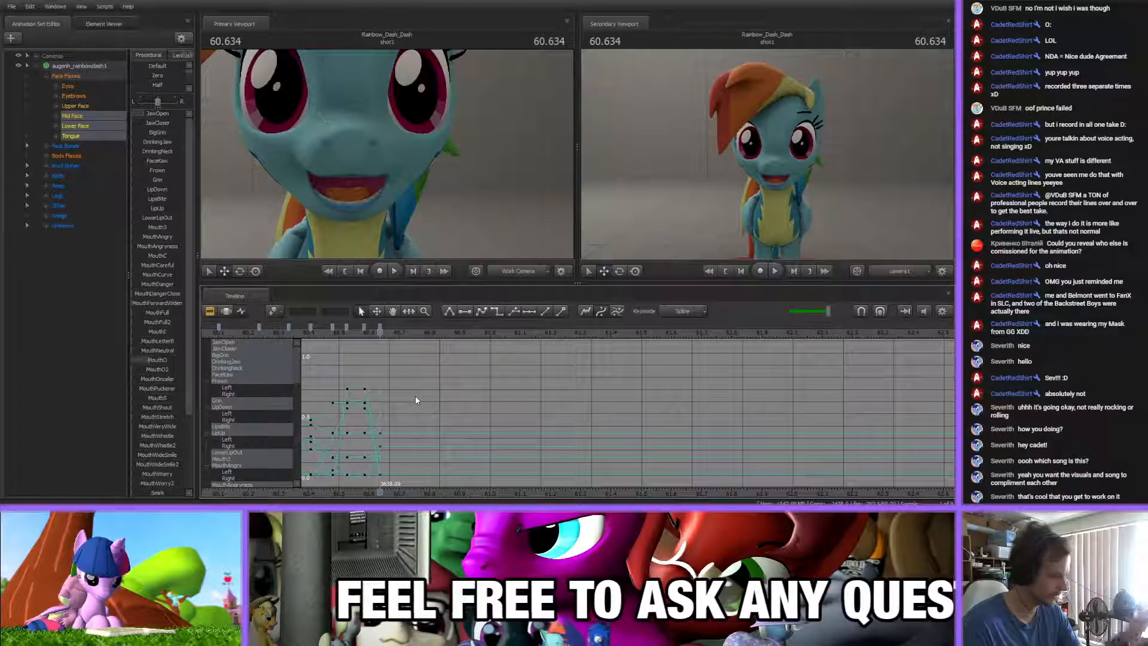
scroll(167, 357, "down", 5)
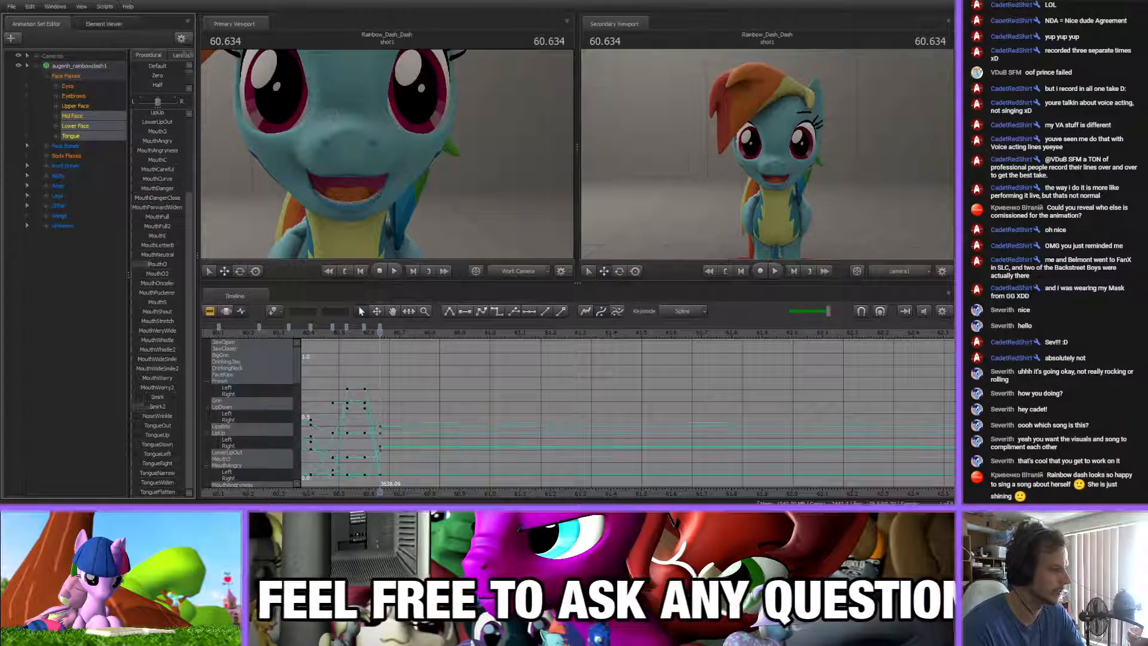
scroll(401, 394, "up", 2)
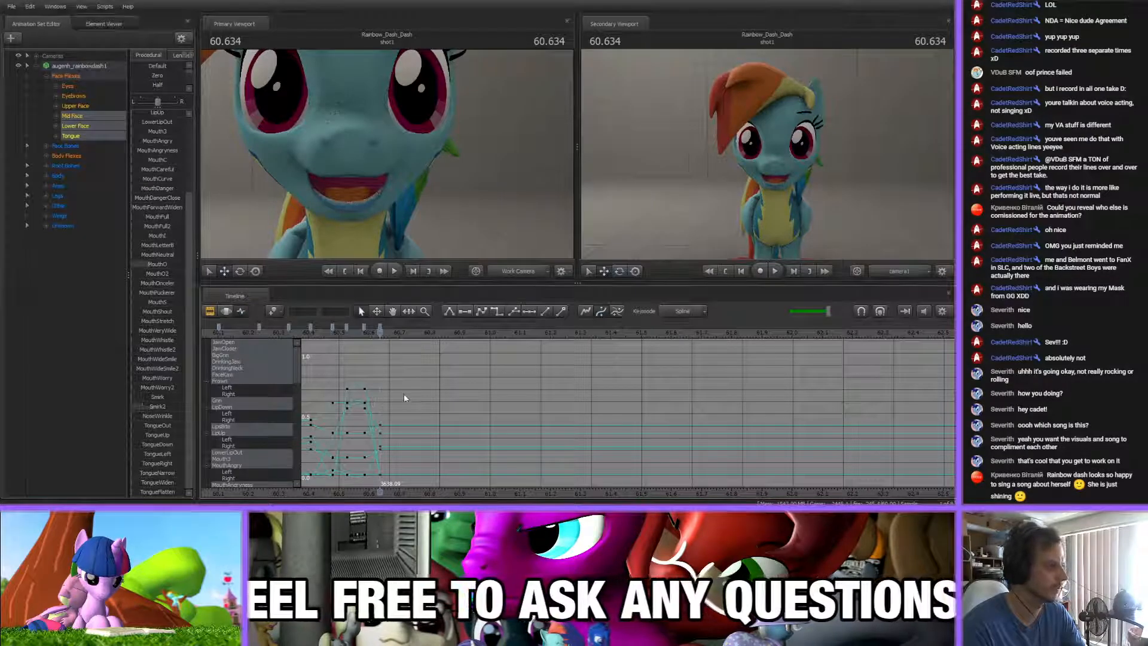
Key a closed mouth at 60.818 s by lowering the jaw opening, zeroing MouthO and raising MouthLetterB
left_click_drag(336, 332, 480, 333)
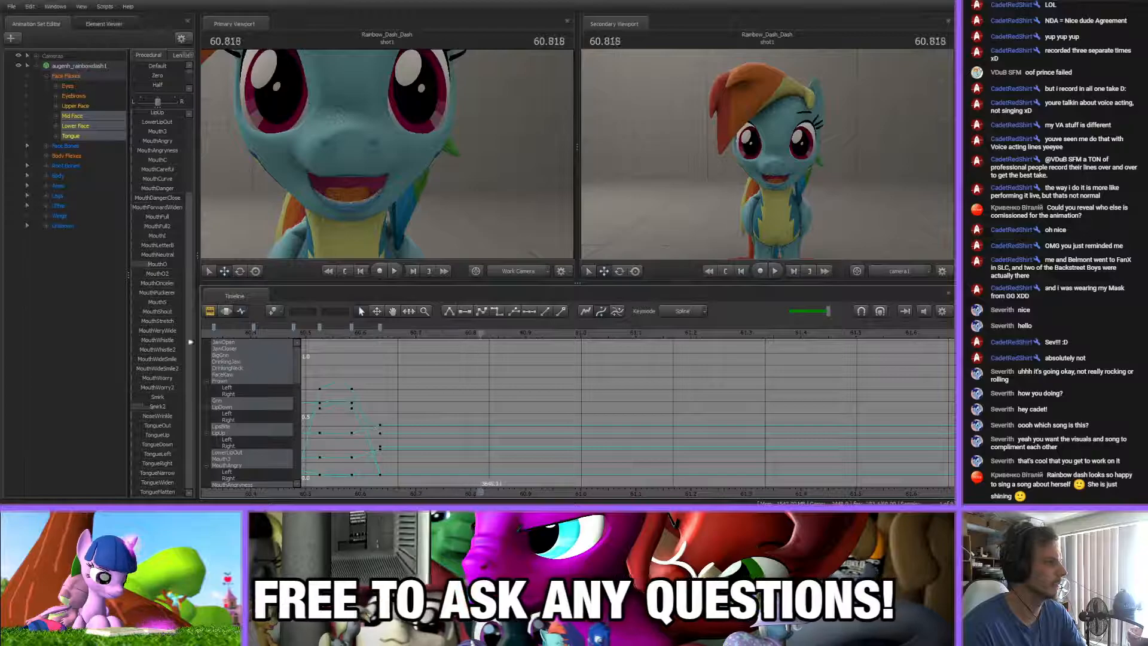
scroll(178, 360, "up", 3)
left_click_drag(156, 149, 144, 149)
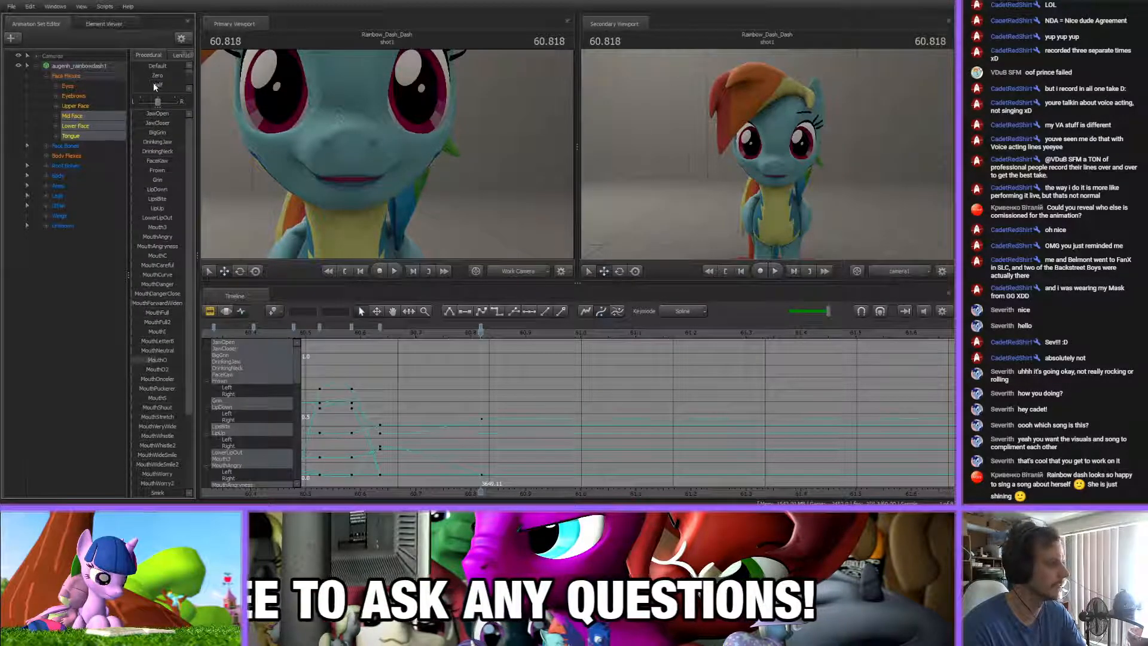
left_click_drag(400, 338, 479, 344)
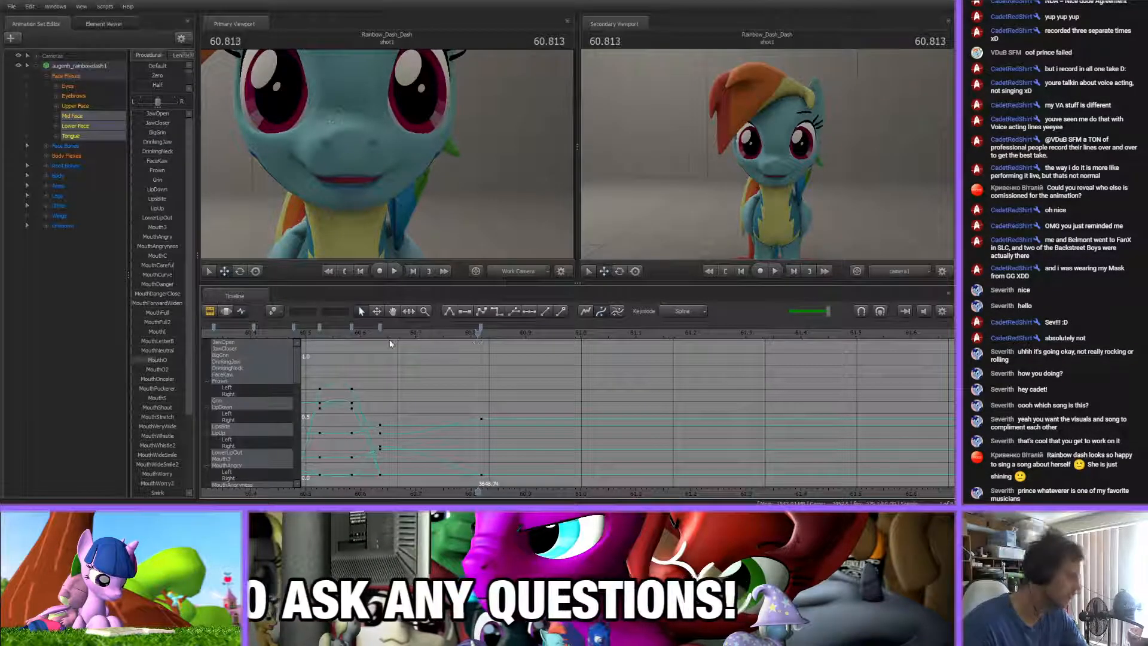
left_click_drag(170, 360, 100, 267)
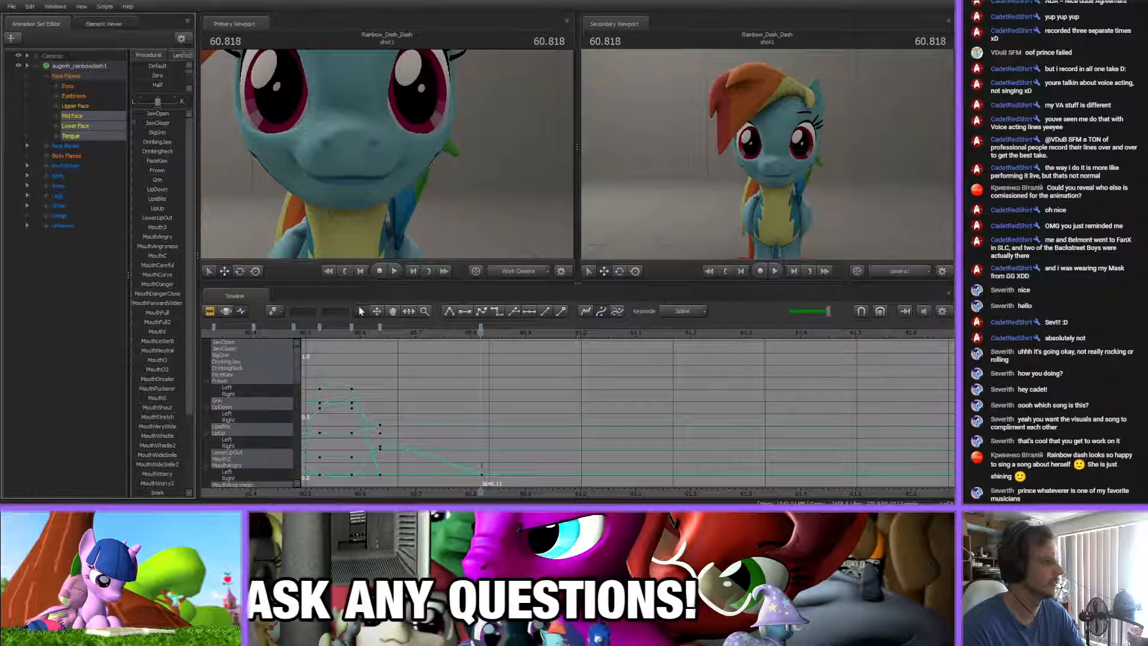
scroll(166, 288, "down", 3)
left_click(158, 245)
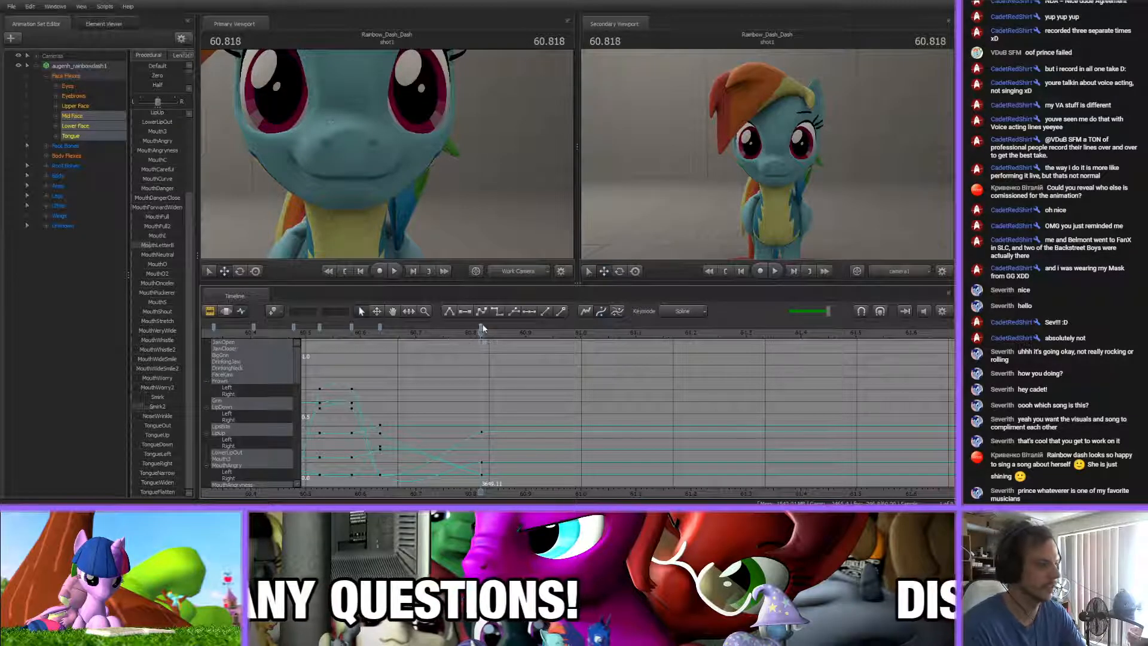
Add an in-between toothy smile key at 60.767 s and refine the closed mouth key at 60.818 s
left_click_drag(339, 333, 453, 362)
scroll(157, 233, "up", 3)
left_click_drag(158, 121, 156, 117)
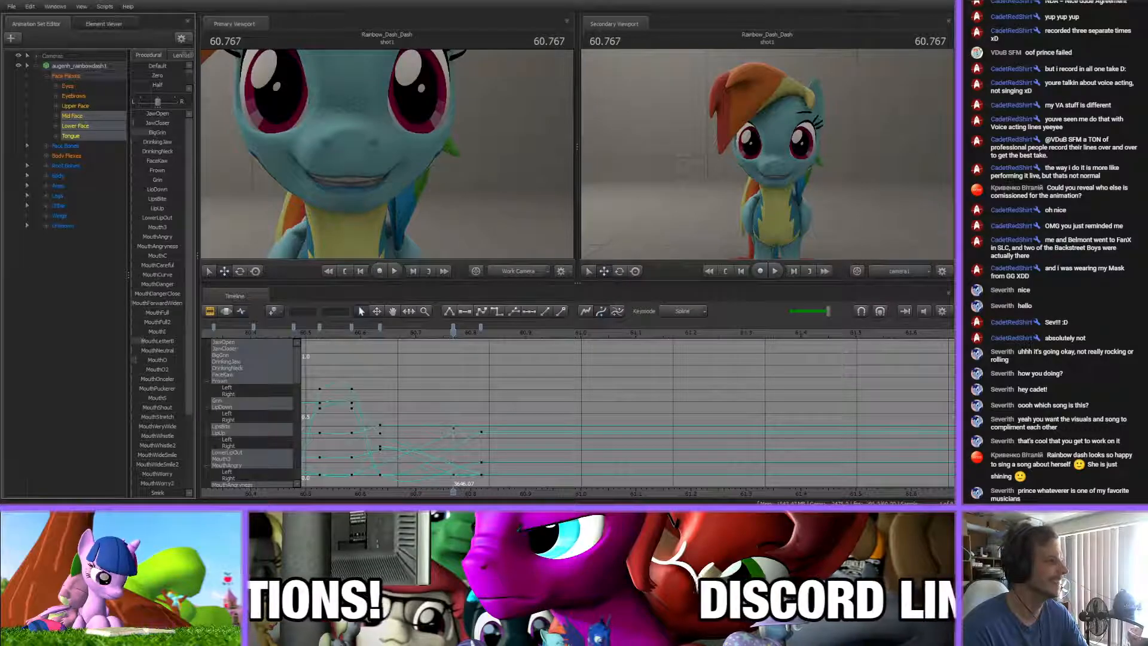
key("Down")
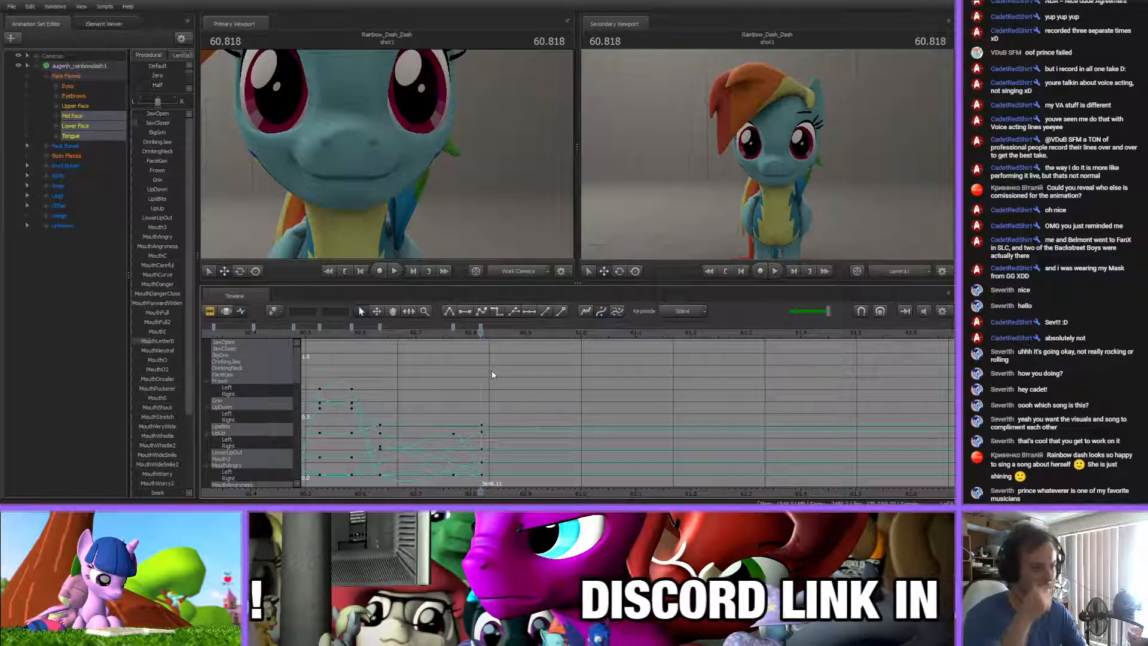
Show the whole animation's keys, briefly play the opening lip-sync and set the playhead to 2.999 s
scroll(486, 437, "down", 3)
scroll(487, 434, "down", 10)
scroll(486, 436, "up", 1)
left_click_drag(453, 490, 507, 492)
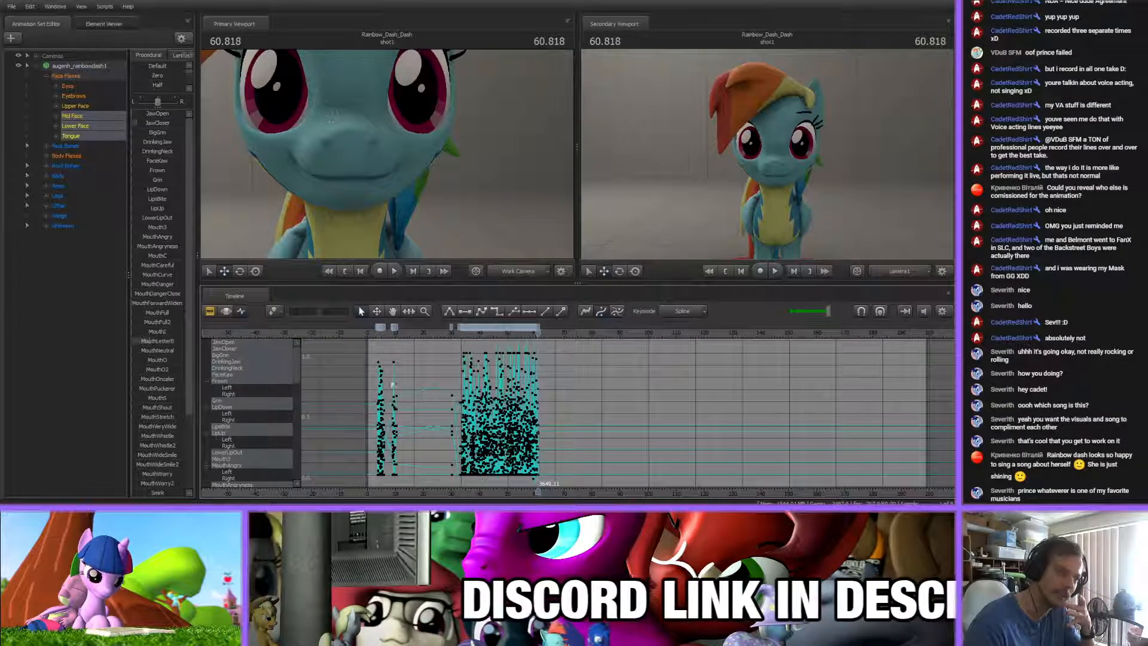
key("space")
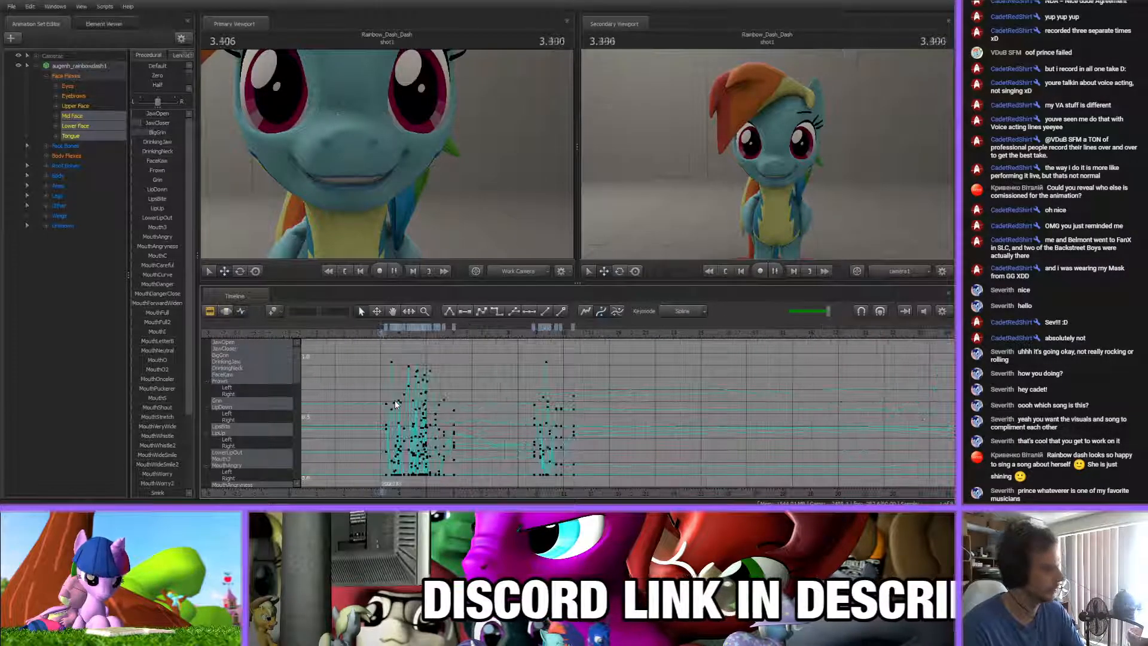
key("space")
left_click(371, 336)
In the Clip Editor, select the rainbow_song_lyrics.wav dialog clip and return the playhead to the start of the shot
left_click(215, 311)
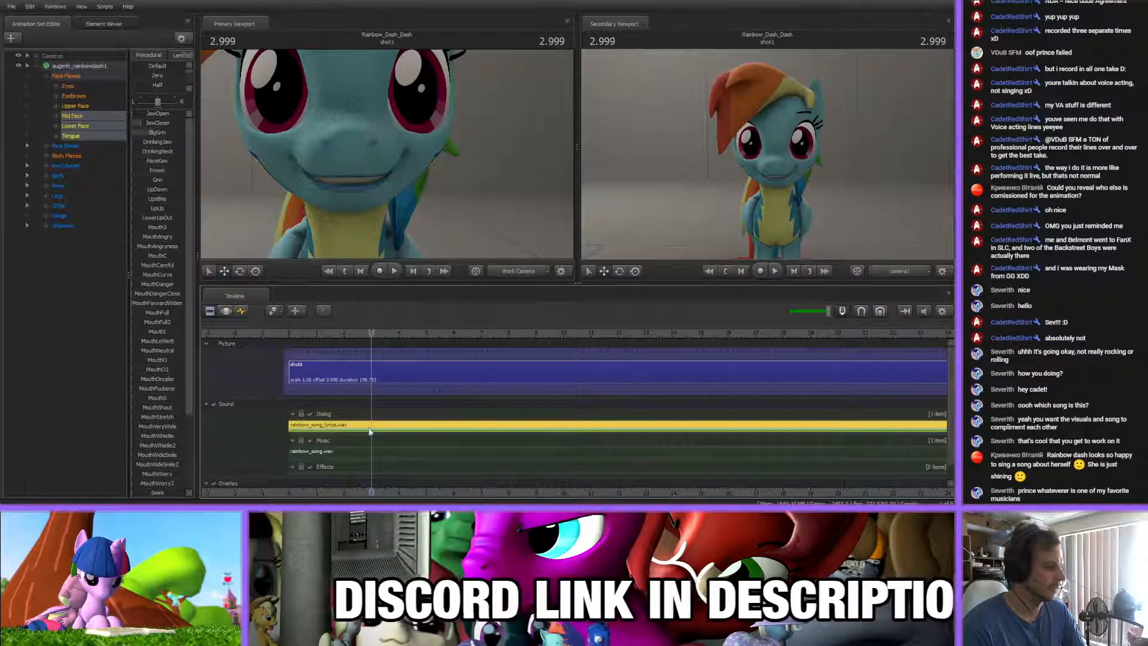
left_click(373, 452)
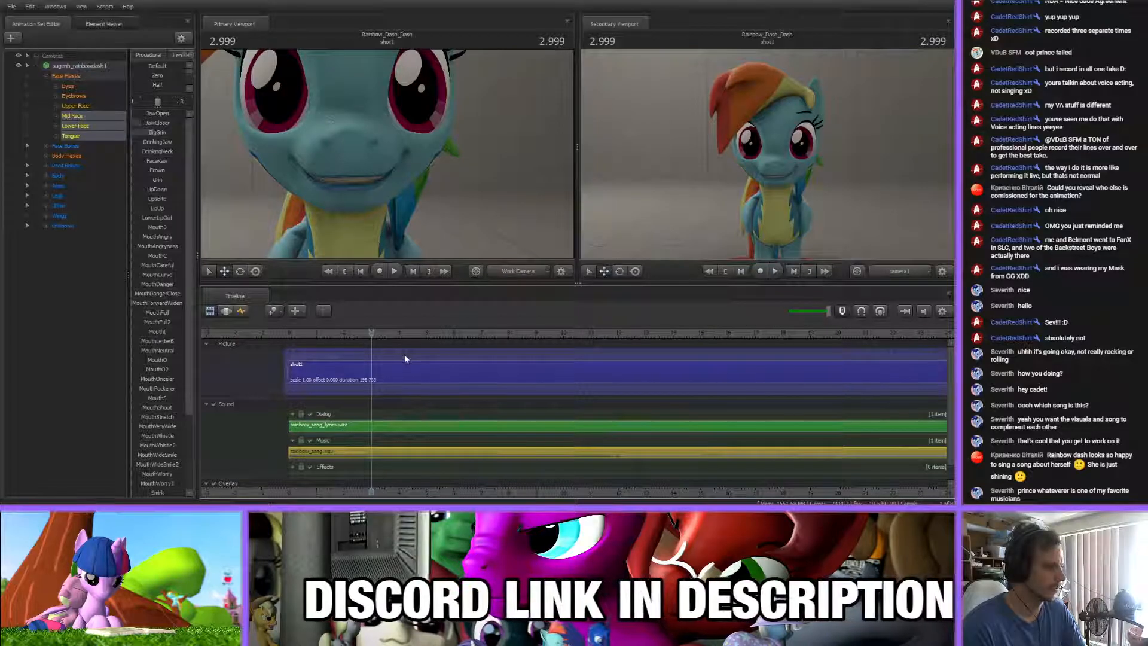
left_click(358, 425)
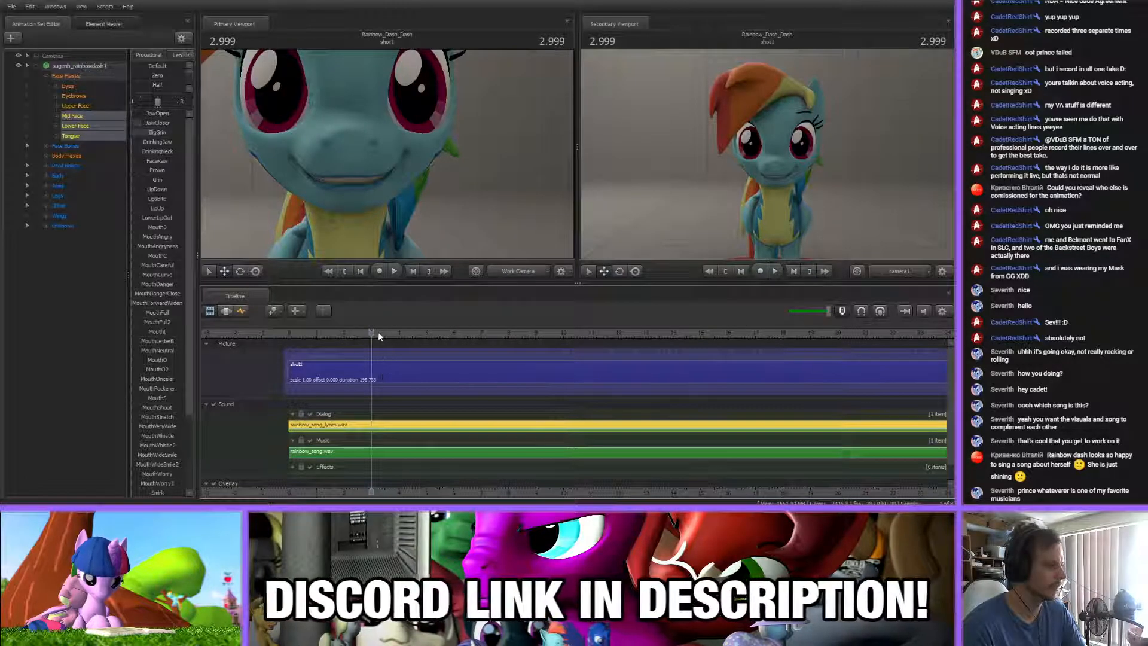
left_click(288, 336)
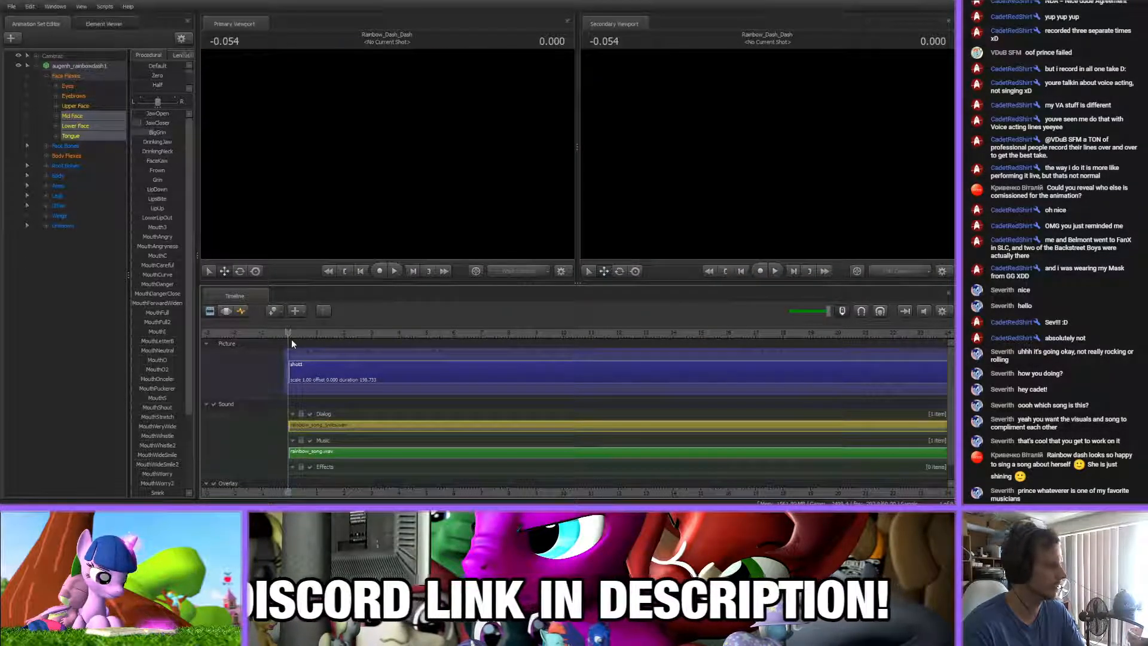
Play the lip-sync in short stretches from the start of the shot to about 12.6 s
key("space")
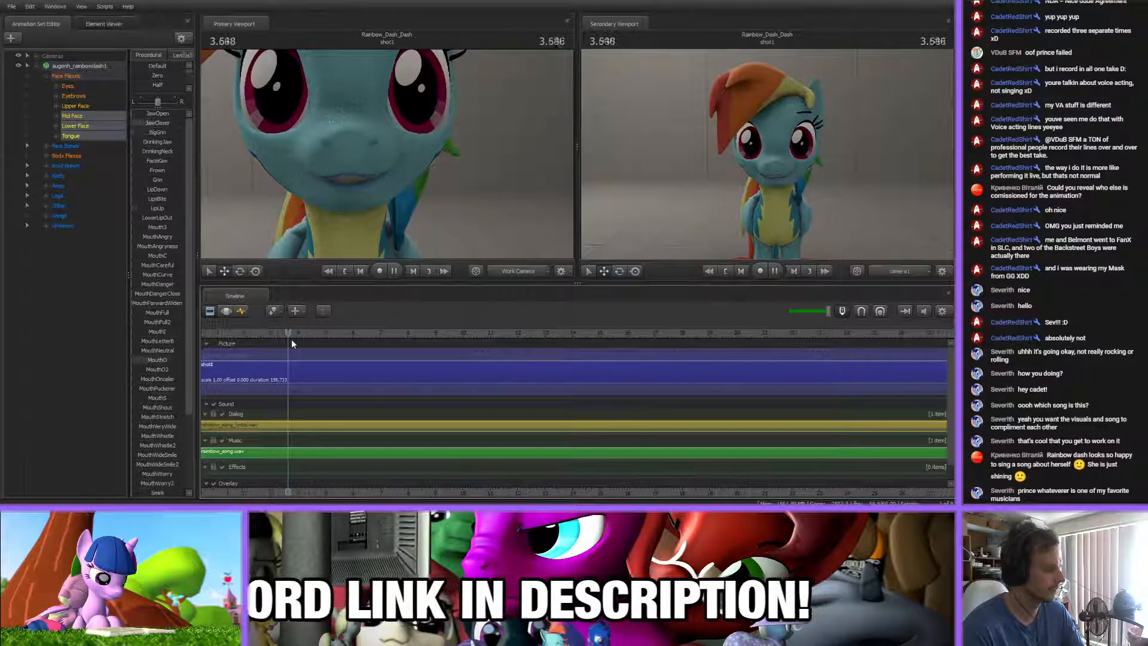
key("space")
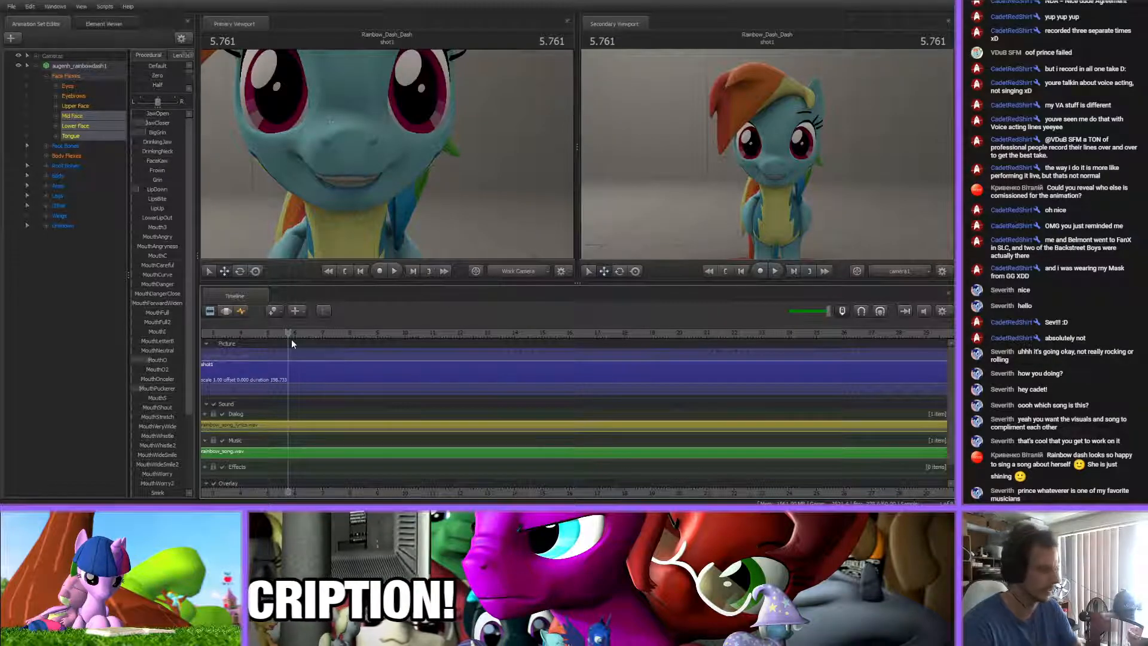
key("space")
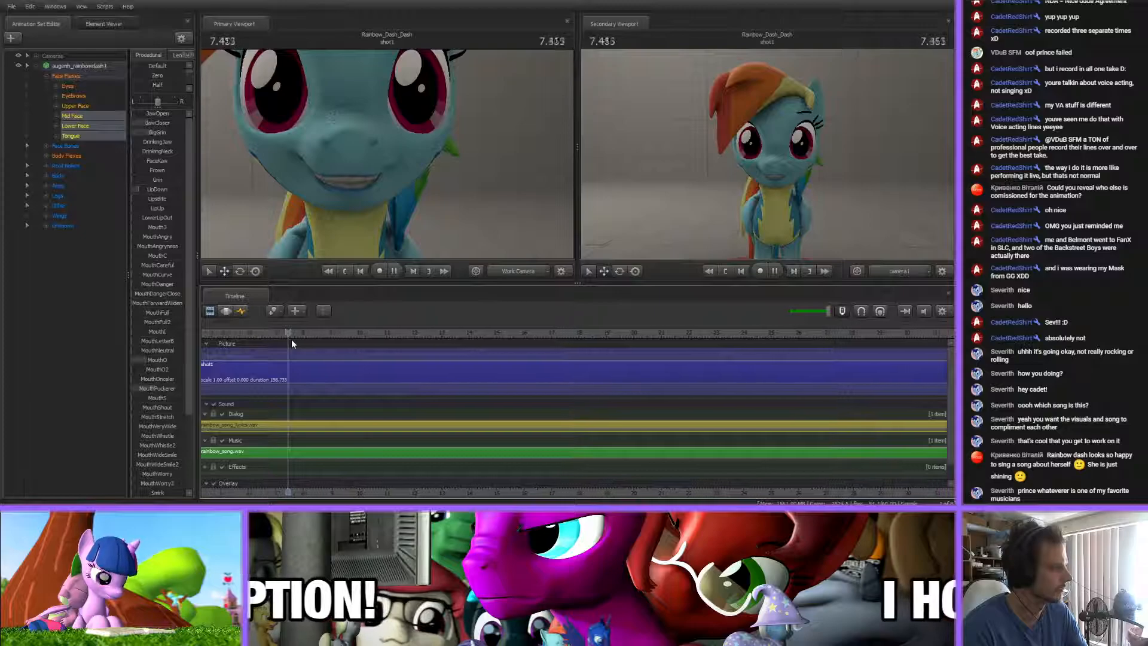
key("space")
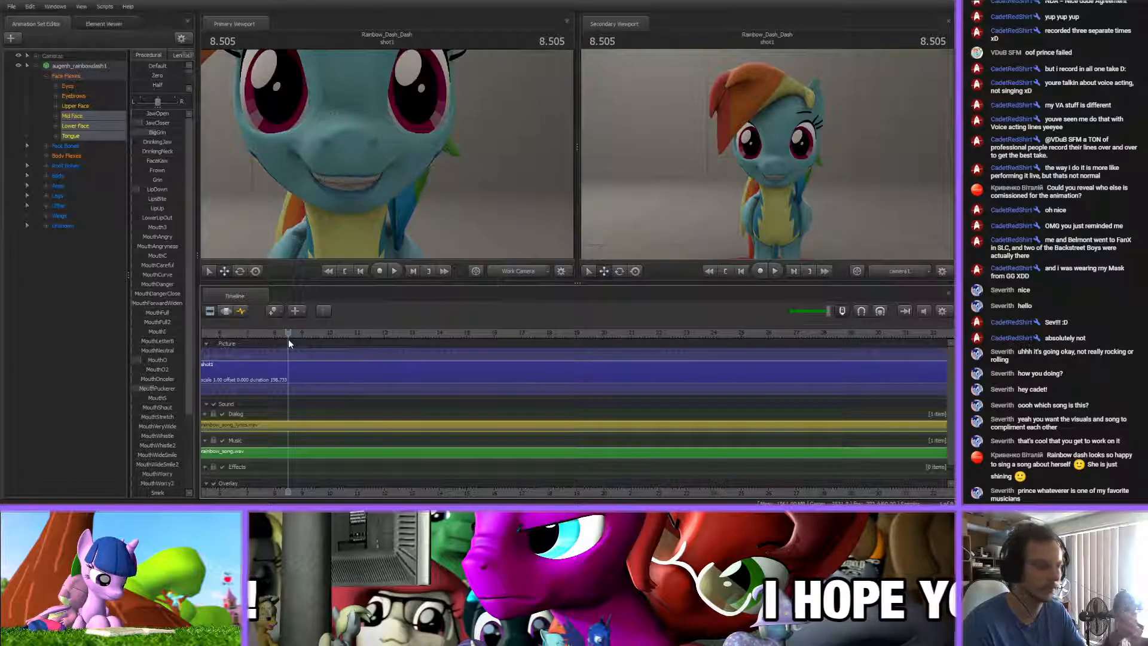
scroll(337, 469, "down", 2)
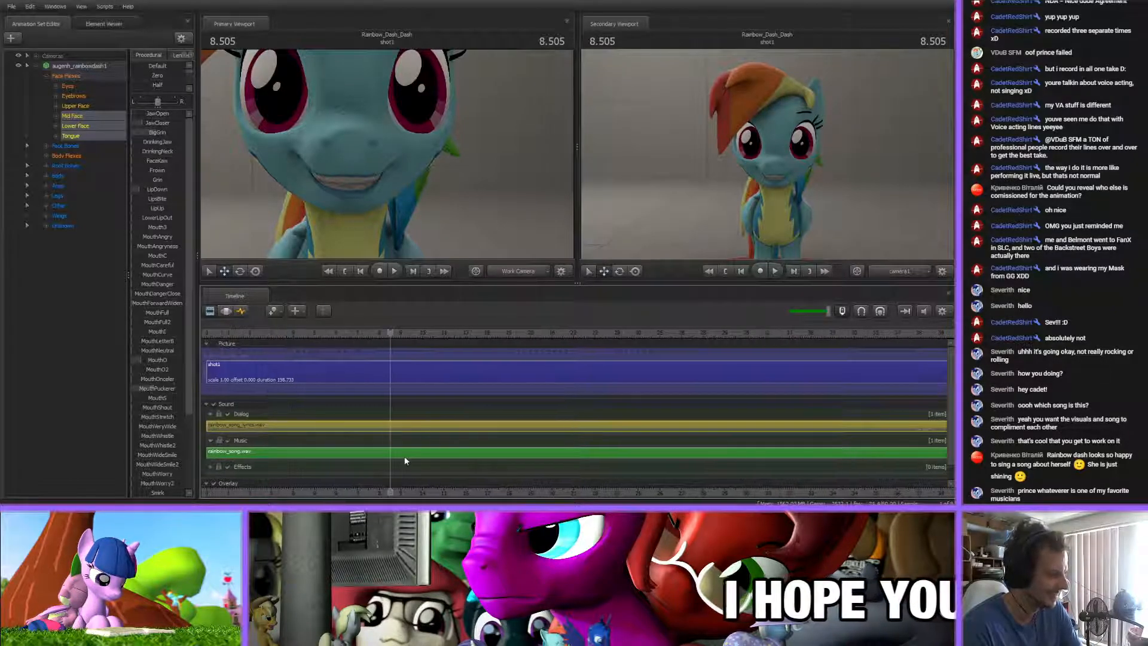
key("space")
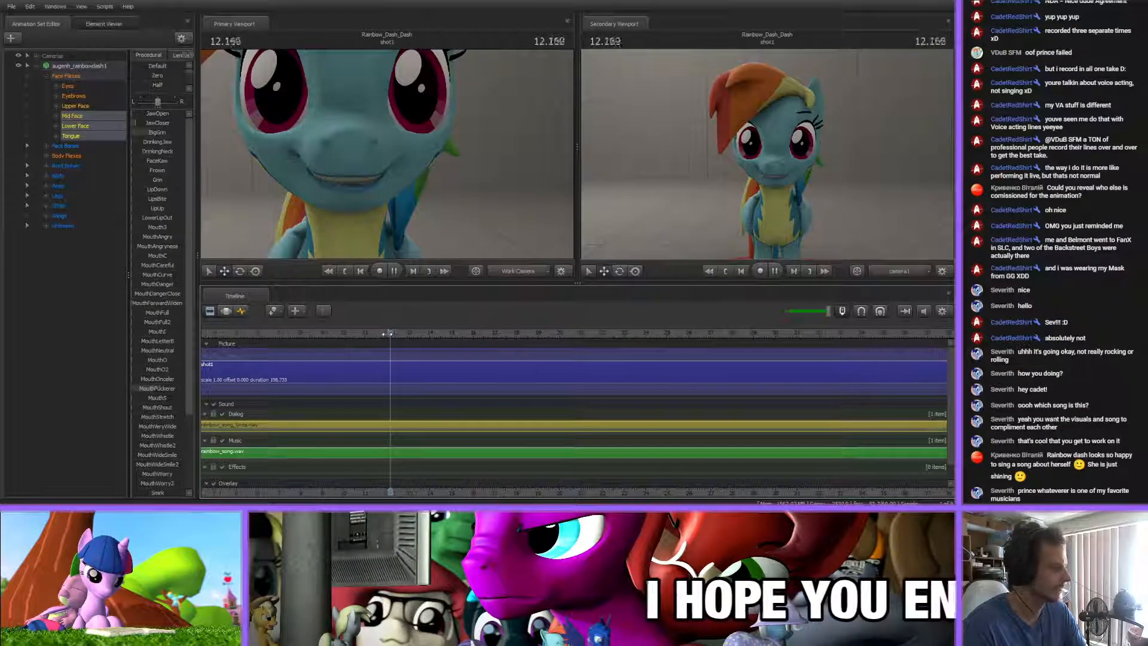
key("space")
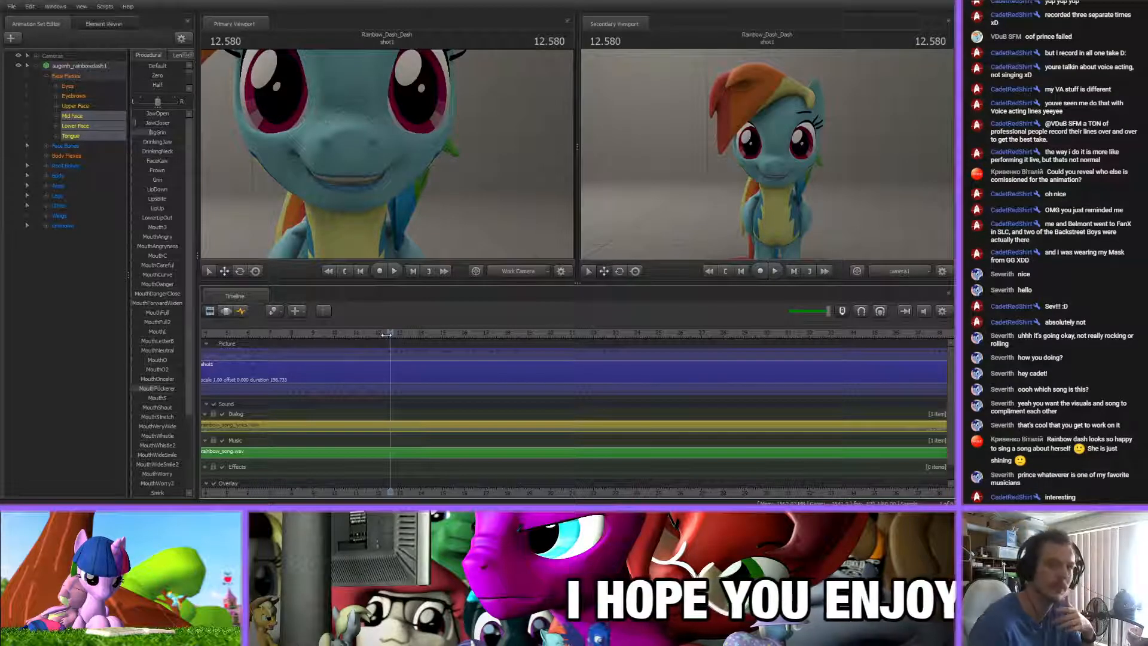
Move the playhead back to about 11 s and play the animation to about 24 s
scroll(408, 409, "down", 3)
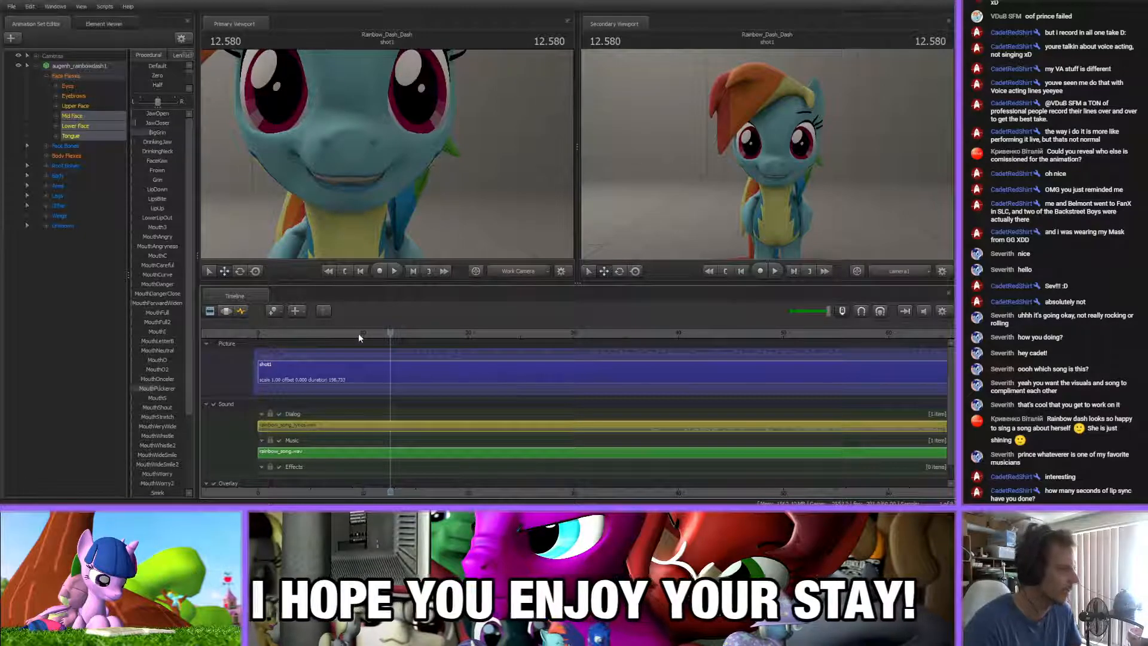
left_click(378, 334)
key("space")
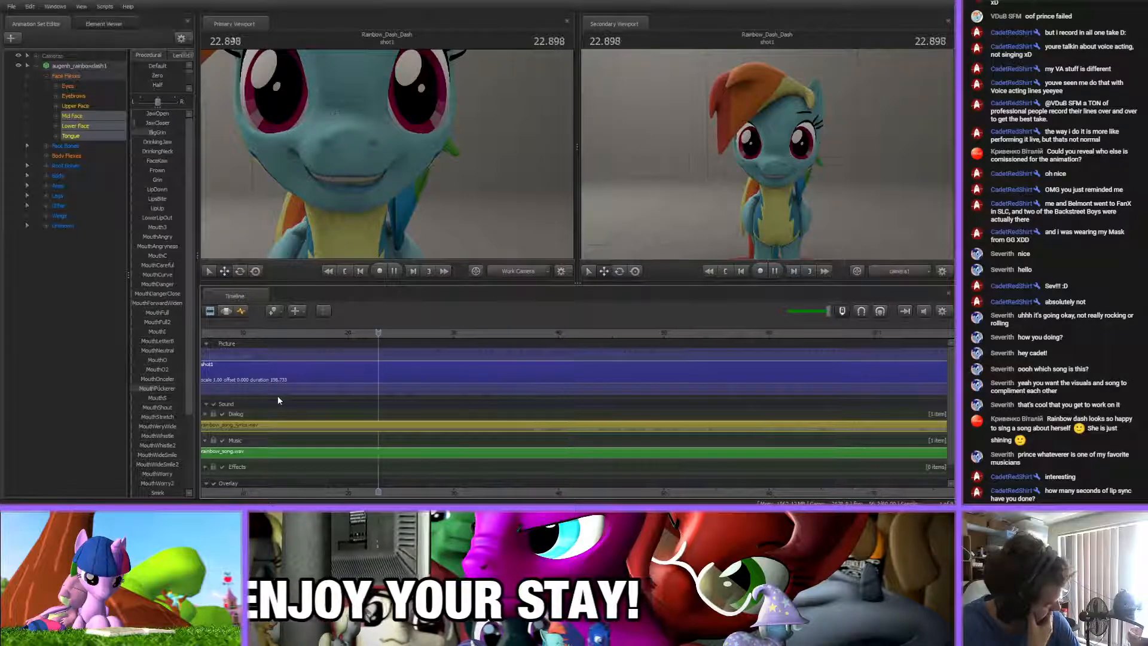
key("space")
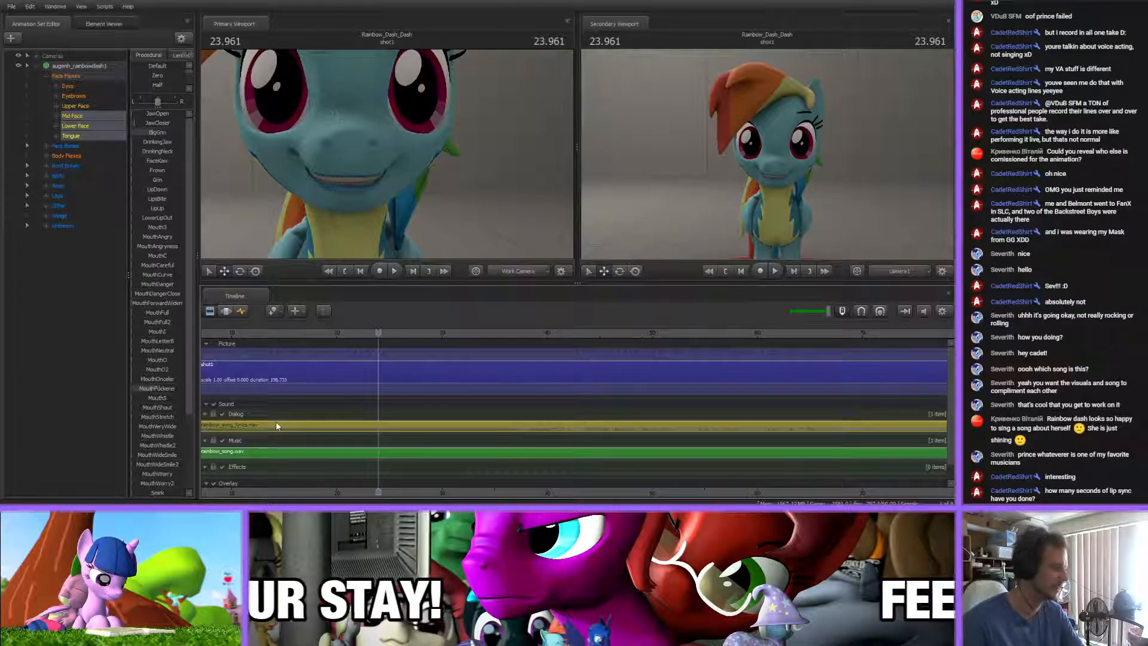
Continue playing the lip-sync from 23.961 s to about 36.1 s to check the mouth shapes
scroll(325, 474, "down", 3)
scroll(322, 474, "up", 1)
scroll(321, 472, "up", 2)
scroll(320, 471, "up", 1)
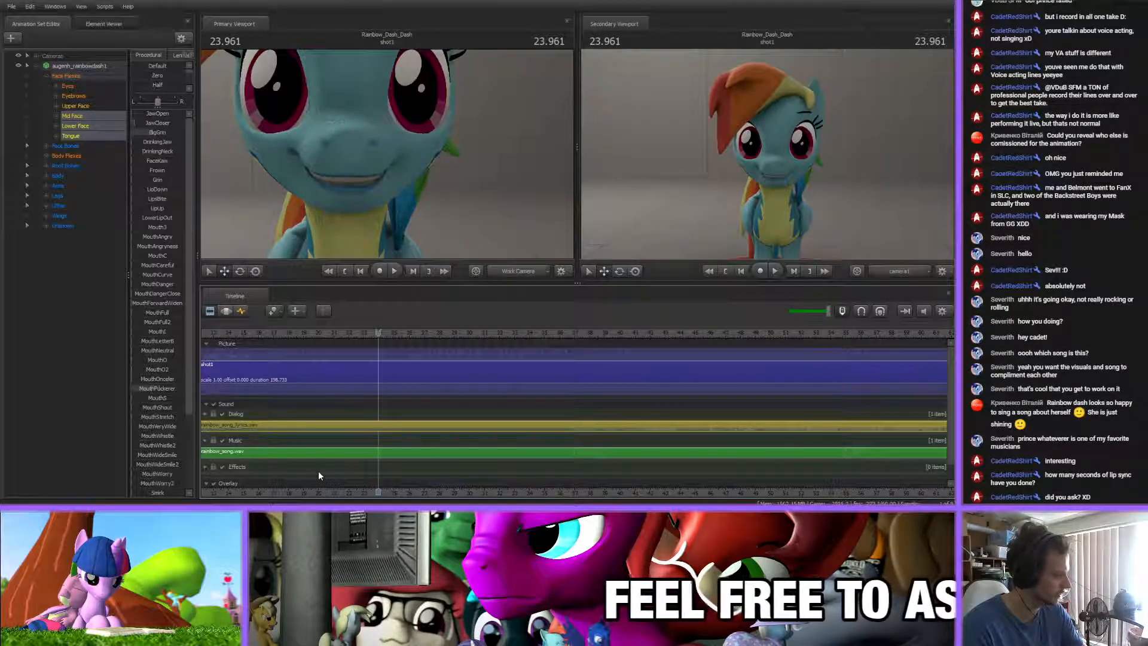
scroll(335, 400, "up", 5)
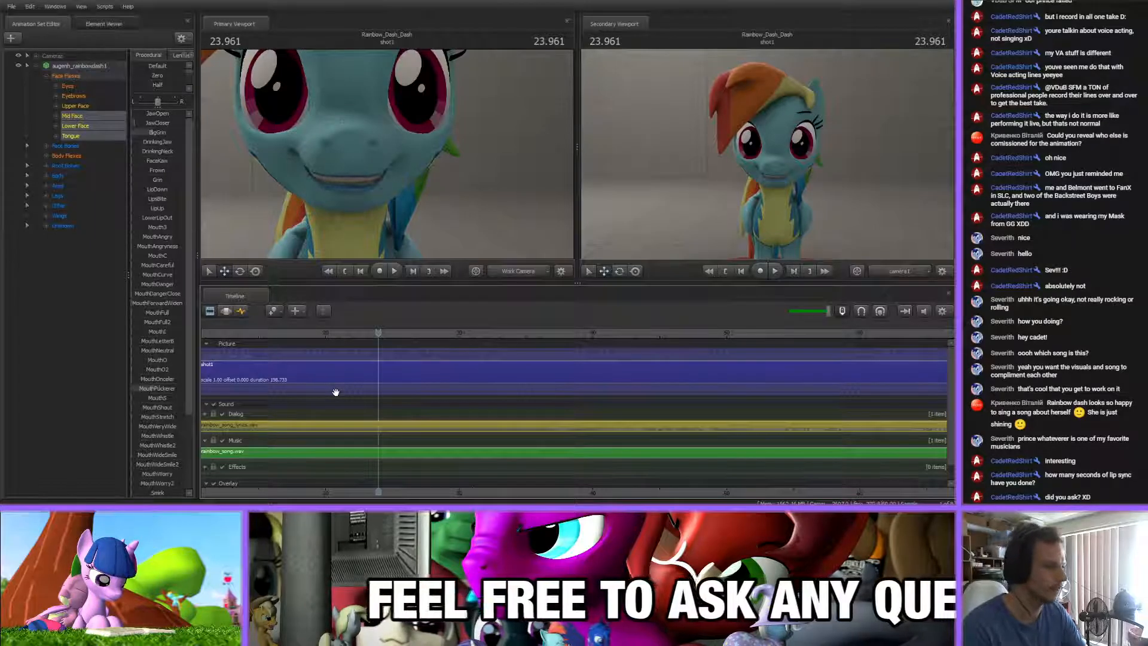
key("space")
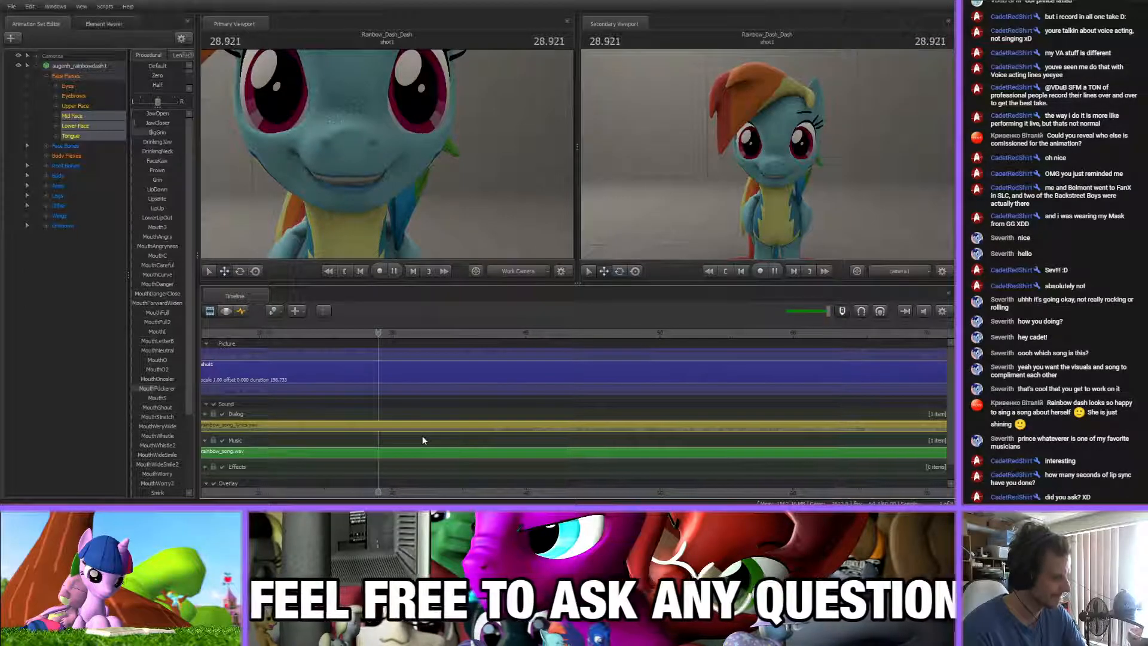
scroll(422, 436, "down", 5)
scroll(422, 439, "up", 4)
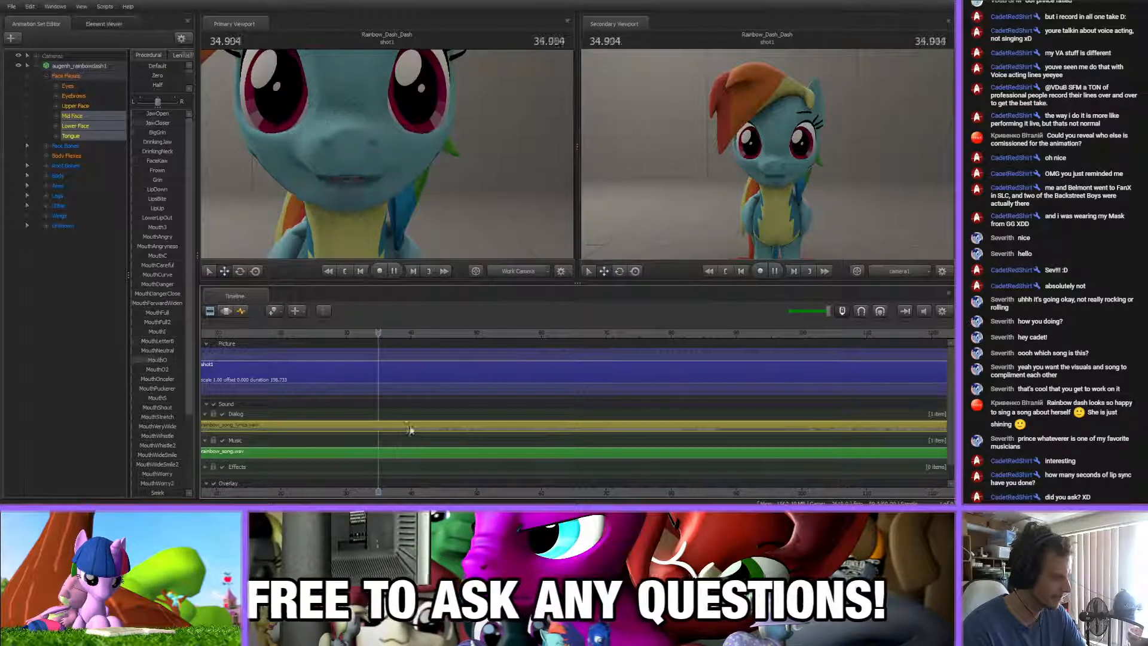
key("space")
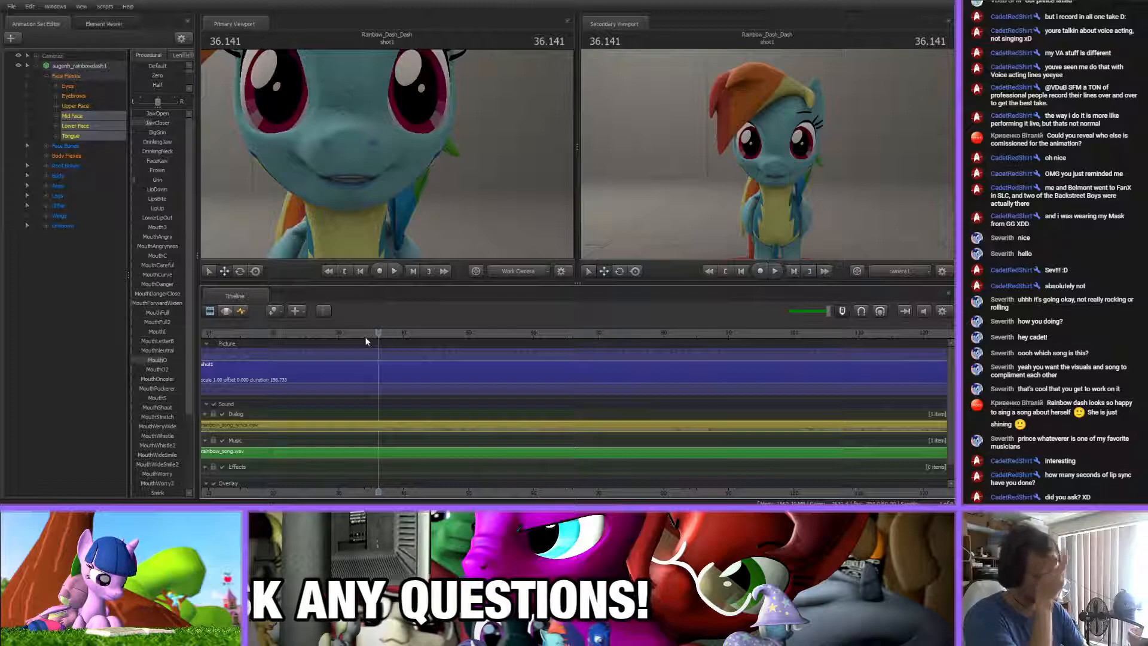
Play the lip-sync from about 44 s to 46.5 s and move the playhead back to 39.950 s
scroll(467, 478, "down", 5)
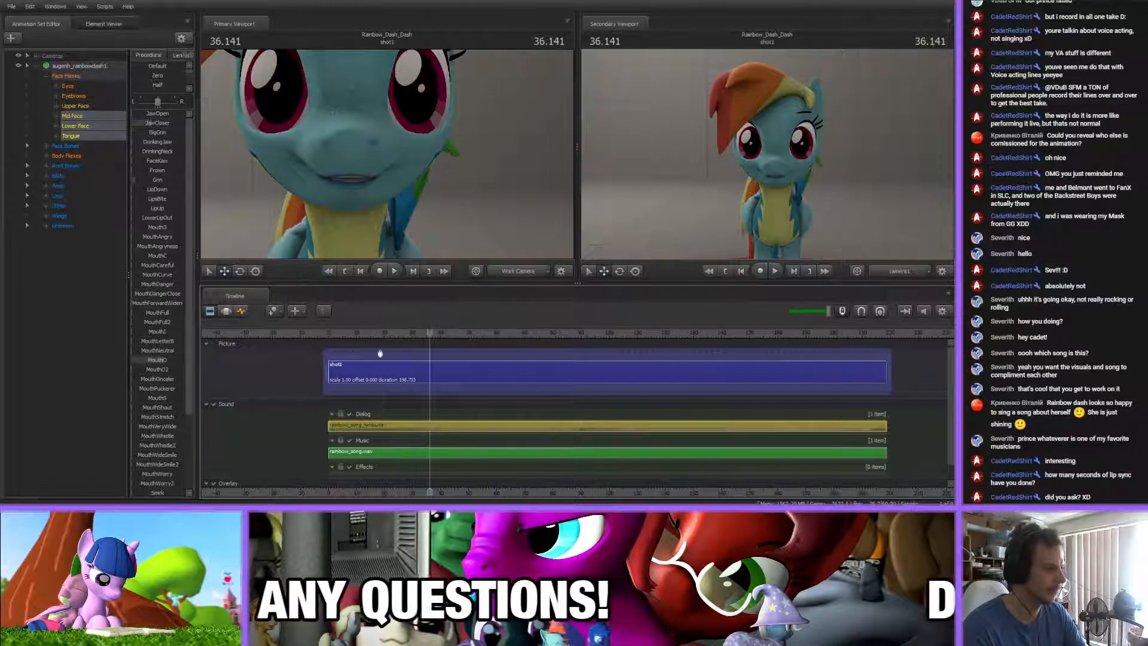
left_click(340, 335)
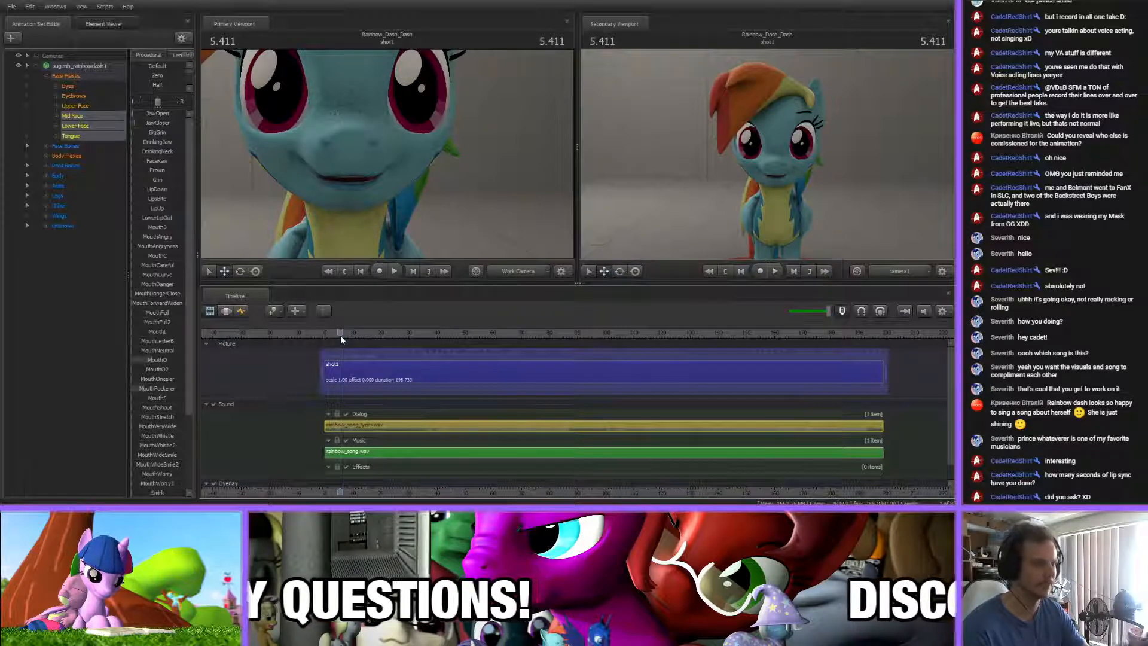
left_click(449, 334)
key("space")
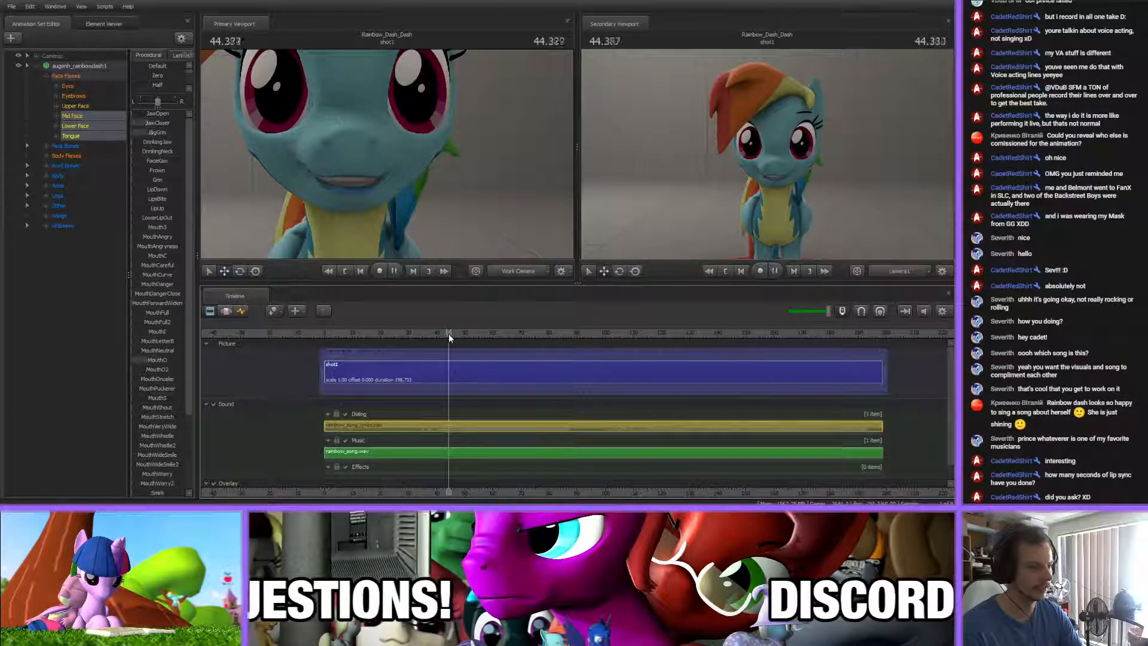
key("space")
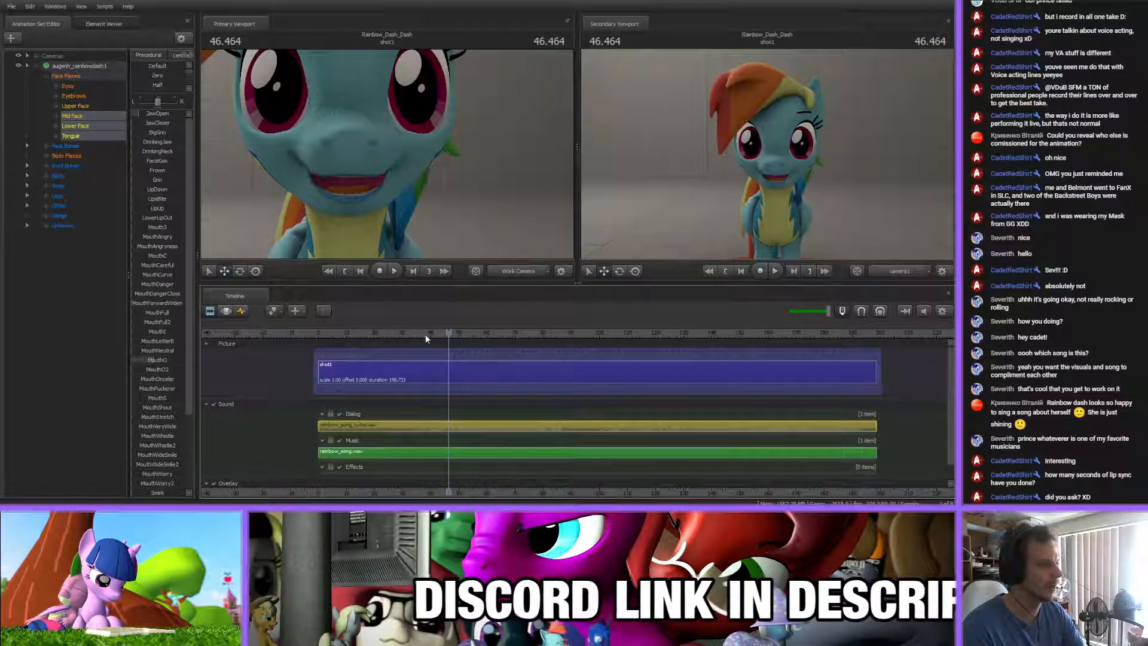
left_click(430, 333)
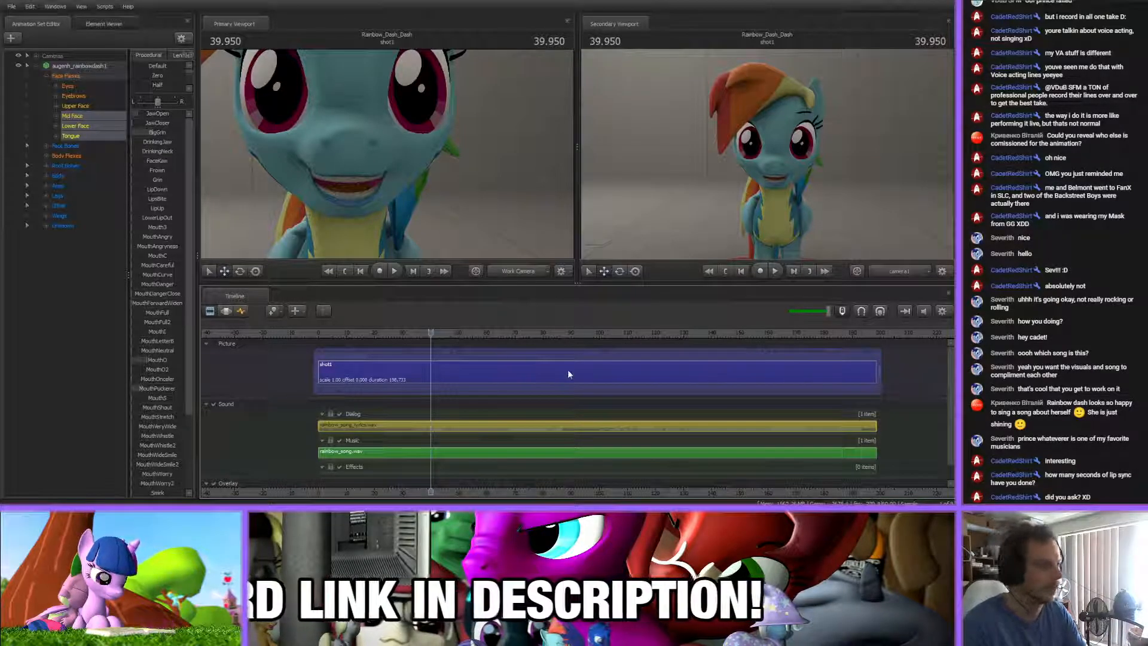
Sample the song playback from about 75 s and again from about 62 s
left_click(529, 335)
key("space")
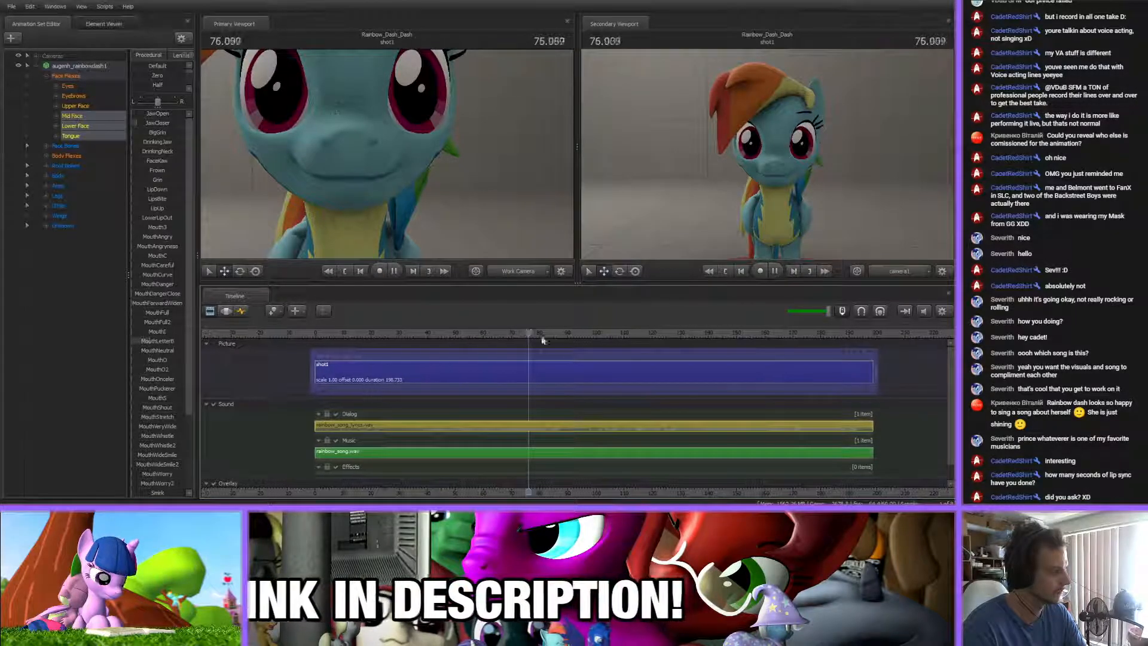
left_click(482, 333)
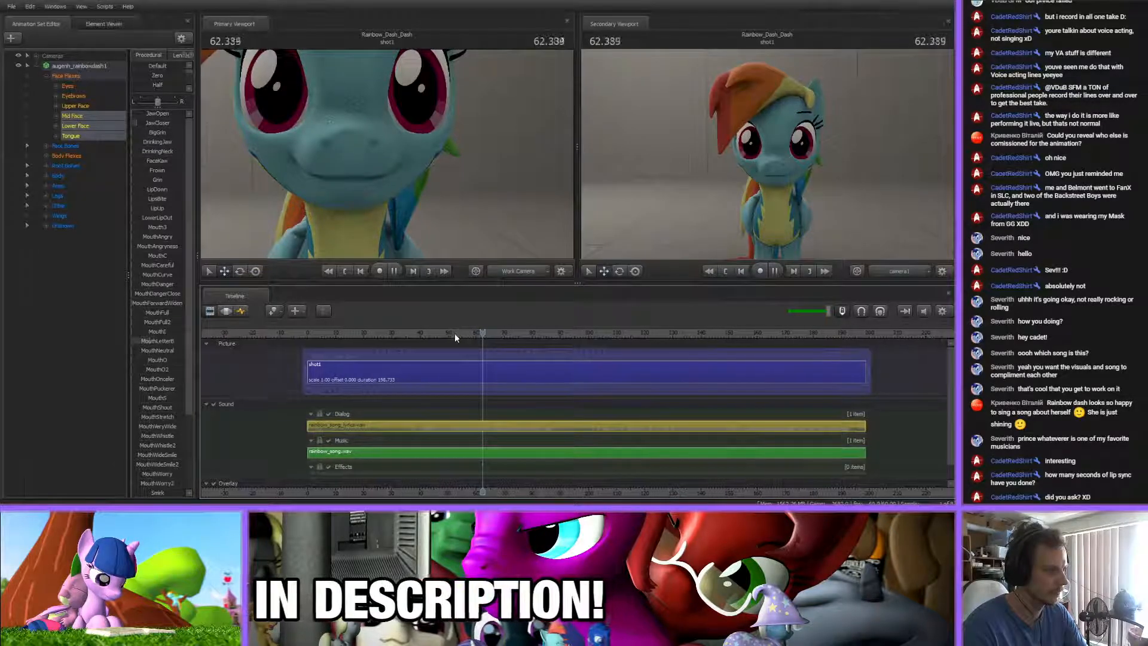
Play the lip-sync in short stretches from about 52 s to 59.8 s
left_click(455, 333)
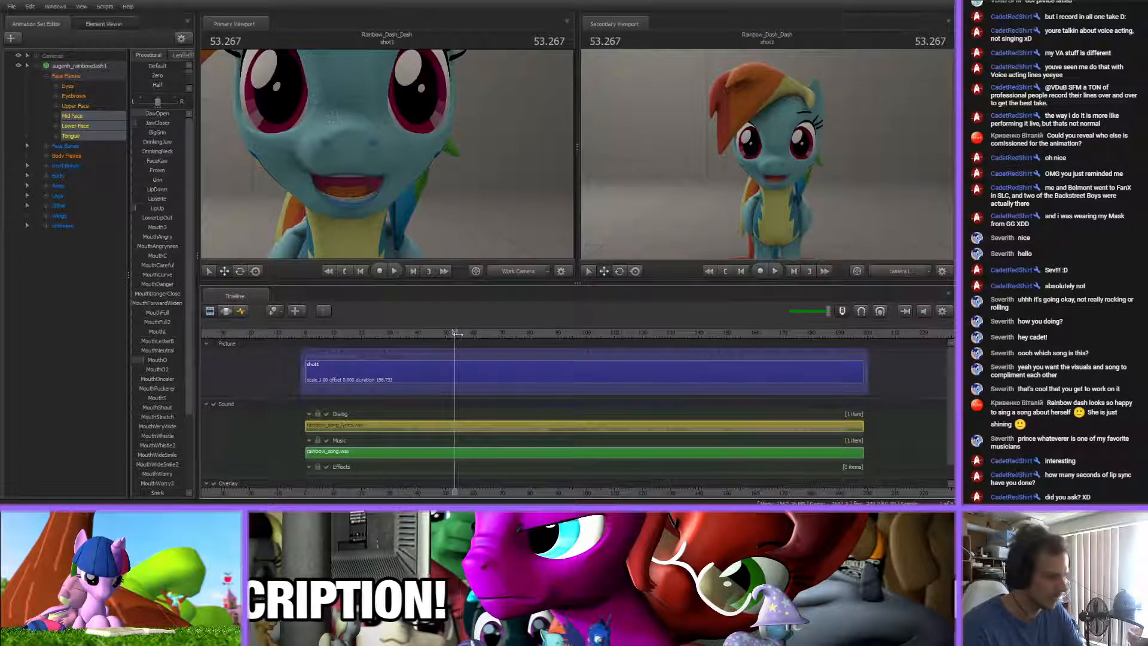
key("space")
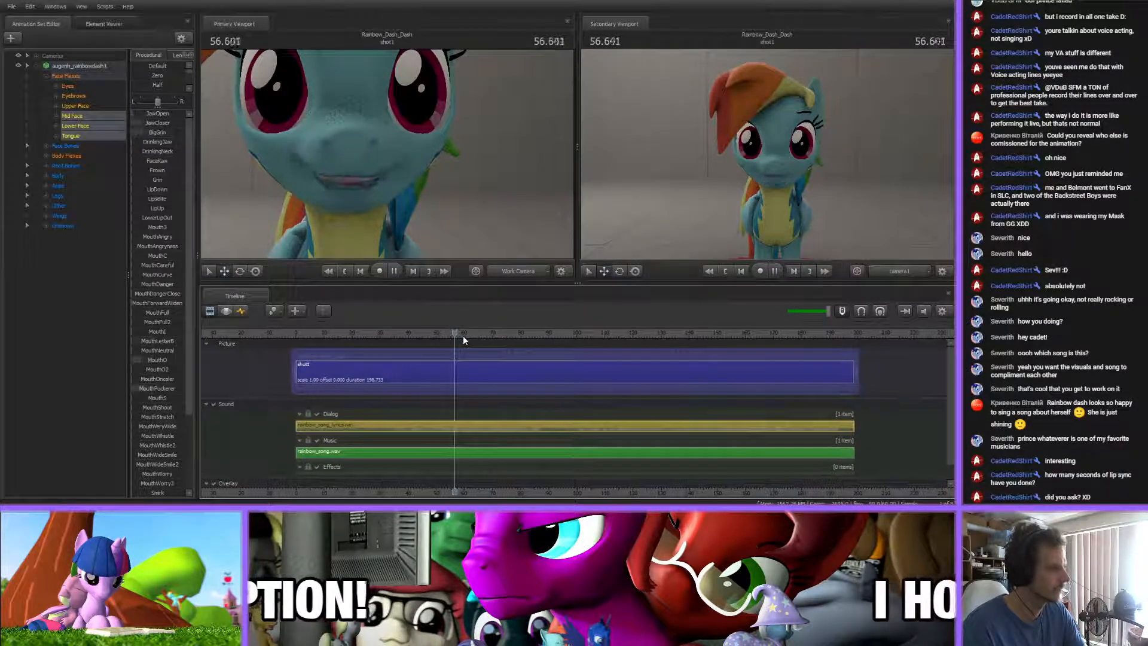
key("space")
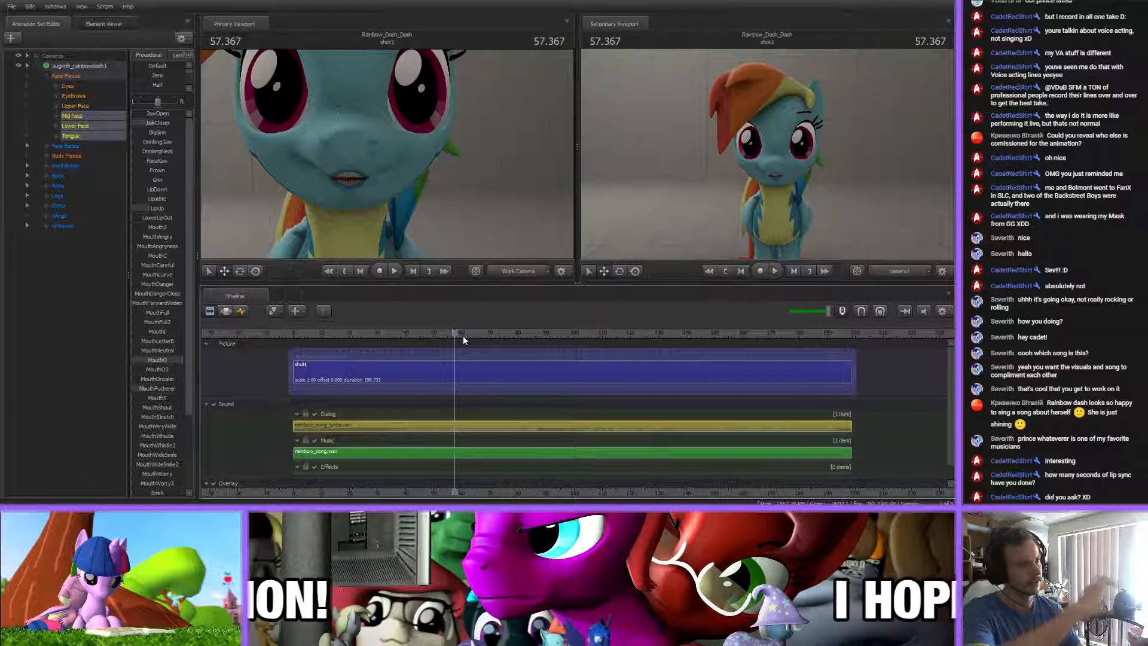
key("space")
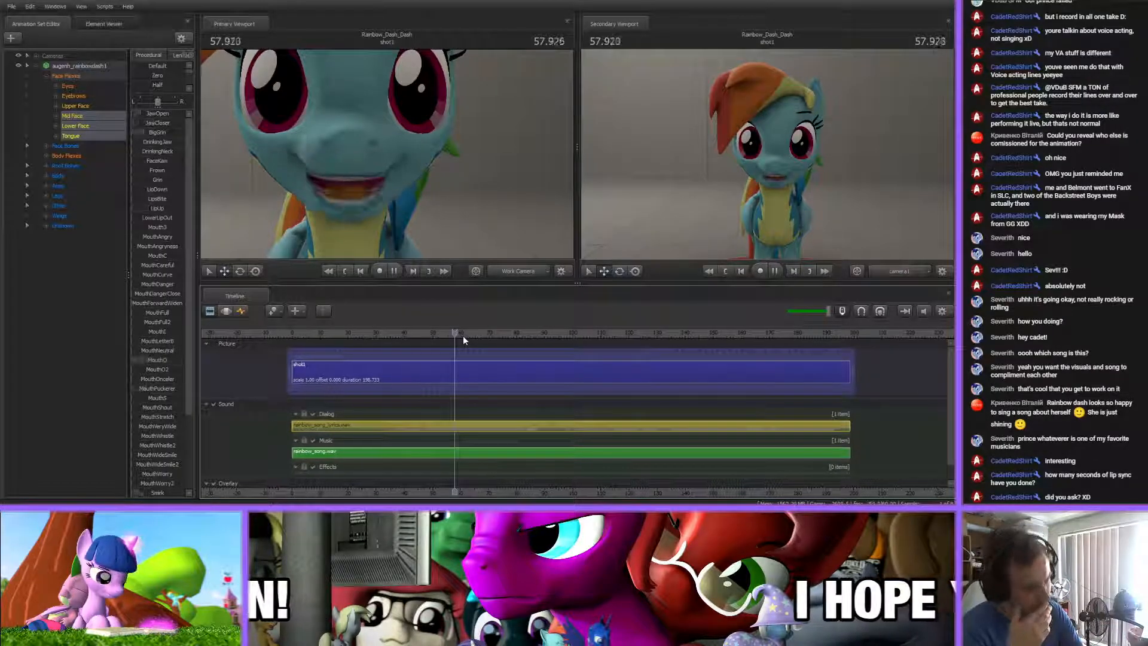
key("space")
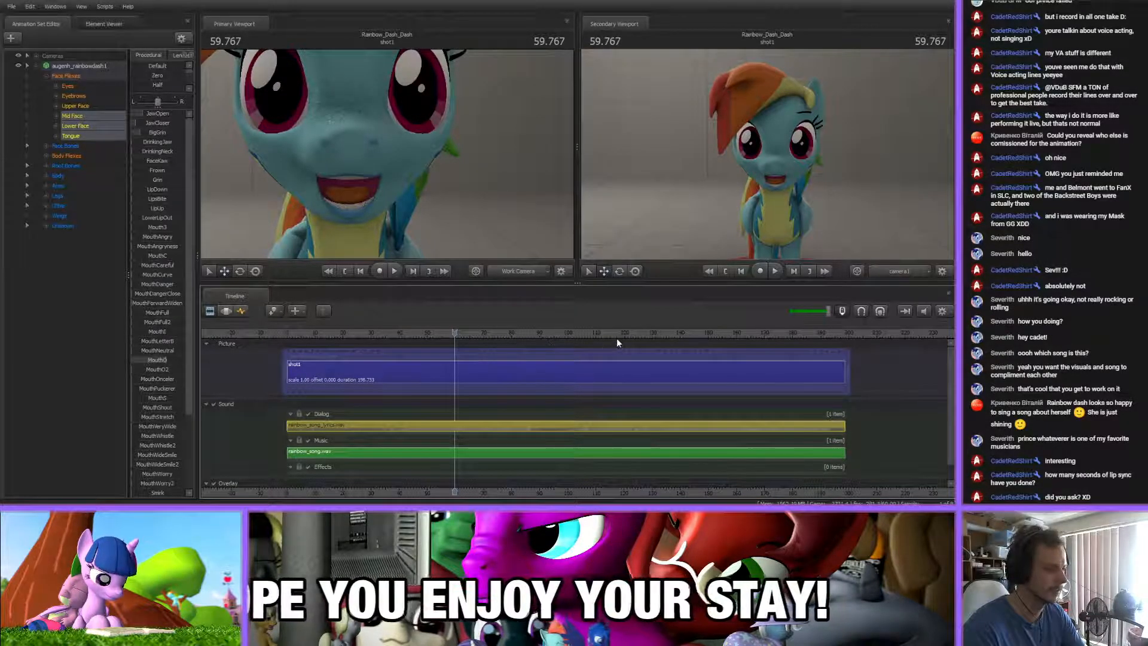
Listen to the part of the song not yet animated around 103 to 111 s and pause at about 105 s
left_click(597, 334)
key("space")
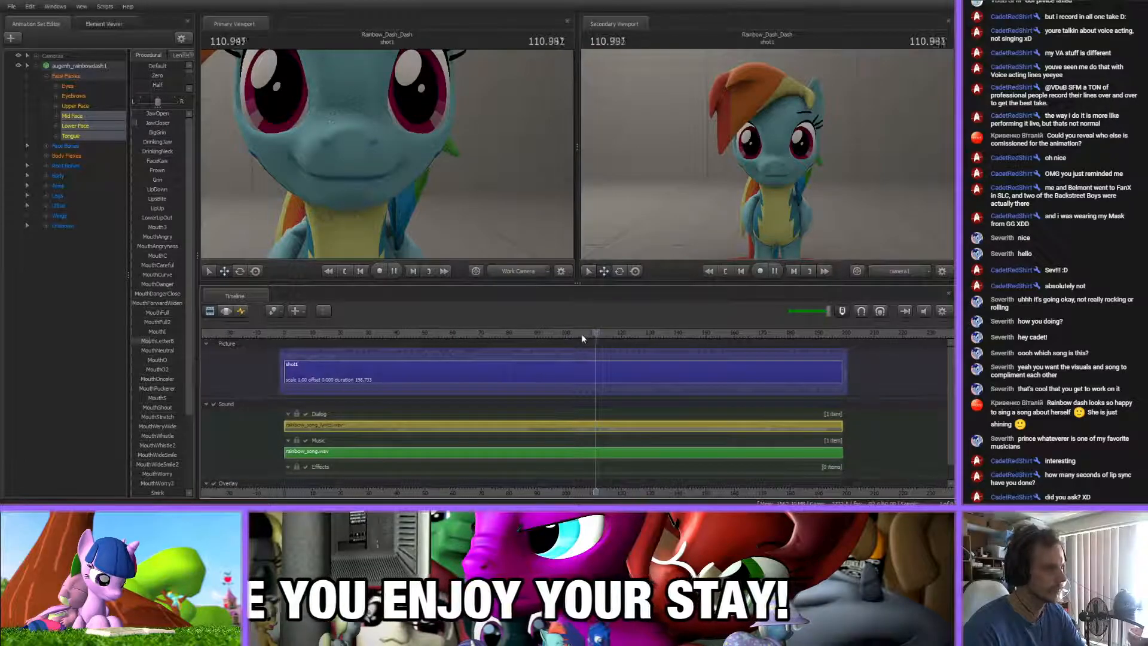
left_click(575, 334)
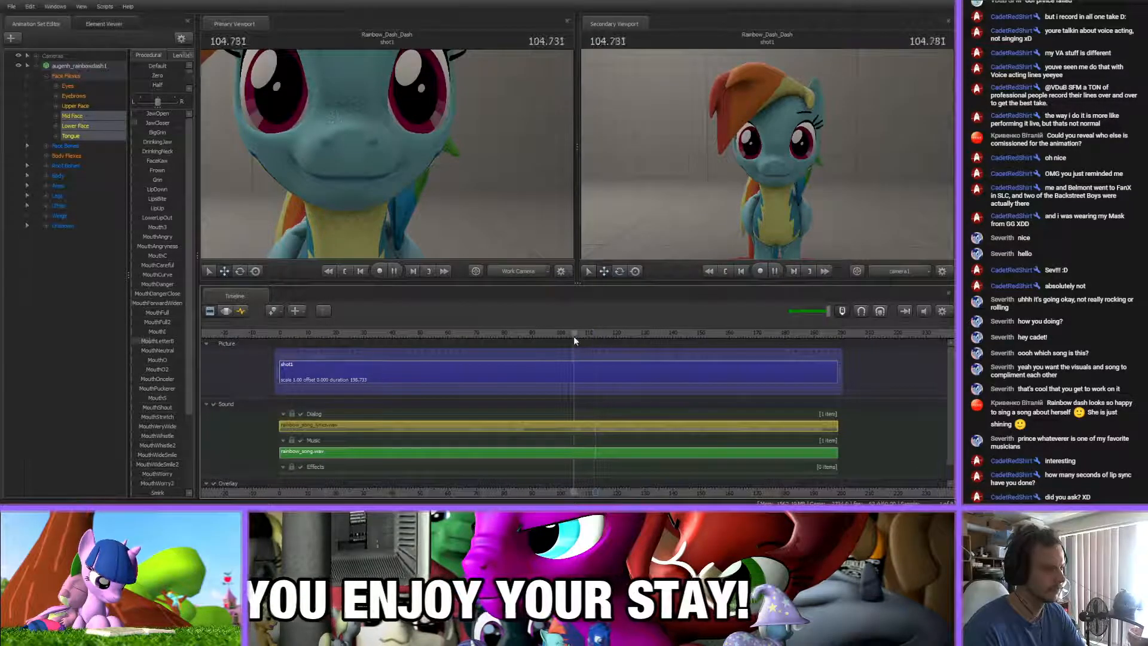
left_click(555, 334)
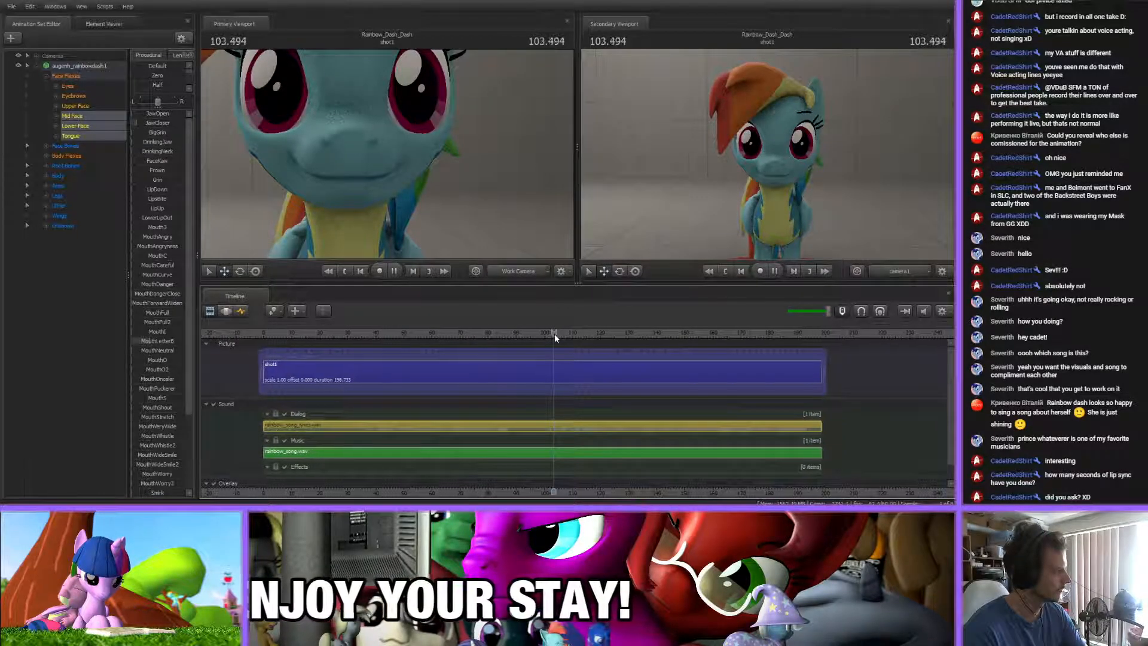
key("space")
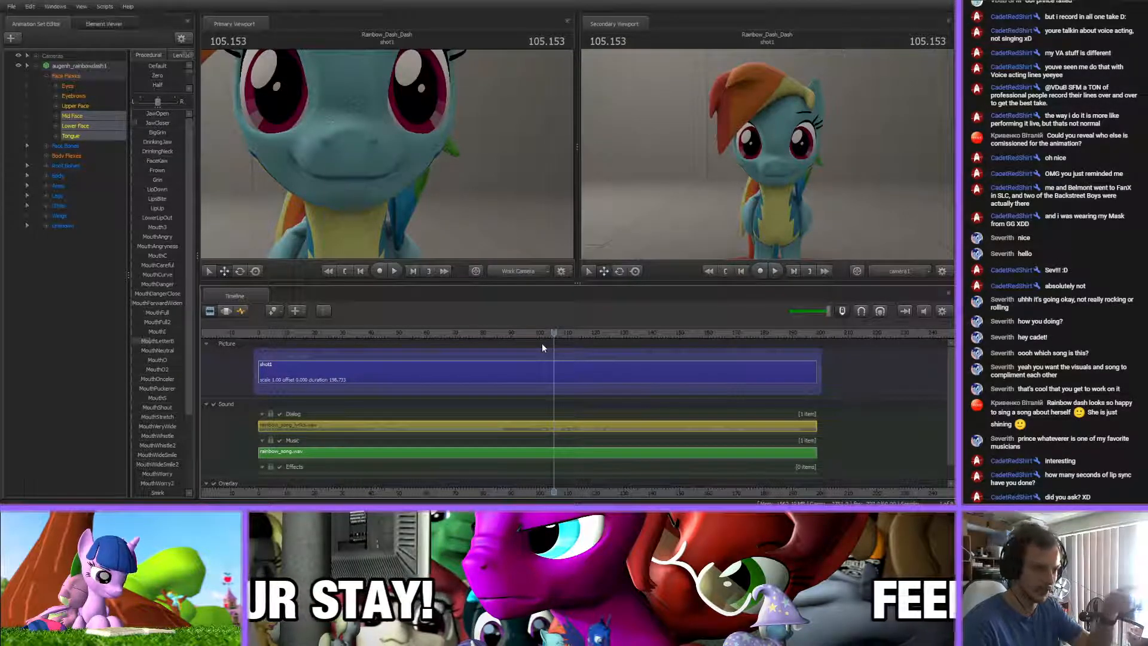
Replay the lip-sync between about 54 s and 56.2 s, and play the song on from about 64 s
key("space")
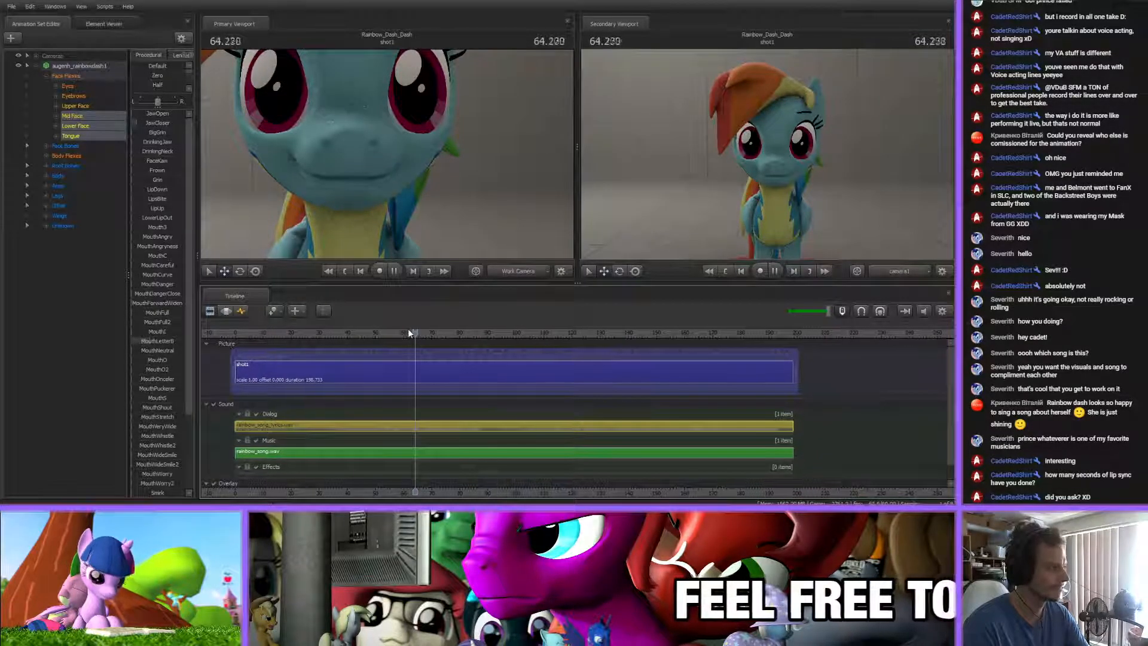
key("space")
left_click_drag(407, 488, 533, 466)
left_click(453, 334)
key("space")
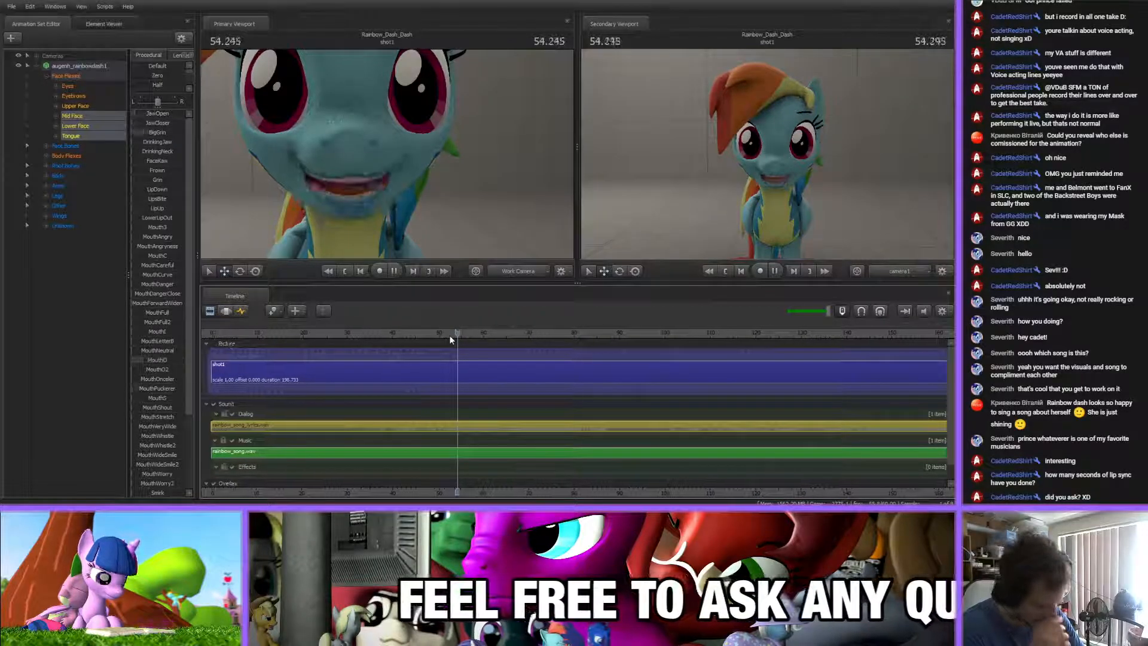
key("space")
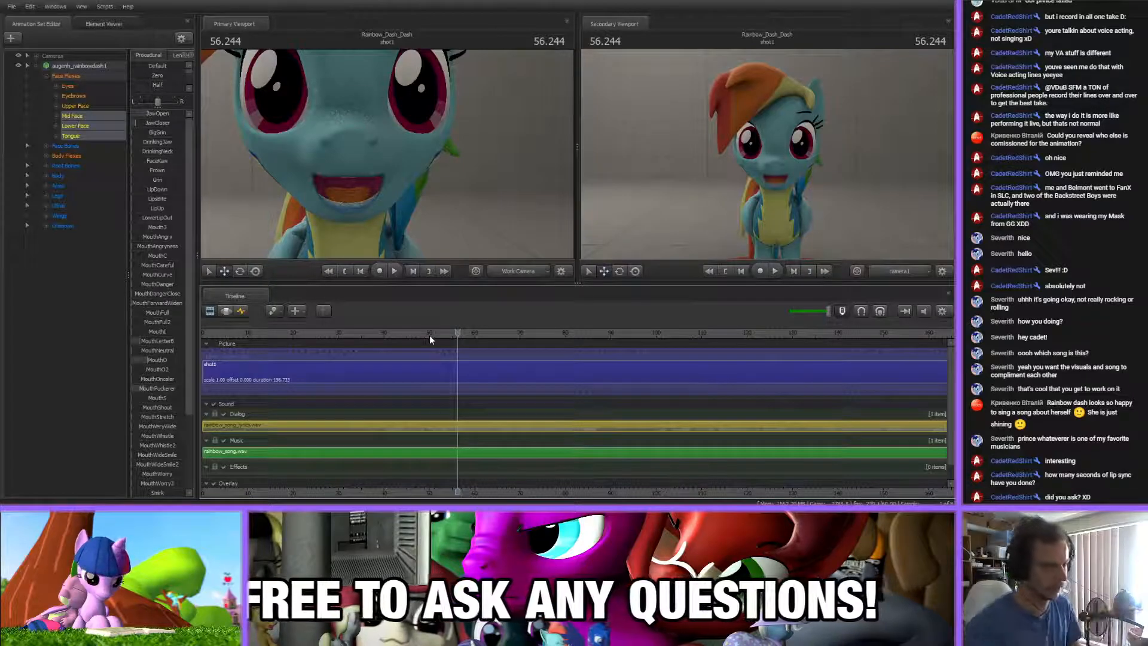
left_click(474, 333)
key("space")
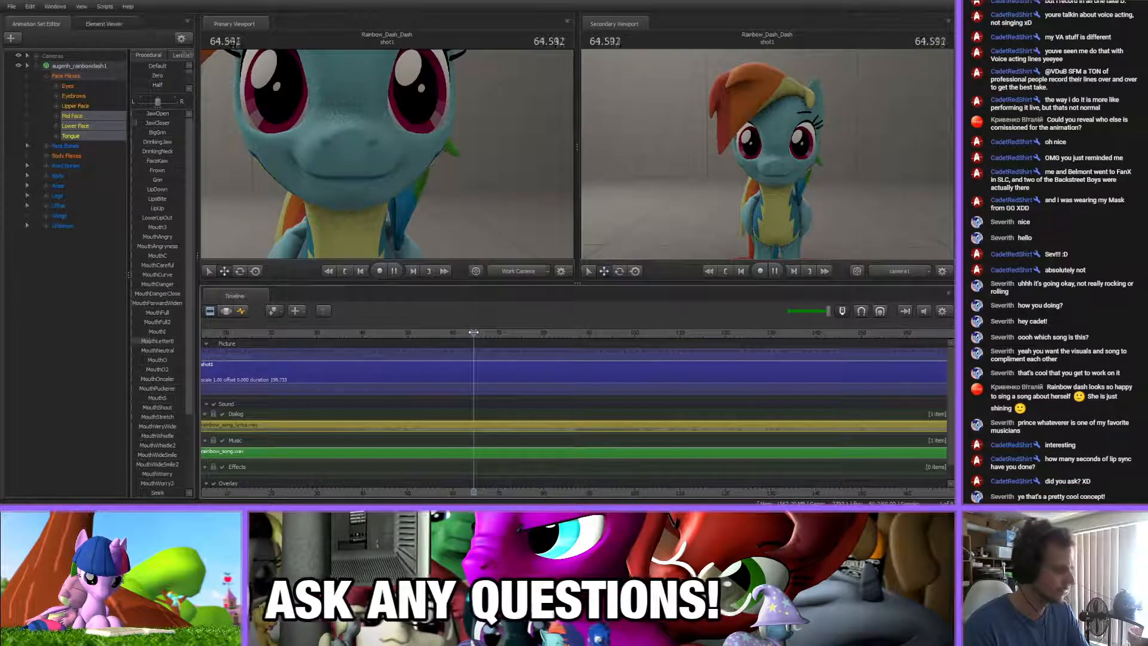
Pause the song at about 66.4 s and examine the existing lip-sync keyframes up to about 61 s in the Graph Editor
key("space")
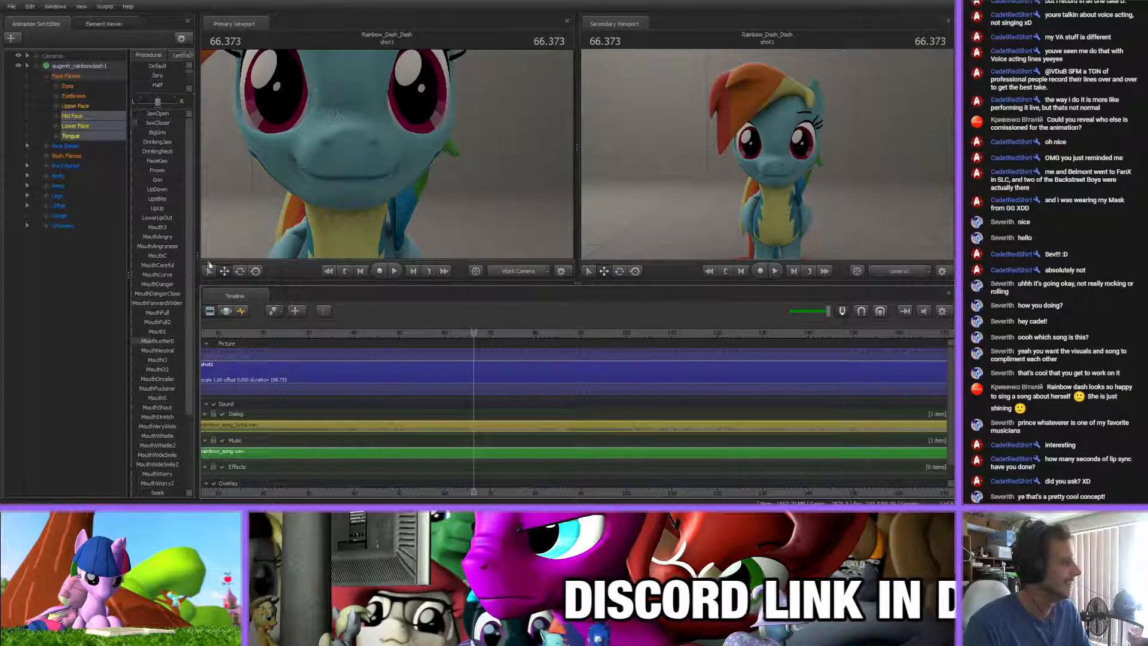
left_click(241, 311)
scroll(403, 406, "up", 6)
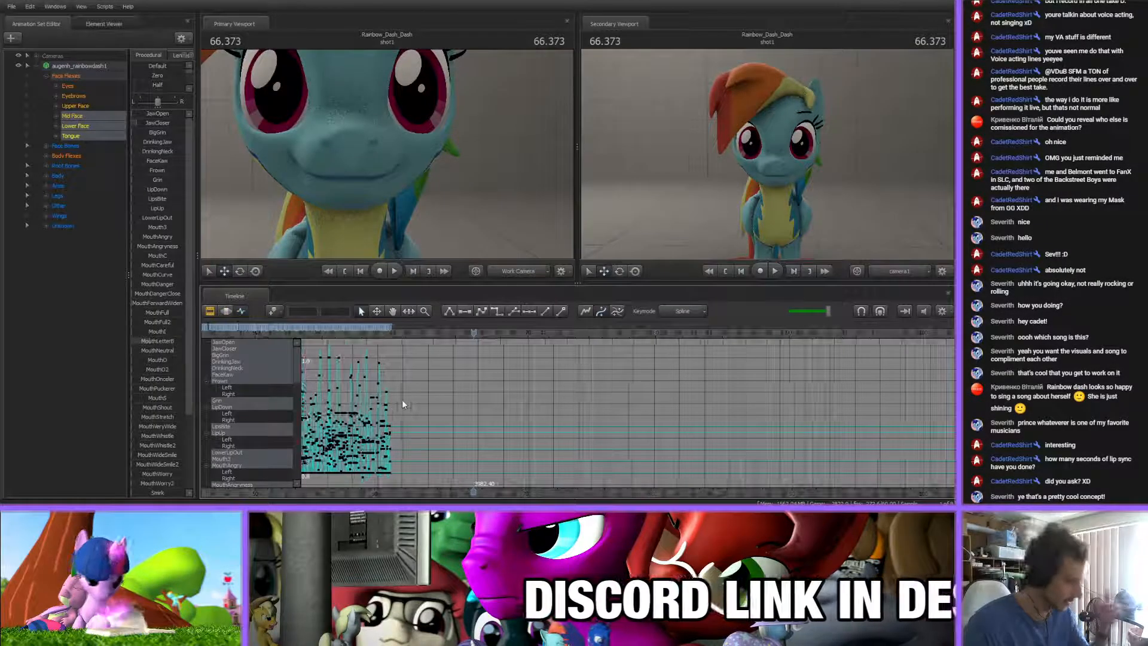
scroll(403, 405, "up", 2)
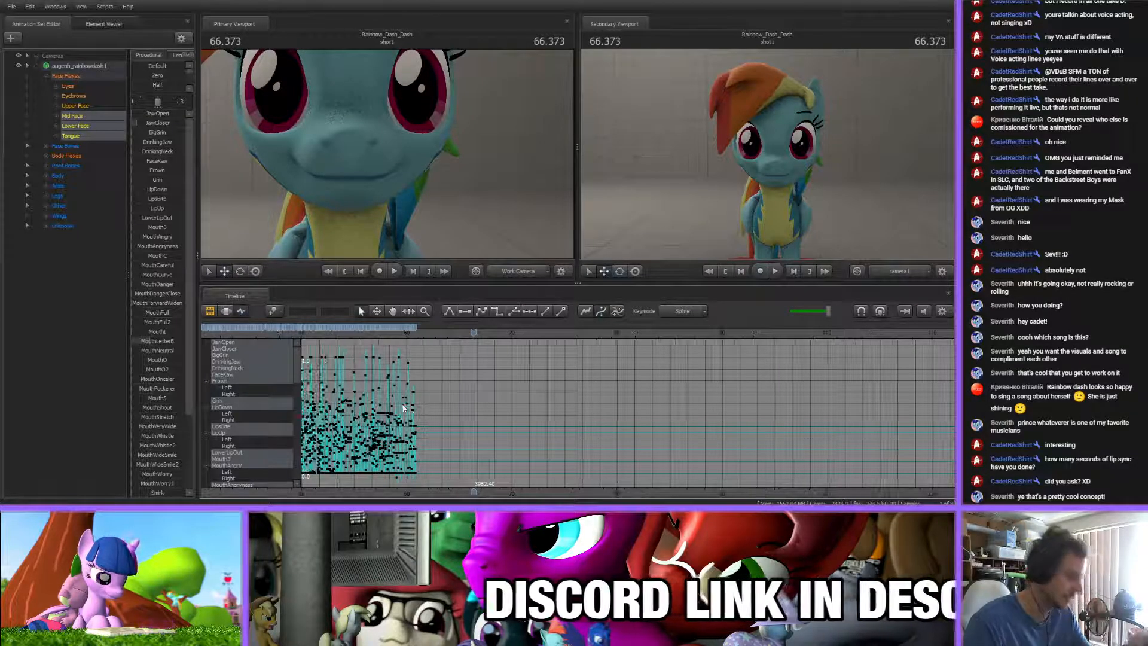
scroll(416, 421, "down", 6)
scroll(427, 431, "up", 2)
scroll(427, 432, "up", 2)
scroll(494, 486, "up", 1)
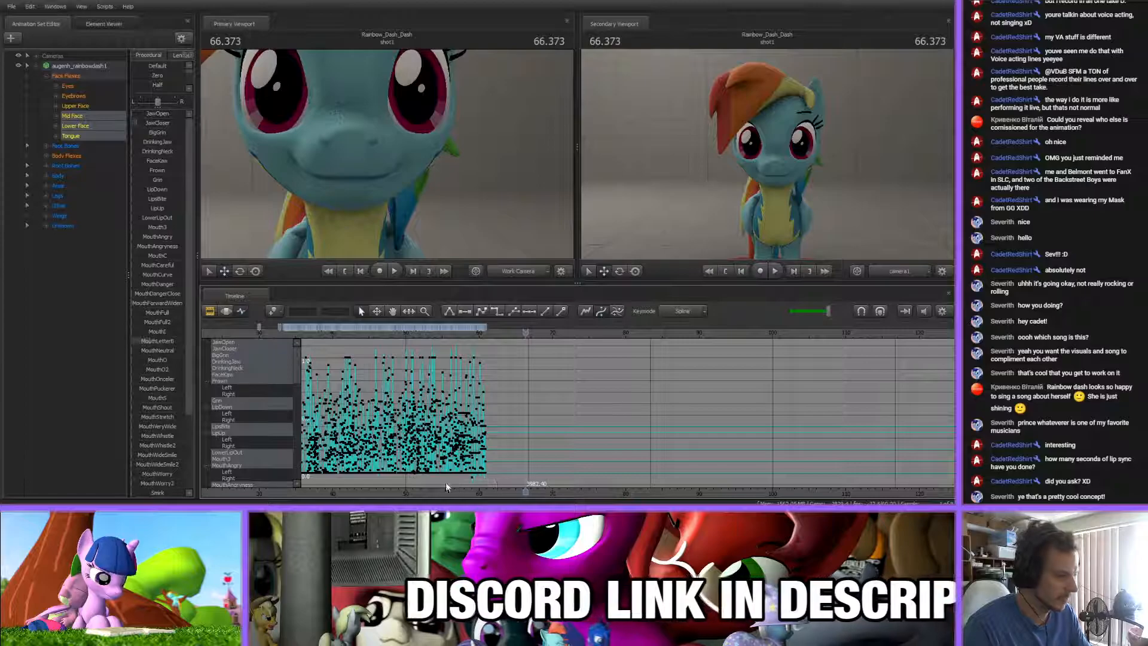
left_click_drag(437, 477, 438, 473)
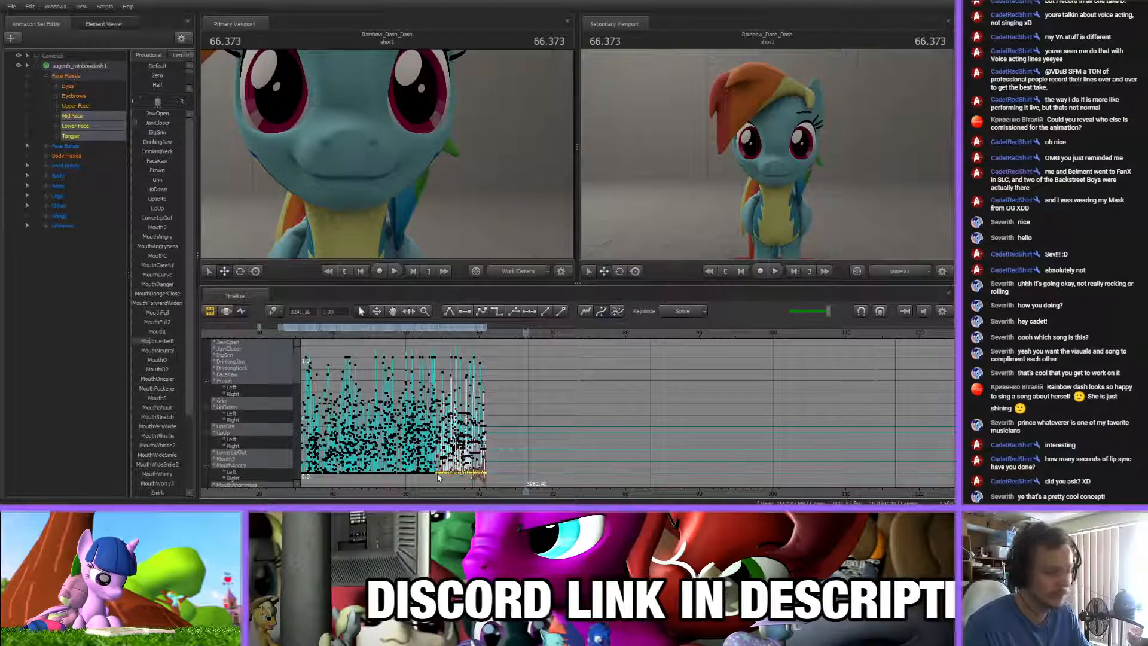
left_click(505, 403)
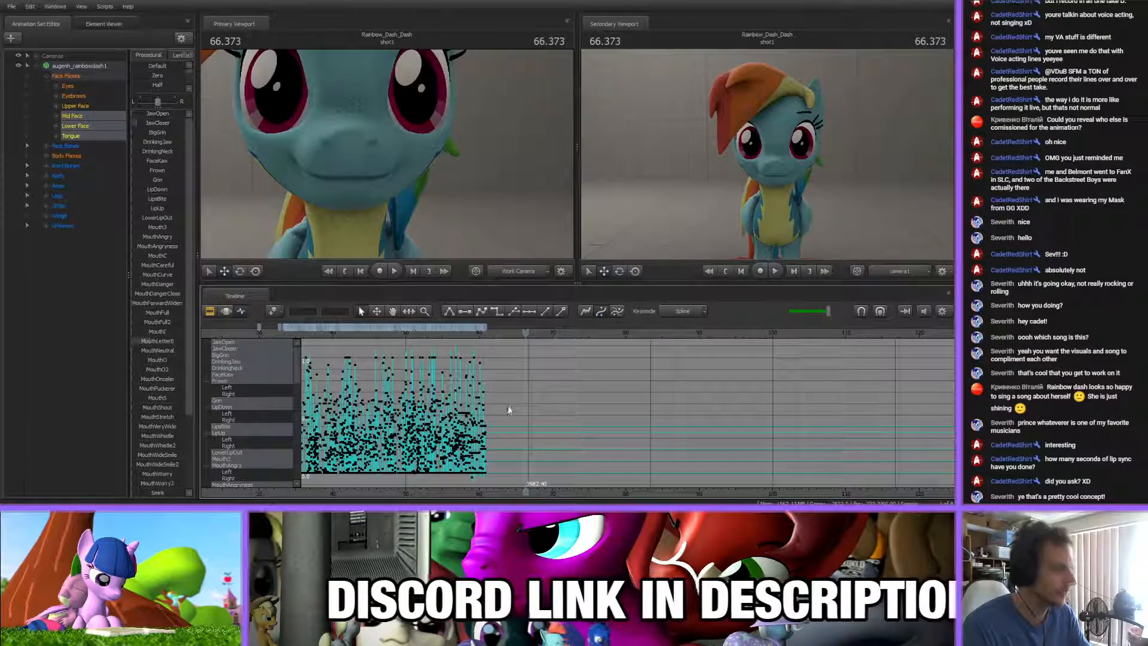
scroll(507, 404, "up", 5)
scroll(488, 408, "up", 1)
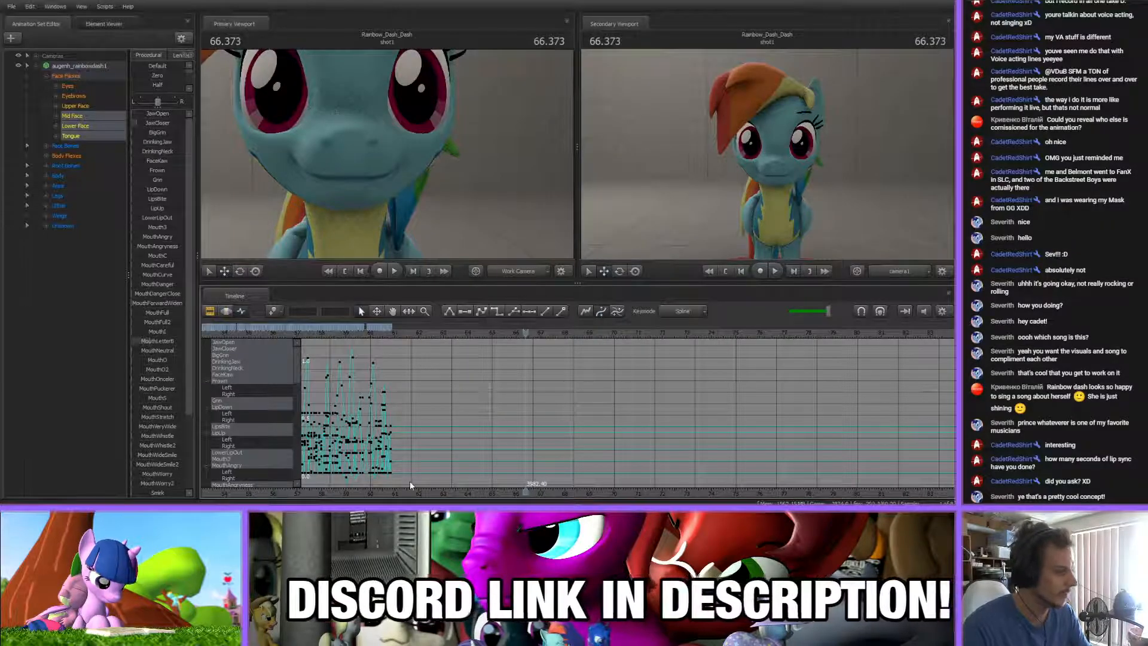
left_click_drag(389, 486, 318, 475)
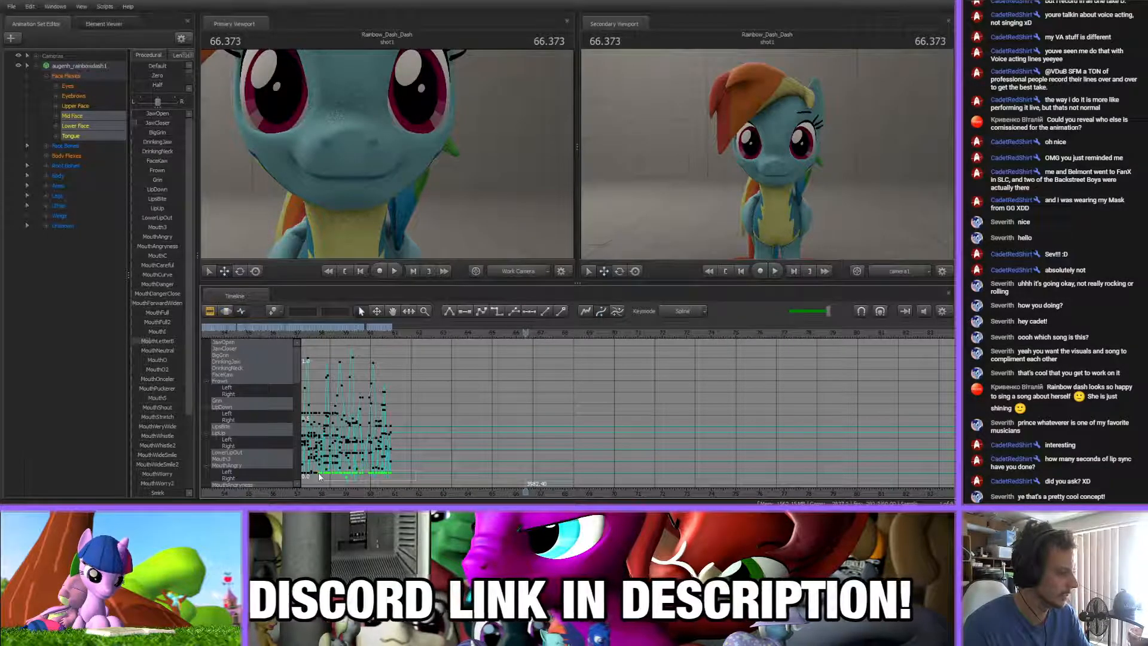
left_click(457, 380)
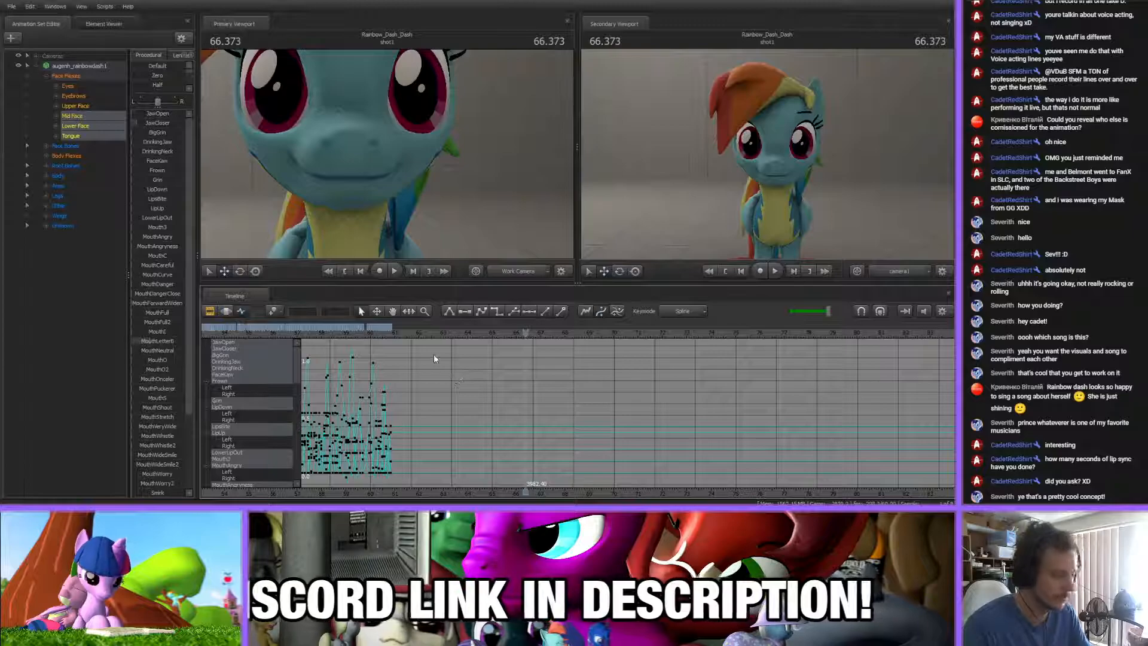
Go to about 61.02 s, check the dialog and music clips in the Clip Editor, and return to the Graph Editor
left_click(395, 334)
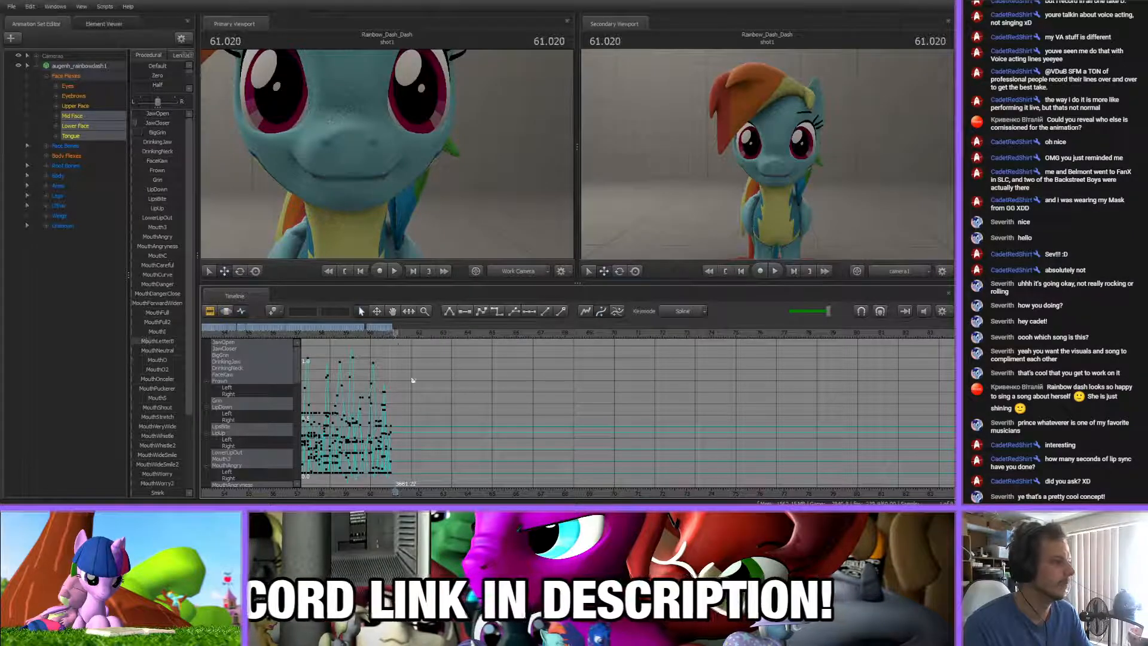
scroll(407, 367, "up", 6)
left_click(210, 312)
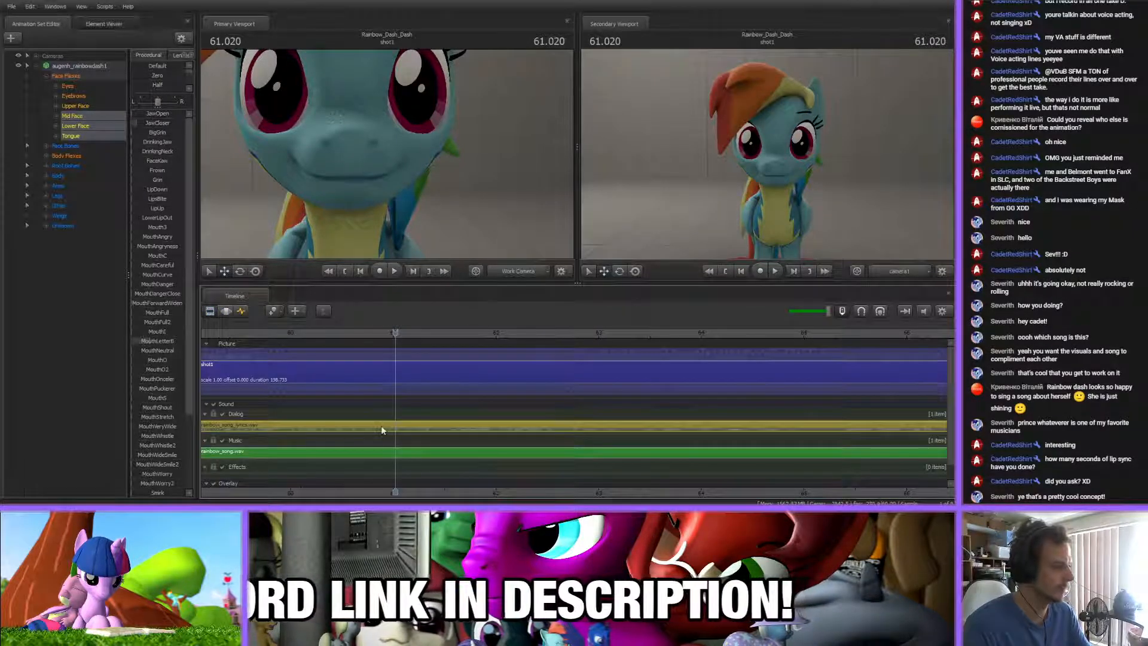
left_click(399, 451)
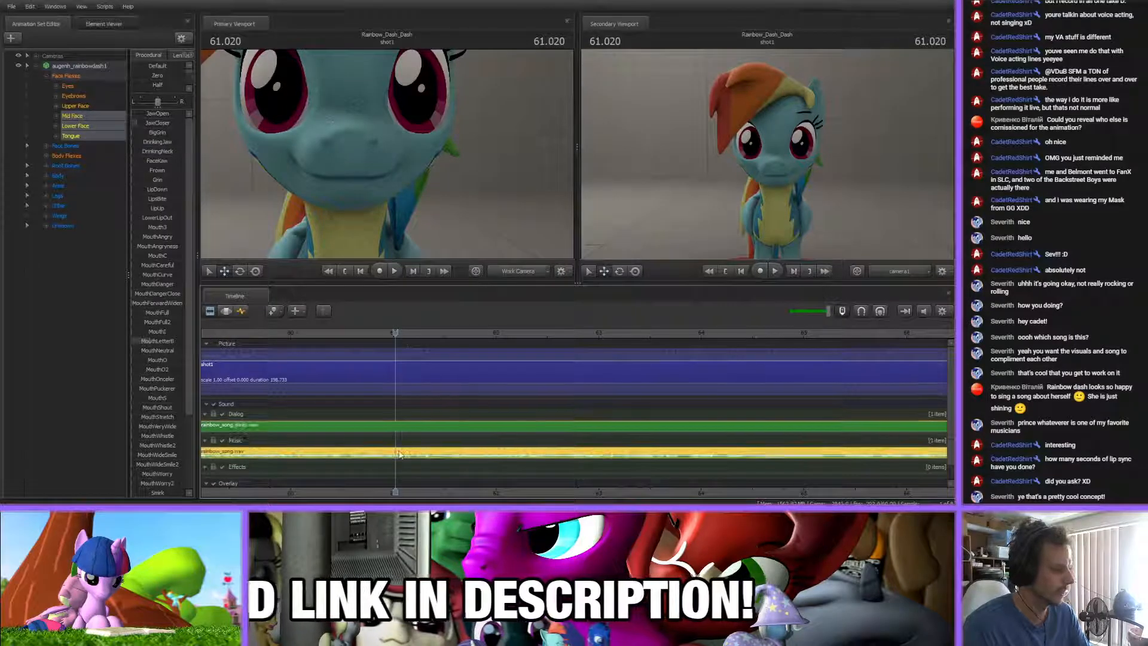
left_click(424, 358)
left_click(241, 312)
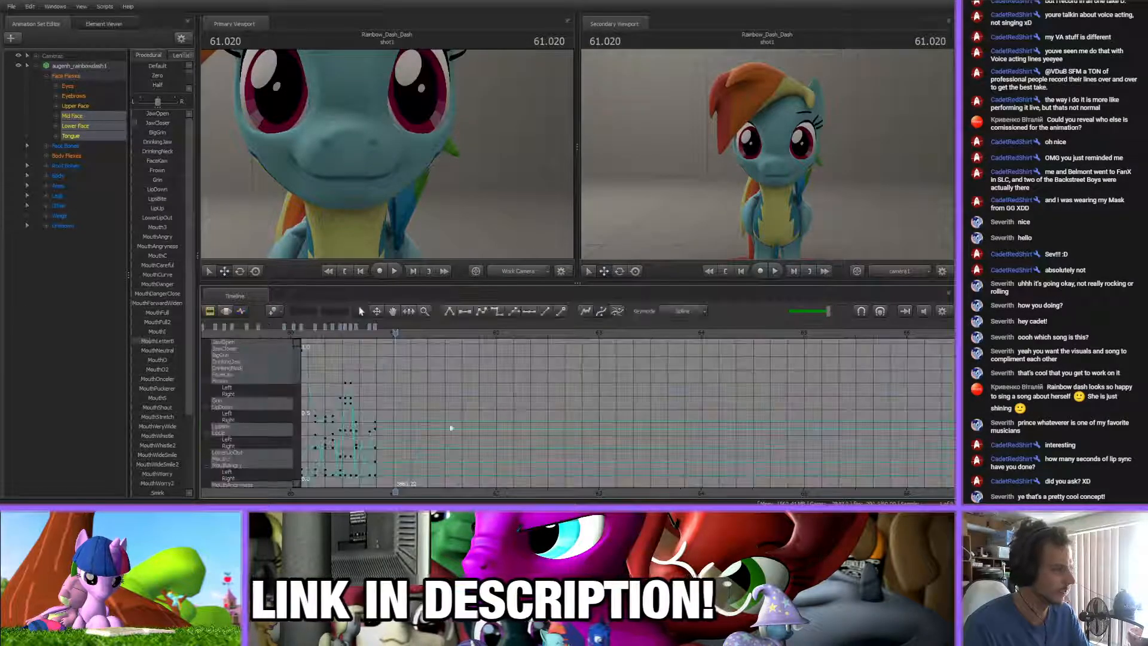
Key a closed-mouth pose at 60.9 s using JawCloser and the lower mouth controls, and play it back
middle_click_drag(410, 495, 499, 488)
mouse_move(485, 335)
left_mouse_down()
mouse_move(450, 340)
mouse_move(492, 341)
mouse_move(473, 343)
left_mouse_up()
scroll(494, 392, "up", 5)
scroll(495, 395, "up", 3)
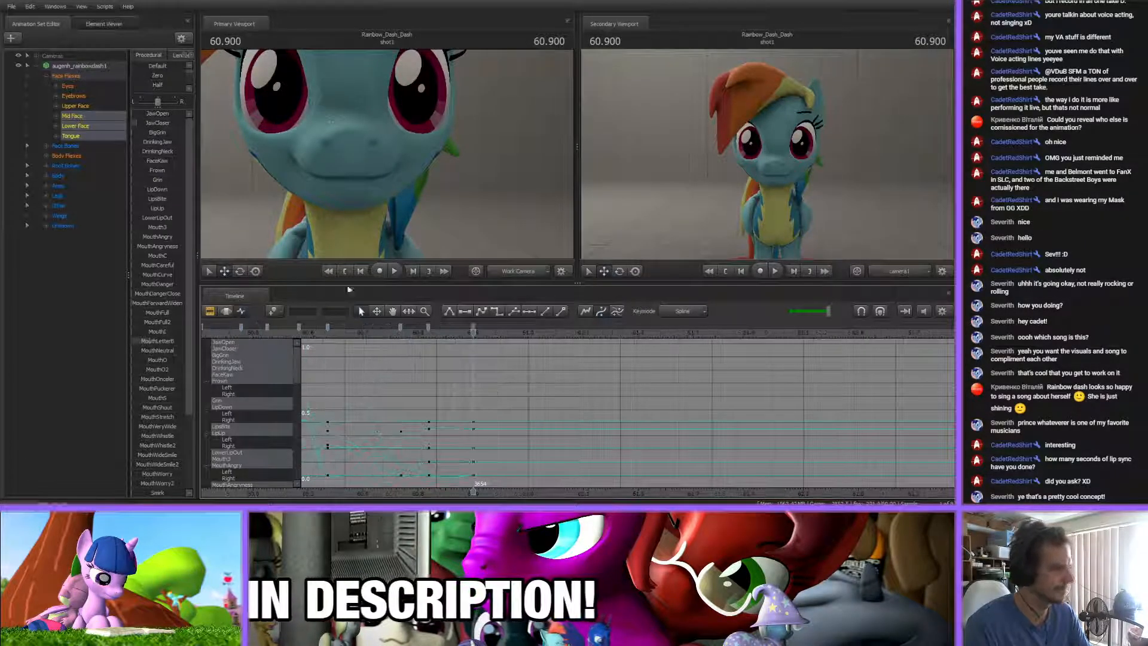
left_click_drag(155, 125, 163, 124)
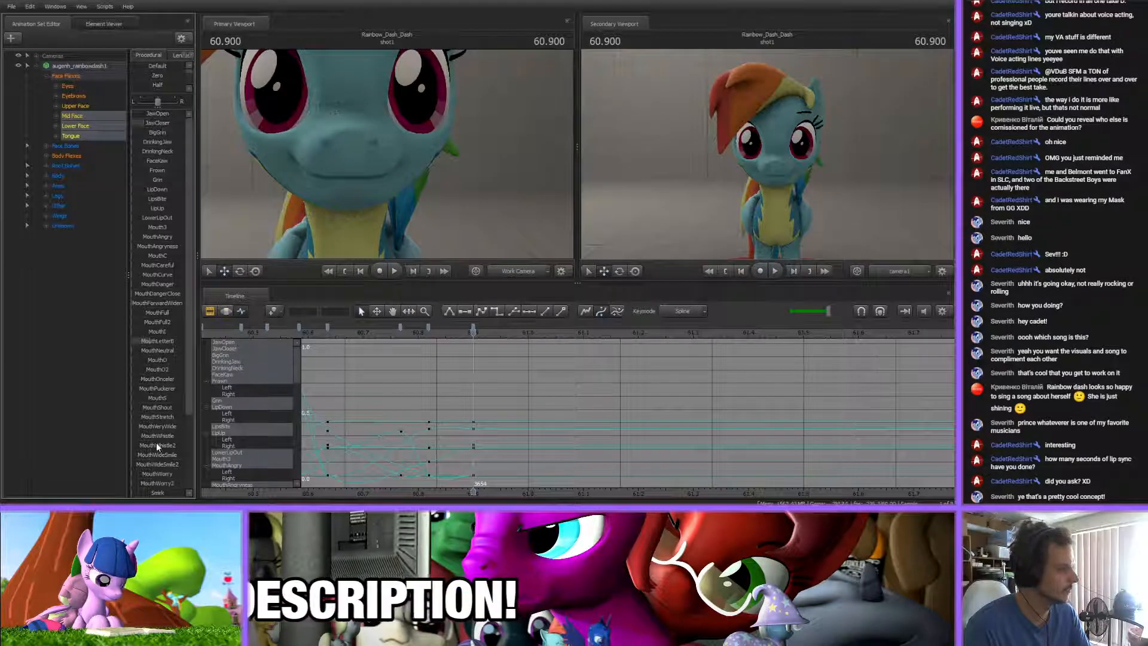
scroll(156, 445, "down", 2)
key("space")
key("space")
left_click_drag(433, 333, 473, 333)
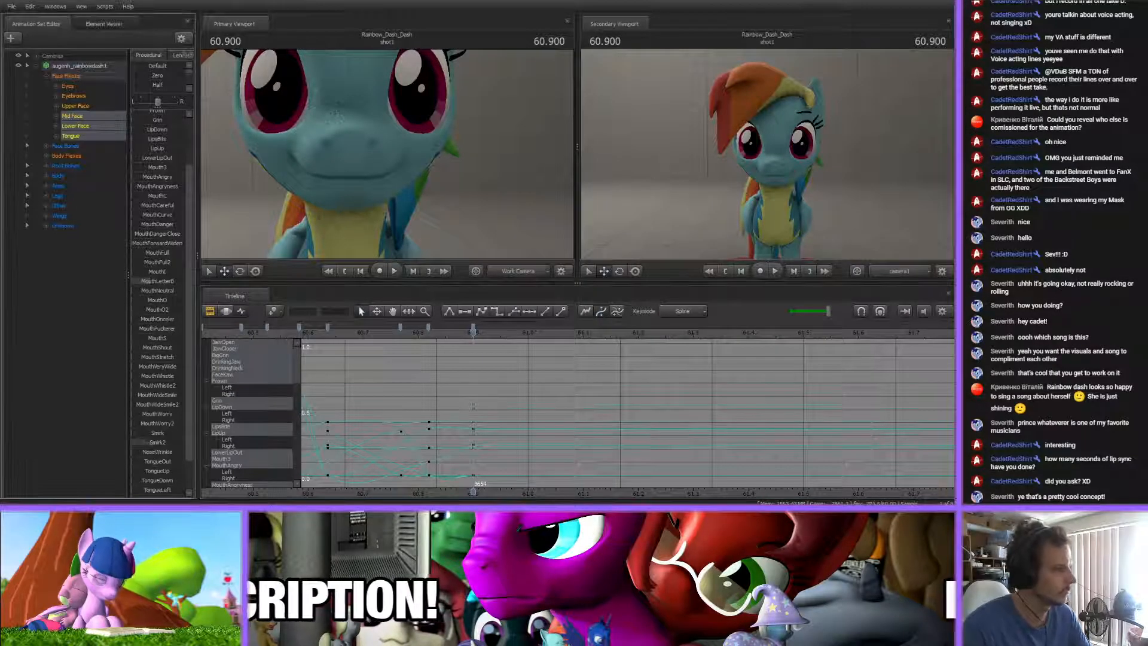
Key an open-mouth pose at about 61.01 s by raising JawOpen and fine-tuning the lip shape
left_click_drag(473, 333, 532, 333)
scroll(152, 115, "up", 3)
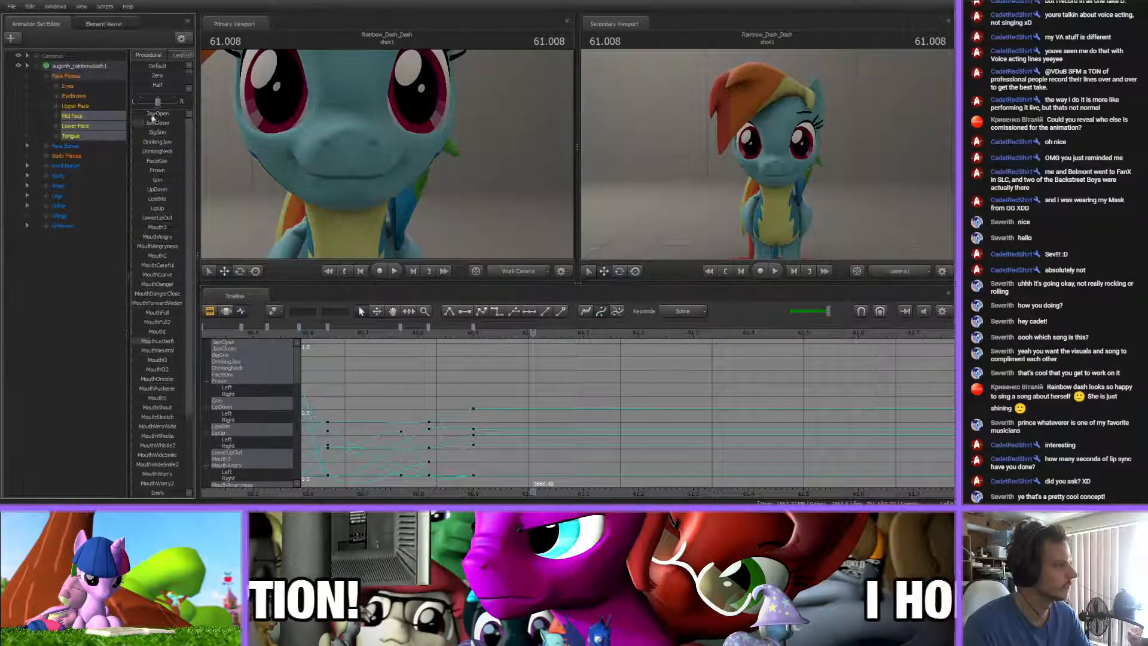
left_click_drag(134, 114, 144, 114)
scroll(160, 345, "down", 3)
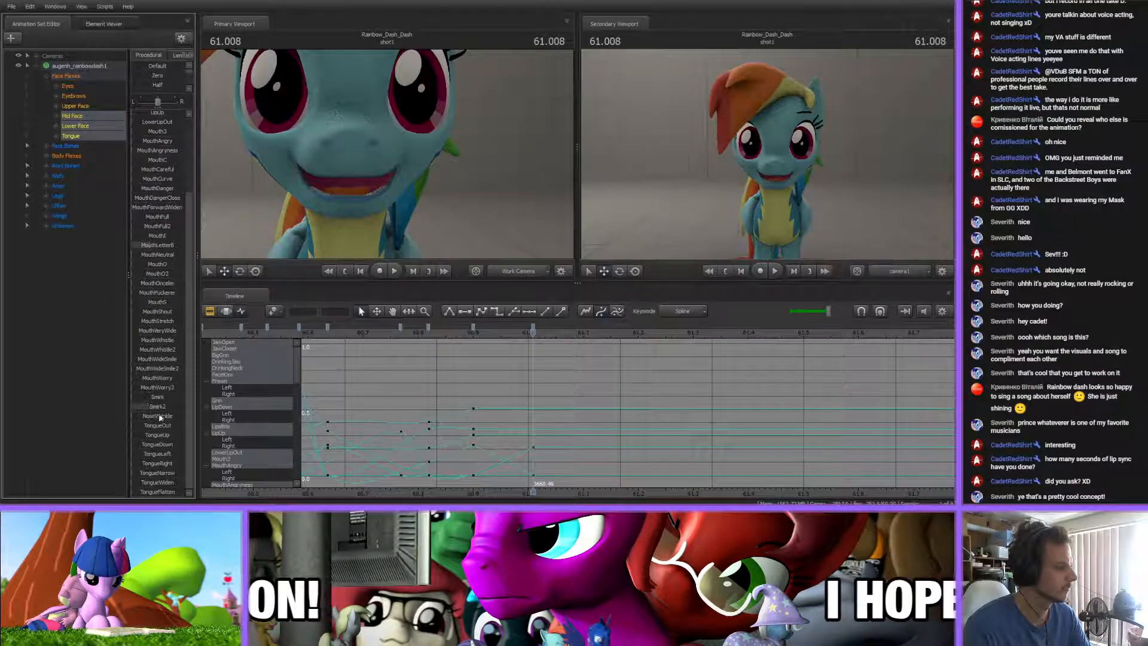
left_click_drag(168, 408, 165, 408)
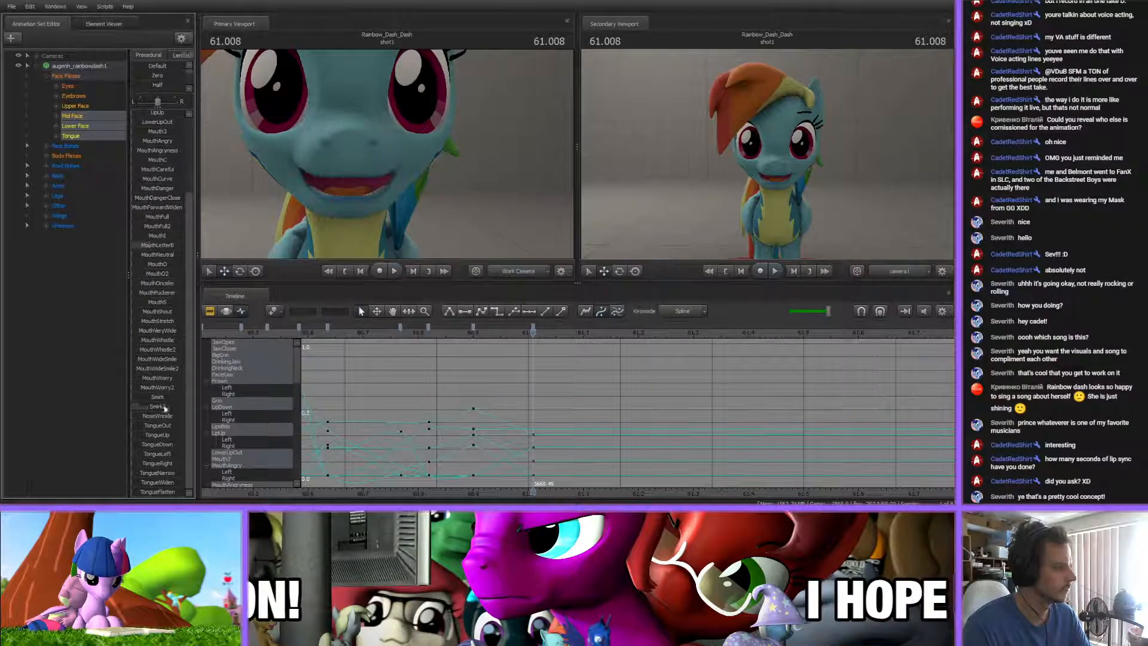
left_click(470, 333)
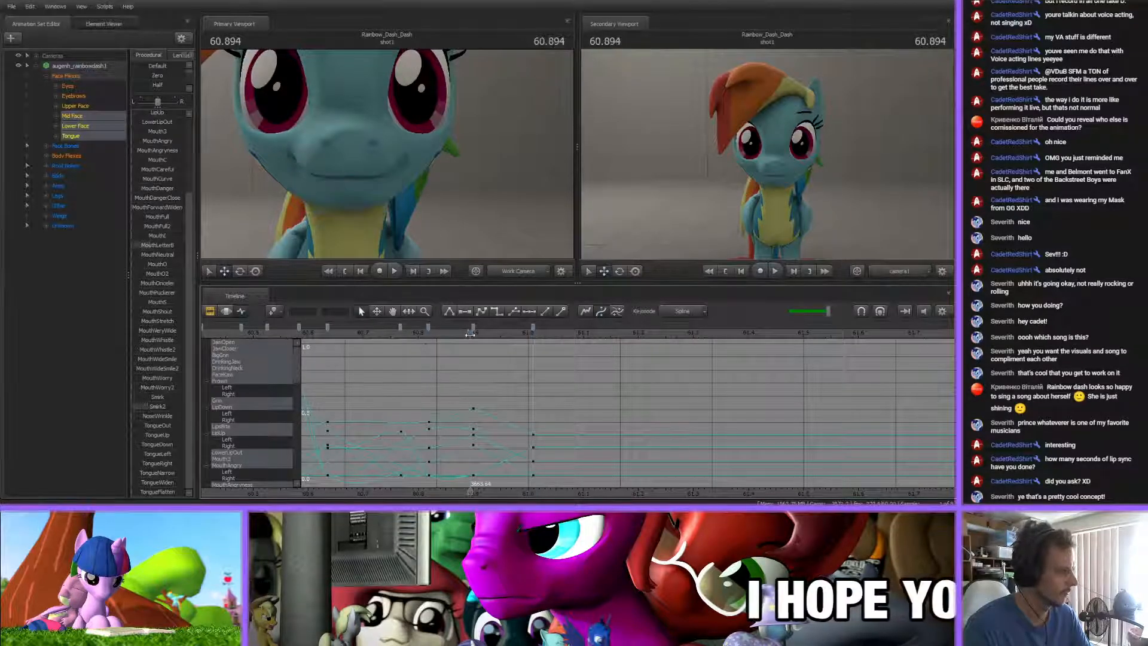
Key a toothy grin at about 61.16 s by lowering JawOpen and raising BigGrin, and play it
left_click_drag(471, 334, 617, 335)
scroll(152, 288, "up", 3)
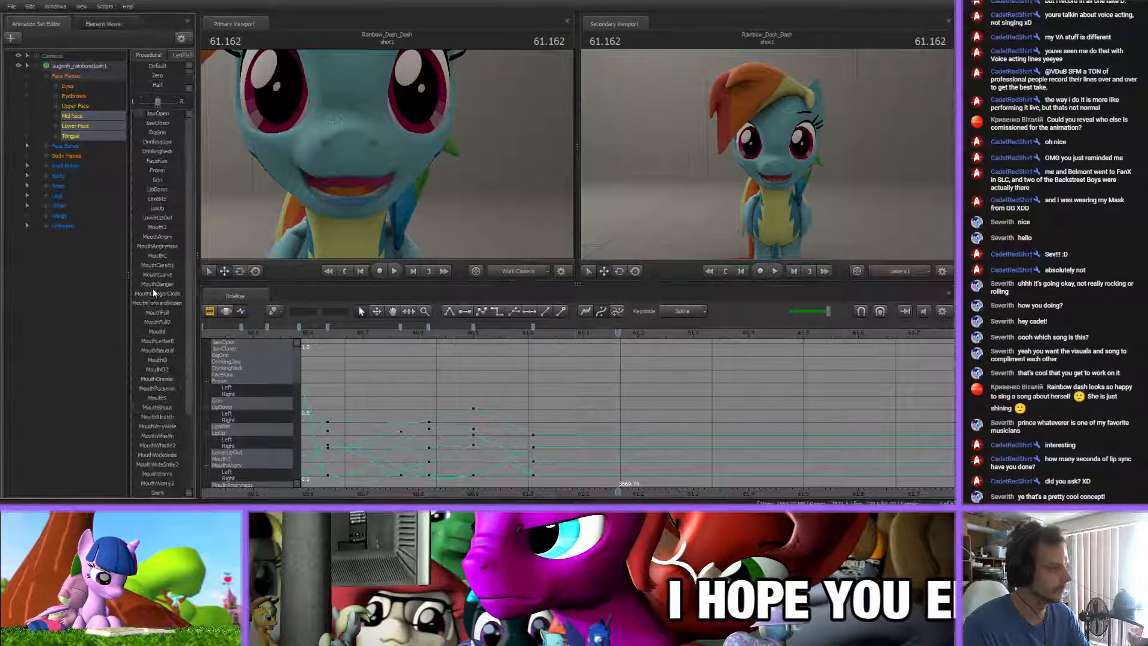
mouse_move(177, 116)
left_mouse_down()
mouse_move(145, 116)
mouse_move(165, 133)
left_mouse_up()
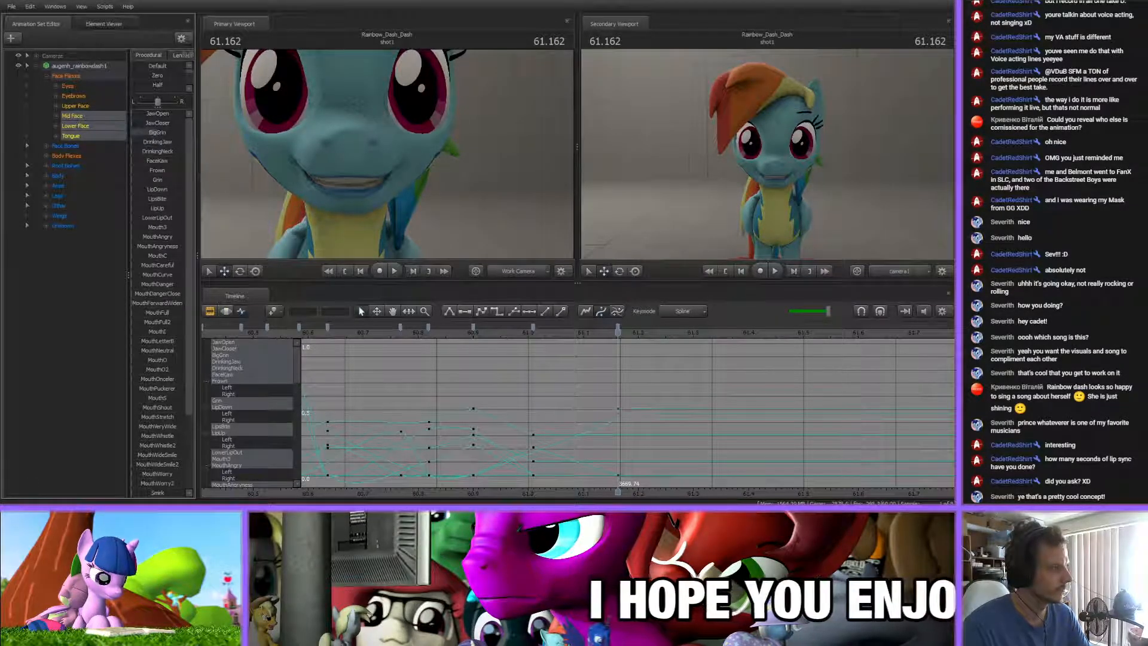
key("space")
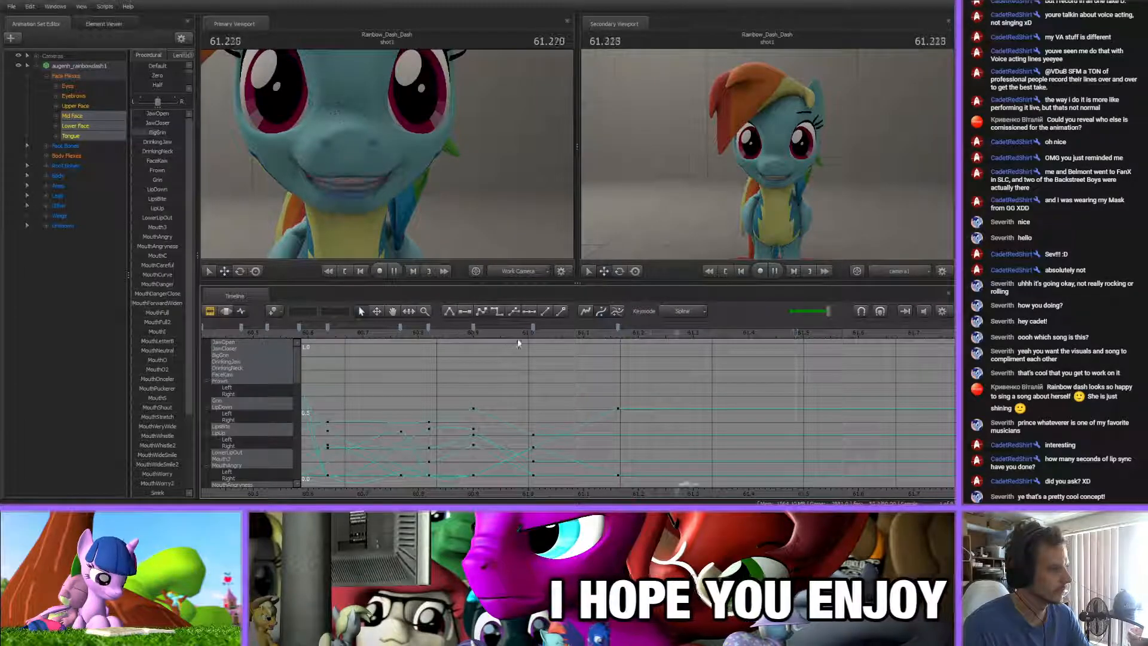
Shift the open-mouth key slightly earlier to about 60.98 s and add another mouth key at about 61.06 s
left_click(518, 331)
left_click_drag(517, 332, 561, 328)
key("m")
left_click(615, 333)
left_click(617, 327)
Play the new mouth poses from around 60.8 s and pause at about 61.44 s
left_click(474, 329)
left_click(495, 371)
left_click(461, 332)
key("space")
left_click(438, 332)
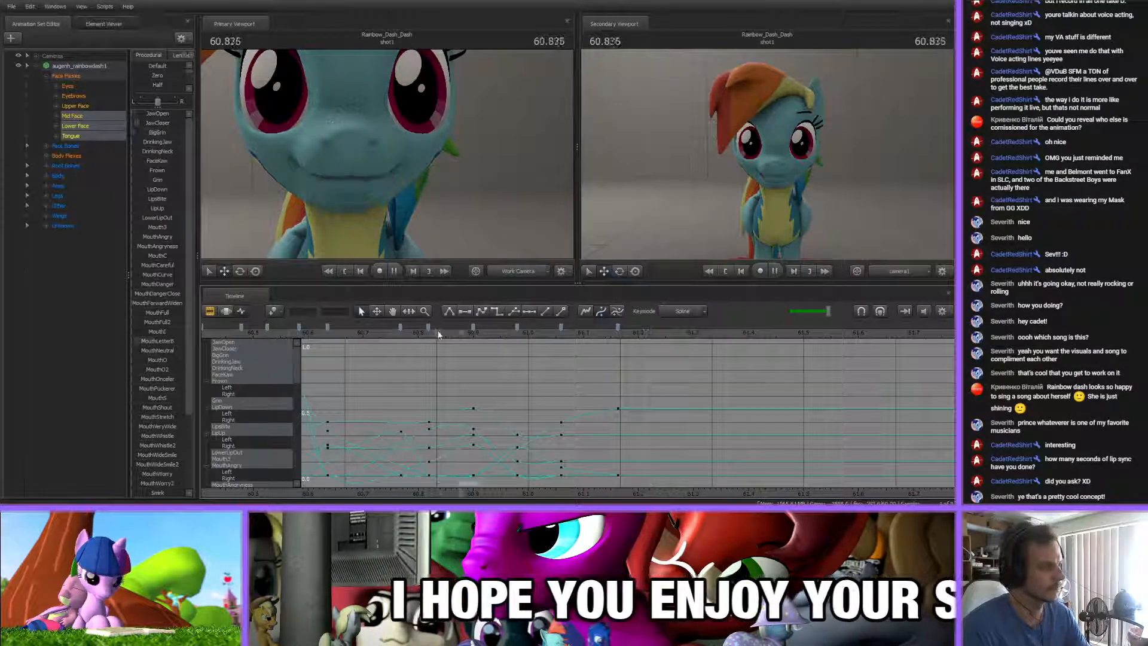
key("space")
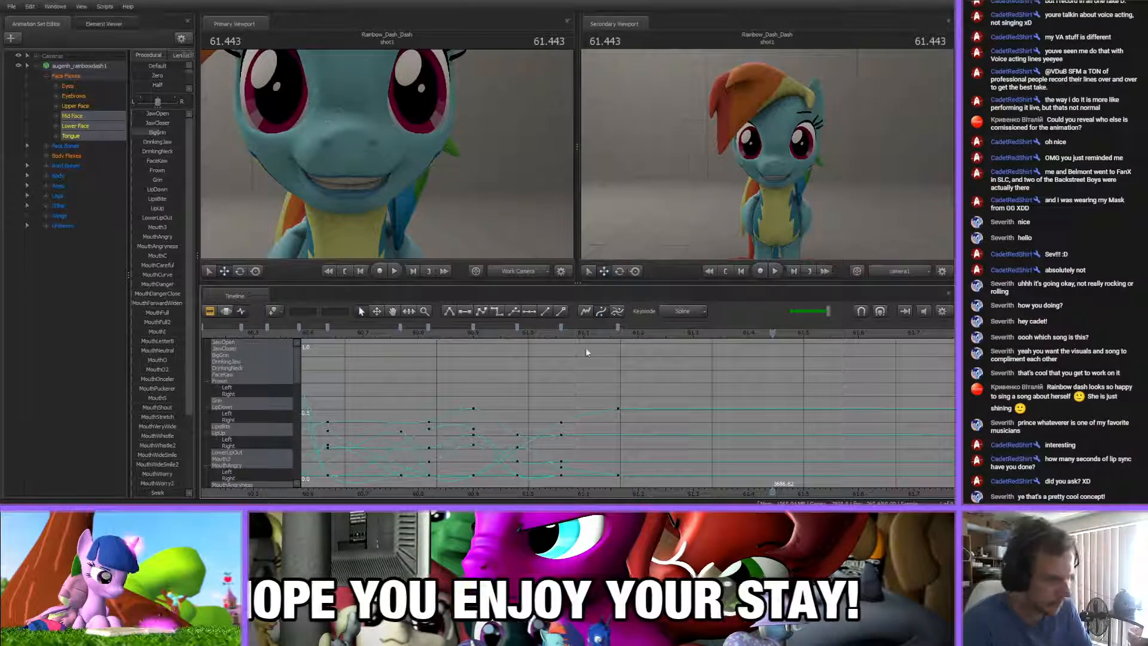
Shift the grin key to about 61.15 s and key an open mouth with more JawOpen and less BigGrin at about 61.23 s
left_click(546, 334)
mouse_move(546, 336)
left_mouse_down()
mouse_move(693, 336)
mouse_move(473, 336)
mouse_move(650, 338)
mouse_move(609, 328)
left_mouse_up()
left_click_drag(610, 335, 654, 339)
left_click(630, 370)
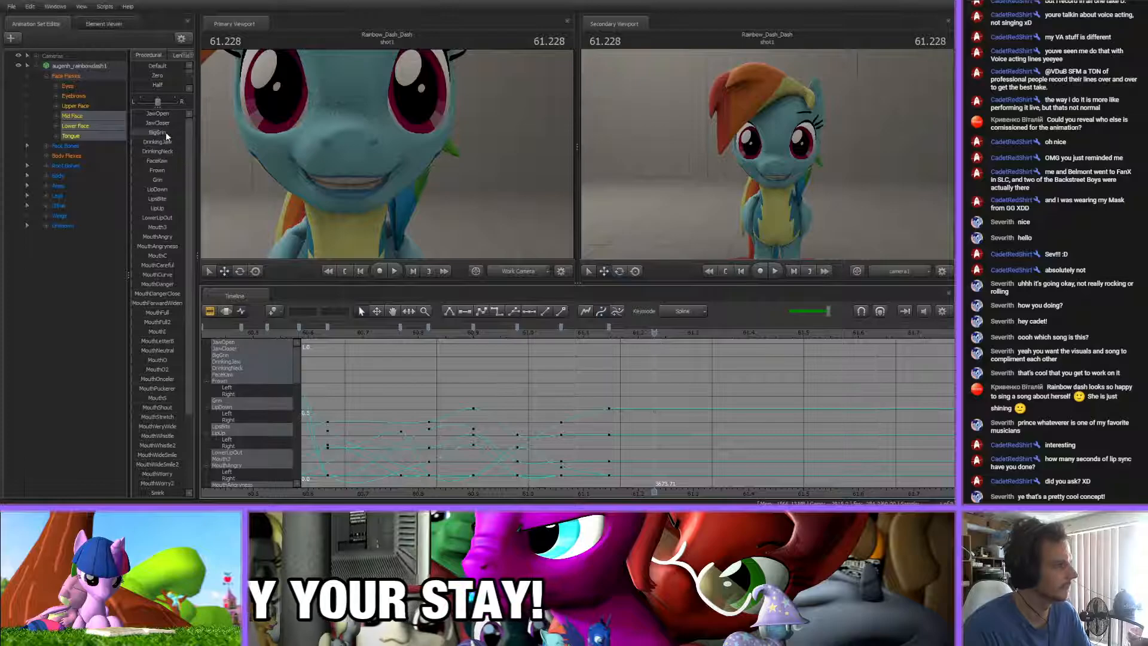
left_click_drag(157, 114, 171, 132)
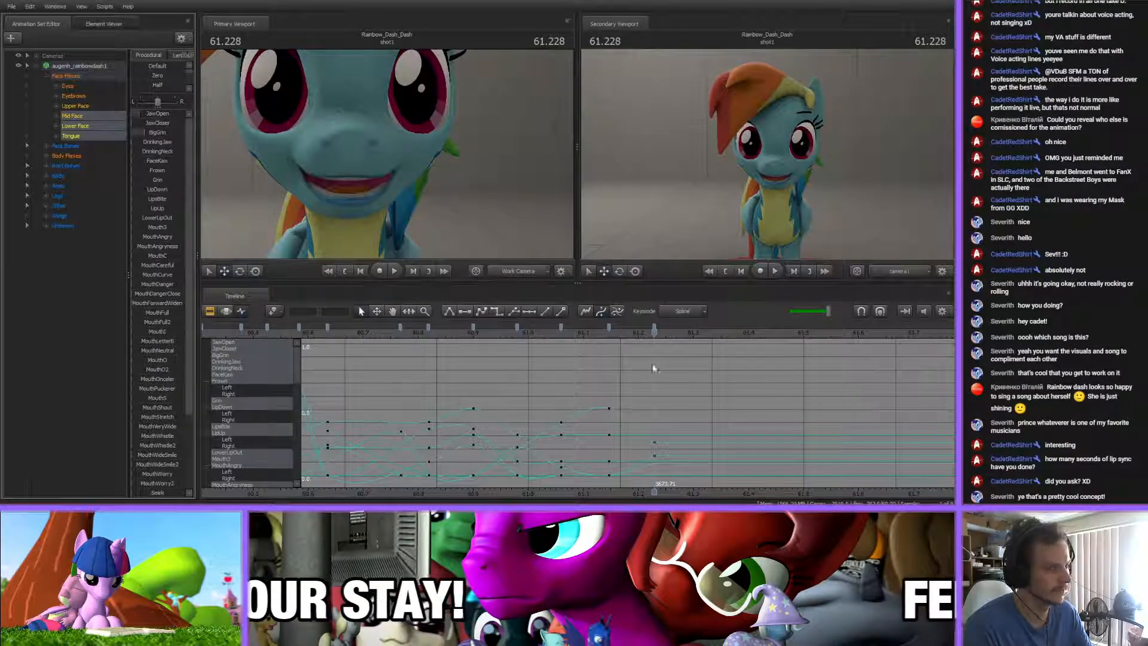
Scrub through the new mouth keys and step back to the grin key at about 61.15 s
middle_click_drag(677, 492, 514, 442)
left_click_drag(494, 335, 599, 342)
key("Up")
key("Up")
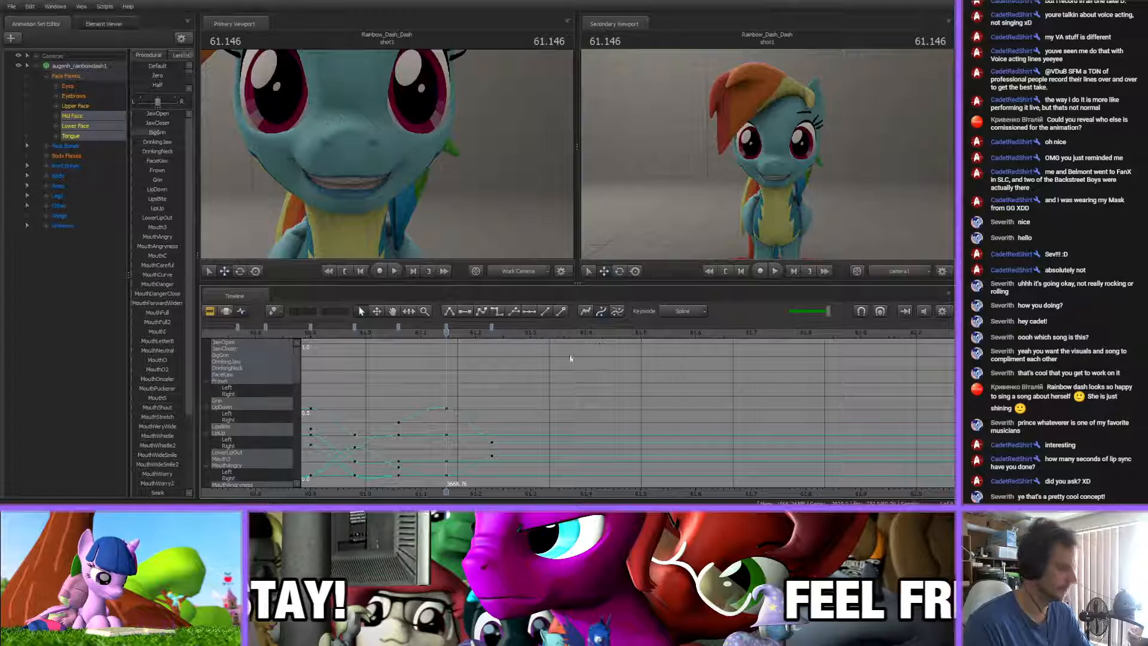
Key a nearly closed mouth at about 61.42 s by removing BigGrin, raising LipsBite and adding slight JawCloser
left_click_drag(451, 336, 596, 351)
left_click_drag(156, 114, 132, 134)
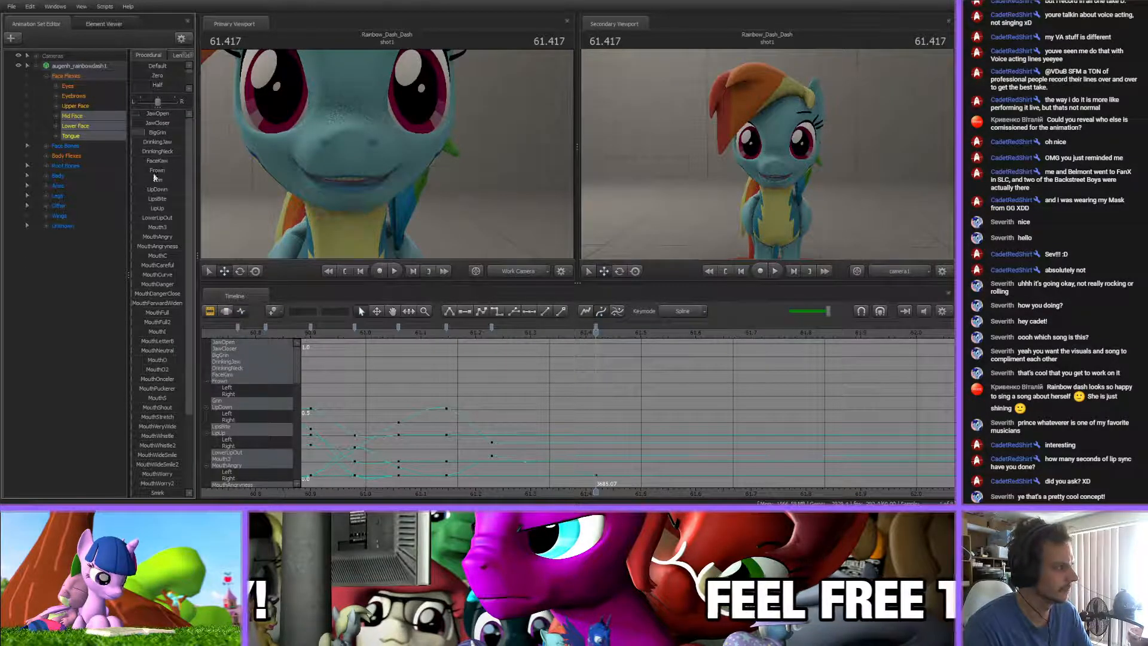
left_click_drag(146, 199, 162, 198)
mouse_move(142, 132)
left_mouse_down()
mouse_move(132, 132)
mouse_move(140, 123)
left_mouse_up()
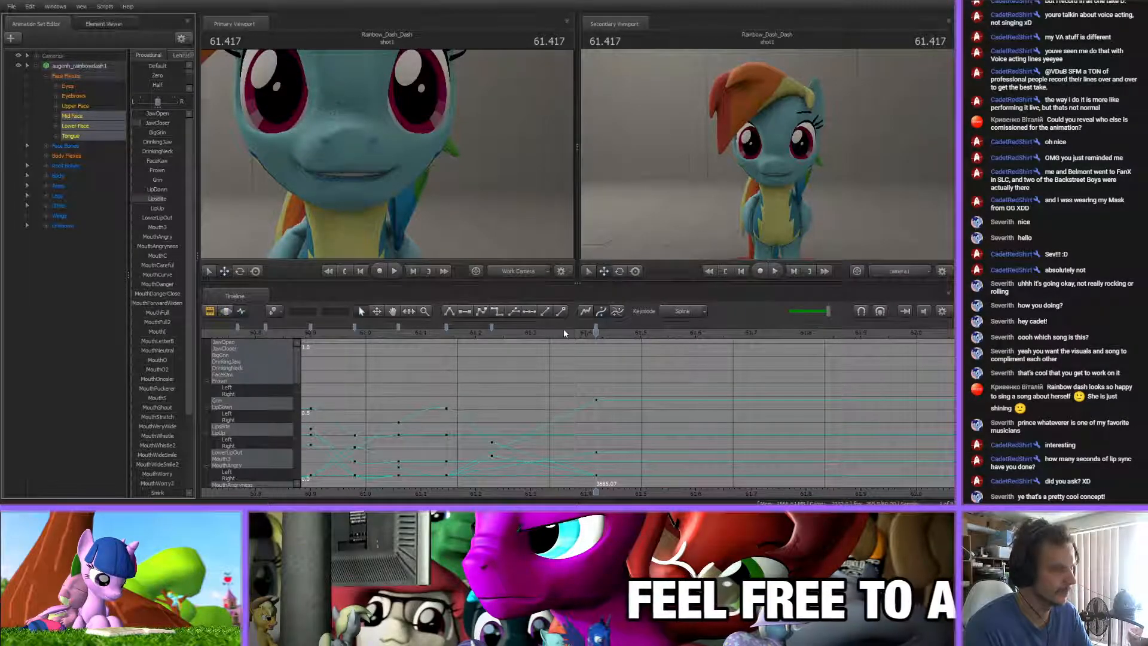
scroll(161, 395, "down", 3)
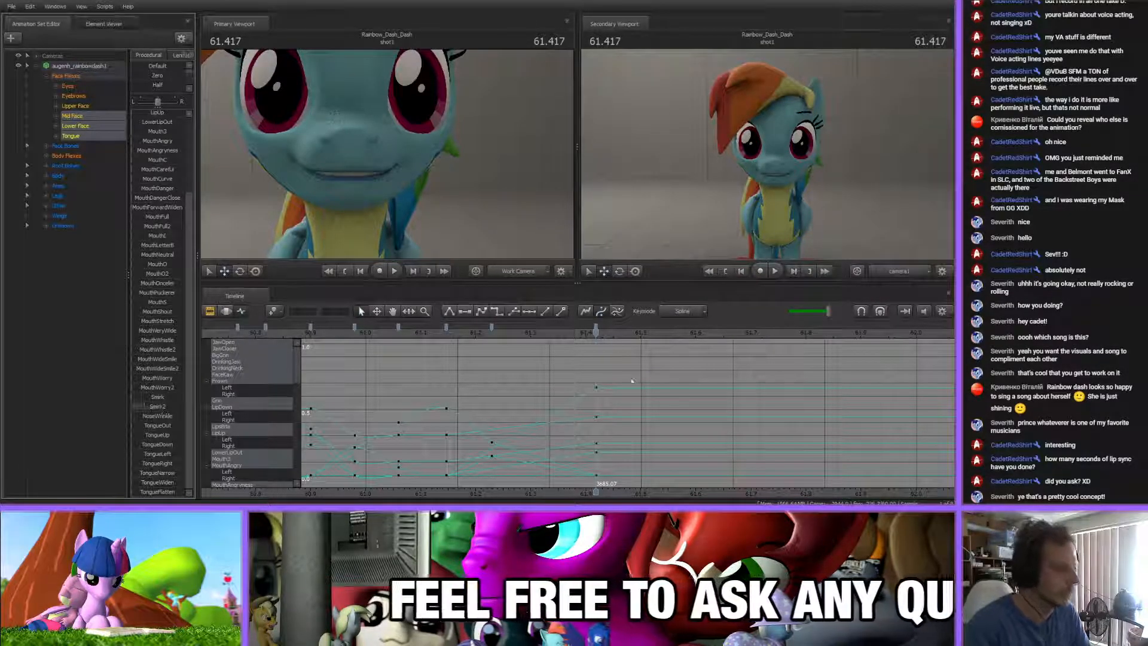
left_click(448, 312)
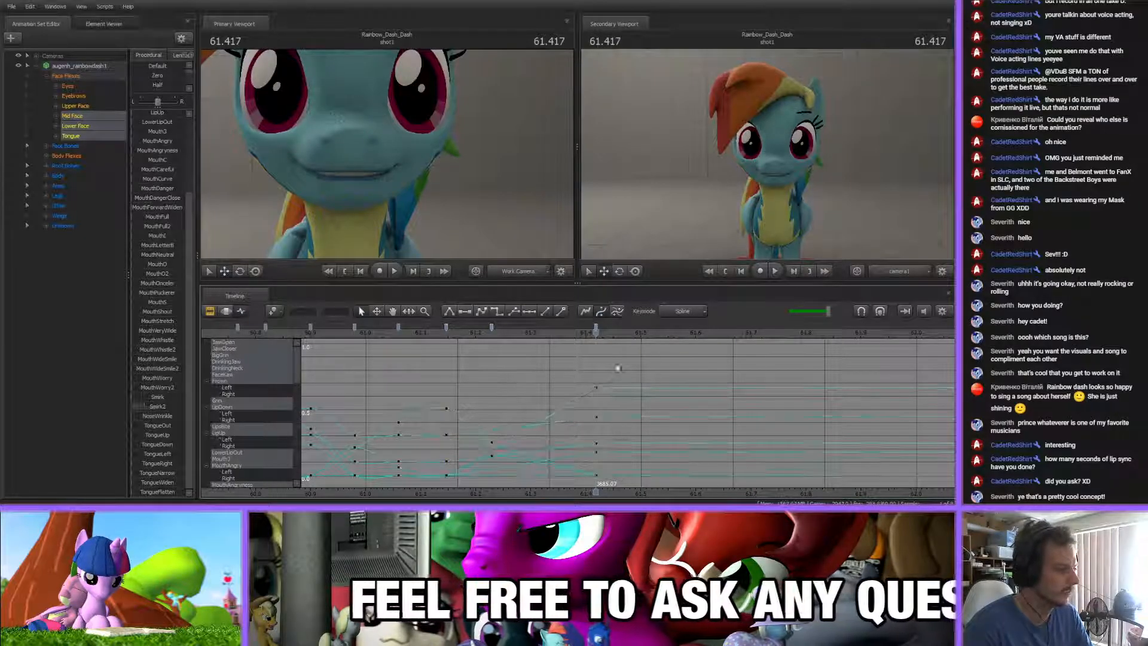
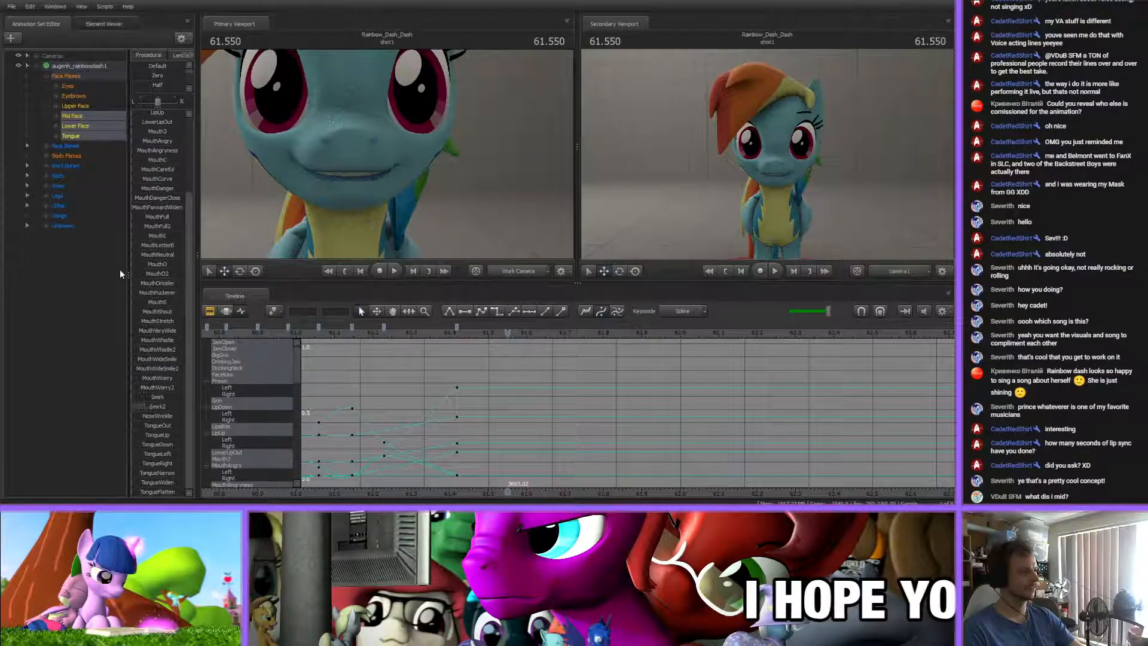
Key a lip-biting mouth at about 61.55 s by raising LipsBite and adding JawCloser
scroll(157, 272, "up", 3)
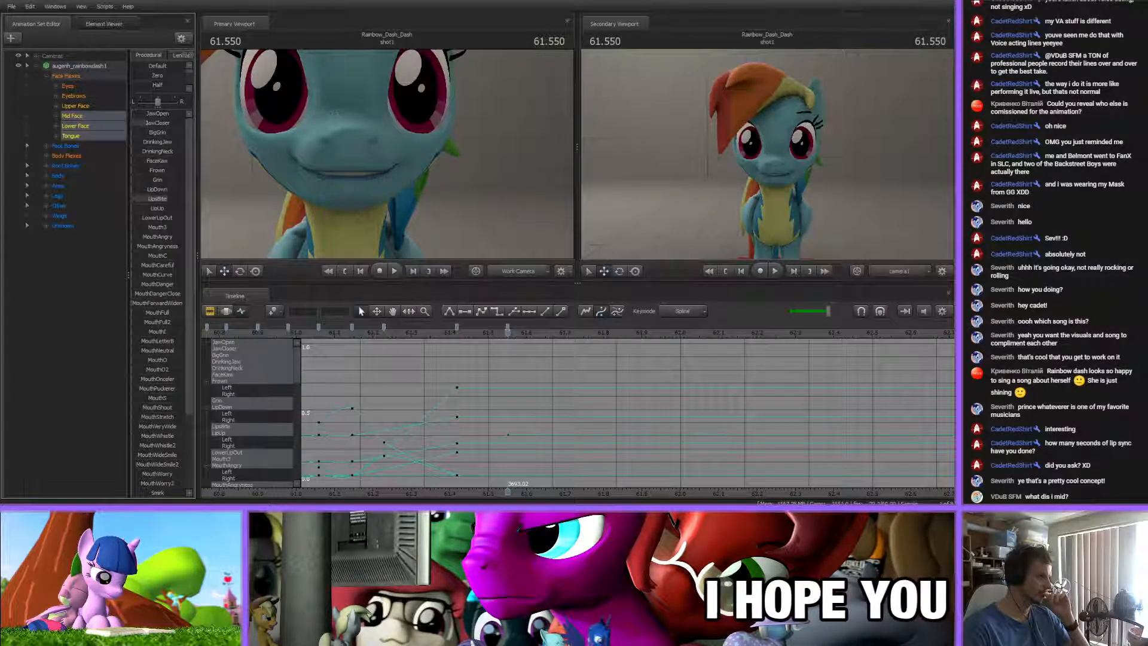
left_click_drag(172, 199, 177, 199)
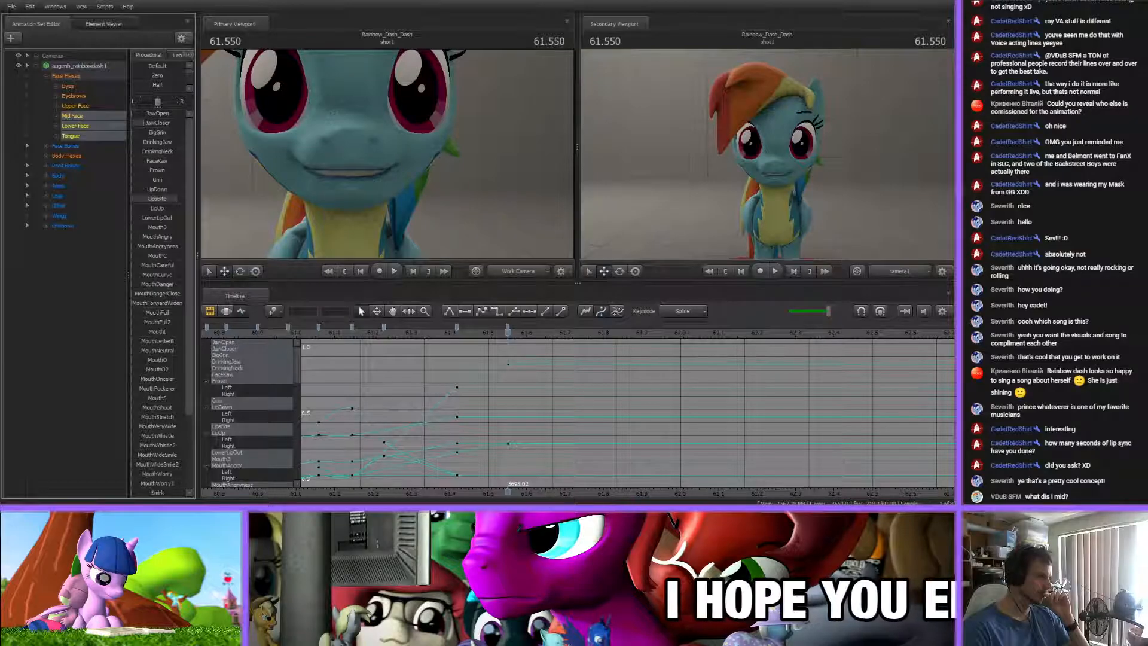
key("m")
Key a toothy grin at about 61.60 s with LipsBite off, slight JawOpen and raised BigGrin
scroll(541, 390, "up", 1)
middle_click_drag(445, 345, 390, 338)
left_click_drag(390, 338, 475, 340)
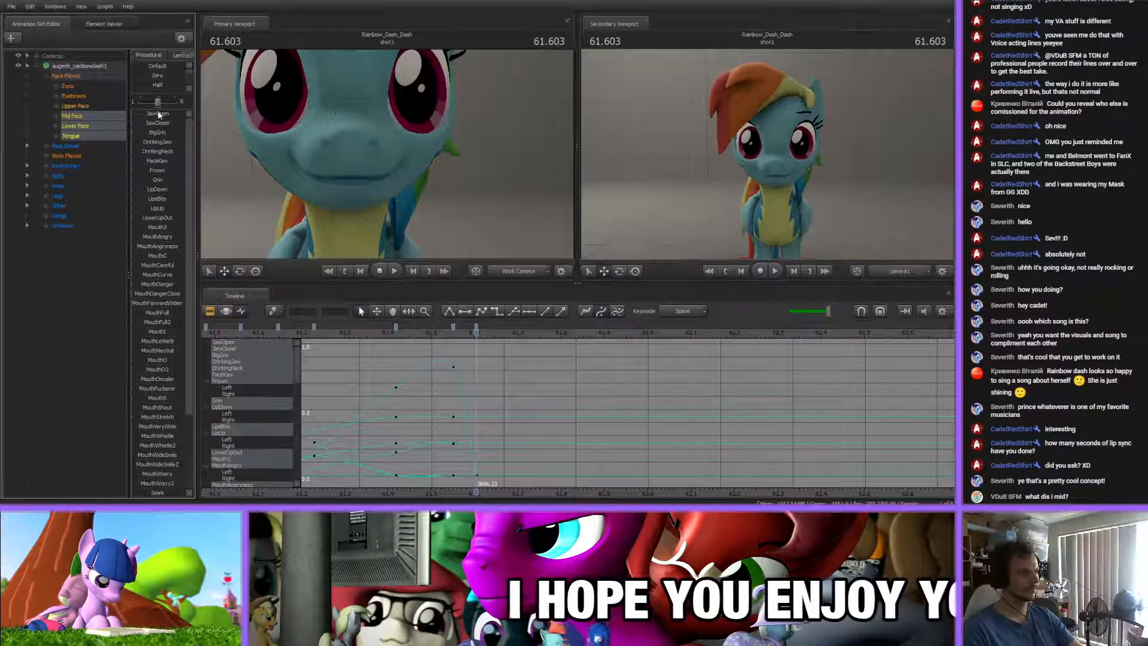
left_click_drag(156, 114, 164, 113)
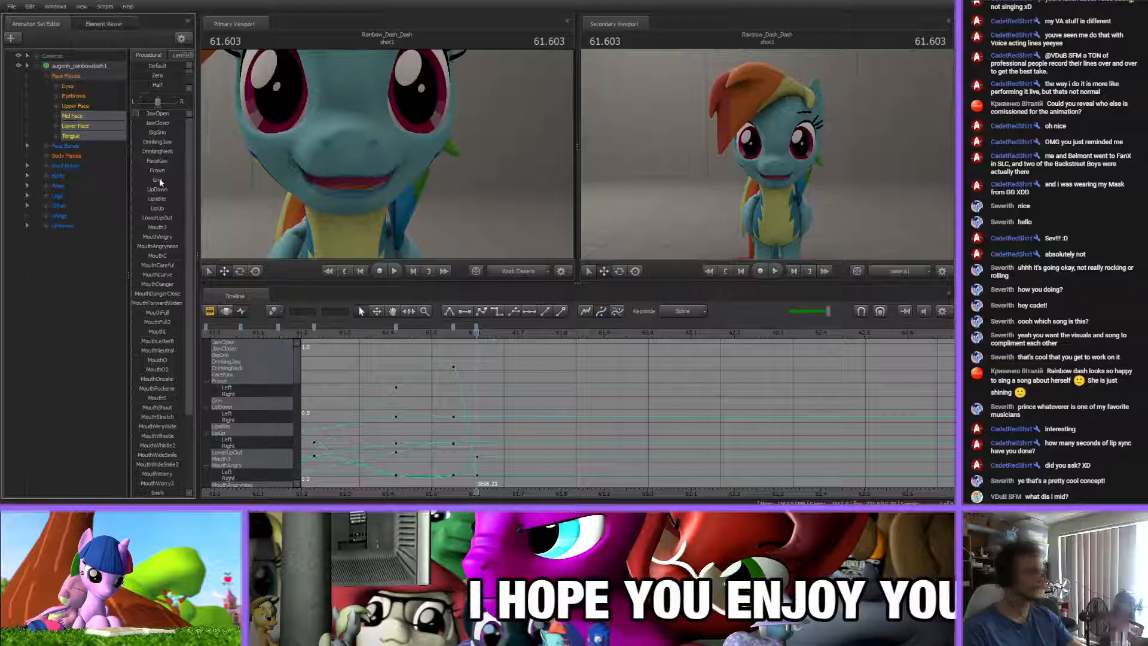
mouse_move(161, 114)
left_mouse_down()
mouse_move(170, 132)
mouse_move(153, 114)
left_mouse_up()
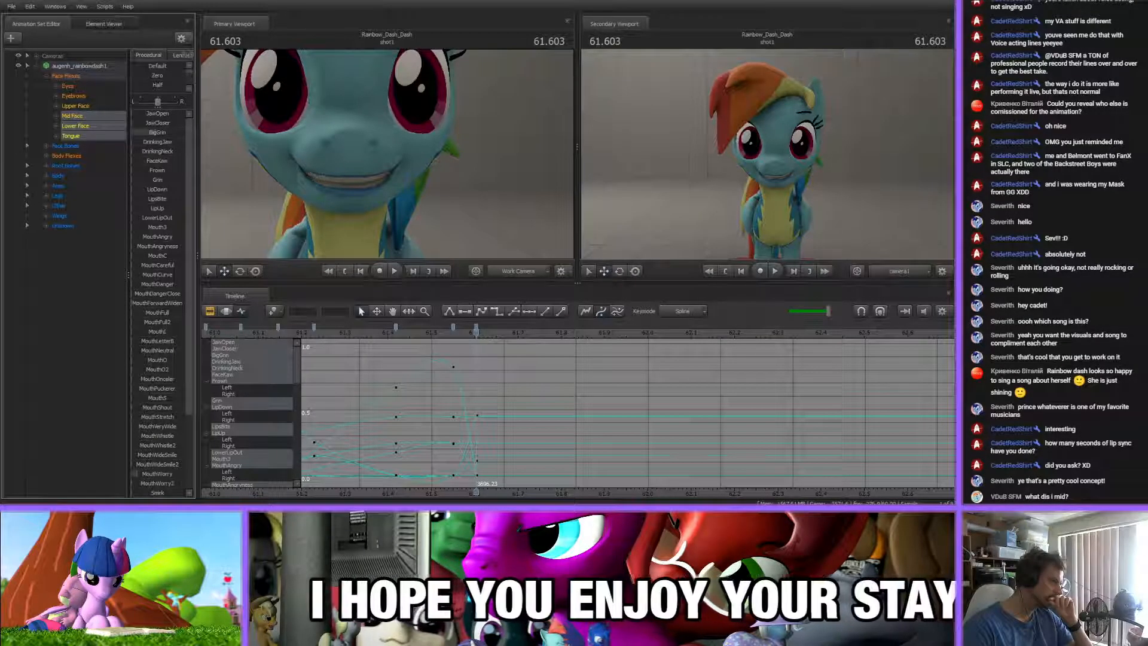
scroll(152, 443, "down", 3)
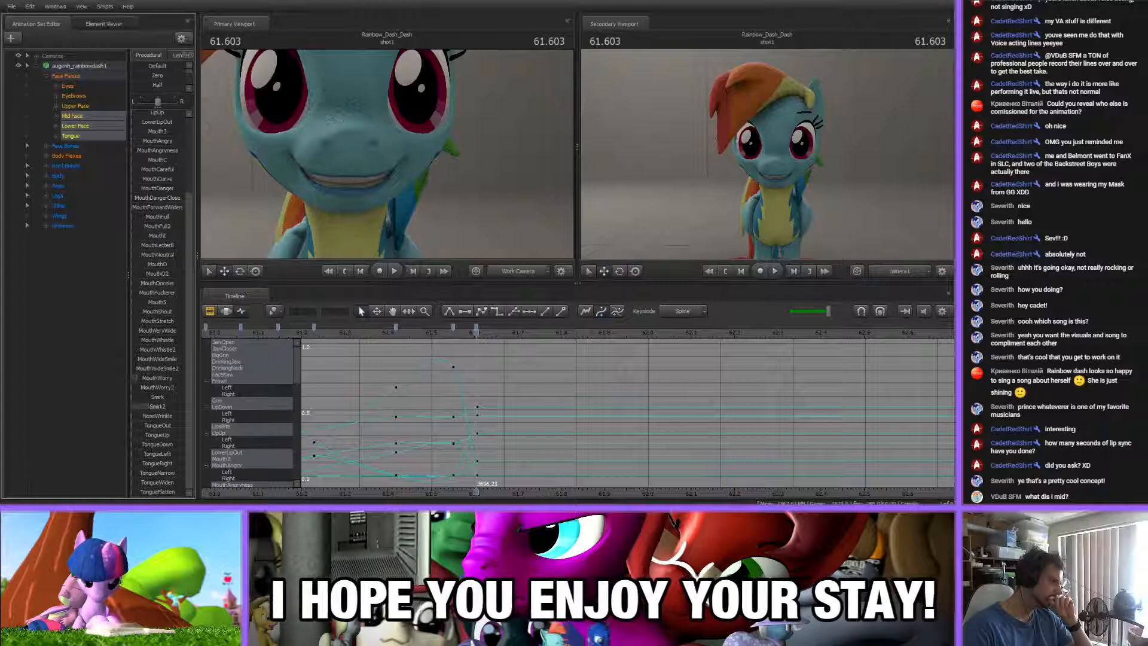
Key a rounded open mouth at about 61.96 s with more JawOpen and MouthO and no BigGrin or MouthWorry
left_click(455, 334)
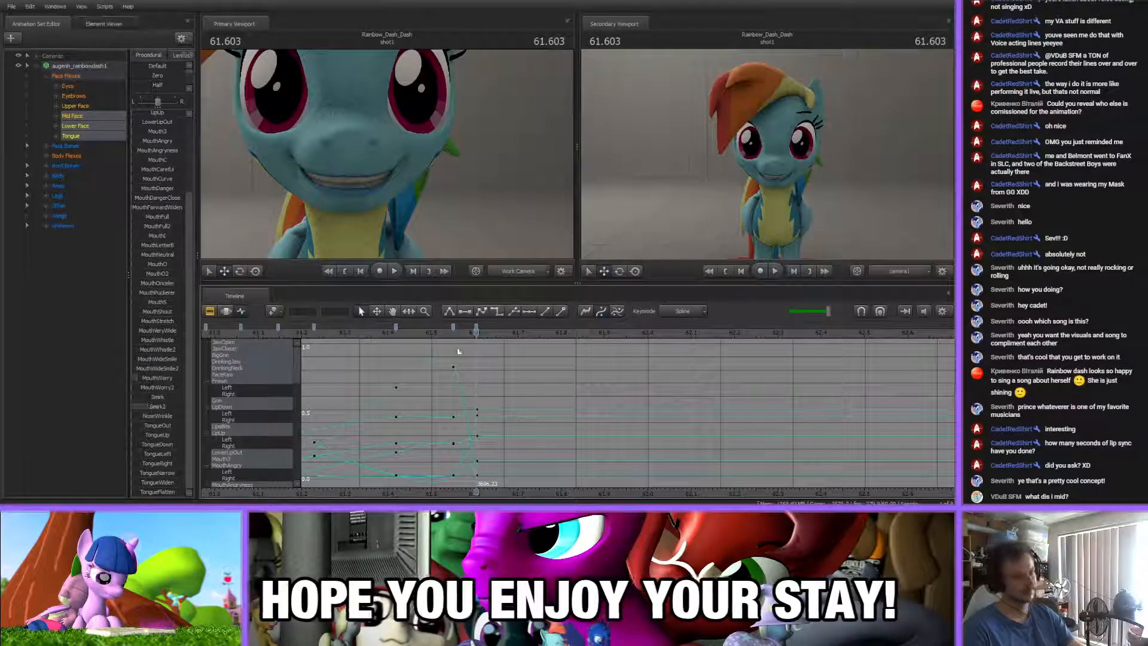
left_click_drag(455, 336, 630, 345)
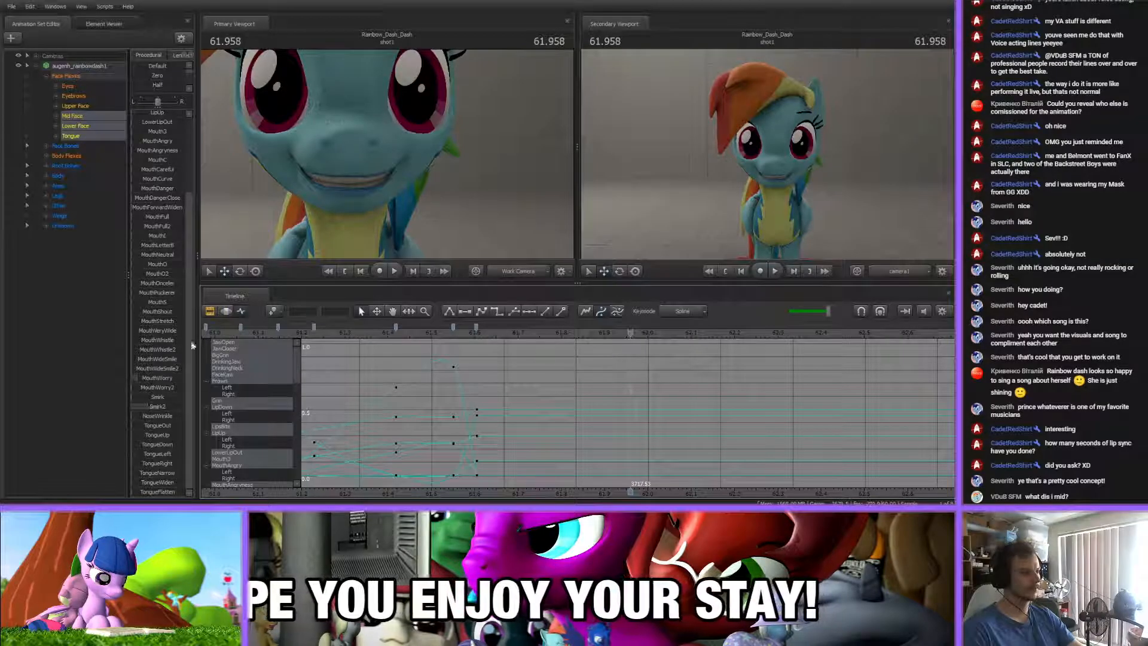
scroll(165, 359, "up", 3)
mouse_move(161, 125)
left_mouse_down()
mouse_move(133, 128)
mouse_move(157, 115)
left_mouse_up()
scroll(159, 381, "down", 3)
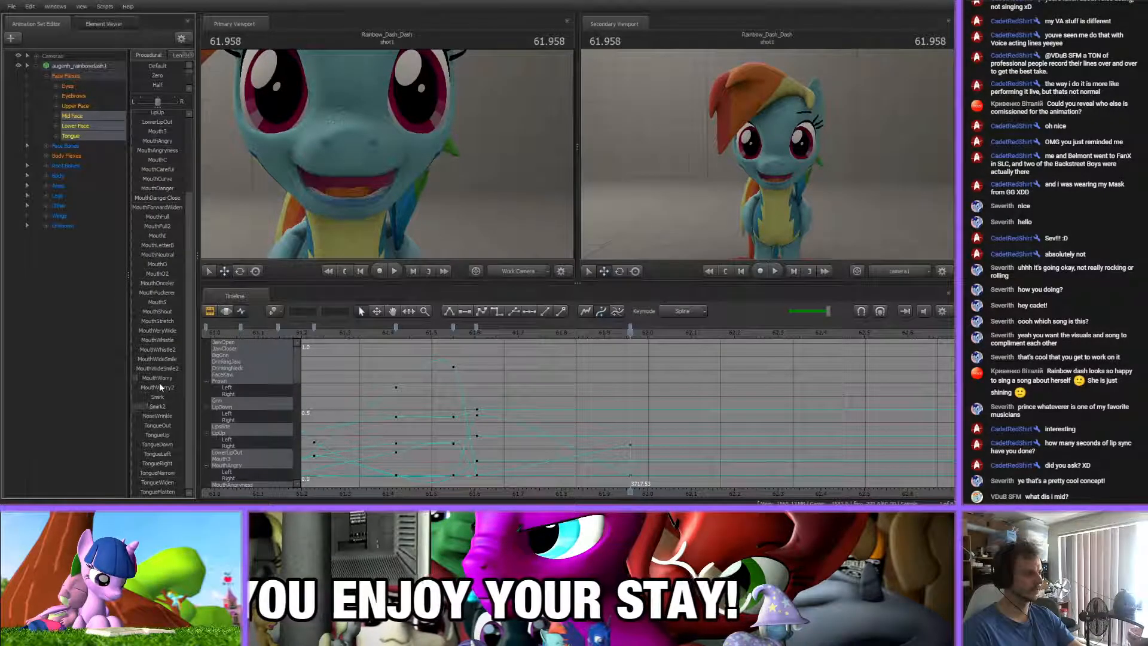
left_click_drag(139, 265, 151, 264)
left_click_drag(160, 382, 133, 380)
left_click_drag(135, 265, 139, 265)
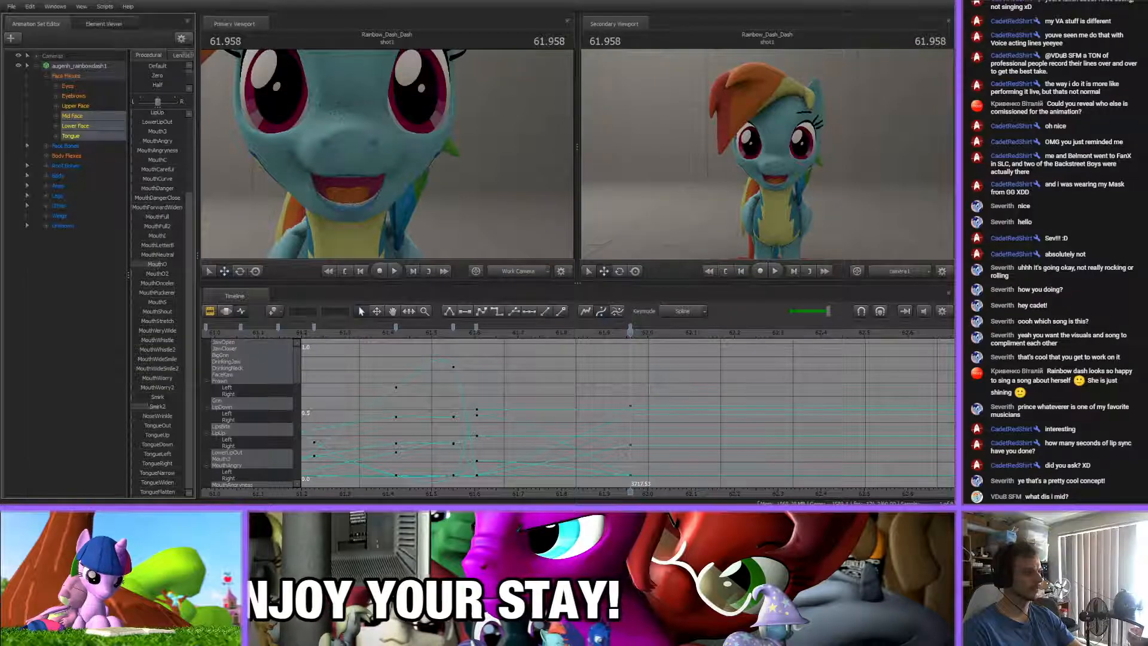
scroll(160, 311, "up", 5)
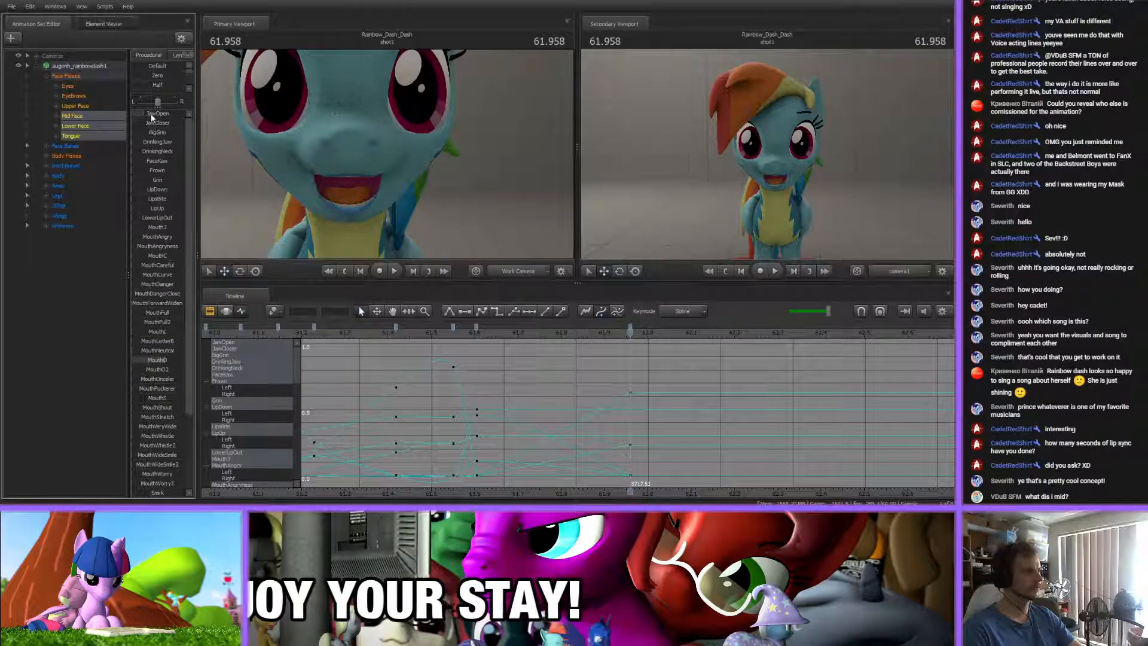
left_click_drag(150, 115, 153, 115)
scroll(167, 354, "down", 5)
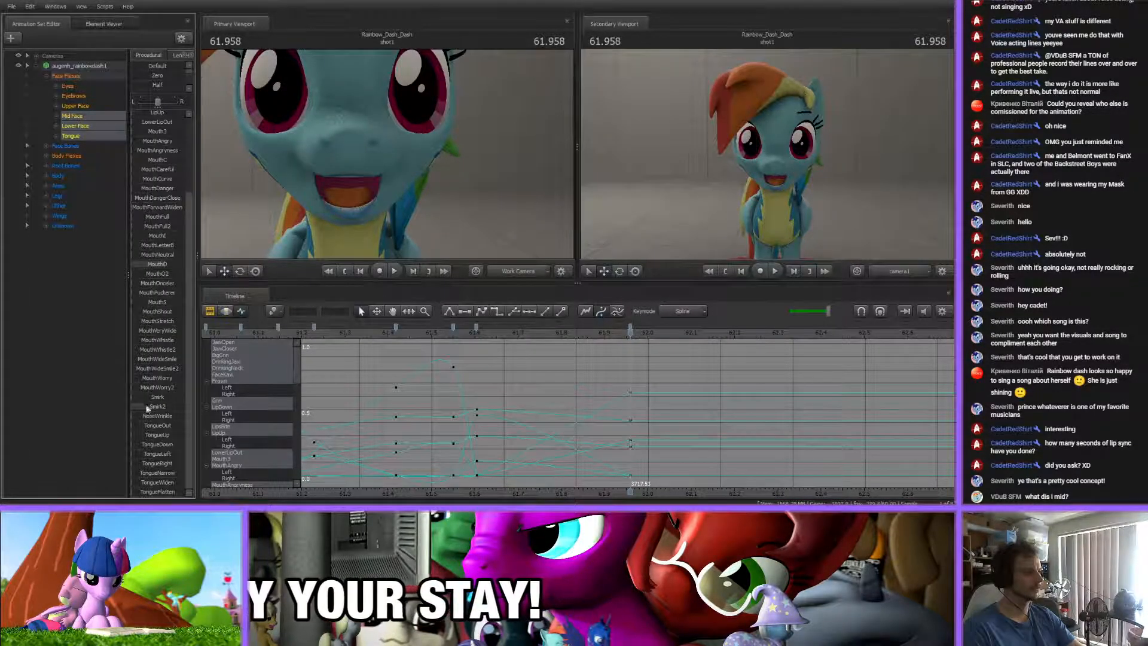
Add an in-between mouth key at about 61.80 s, and narrow the 61.96 s pose with more MouthO and less JawOpen
left_click(442, 335)
left_click_drag(442, 336, 630, 336)
key("m")
left_click_drag(166, 267, 172, 266)
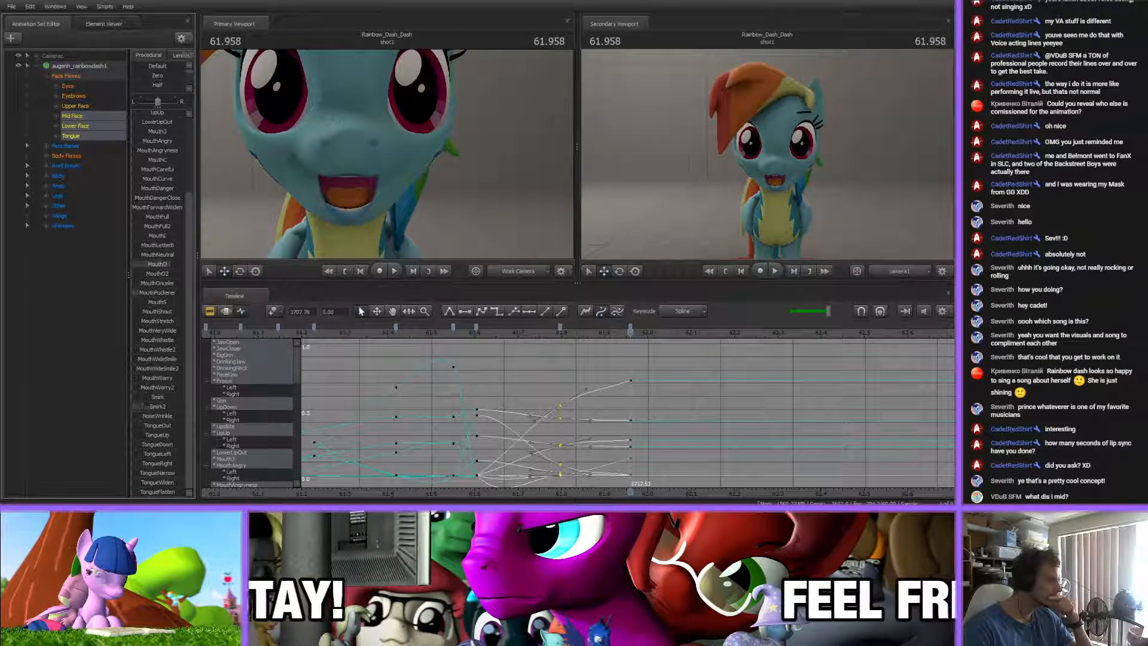
scroll(160, 323, "up", 3)
left_click_drag(163, 115, 151, 115)
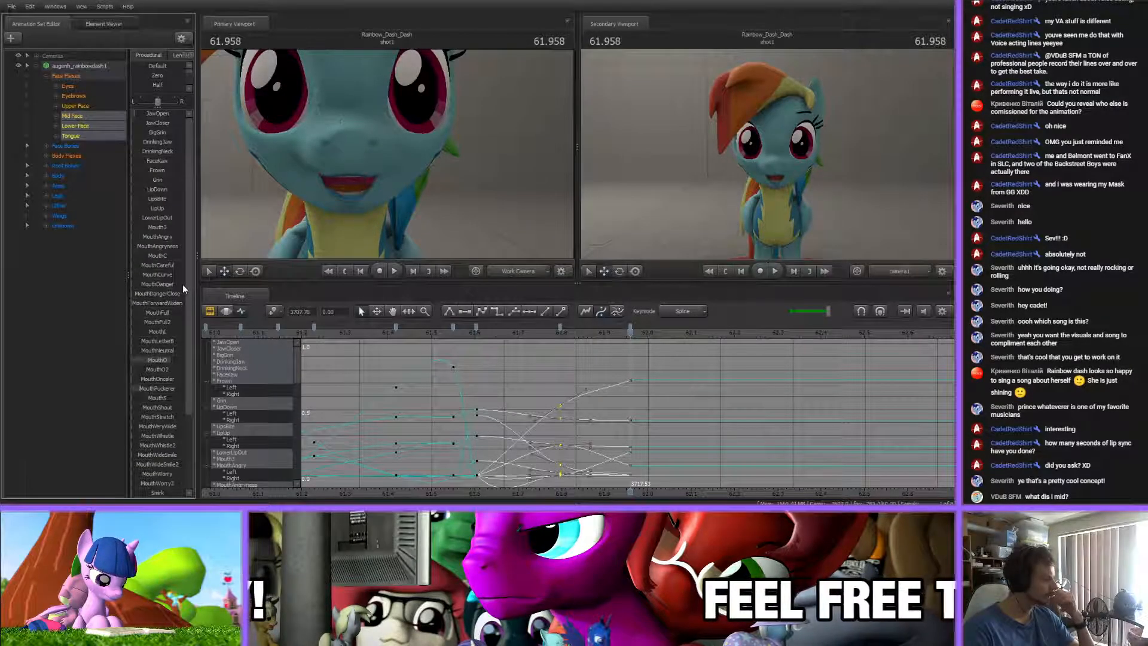
left_click_drag(152, 115, 148, 115)
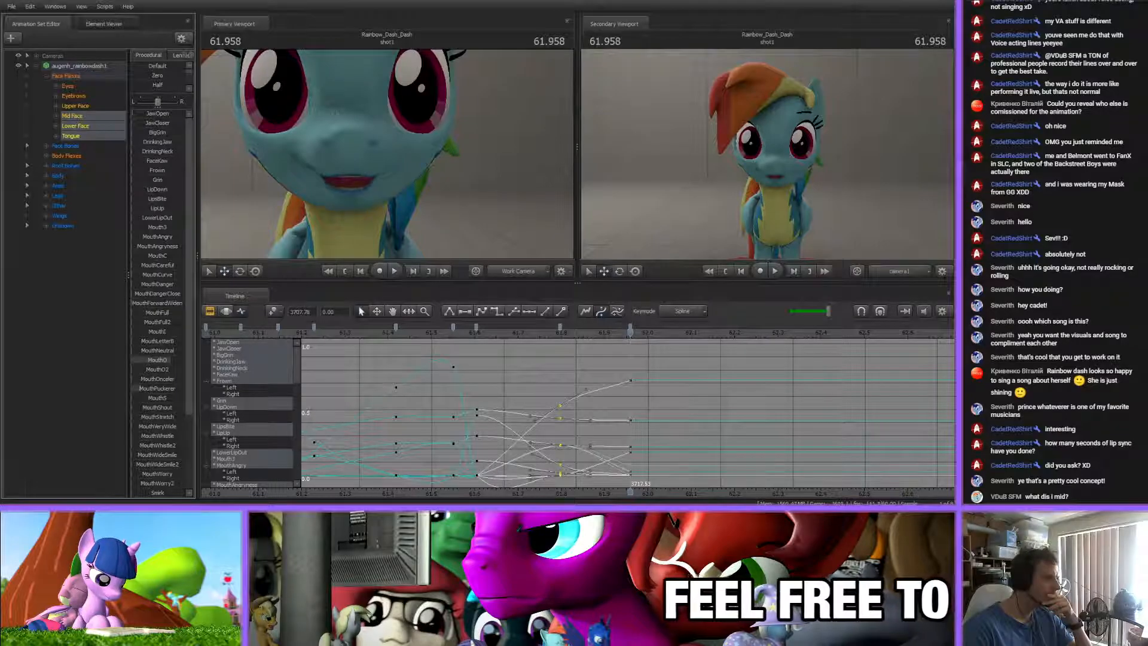
Scrub and play the new mouth poses between about 61.4 and 61.96 s
left_click(492, 356)
left_click_drag(469, 334, 667, 344)
key("space")
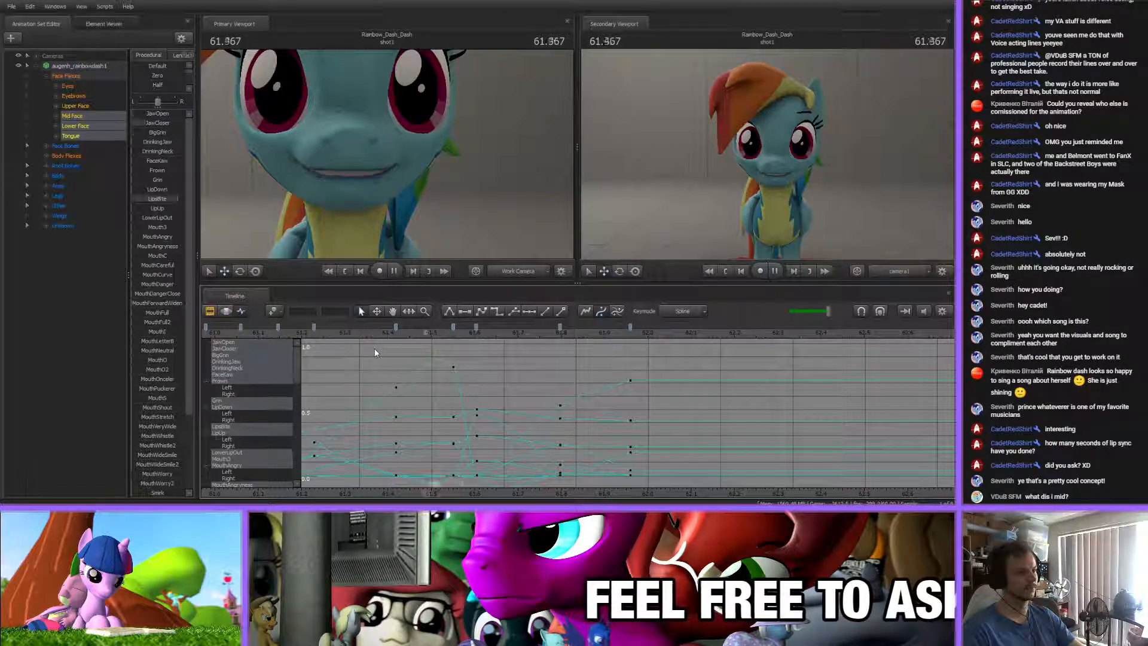
left_click(344, 335)
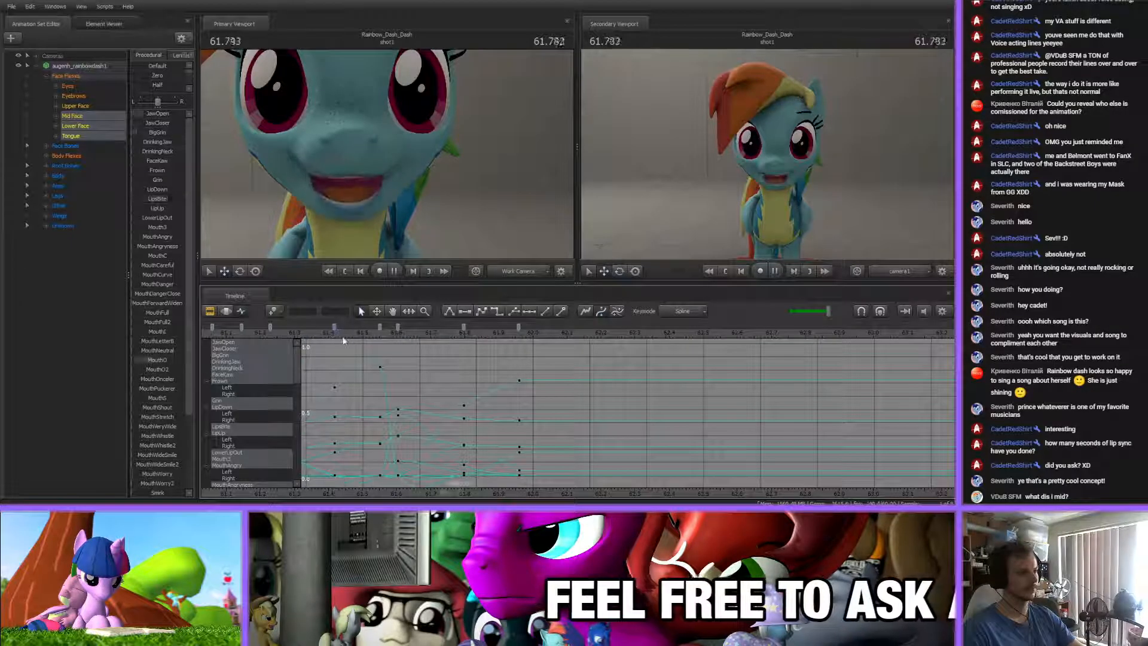
Shift the 61.80 s mouth key to about 61.75 s and add another in-between key at about 61.86 s
mouse_move(346, 335)
left_mouse_down()
mouse_move(494, 335)
mouse_move(450, 329)
left_mouse_up()
mouse_move(439, 334)
left_mouse_down()
mouse_move(396, 334)
mouse_move(543, 337)
mouse_move(526, 338)
left_mouse_up()
key("m")
key("space")
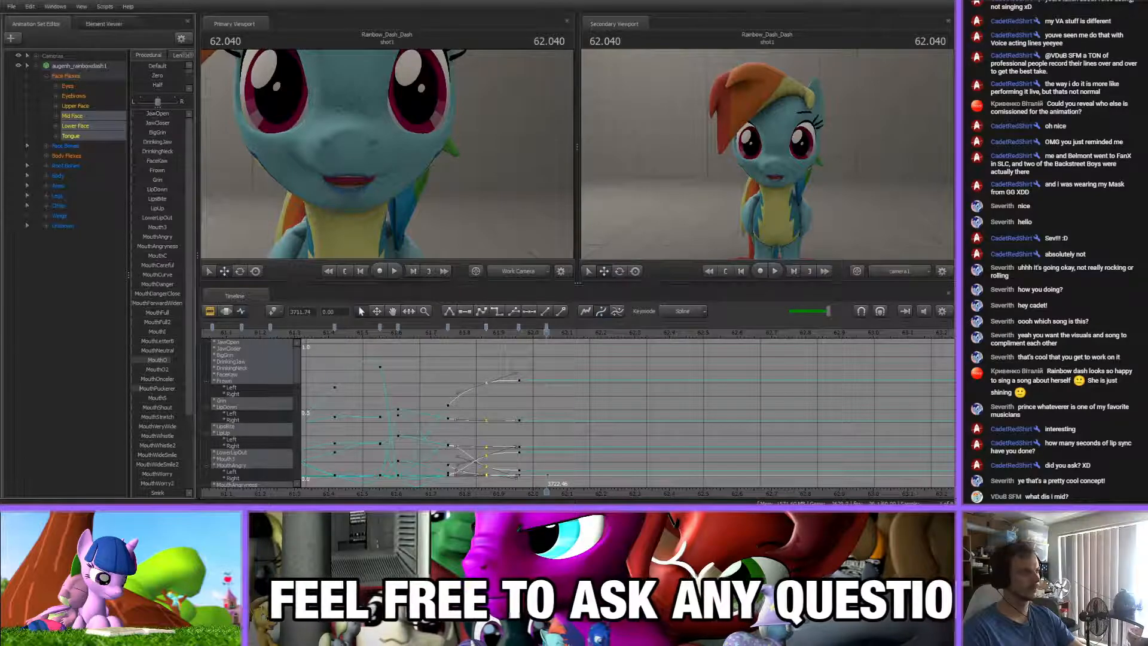
Key a nearly closed mouth at about 62.04 s with slight BigGrin and raised JawCloser
left_click_drag(148, 131, 178, 121)
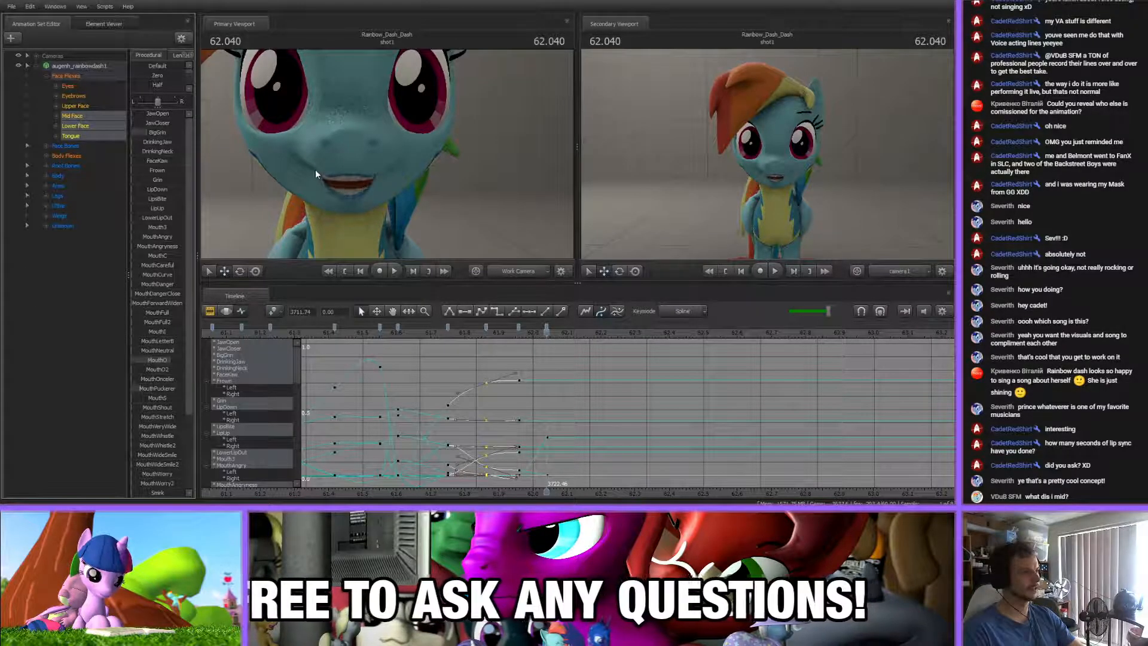
left_click_drag(169, 134, 156, 124)
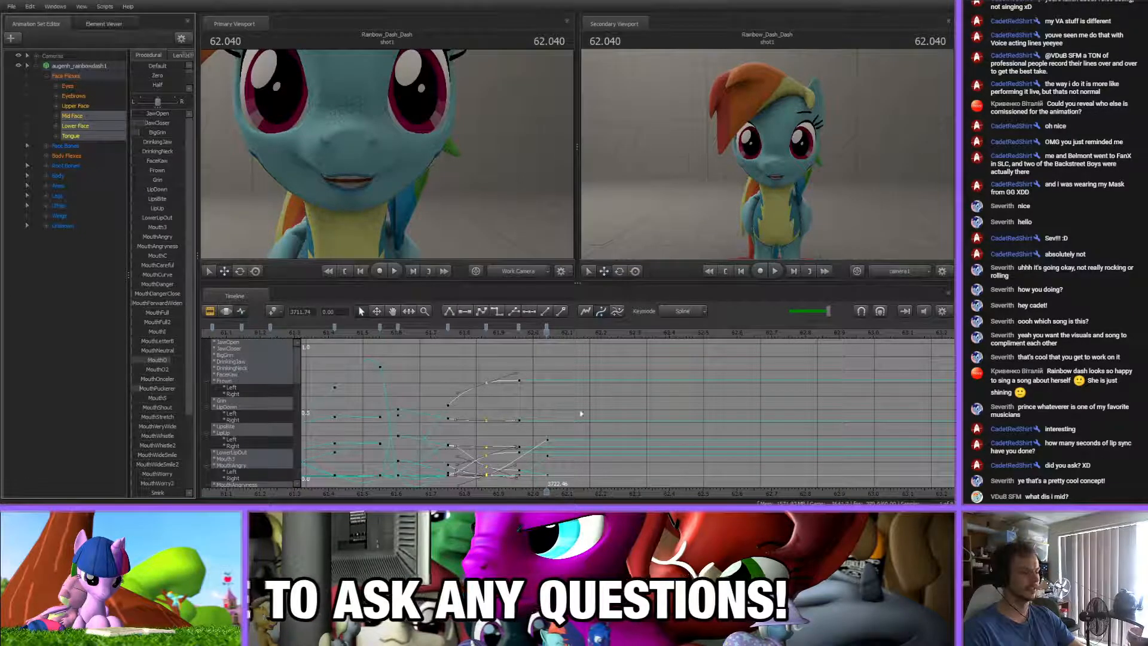
left_click_drag(585, 495, 641, 495)
left_click_drag(152, 132, 141, 132)
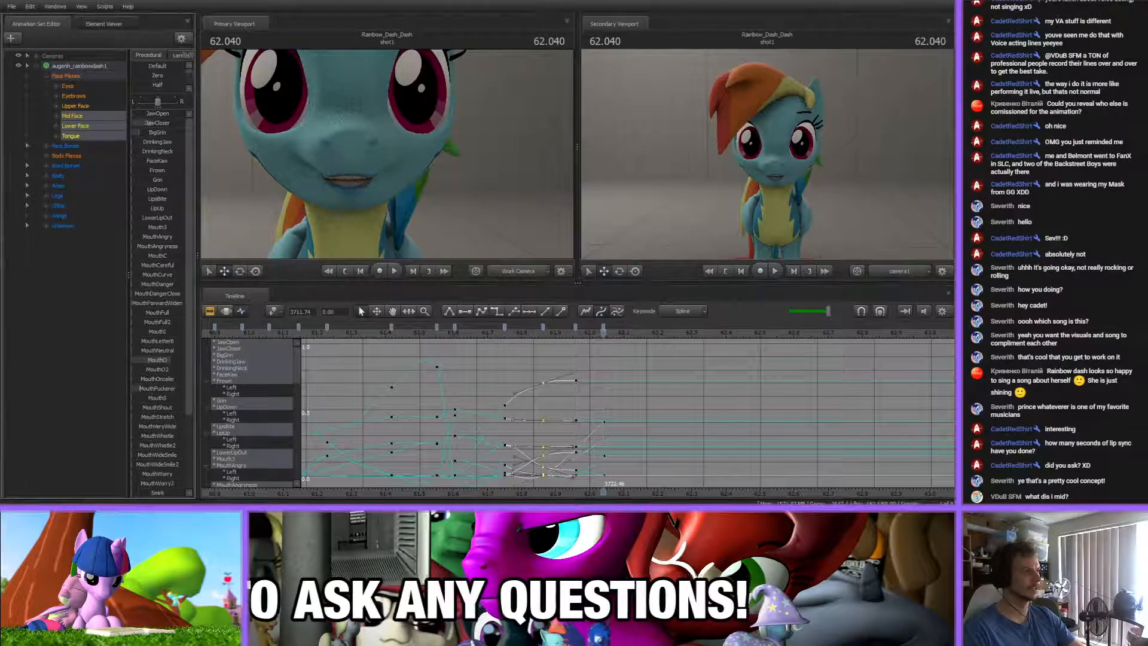
left_click(607, 363)
scroll(607, 364, "up", 2)
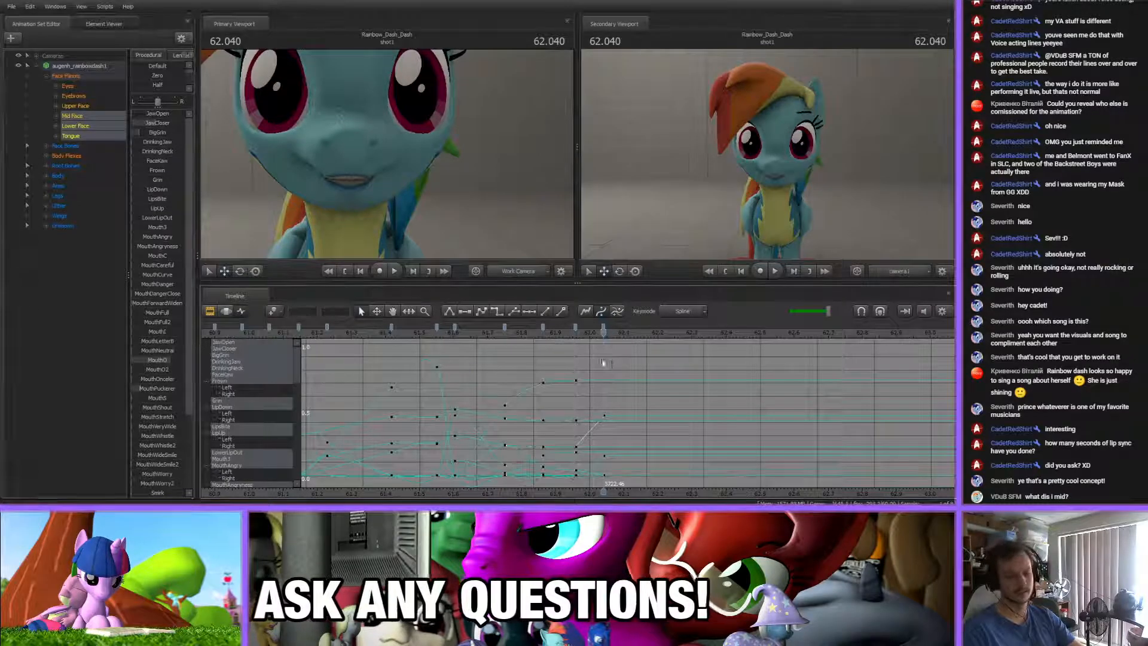
left_click_drag(583, 494, 655, 484)
key("Up")
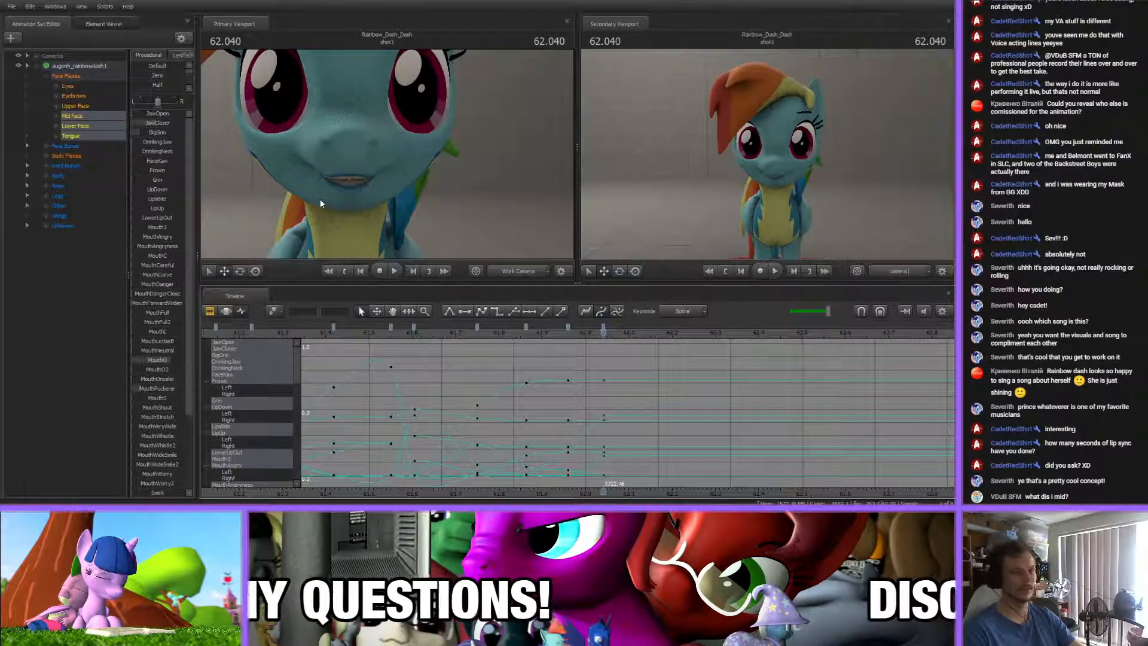
Key a wide open mouth at about 62.14 s with more JawOpen and less MouthO
middle_click_drag(600, 419, 536, 355)
mouse_move(492, 336)
left_mouse_down()
mouse_move(480, 337)
mouse_move(544, 342)
mouse_move(503, 344)
mouse_move(533, 347)
mouse_move(536, 329)
mouse_move(580, 342)
left_mouse_up()
left_click(566, 356)
mouse_move(136, 114)
left_mouse_down()
mouse_move(150, 114)
mouse_move(144, 130)
left_mouse_up()
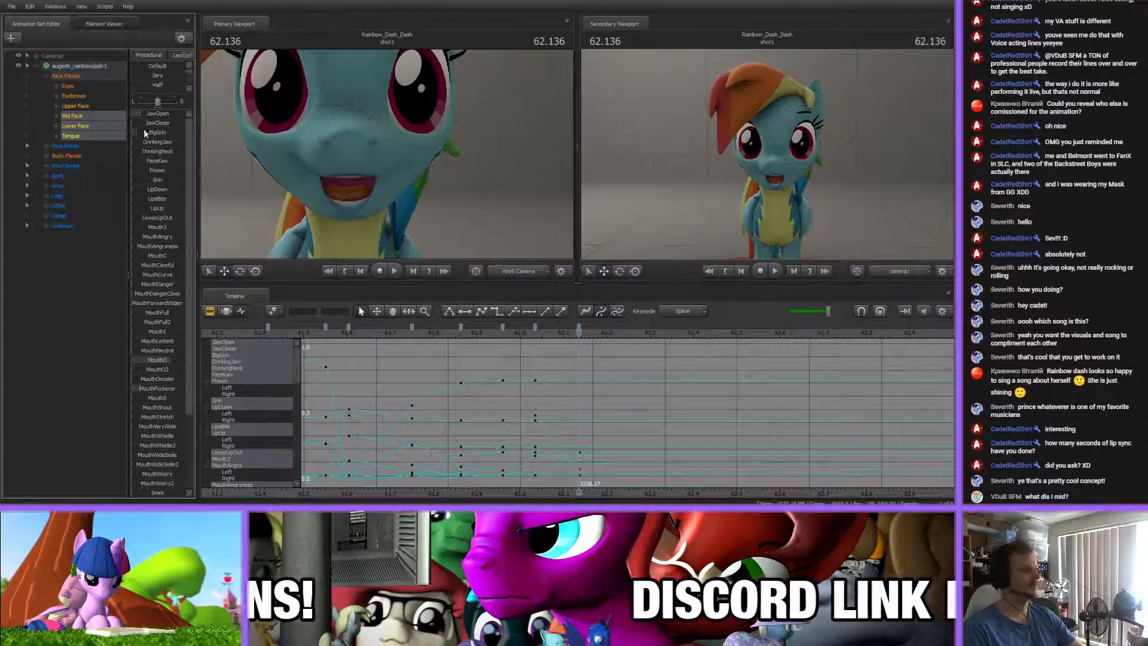
left_click_drag(176, 362, 162, 362)
left_click_drag(161, 116, 168, 123)
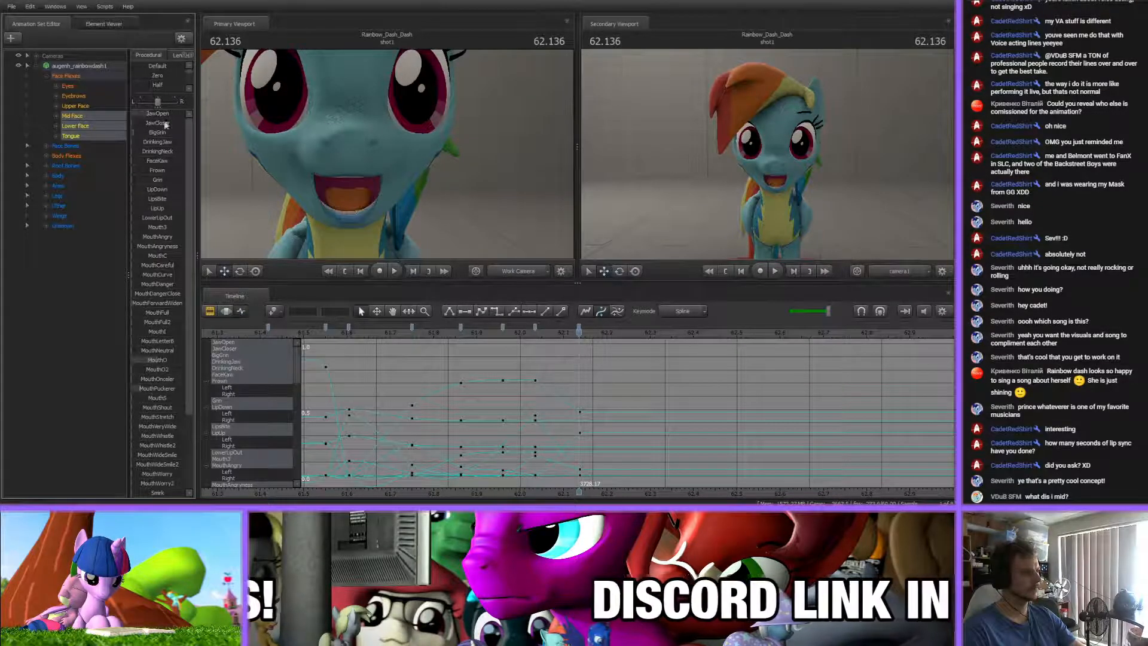
Key a smaller smiling mouth at about 62.48 s by lowering JawOpen and adding slight BigGrin
left_click_drag(578, 332, 727, 359)
mouse_move(172, 114)
left_mouse_down()
mouse_move(139, 114)
mouse_move(142, 133)
left_mouse_up()
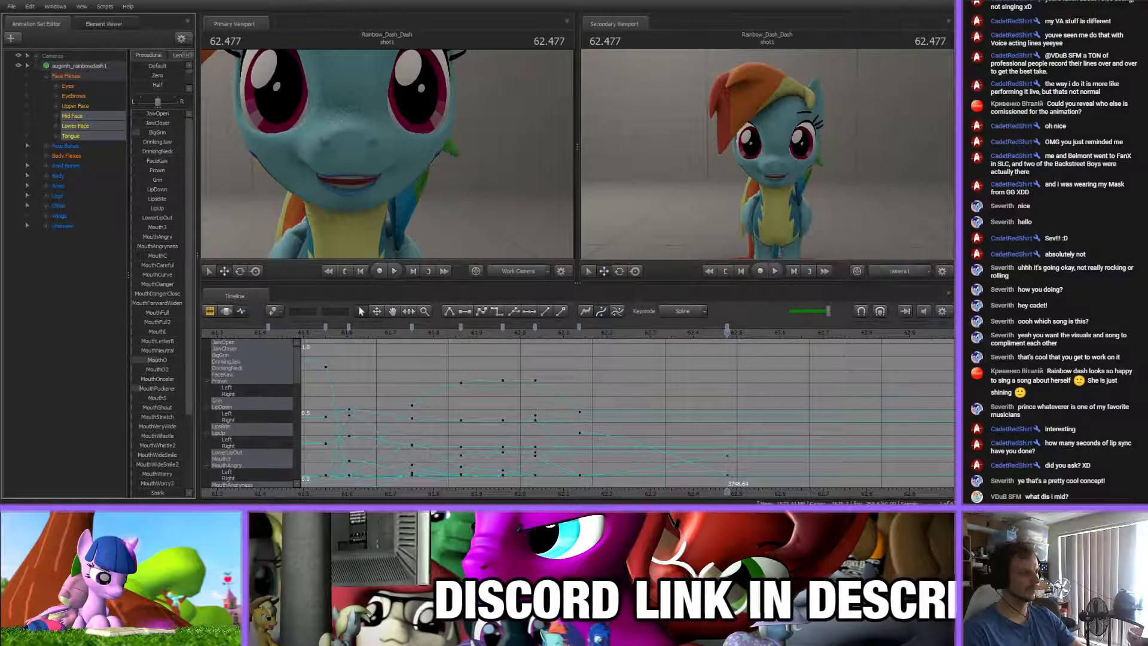
scroll(150, 419, "down", 3)
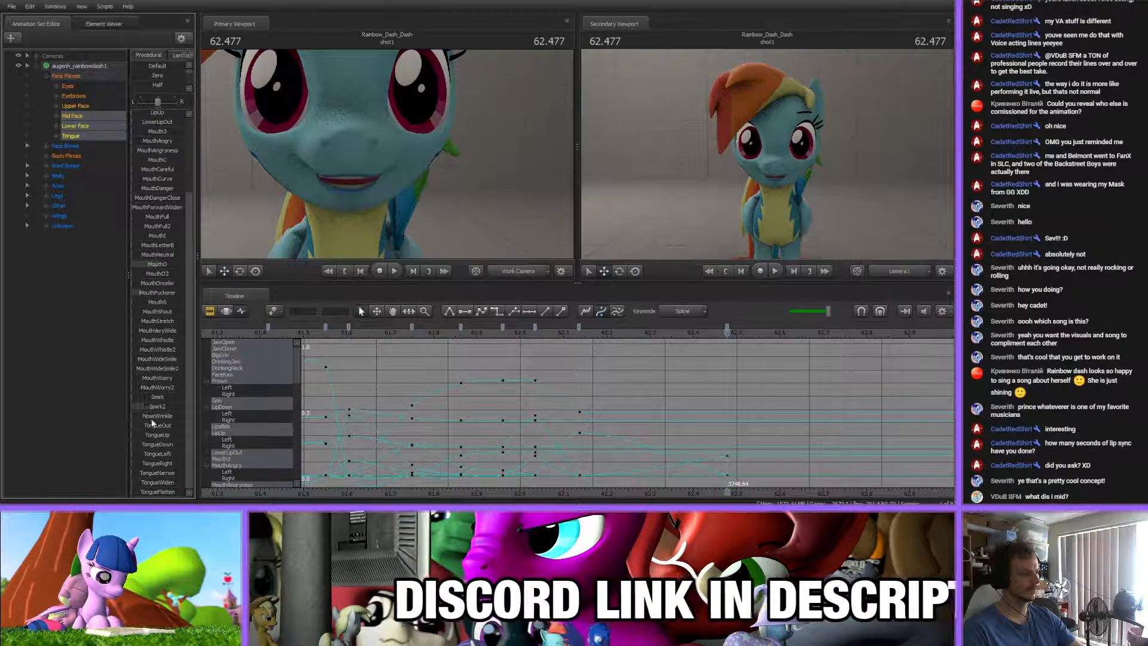
key("space")
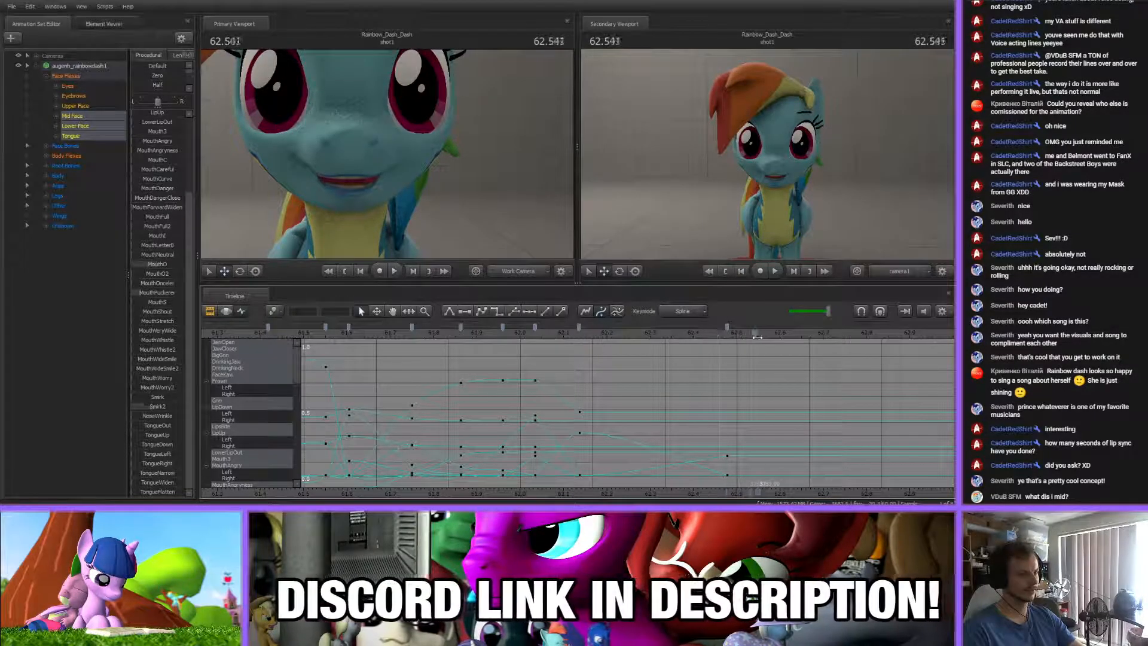
Key a rounder, slightly more open mouth at about 62.58 s by raising MouthO
mouse_move(781, 345)
left_mouse_down()
mouse_move(733, 340)
mouse_move(772, 345)
left_mouse_up()
key("Up")
key("m")
scroll(147, 116, "up", 4)
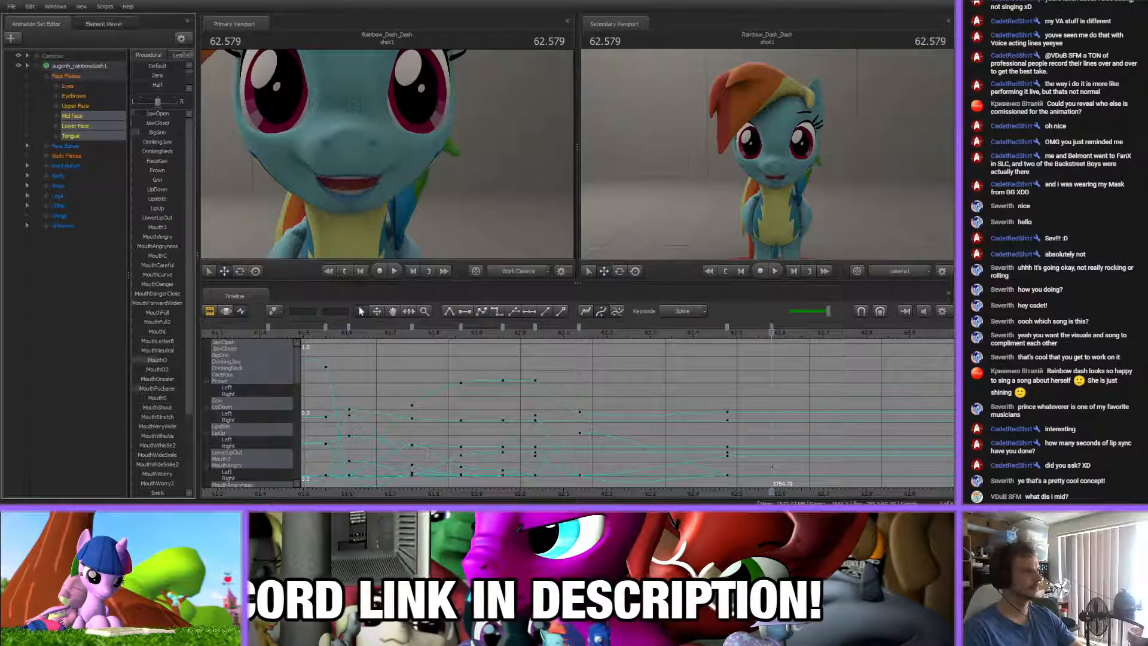
scroll(137, 325, "down", 3)
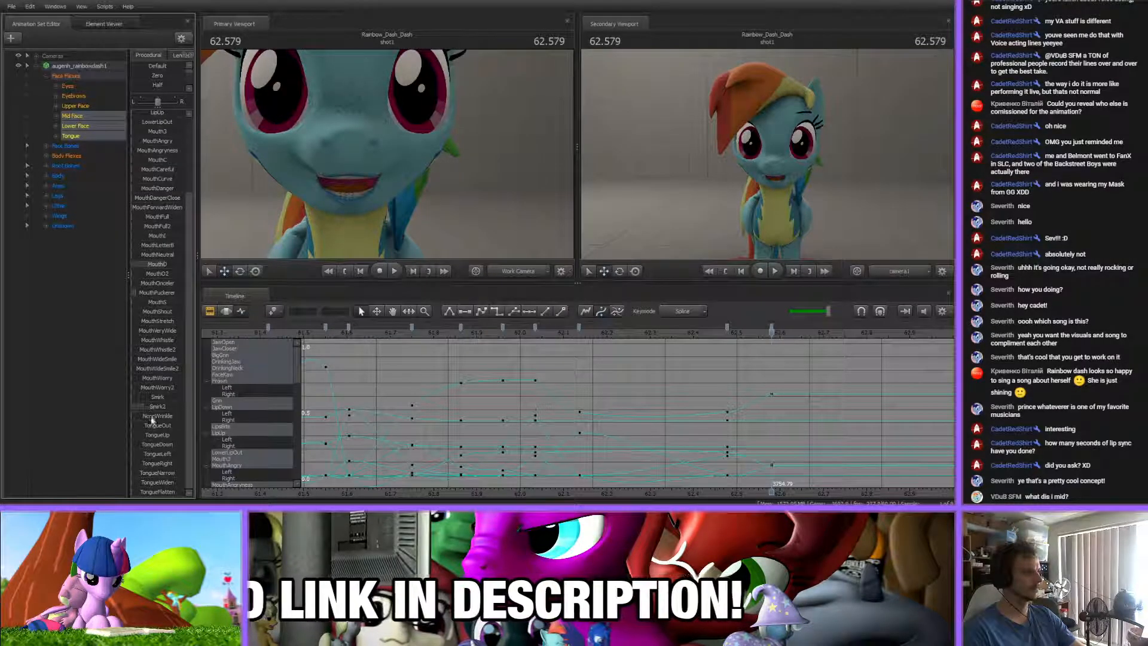
scroll(135, 155, "up", 3)
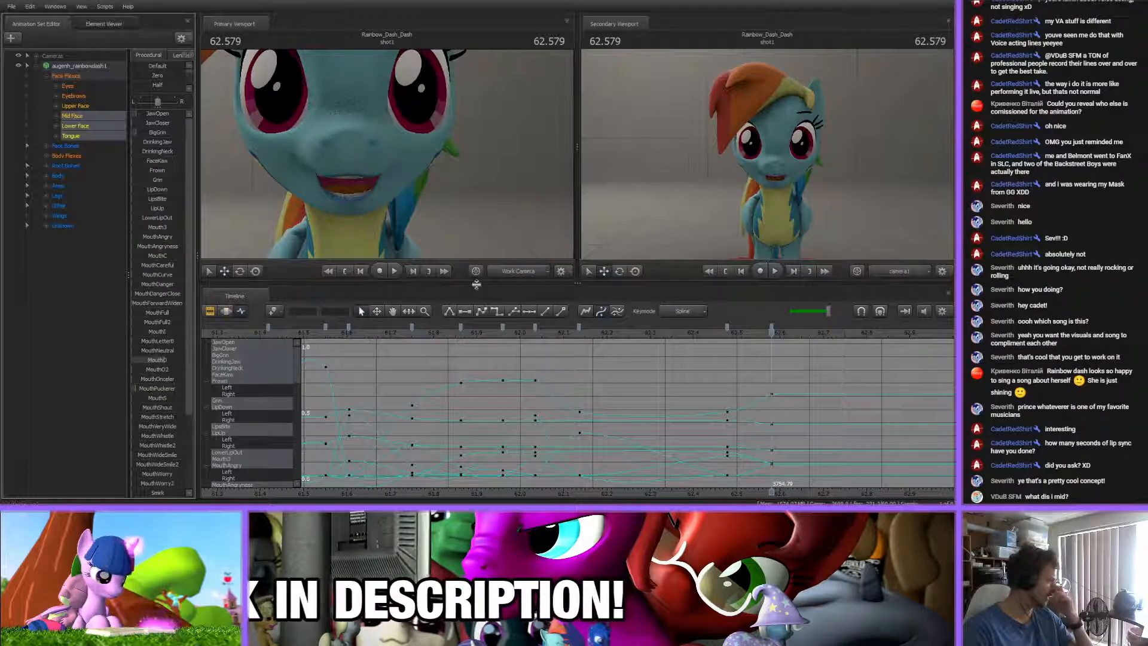
Key a nearly closed mouth at about 62.69 s with more BigGrin, raised JawCloser and adjusted MouthO
middle_click_drag(604, 336, 478, 337)
left_click_drag(363, 332, 692, 332)
left_click_drag(164, 360, 160, 361)
left_click_drag(134, 131, 151, 123)
left_click_drag(158, 360, 168, 360)
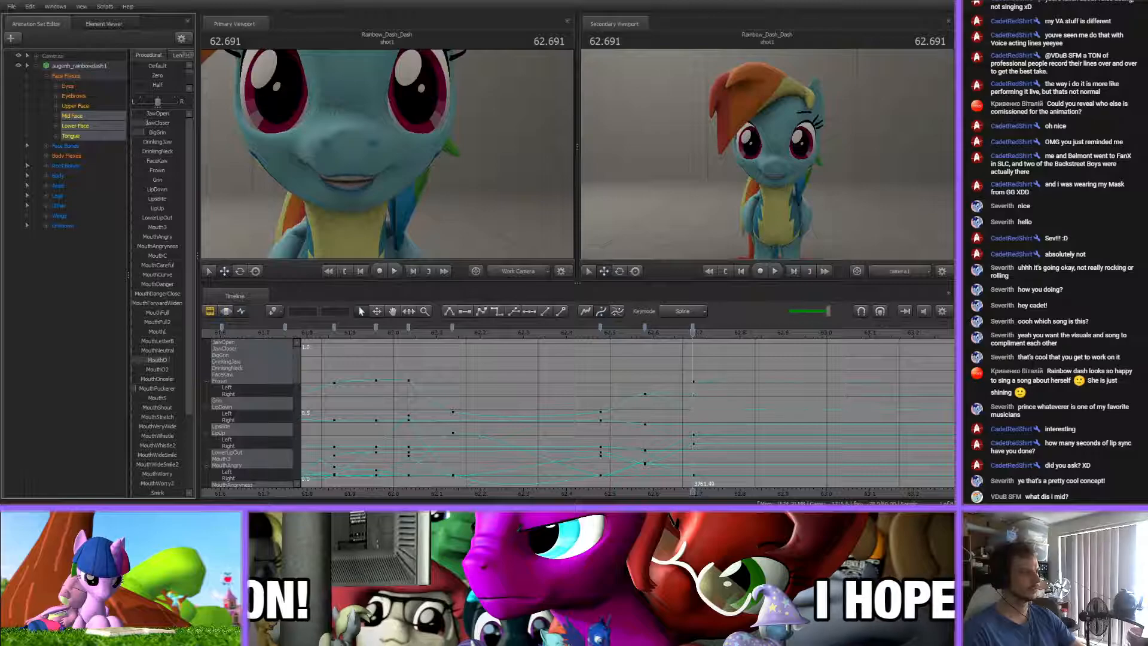
Play the song beyond the last mouth key and stop at about 65.99 s
scroll(686, 399, "down", 5)
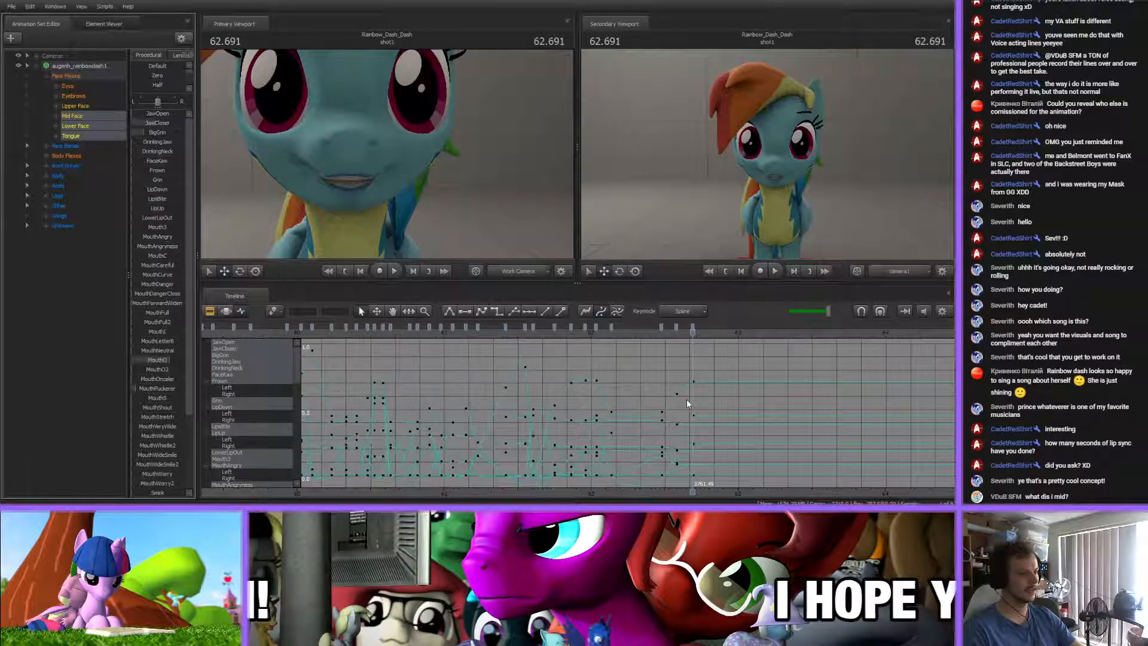
key("space")
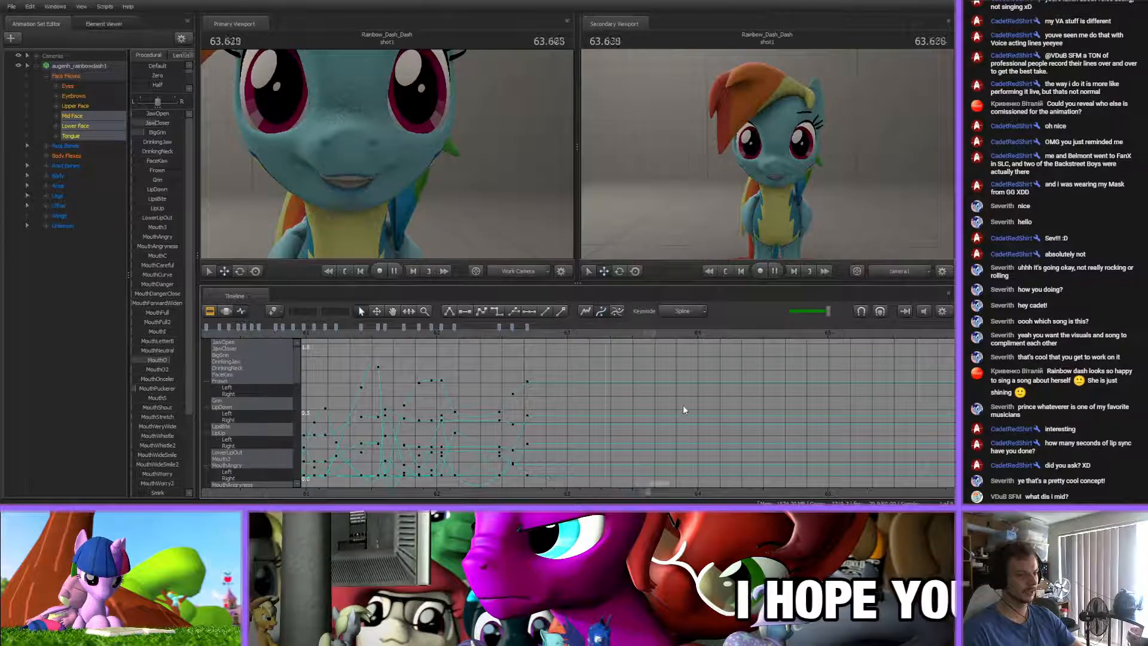
key("space")
scroll(508, 454, "down", 10)
scroll(480, 468, "up", 6)
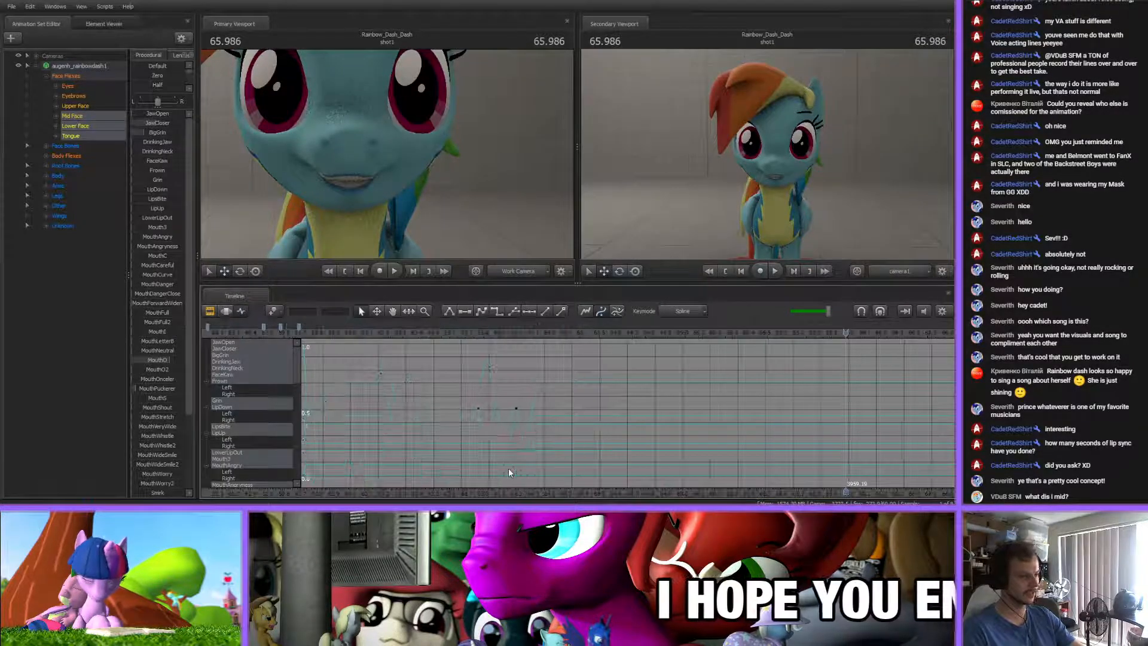
Play back the mouth animation from about 61.46 s and check it against the keys up to about 62.48 s
scroll(480, 453, "up", 2)
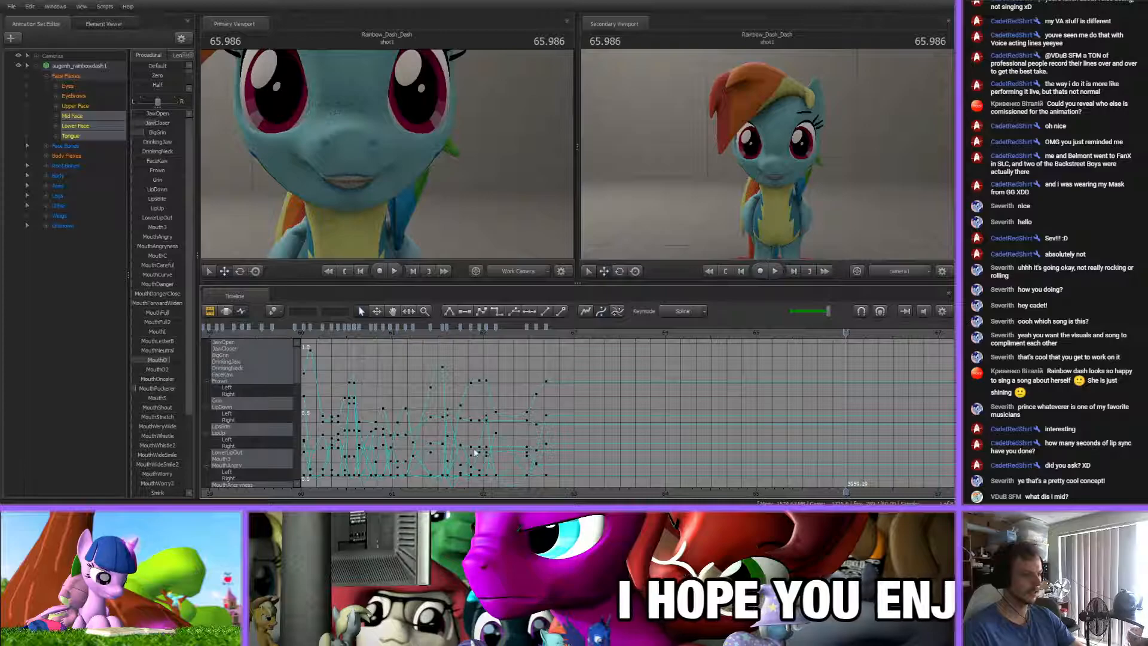
left_click(433, 330)
key("space")
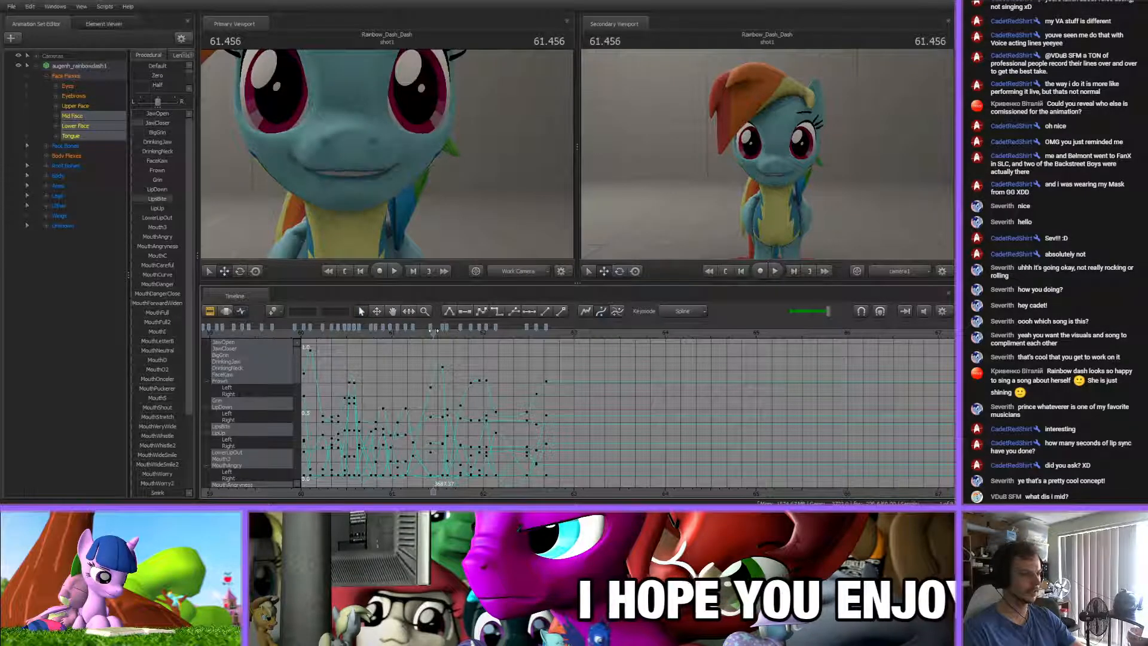
scroll(575, 376, "down", 3)
scroll(576, 376, "down", 6)
scroll(575, 377, "up", 3)
scroll(576, 379, "down", 7)
scroll(576, 365, "up", 6)
scroll(623, 398, "up", 6)
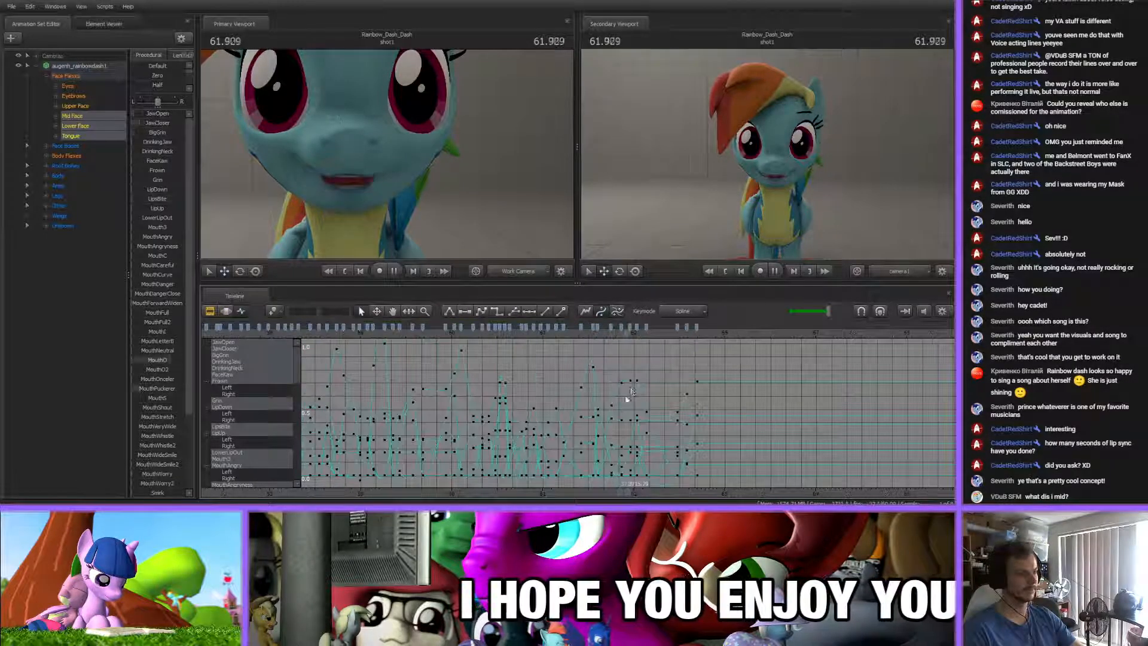
scroll(651, 358, "up", 3)
left_click_drag(578, 333, 634, 339)
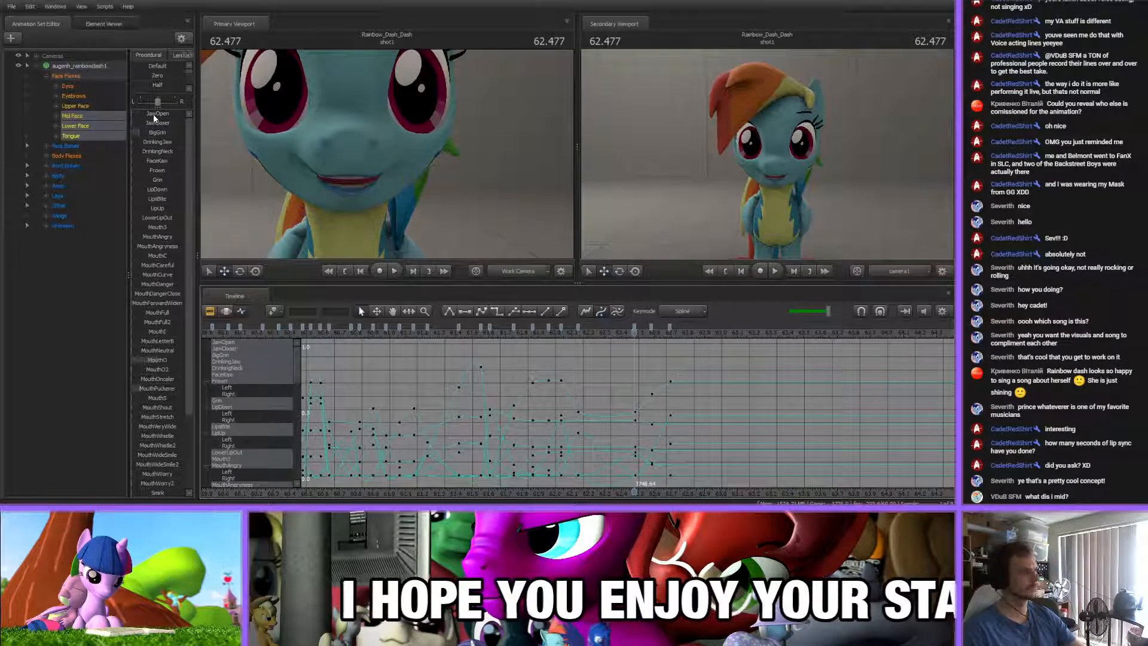
Hold the last nearly closed mouth pose by spacing it over two keys at about 62.65 s and 62.74 s
scroll(771, 409, "up", 5)
left_click_drag(635, 332, 578, 330)
left_click_drag(655, 334, 793, 335)
middle_click_drag(807, 366, 632, 368)
left_click(627, 355)
key("Up")
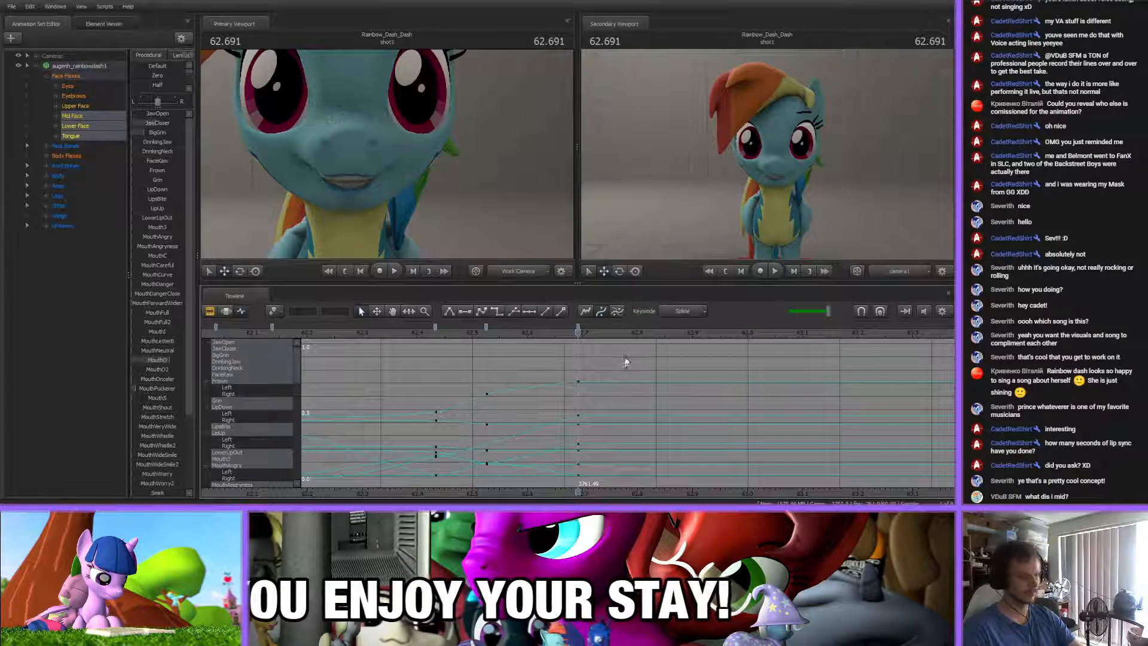
mouse_move(421, 332)
left_mouse_down()
mouse_move(780, 343)
mouse_move(476, 350)
mouse_move(665, 352)
mouse_move(589, 350)
mouse_move(627, 348)
mouse_move(599, 336)
left_mouse_up()
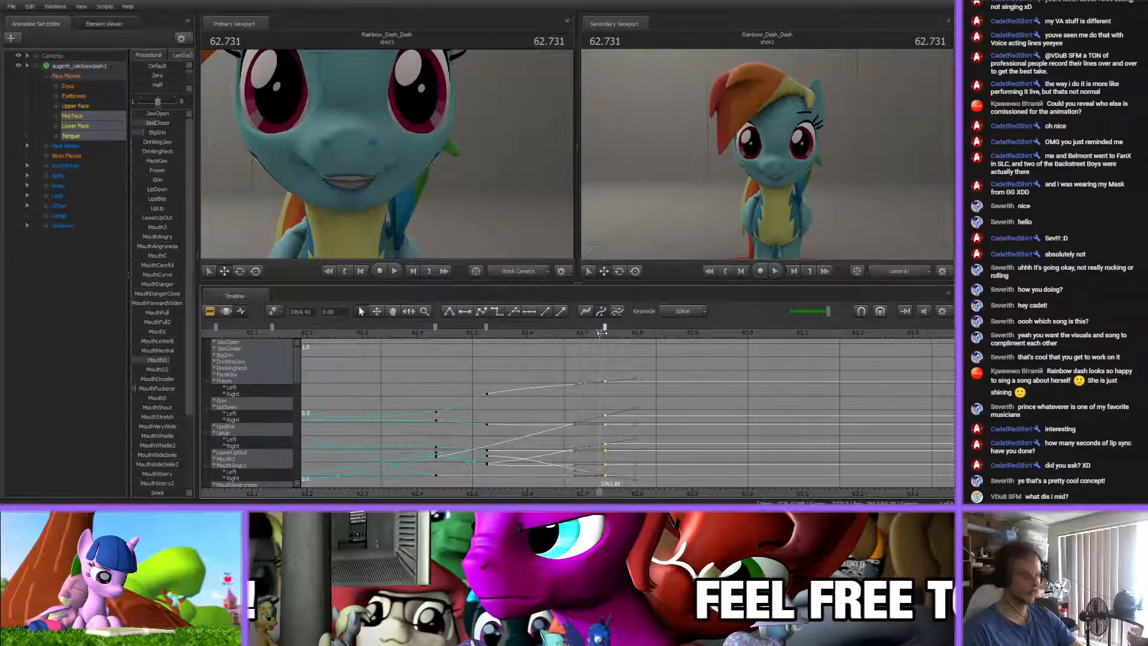
key("m")
left_click_drag(597, 329, 639, 334)
key("Up")
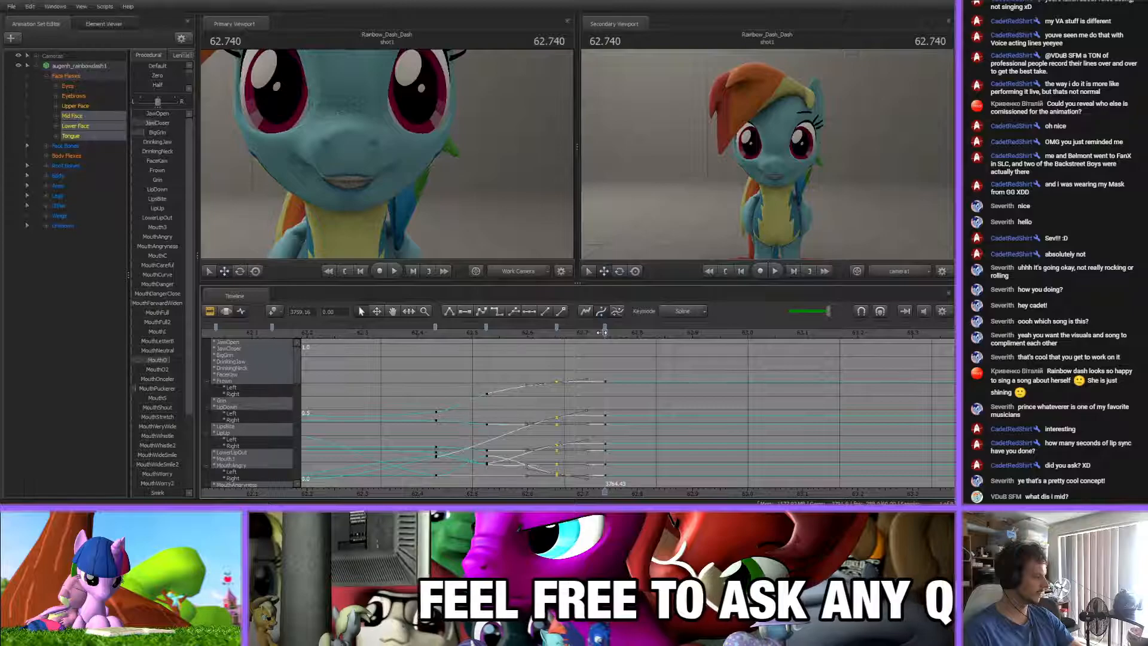
Key an open mouth without the grin at about 62.83 s by adjusting JawOpen and JawCloser
left_click_drag(558, 339, 727, 331)
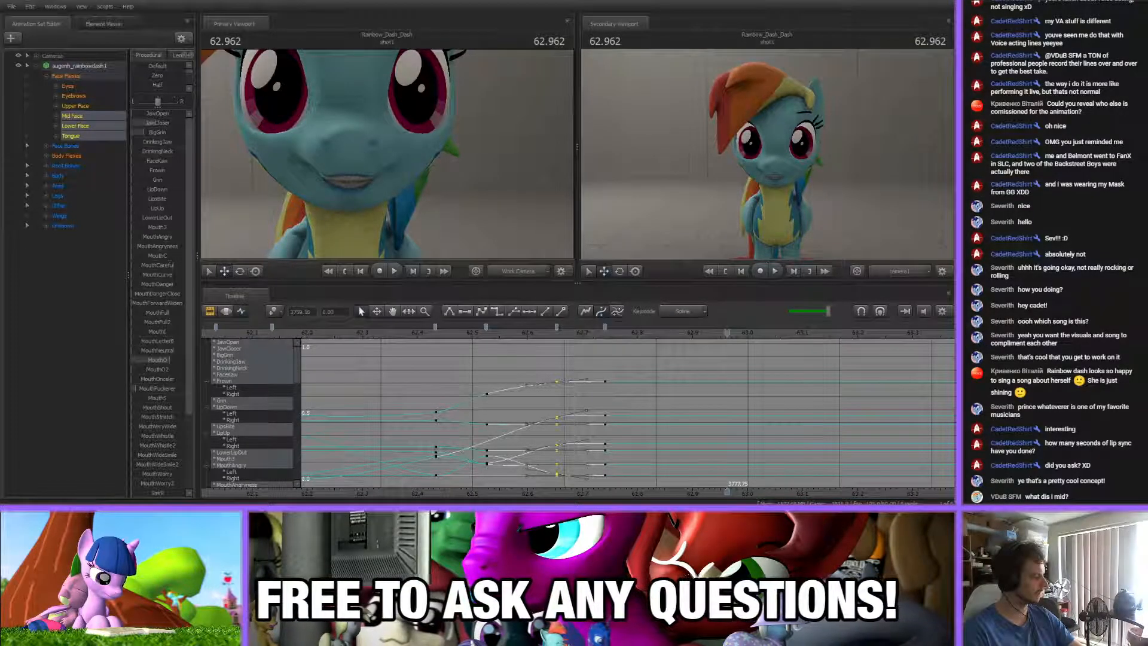
left_click(535, 373)
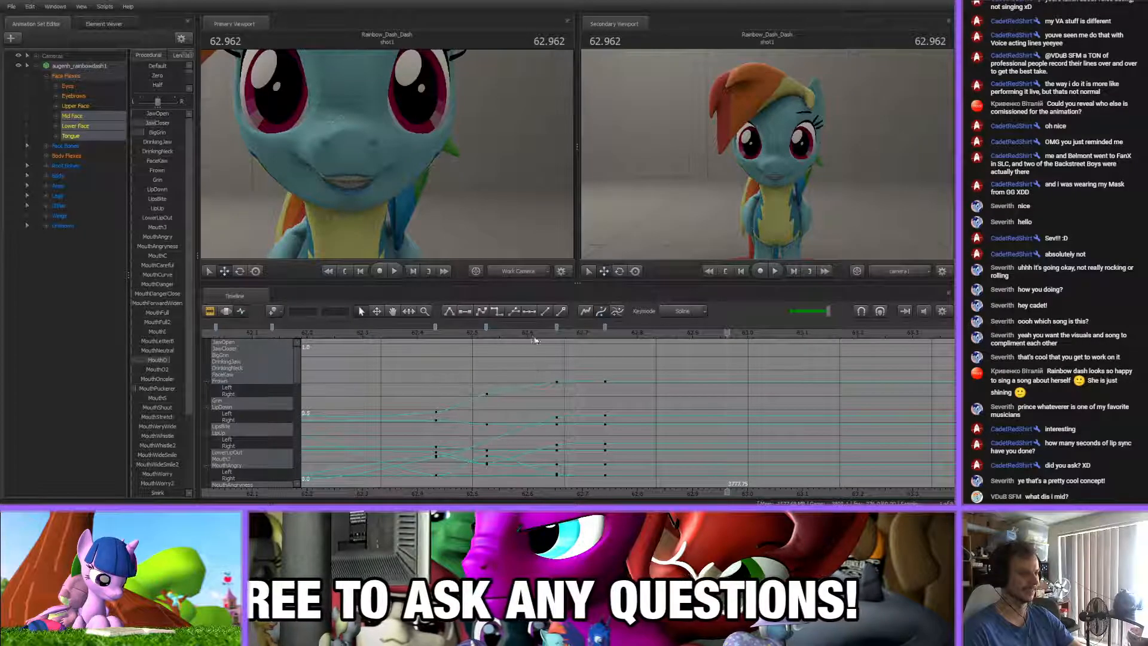
left_click_drag(524, 332, 652, 333)
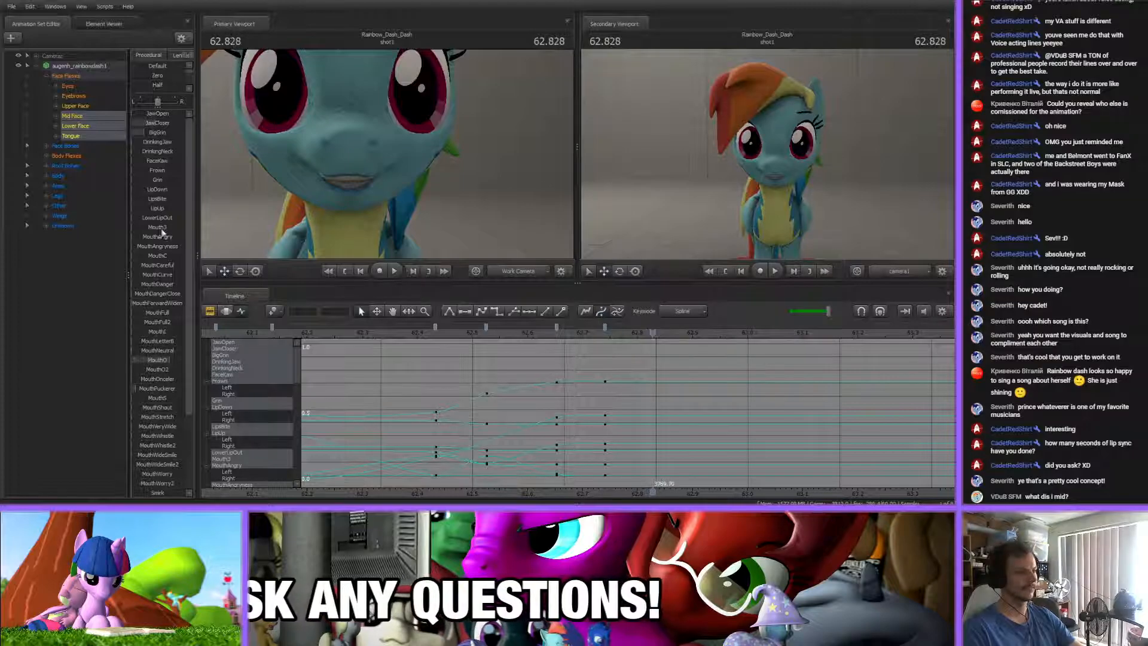
mouse_move(151, 122)
left_mouse_down()
mouse_move(134, 132)
mouse_move(155, 114)
left_mouse_up()
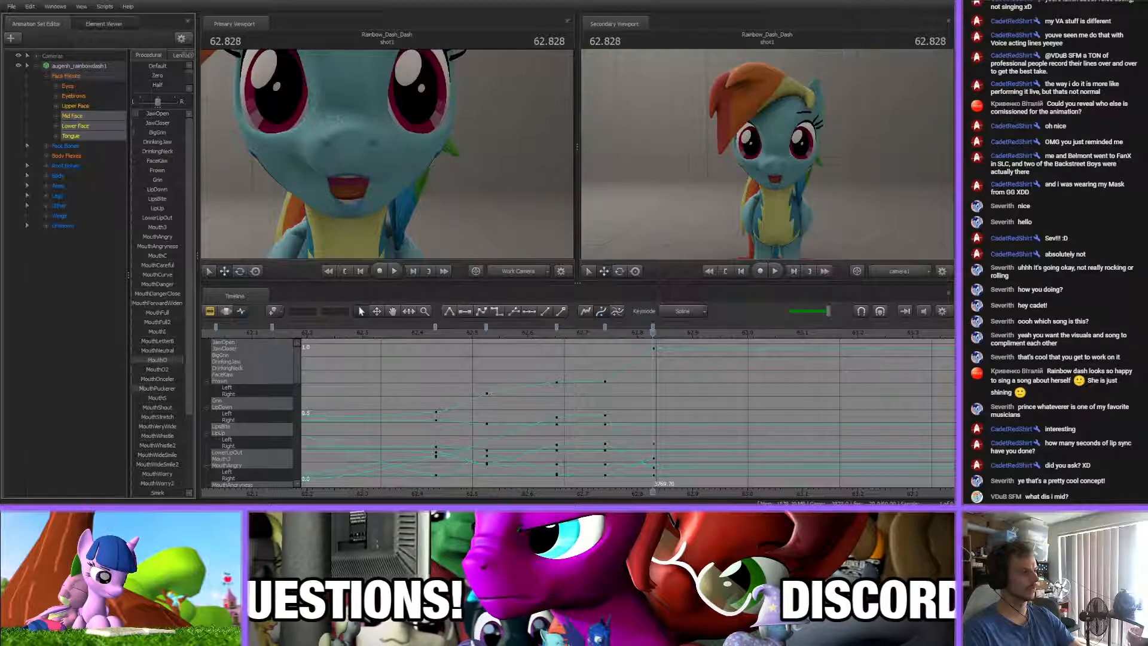
Key a smaller, rounded mouth at about 63.02 s by raising TongueUp and adjusting MouthO and JawCloser
left_click_drag(576, 333, 761, 331)
middle_click_drag(617, 347, 459, 346)
left_click_drag(449, 333, 601, 334)
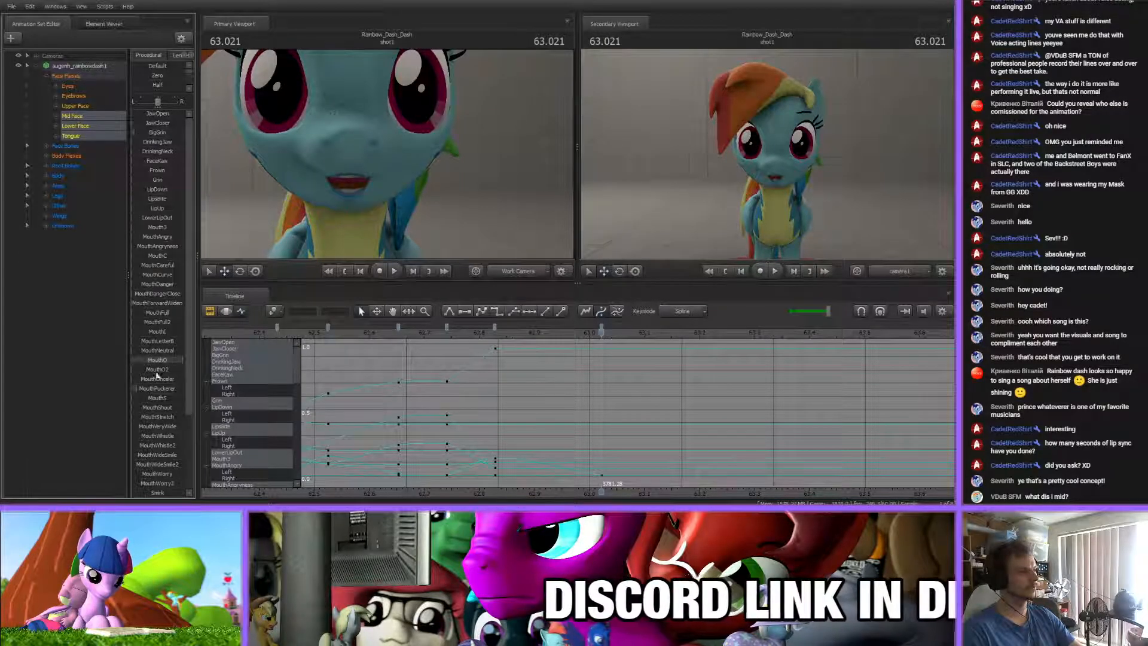
scroll(158, 365, "down", 4)
left_click_drag(149, 433, 201, 432)
scroll(160, 417, "up", 4)
left_click_drag(164, 361, 171, 361)
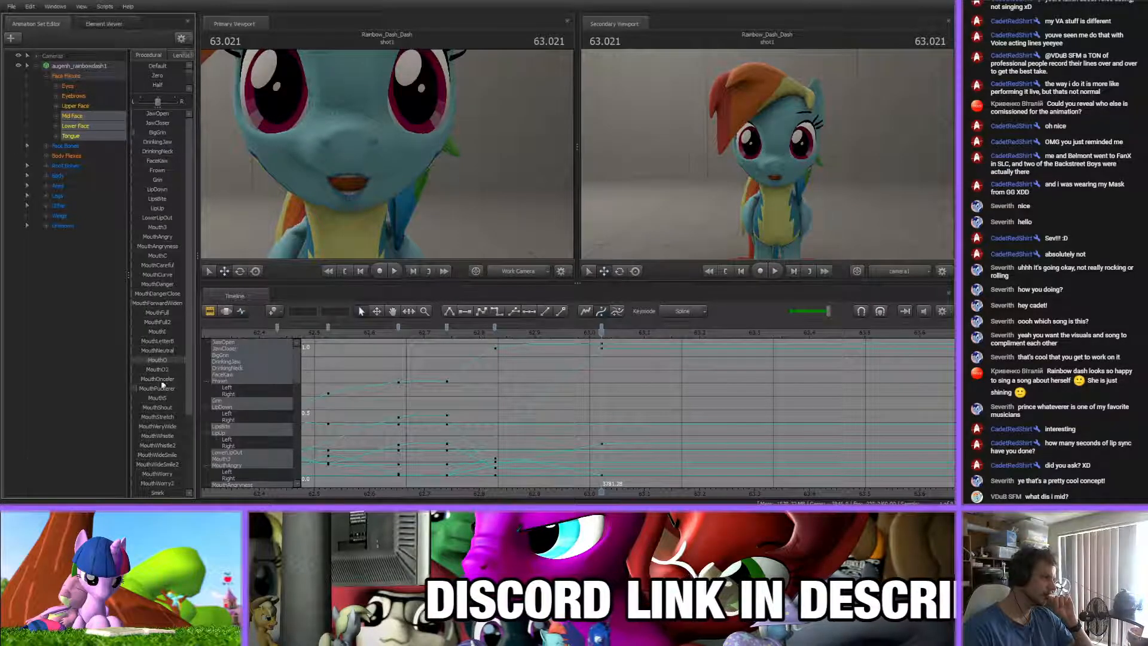
left_click_drag(152, 124, 164, 123)
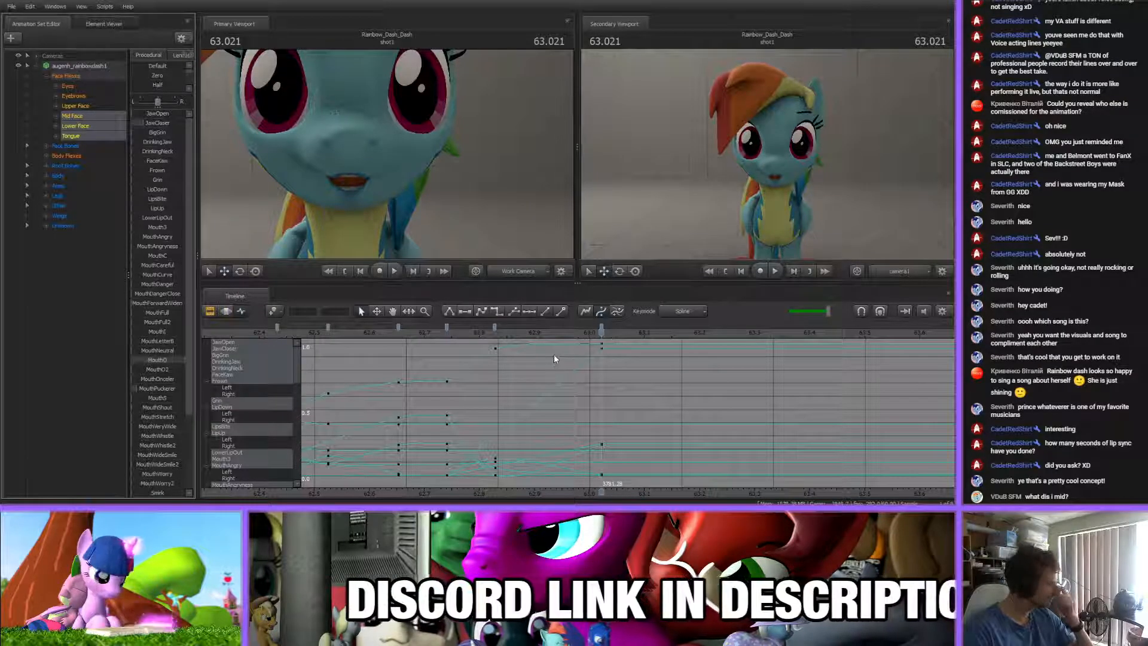
Key the tongue still lowered at about 62.92 s, ahead of the raised-tongue key
left_click_drag(442, 334, 544, 338)
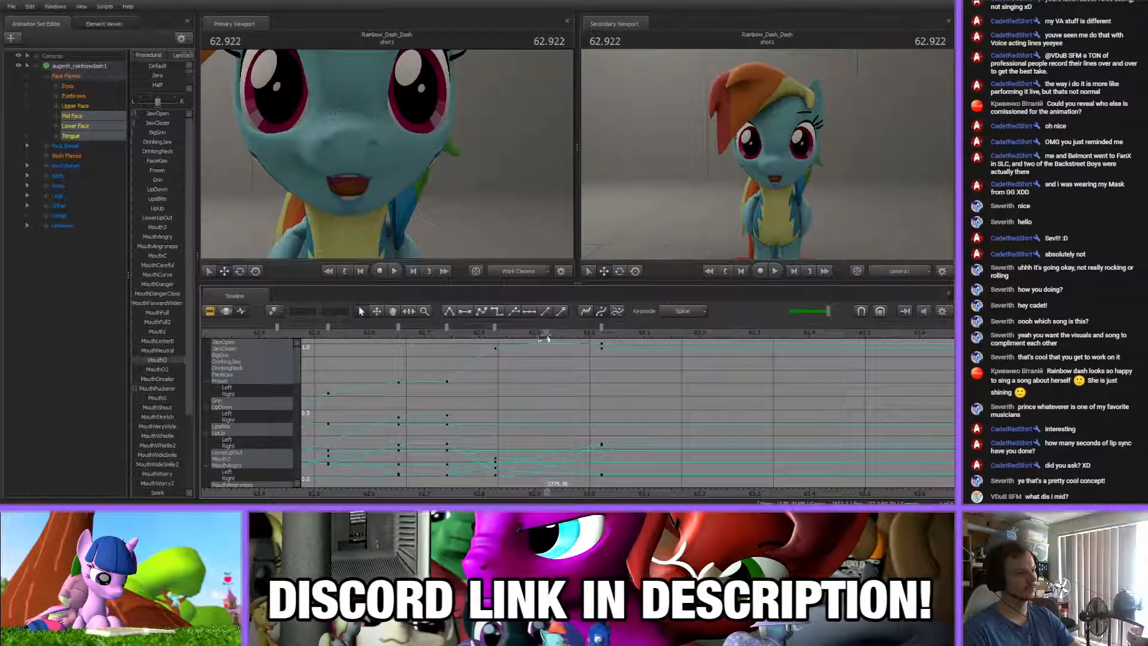
scroll(158, 433, "down", 3)
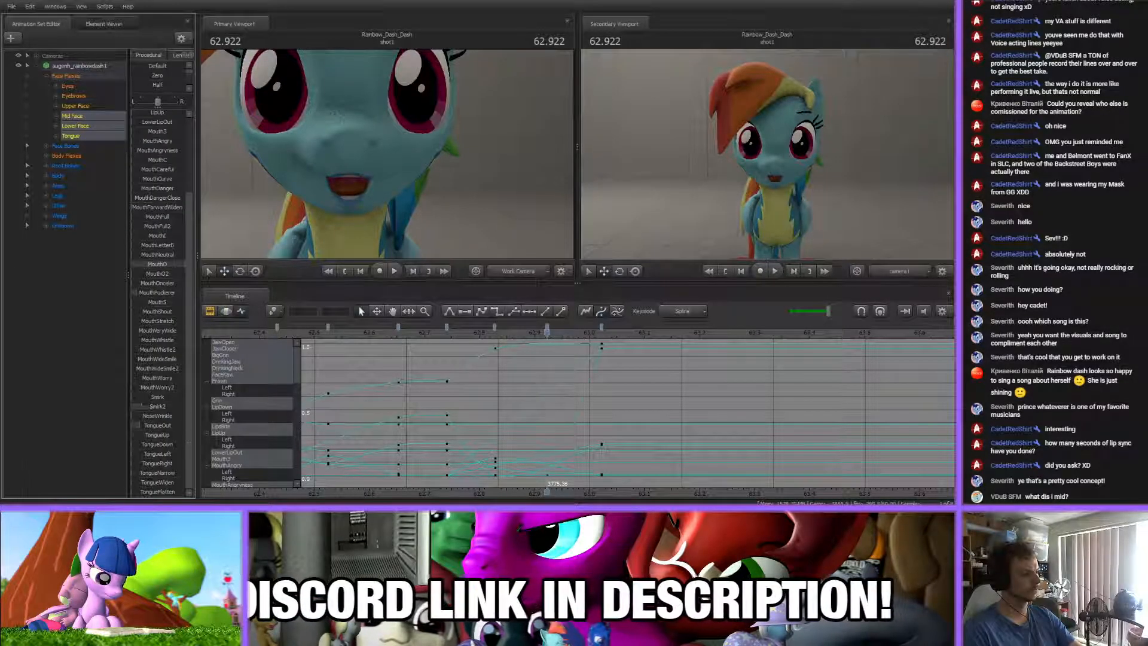
left_click(602, 333)
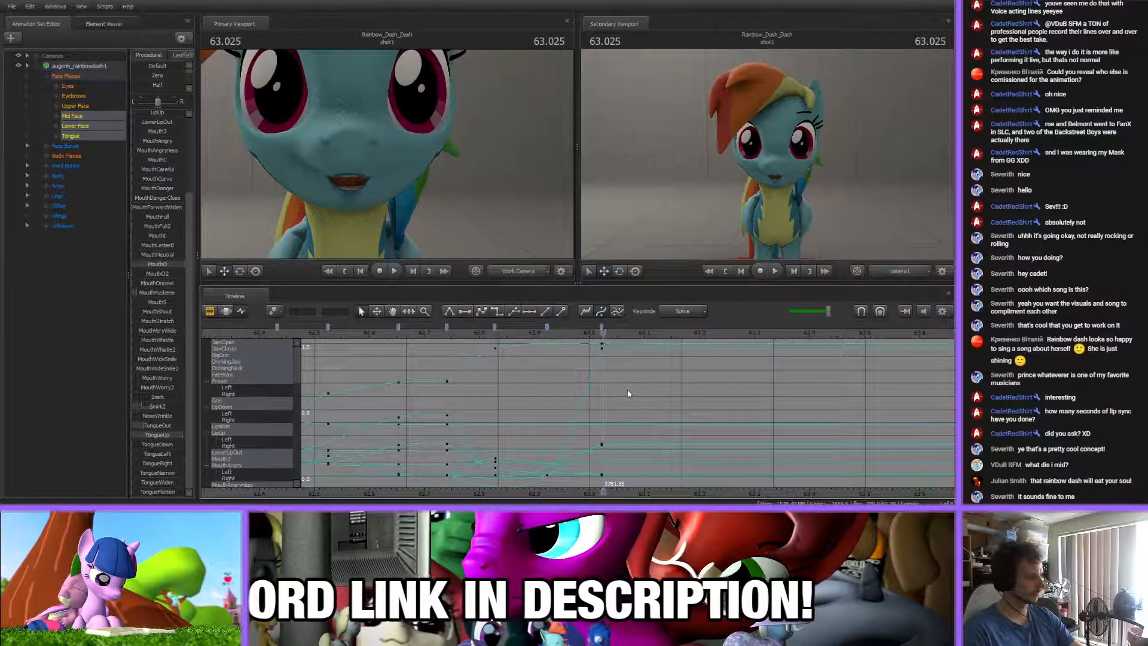
Key a slightly more open mouth at about 63.10 s by raising JawOpen and adjusting the tongue flexes
scroll(658, 444, "up", 2)
middle_click_drag(645, 471, 520, 447)
key("Up")
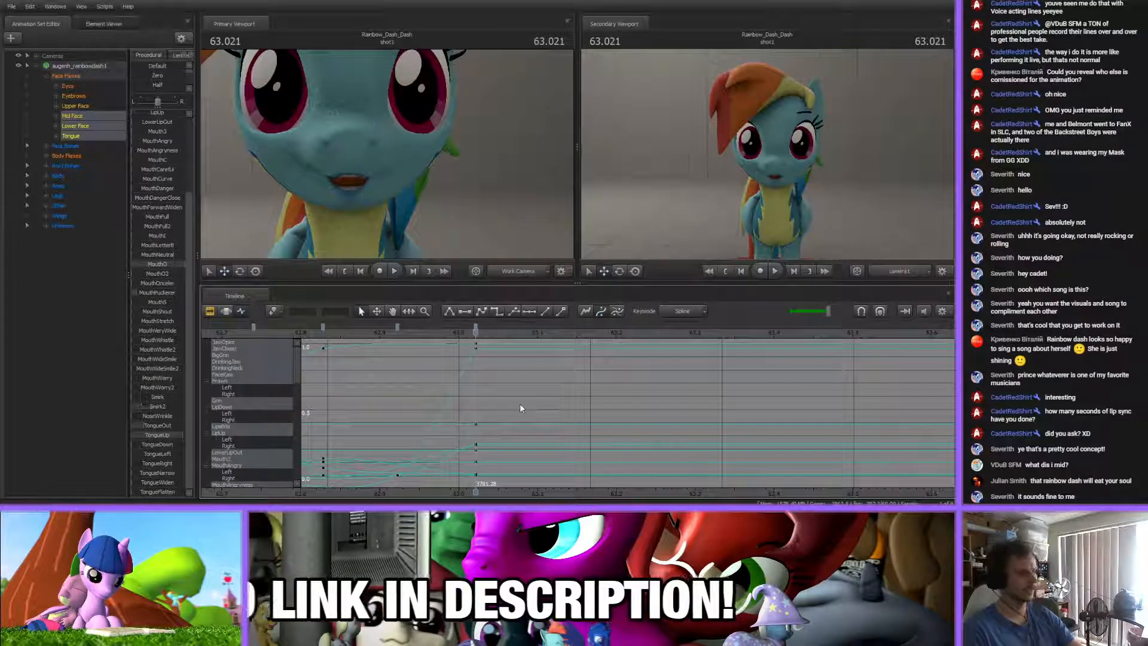
left_click_drag(386, 336, 538, 336)
scroll(160, 182, "up", 3)
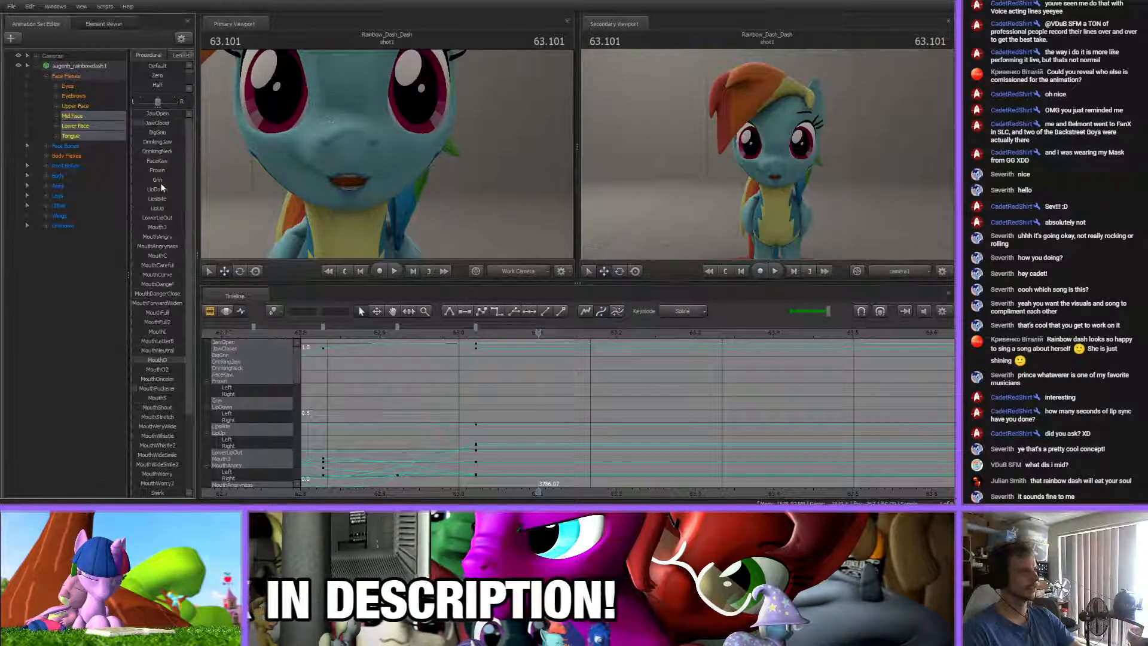
left_click_drag(154, 115, 160, 116)
scroll(152, 323, "down", 3)
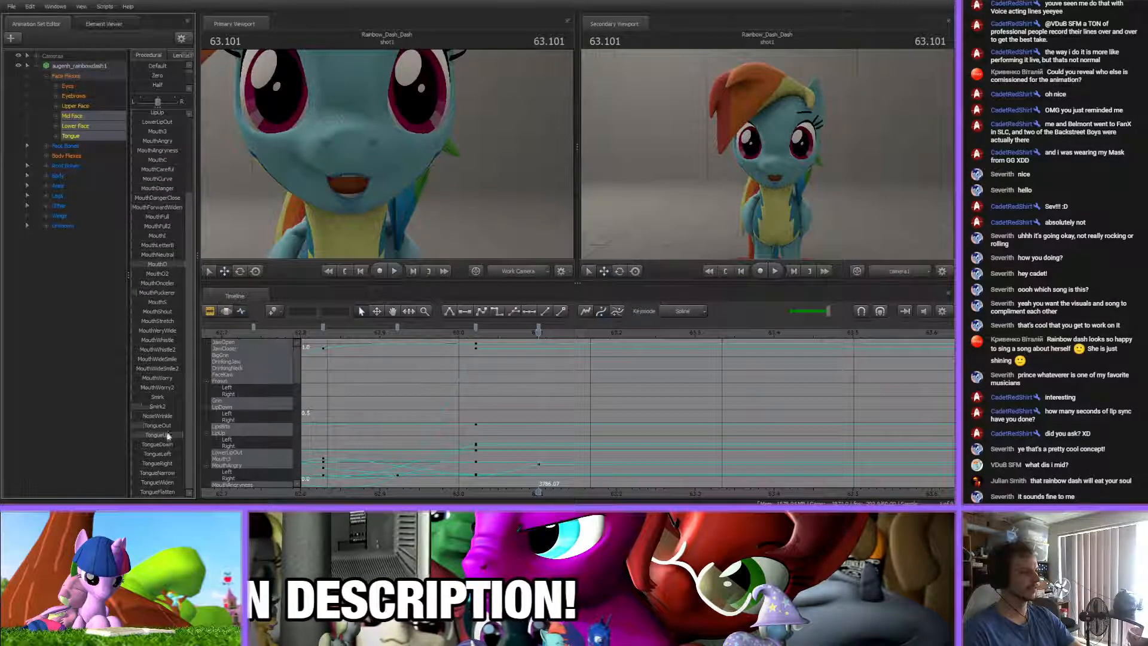
left_click_drag(166, 428, 161, 427)
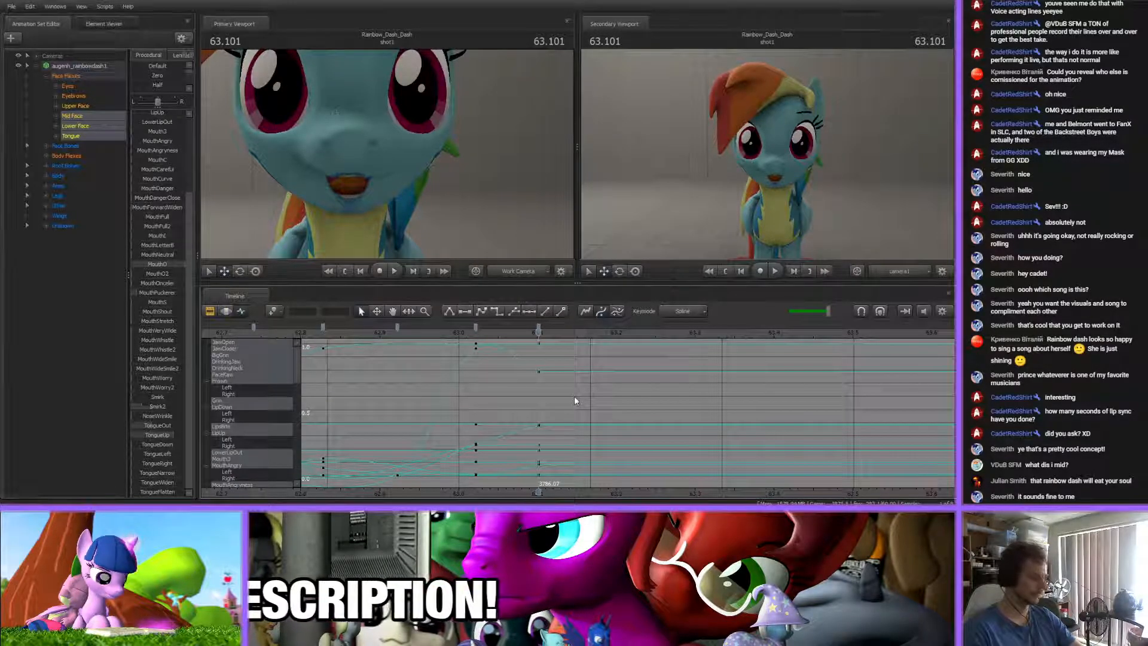
left_click_drag(538, 331, 563, 343)
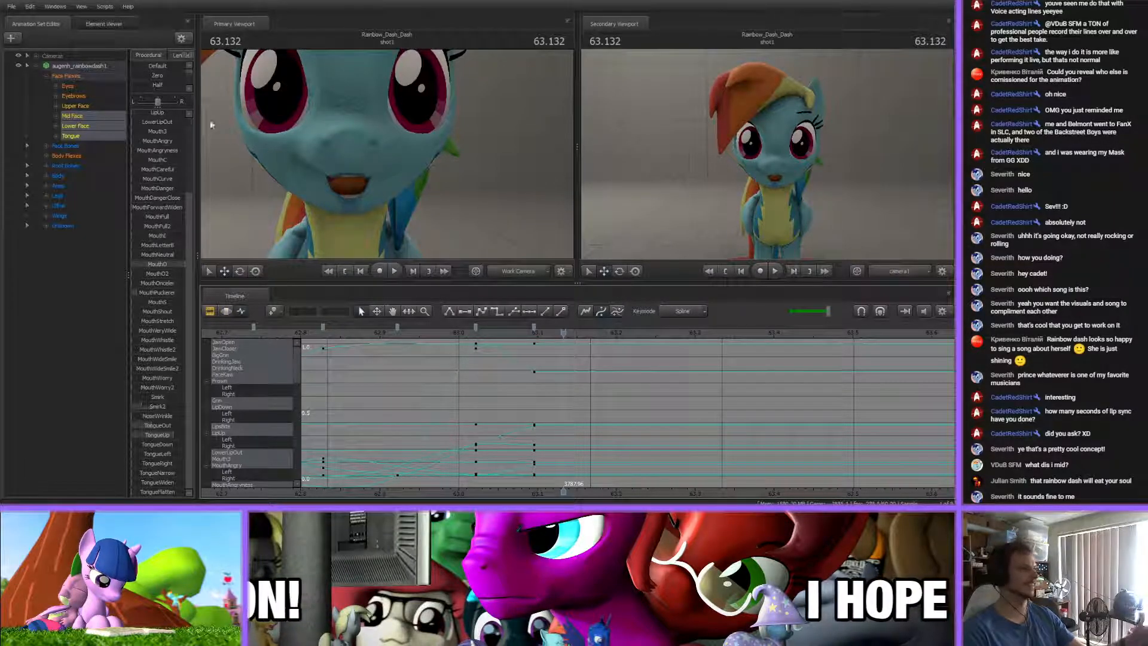
Try closing the eyes with the Upper Face CloseEyes flex in the Motion Editor, and return to the mouth curves
left_click(87, 105)
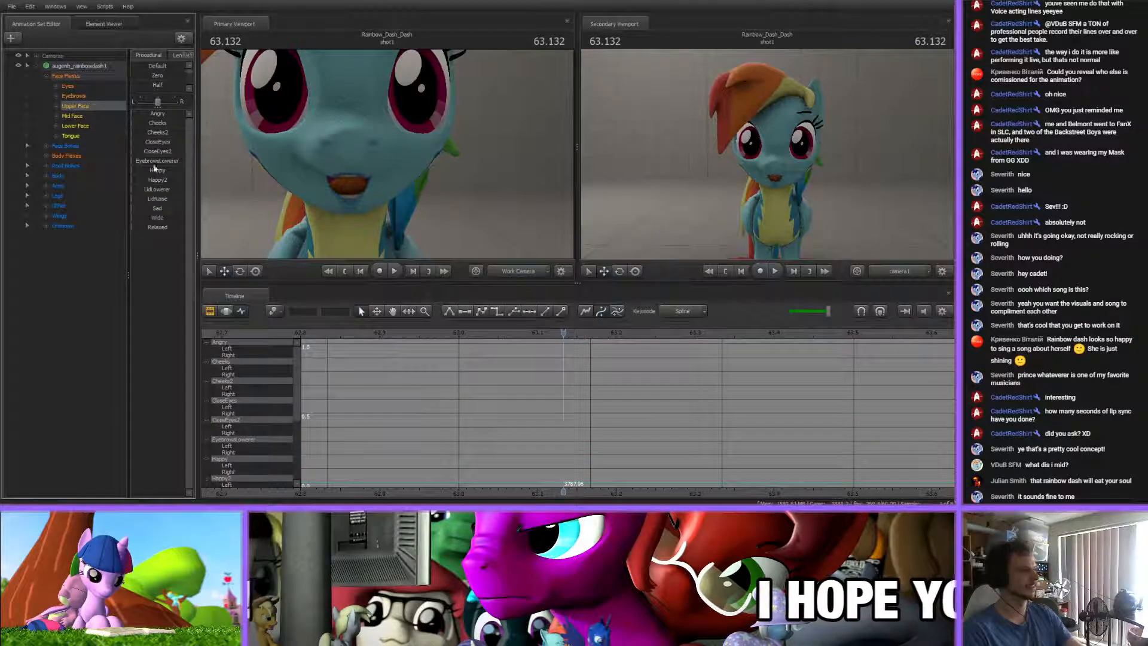
left_click(227, 311)
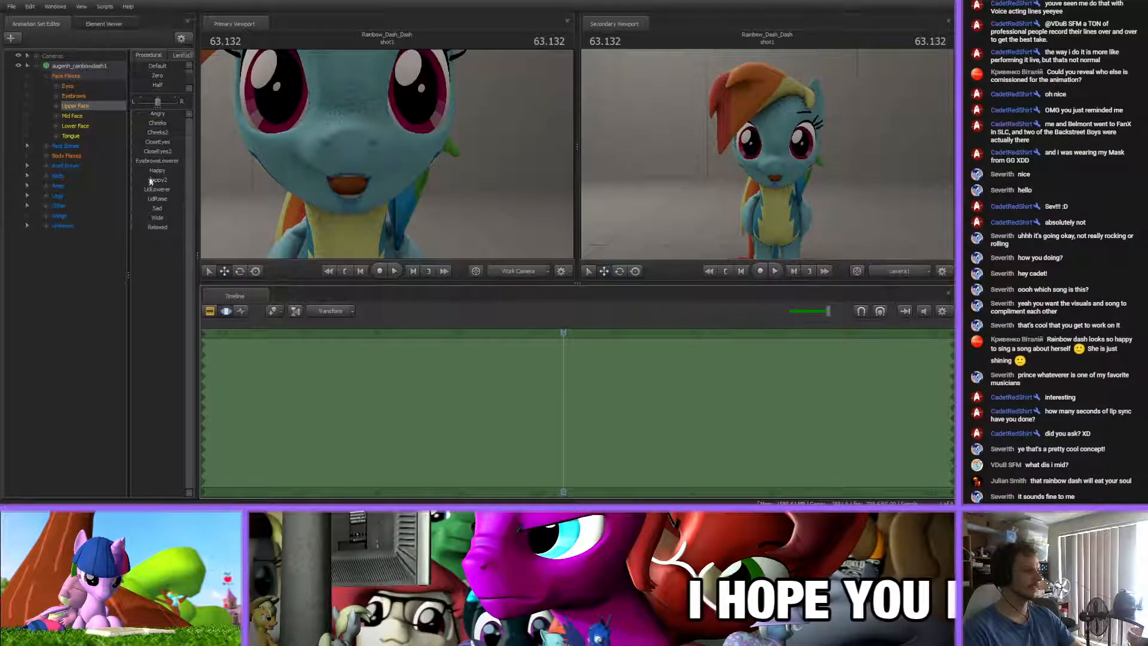
left_click_drag(150, 142, 318, 163)
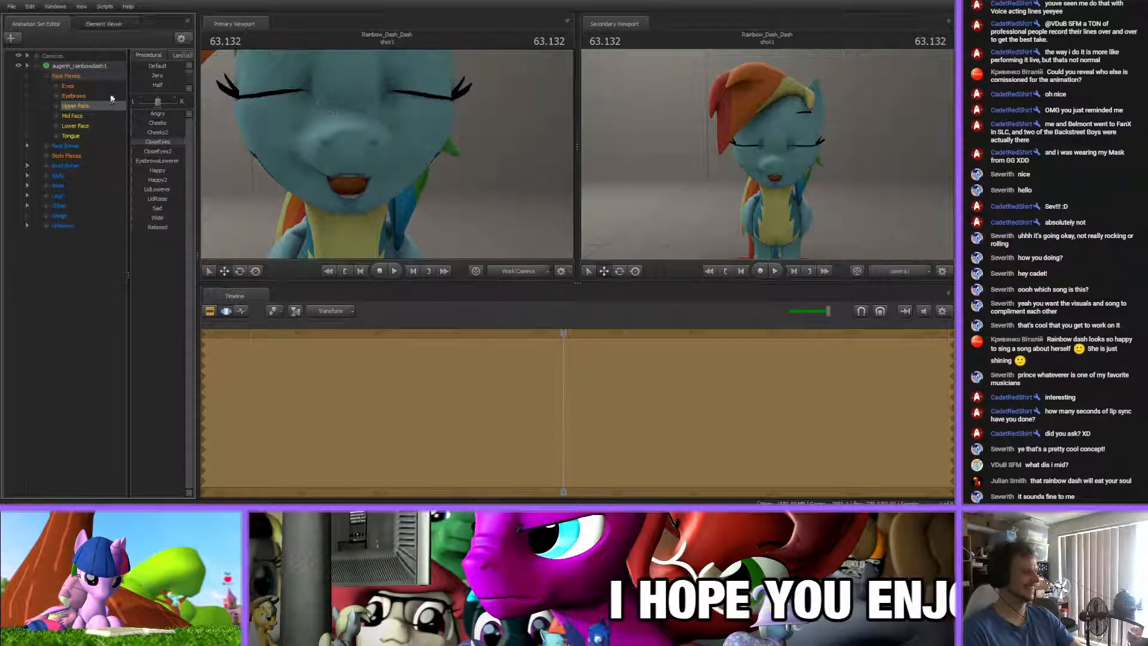
left_click_drag(172, 144, 129, 144)
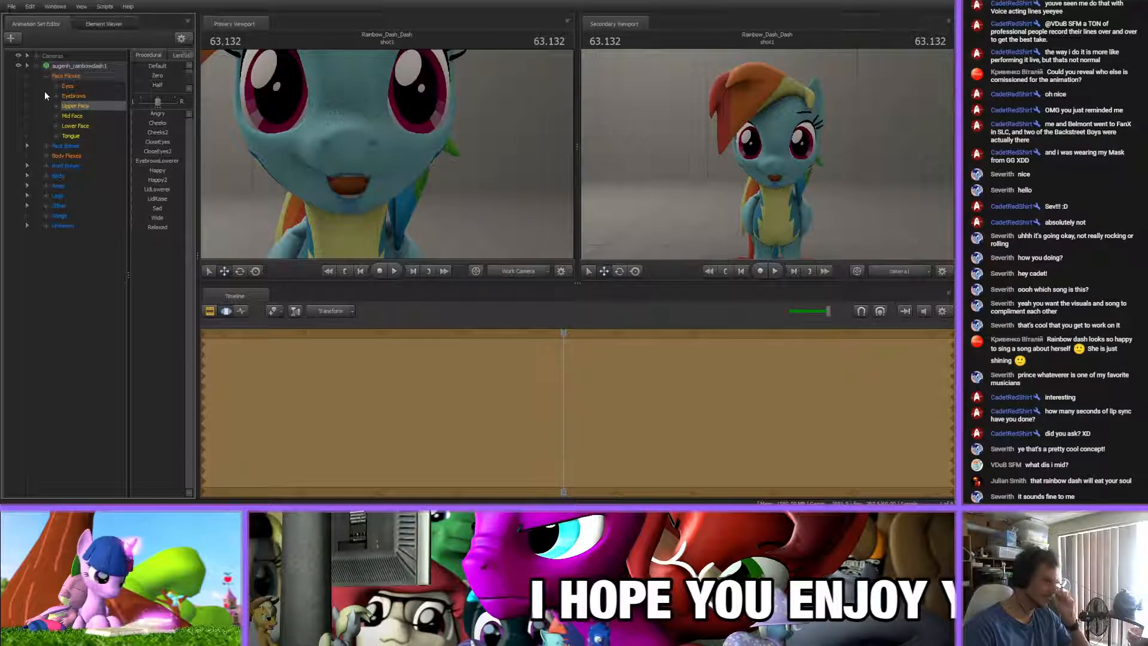
left_click_drag(71, 115, 72, 140)
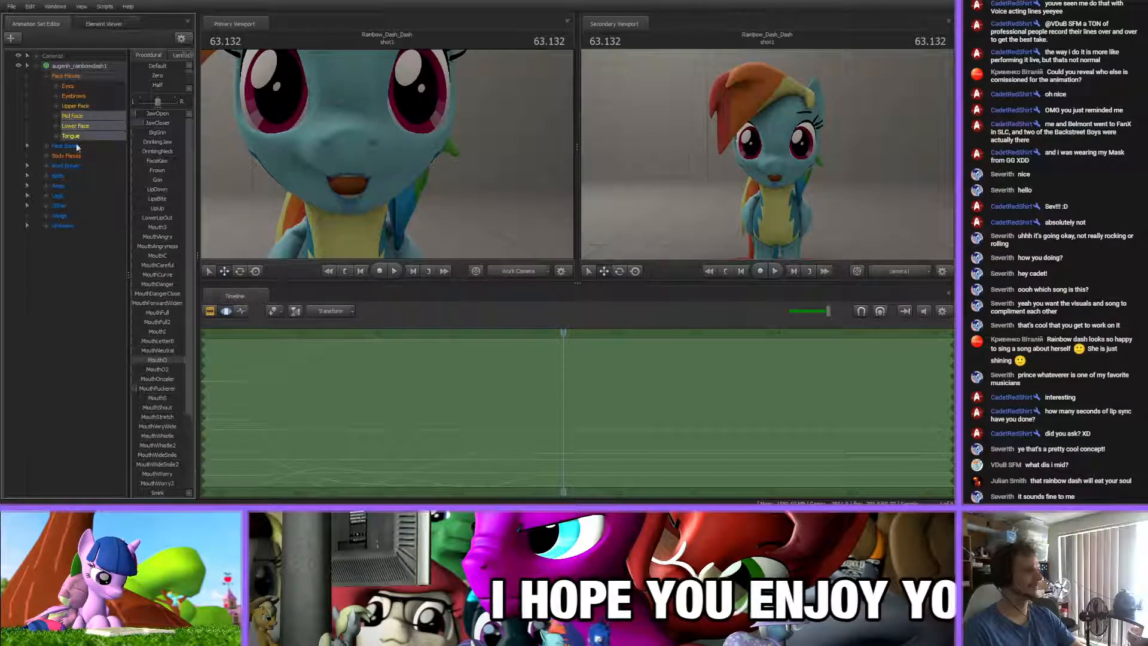
left_click(240, 312)
Key a wide-open mouth at about 63.15 s by raising JawOpen and adjusting TongueUp and MouthO
scroll(529, 409, "up", 2)
left_click(460, 337)
left_click_drag(460, 338, 568, 344)
scroll(568, 425, "up", 2)
key("Up")
left_click_drag(492, 492, 512, 486)
scroll(475, 416, "down", 3)
left_click_drag(450, 336, 528, 336)
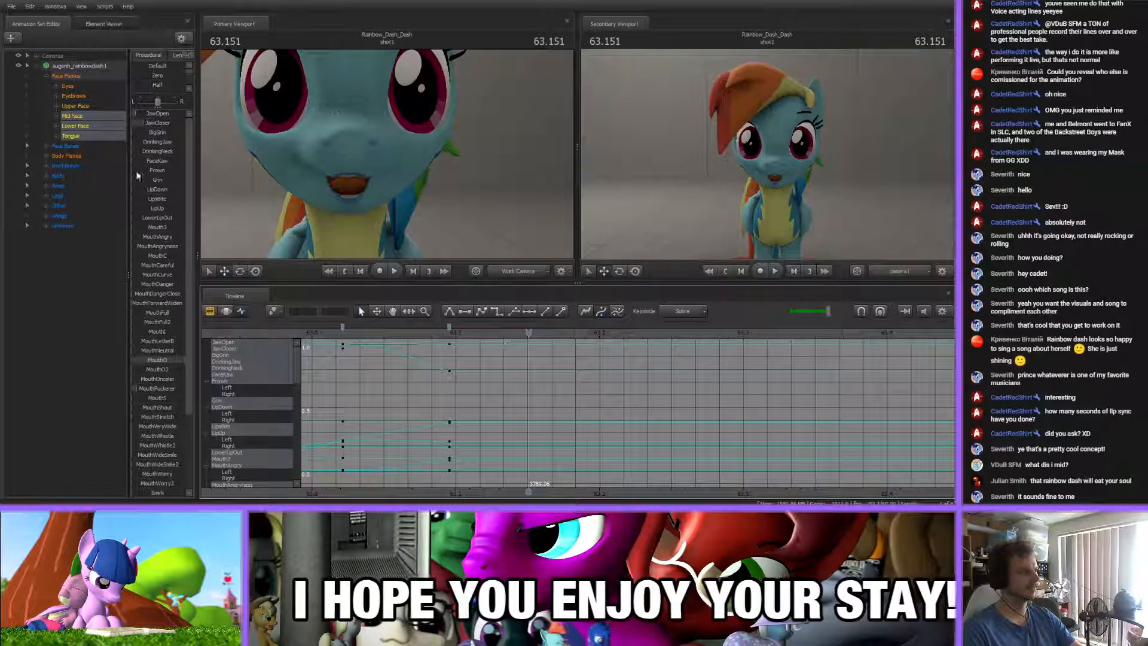
left_click_drag(136, 115, 146, 115)
left_click_drag(174, 438, 150, 360)
left_click_drag(145, 115, 149, 114)
Move the preceding mouth key to about 63.08 s and add an in-between key at about 63.11 s
left_click_drag(529, 333, 424, 328)
left_click_drag(437, 334, 737, 357)
key("m")
left_click(528, 327)
left_click(424, 328, "shift")
left_click(497, 372)
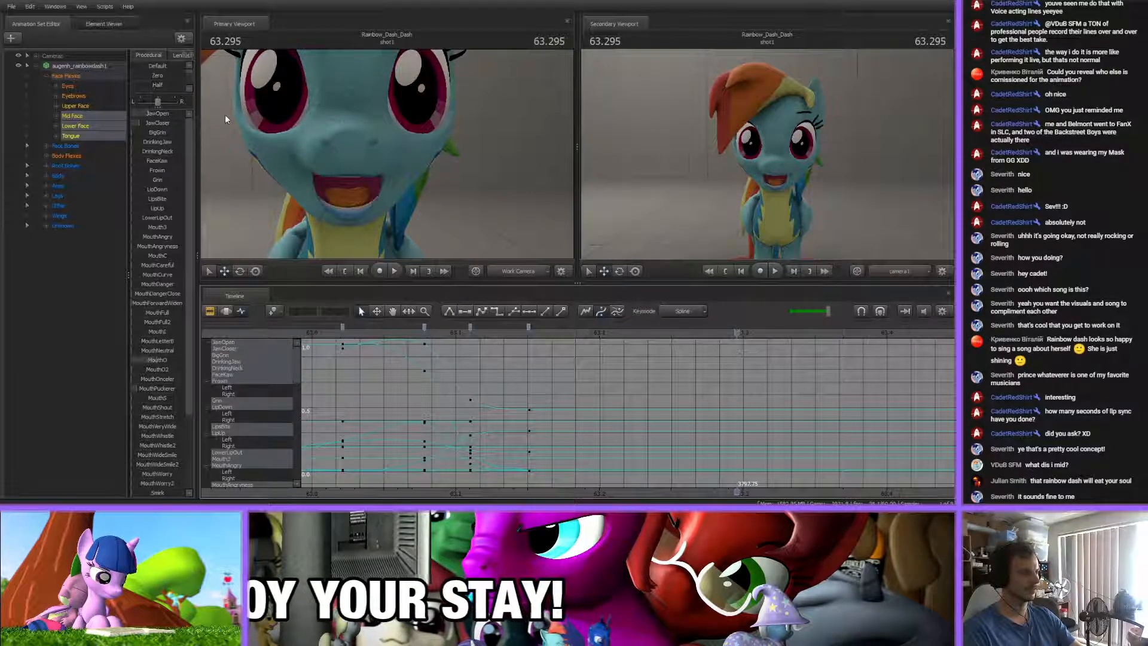
Key a nearly closed, grinning mouth at about 63.30 s by raising BigGrin, adjusting JawCloser and lowering MouthO
mouse_move(149, 133)
left_mouse_down()
mouse_move(169, 133)
mouse_move(141, 123)
left_mouse_up()
left_click_drag(163, 360, 137, 360)
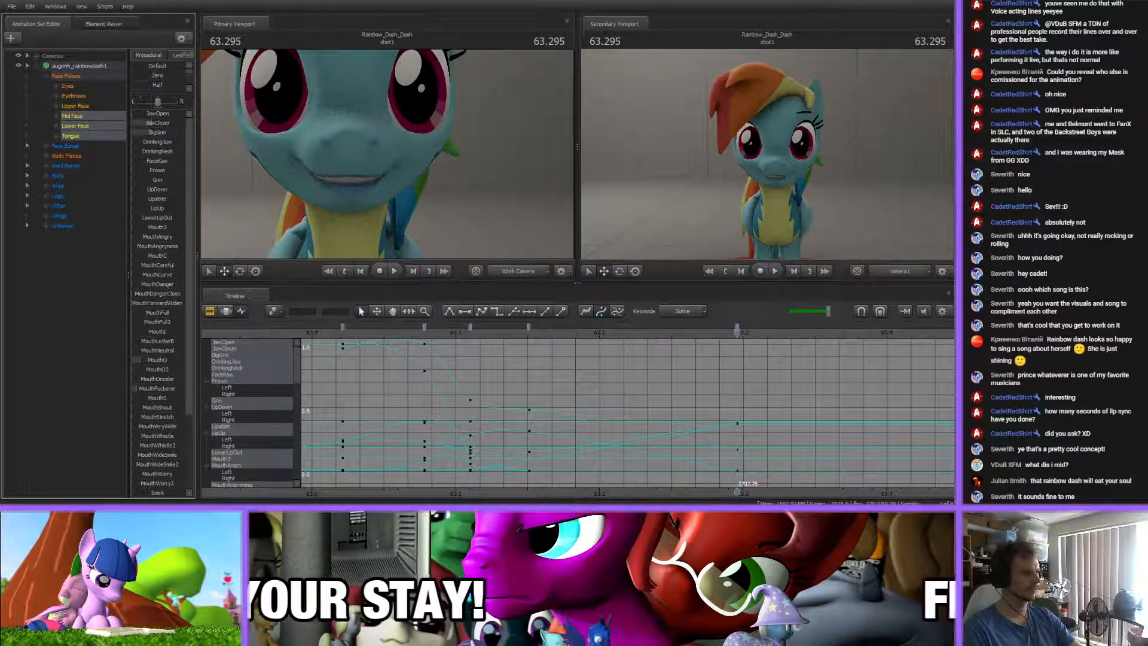
left_click_drag(150, 132, 148, 124)
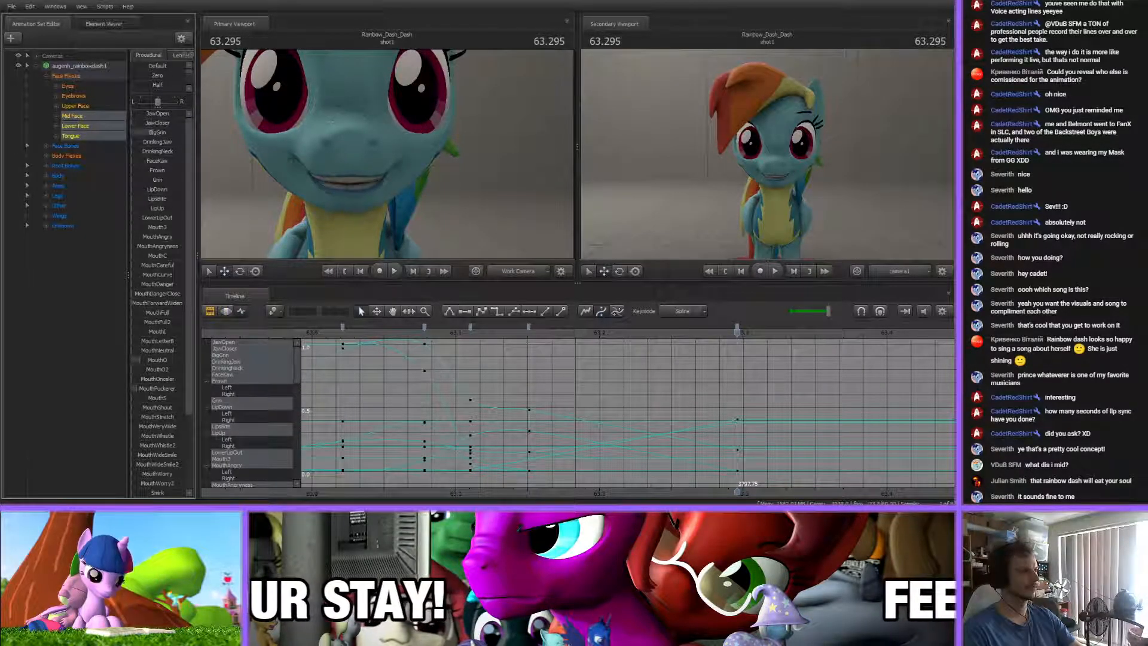
scroll(733, 442, "down", 10)
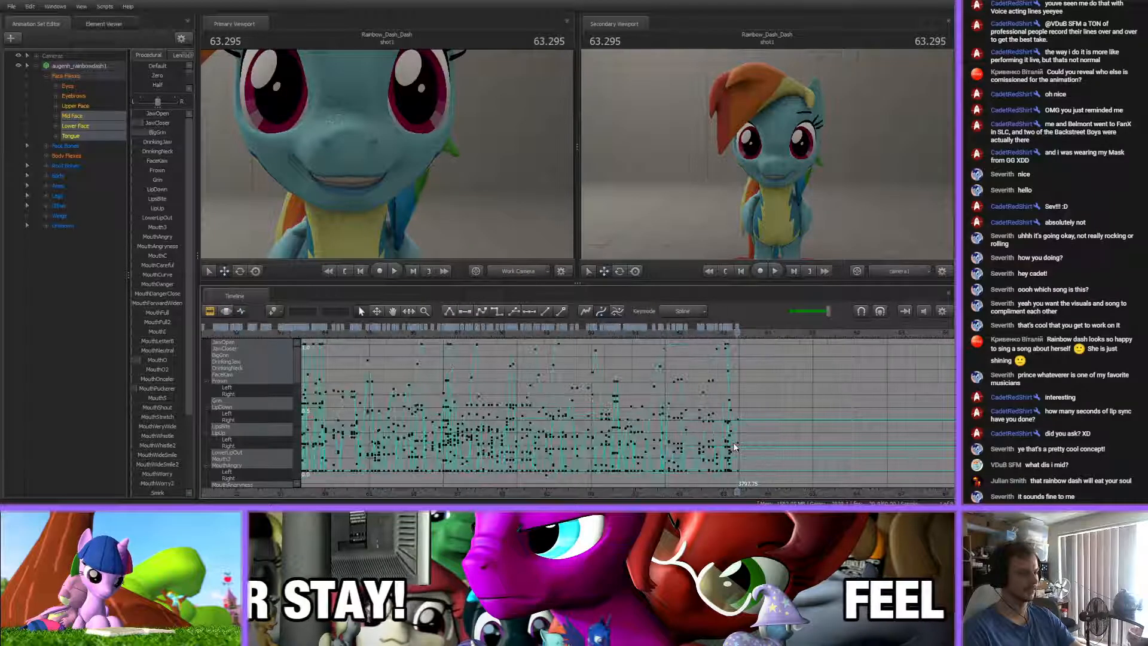
scroll(734, 447, "up", 1)
middle_click_drag(723, 486, 578, 474)
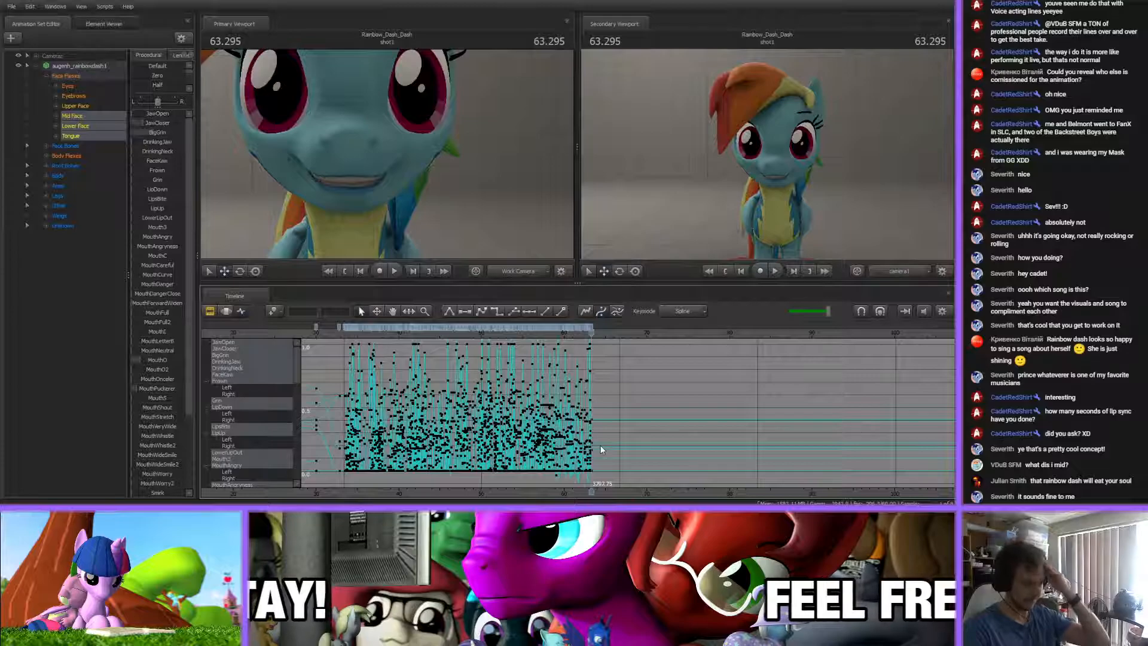
scroll(599, 443, "up", 5)
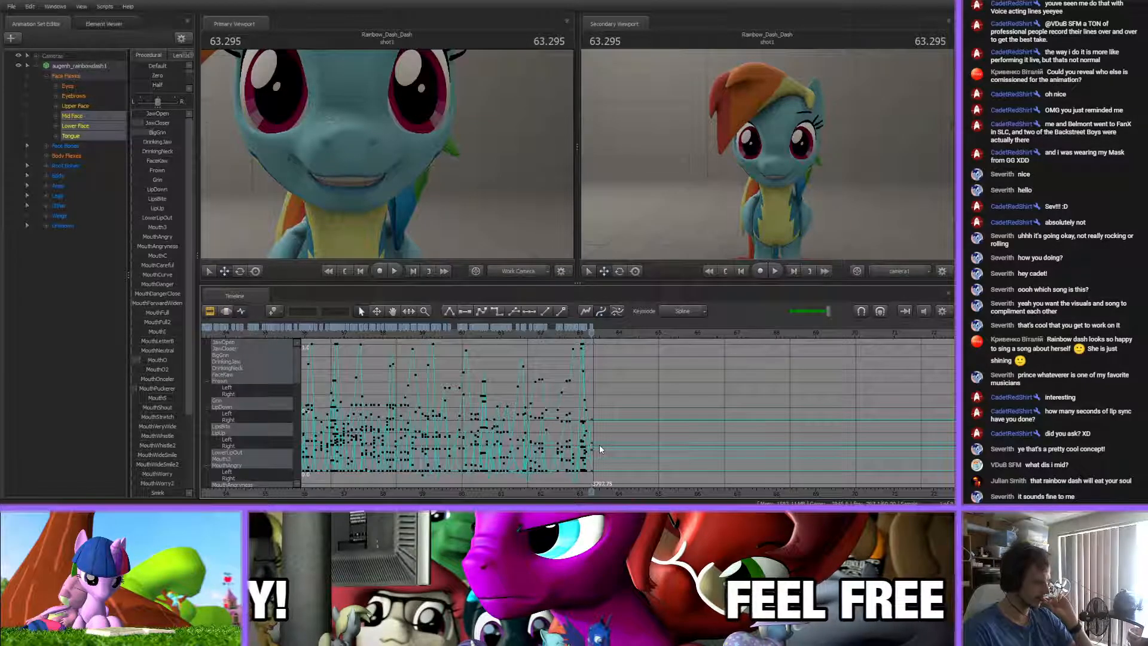
scroll(599, 443, "down", 4)
scroll(600, 443, "up", 4)
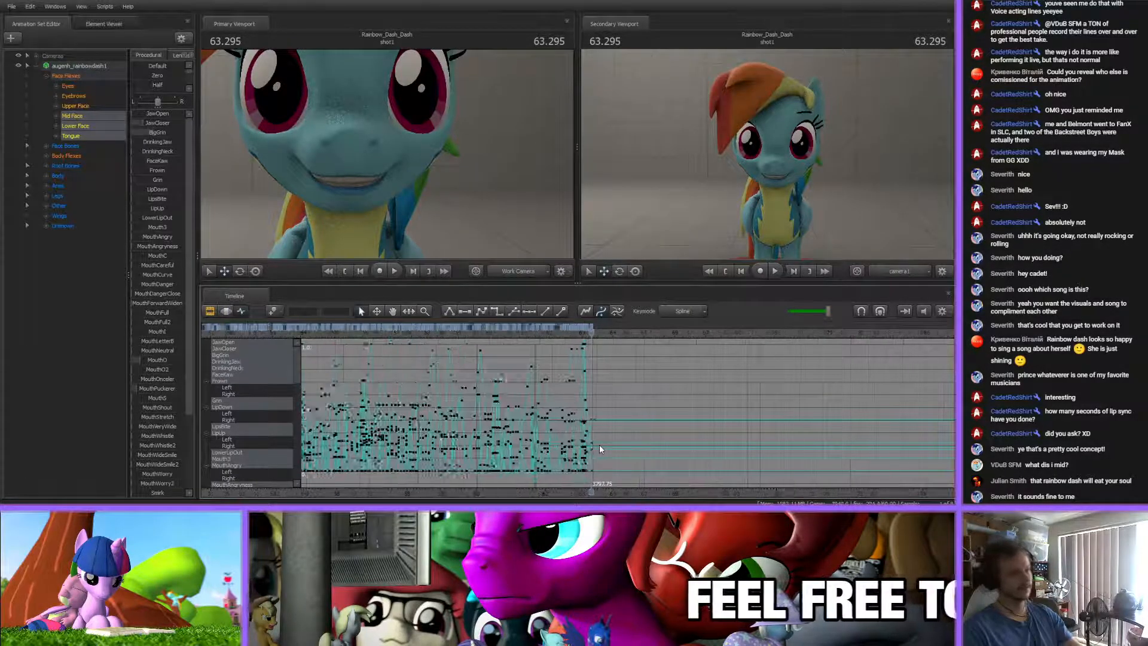
Play back the mouth animation around 62 s and stop at about 62.15 s
left_click(526, 333)
key("space")
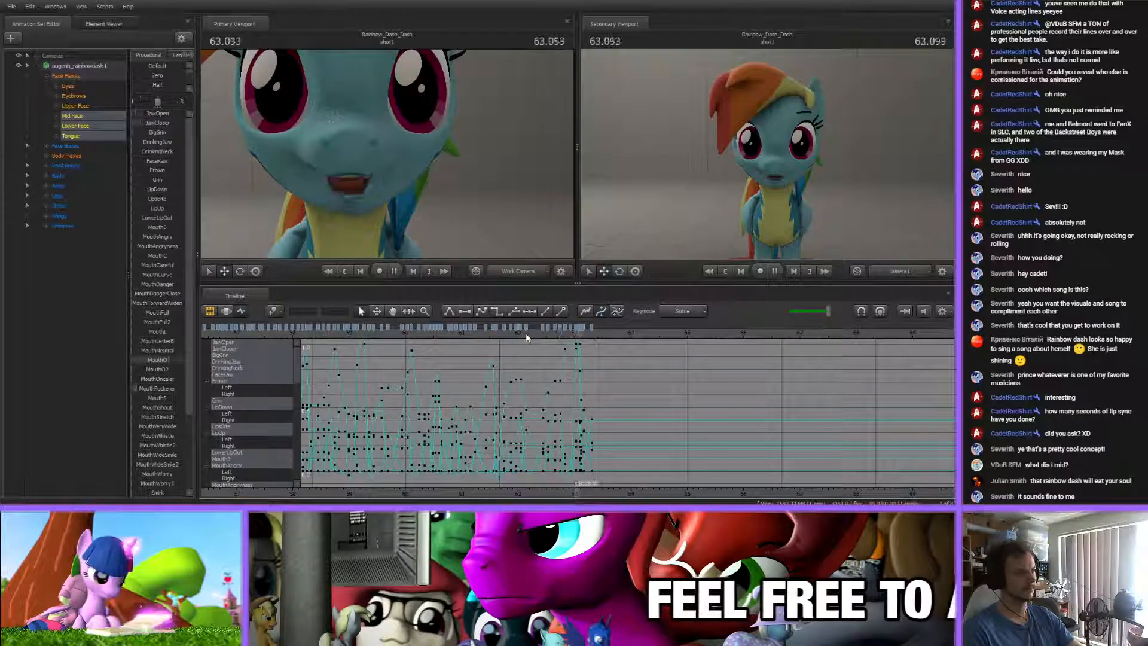
left_click(489, 330)
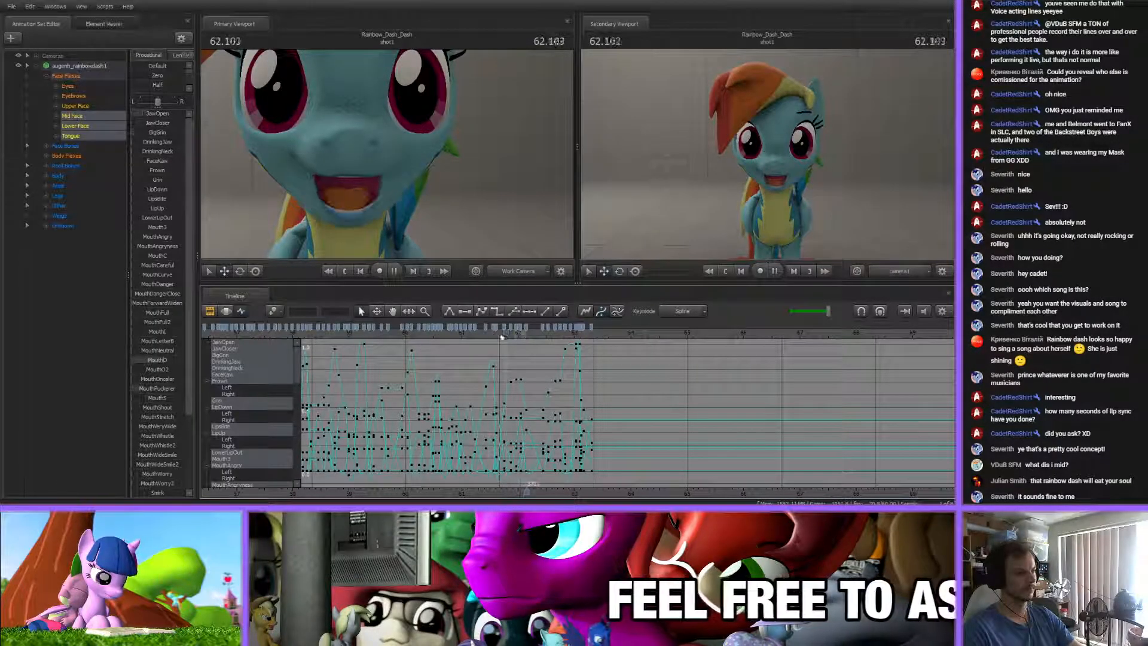
key("space")
left_click_drag(520, 333, 525, 332)
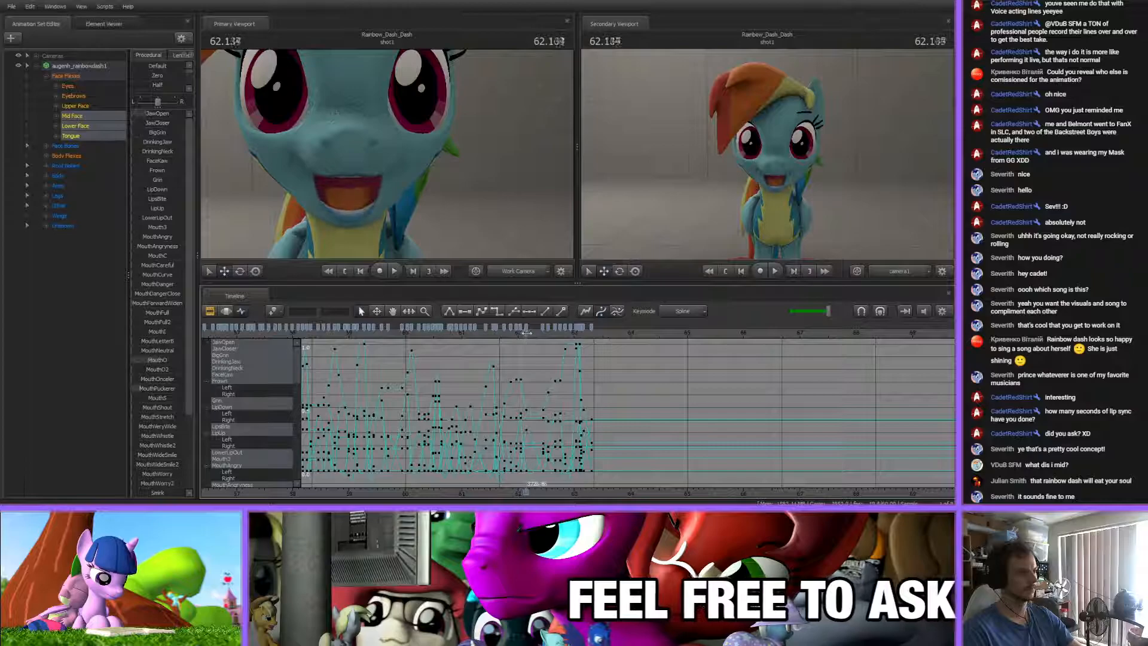
Show the Tongue Bones curves and examine the existing keys near 62.15 s and 5 s
left_click(56, 146)
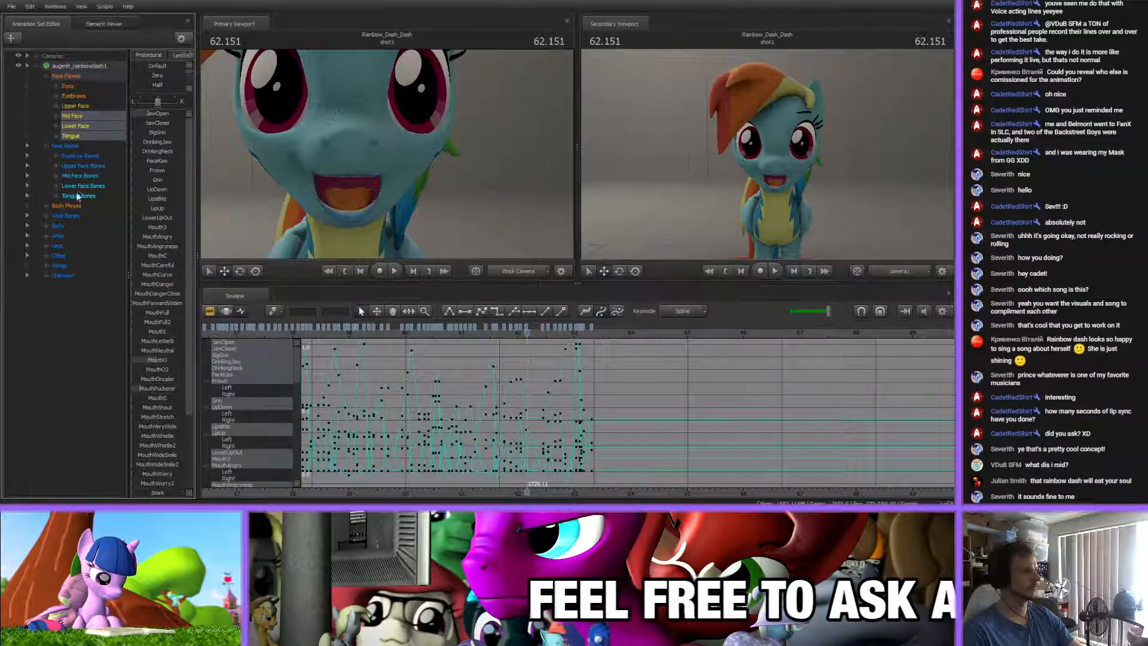
left_click(78, 196)
scroll(523, 339, "up", 3)
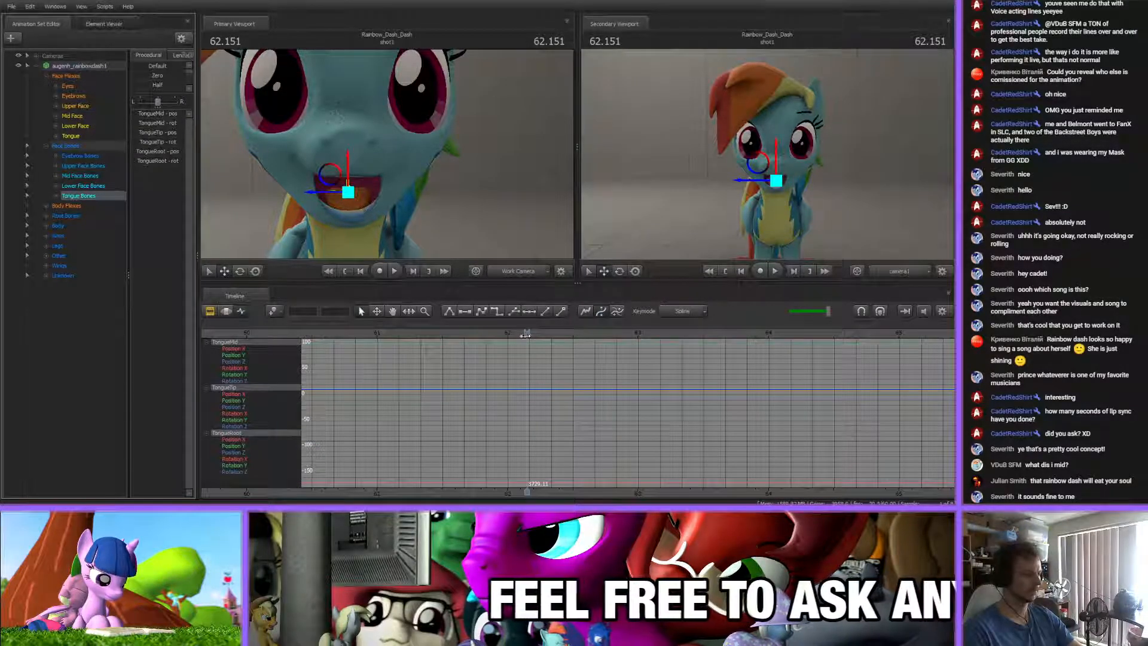
scroll(529, 336, "down", 10)
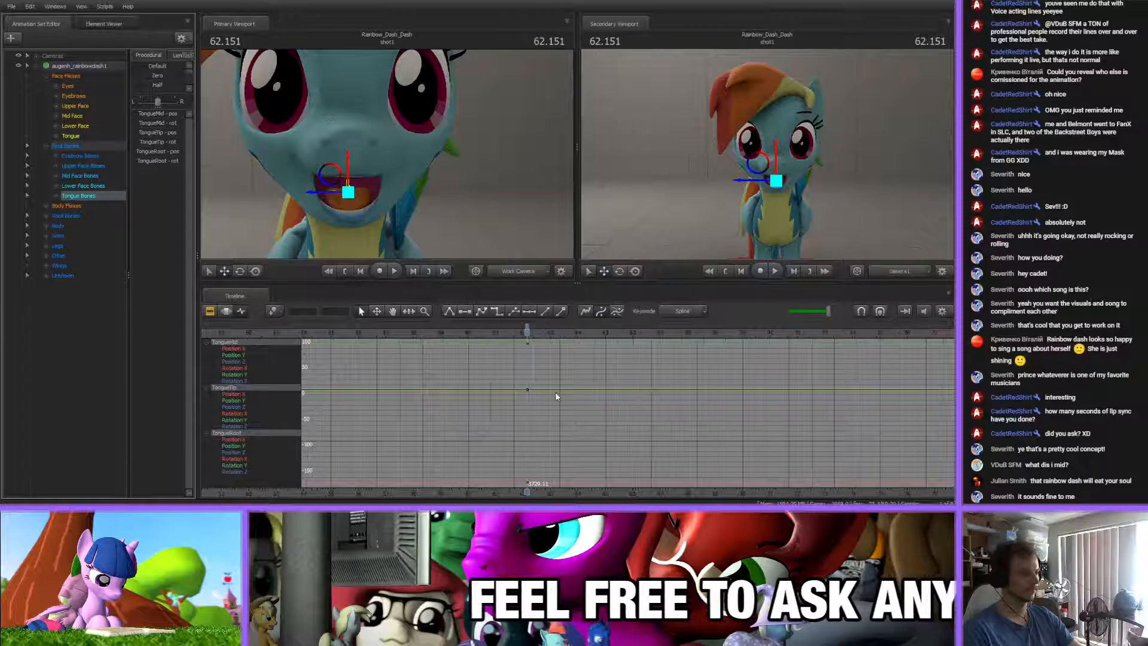
left_click(526, 327)
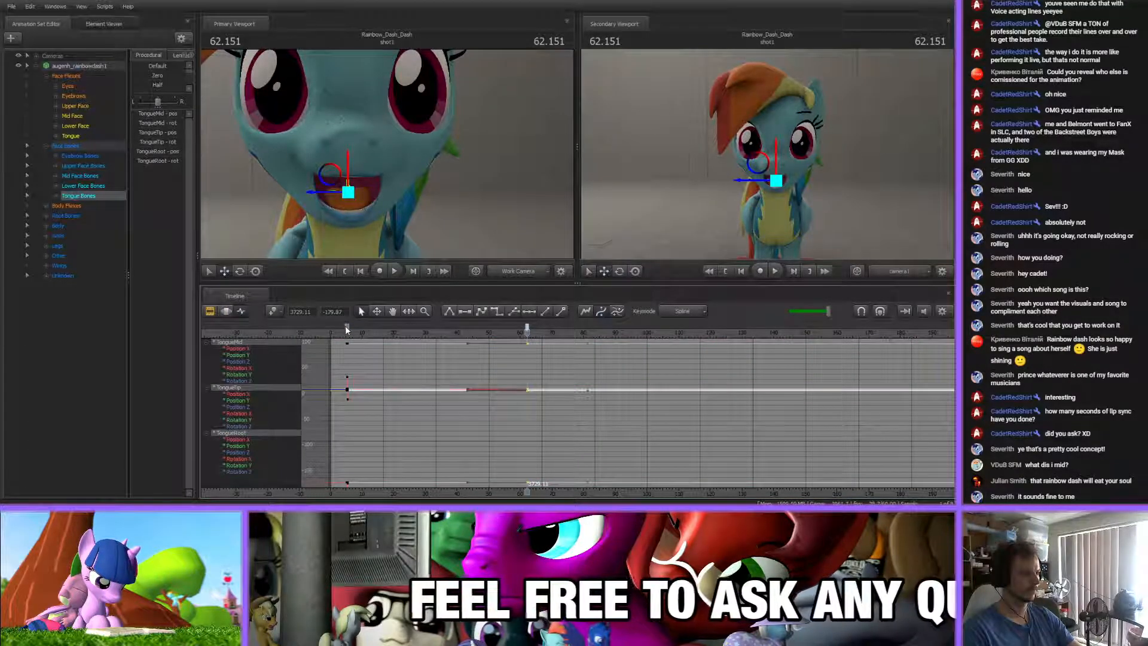
left_click(346, 326)
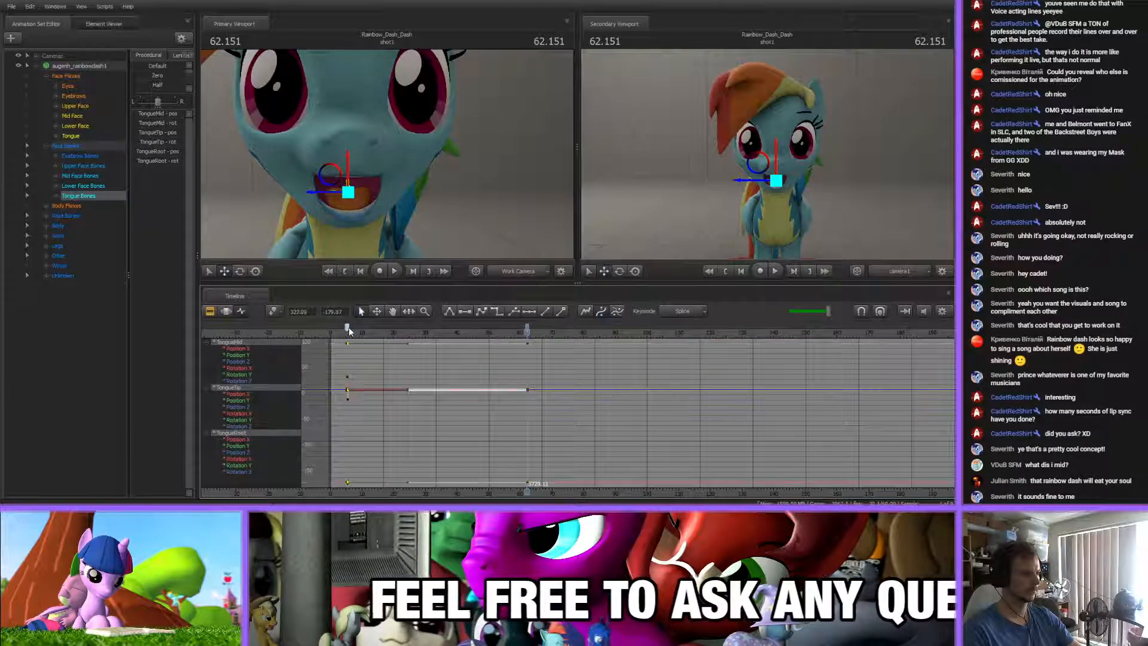
left_click(346, 333)
scroll(361, 347, "up", 10)
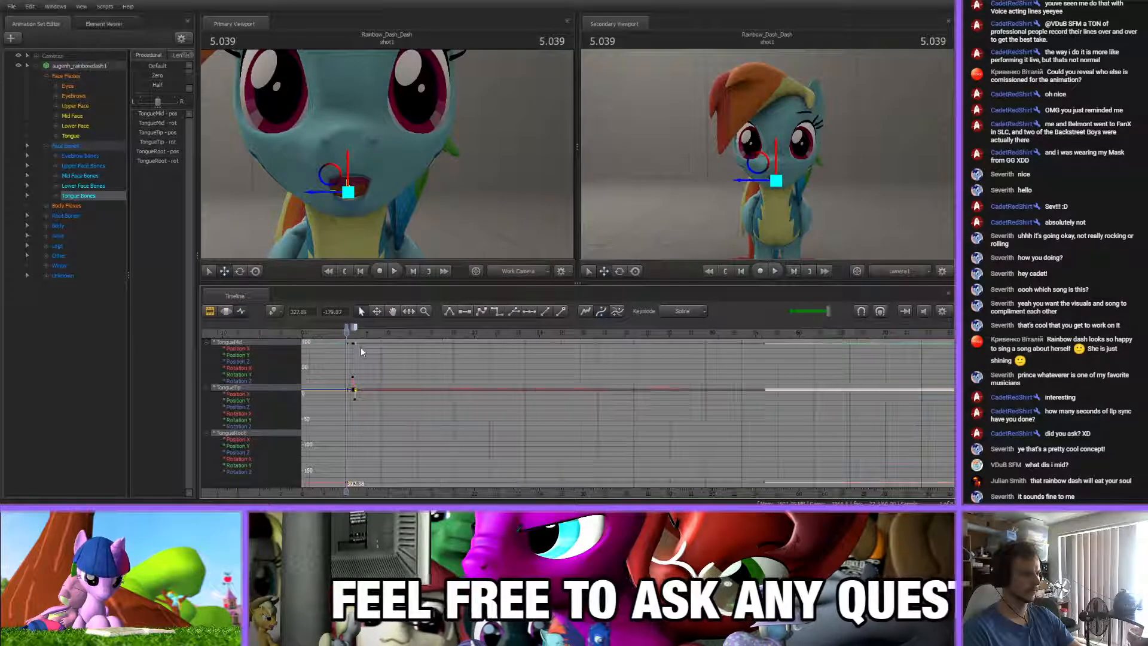
left_click_drag(346, 333, 380, 339)
scroll(432, 398, "down", 5)
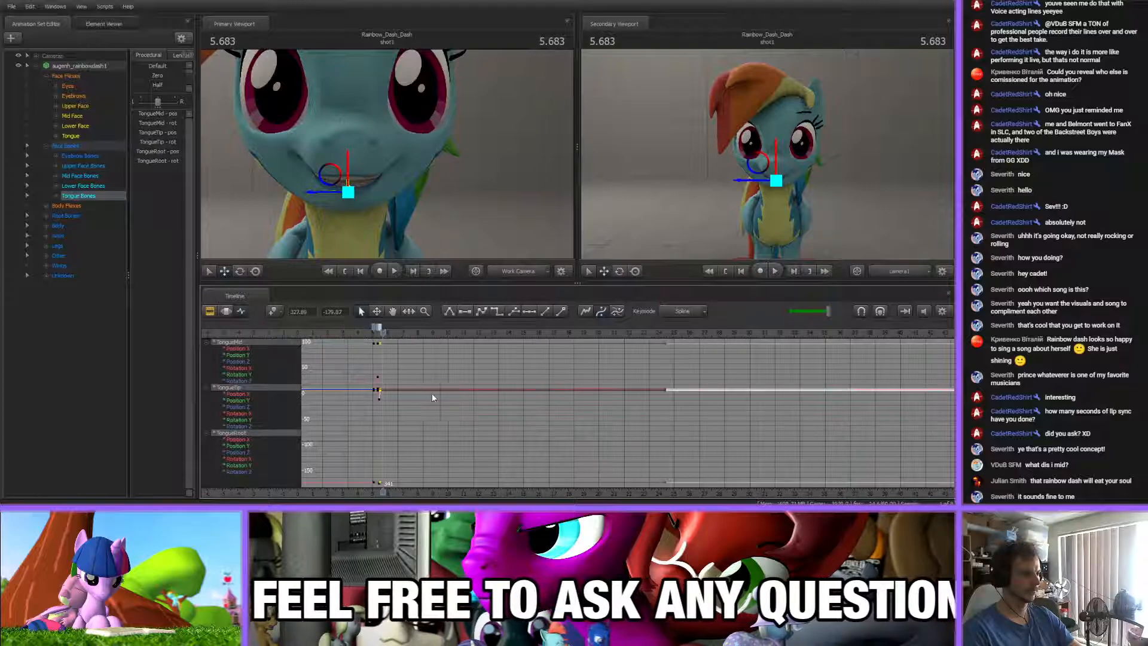
Return to the tongue key near 62.15 s and check the following frames up to about 62.39 s
scroll(658, 359, "down", 5)
left_click(640, 328, "shift")
left_click(640, 334)
scroll(667, 438, "up", 6)
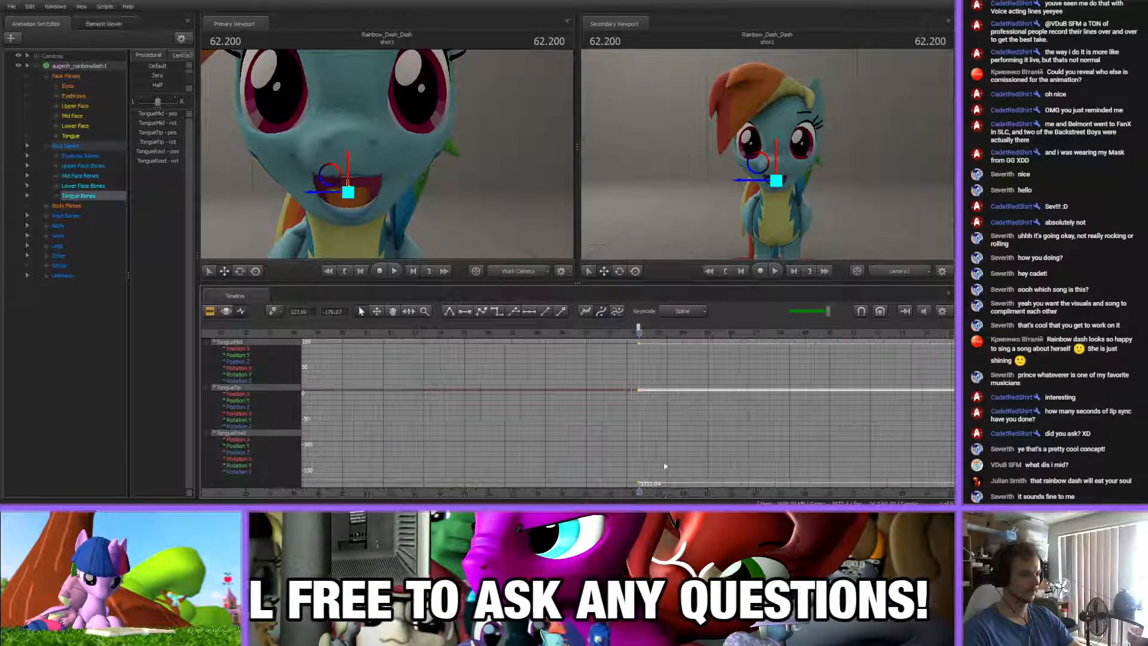
middle_click_drag(672, 417, 460, 416)
mouse_move(424, 333)
left_mouse_down()
mouse_move(482, 338)
mouse_move(460, 339)
left_mouse_up()
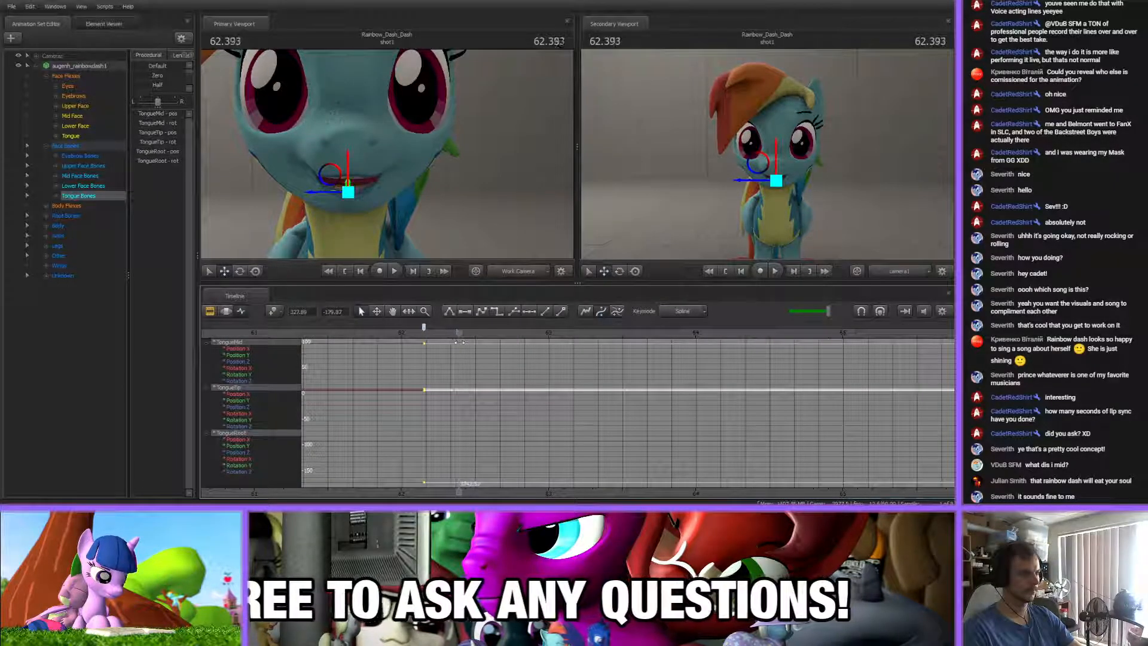
Examine the tongue from inside the mouth, comparing its pose between about 62.15 s and 62.40 s
left_click_drag(482, 210, 541, 209)
key("a")
key("w")
key("w")
key("s")
key("s")
key("w")
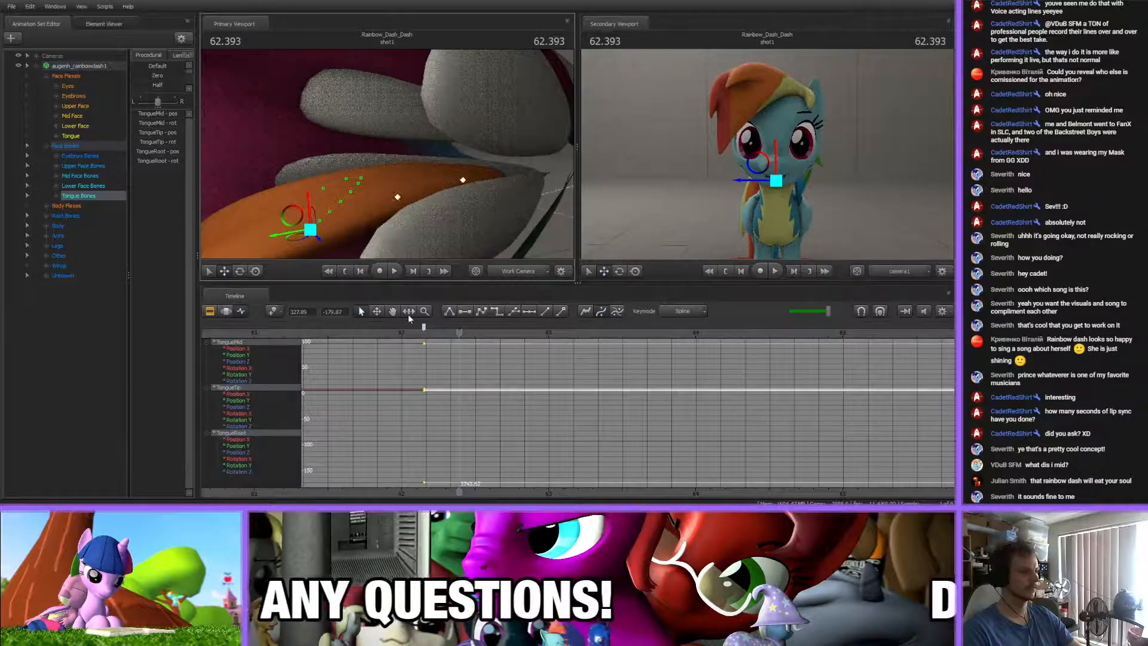
left_click(422, 332)
mouse_move(422, 332)
left_mouse_down()
mouse_move(462, 334)
mouse_move(422, 332)
mouse_move(443, 333)
left_mouse_up()
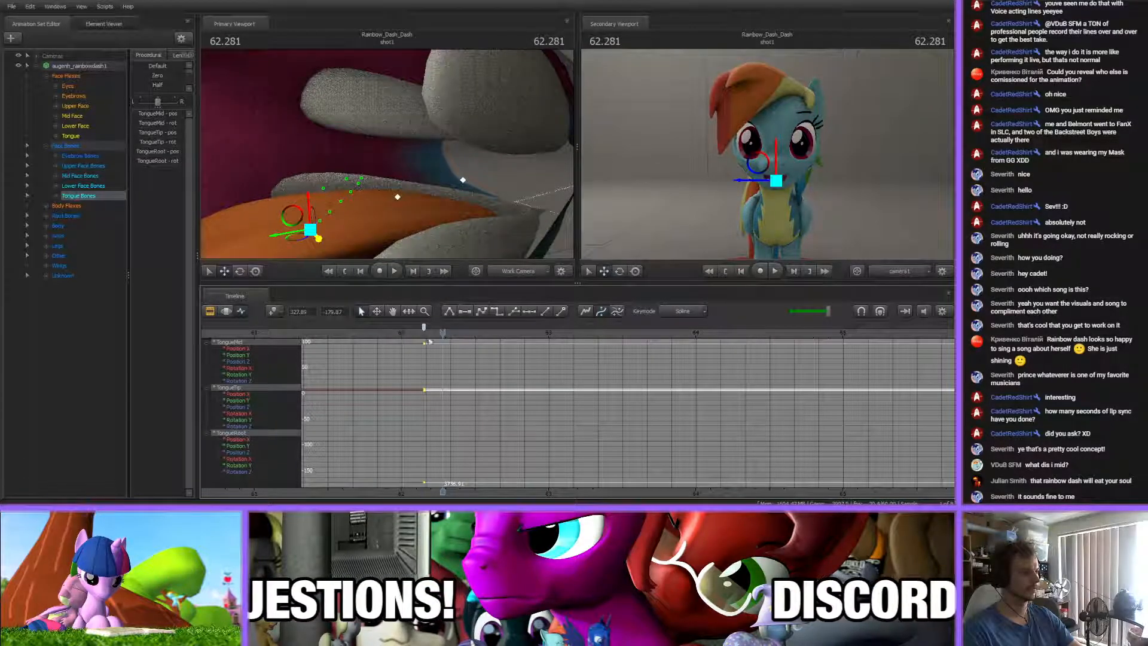
left_click_drag(442, 333, 460, 335)
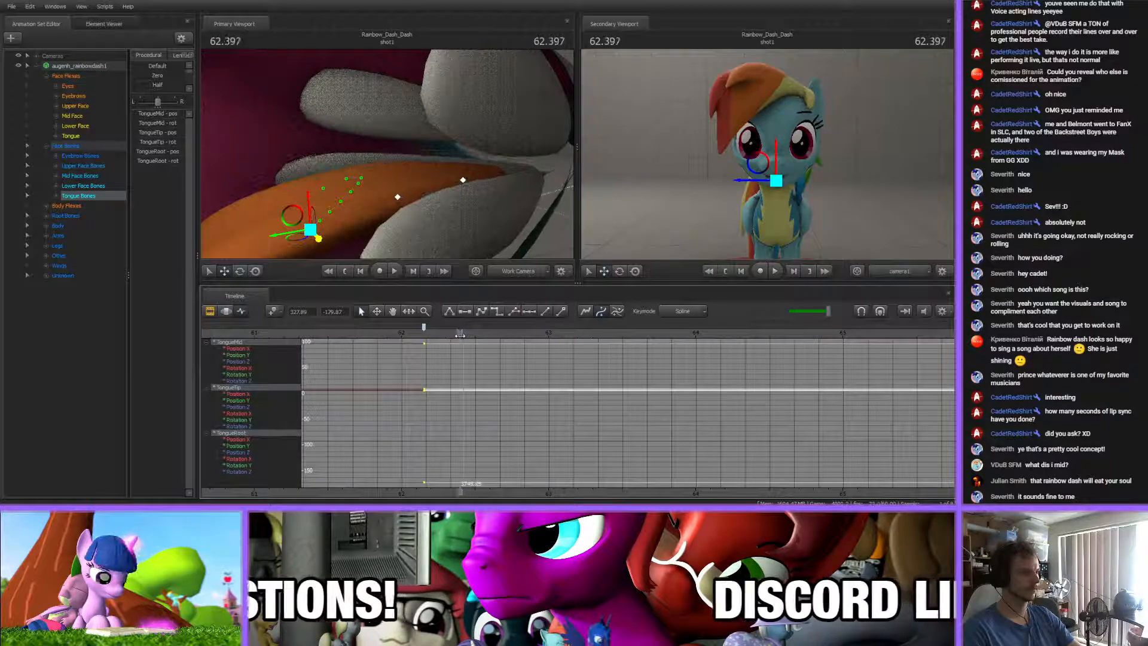
Raise the TongueRoot bone at about 62.40 s and rotate the TongueTip bone
left_click(311, 231)
left_click_drag(292, 220, 307, 181)
key("e")
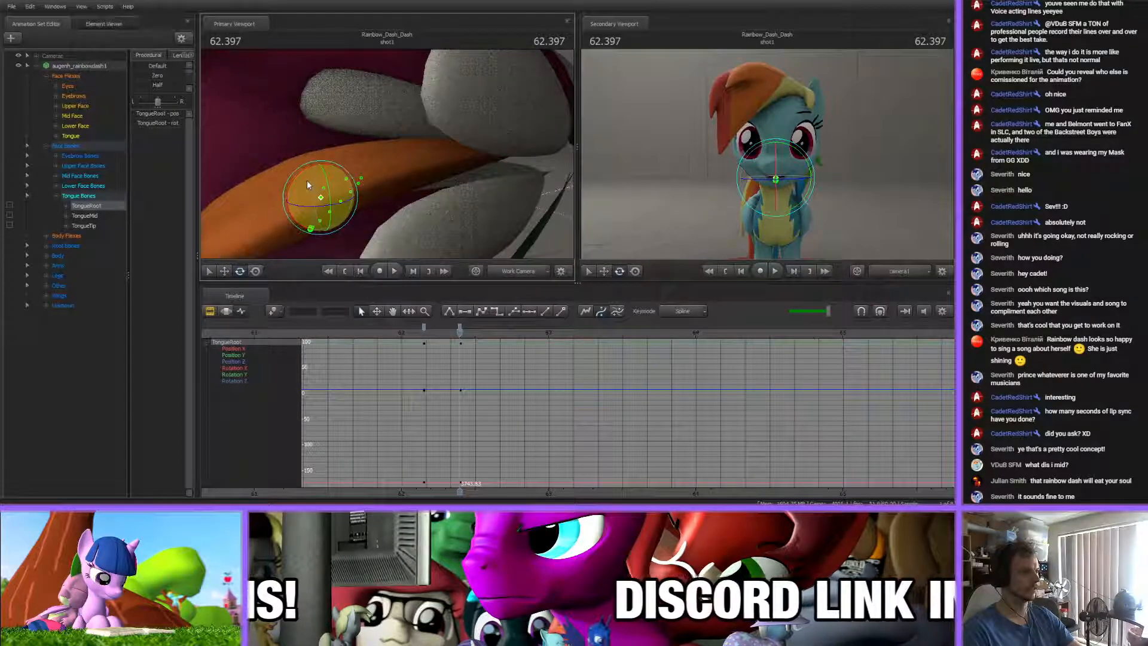
left_click(406, 156)
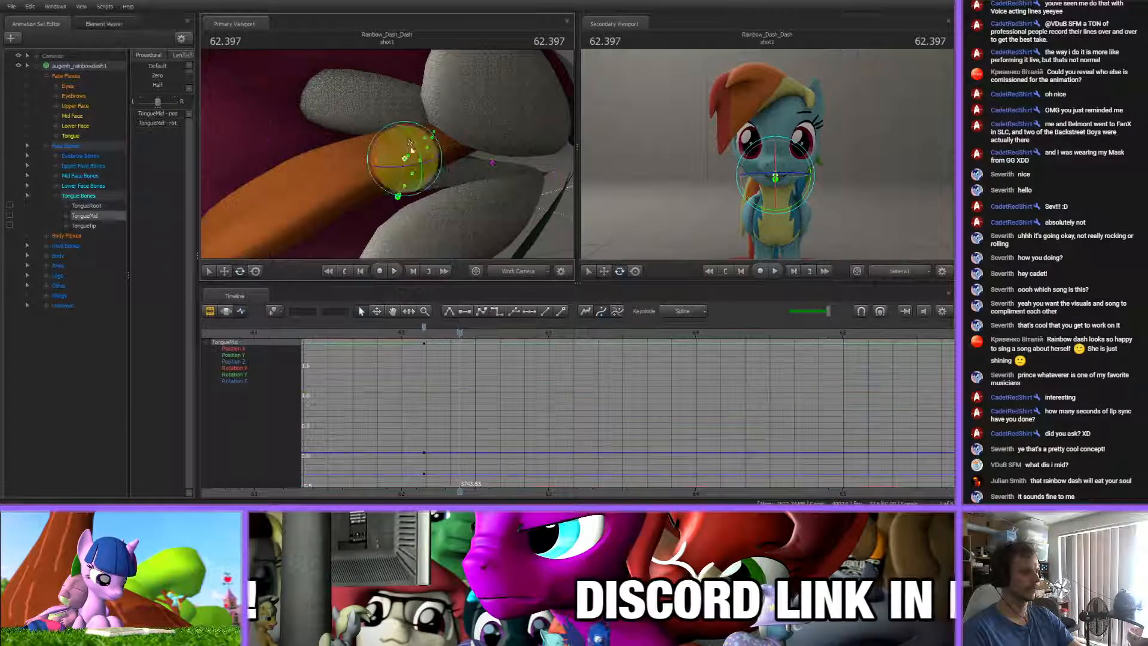
left_click(414, 131)
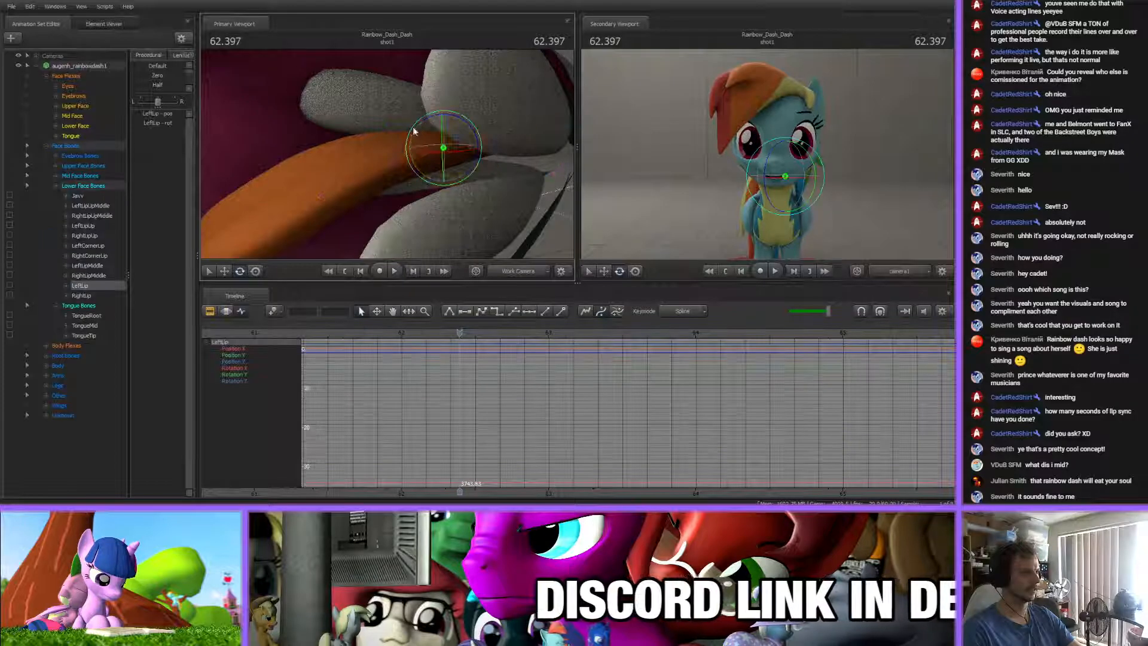
left_click_drag(417, 126, 433, 118)
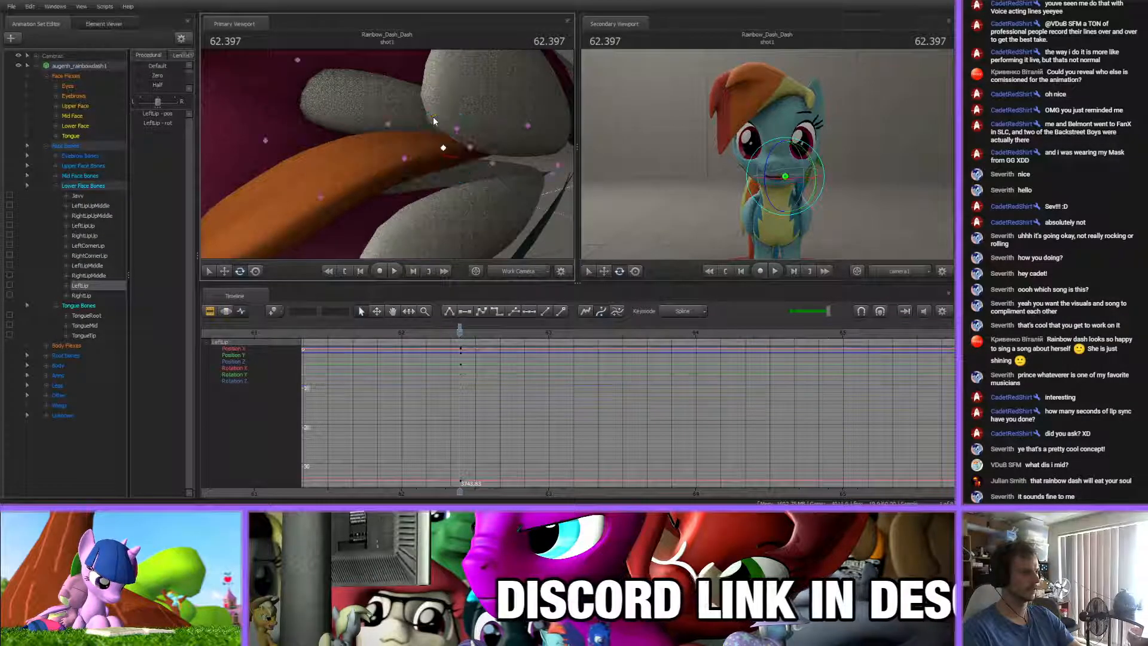
left_click(469, 147)
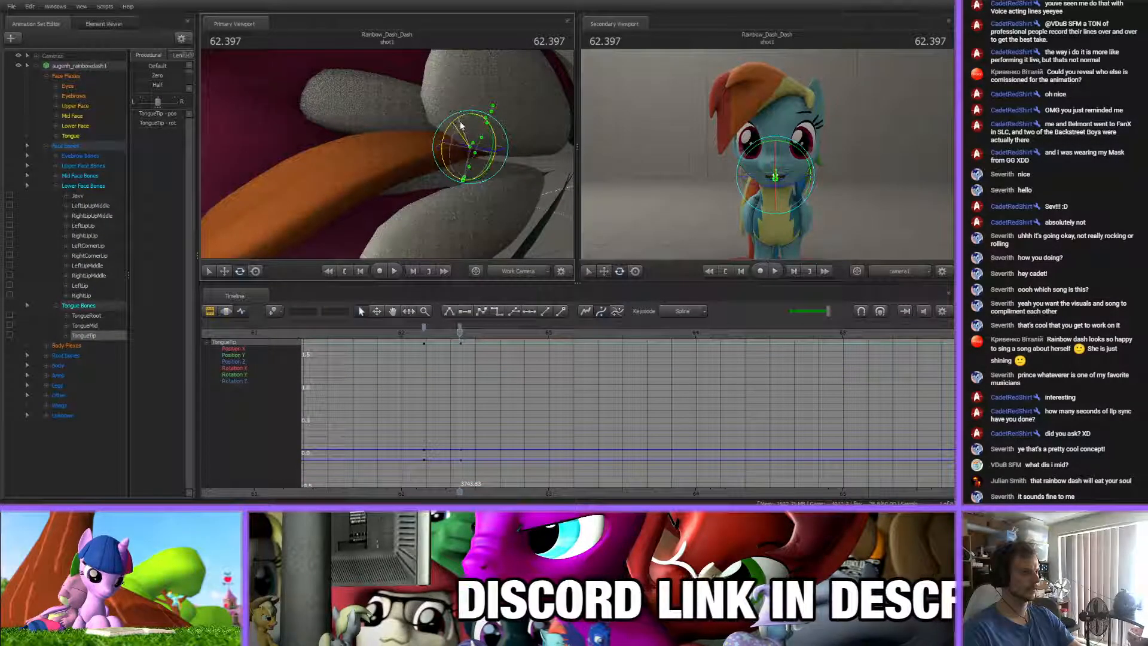
Raise the TongueRoot bone further and rotate TongueMid and TongueTip to refine the lifted tongue at about 62.40 s
left_click(317, 200)
key("w")
left_click_drag(306, 203, 319, 171)
key("e")
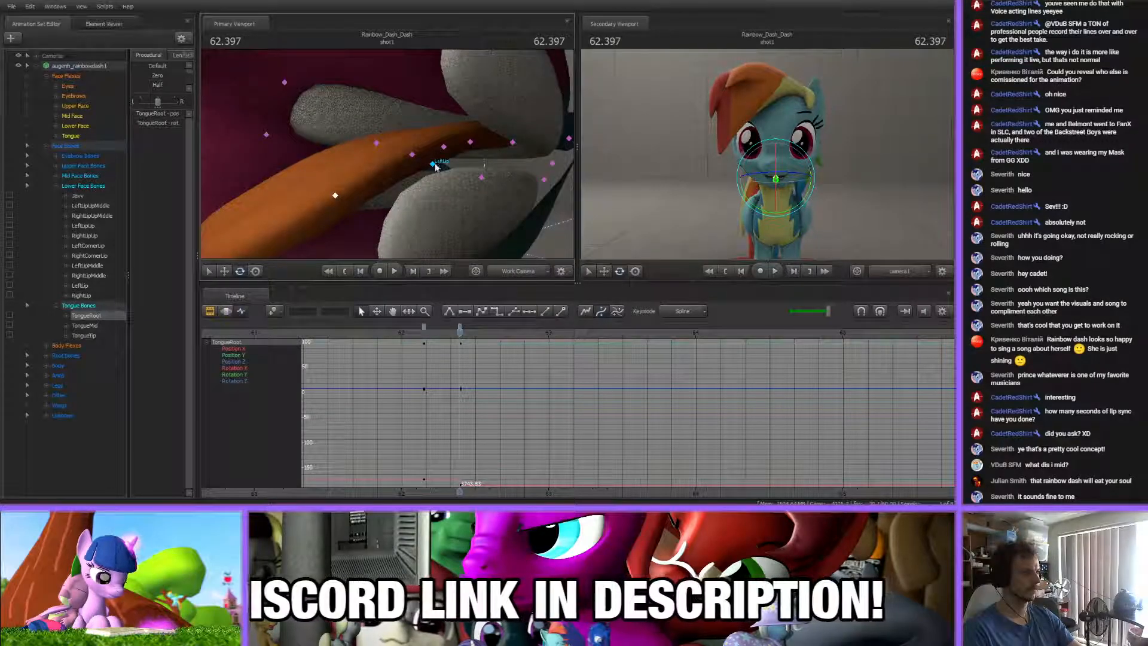
left_click(412, 155)
left_click_drag(394, 134, 478, 149)
left_click(472, 156)
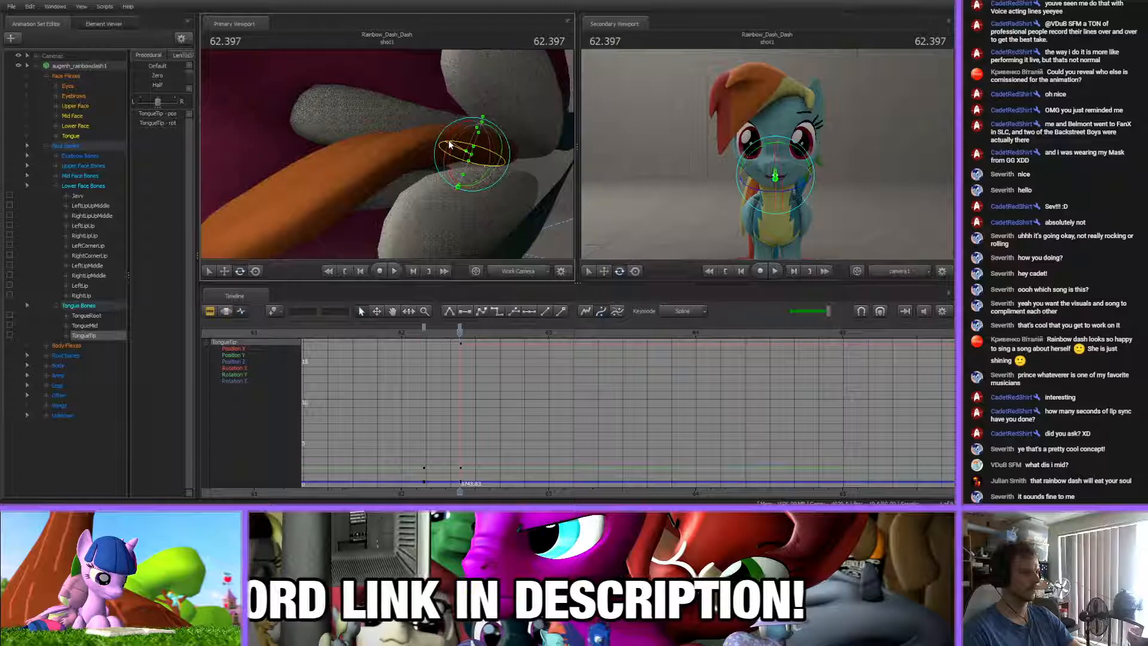
left_click_drag(451, 135, 281, 153)
Change the tangents of all the Tongue Bones keys at about 62.15 s and 62.40 s
left_click_drag(419, 155, 385, 156)
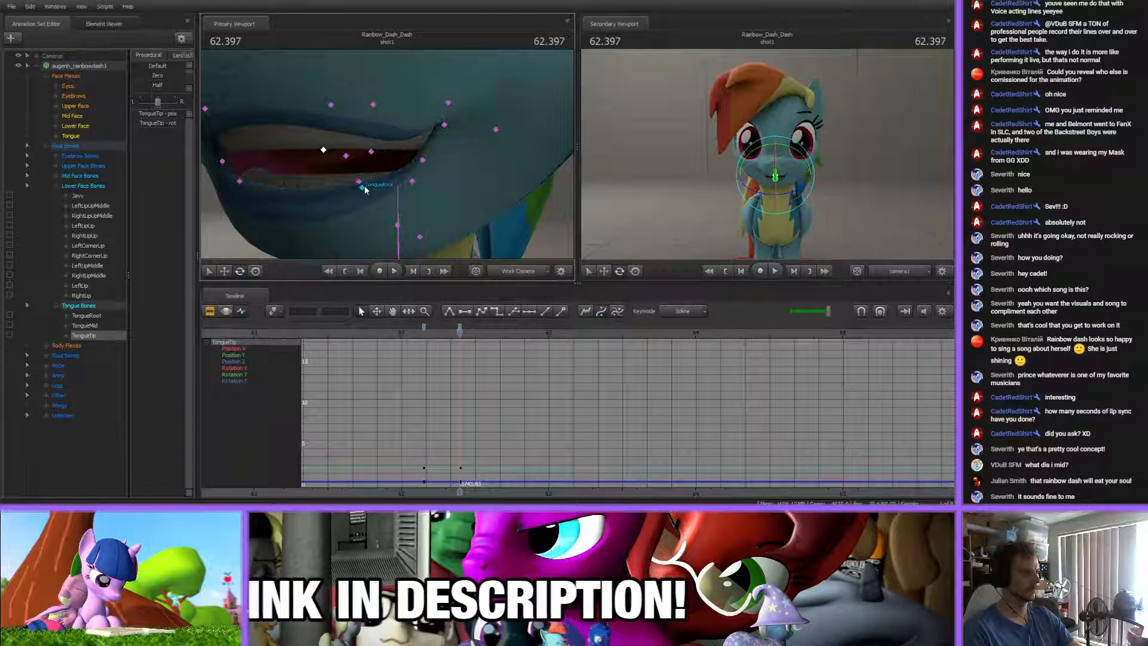
left_click_drag(423, 332, 484, 333)
left_click(460, 328)
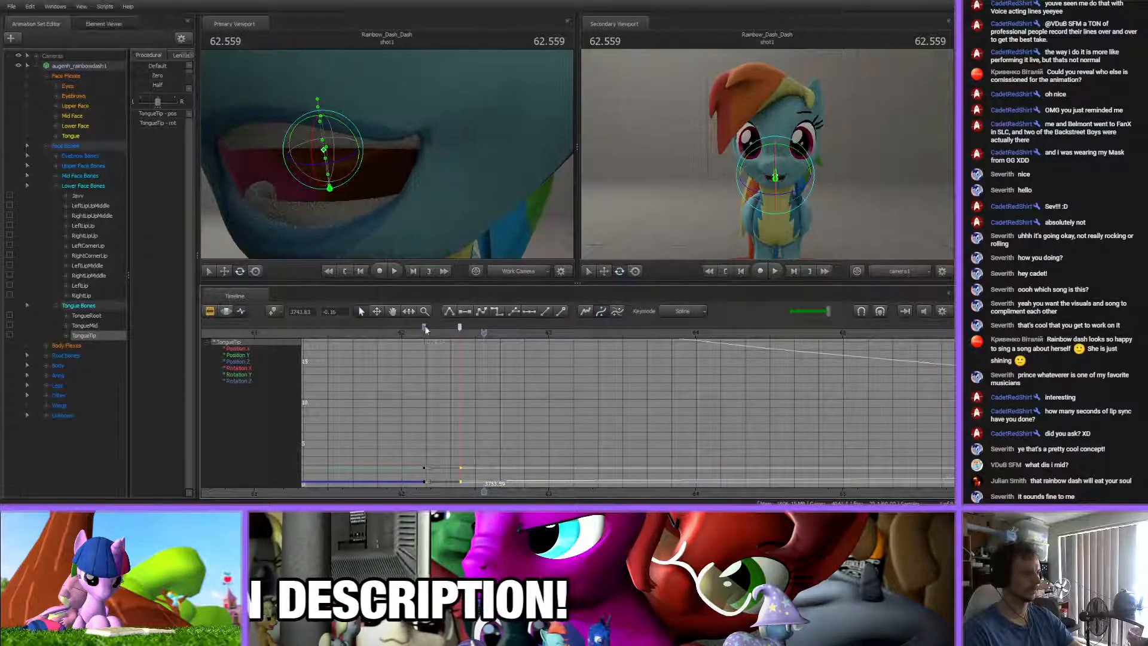
scroll(486, 383, "down", 10)
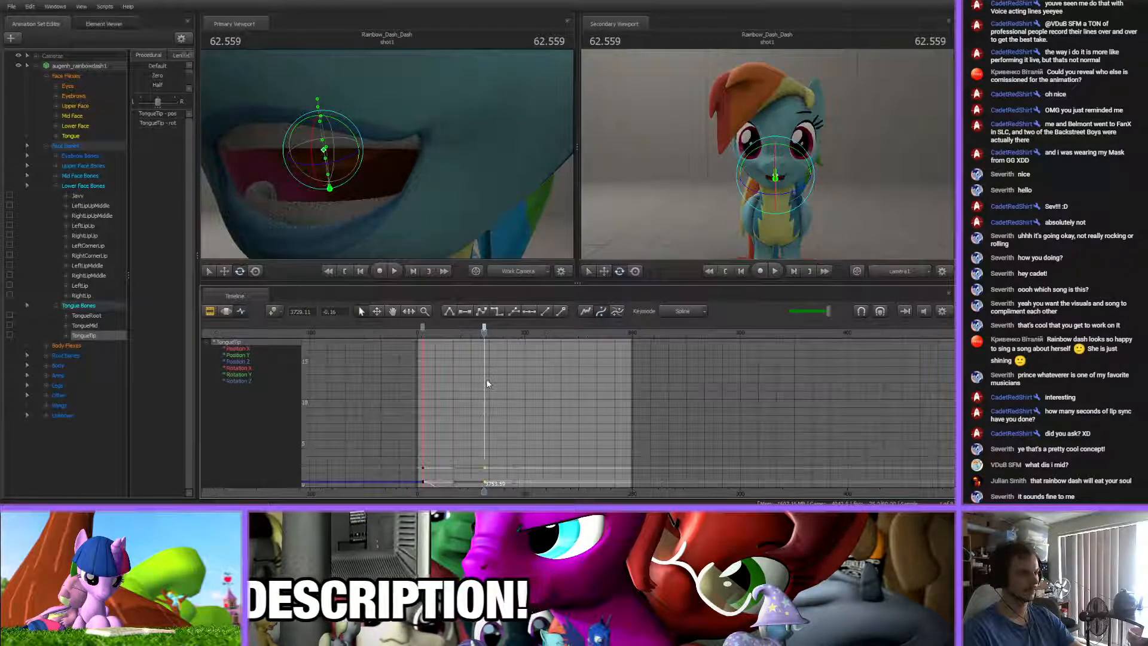
scroll(486, 383, "up", 10)
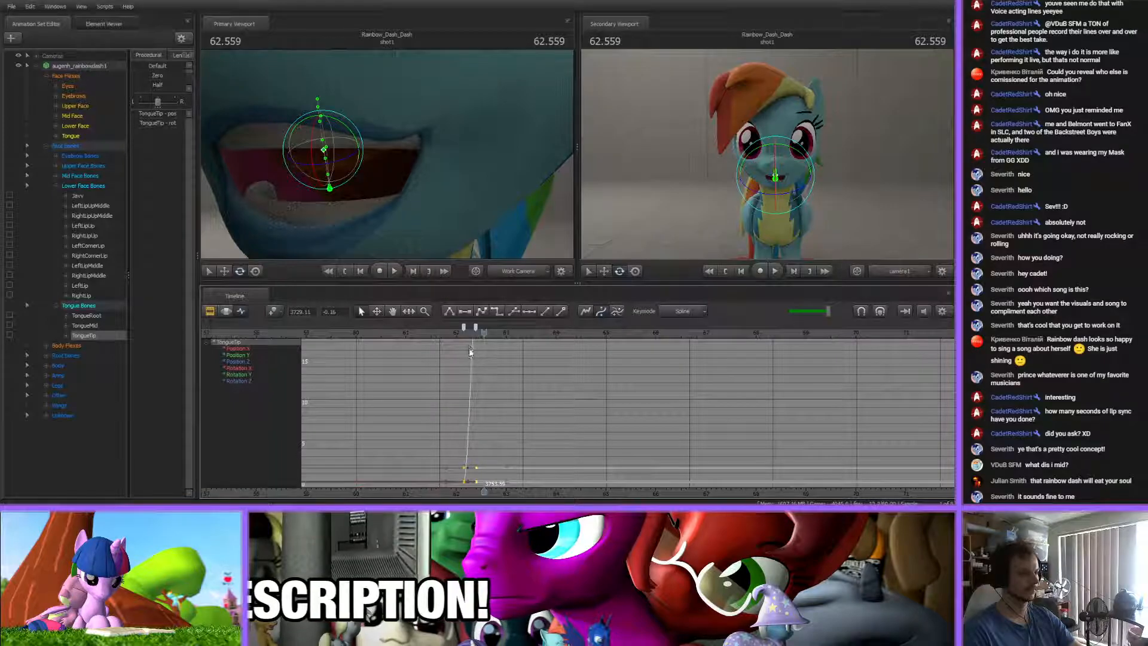
scroll(467, 328, "up", 2)
mouse_move(456, 330)
left_mouse_down()
mouse_move(441, 329)
mouse_move(469, 330)
mouse_move(460, 330)
left_mouse_up()
left_click(83, 307)
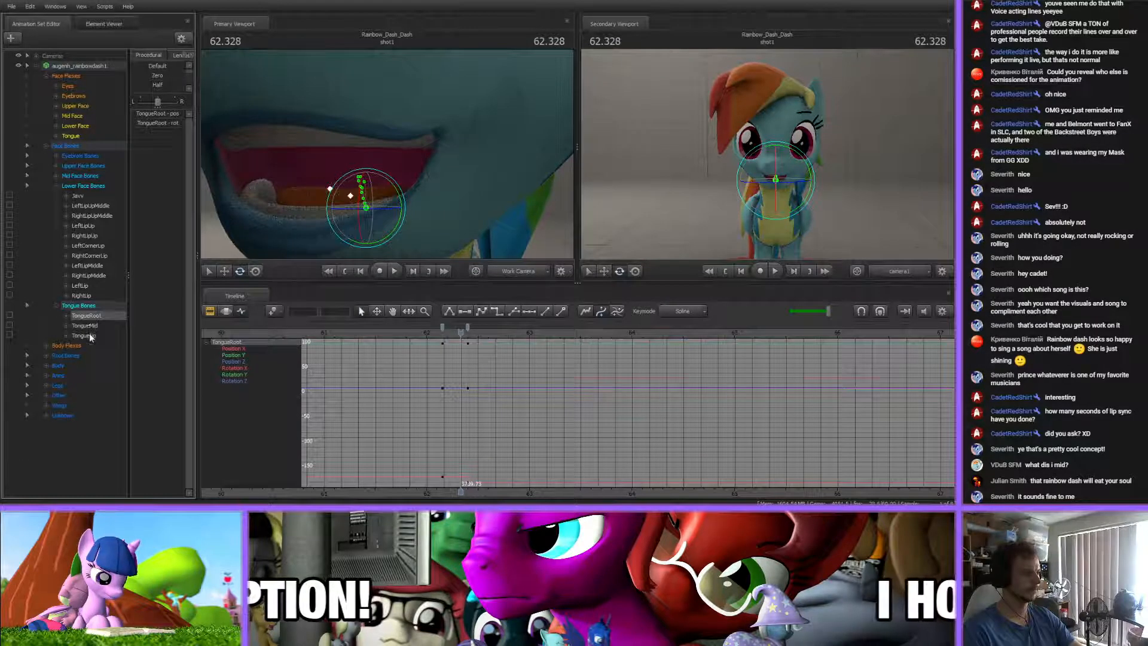
left_click(442, 327)
left_click(468, 327, "shift")
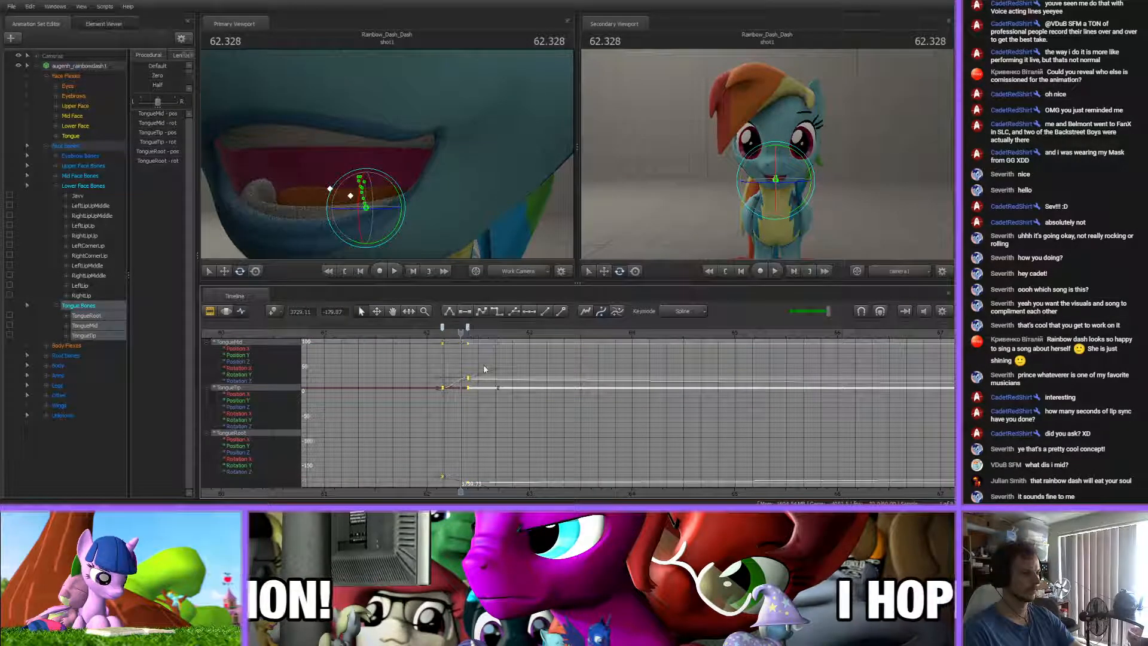
key("2")
Copy the Tongue Bones key from about 62.15 s to about 62.53 s, and play back the result
left_click(493, 359)
left_click_drag(447, 334, 482, 341)
left_click(442, 330)
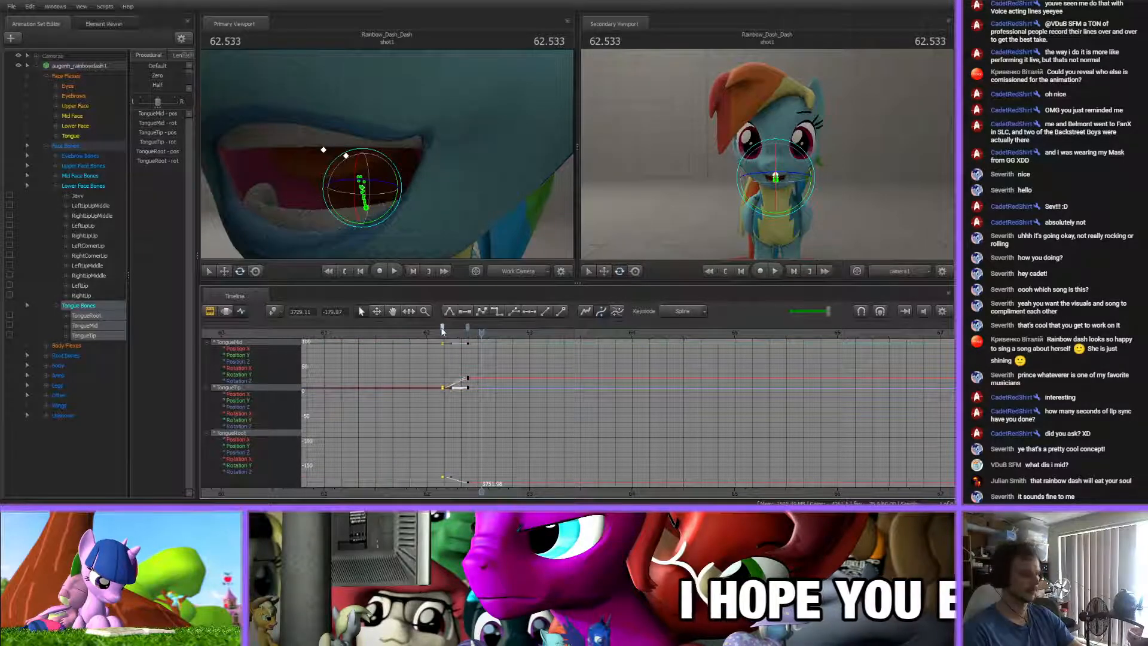
key("ctrl+c")
key("ctrl+v")
left_click(482, 329)
left_click(485, 358)
left_click_drag(481, 332, 416, 332)
key("space")
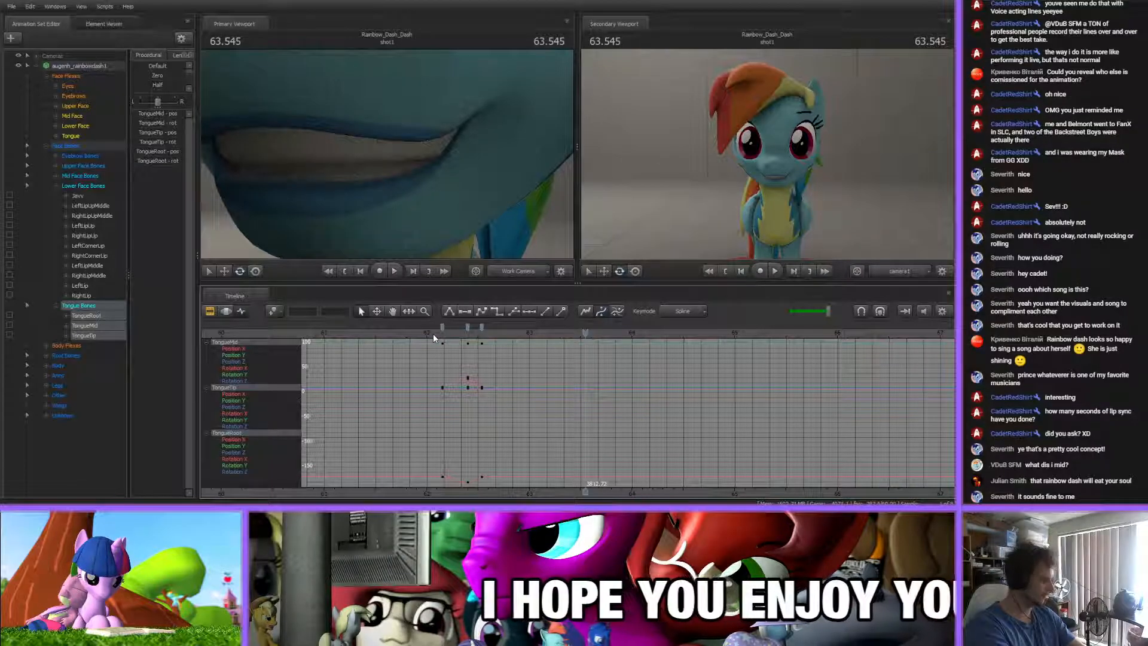
Reselect the Mid Face, Lower Face and Tongue flexes and collapse the Face Bones group
left_click(63, 126)
left_click(64, 116, "ctrl")
left_click(65, 136, "ctrl")
left_click(47, 145)
scroll(561, 392, "up", 5)
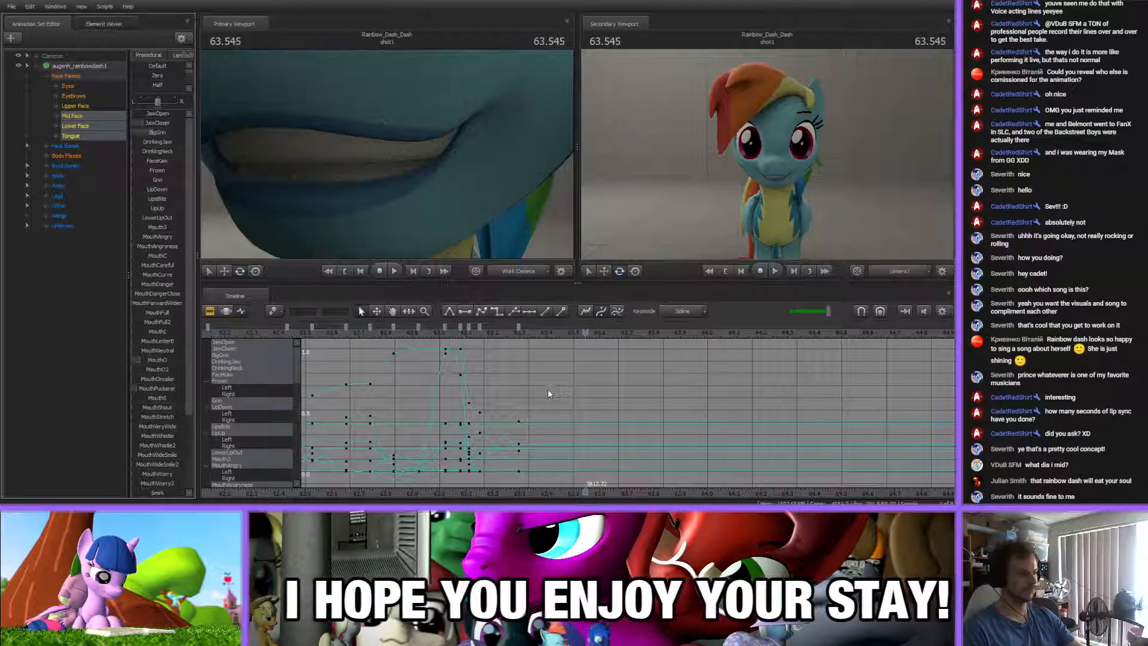
Add a mouth key at about 63.38 s after the grin key and adjust its MouthO flex
left_click_drag(436, 336, 524, 336)
mouse_move(394, 167)
left_mouse_down()
mouse_move(378, 43)
mouse_move(387, 156)
left_mouse_up()
key("s")
key("w")
mouse_move(524, 338)
left_mouse_down()
mouse_move(545, 342)
mouse_move(473, 329)
left_mouse_up()
scroll(542, 342, "up", 3)
mouse_move(471, 334)
left_mouse_down()
mouse_move(440, 334)
mouse_move(592, 332)
left_mouse_up()
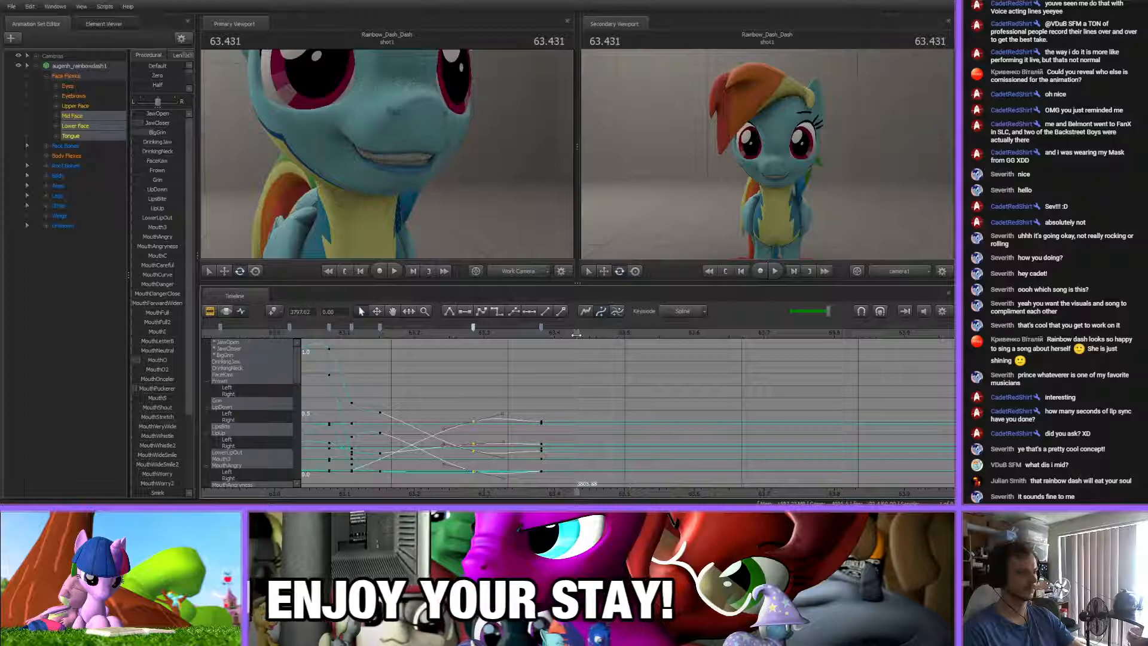
key("Down")
left_click_drag(150, 360, 156, 361)
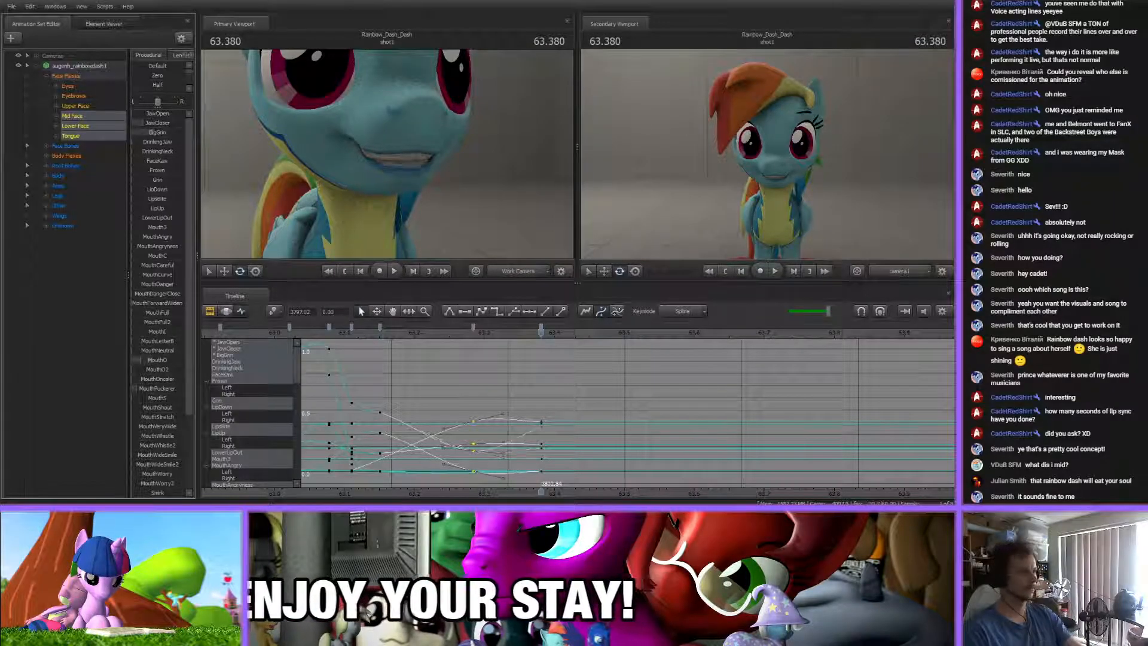
Add an open-mouth key at about 63.49 s by raising JawOpen and adjusting the other mouth flexes
left_click(593, 409)
middle_click_drag(568, 478, 485, 468)
left_click_drag(385, 333, 436, 335)
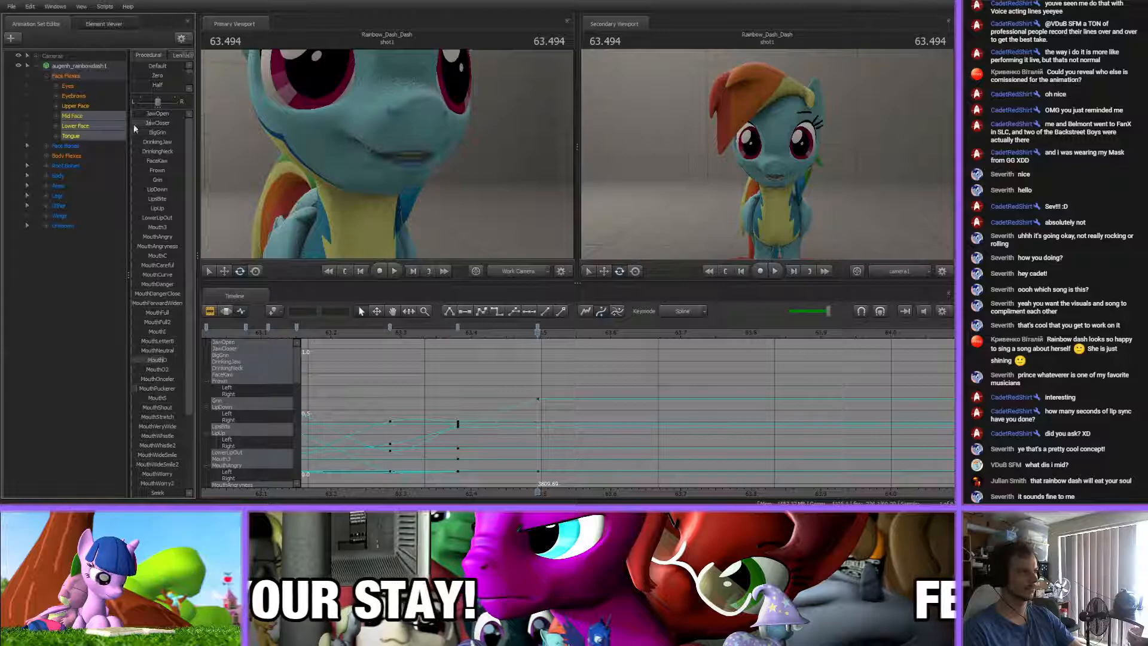
left_click_drag(142, 115, 149, 115)
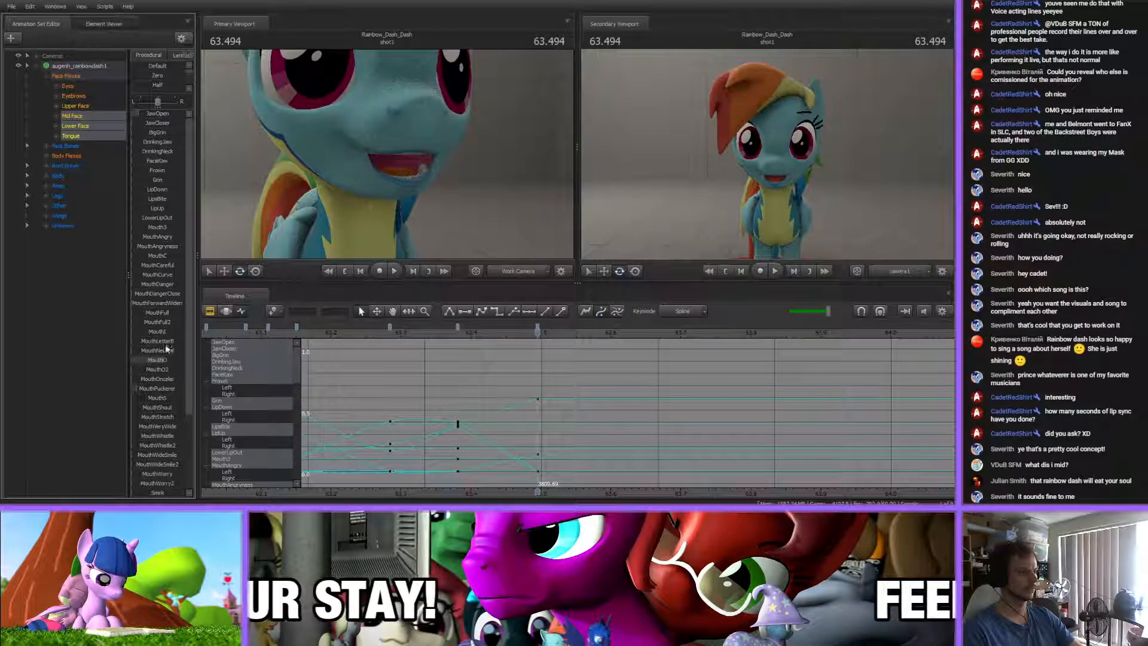
mouse_move(397, 230)
left_mouse_down()
mouse_move(388, 227)
mouse_move(418, 228)
left_mouse_up()
left_click_drag(382, 157, 383, 158)
scroll(153, 436, "down", 4)
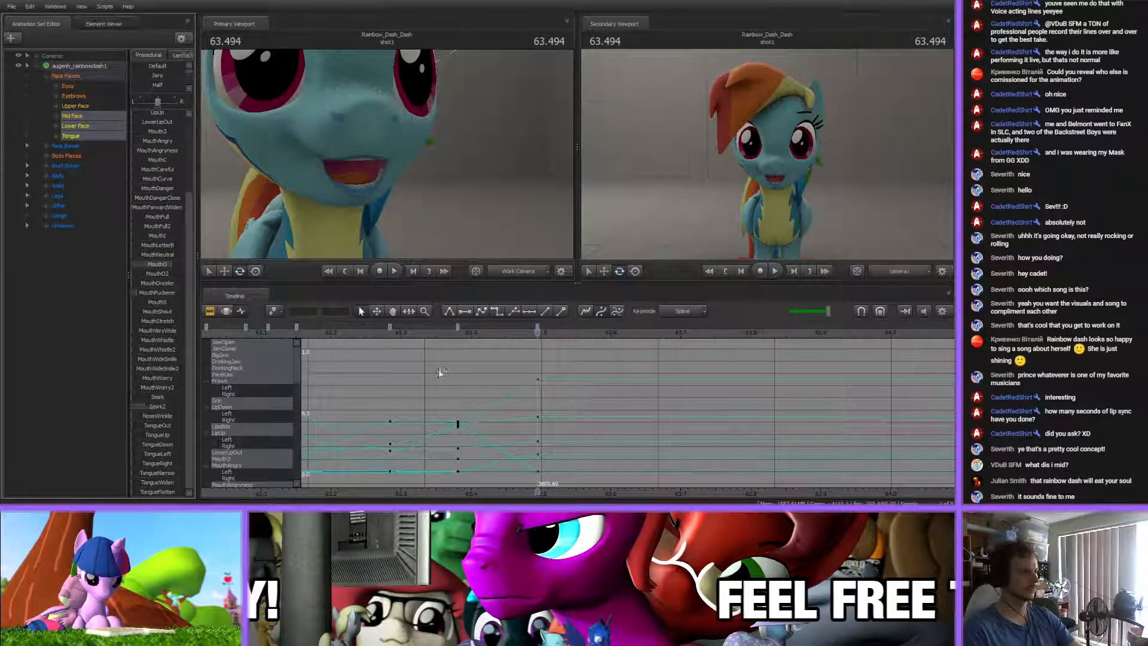
left_click_drag(430, 330, 537, 334)
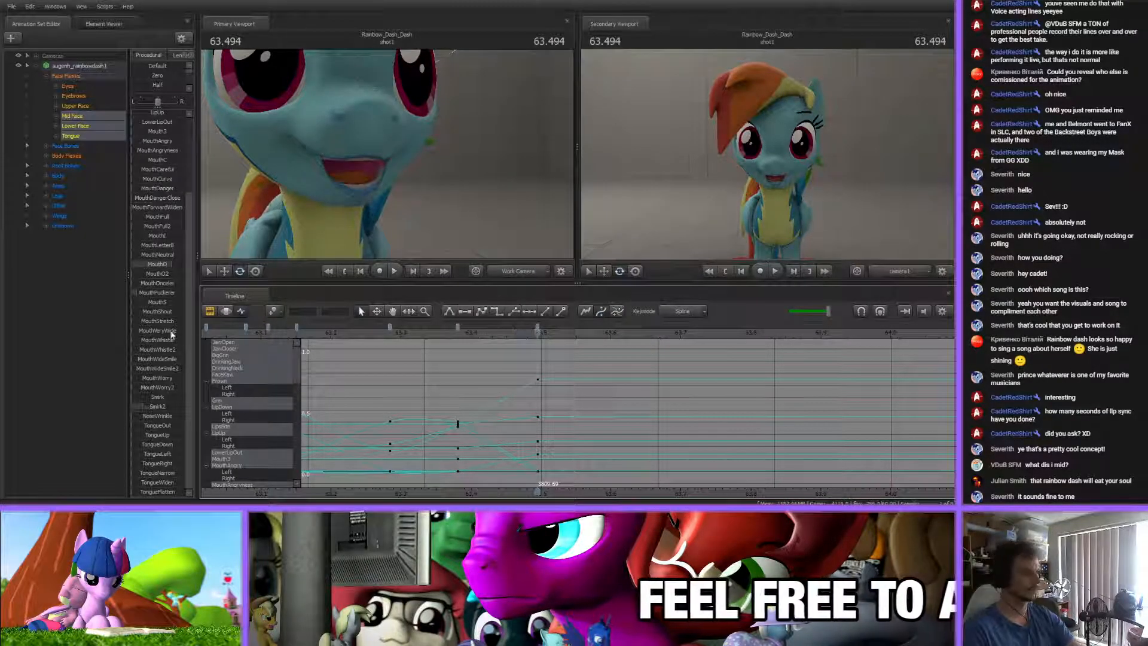
scroll(170, 329, "up", 3)
scroll(159, 389, "down", 3)
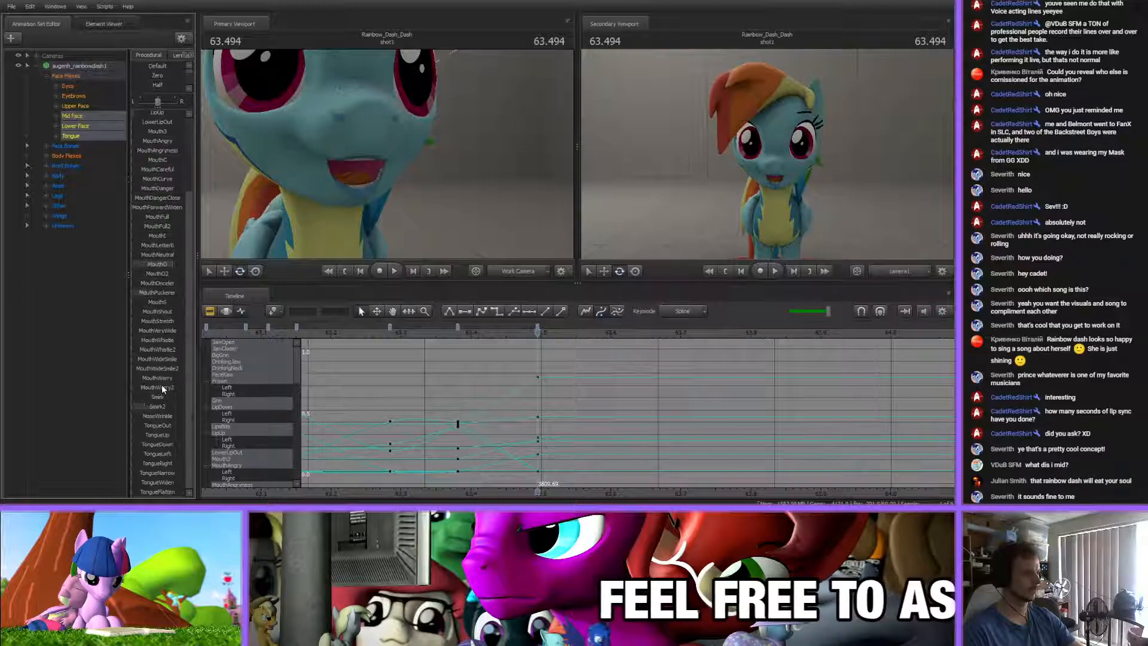
Close the mouth in the key at about 63.49 s by adjusting the JawOpen, JawCloser and MouthO flexes
scroll(154, 323, "up", 3)
left_click_drag(153, 116, 142, 116)
left_click_drag(458, 332, 538, 332)
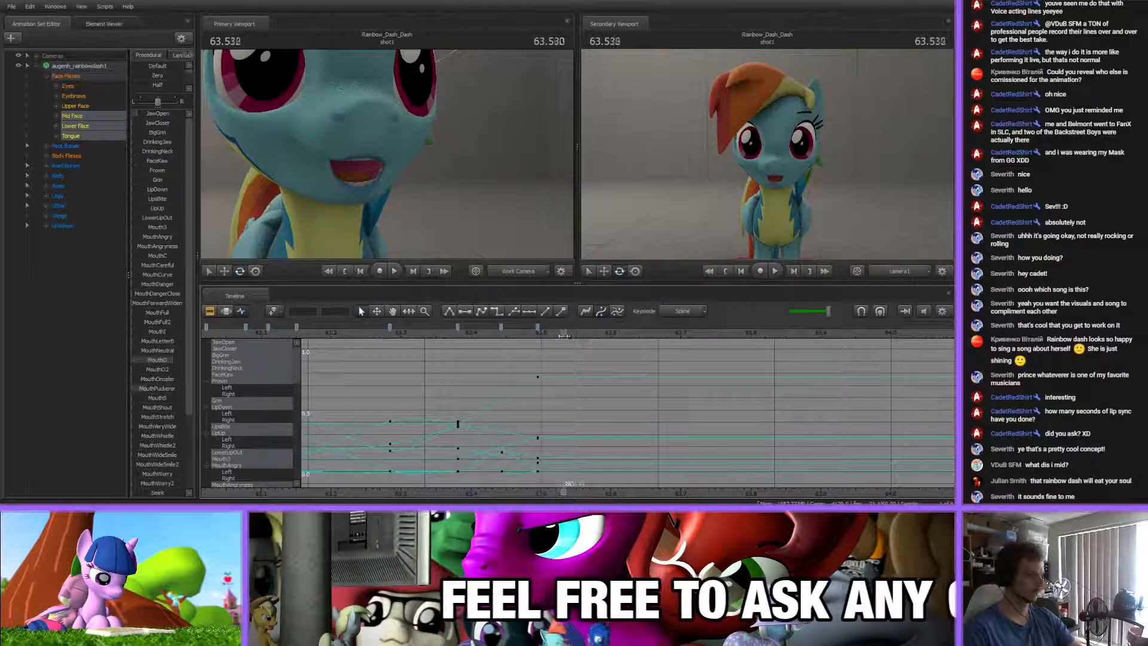
left_click_drag(163, 115, 156, 115)
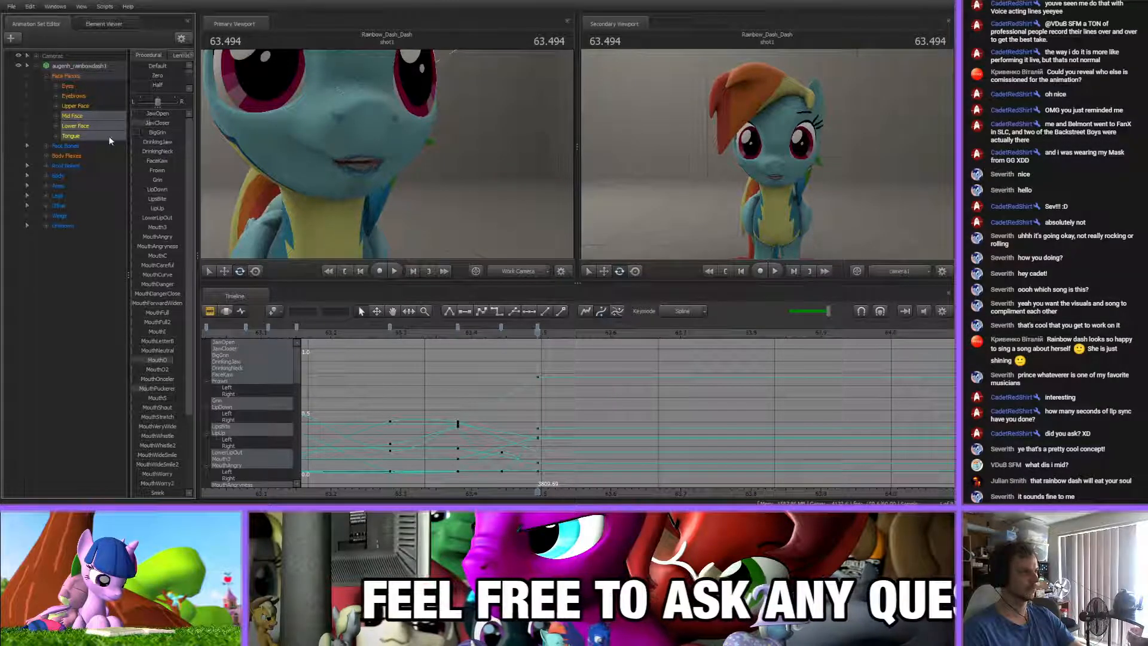
left_click_drag(170, 359, 157, 360)
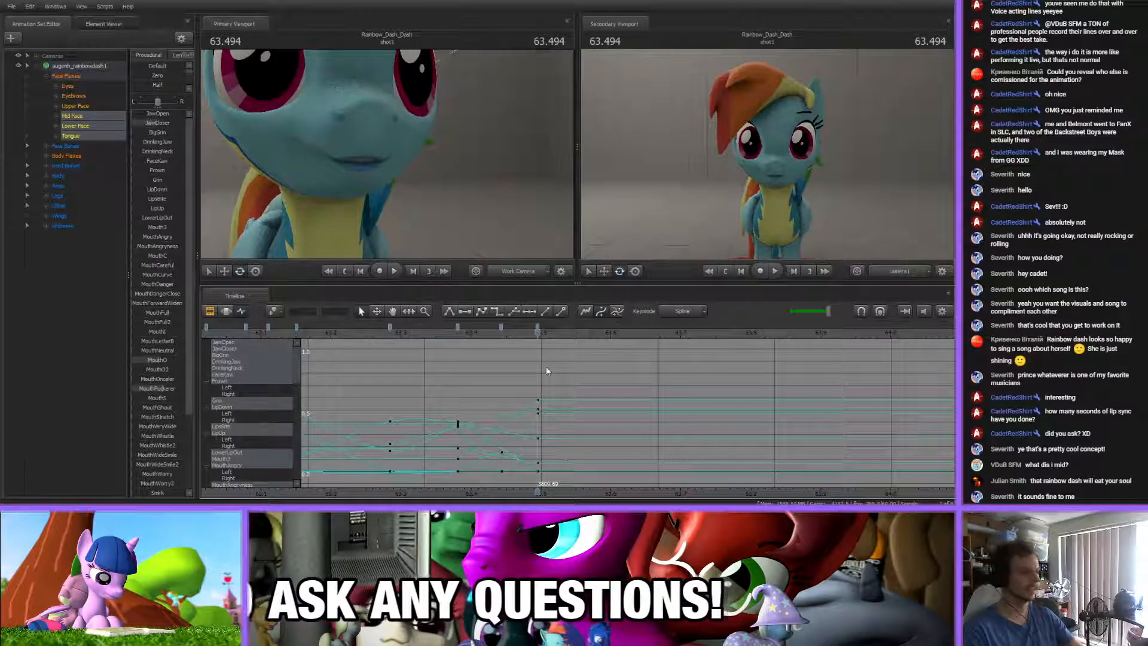
Check the closing motion and raise the MouthLetterB flex in the key at about 63.49 s
left_click_drag(512, 337, 559, 349)
key("Down")
mouse_move(159, 342)
left_mouse_down()
mouse_move(182, 343)
mouse_move(171, 343)
left_mouse_up()
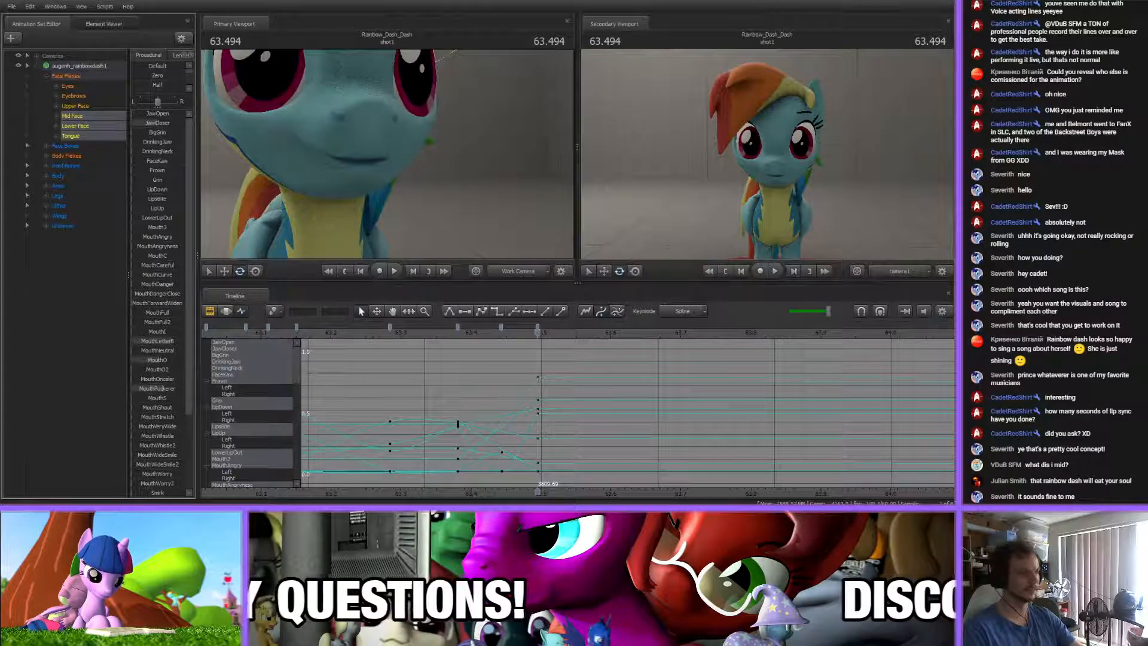
key("Down")
Add a closed-mouth key at about 63.57 s, adjusting its MouthO and MouthFull flexes
left_click_drag(488, 336, 589, 348)
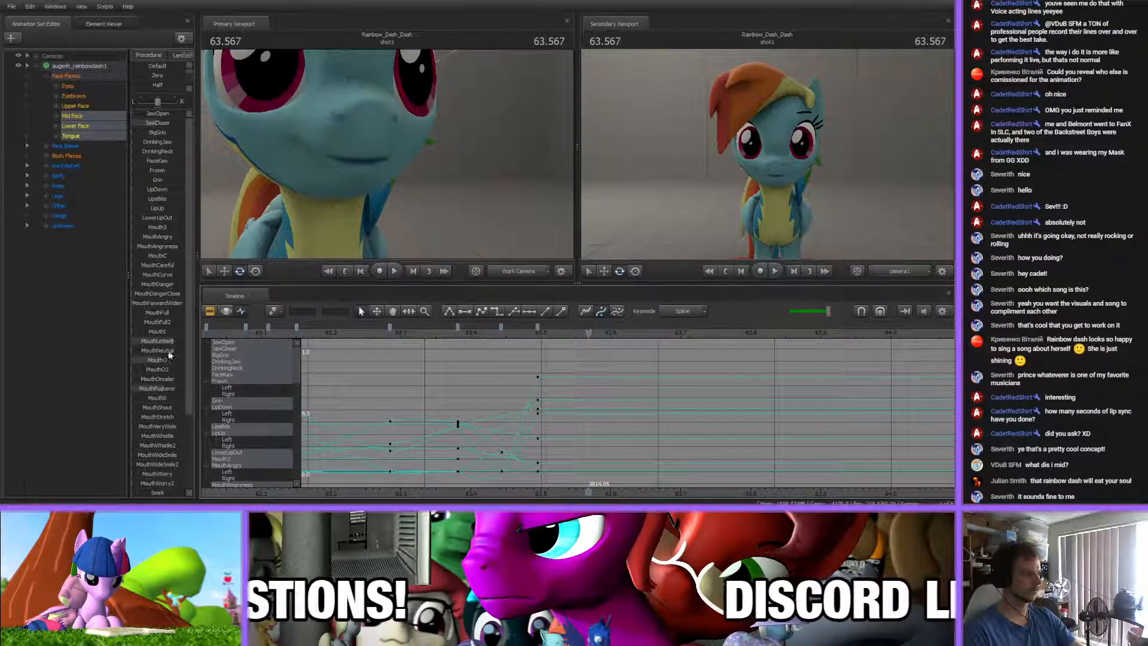
left_click_drag(165, 360, 172, 360)
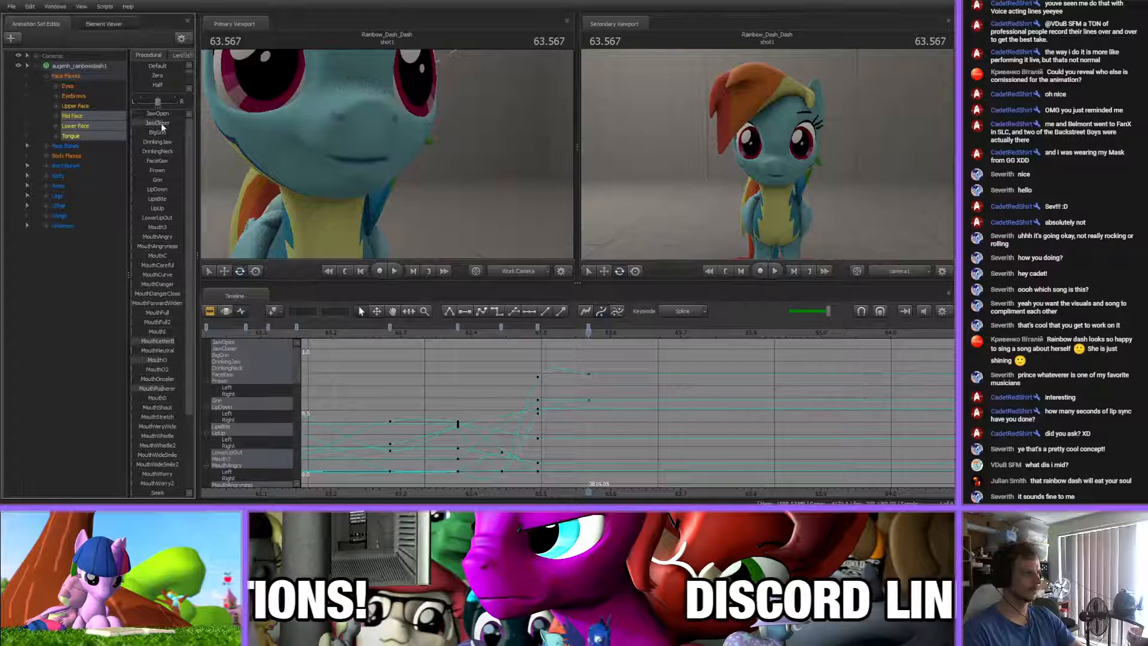
scroll(162, 416, "down", 5)
scroll(168, 417, "up", 5)
mouse_move(151, 306)
left_mouse_down()
mouse_move(170, 307)
mouse_move(156, 306)
left_mouse_up()
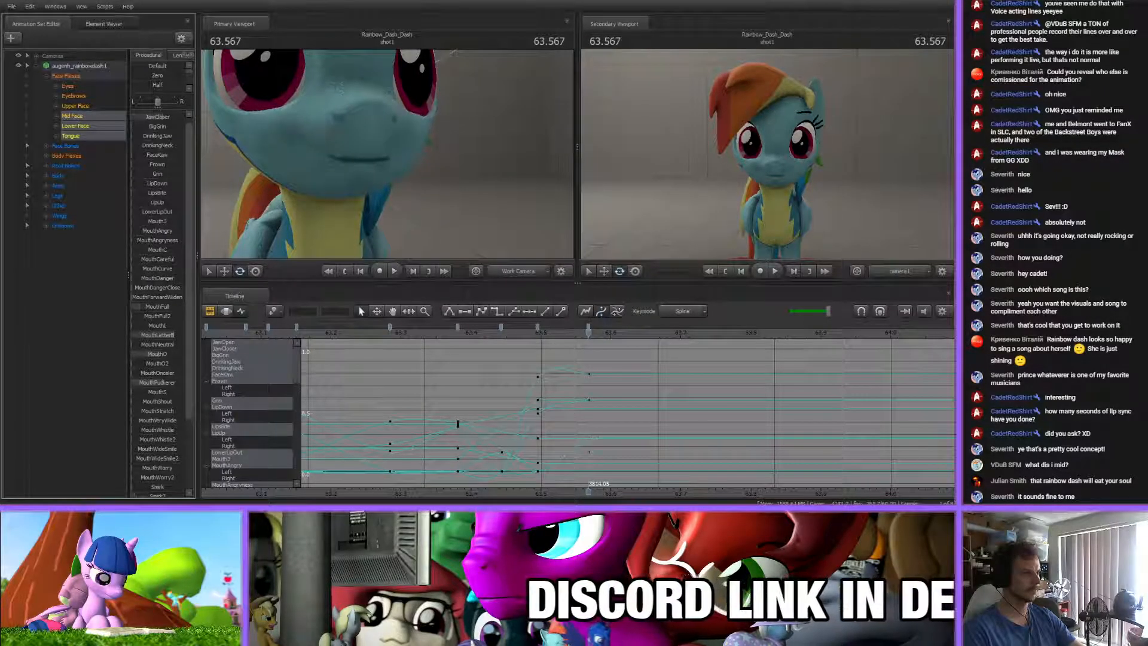
left_click_drag(543, 334, 611, 335)
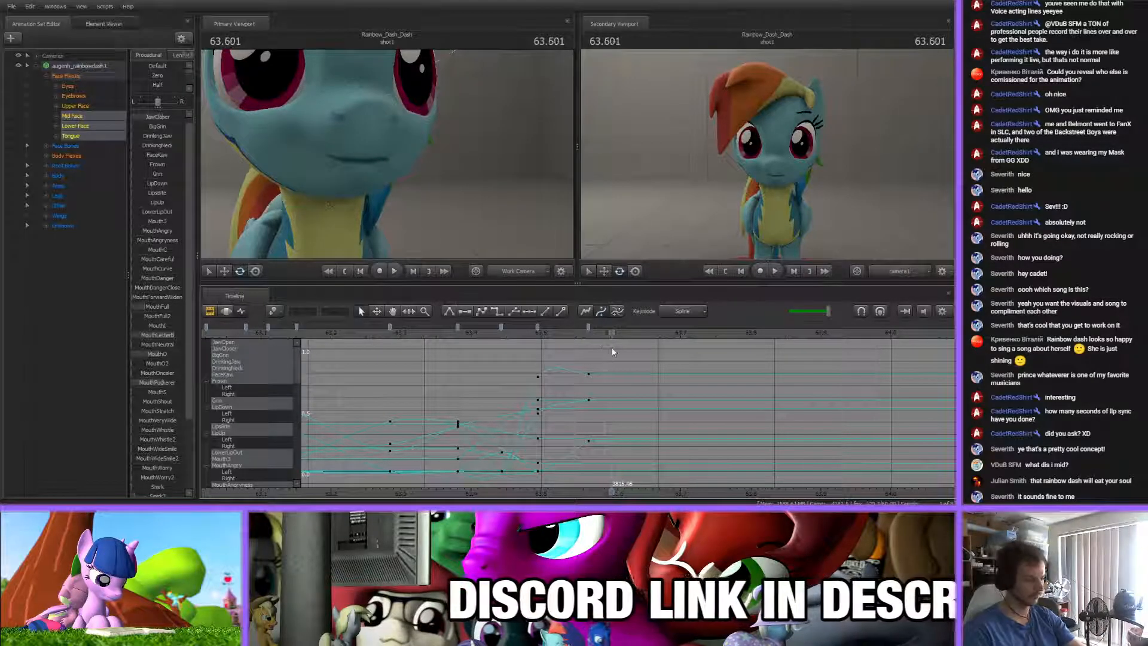
key("m")
Add an open-mouth key at about 63.63 s by clearing MouthLetterB and JawCloser, raising JawOpen and lowering MouthO
middle_click_drag(595, 348, 458, 347)
left_click_drag(453, 333, 498, 334)
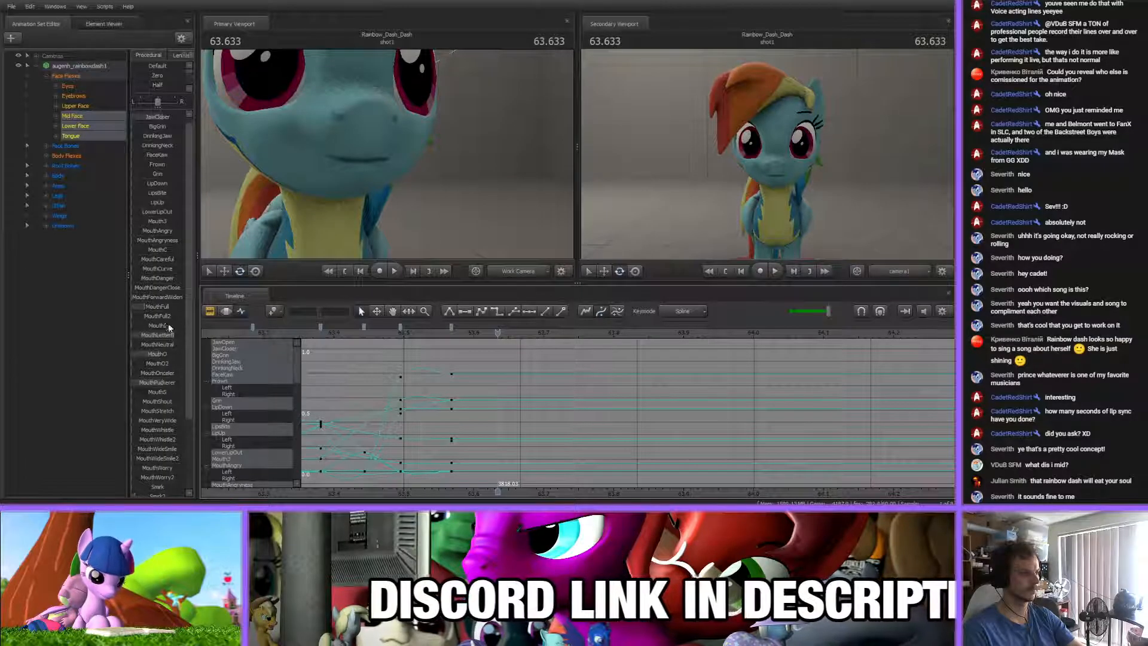
scroll(176, 470, "up", 1)
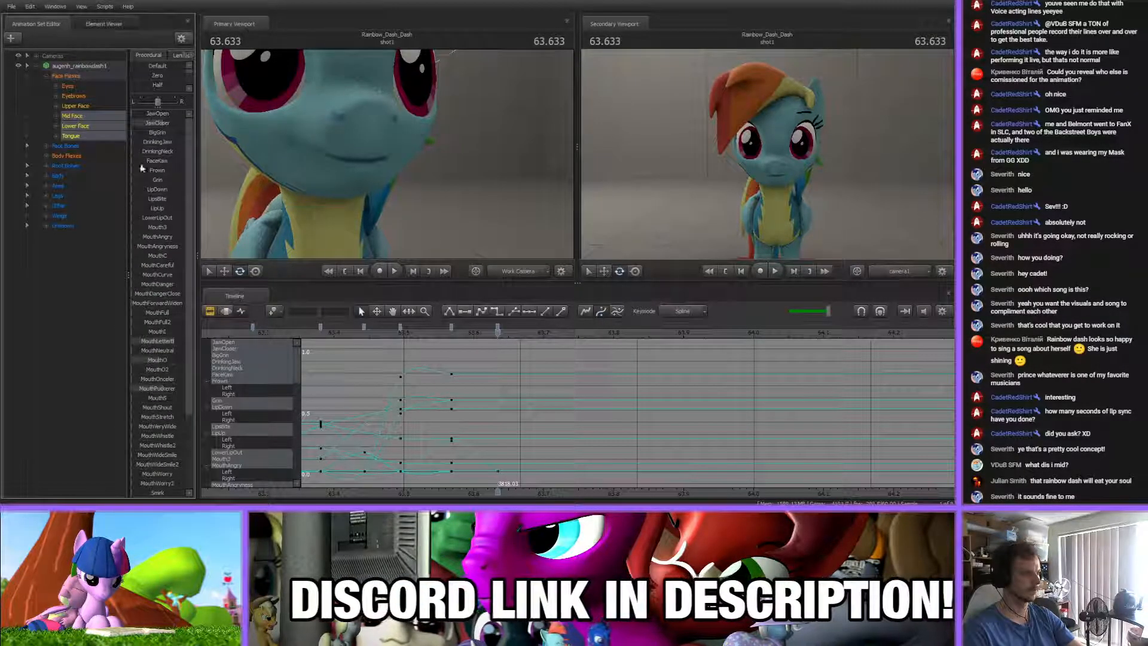
left_click_drag(169, 342, 132, 342)
mouse_move(164, 123)
left_mouse_down()
mouse_move(133, 122)
mouse_move(145, 114)
left_mouse_up()
left_click_drag(158, 360, 135, 360)
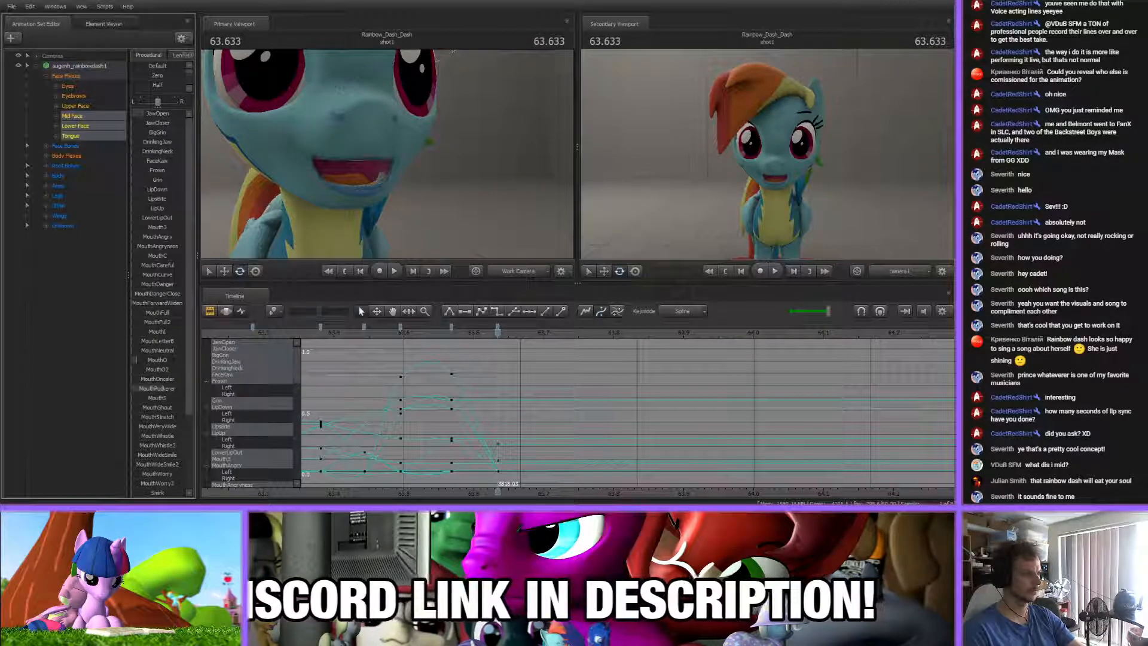
Shape an asymmetric smile in the 63.63 s key using the left-right balance and the Smirk2 flex, and preview it
scroll(159, 393, "down", 3)
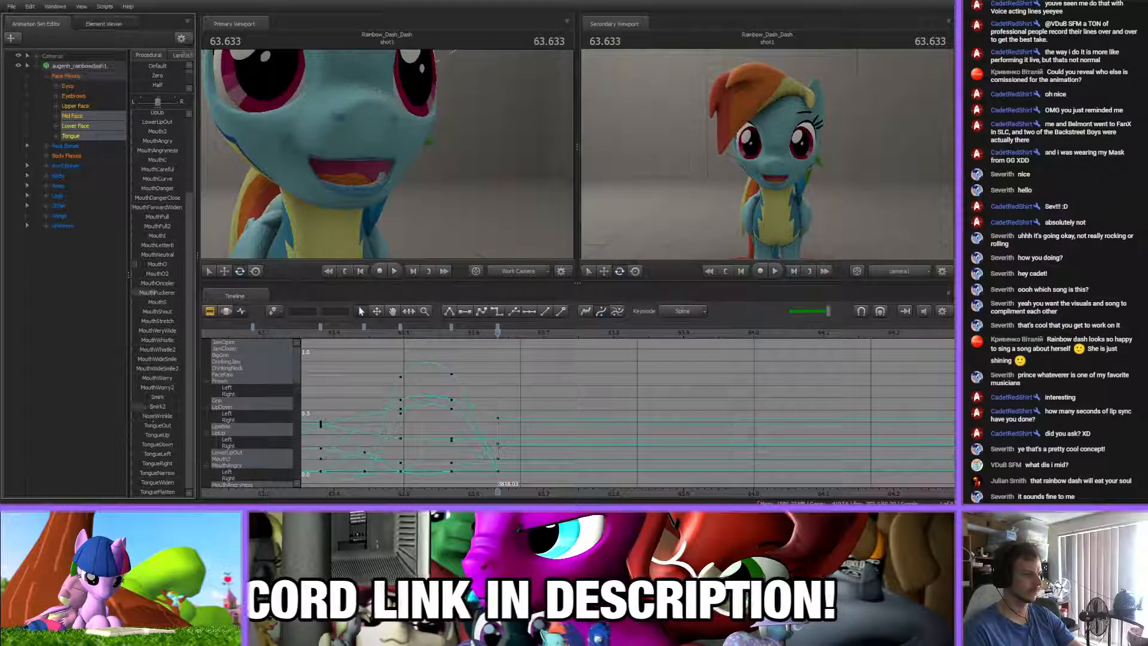
left_click_drag(158, 102, 133, 108)
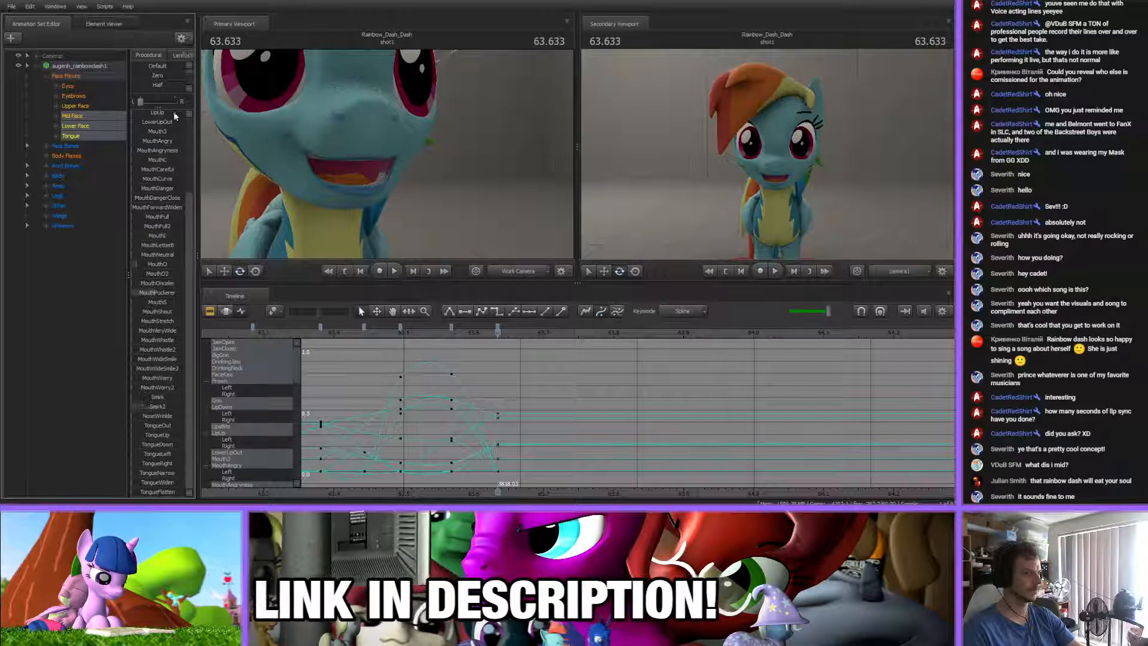
left_click_drag(163, 104, 166, 104)
left_click_drag(162, 406, 166, 406)
left_click(457, 380)
left_click_drag(435, 332, 602, 332)
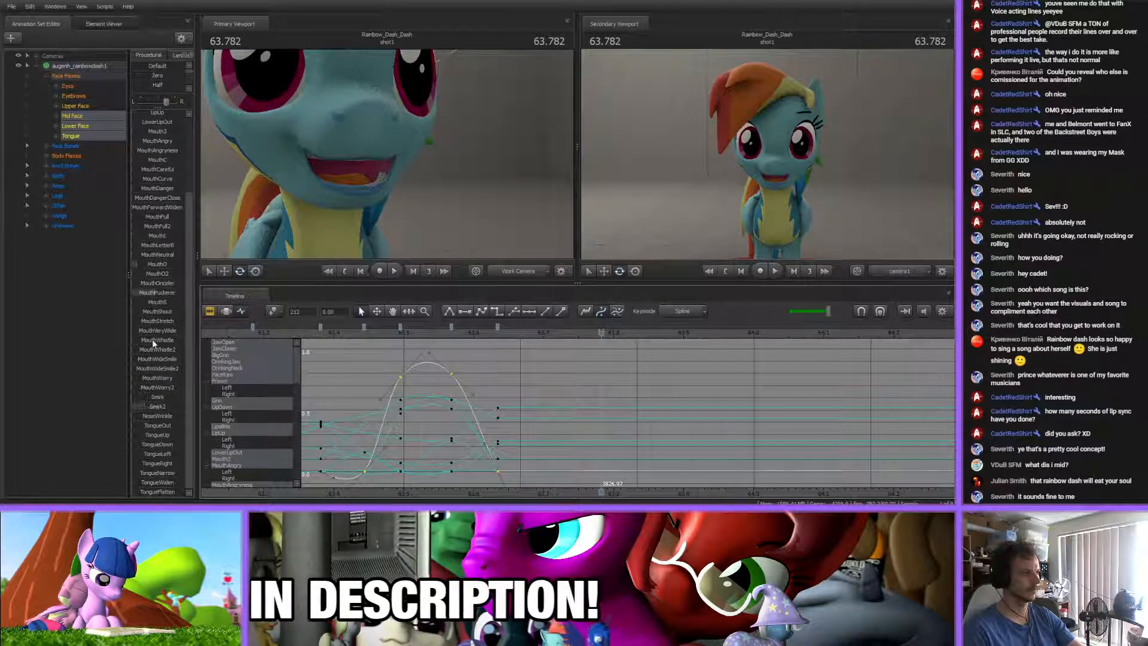
Open the mouth wider in the 63.63 s key by raising JawOpen, and inspect that key's curves
scroll(155, 345, "up", 4)
key("Up")
left_click_drag(144, 113, 150, 113)
left_click(521, 361)
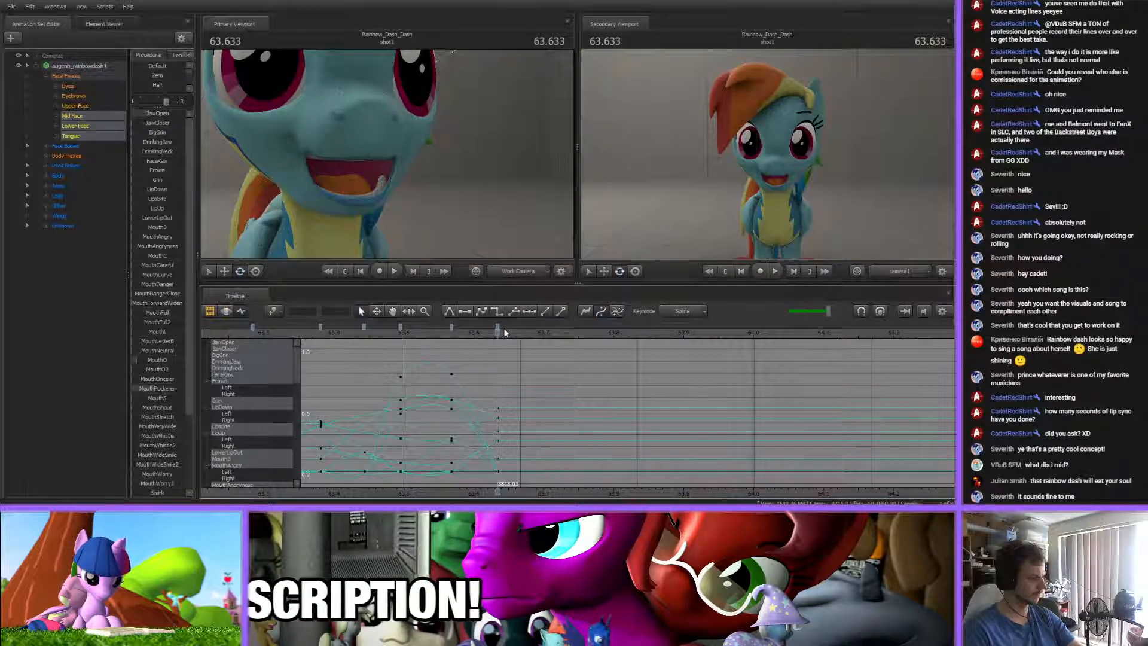
left_click(497, 327)
scroll(467, 352, "down", 3)
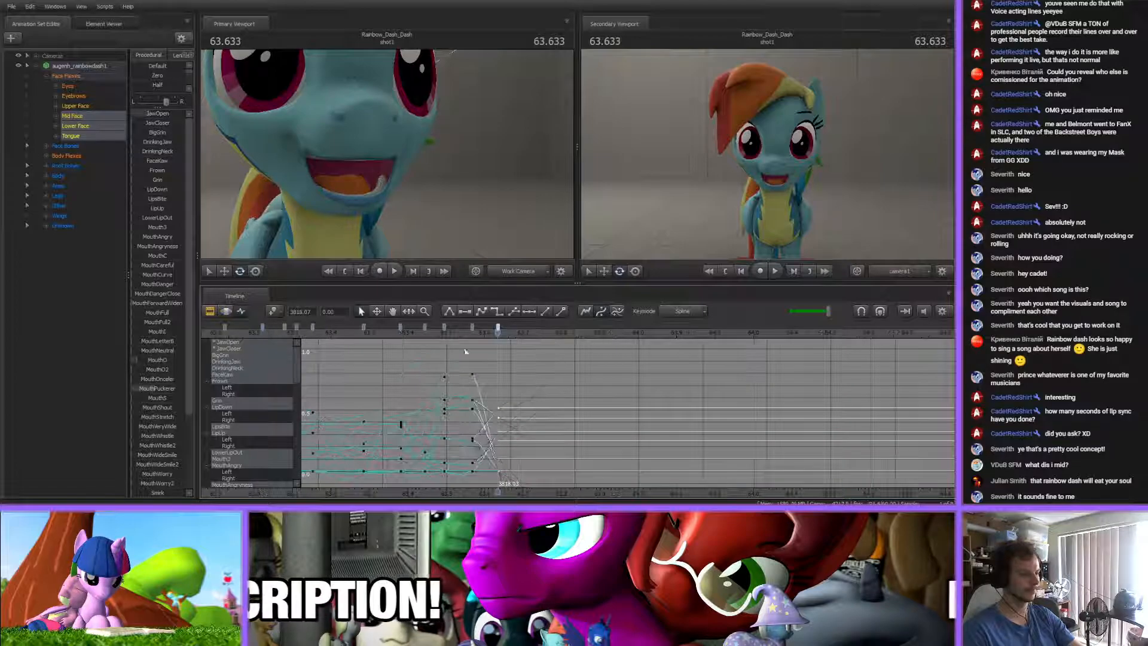
left_click(501, 361)
Add a mouth key at about 63.75 s that holds the open-mouth pose
scroll(502, 363, "up", 3)
scroll(499, 360, "down", 2)
left_click_drag(367, 335, 554, 335)
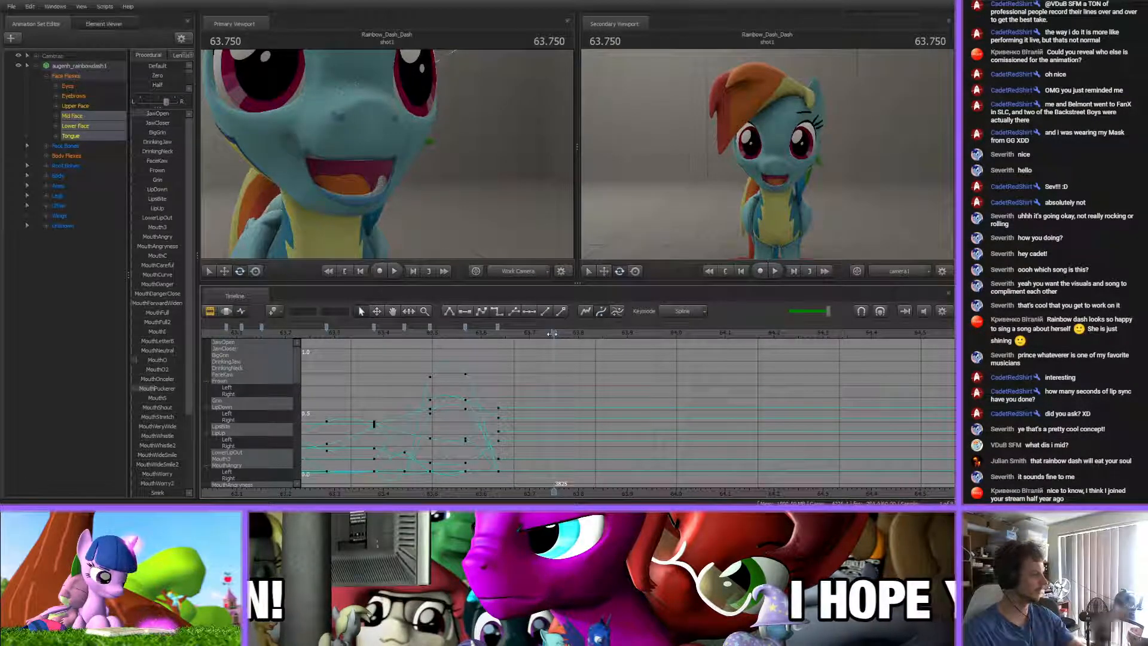
scroll(576, 375, "up", 3)
scroll(576, 374, "down", 2)
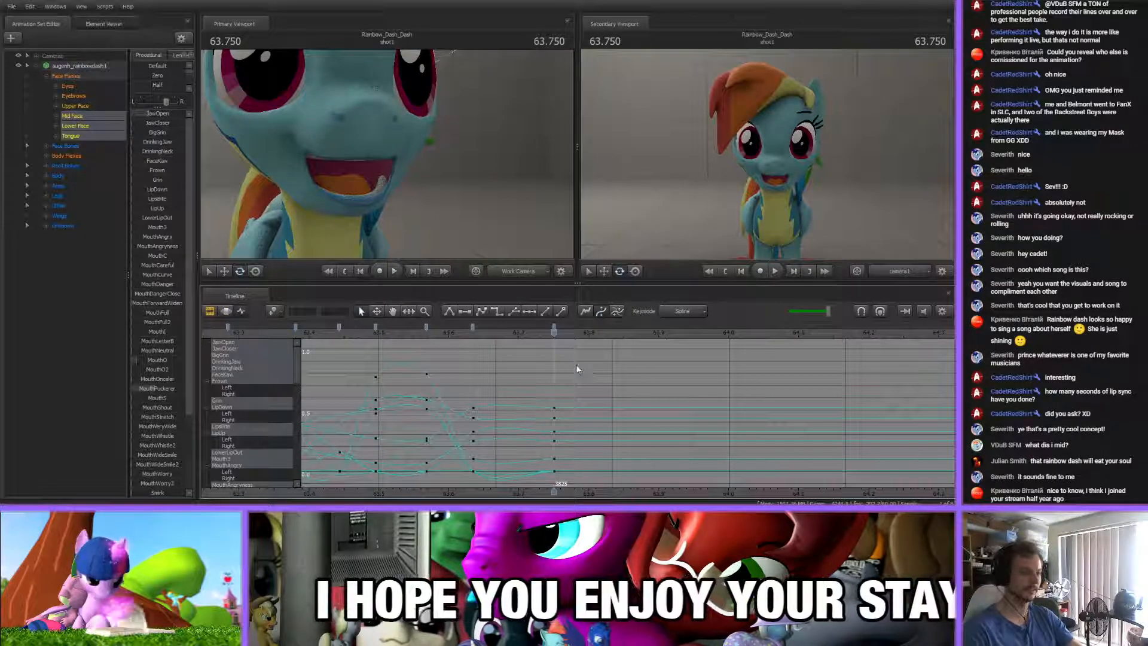
left_click_drag(579, 486, 465, 470)
left_click(591, 395)
Close the mouth in the 63.75 s key by adjusting the JawOpen and JawCloser flexes, and preview the motion
mouse_move(463, 331)
left_mouse_down()
mouse_move(379, 333)
mouse_move(582, 336)
left_mouse_up()
key("Up")
mouse_move(164, 114)
left_mouse_down()
mouse_move(128, 113)
mouse_move(164, 122)
left_mouse_up()
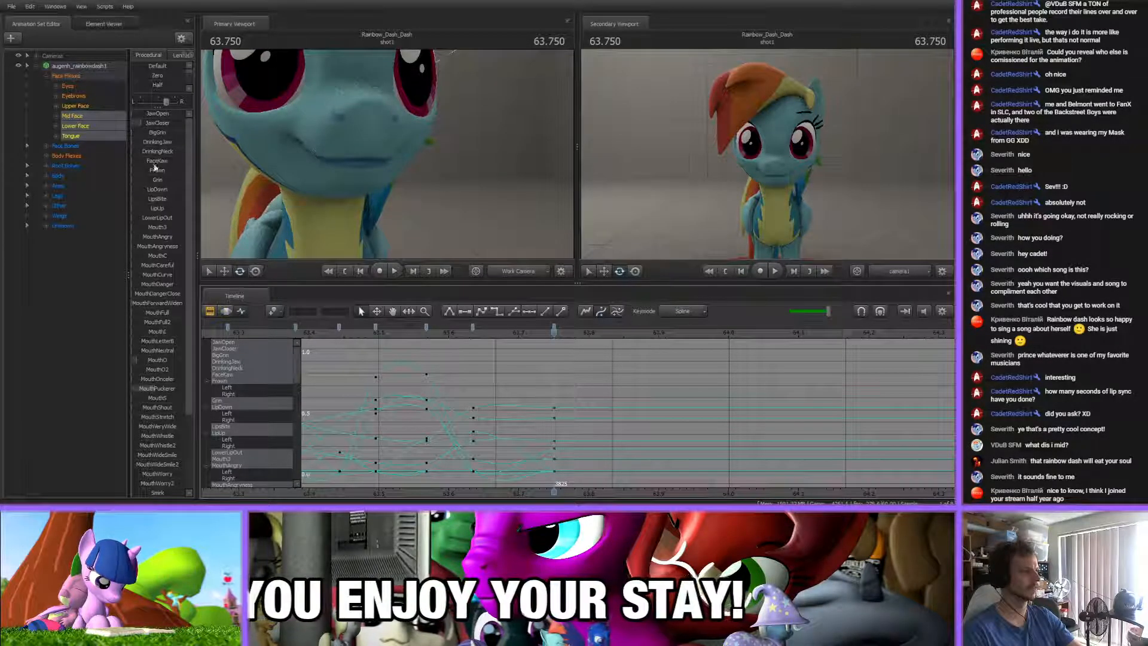
middle_click_drag(599, 397, 494, 461)
left_click_drag(319, 335, 463, 332)
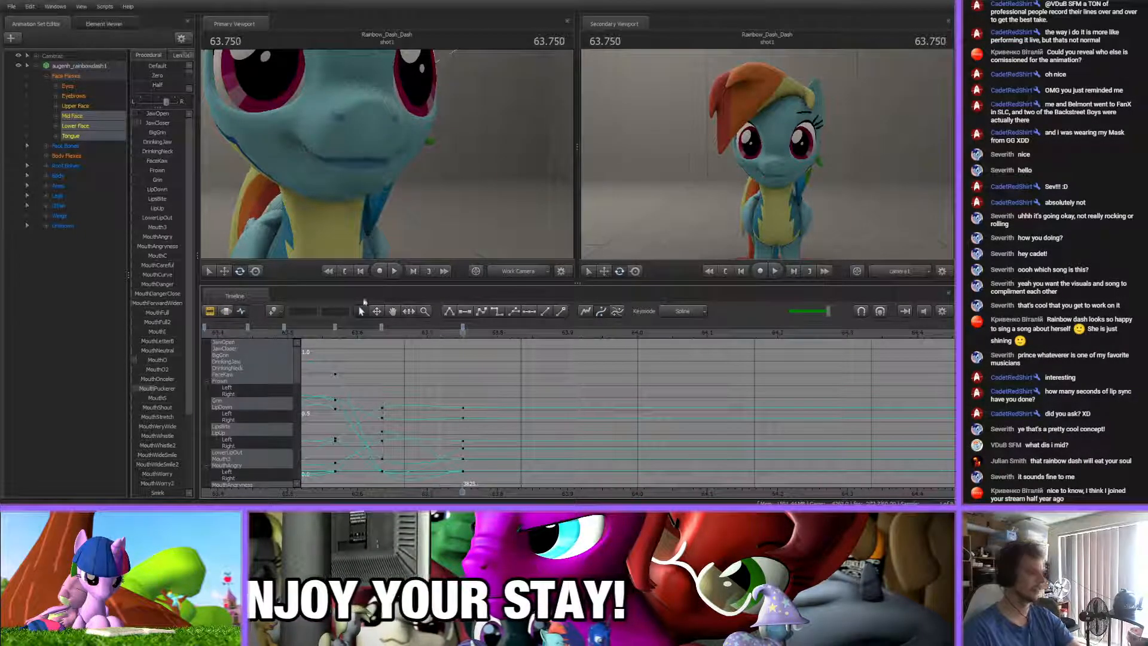
Form a toothy grin in the 63.75 s key by adjusting JawCloser, BigGrin and MouthO, and check the neighbouring keys
left_click_drag(164, 125, 170, 124)
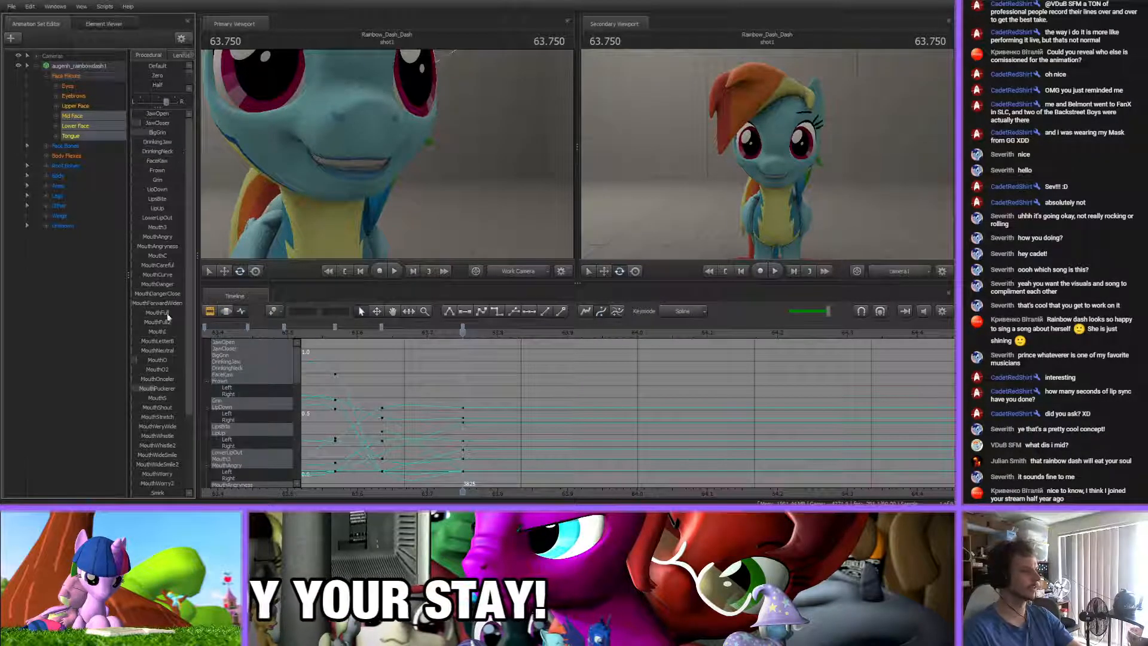
left_click_drag(157, 360, 165, 360)
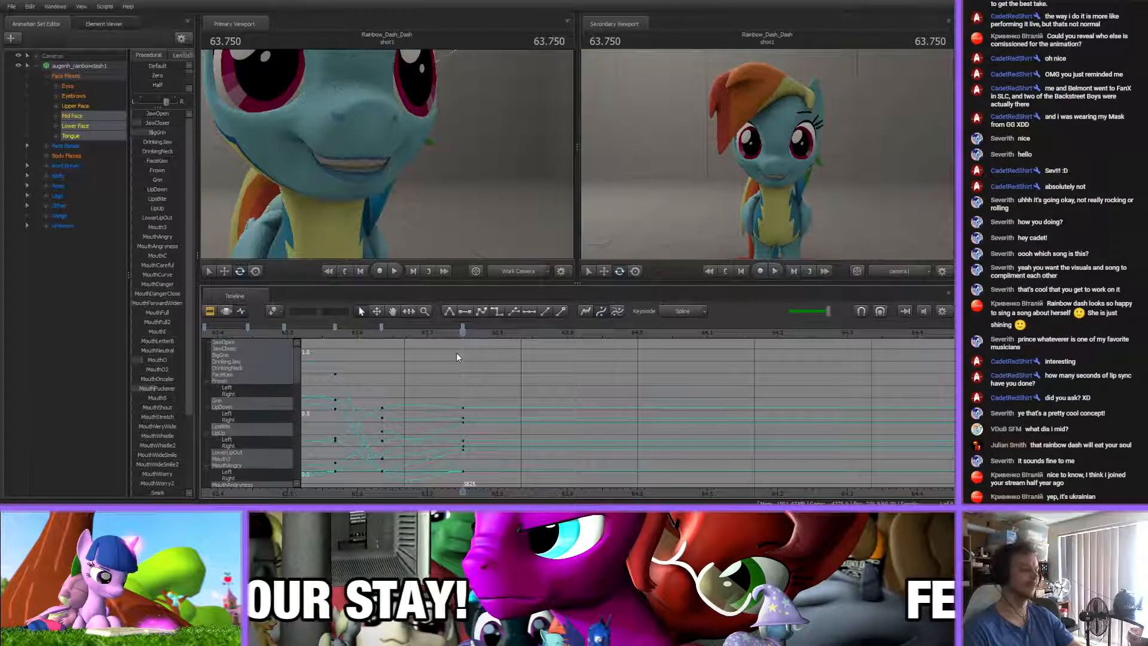
scroll(478, 376, "down", 2)
middle_click_drag(463, 479, 557, 440)
left_click(564, 325)
left_click(562, 327)
left_click(449, 327, "shift")
left_click(477, 384)
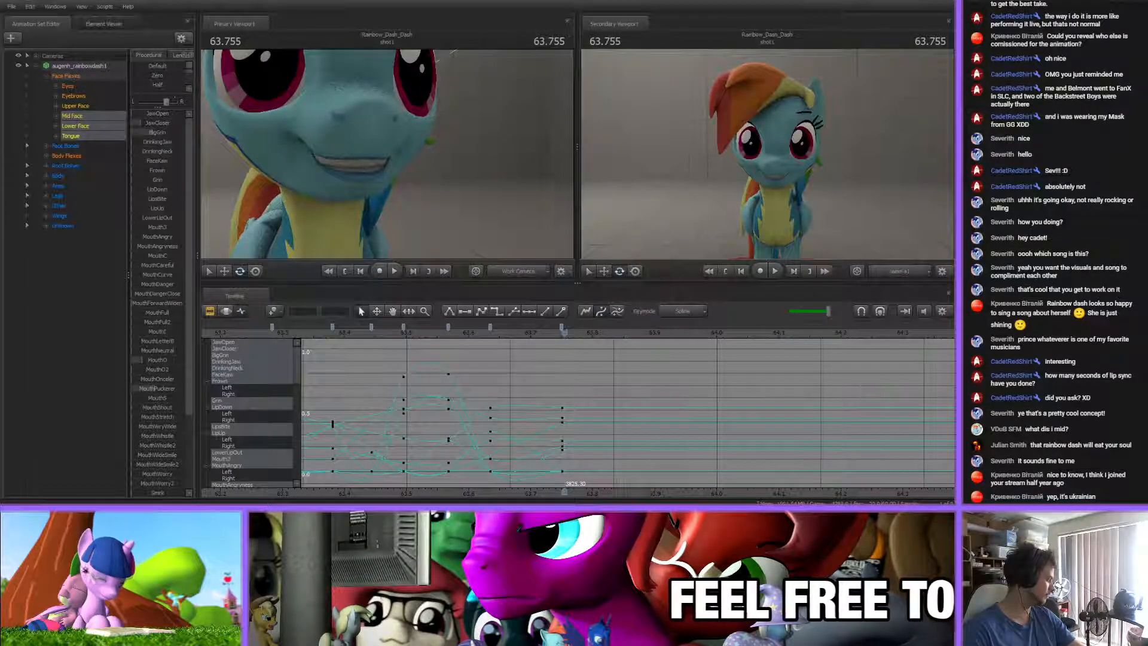
Scrub repeatedly between about 63.6 s and 63.85 s to examine the new mouth keys against the song
left_click_drag(563, 335, 627, 341)
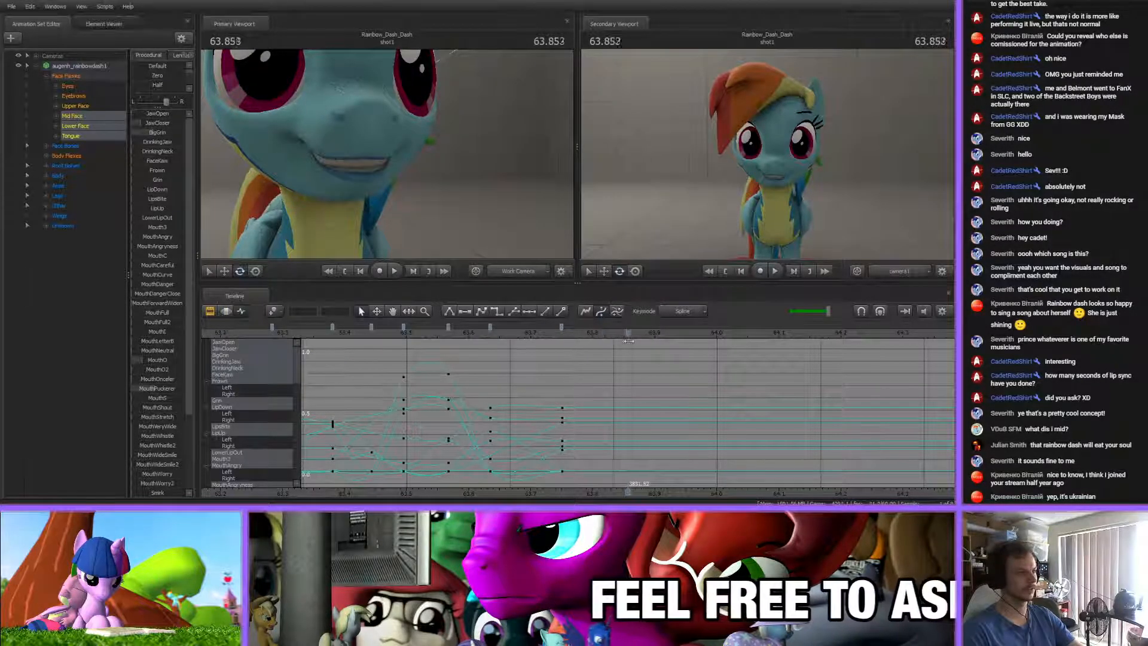
middle_click_drag(632, 407, 591, 398)
key("Down")
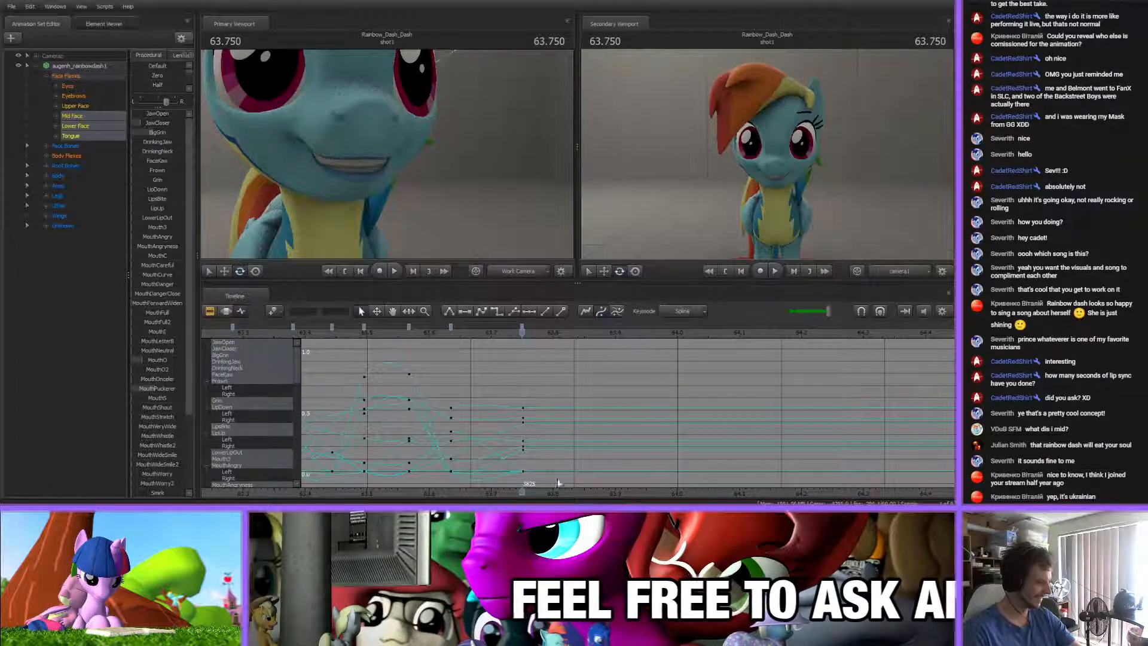
middle_click_drag(565, 494, 501, 370)
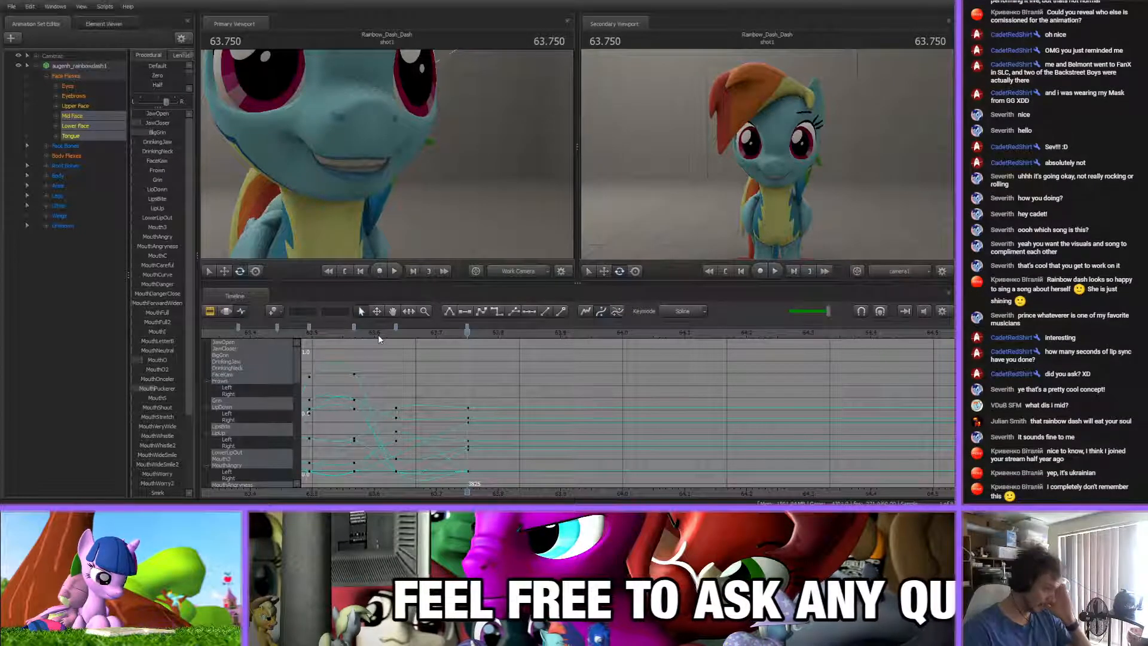
left_click_drag(356, 338, 528, 337)
key("Up")
middle_click_drag(500, 492, 459, 376)
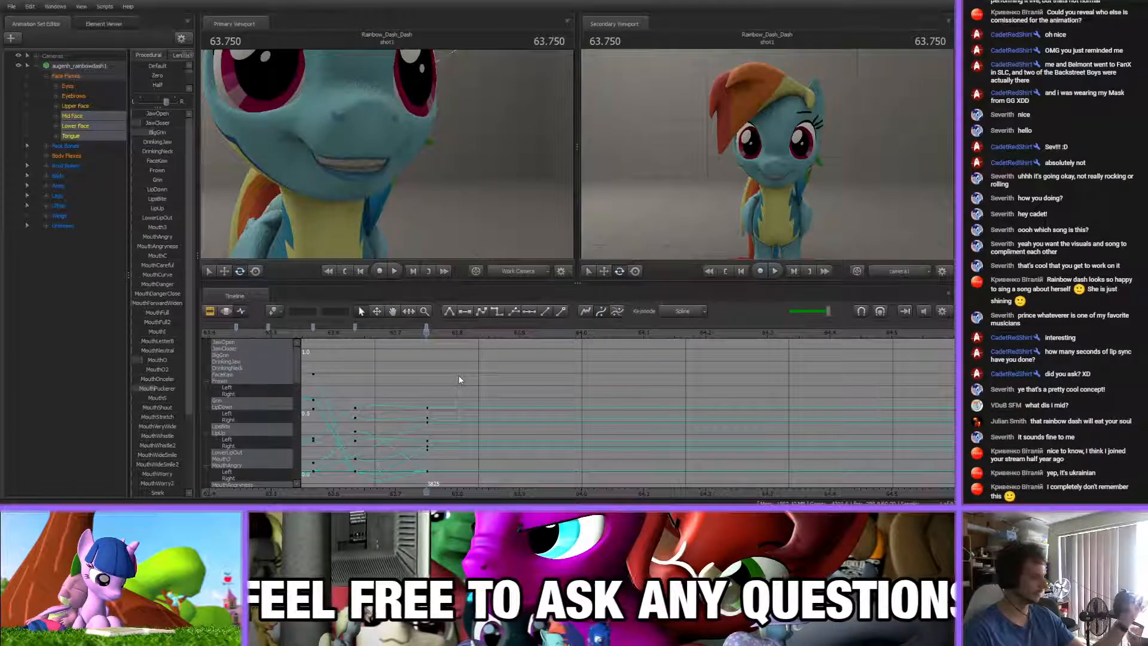
left_click_drag(363, 337, 478, 335)
middle_click_drag(471, 412, 441, 409)
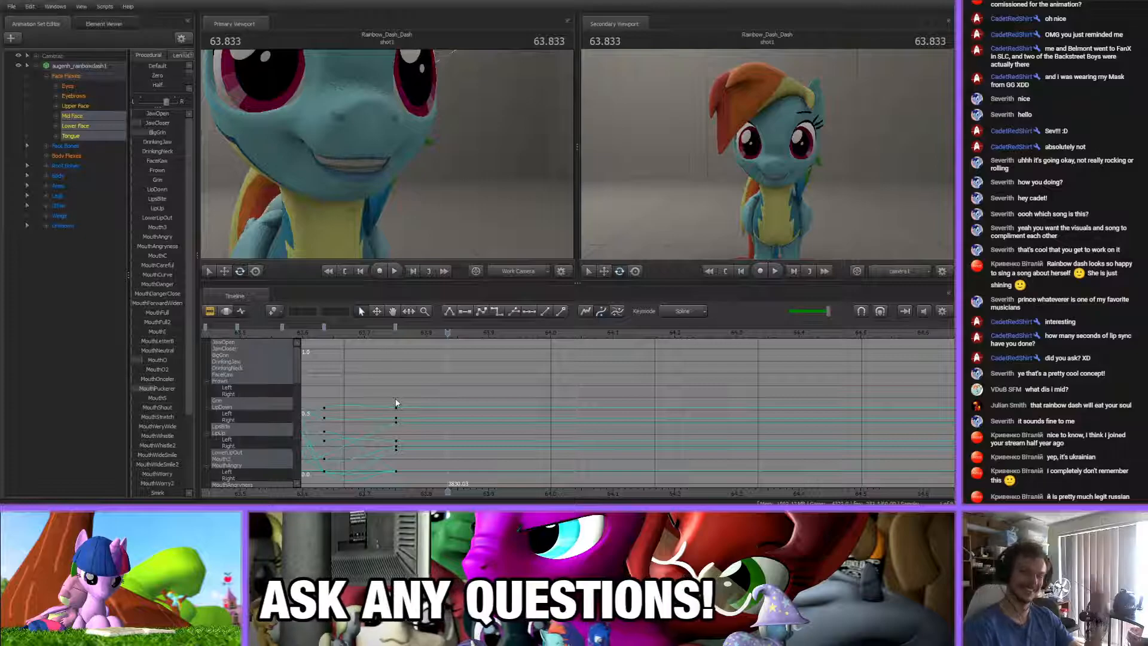
middle_click_drag(415, 450, 466, 379)
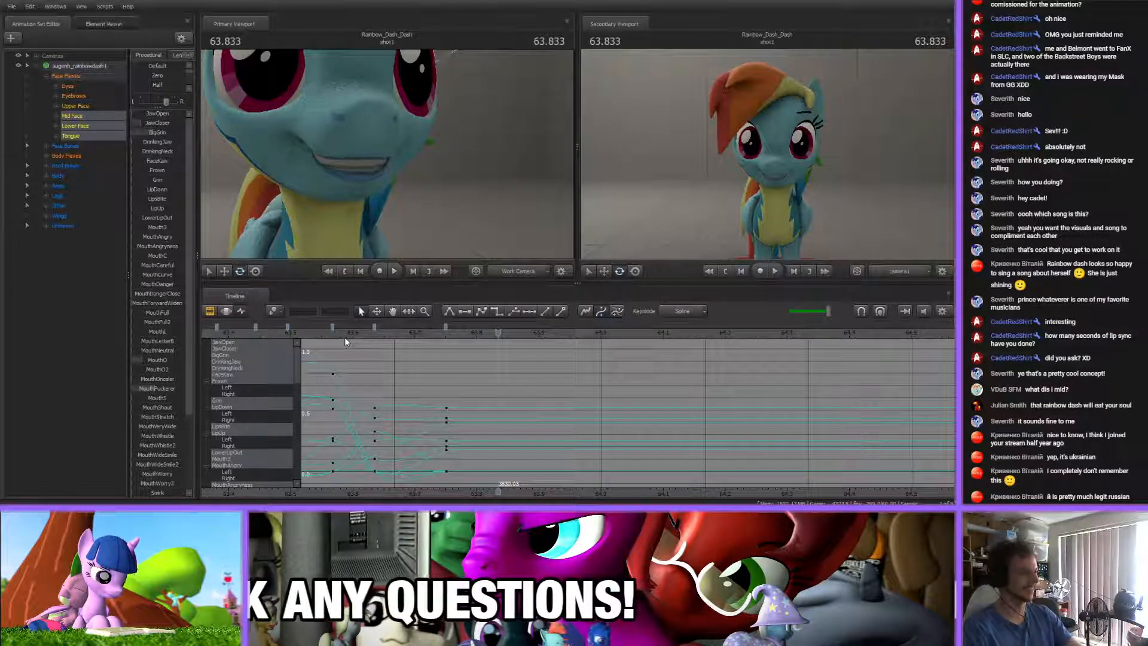
left_click_drag(333, 334, 508, 353)
middle_click_drag(495, 495, 475, 493)
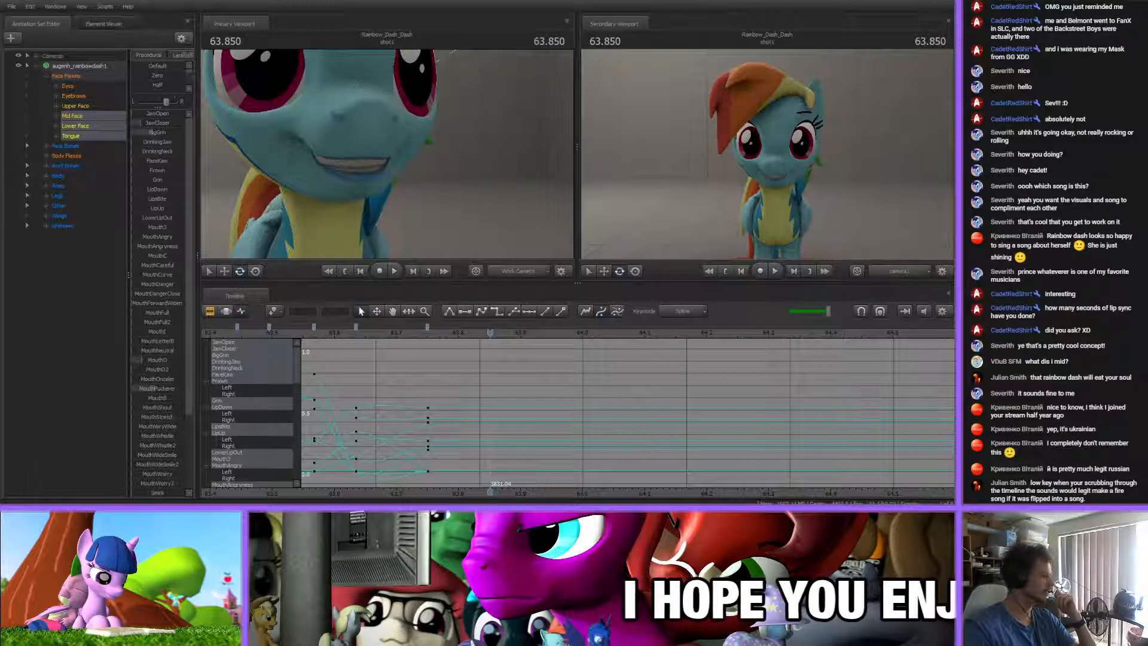
Scrub the song between about 63.63 s and 63.89 s, and add a mouth key at about 63.86 s
left_click_drag(364, 335, 500, 341)
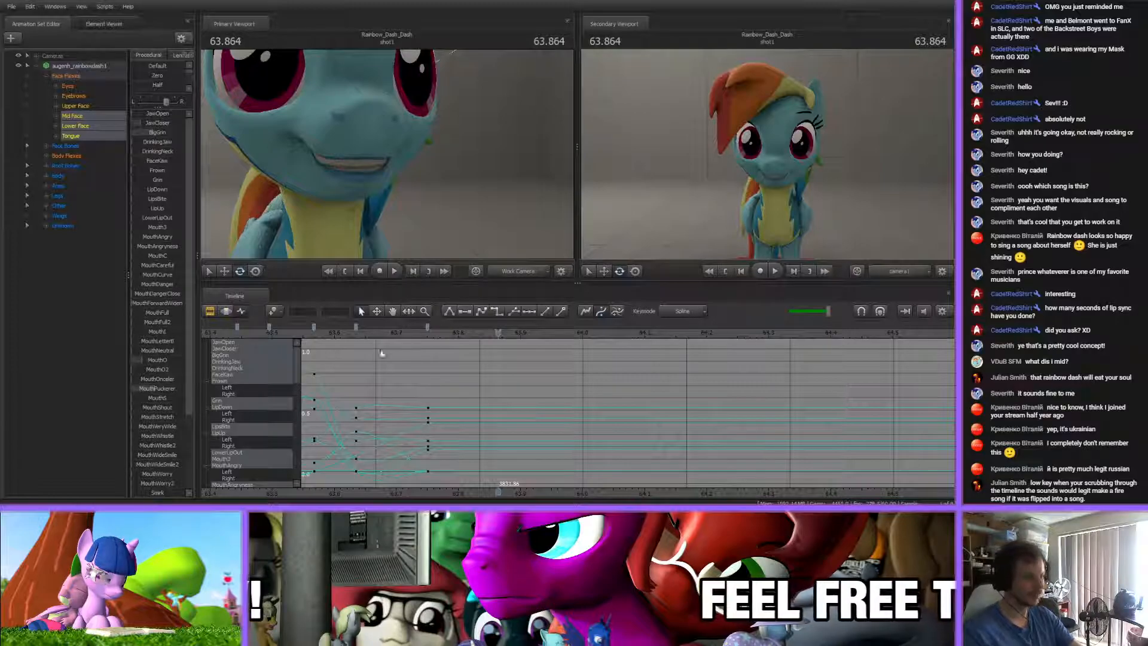
left_click_drag(342, 331, 512, 363)
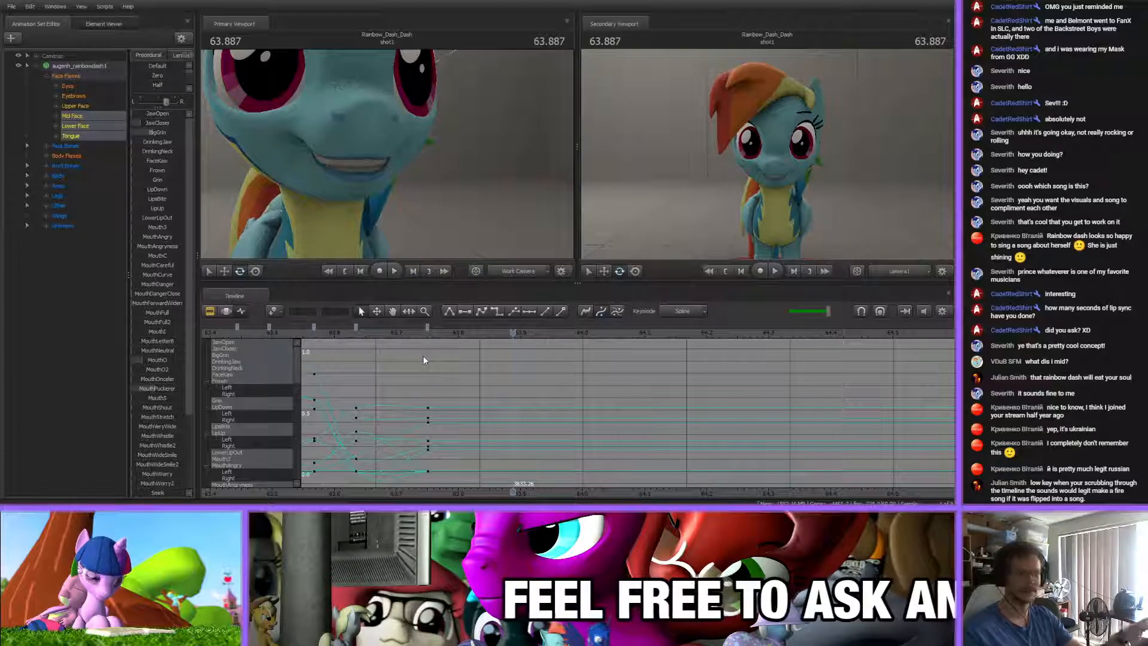
left_click(354, 335)
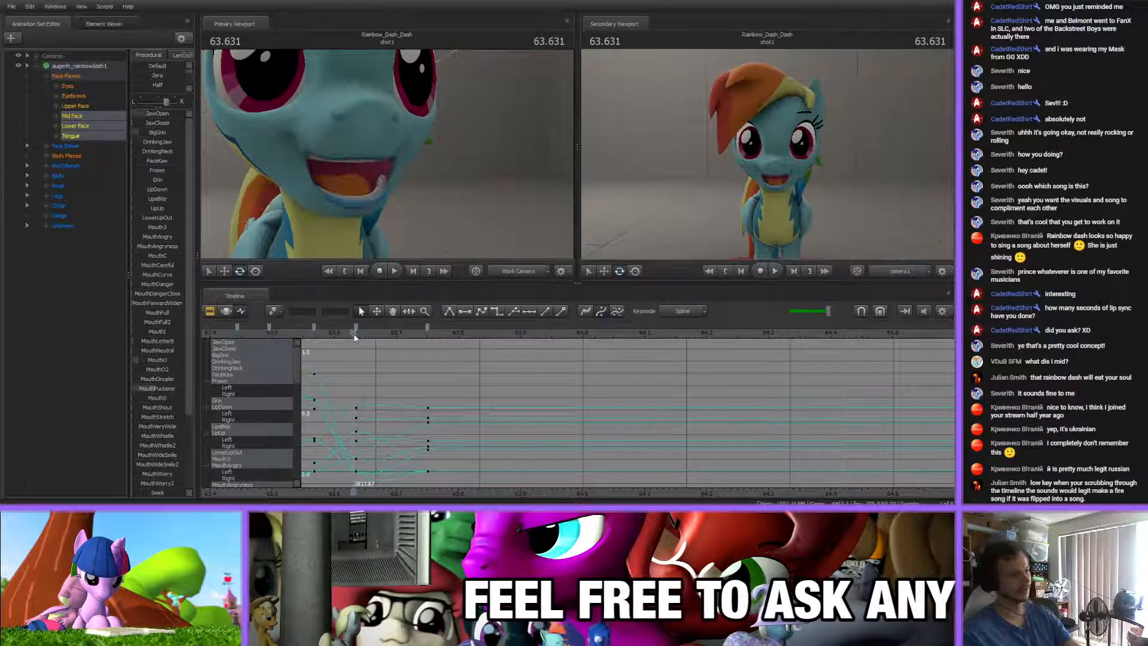
left_click_drag(317, 337, 498, 354)
key("m")
middle_click_drag(553, 495, 545, 491)
scroll(513, 394, "down", 3)
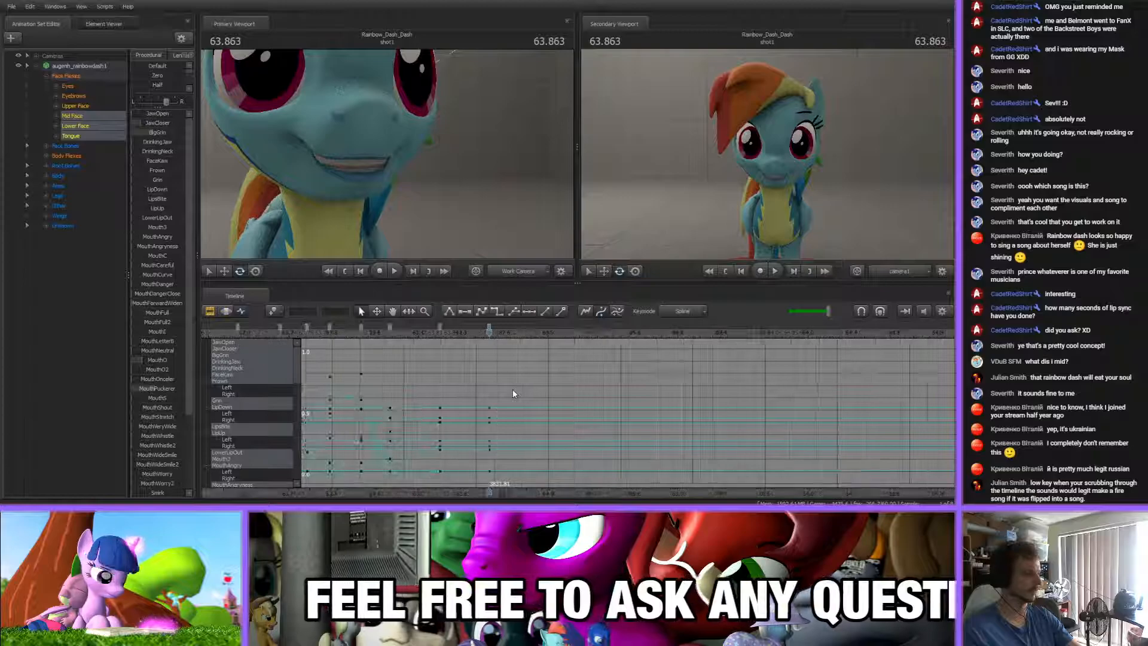
Scrub past the newest mouth key against the song and nudge that key slightly later
left_click(377, 329, "shift")
left_click(473, 370)
middle_click_drag(500, 395, 464, 372)
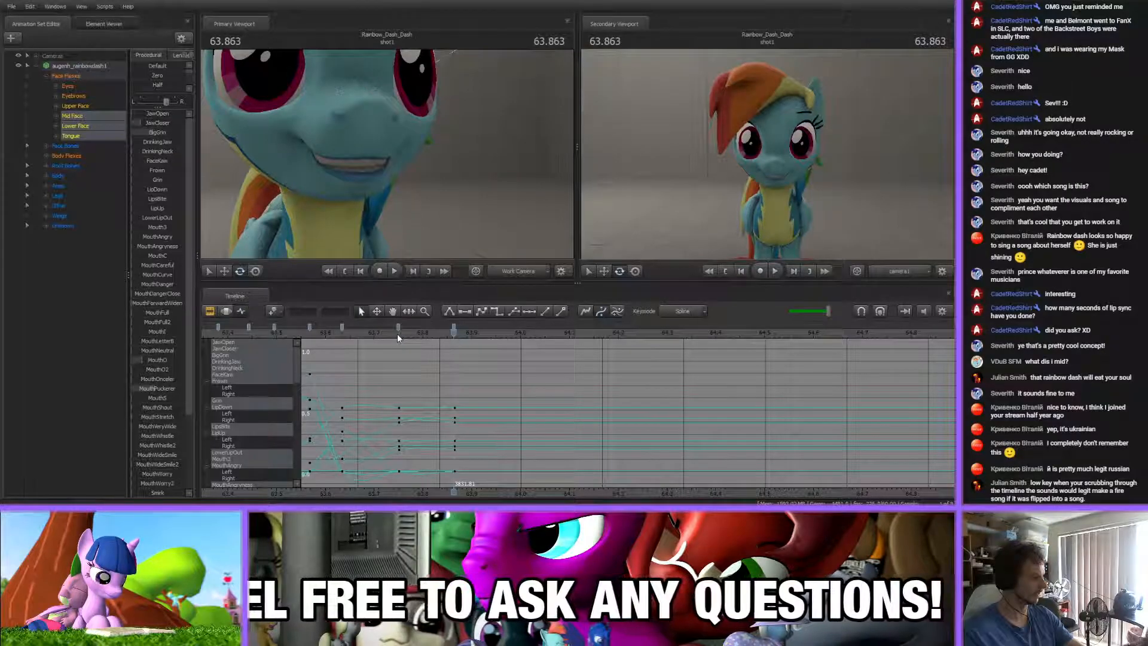
left_click_drag(398, 333, 543, 351)
left_click_drag(443, 336, 470, 336)
left_click_drag(453, 327, 459, 327)
Create a mouth key at about 64.05 s by adjusting the JawOpen, MouthO and BigGrin flexes
left_click_drag(438, 334, 544, 356)
left_click_drag(139, 114, 152, 114)
left_click_drag(144, 360, 158, 360)
mouse_move(157, 132)
left_mouse_down()
mouse_move(143, 124)
mouse_move(151, 114)
left_mouse_up()
left_click_drag(155, 360, 160, 360)
left_click(503, 379)
Create a mouth key at 64.181 s with a nearly closed mouth by adjusting the jaw and BigGrin flexes
left_click_drag(451, 338, 610, 342)
mouse_move(154, 114)
left_mouse_down()
mouse_move(135, 138)
mouse_move(154, 132)
left_mouse_up()
scroll(160, 454, "down", 3)
scroll(155, 357, "up", 3)
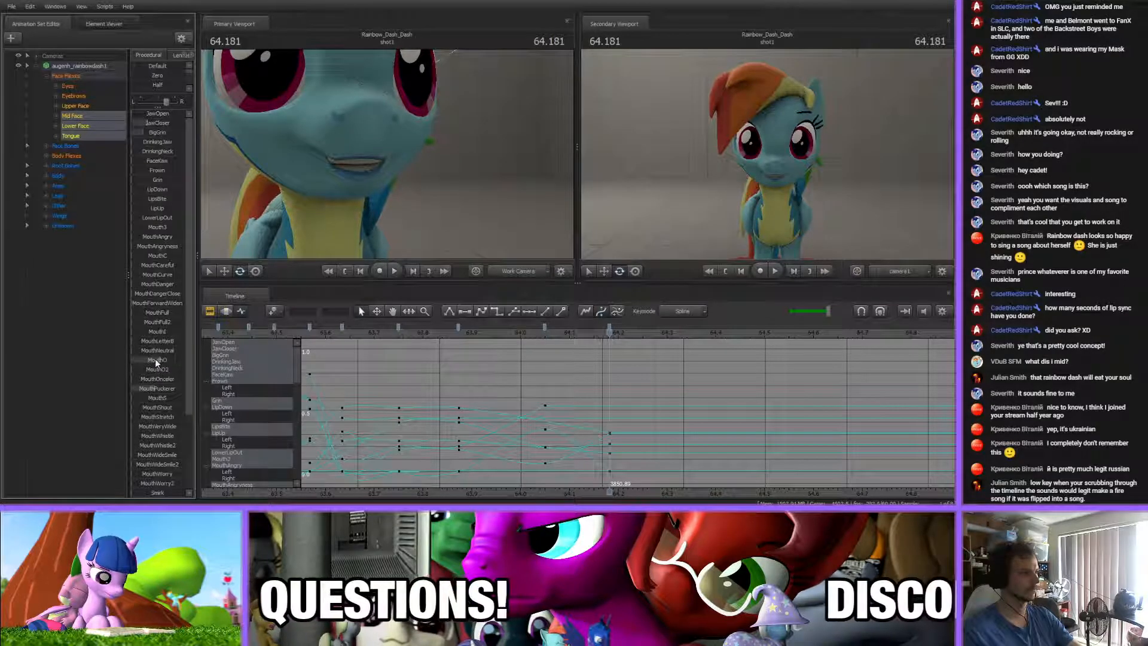
left_click_drag(149, 130, 152, 131)
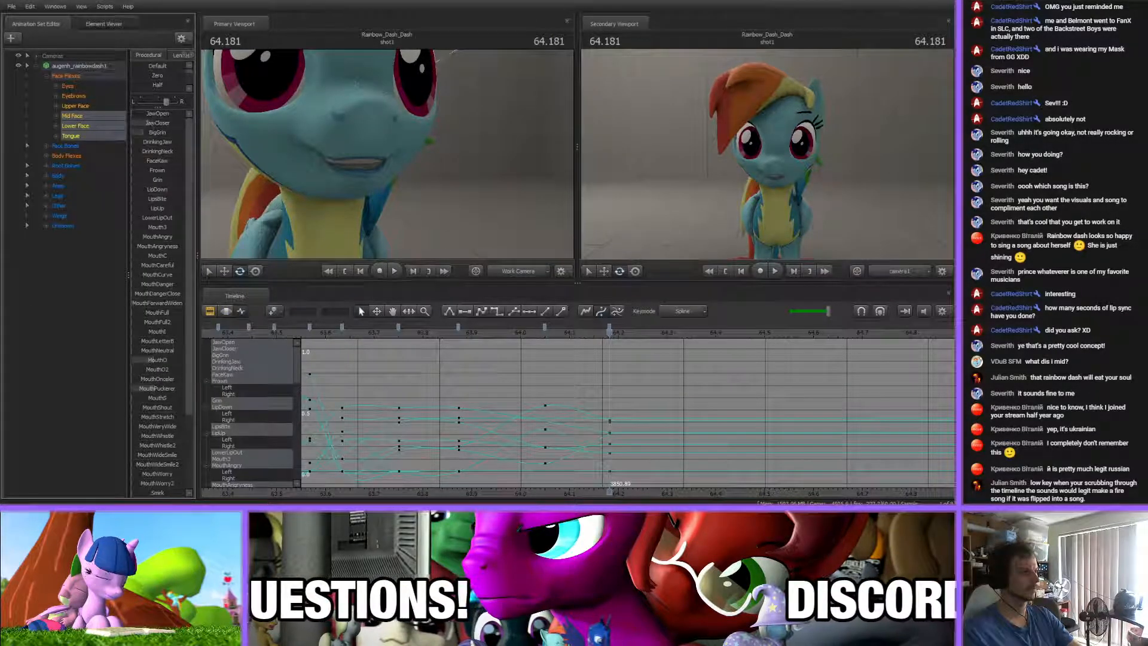
Retime the last two mouth keys to about 64.02 s and 64.12 s, and adjust MouthPuckerer in the later one
middle_click_drag(650, 498, 550, 476)
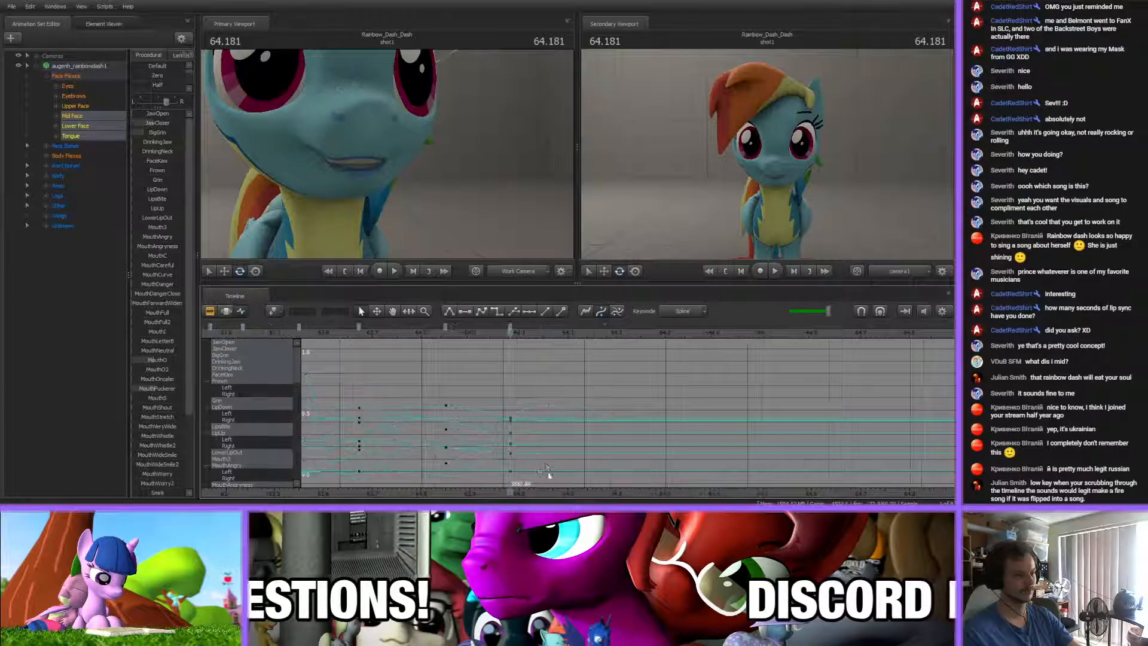
left_click_drag(349, 327, 510, 328)
left_click(153, 388)
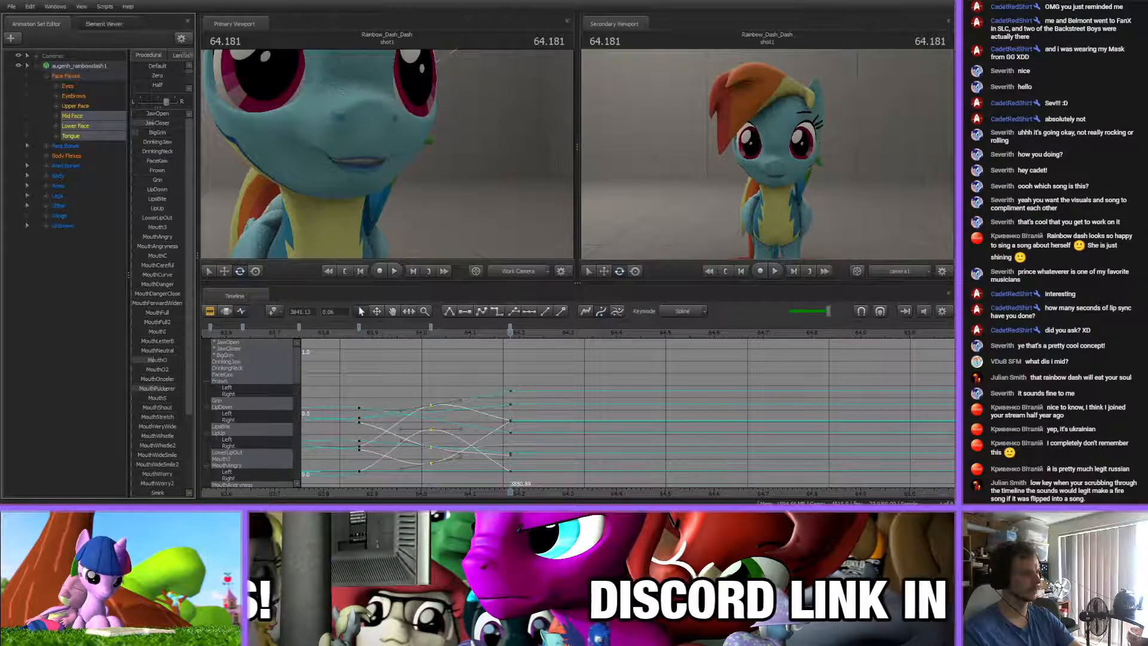
mouse_move(523, 359)
left_mouse_down()
mouse_move(854, 349)
mouse_move(482, 328)
left_mouse_up()
Scrub beyond the last mouth key to find the next sound, and add a holding mouth key at 64.212 s
mouse_move(500, 335)
left_mouse_down()
mouse_move(448, 335)
mouse_move(539, 336)
mouse_move(529, 344)
mouse_move(525, 328)
mouse_move(628, 326)
left_mouse_up()
key("Up")
left_click(528, 344)
left_click_drag(478, 330, 524, 332)
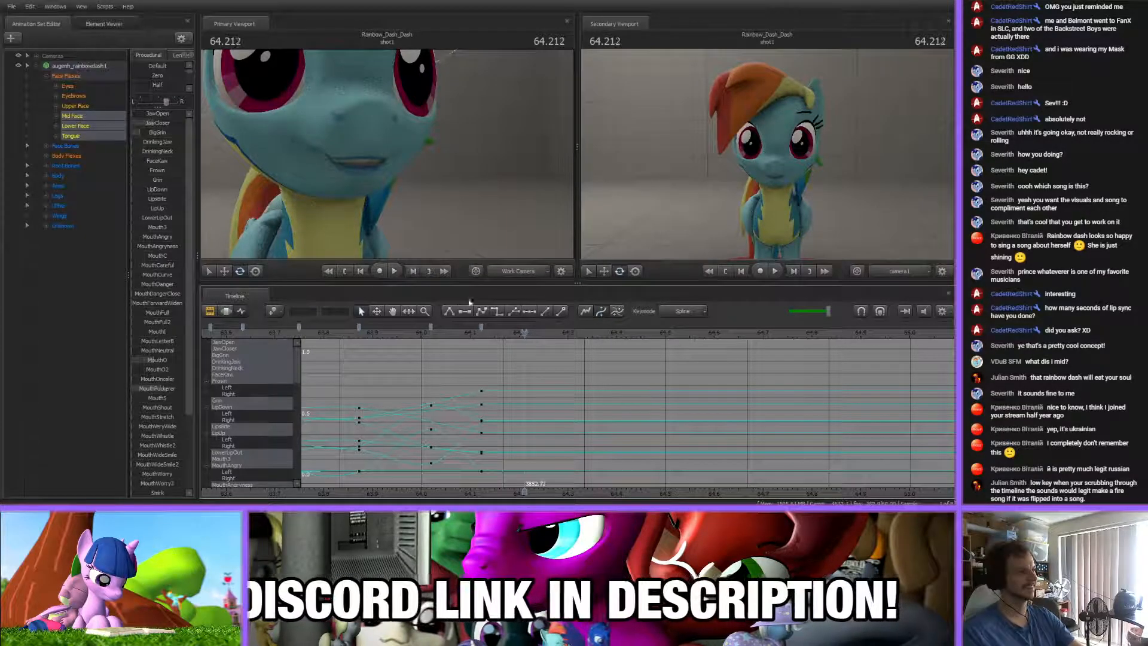
key("m")
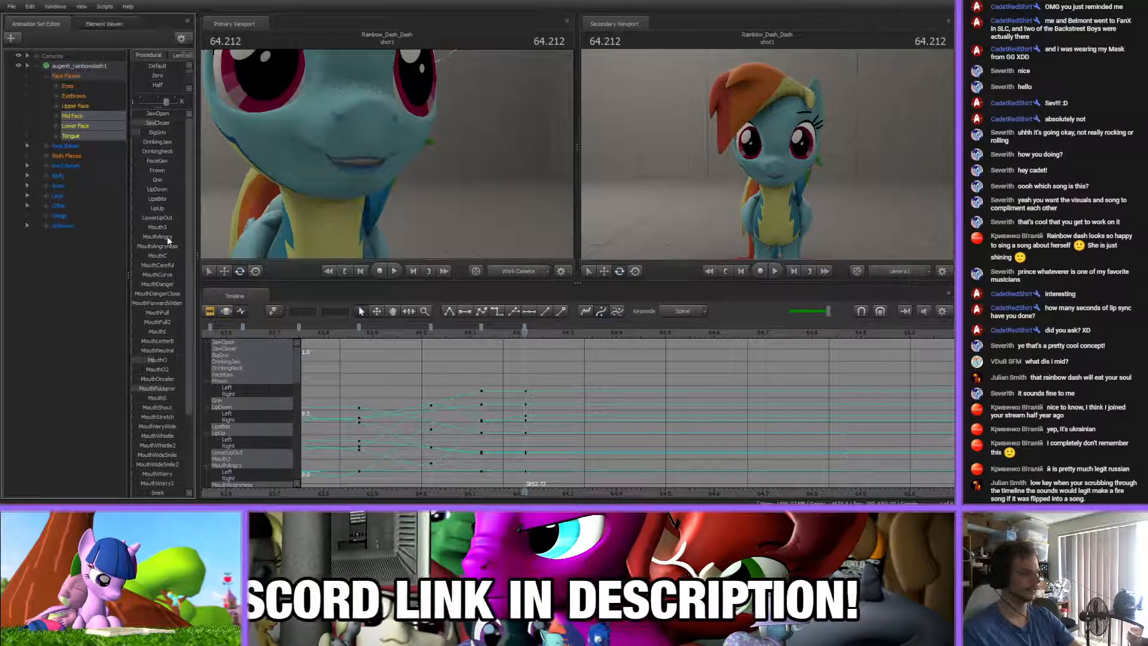
Shape the mouth in the 64.212 s key with MouthO, MouthPuckerer, JawCloser and BigGrin, and preview the transition
left_click_drag(160, 360, 156, 388)
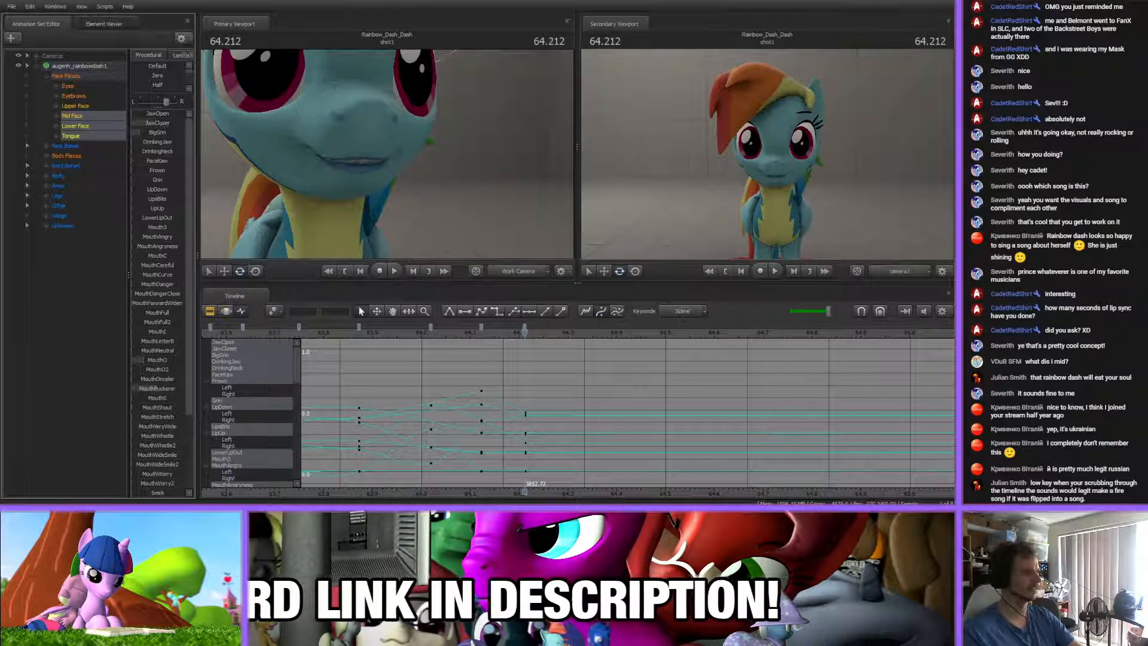
mouse_move(148, 123)
left_mouse_down()
mouse_move(158, 133)
mouse_move(143, 133)
left_mouse_up()
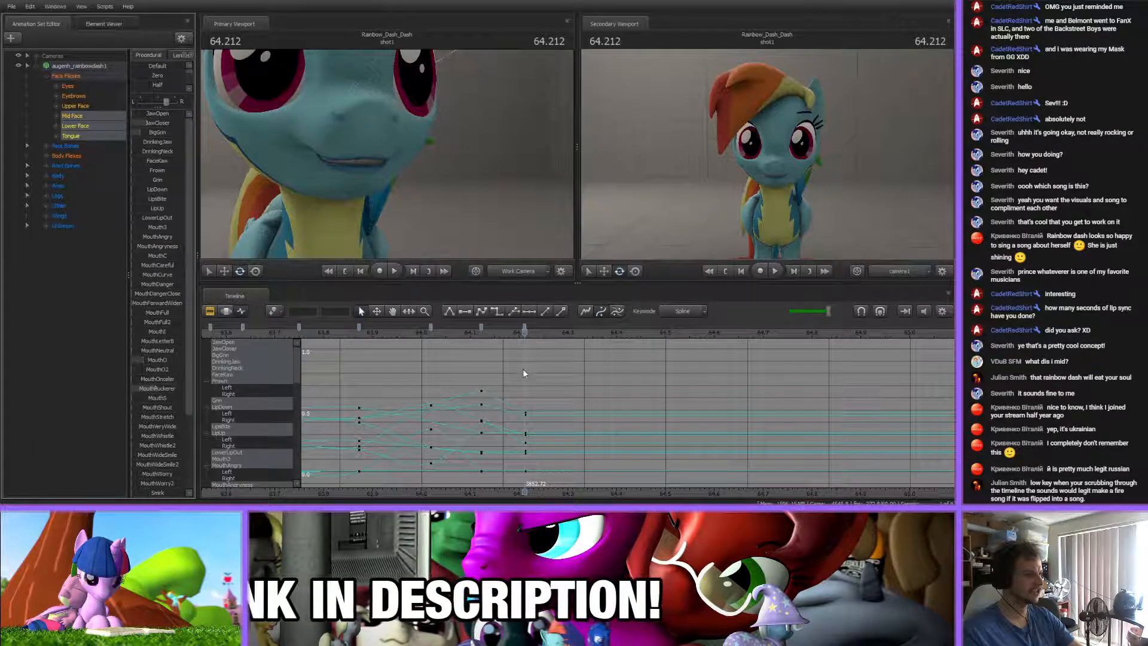
left_click(524, 327)
left_click(482, 327, "shift")
left_click(430, 326, "shift")
left_click(514, 363)
left_click_drag(443, 337, 525, 350)
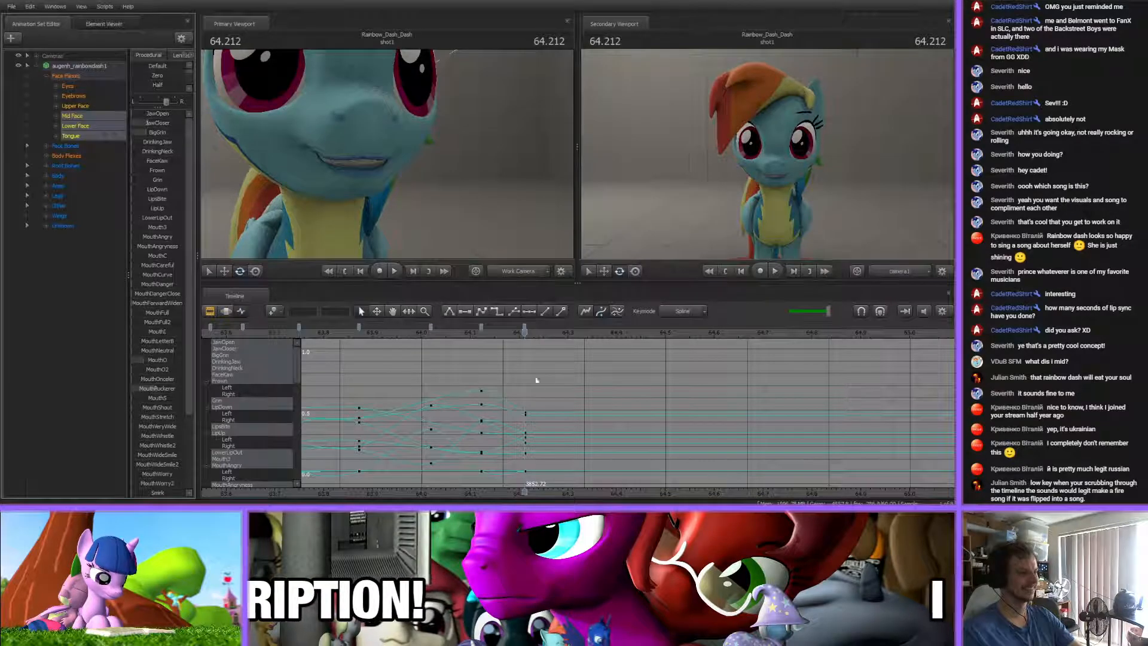
Create an open-mouth key at 64.332 s by adjusting MouthO, JawCloser, MouthPuckerer and Smirk2, and check the neighbouring keys
middle_click_drag(575, 490, 473, 456)
left_click_drag(430, 332, 486, 334)
left_click_drag(142, 358, 154, 356)
left_click_drag(177, 123, 63, 137)
left_click_drag(177, 417, 153, 388)
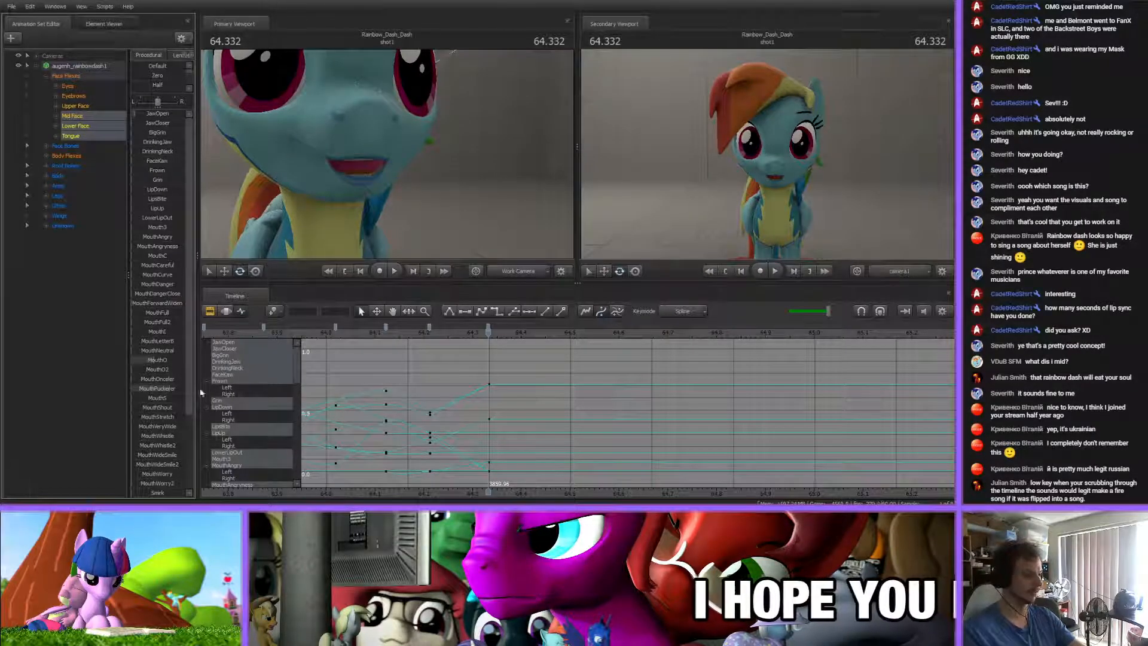
scroll(145, 392, "down", 3)
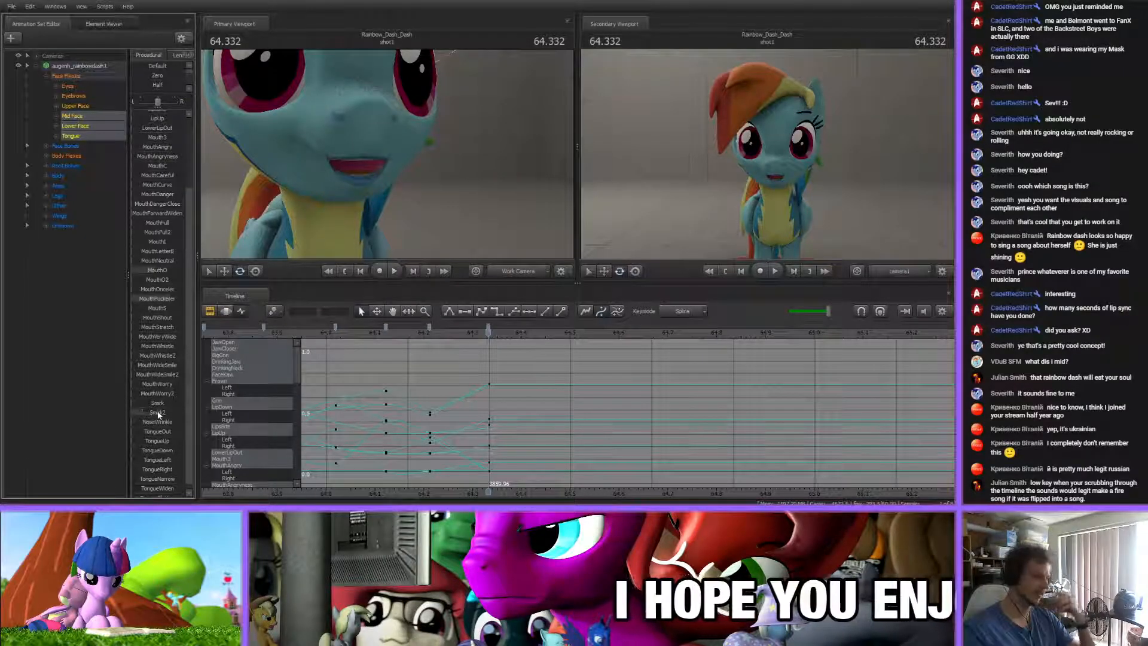
left_click(489, 329)
left_click(386, 327)
left_click(413, 359)
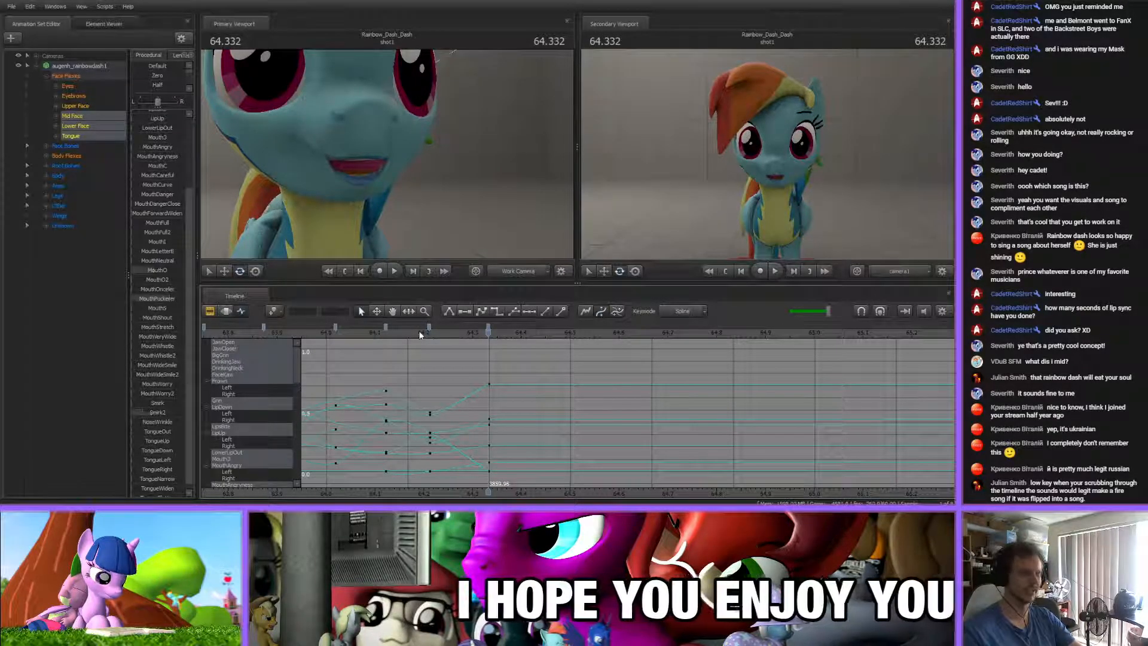
Create a mouth key at 64.460 s with a nearly closed mouth by adjusting MouthO and the jaw flexes
left_click_drag(413, 331, 550, 333)
left_click_drag(153, 271, 161, 272)
scroll(158, 234, "up", 3)
mouse_move(155, 116)
left_mouse_down()
mouse_move(144, 117)
mouse_move(154, 124)
left_mouse_up()
scroll(166, 304, "down", 3)
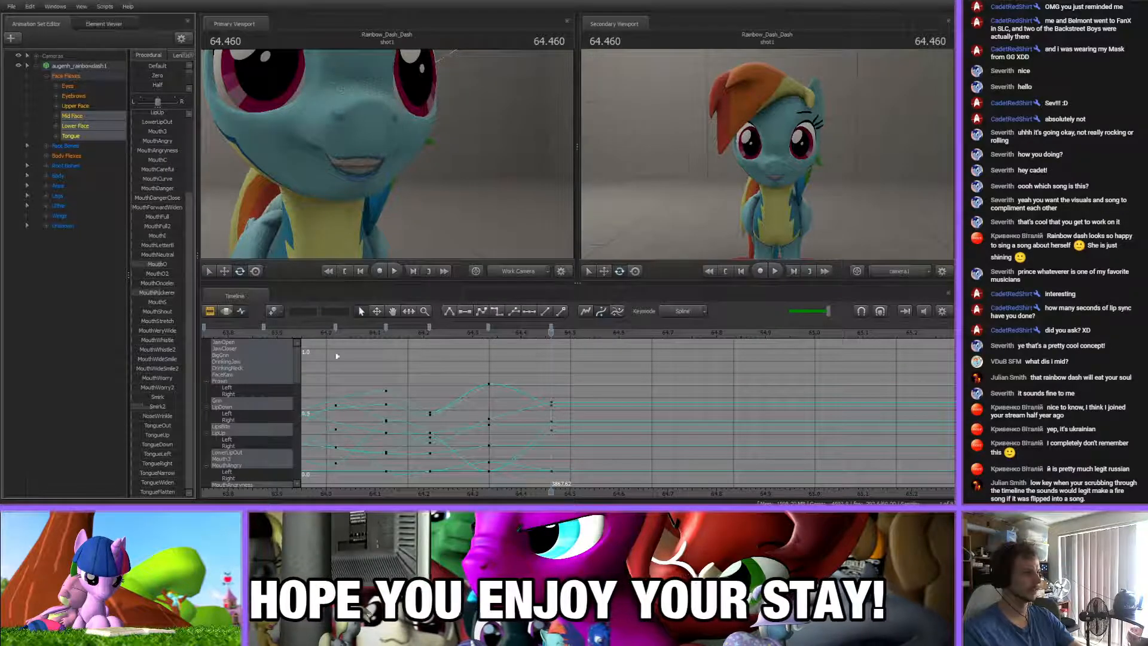
Preview the newest keys, and refine the 64.460 s mouth shape by adjusting the MouthO and Smirk2 flexes
middle_click_drag(585, 480, 566, 487)
left_click(387, 331)
left_click_drag(387, 332, 541, 342)
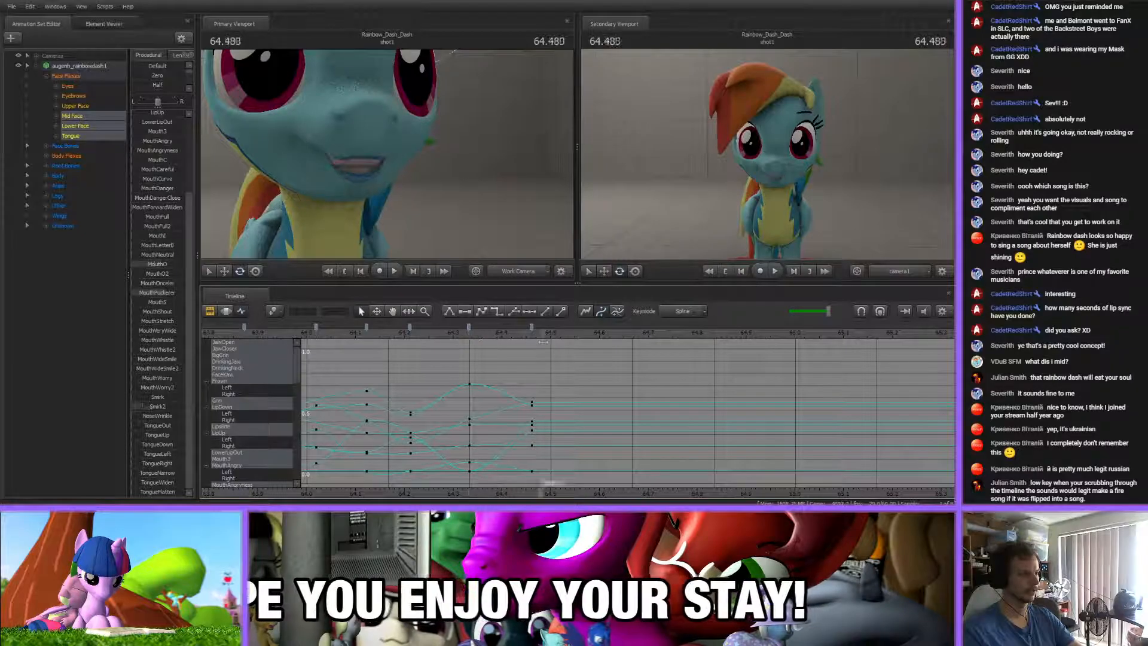
key("Up")
left_click_drag(163, 264, 172, 265)
scroll(165, 283, "up", 3)
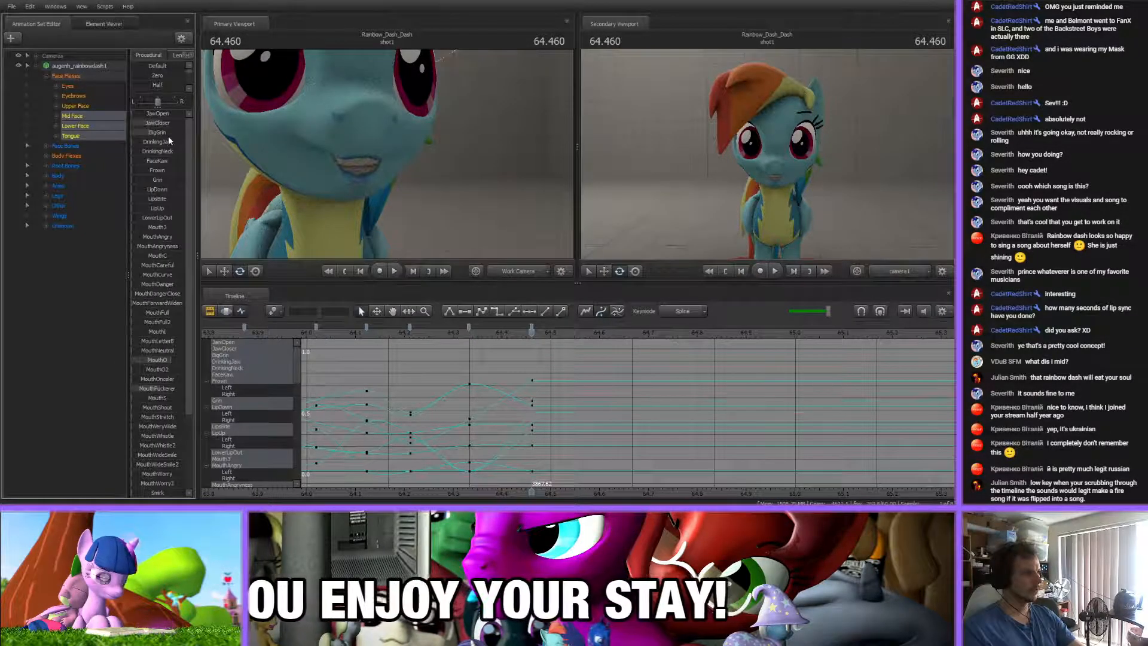
scroll(162, 407, "down", 3)
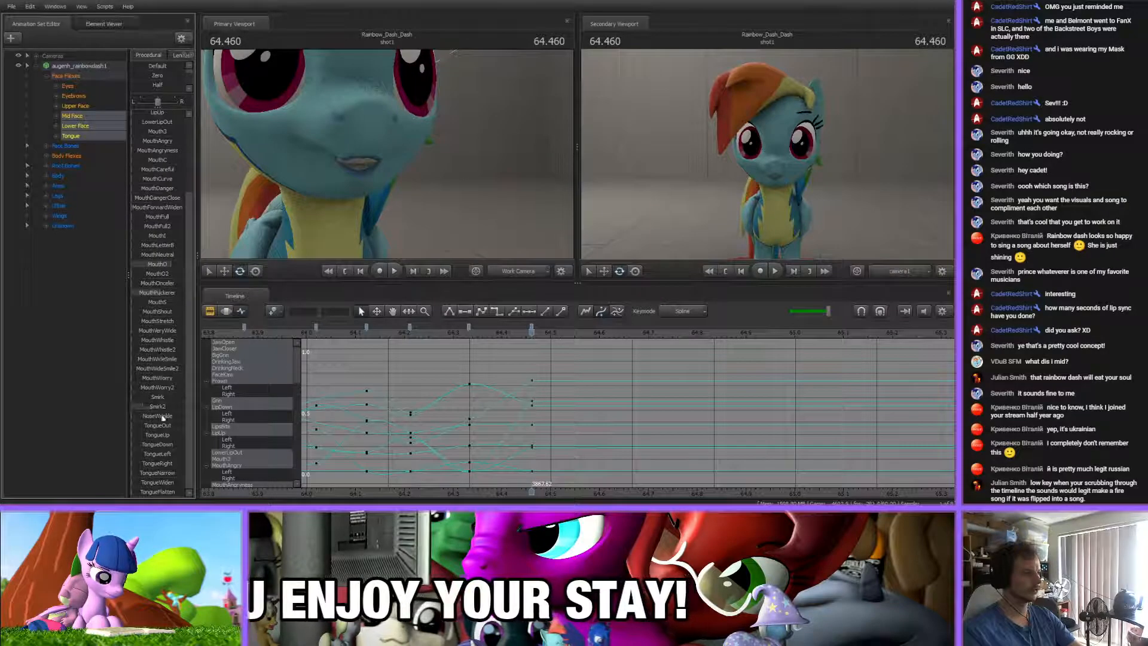
left_click_drag(159, 410, 157, 407)
Add a jaw-opening key at 64.299 s and open the jaw wider in the 64.332 s key with JawOpen
left_click_drag(499, 333, 453, 347)
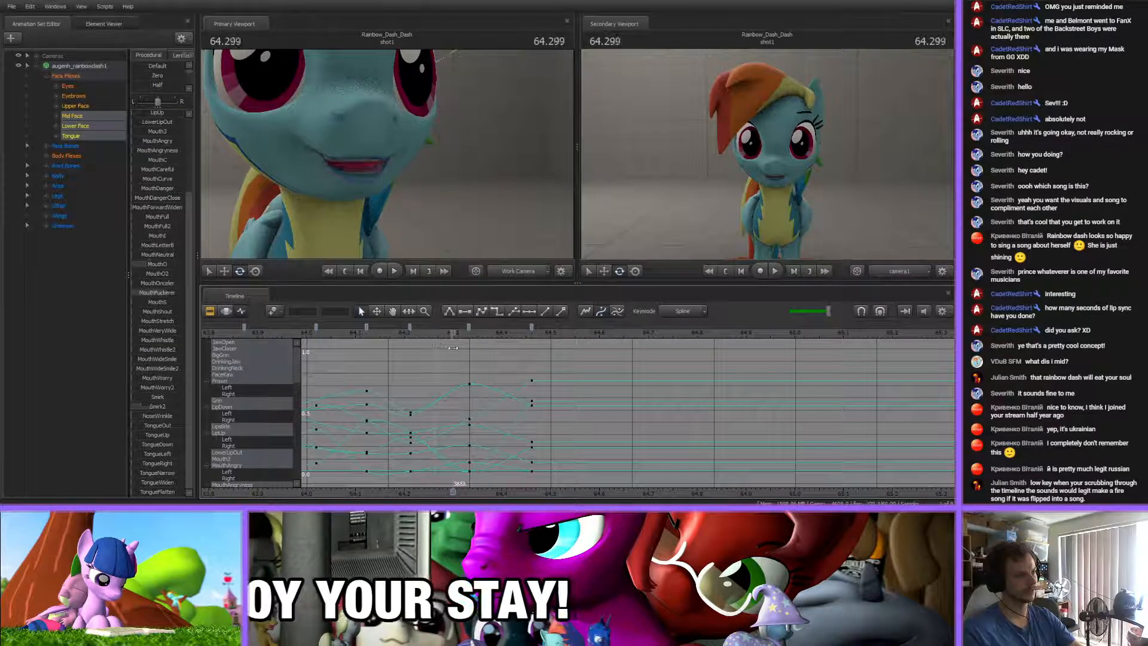
scroll(161, 216, "up", 4)
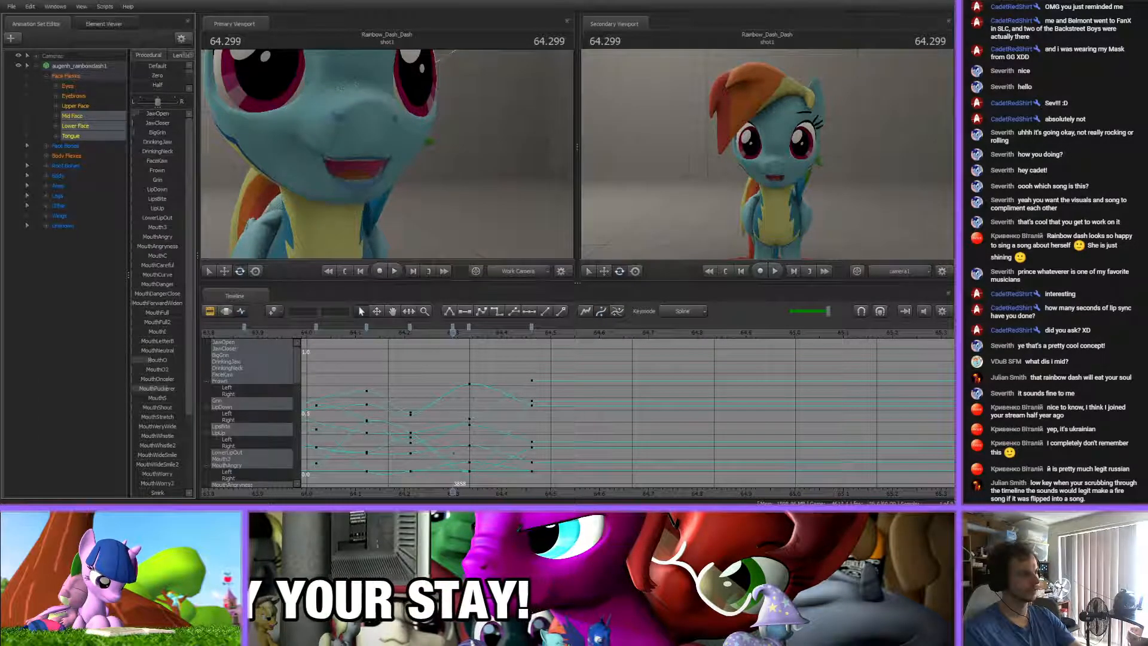
key("Up")
left_click_drag(156, 114, 148, 115)
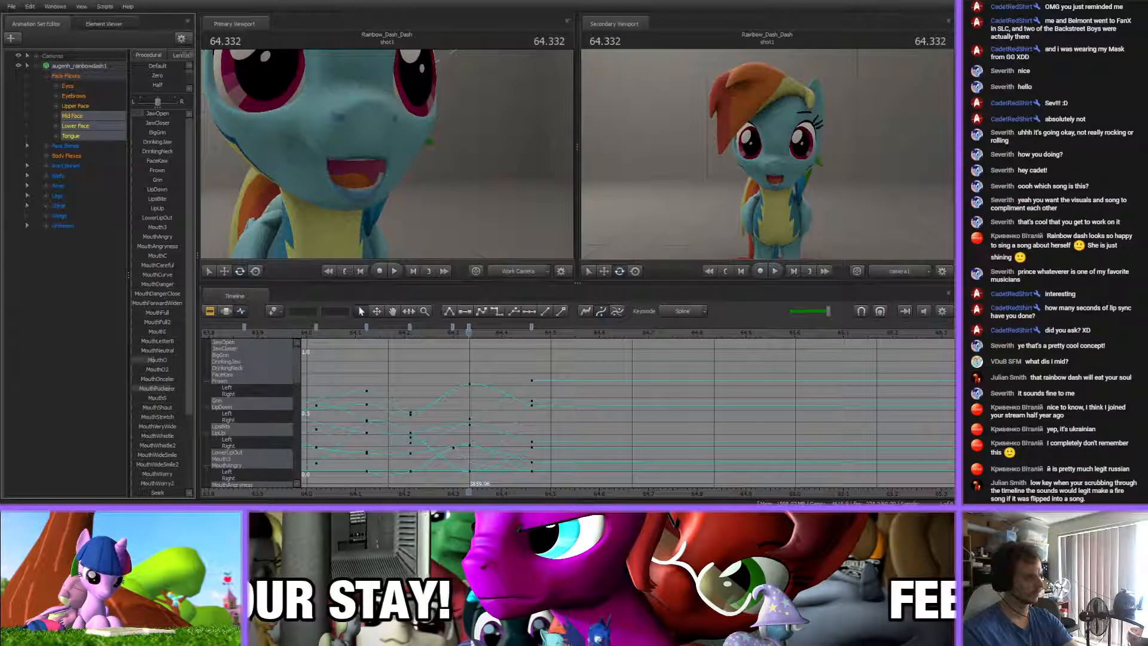
Play and scrub the recent lip-sync section from about 63.3 s onward to check the mouth timing against the song
left_click_drag(470, 336, 285, 336)
key("space")
scroll(490, 362, "down", 8)
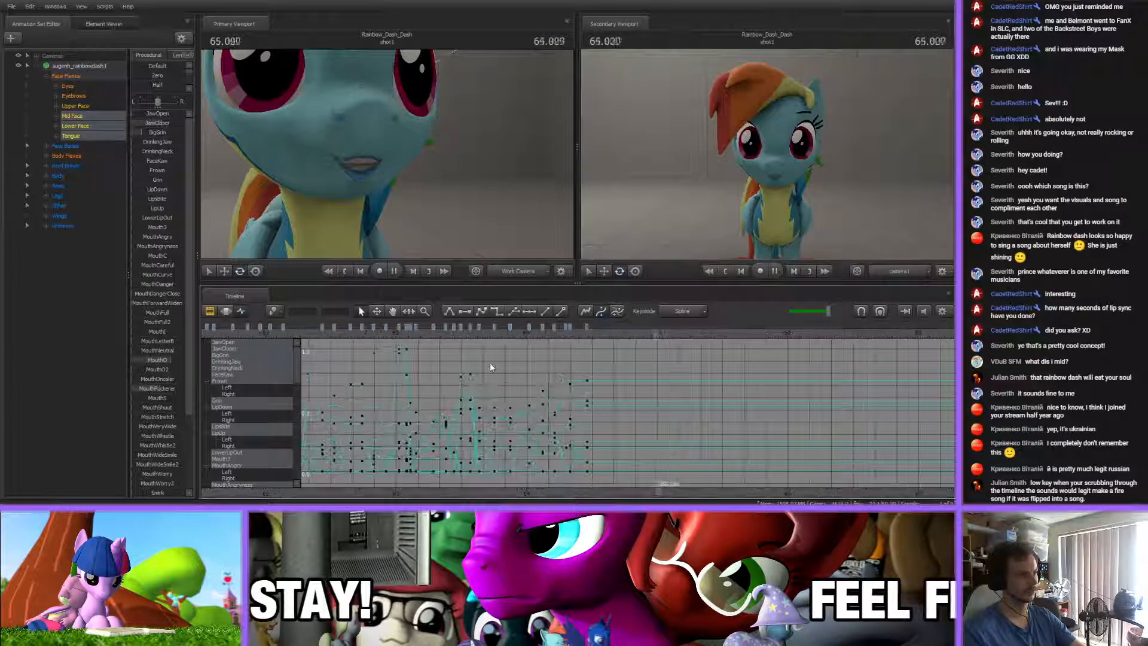
key("space")
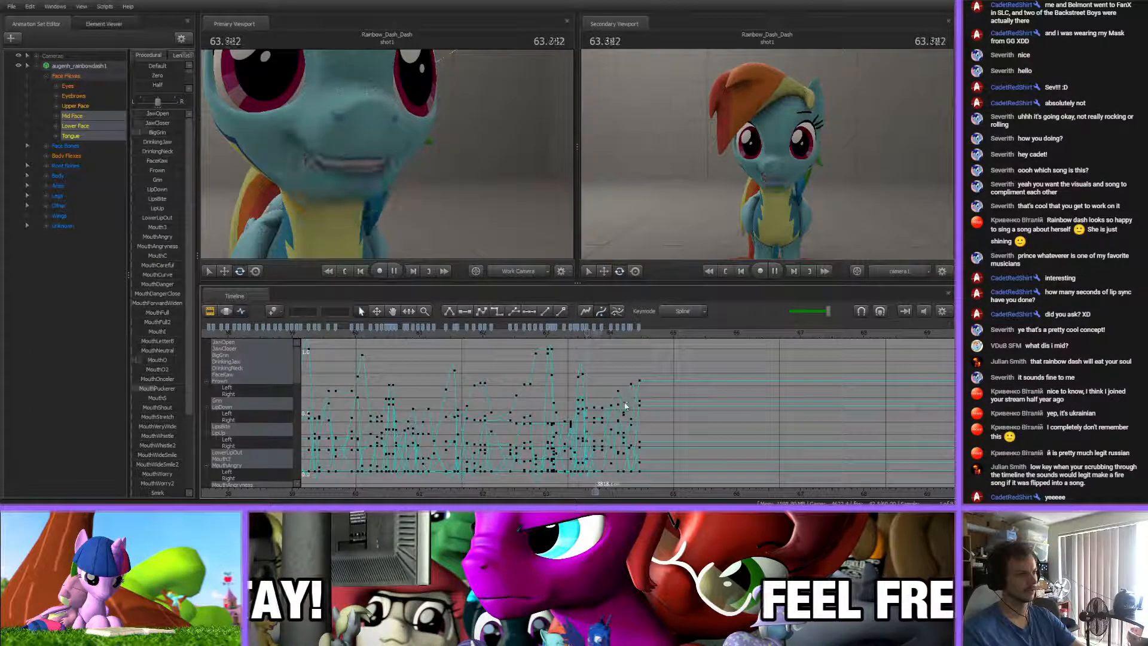
scroll(597, 403, "up", 6)
left_click(408, 335)
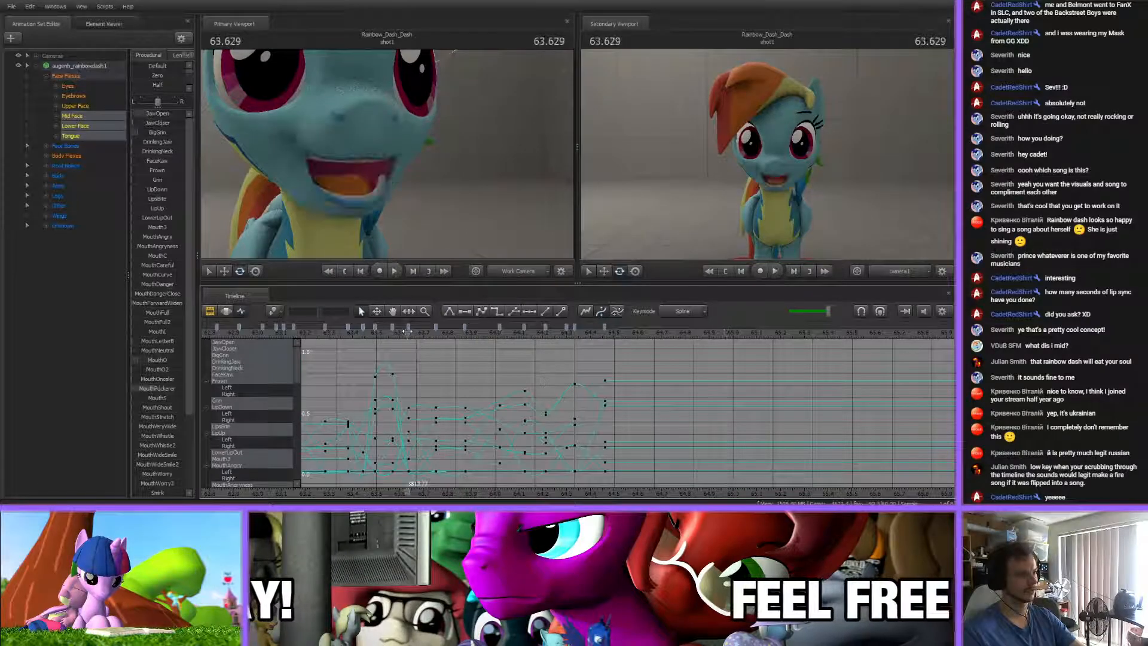
left_click(333, 334)
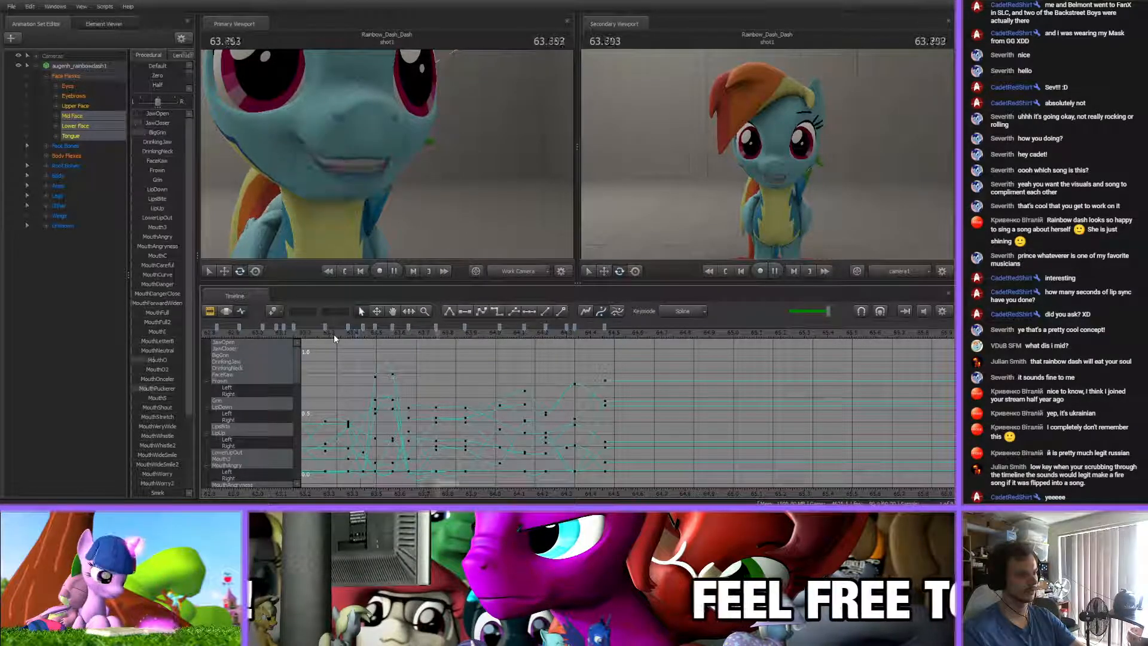
key("space")
Move the mouth key near 63.87 s to 63.862 s and adjust its MouthPuckerer flex
left_click(462, 328)
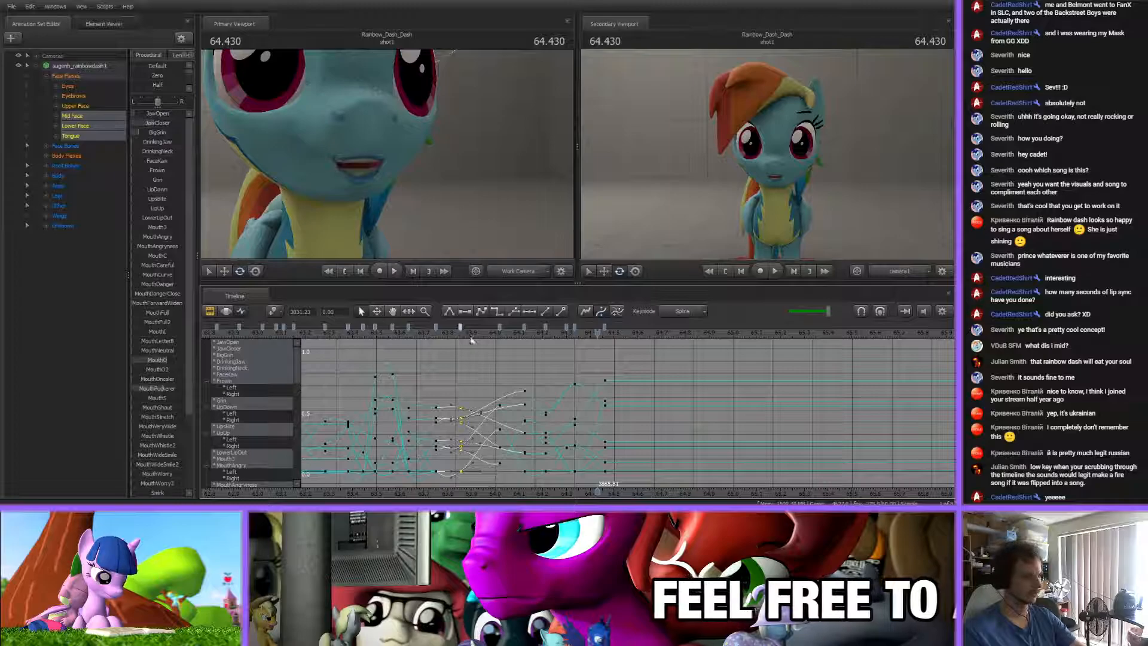
left_click(469, 333)
left_click_drag(469, 334, 436, 333)
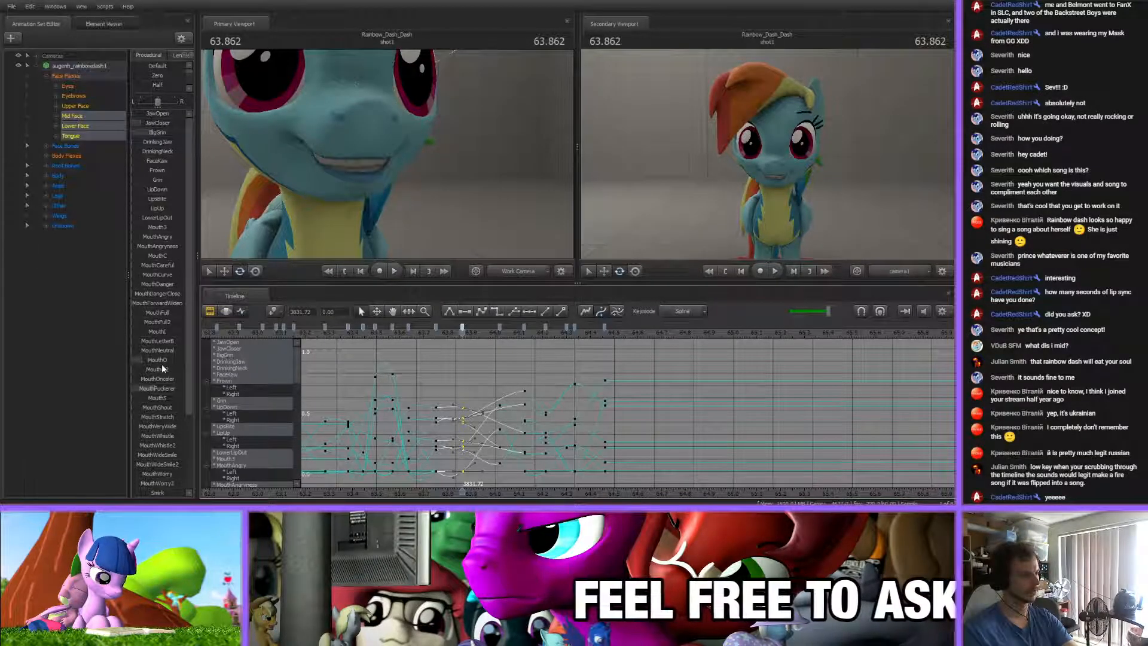
left_click_drag(156, 388, 147, 388)
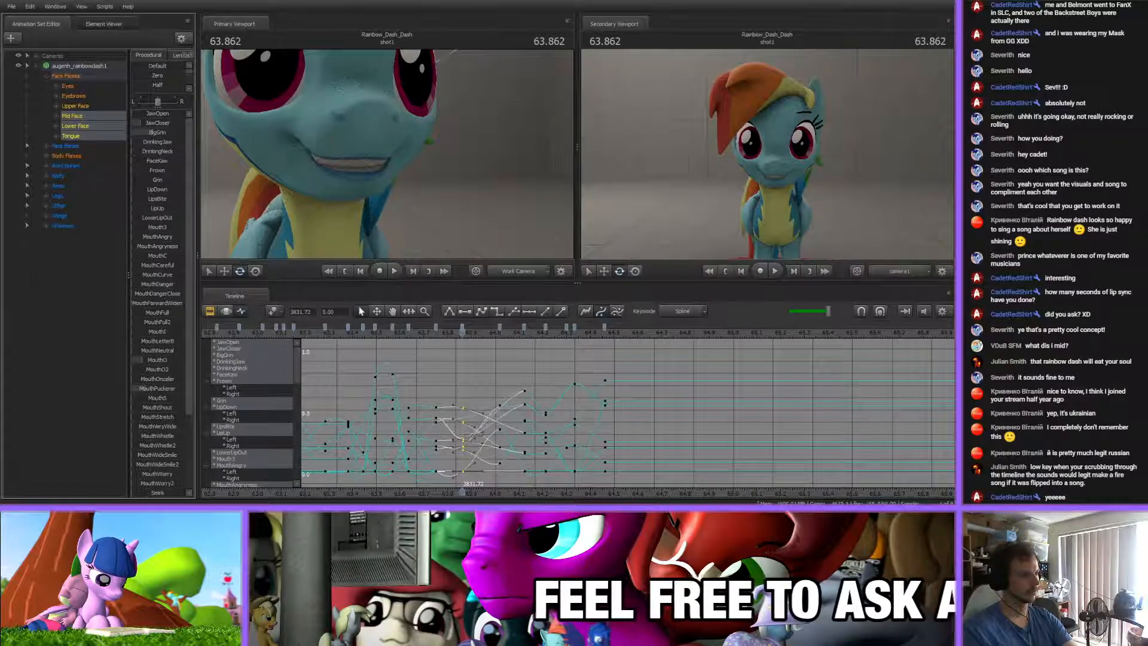
left_click_drag(148, 156, 157, 156)
left_click(547, 374)
Play the song past the last mouth key to 67.891 s, and view the full span of lip-sync keys
left_click_drag(430, 333, 738, 353)
key("space")
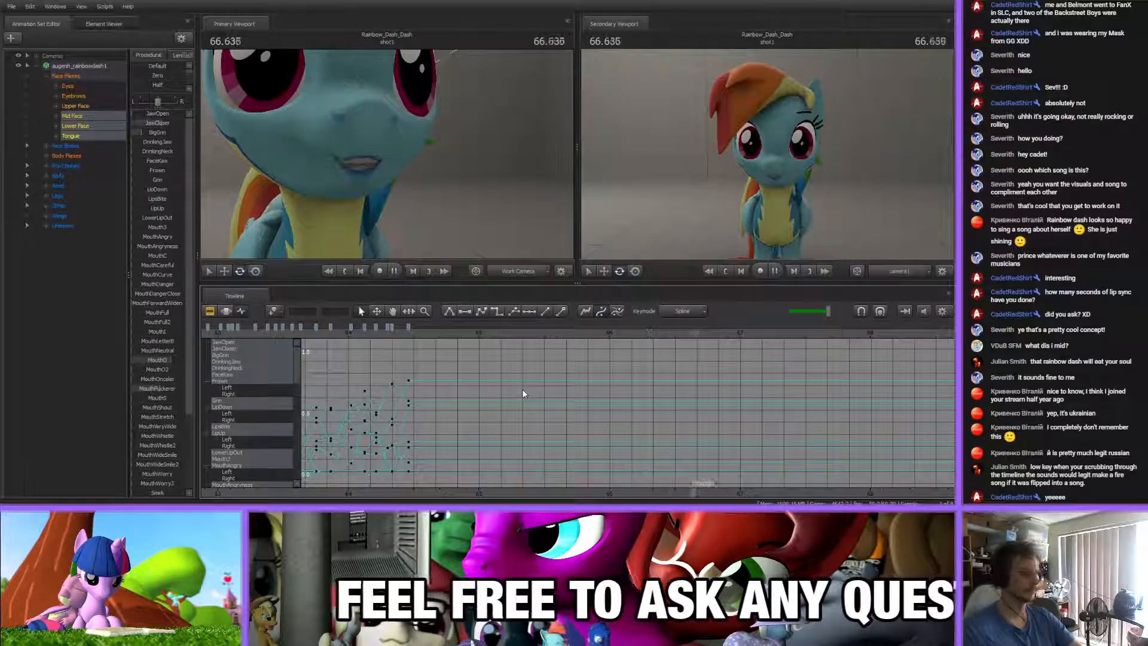
key("space")
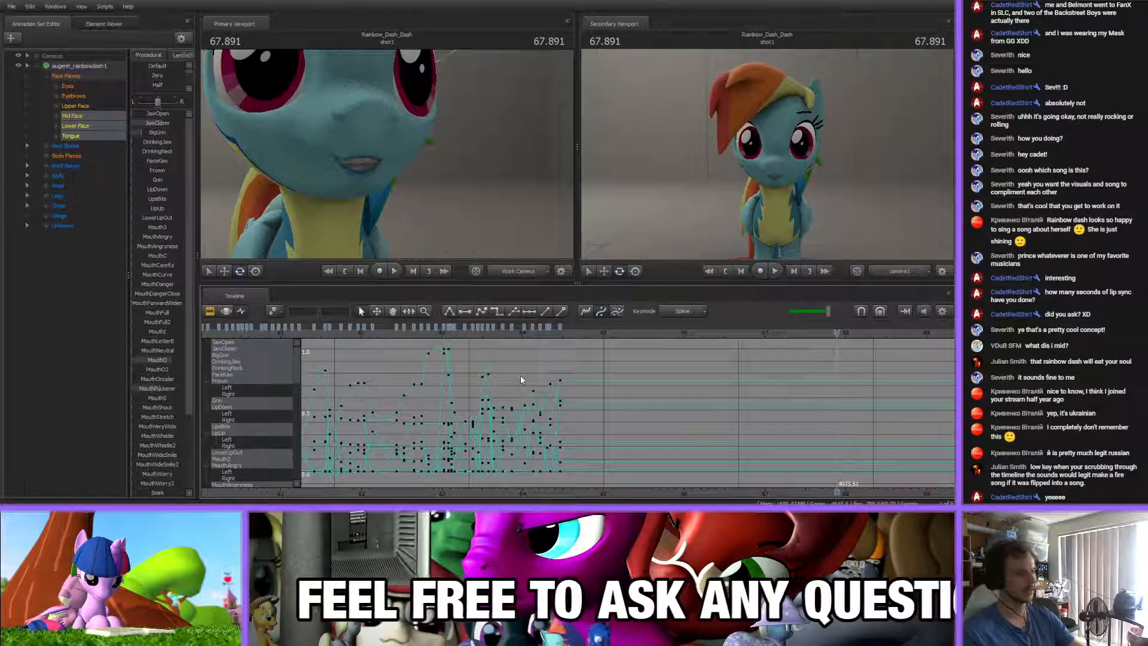
left_click(561, 329)
scroll(564, 405, "down", 10)
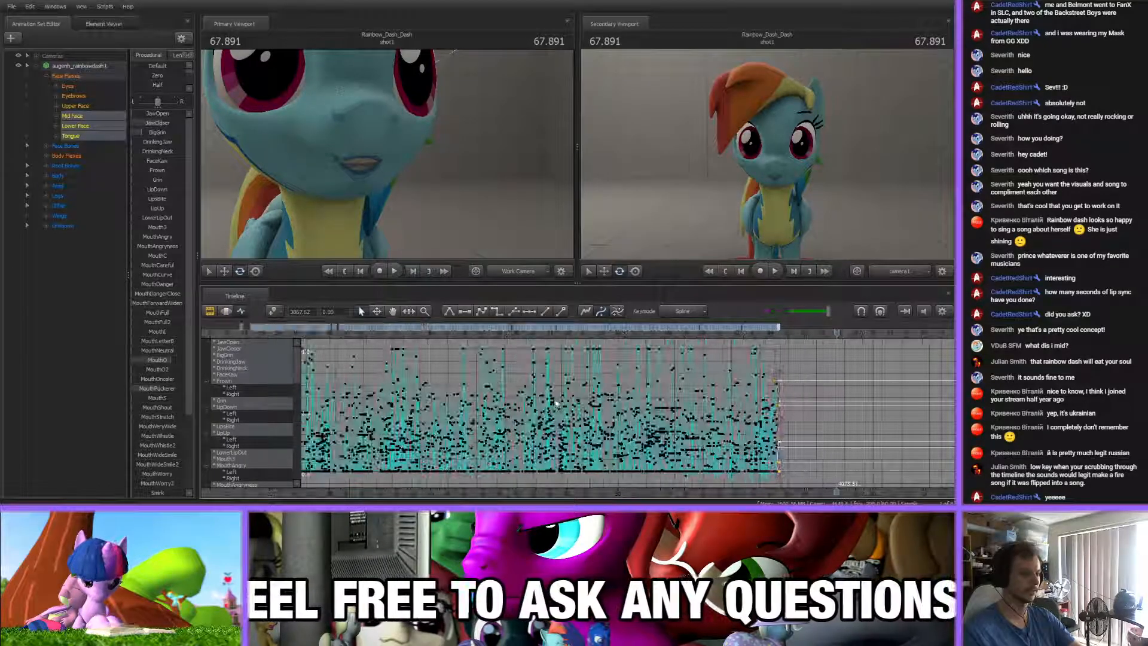
middle_click_drag(596, 489, 518, 483)
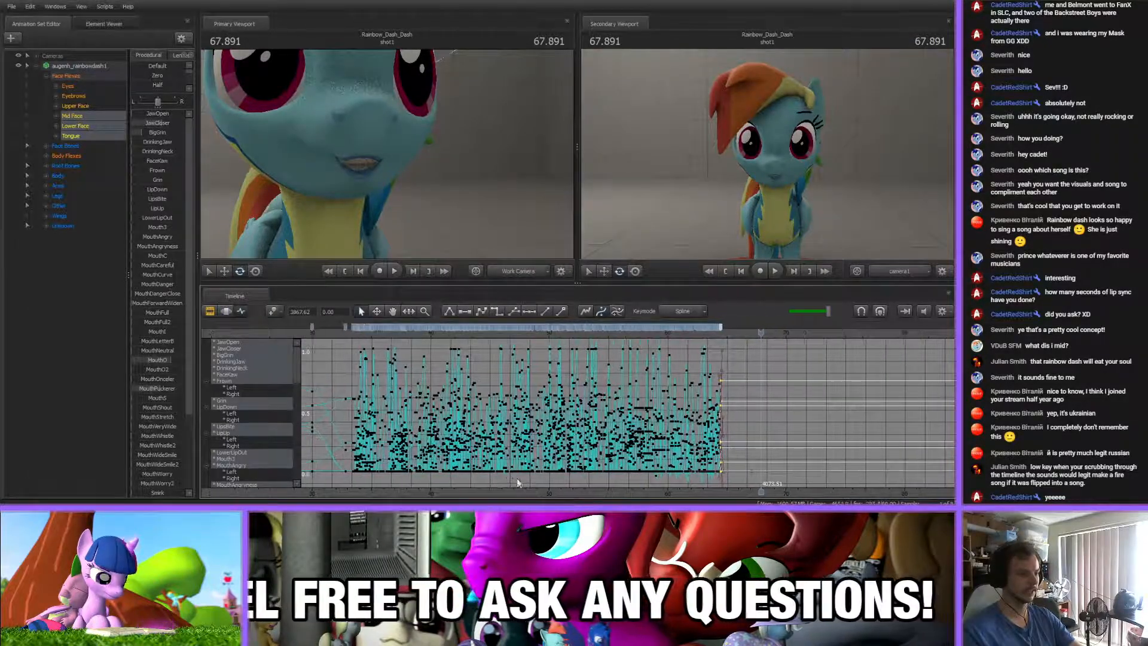
Go to 64.575 s, just past the last mouth key, and undo the last two edits
left_click(352, 327, "shift")
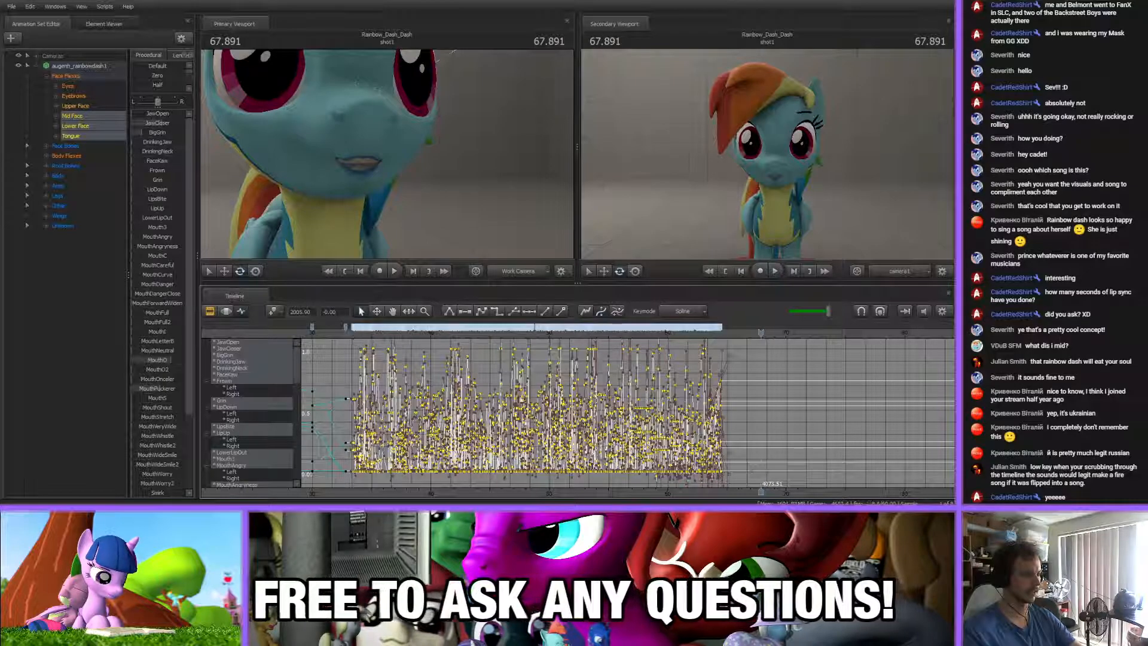
left_click(737, 378)
scroll(728, 384, "up", 7)
left_click_drag(578, 334, 570, 333)
scroll(583, 357, "up", 2)
scroll(582, 356, "up", 2)
left_click_drag(512, 333, 567, 334)
scroll(536, 339, "up", 3)
key("ctrl+z")
key("ctrl+z")
Add a mouth key at 64.575 s by adjusting the MouthO, BigGrin and JawCloser flexes
left_click_drag(168, 360, 171, 360)
left_click_drag(143, 133, 155, 133)
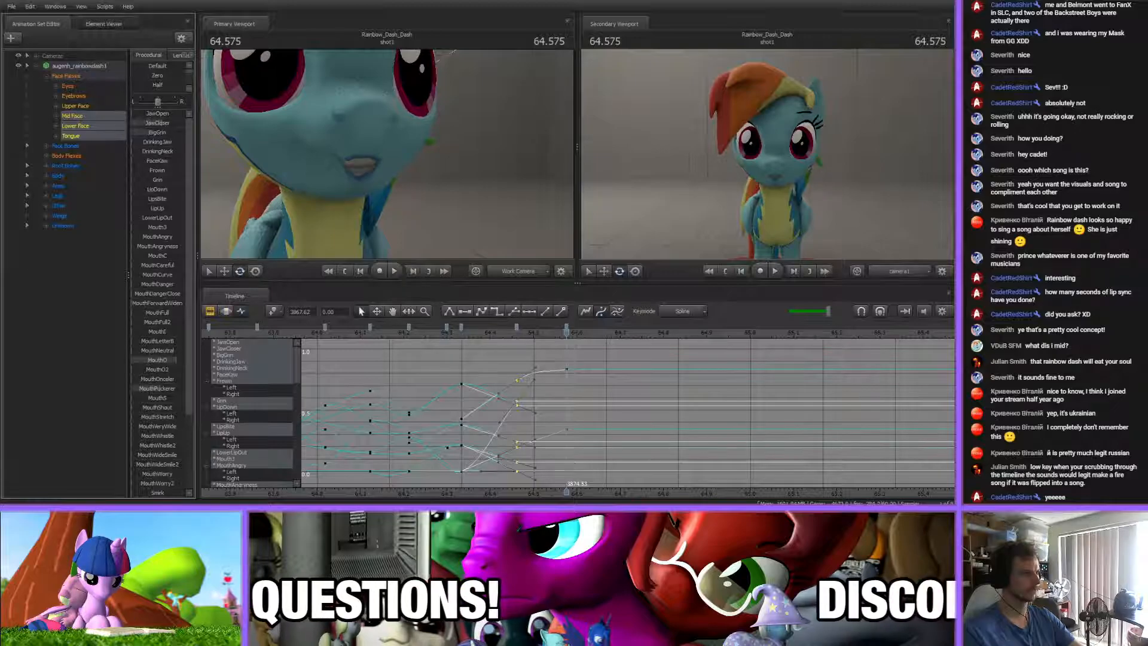
scroll(153, 269, "down", 3)
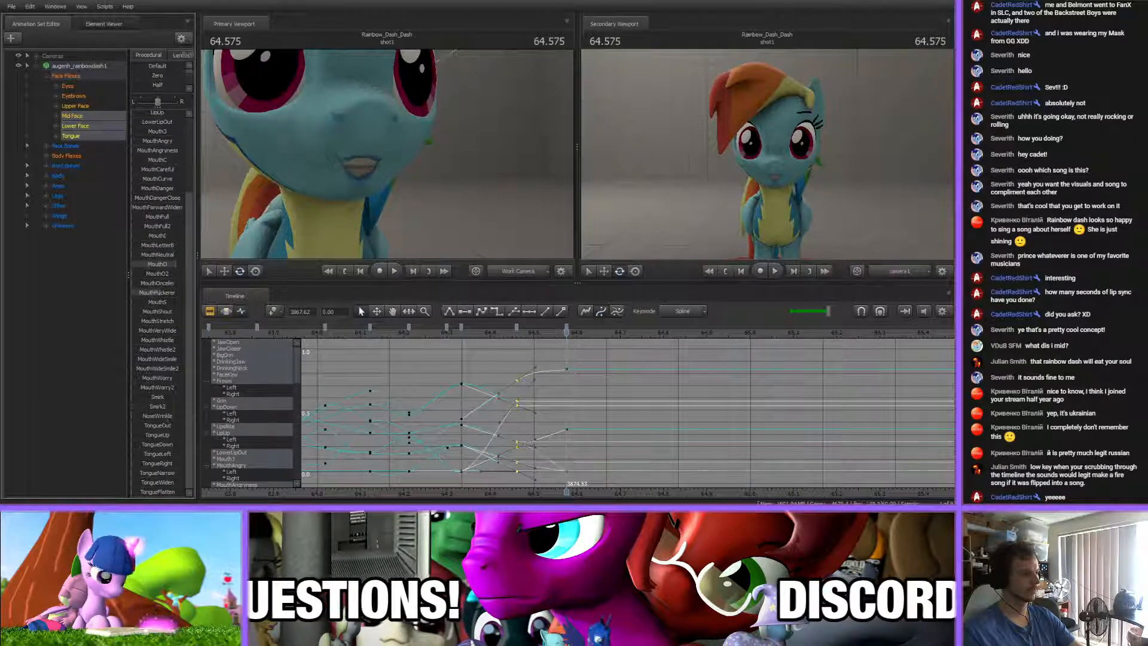
scroll(158, 346, "up", 3)
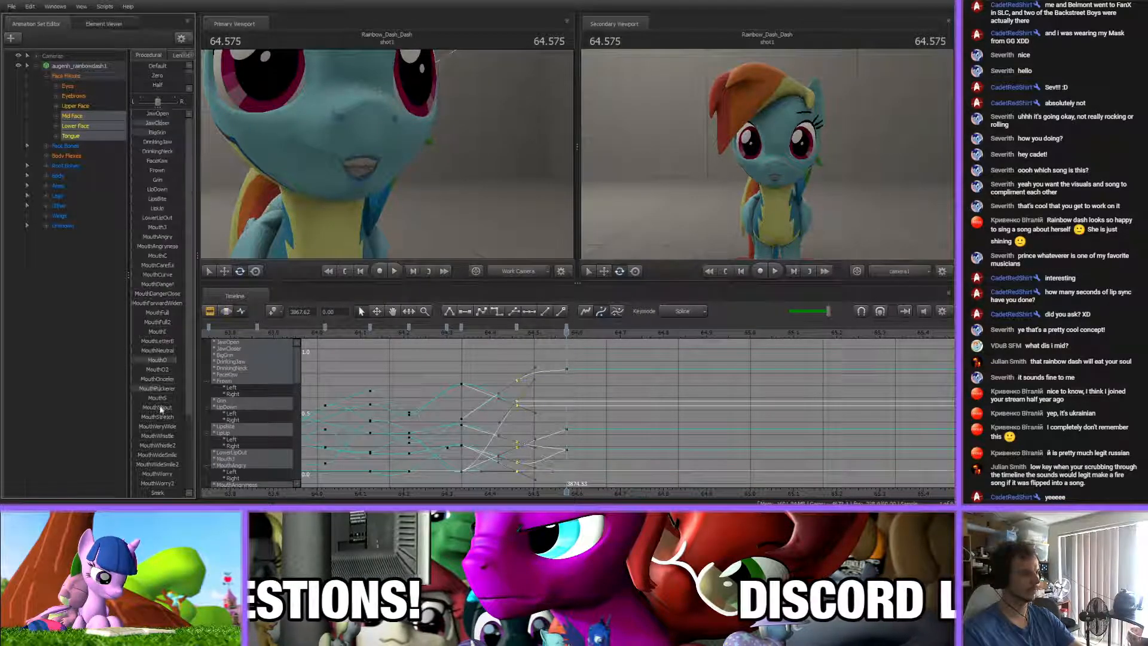
left_click_drag(159, 121, 148, 122)
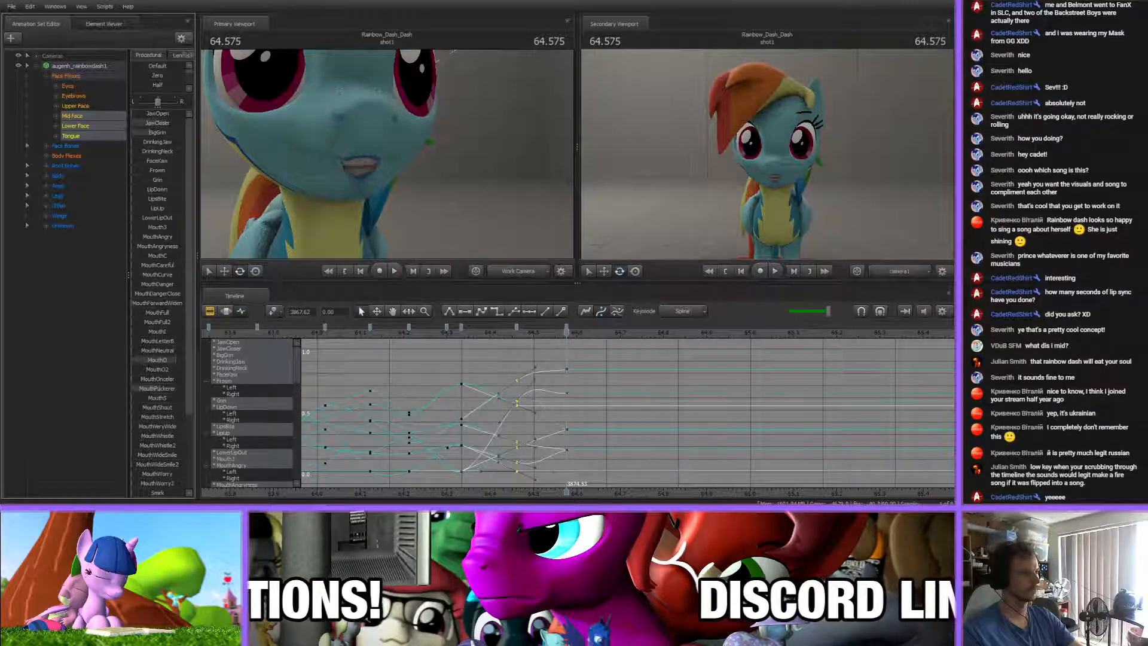
Add an open-mouth key at 64.688 s by lowering JawCloser and adjusting Smirk2, MouthO and JawOpen
left_click(622, 366)
left_click_drag(566, 335, 616, 336)
left_click_drag(139, 121, 122, 121)
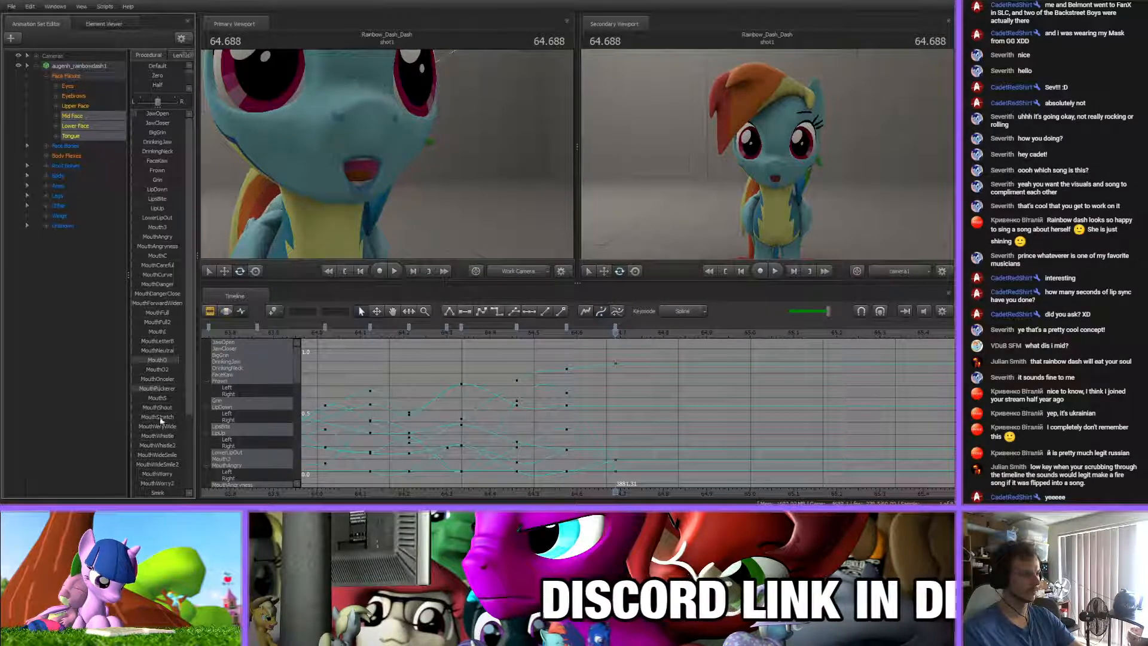
scroll(158, 427, "down", 1)
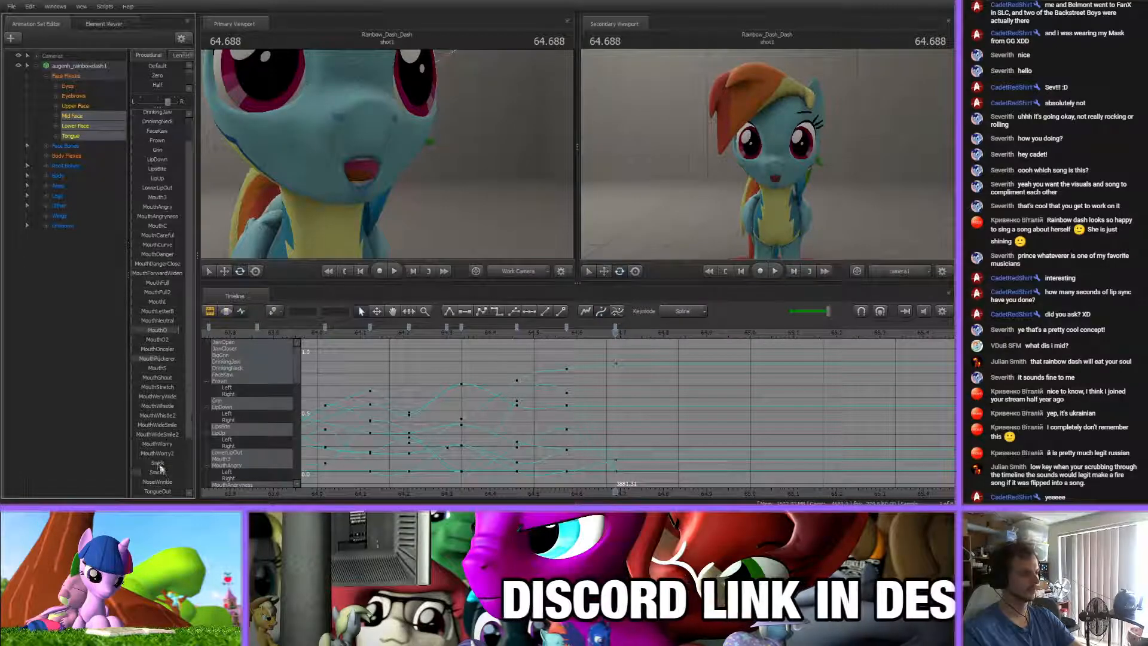
left_click_drag(142, 472, 148, 472)
scroll(163, 457, "up", 1)
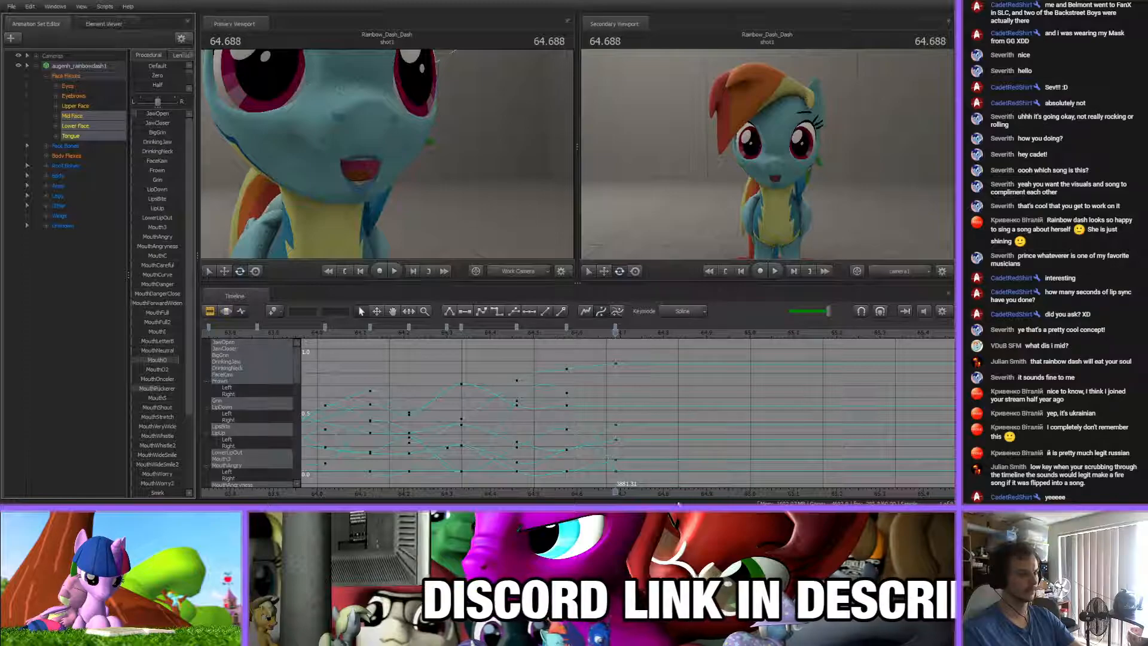
left_click_drag(666, 493, 589, 491)
left_click_drag(177, 359, 170, 359)
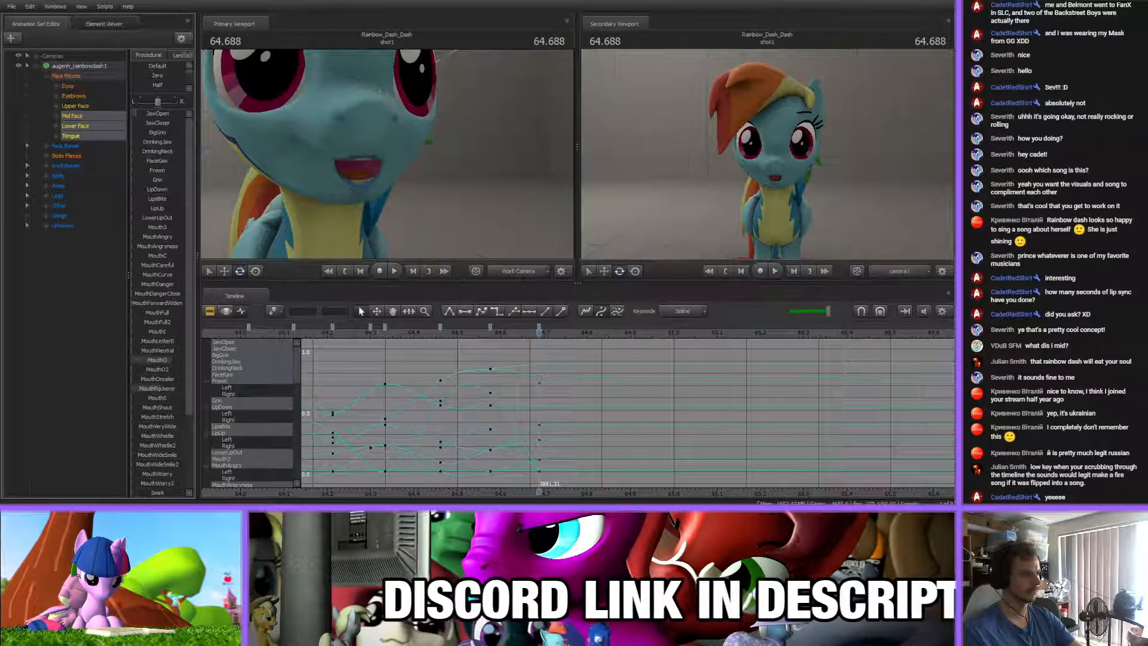
left_click_drag(146, 113, 150, 114)
Add a mouth key at 64.784 s using JawOpen, BigGrin and MouthO, and shift it slightly earlier
left_click_drag(464, 334, 580, 333)
mouse_move(154, 114)
left_mouse_down()
mouse_move(140, 114)
mouse_move(162, 123)
mouse_move(156, 132)
left_mouse_up()
left_click_drag(170, 360, 156, 360)
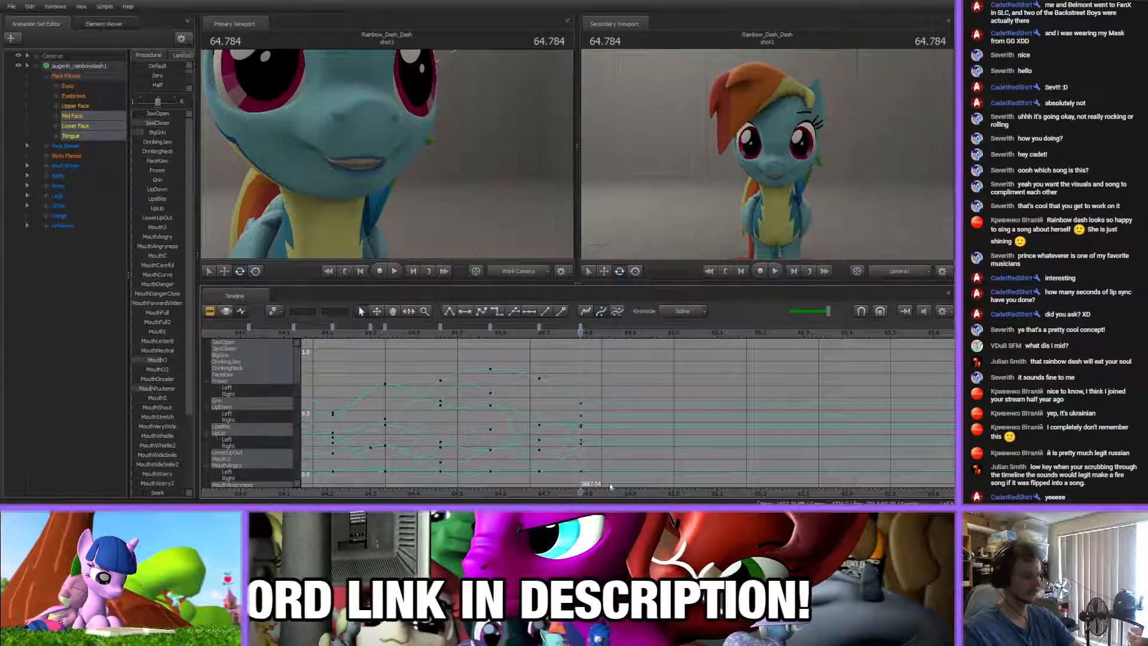
middle_click_drag(611, 494, 484, 491)
mouse_move(452, 332)
left_mouse_down()
mouse_move(517, 332)
mouse_move(466, 342)
mouse_move(473, 329)
mouse_move(439, 331)
left_mouse_up()
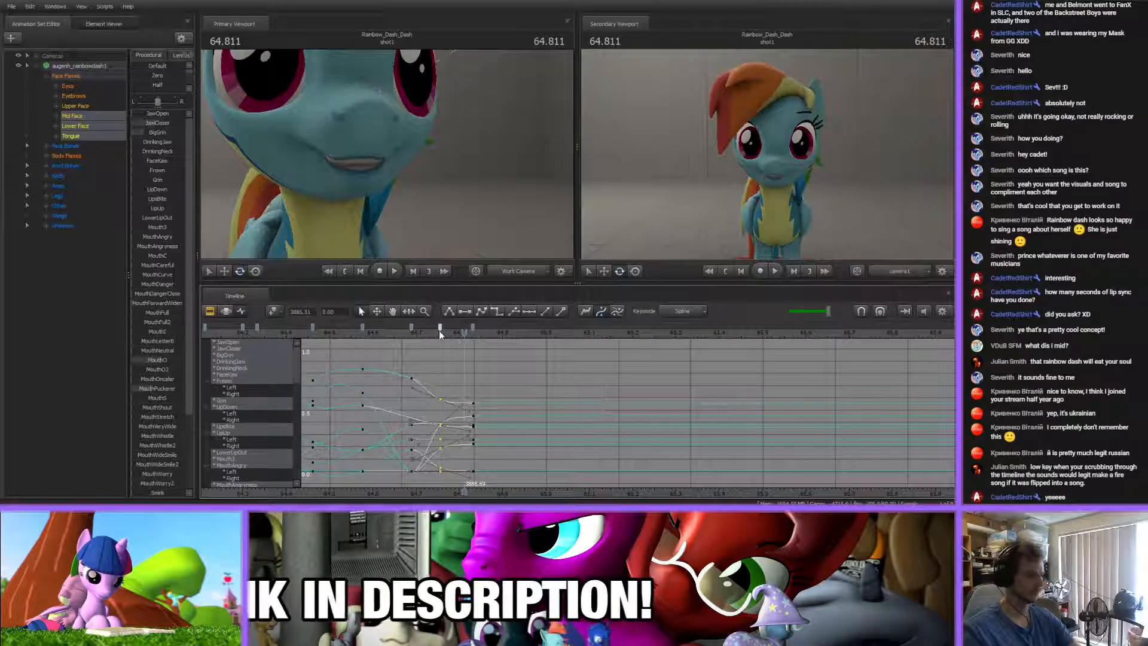
Play the song past the newest mouth keys to check their timing and hear the next syllable
key("space")
scroll(359, 341, "down", 3)
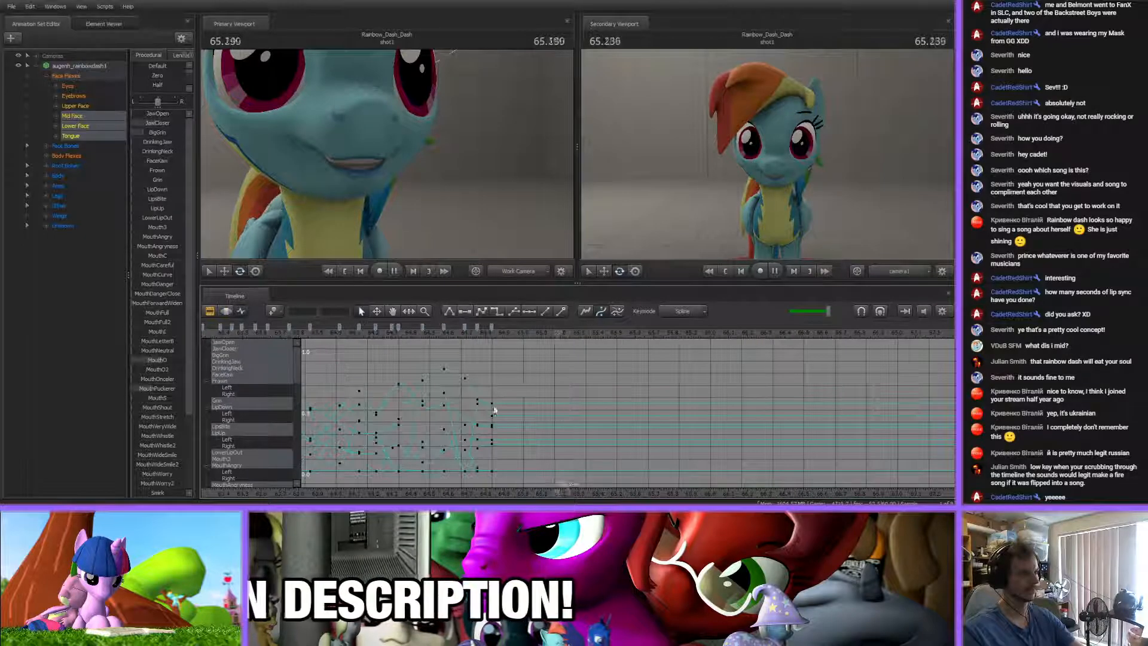
scroll(620, 358, "down", 2)
scroll(622, 357, "up", 4)
Add a mouth key at 64.963 s, opening the jaw with JawOpen and shaping an uneven smile with Smirk2 and the left/right balance
left_click_drag(427, 336, 486, 345)
scroll(458, 342, "up", 3)
key("Up")
left_click(486, 403)
left_click_drag(155, 114, 162, 114)
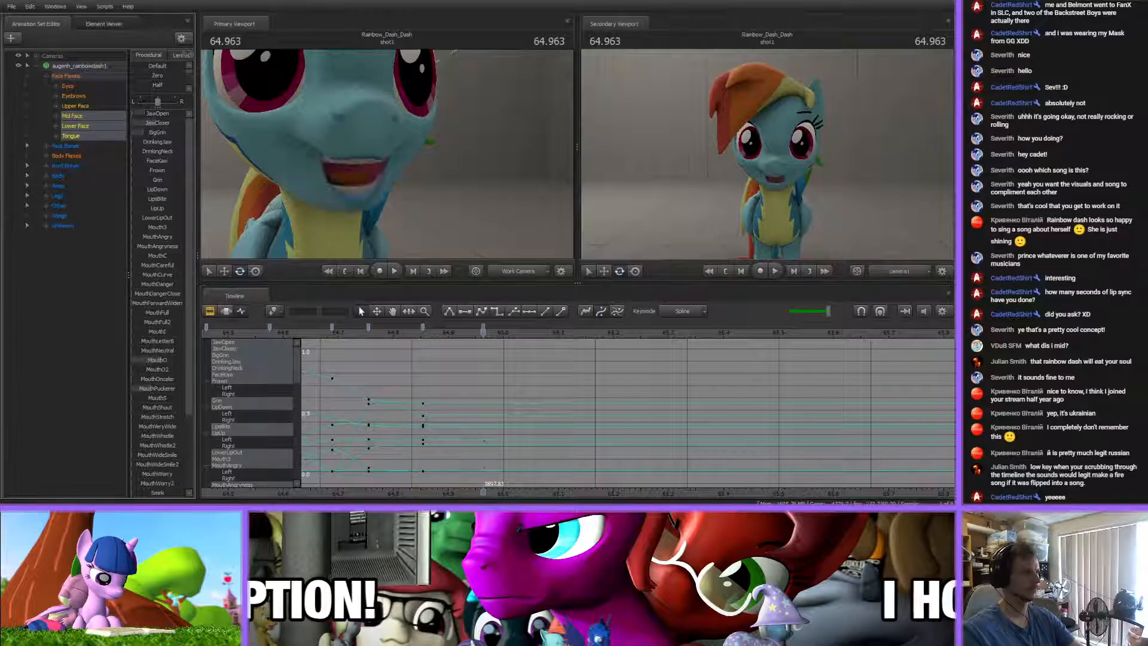
scroll(149, 299, "down", 3)
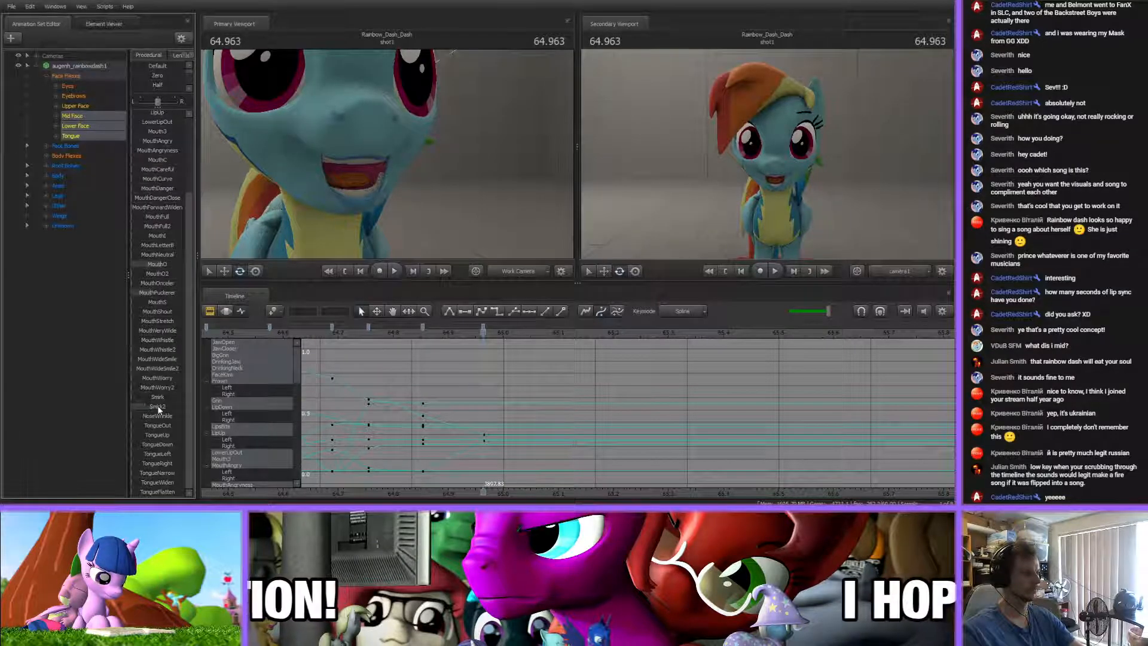
left_click_drag(145, 406, 152, 407)
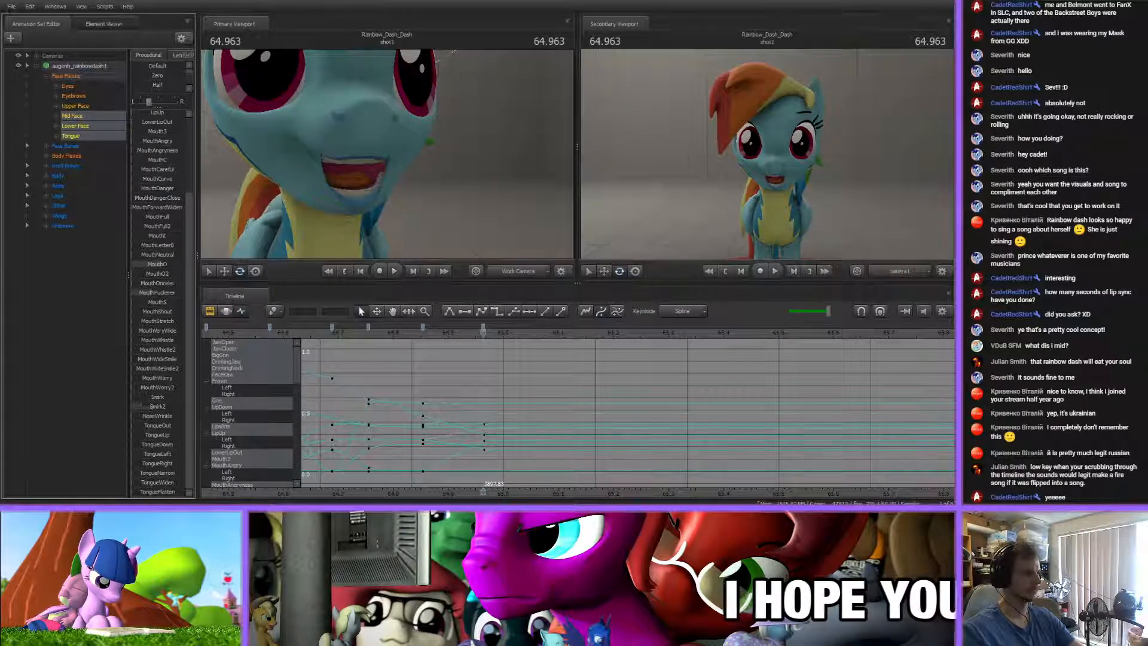
left_click_drag(152, 108, 170, 108)
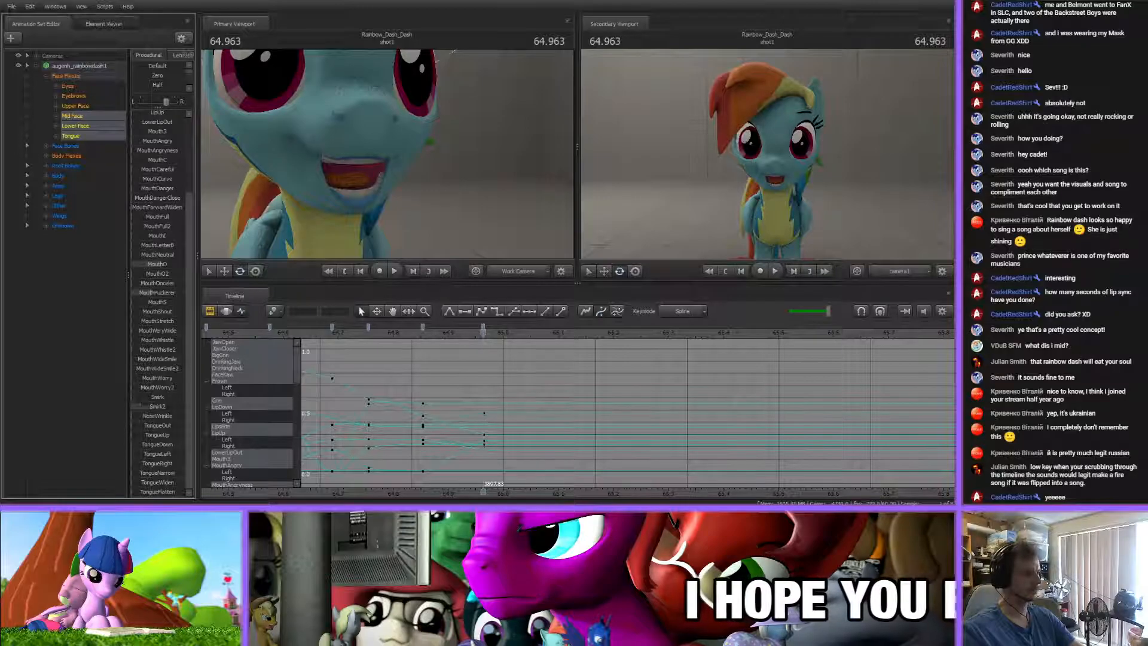
scroll(157, 380, "up", 3)
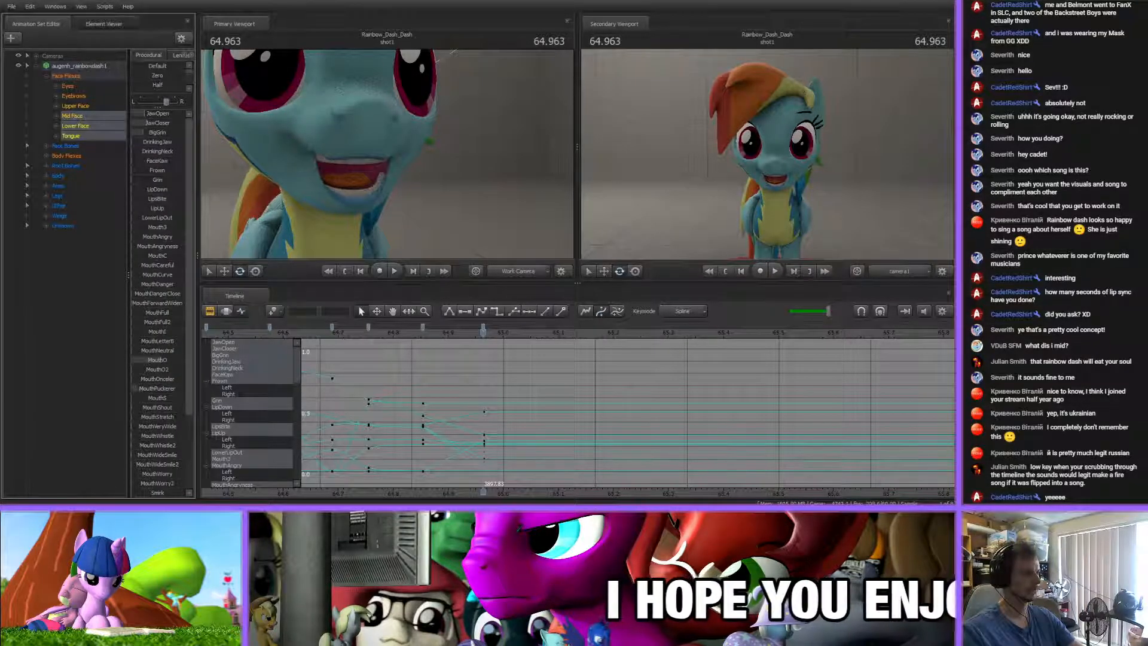
Recentre the left/right balance and refine MouthPuckerer, MouthO, BigGrin and JawOpen in the 64.963 s key
left_click(158, 103)
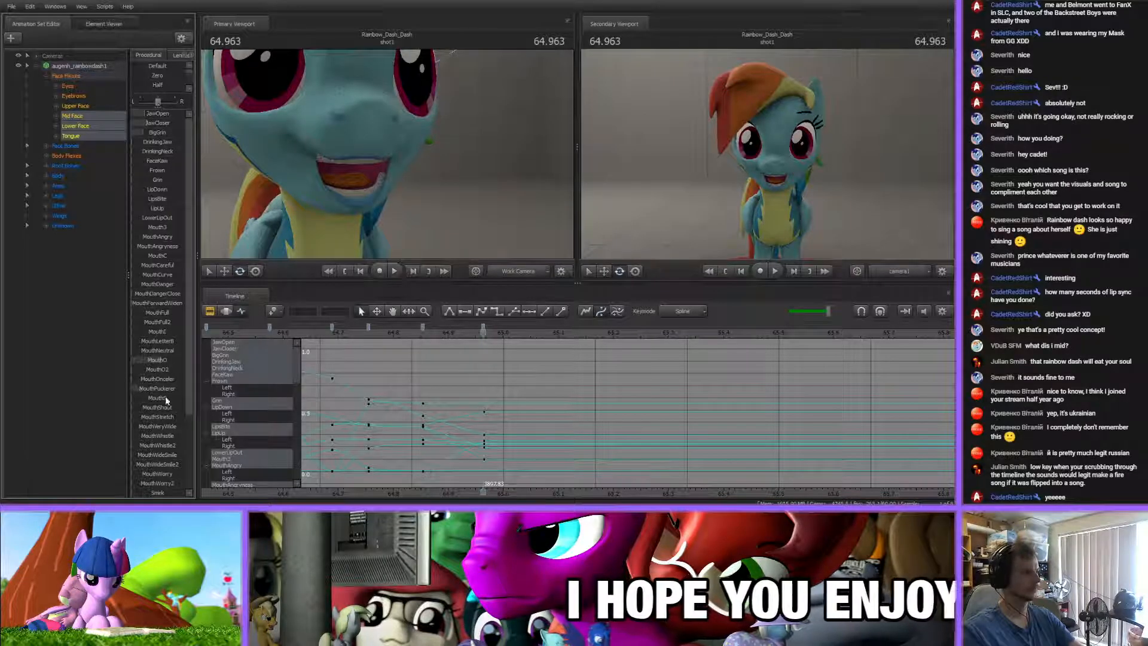
left_click_drag(158, 387, 160, 360)
left_click_drag(158, 133, 158, 115)
Add a key at 65.140 s that lowers JawOpen to close the mouth, and check it against the preceding frames
left_click_drag(418, 332, 581, 332)
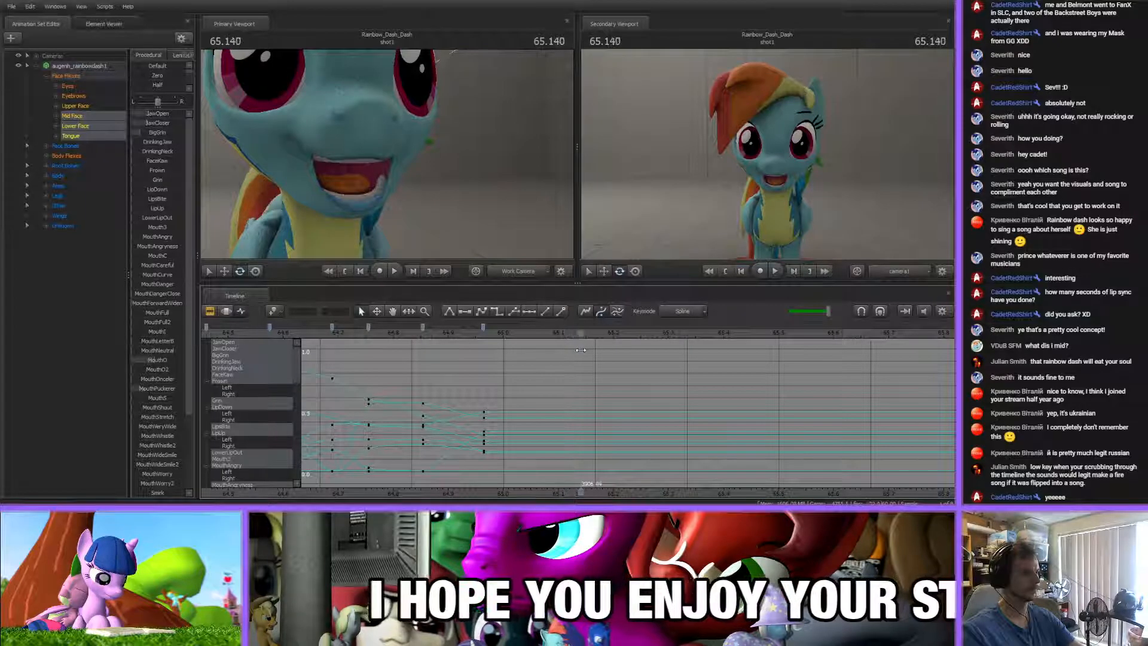
left_click_drag(143, 116, 102, 113)
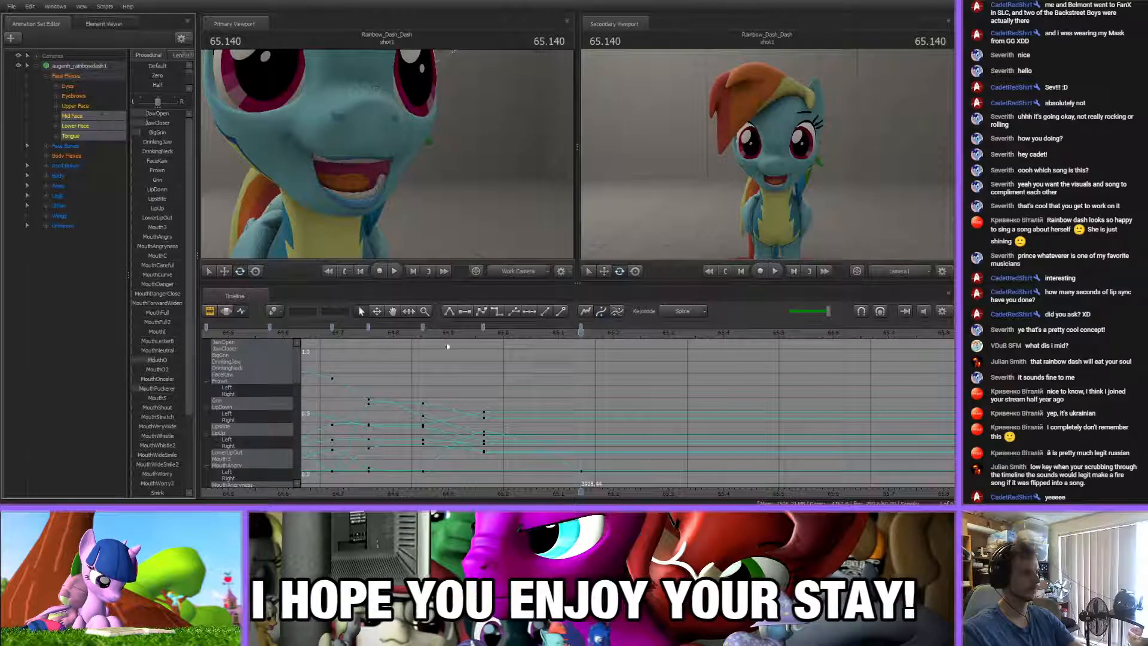
left_click_drag(154, 116, 129, 116)
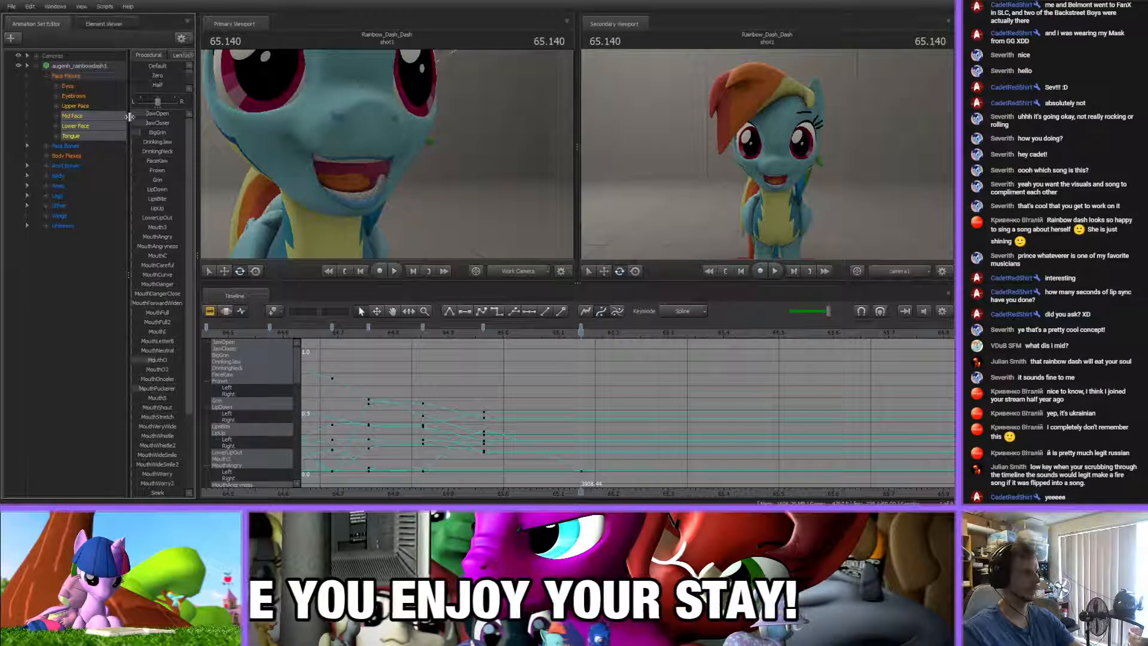
left_click(566, 363)
left_click_drag(572, 336, 495, 336)
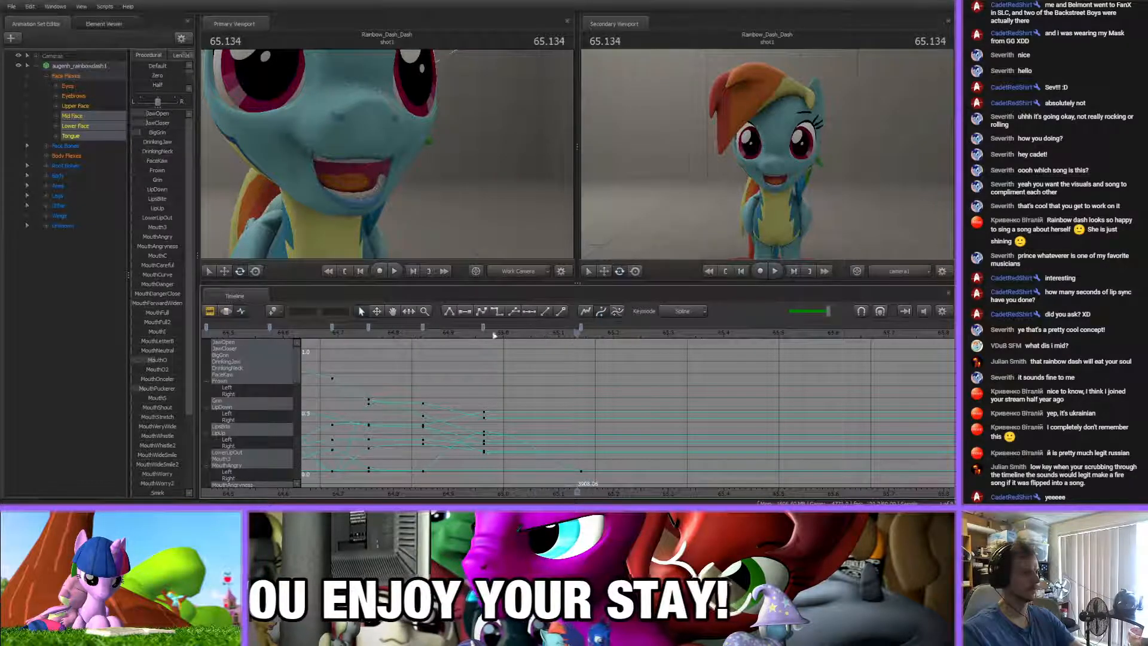
Extend the camera1 and augenh_rainbowdash1 animation channel clips to about 200.9 s, and return to the graph editor
left_click(210, 312)
double_click(547, 367)
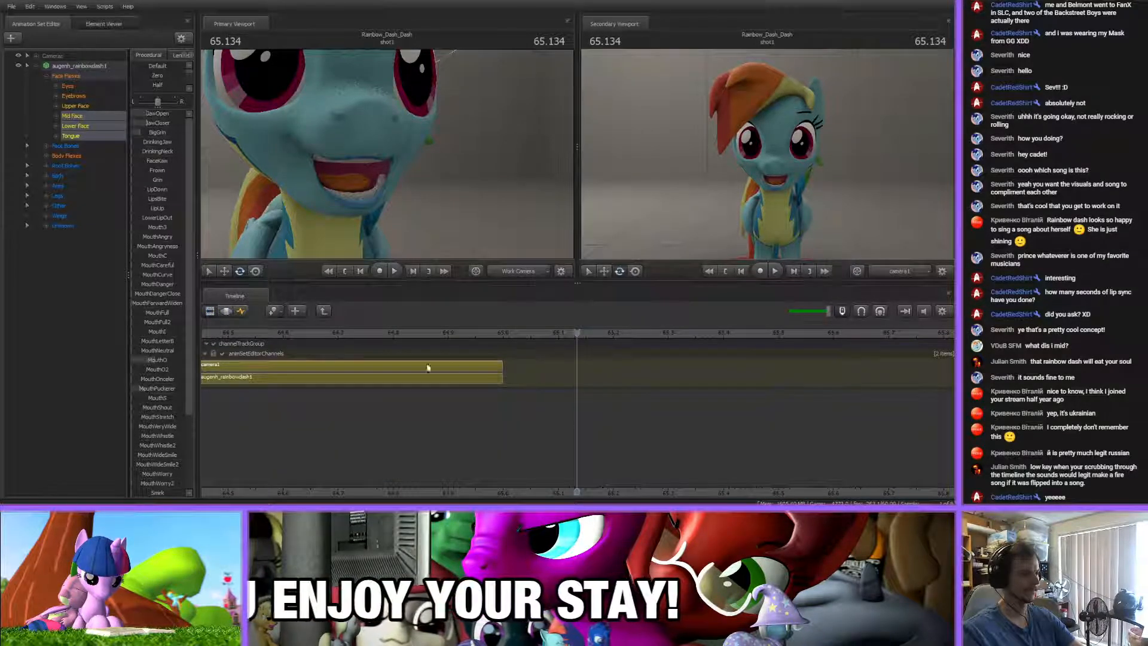
scroll(430, 393, "down", 15)
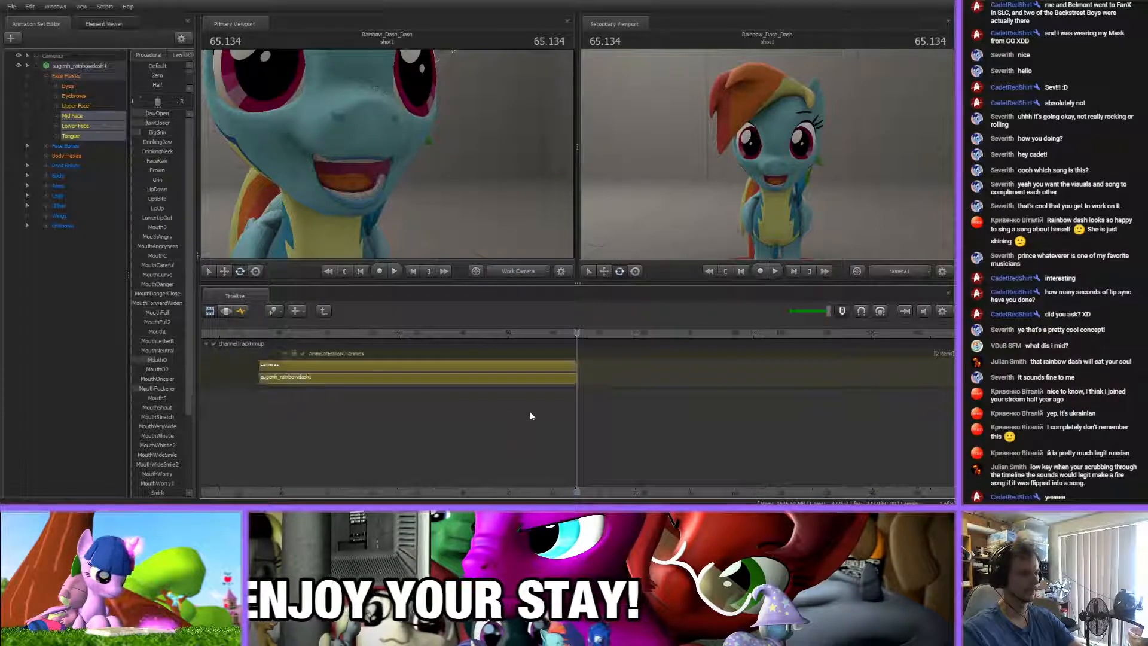
scroll(542, 498, "down", 2)
middle_click_drag(542, 498, 358, 472)
left_click_drag(395, 378, 735, 381)
left_click_drag(396, 366, 733, 377)
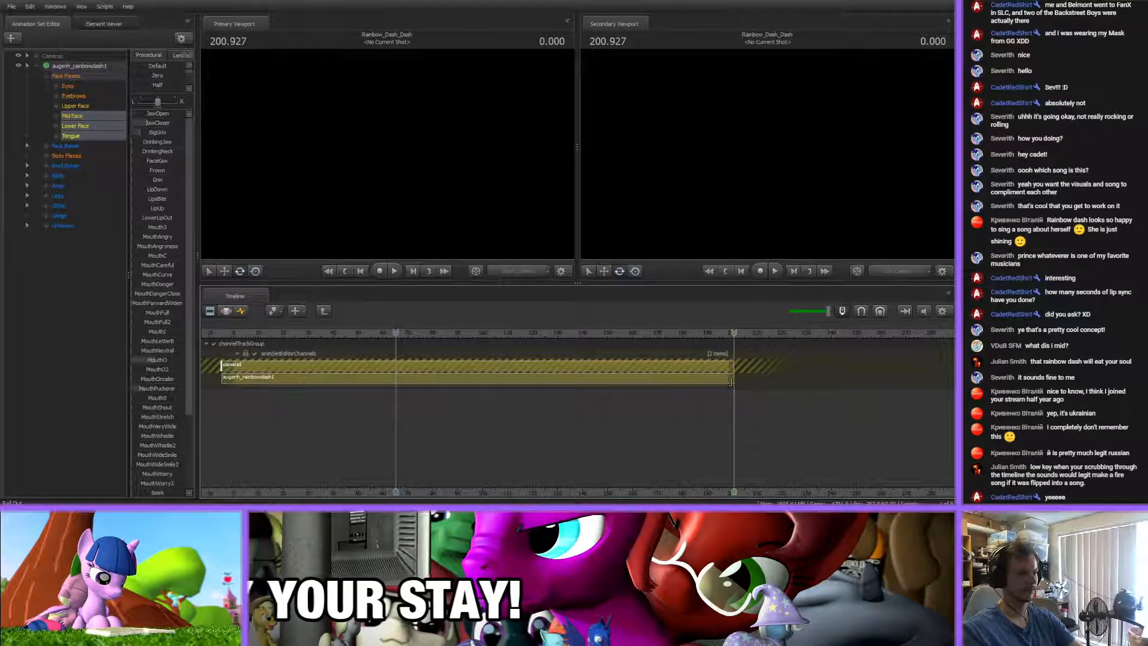
left_click(239, 311)
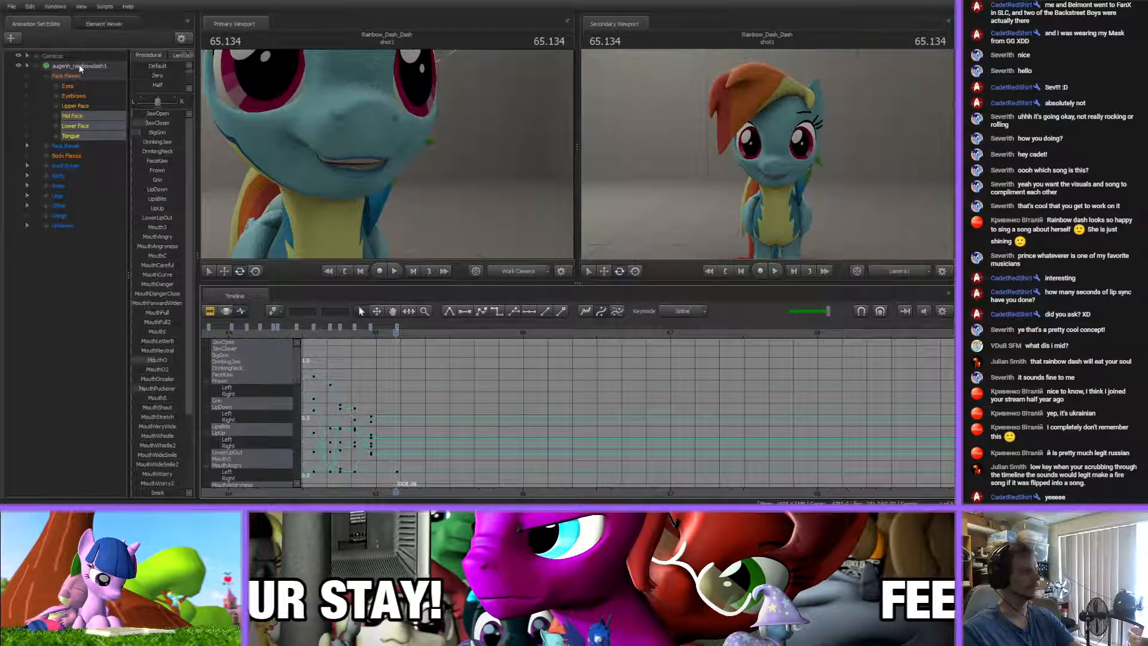
Return to the 65.140 s key and adjust its MouthO, JawCloser and BigGrin flexes
scroll(397, 402, "up", 3)
left_click_drag(425, 493, 504, 493)
left_click_drag(477, 333, 448, 335)
scroll(460, 402, "up", 3)
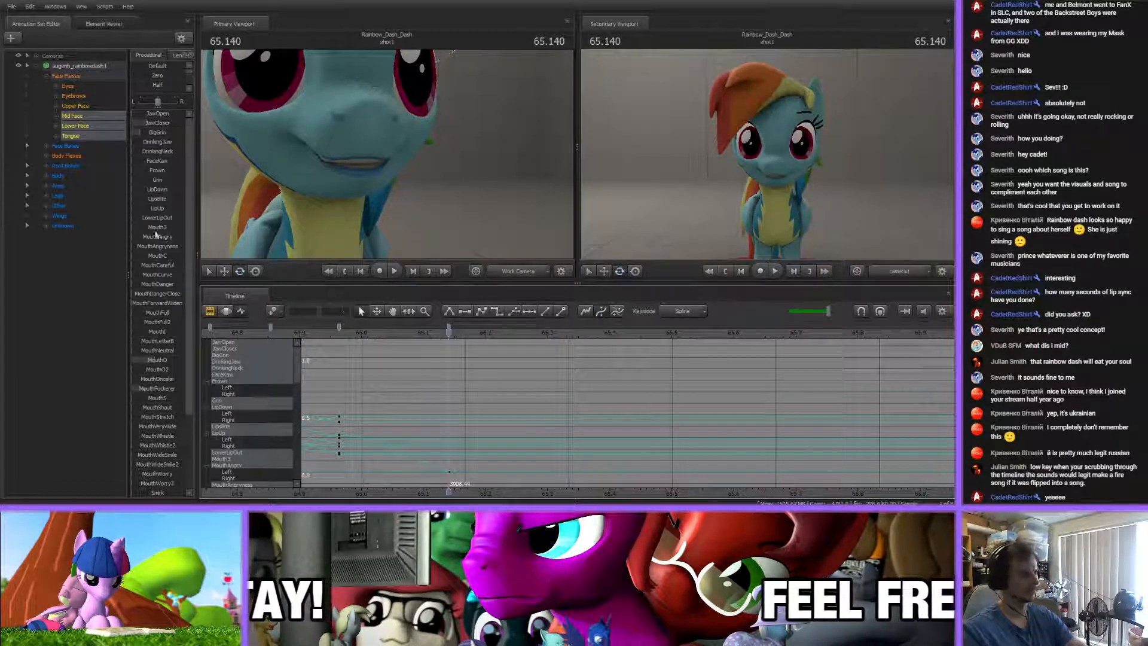
left_click_drag(156, 362, 161, 362)
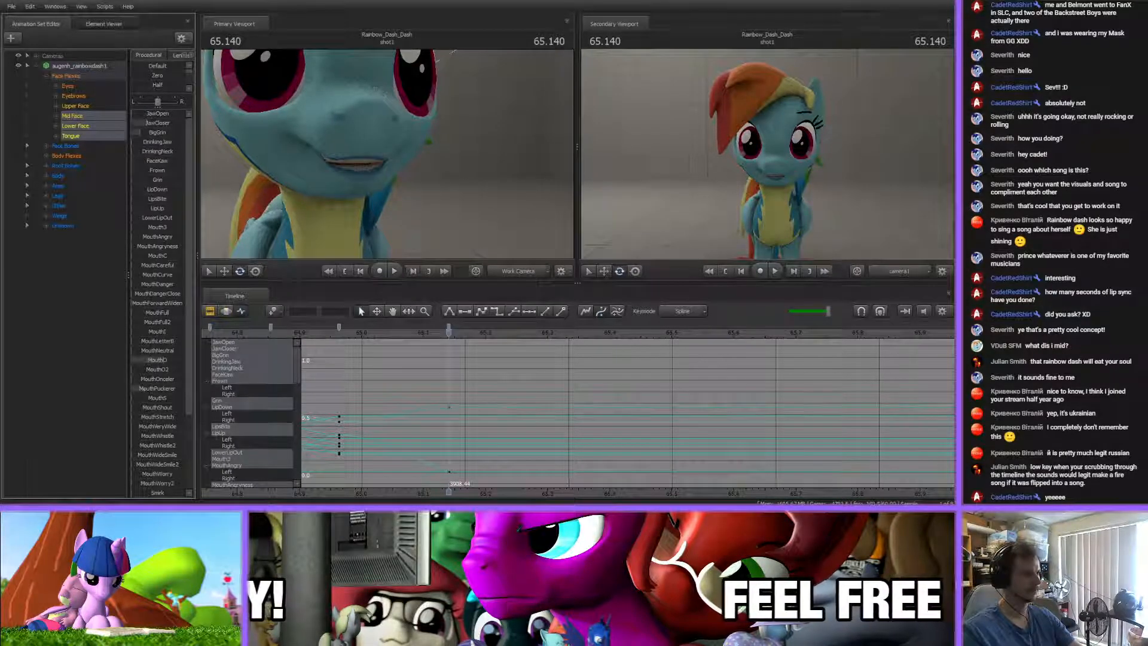
mouse_move(158, 124)
left_mouse_down()
mouse_move(144, 124)
mouse_move(171, 114)
mouse_move(149, 133)
left_mouse_up()
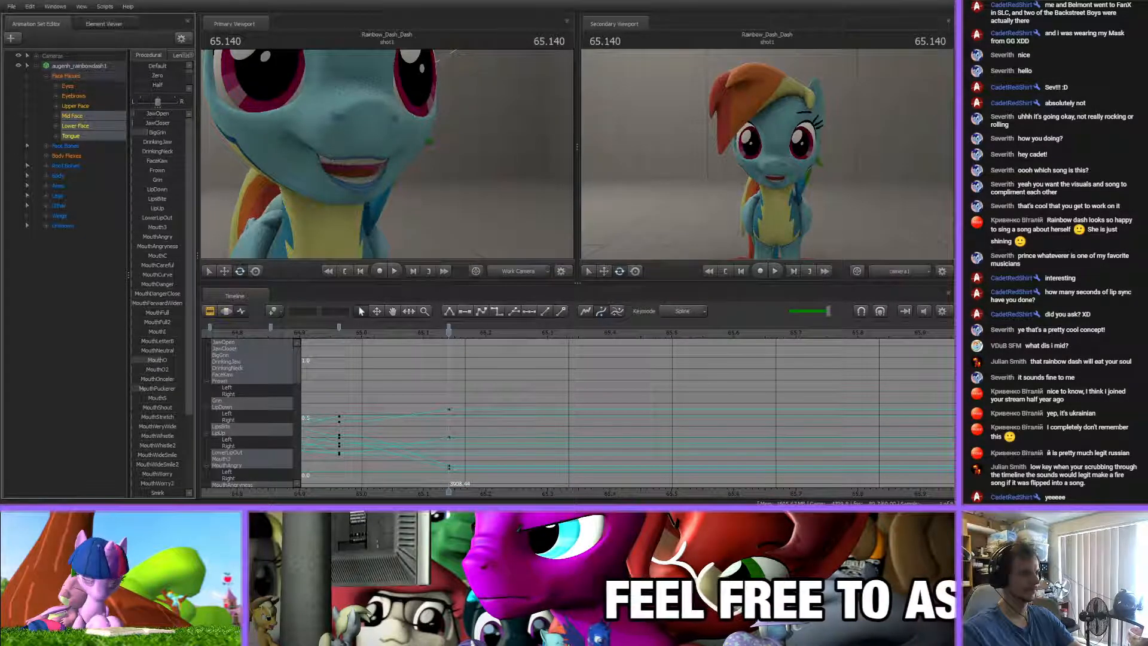
Shape the 65.140 s key into a toothy smile by refining Smirk2, MouthO, BigGrin and JawCloser
scroll(159, 428, "down", 3)
left_click_drag(148, 406, 150, 407)
scroll(163, 354, "up", 4)
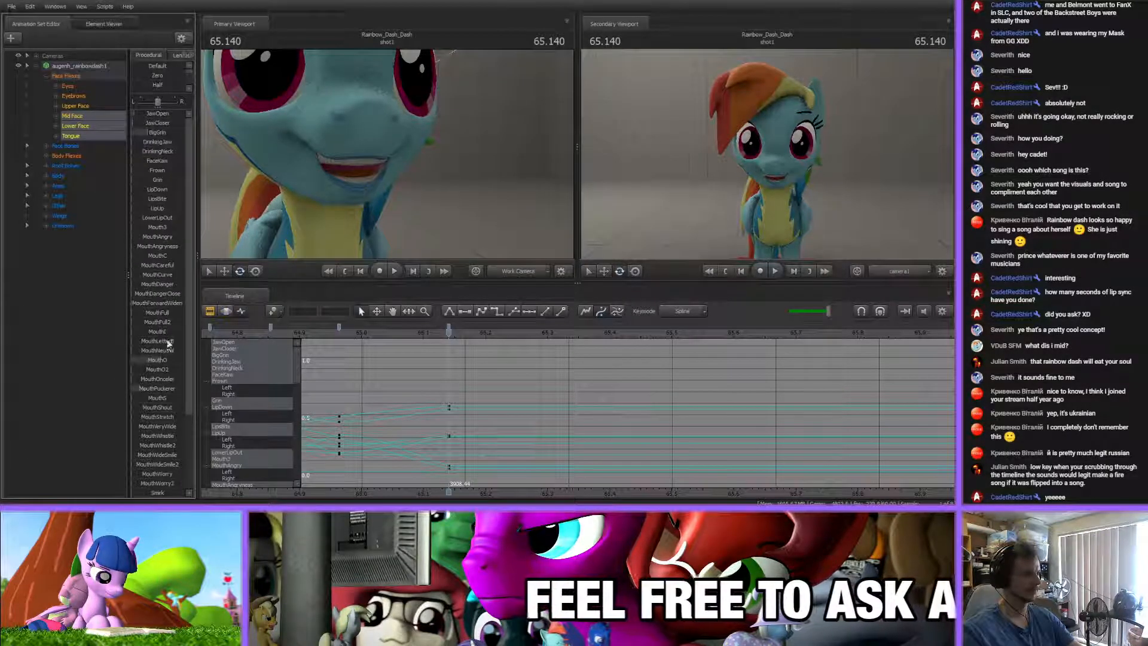
left_click_drag(162, 359, 157, 356)
left_click_drag(154, 131, 158, 123)
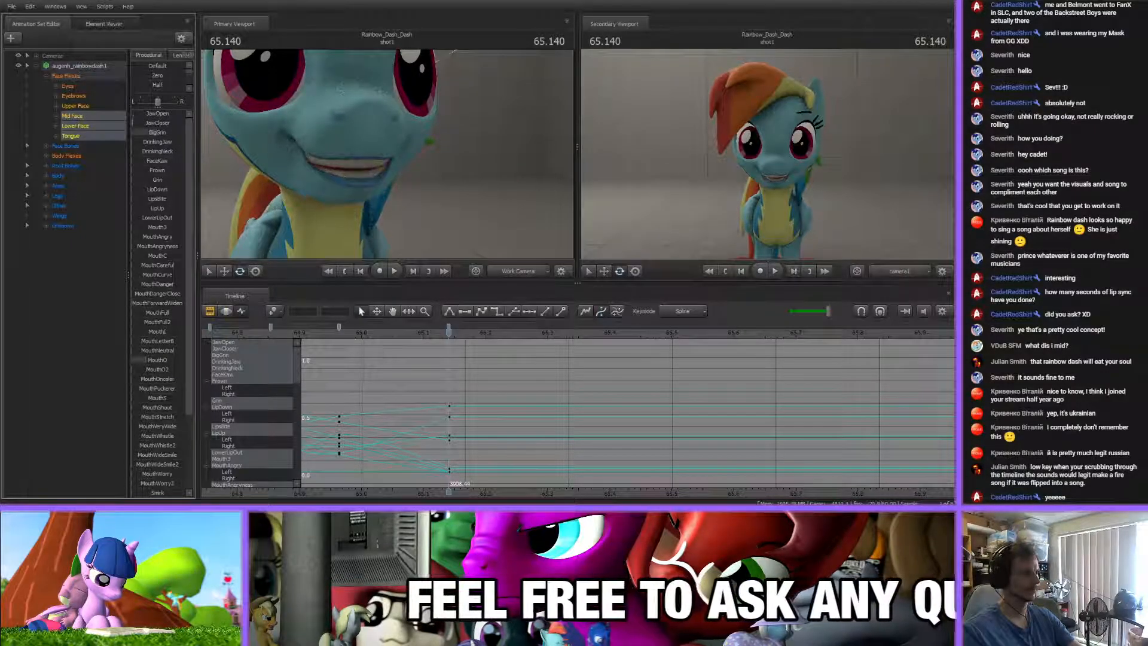
Play the newest mouth keys from about 64.7 s through 67.909 s, and view the full span of lip-sync keys
left_click(328, 333)
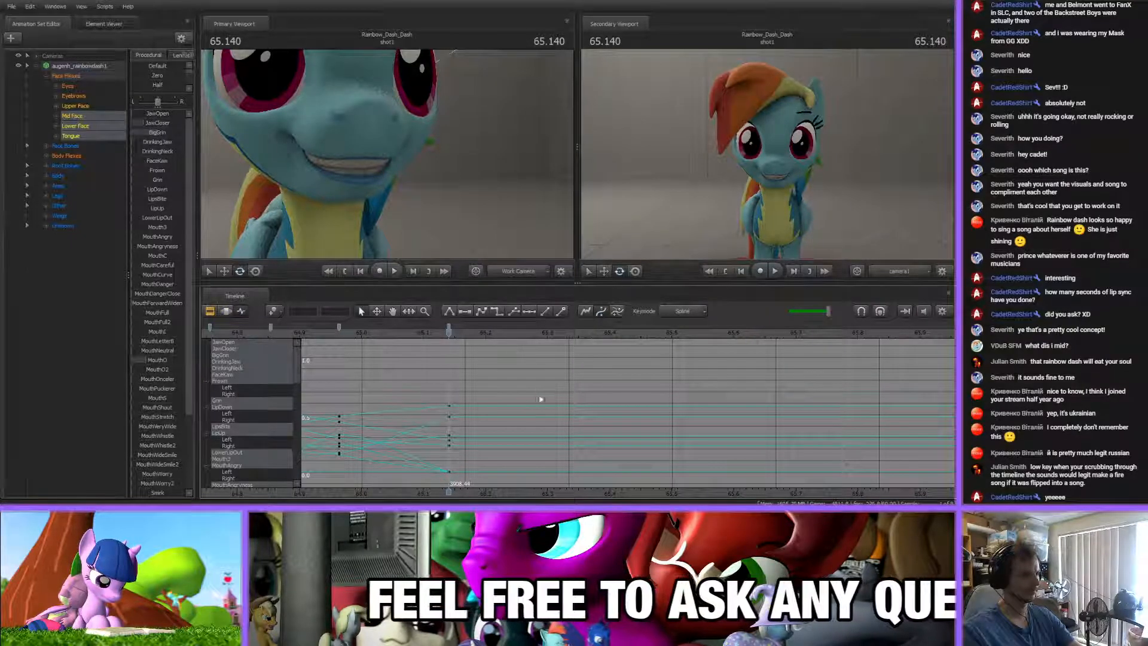
key("space")
scroll(450, 360, "down", 2)
left_click(408, 333)
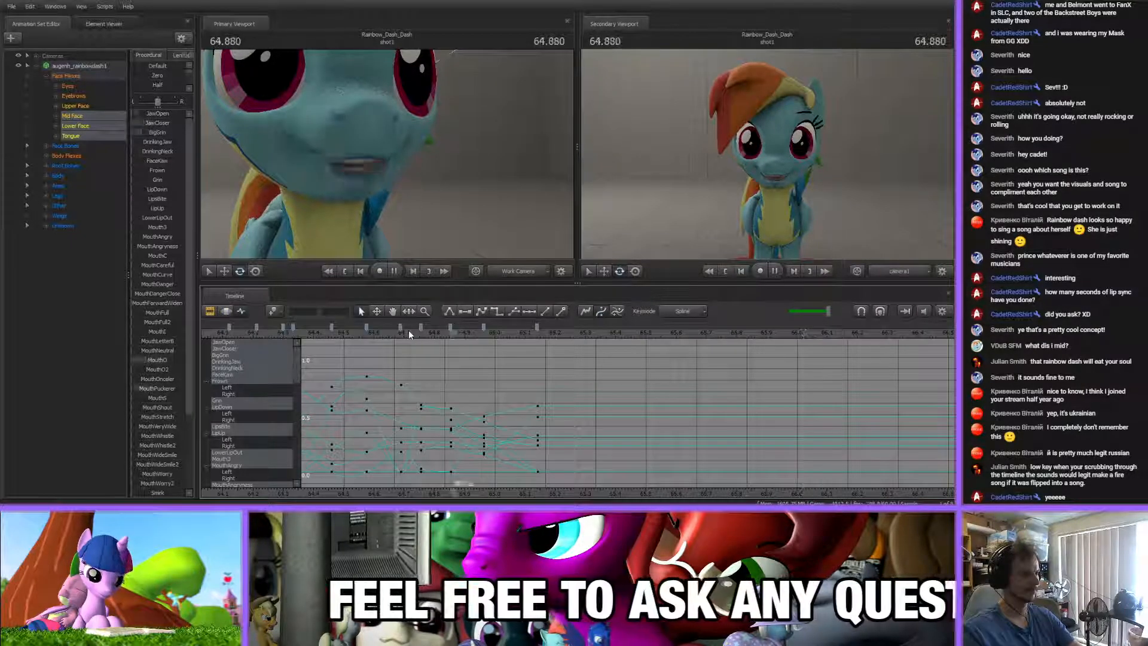
scroll(608, 448, "down", 6)
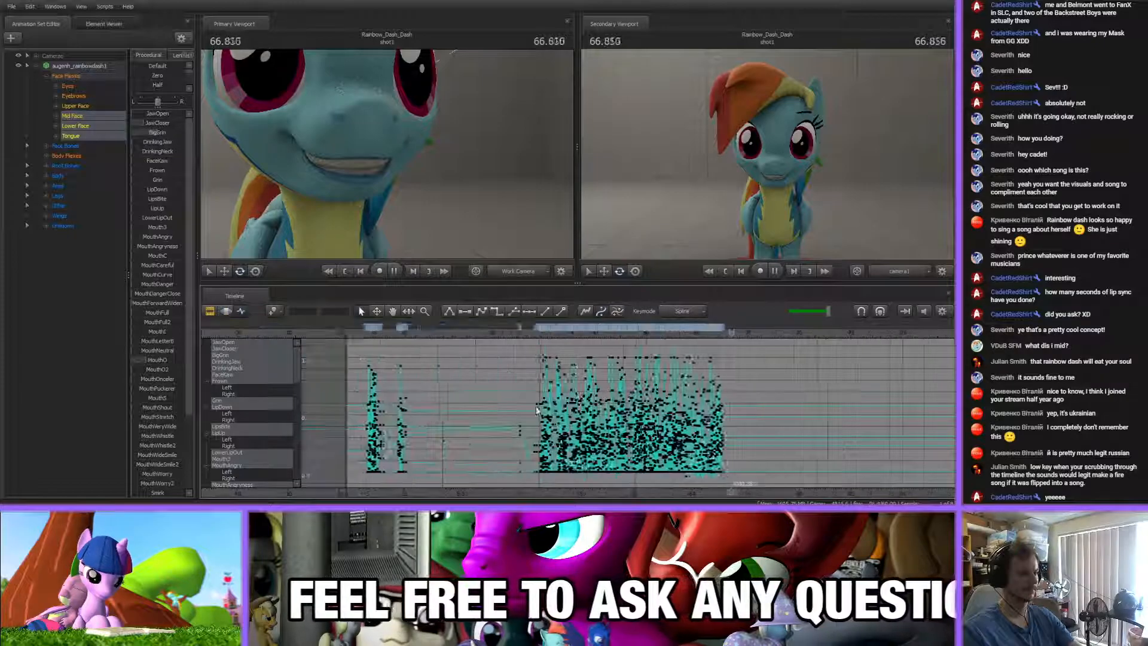
scroll(608, 447, "up", 6)
key("space")
scroll(628, 457, "down", 4)
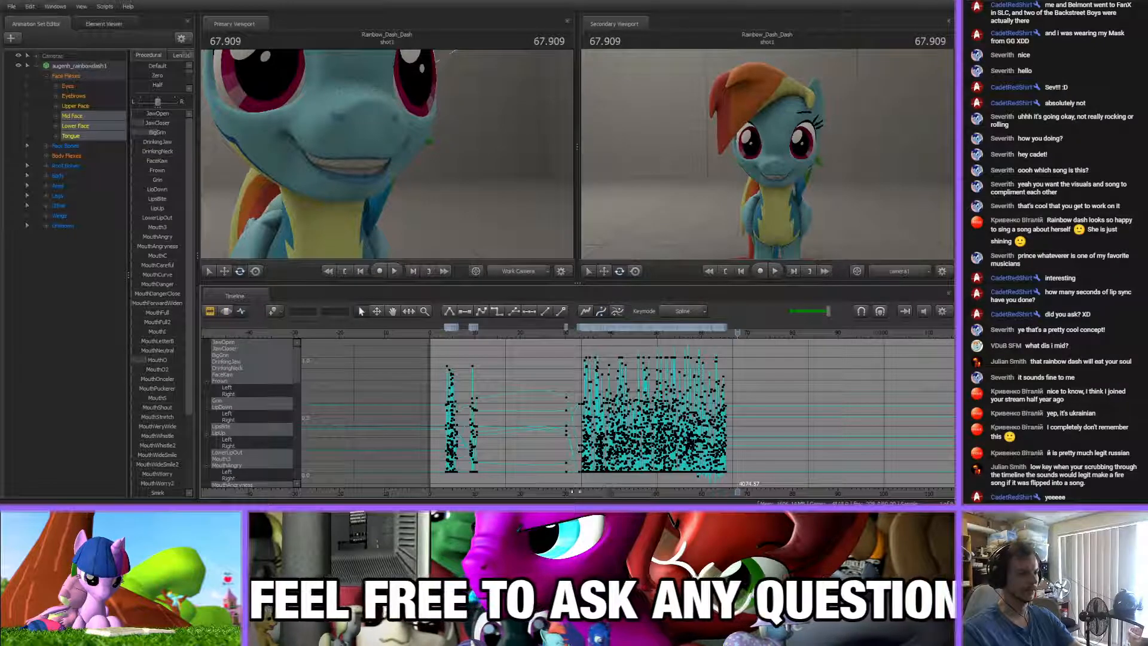
Clamp the lowest mouth flex keys to zero and the highest ones to one with the Zero and One presets
left_click_drag(671, 482, 454, 473)
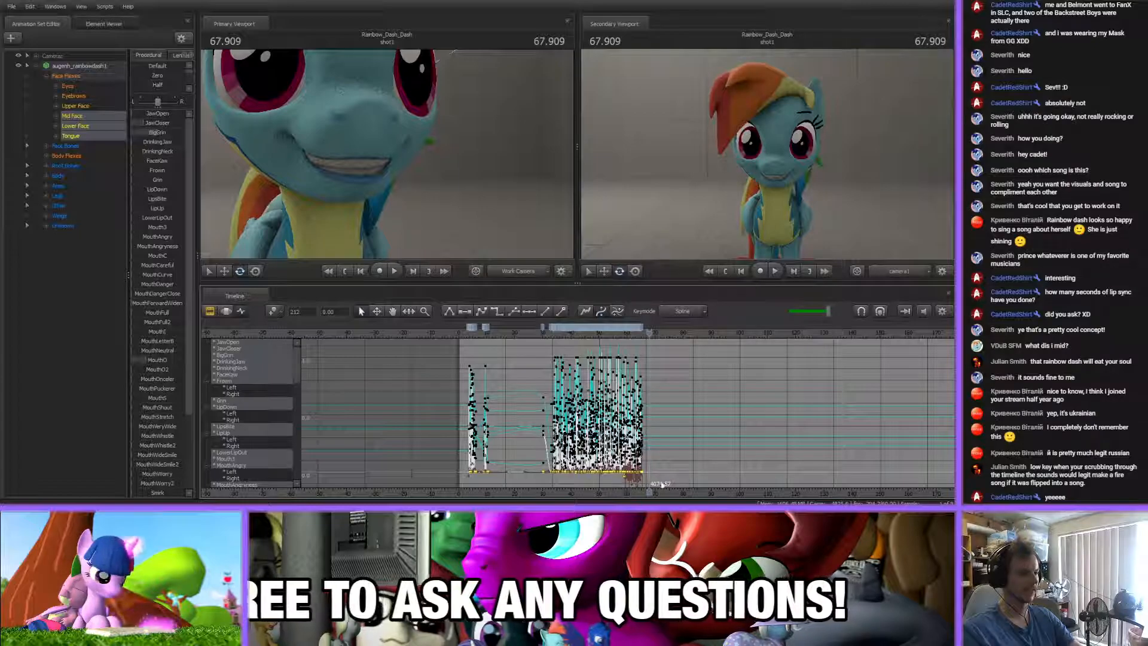
left_click(156, 75)
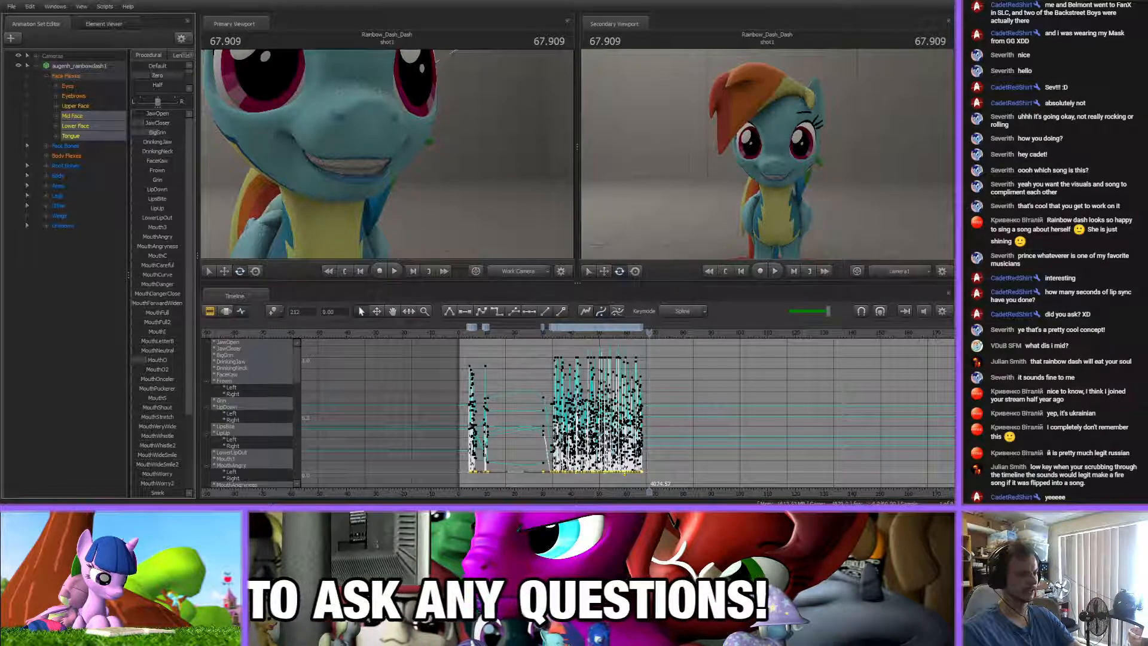
left_click(678, 348)
left_click_drag(437, 343, 426, 356)
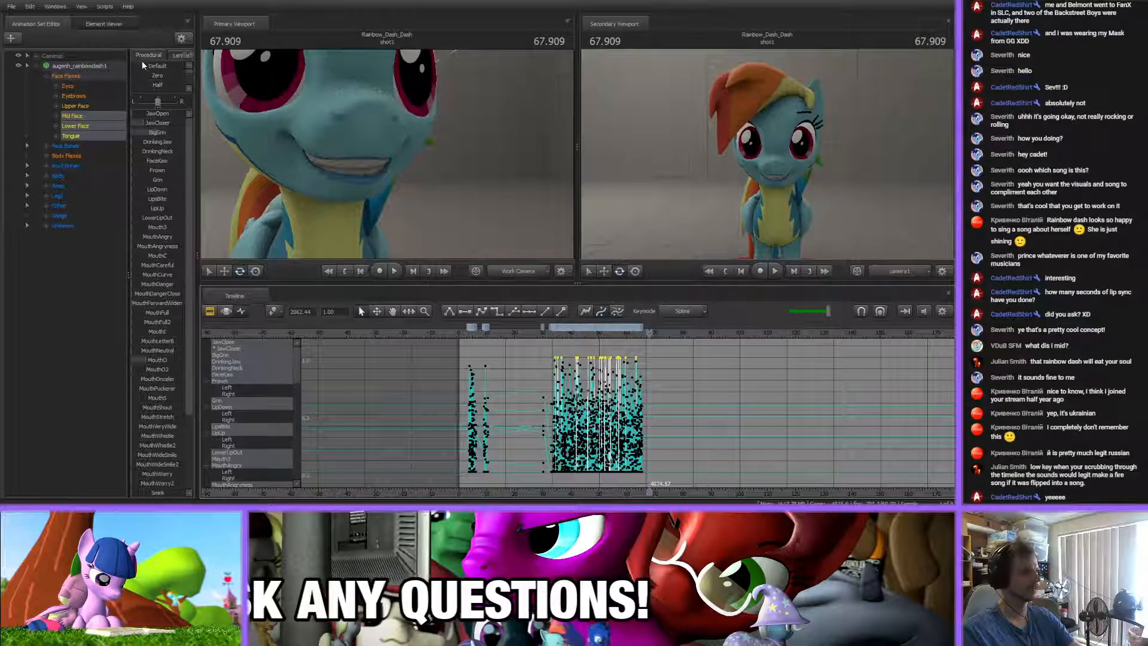
left_click_drag(159, 107, 158, 153)
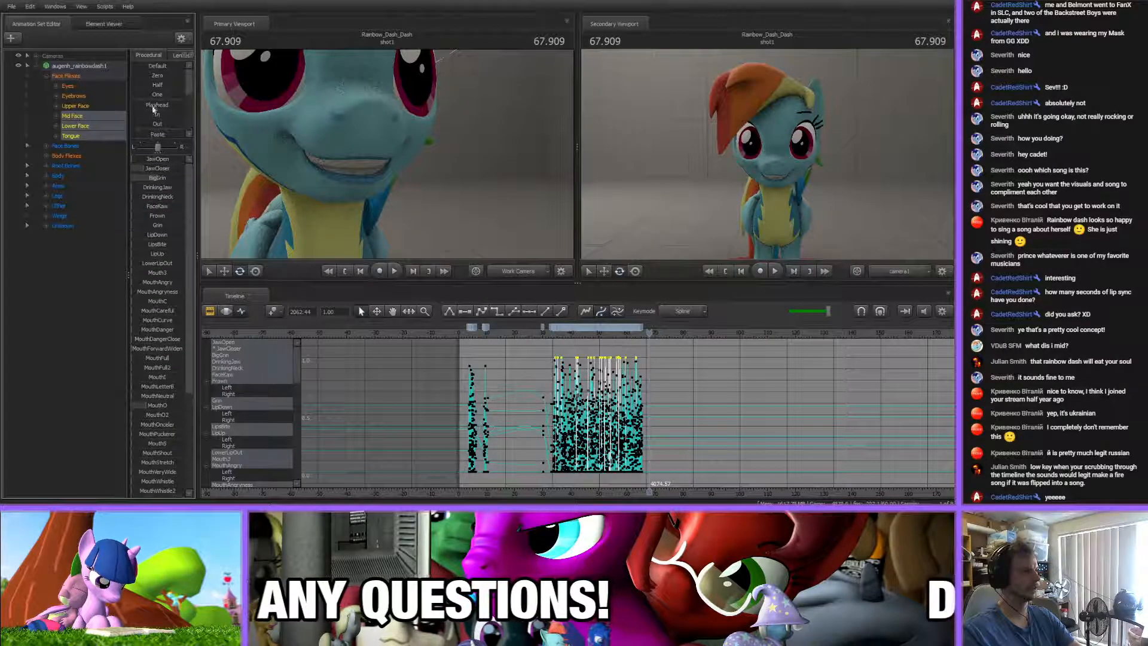
left_click_drag(153, 94, 153, 94)
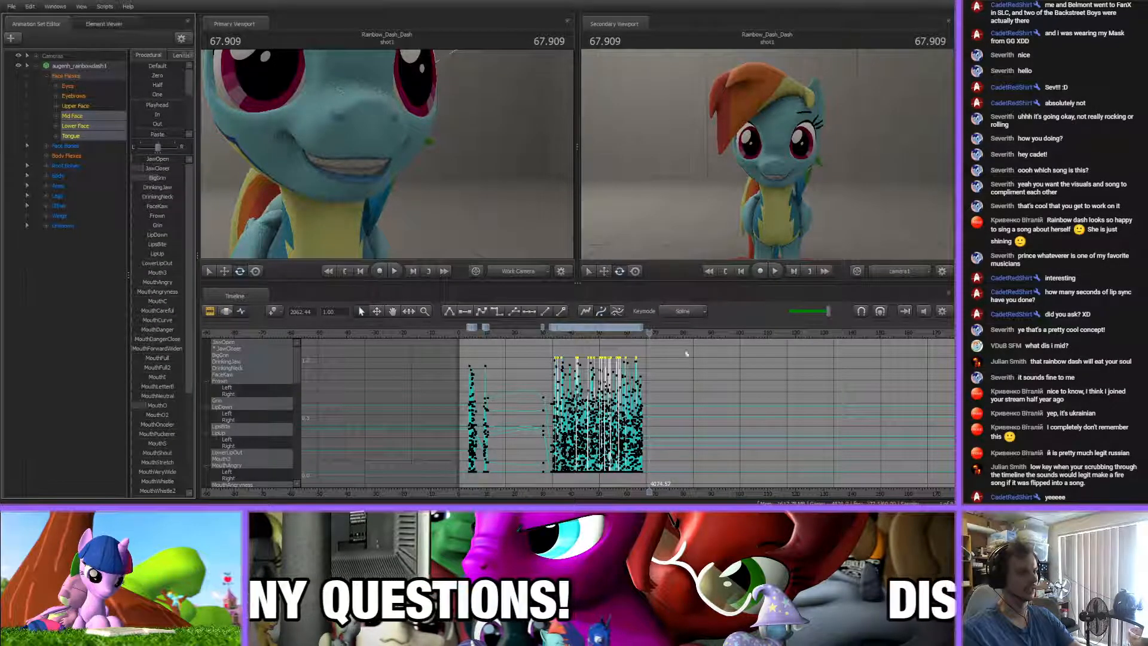
left_click(711, 366)
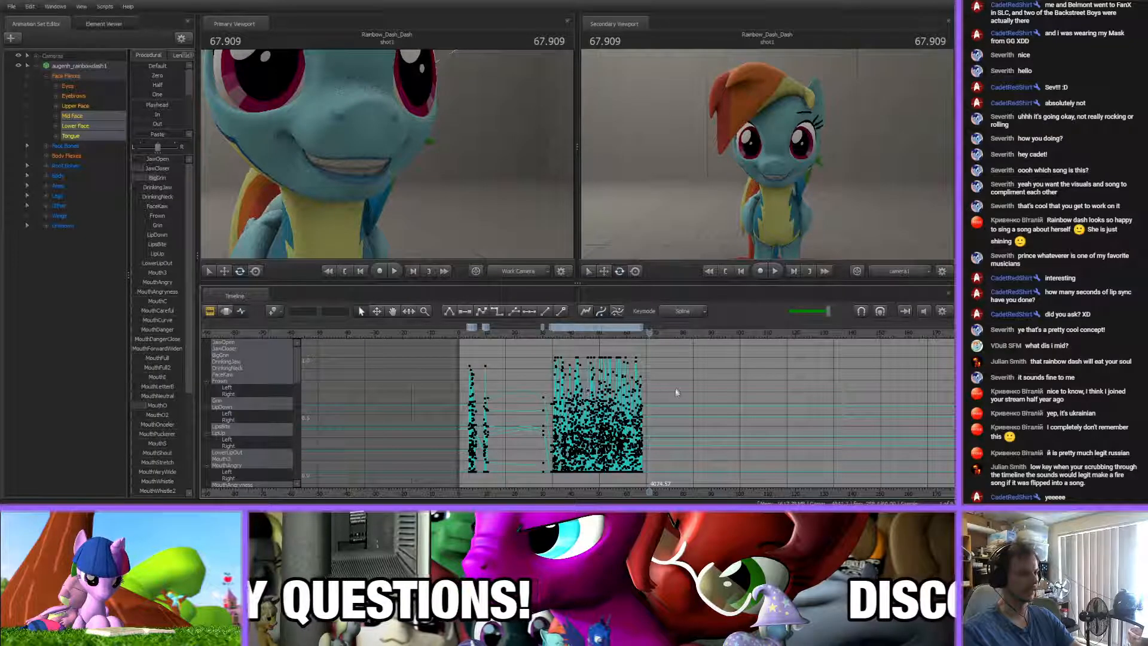
Raise the low mouth flex key near 46.3 s to 0.06 to limit the spline's dip towards zero
scroll(677, 392, "up", 5)
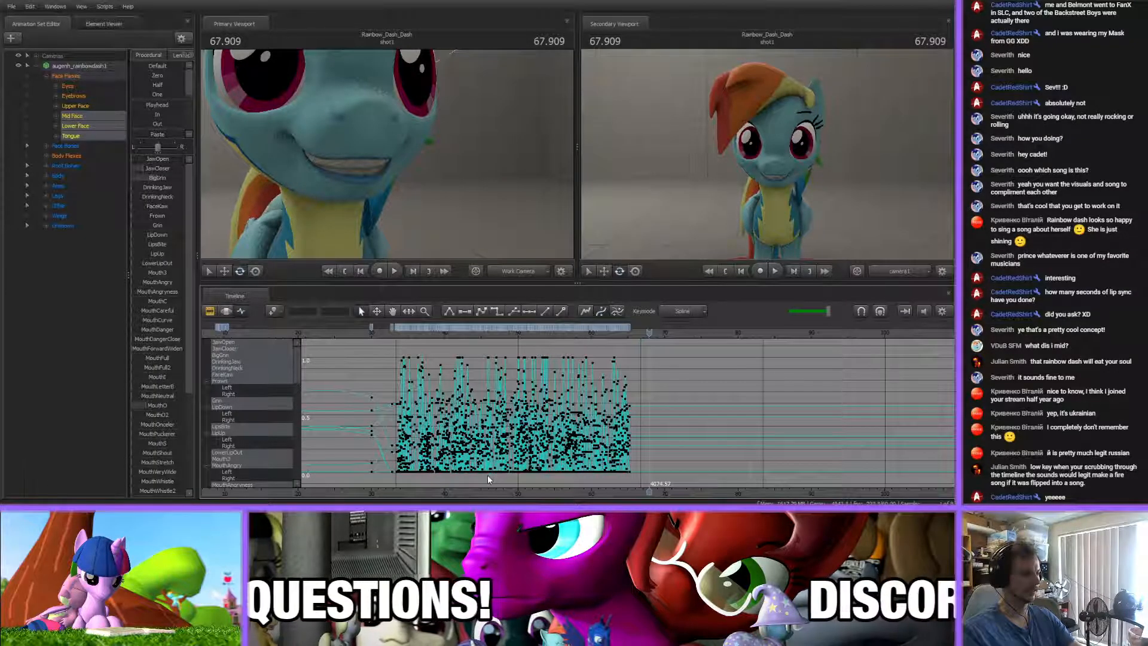
left_click(493, 339)
scroll(475, 479, "up", 5)
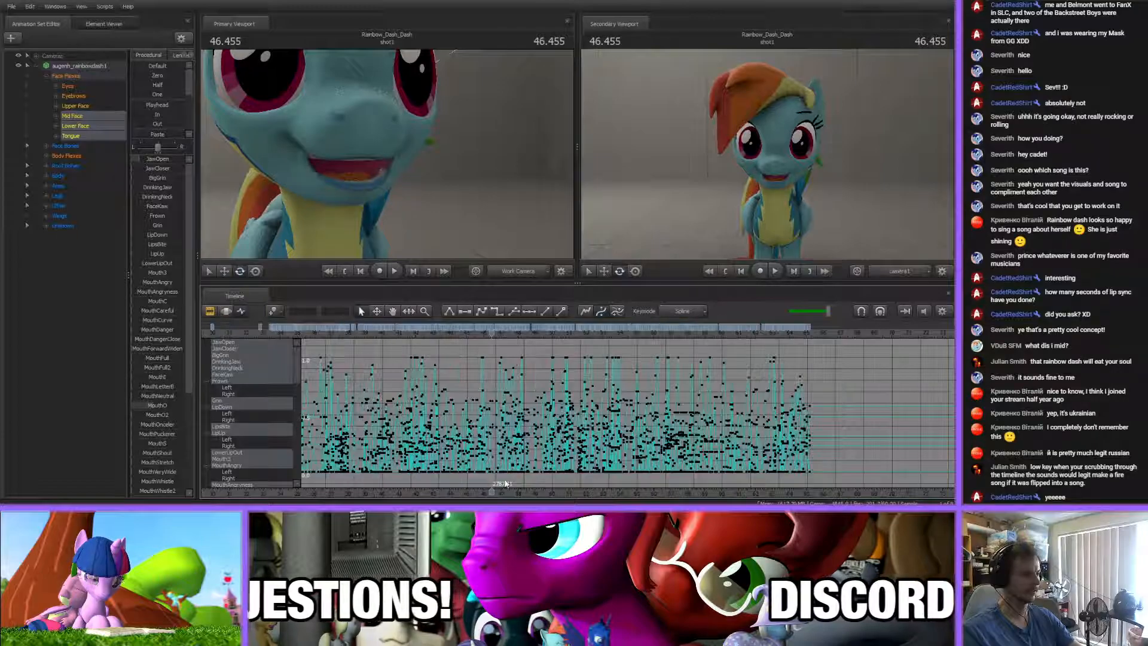
scroll(475, 478, "up", 3)
left_click(421, 469)
middle_click_drag(470, 444, 507, 435)
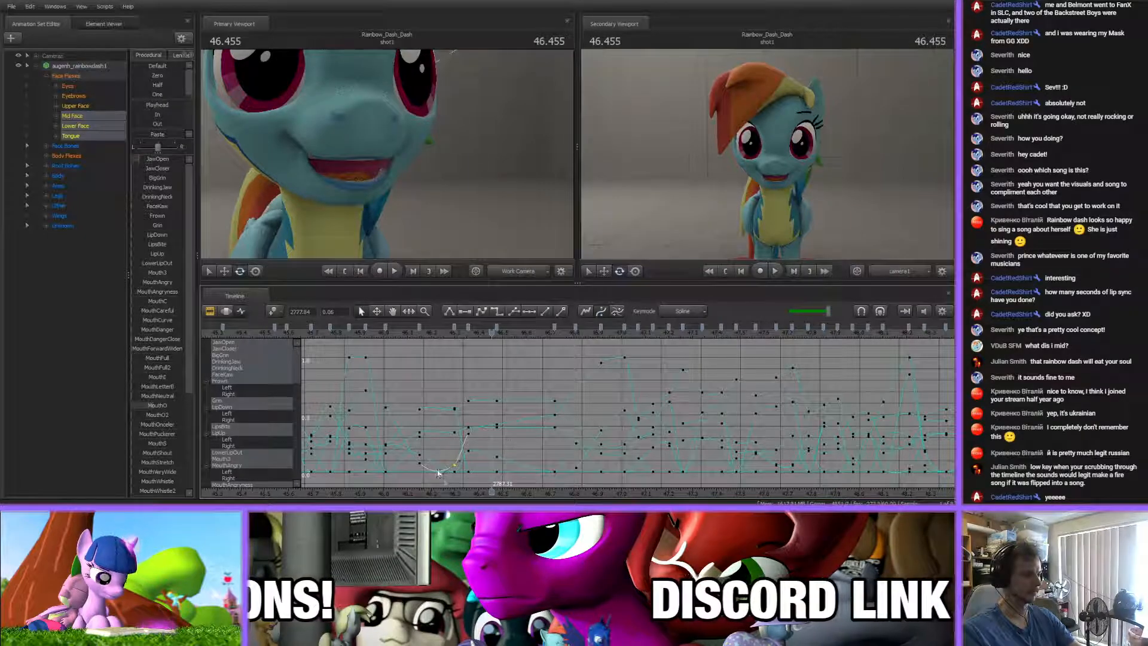
Raise the low JawCloser keys near 60.1 s and 60.24 s to about 0.05
scroll(441, 478, "down", 10)
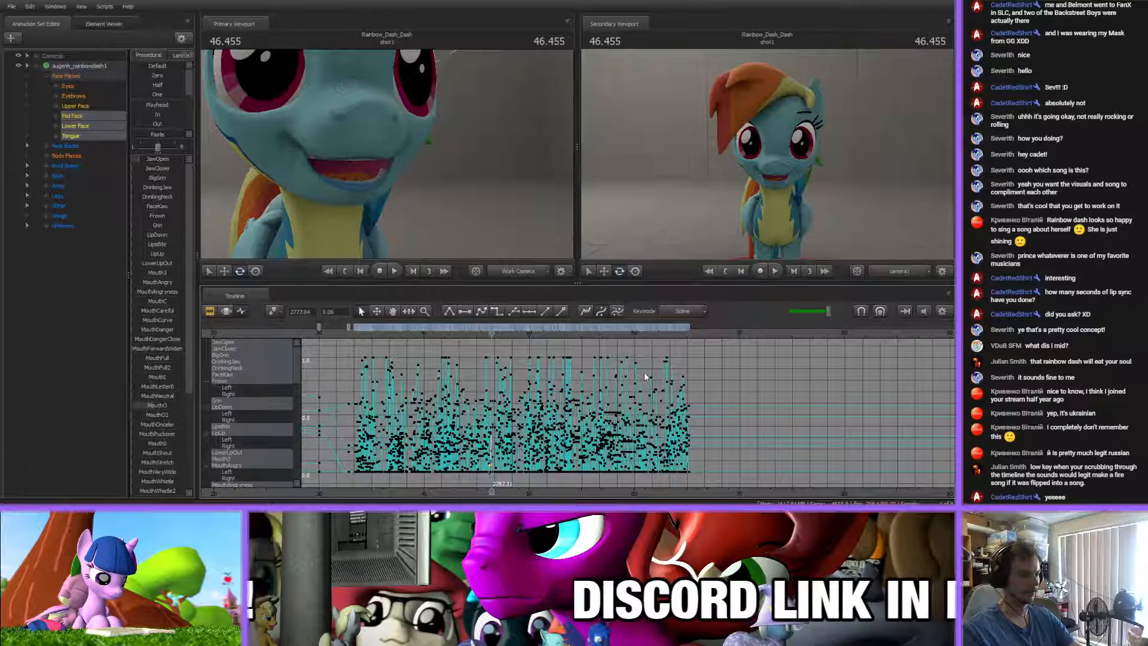
left_click_drag(635, 333, 632, 365)
scroll(633, 481, "up", 12)
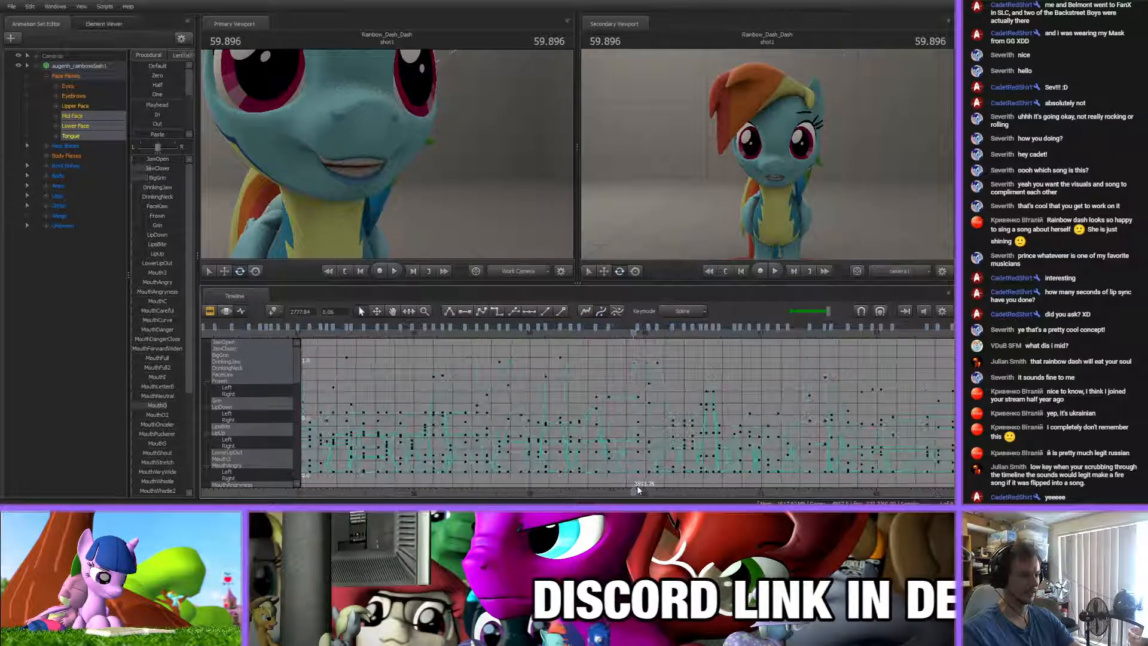
left_click(714, 465)
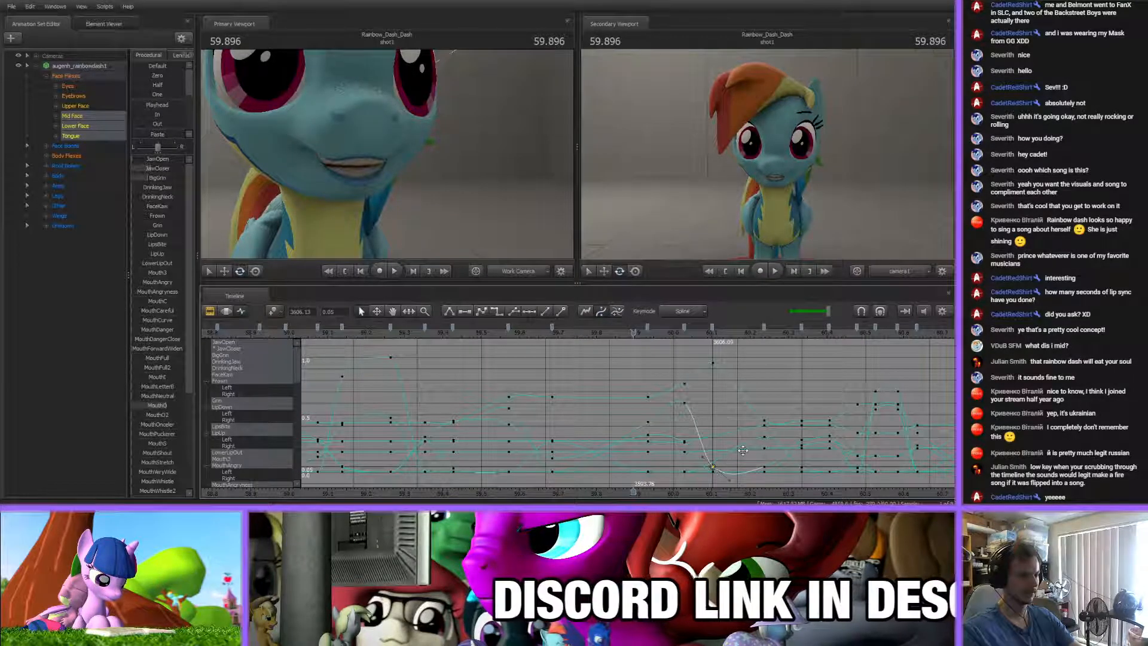
left_click(763, 465)
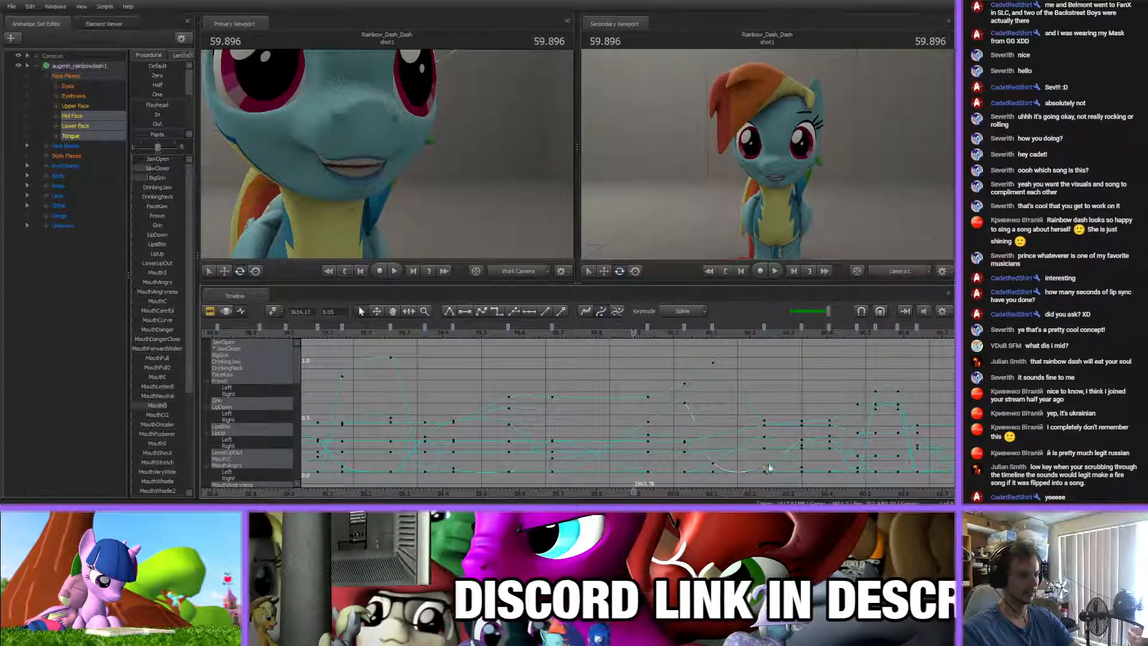
scroll(653, 465, "down", 12)
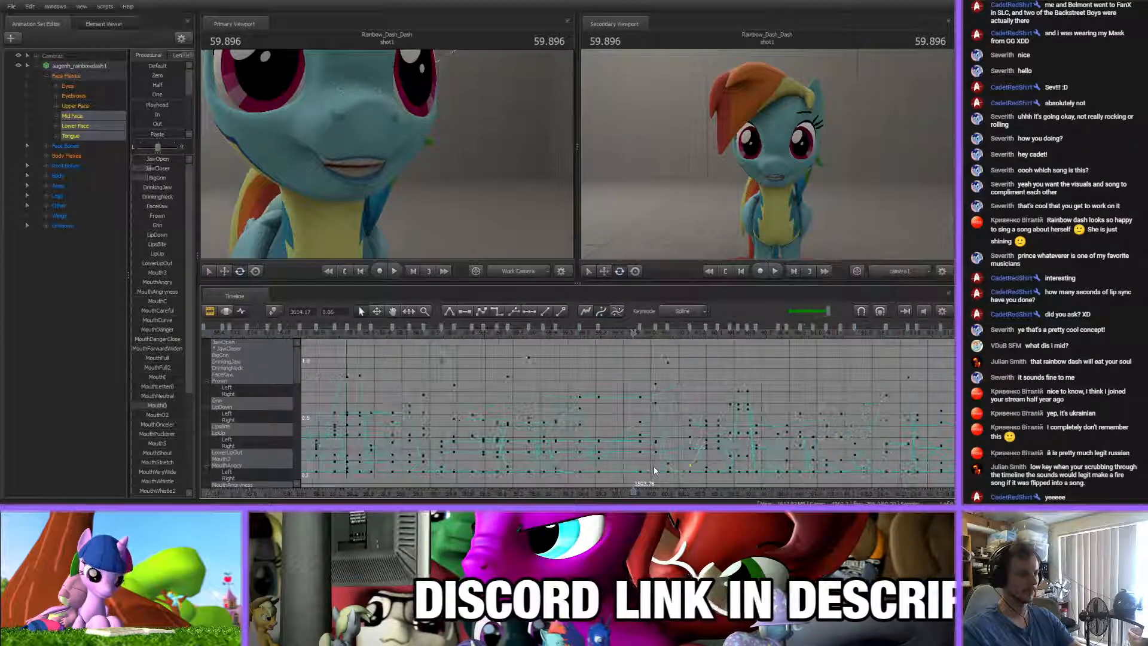
scroll(636, 457, "down", 4)
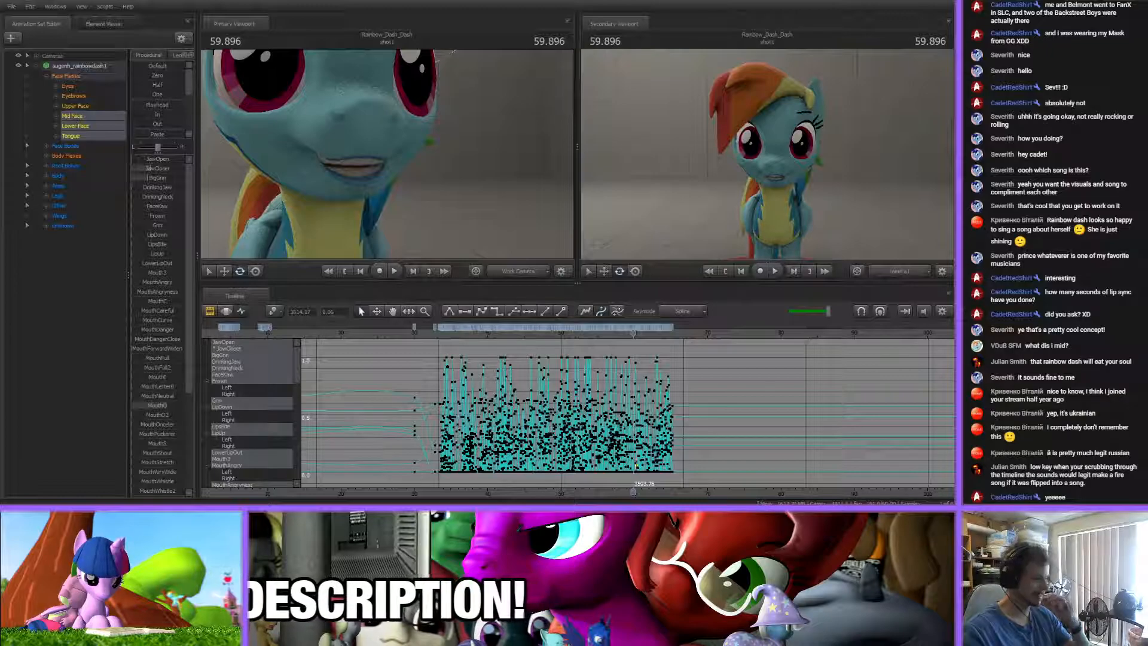
scroll(634, 413, "up", 8)
scroll(604, 483, "up", 3)
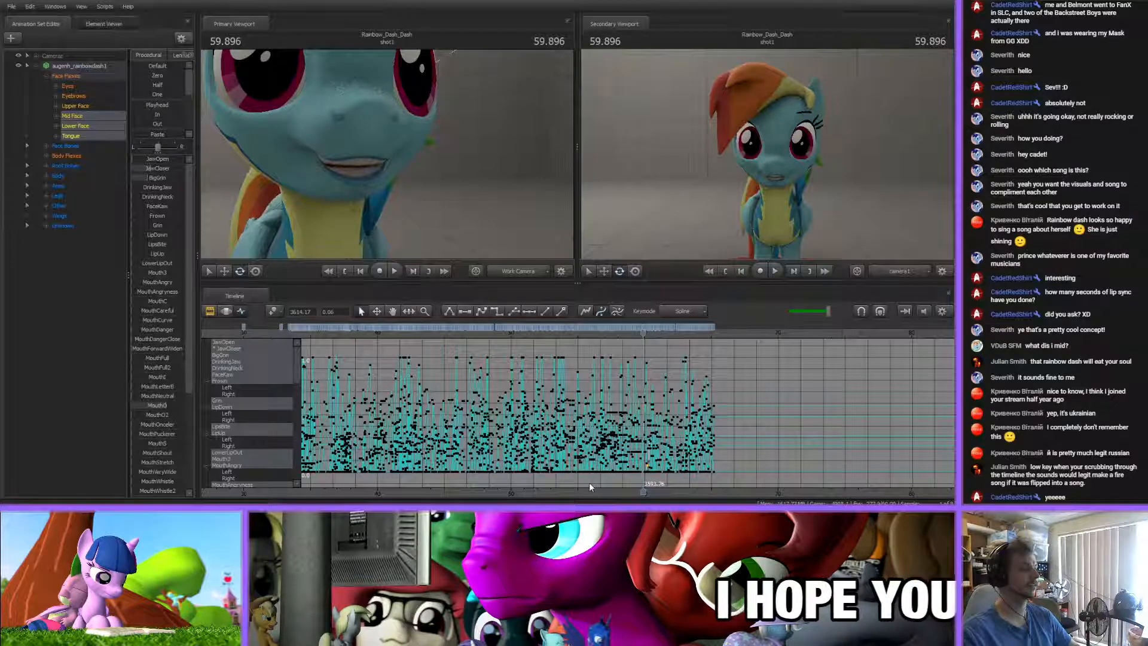
scroll(589, 483, "up", 5)
scroll(590, 483, "down", 9)
scroll(589, 482, "up", 4)
scroll(589, 482, "down", 1)
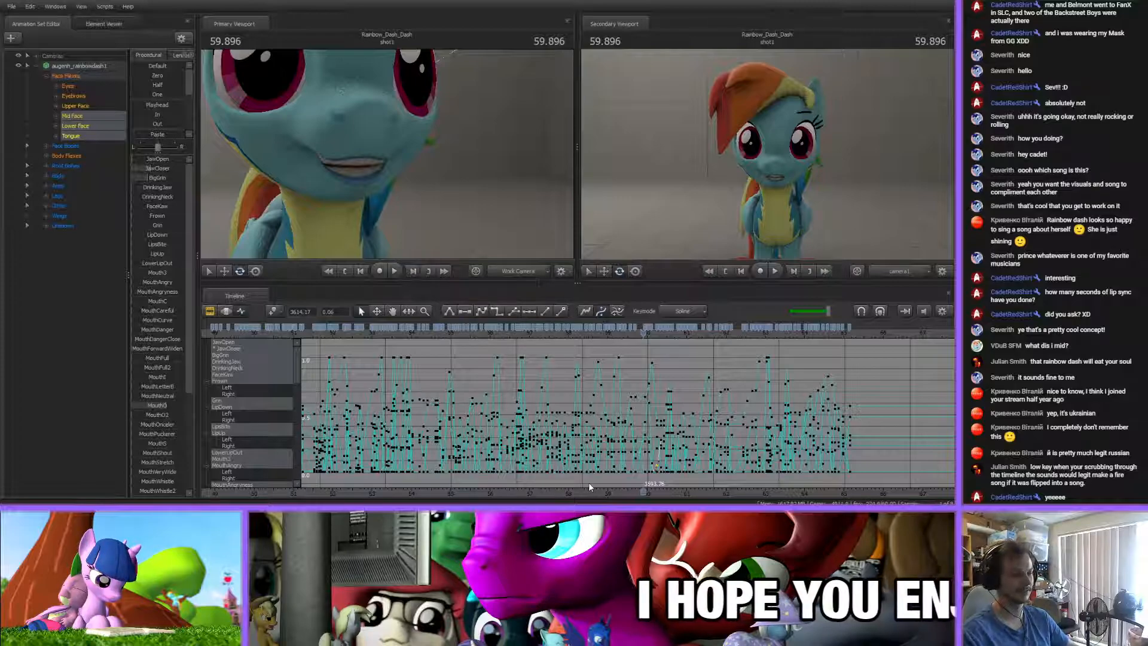
scroll(589, 486, "down", 5)
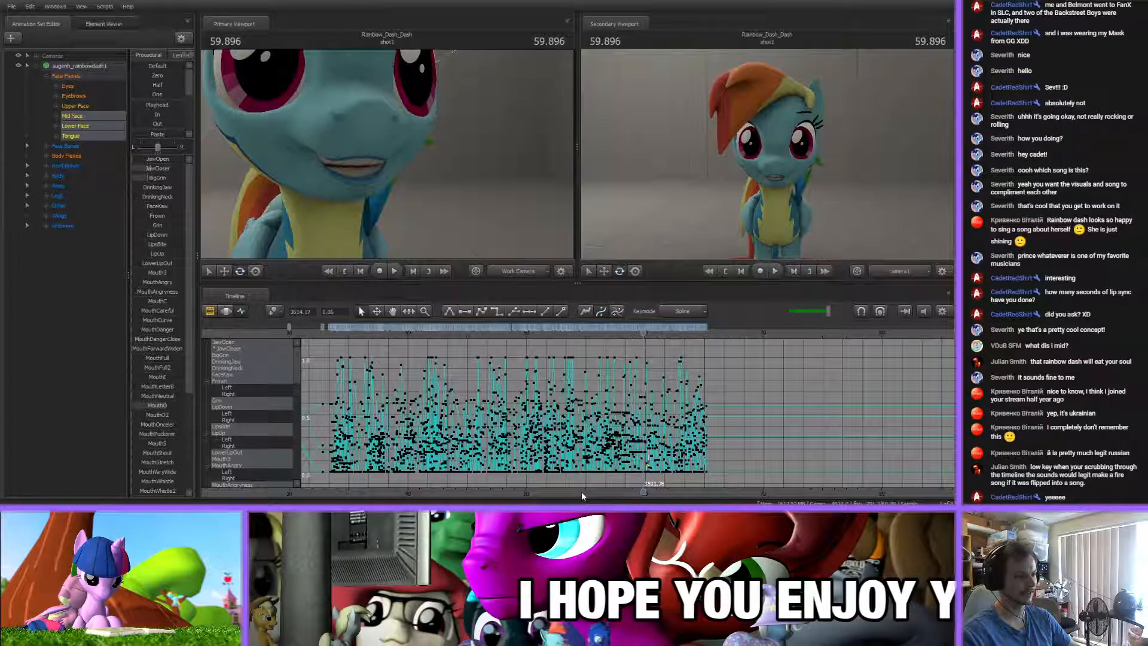
scroll(578, 472, "up", 2)
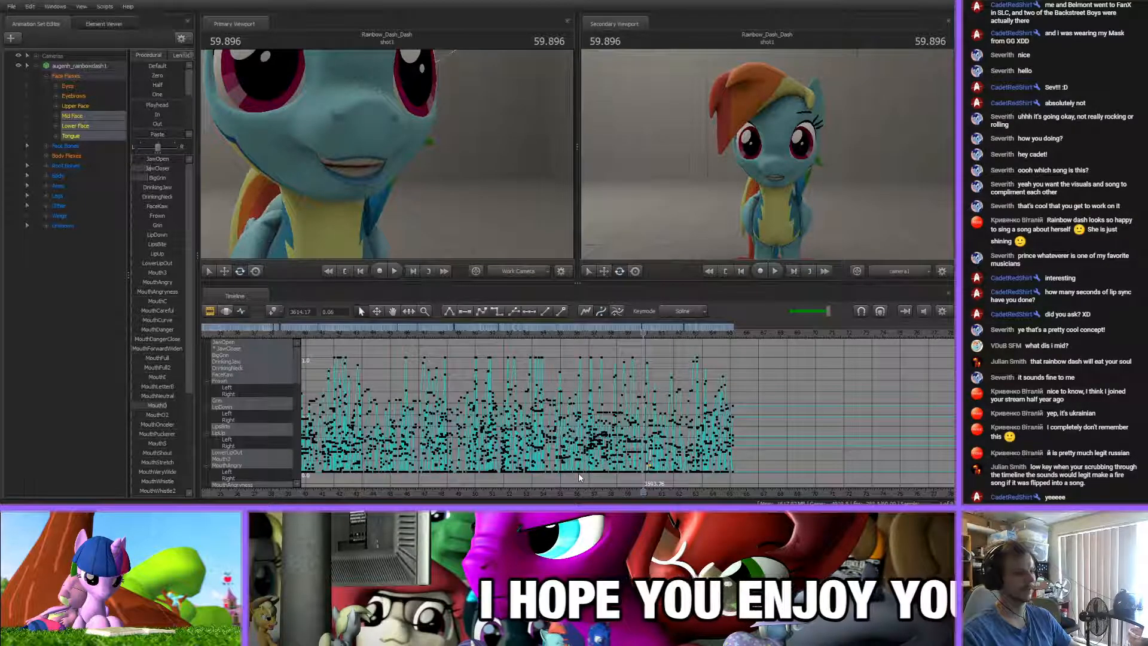
left_click(503, 350)
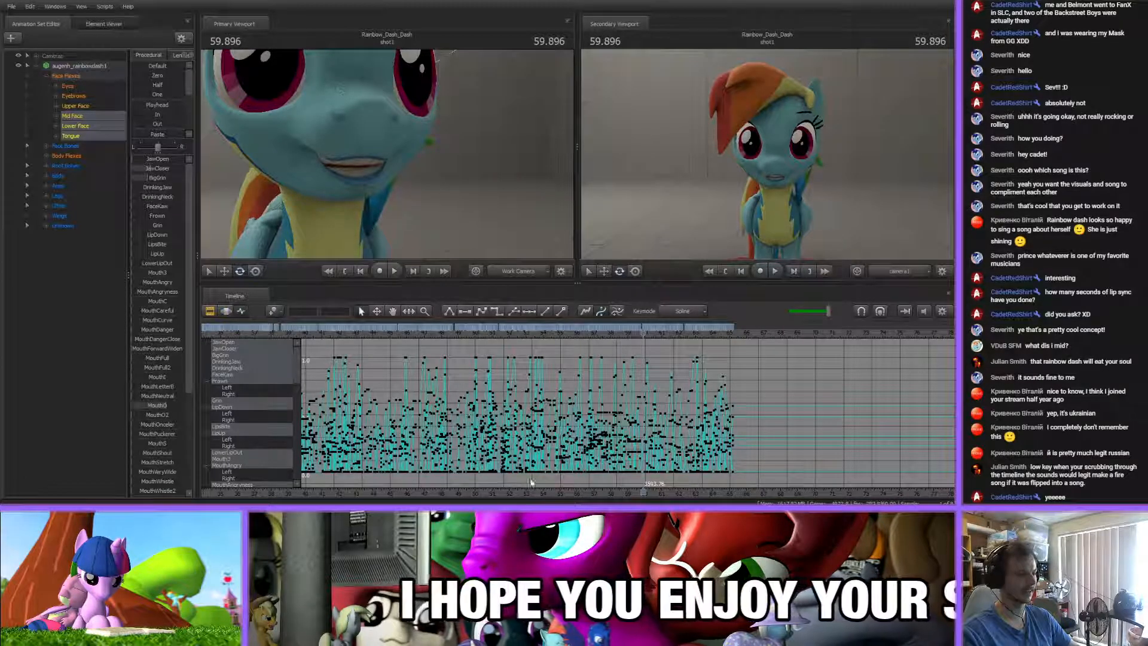
middle_click_drag(531, 479, 583, 480)
scroll(585, 479, "down", 4)
scroll(585, 480, "up", 2)
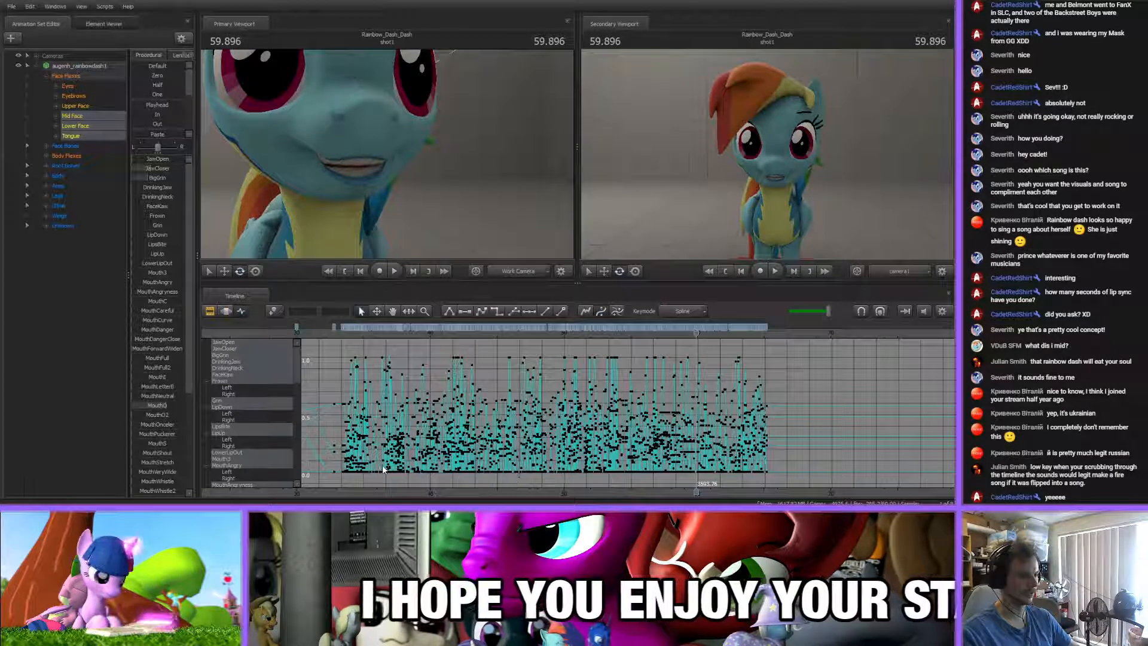
Raise the low JawCloser key near 33.6 s to 0.03 to limit its spline dip
left_click(346, 339)
scroll(344, 479, "up", 8)
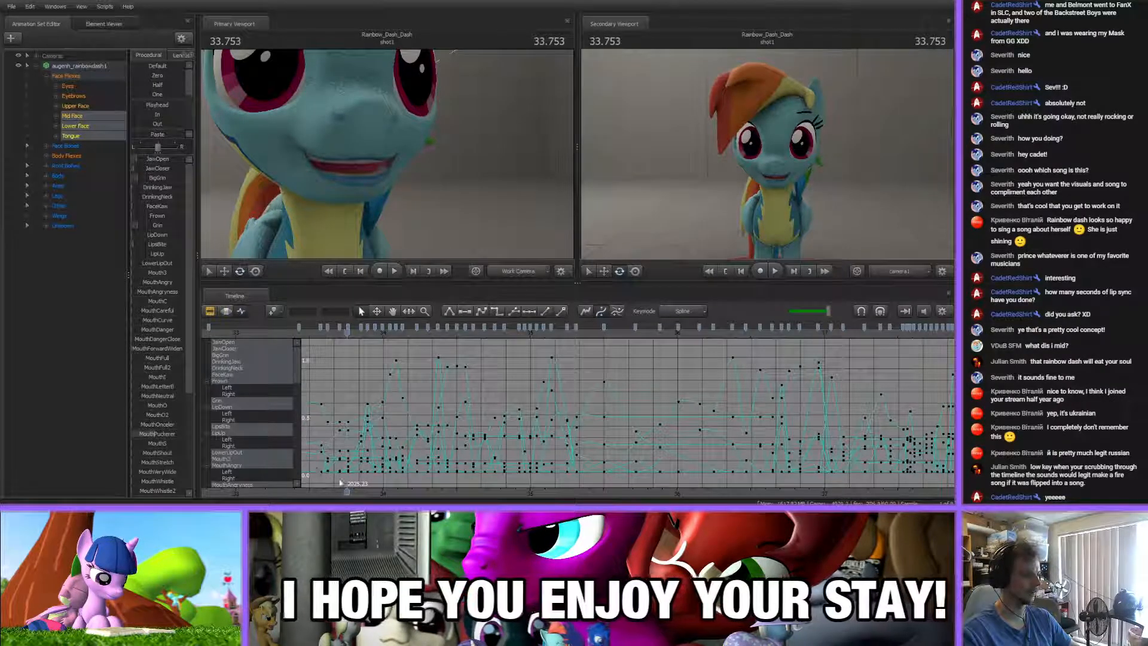
scroll(331, 480, "up", 5)
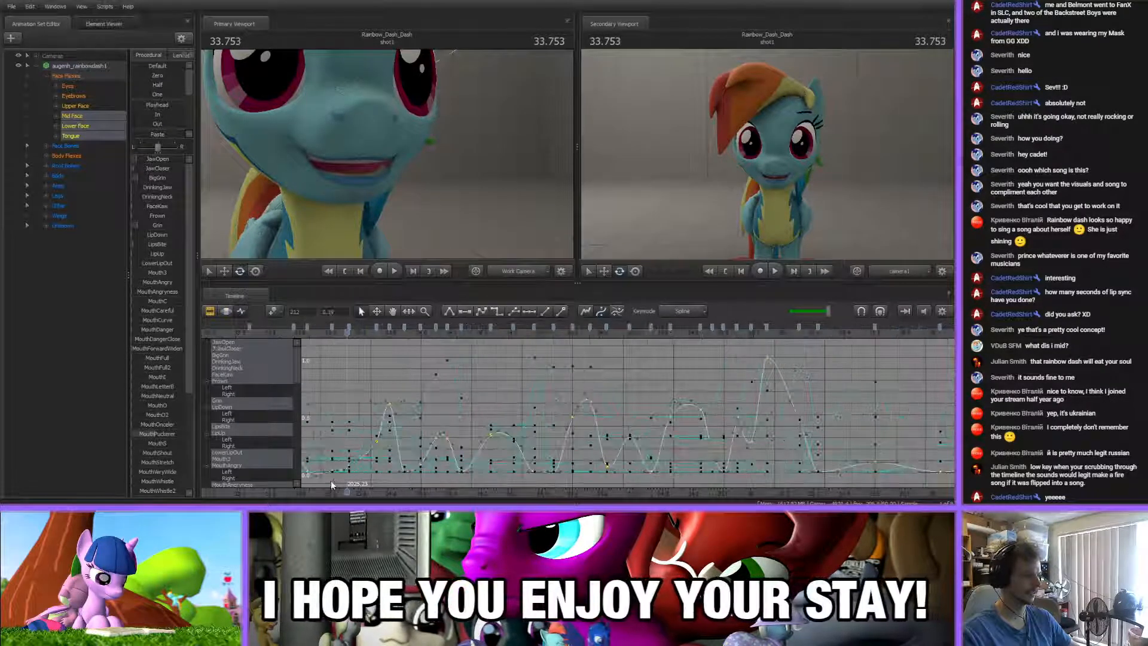
left_click(403, 390)
left_click(374, 489)
scroll(375, 481, "up", 5)
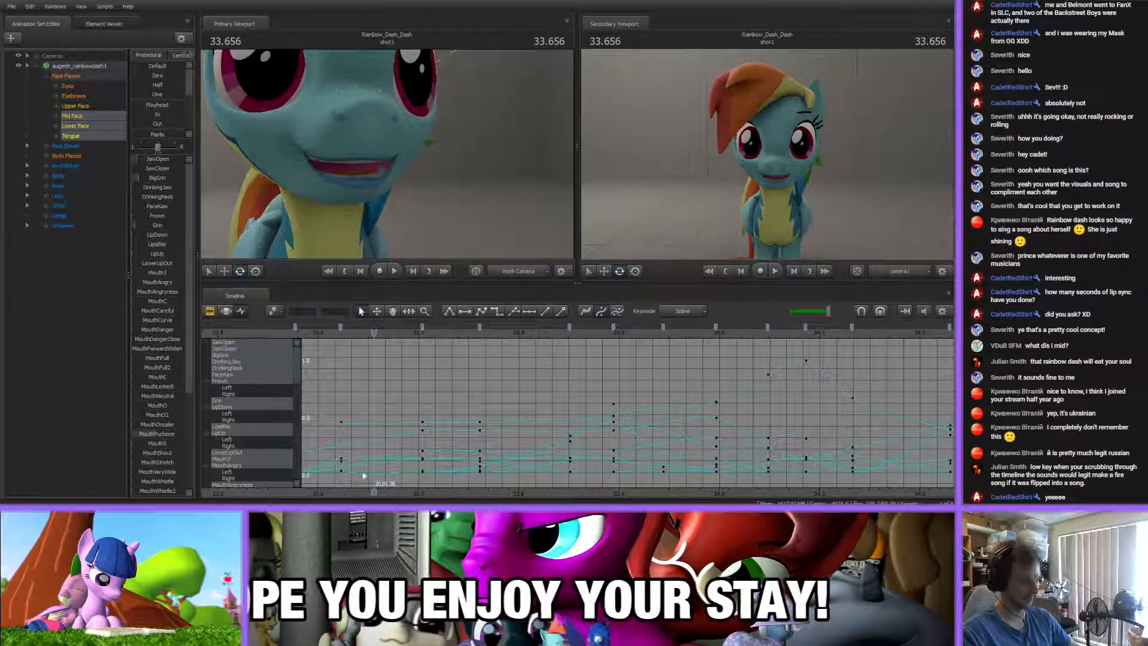
left_click(342, 469)
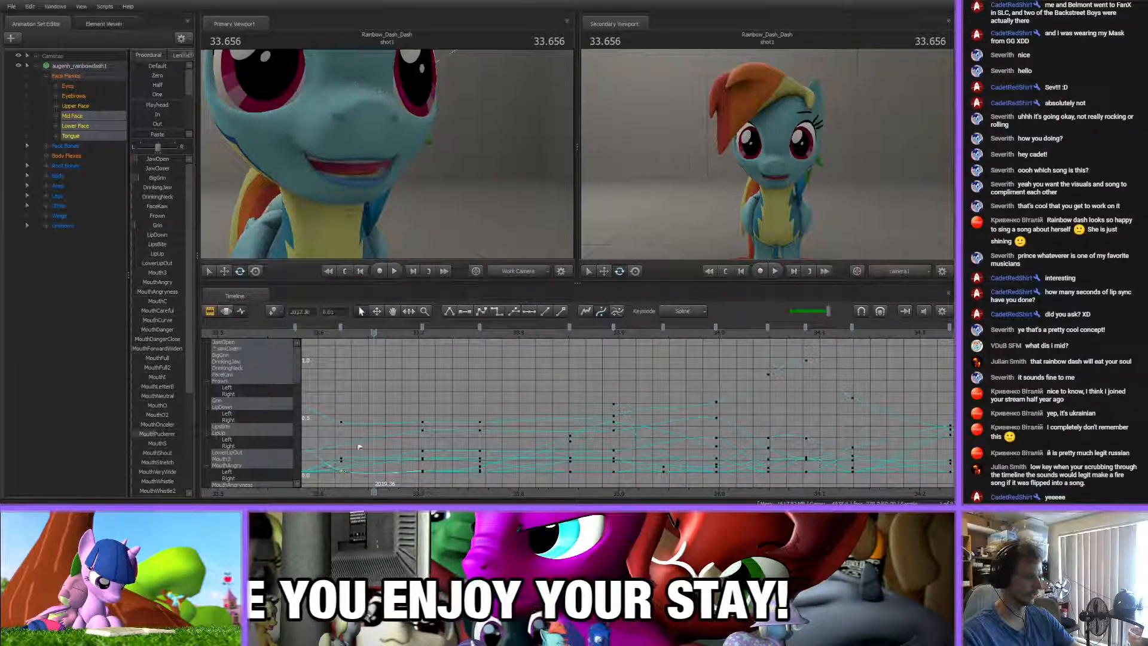
left_click(352, 450)
scroll(353, 450, "down", 10)
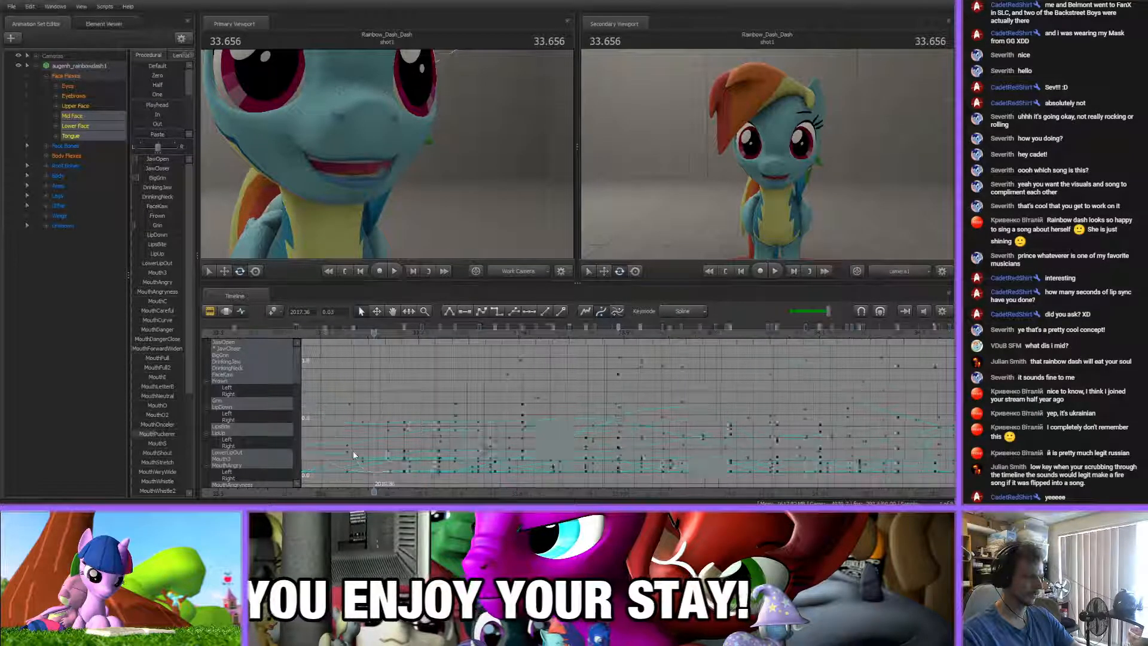
scroll(438, 459, "up", 10)
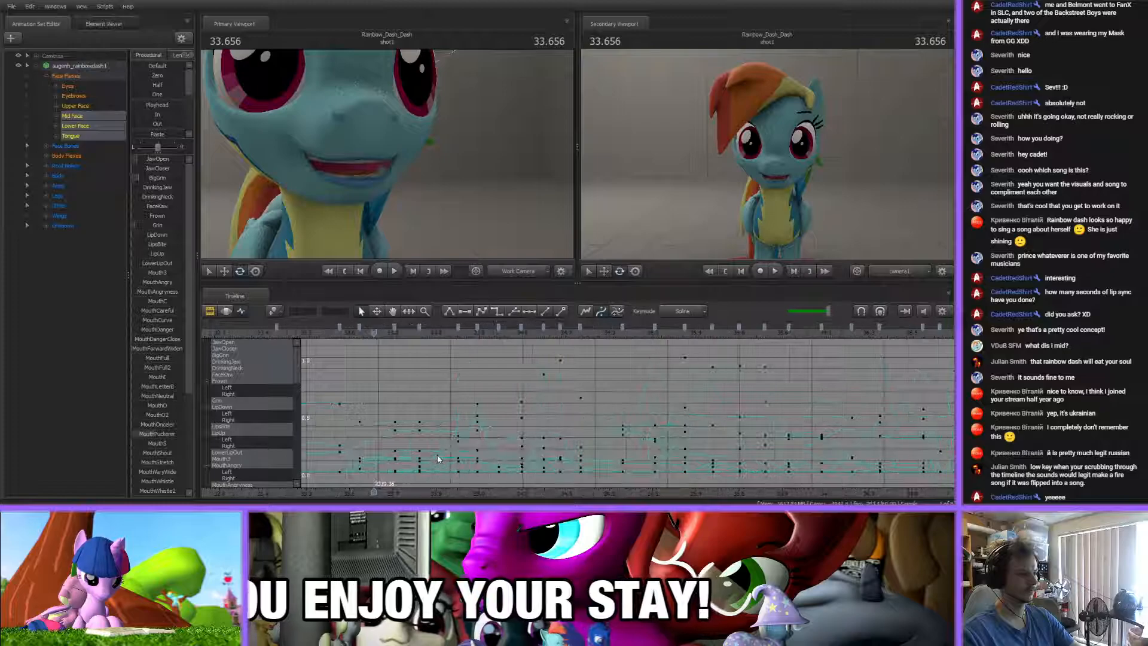
scroll(438, 459, "down", 5)
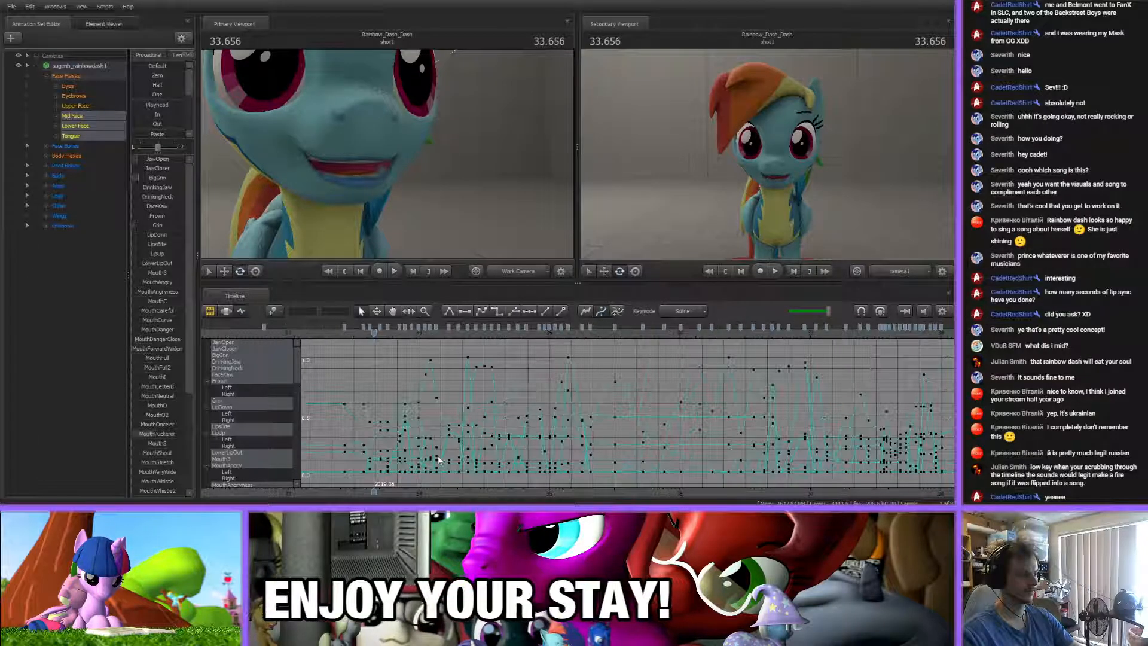
Adjust the high mouth flex key near 36.96 s to limit its curve's overshoot at the peak
left_click_drag(438, 493, 376, 483)
scroll(383, 460, "down", 8)
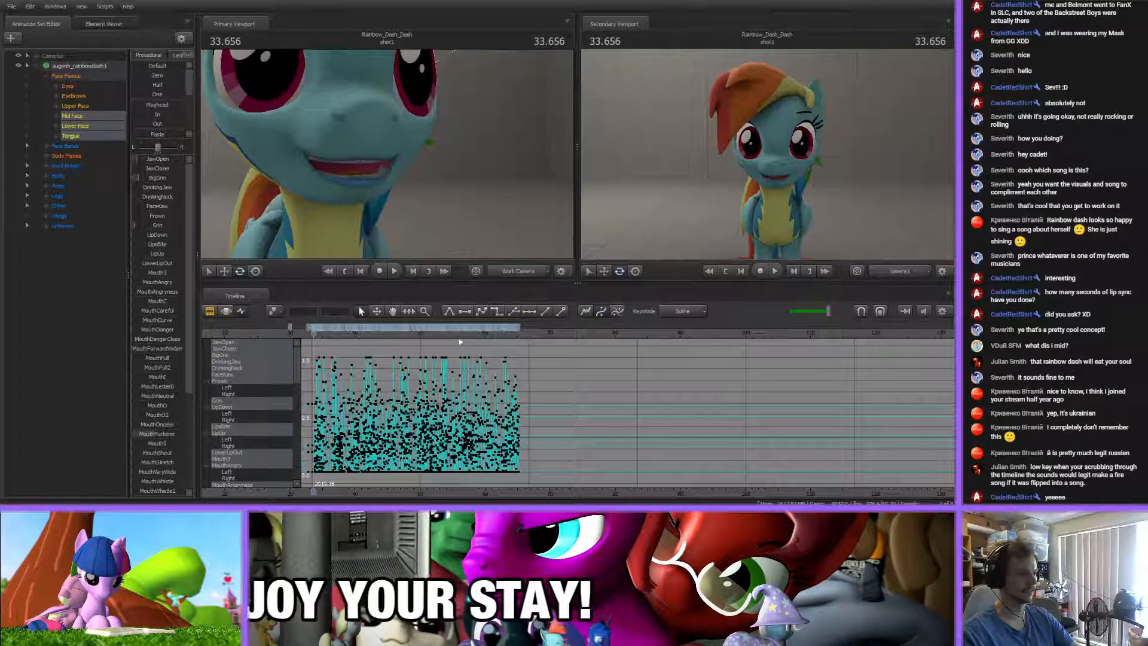
left_click(334, 332)
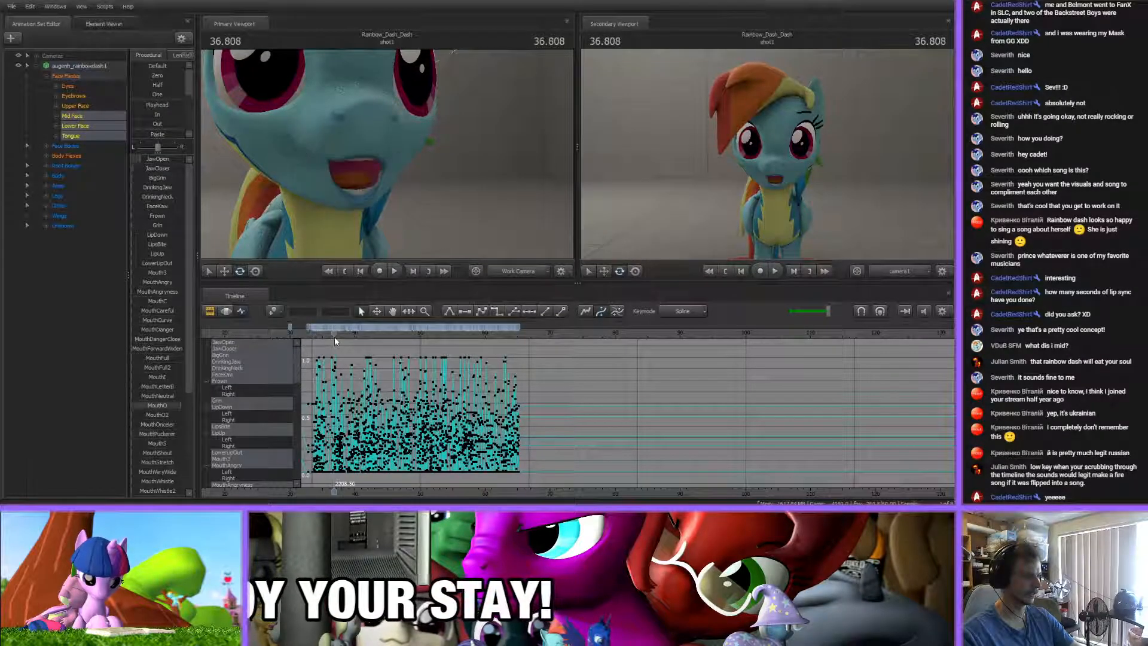
scroll(346, 361, "up", 8)
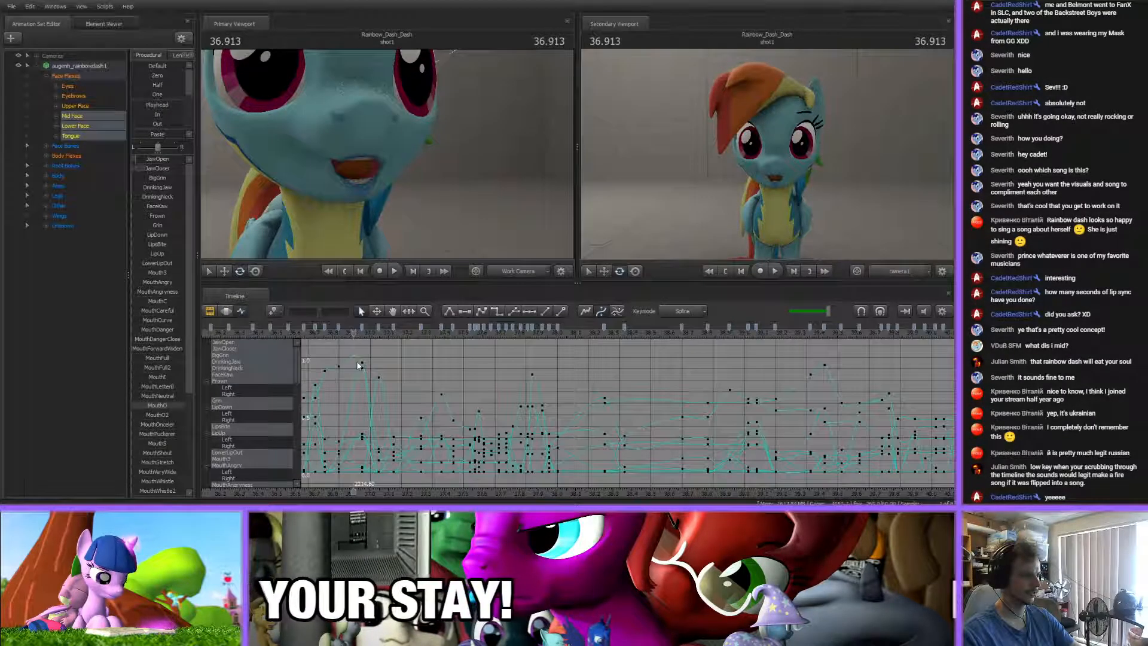
scroll(359, 357, "up", 5)
scroll(361, 360, "down", 6)
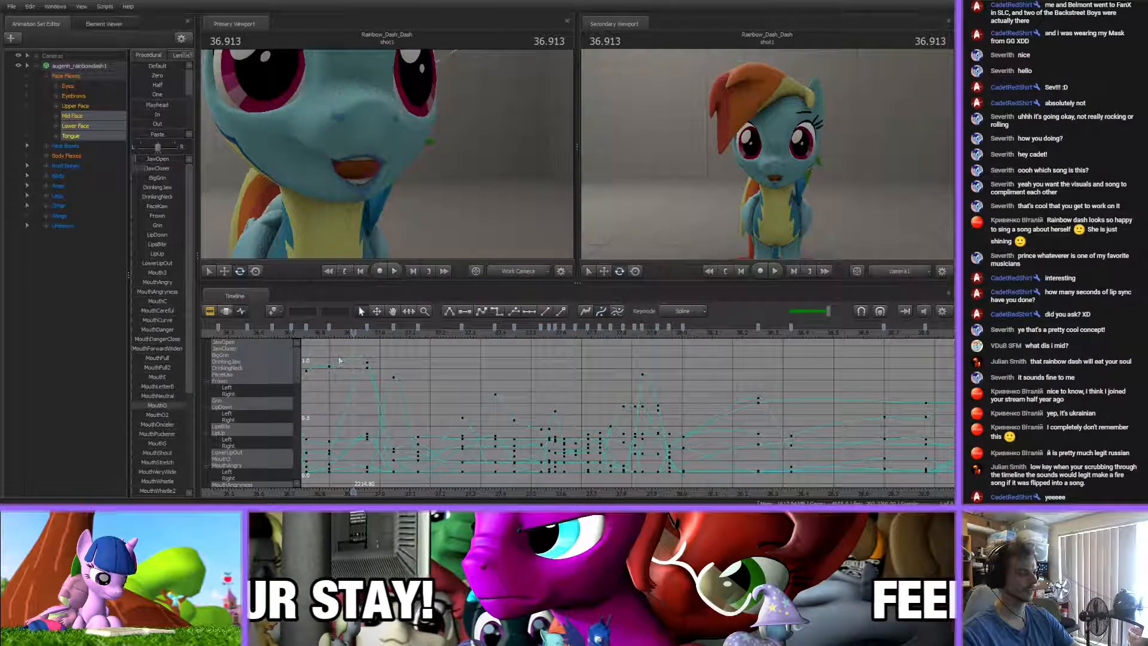
left_click(369, 365)
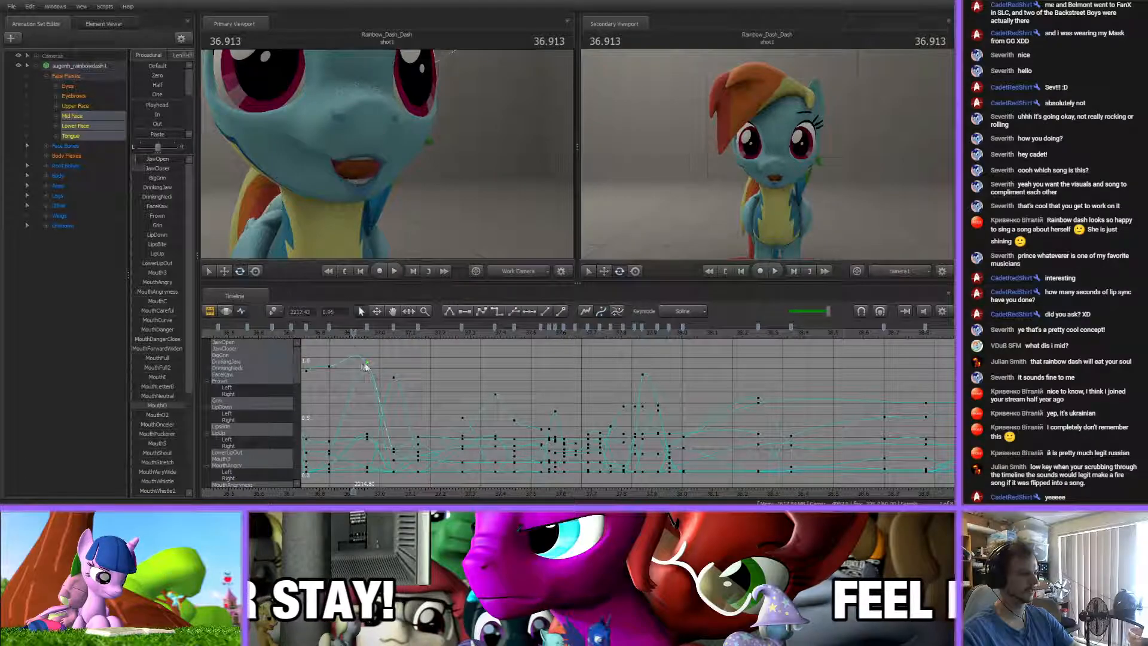
middle_click_drag(407, 349, 402, 353, "shift")
Adjust the high mouth flex key near 62.83 s to limit its curve's overshoot at the peak
scroll(368, 400, "down", 6)
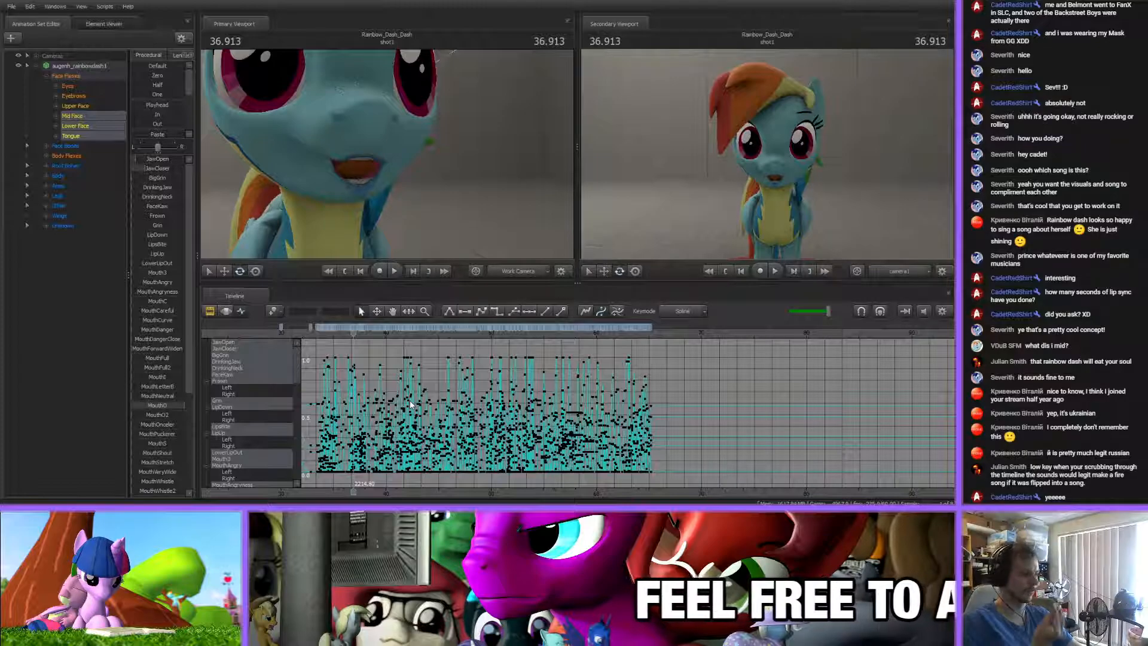
left_click(628, 332)
scroll(625, 360, "up", 10)
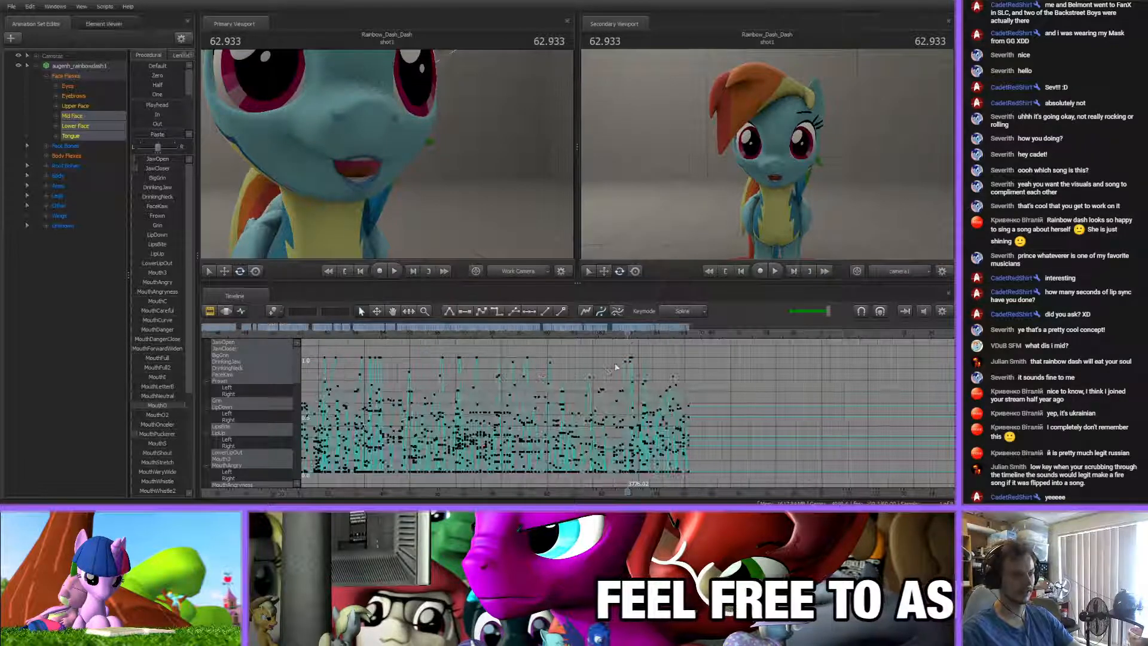
left_click(582, 361)
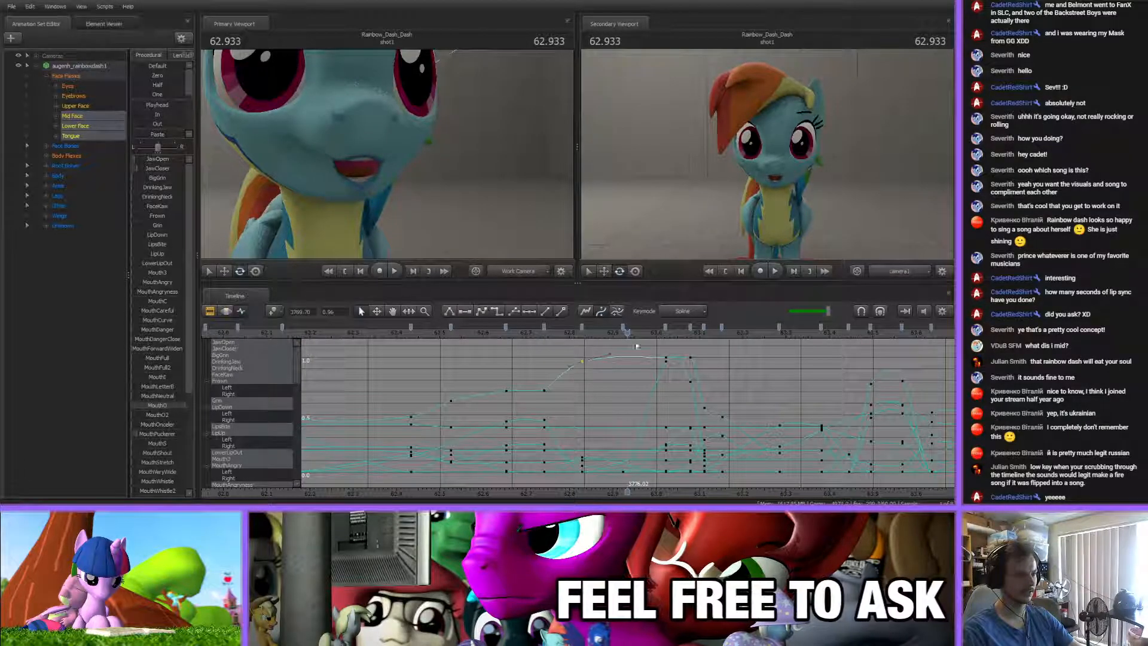
mouse_move(638, 341)
middle_mouse_down()
mouse_move(641, 354)
mouse_move(641, 344)
middle_mouse_up()
left_click(635, 383)
Look over the mouth flex curves across the animated range for remaining overshoots
scroll(635, 387, "down", 15)
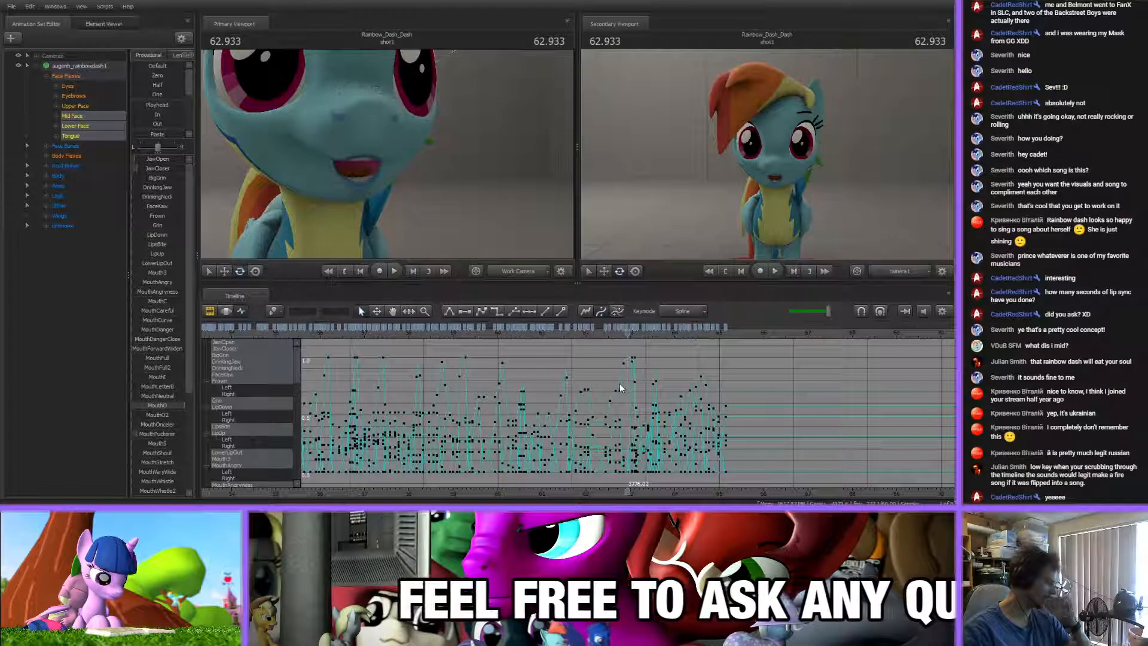
middle_click_drag(722, 417, 630, 350)
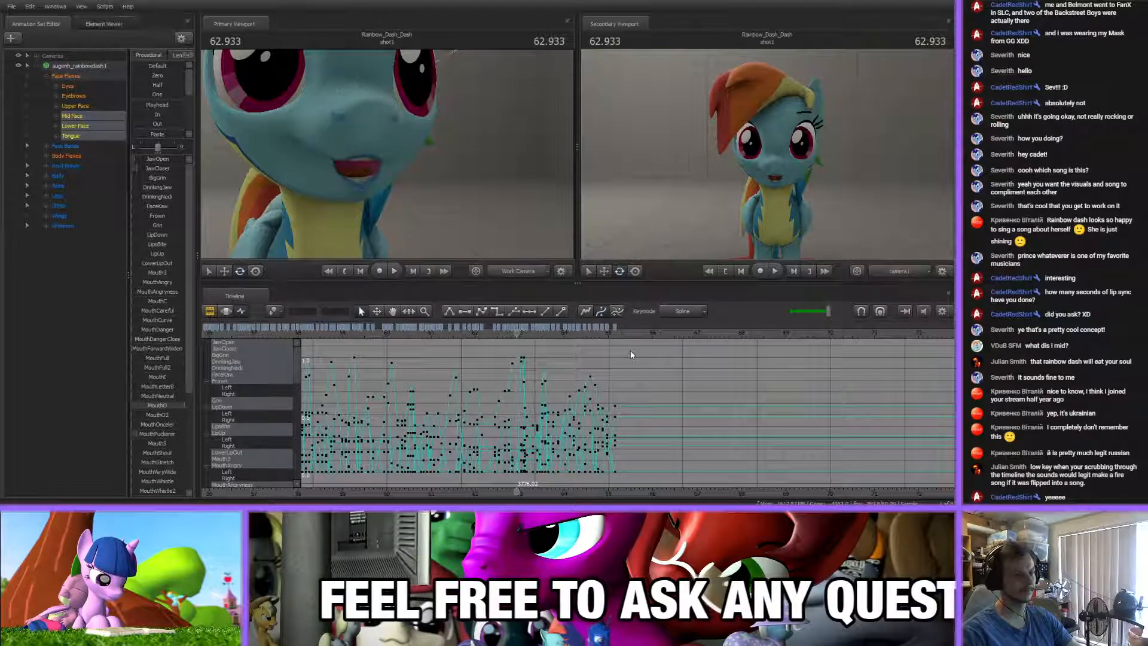
scroll(579, 409, "down", 8)
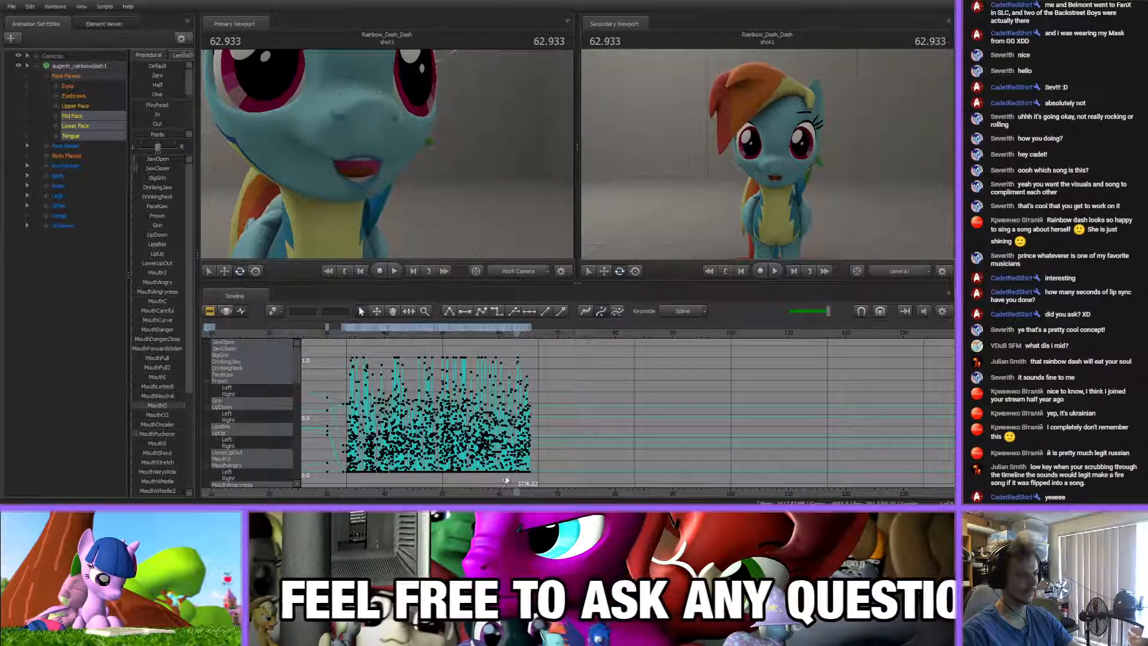
middle_click_drag(507, 482, 663, 482)
scroll(660, 475, "up", 4)
scroll(651, 457, "down", 5)
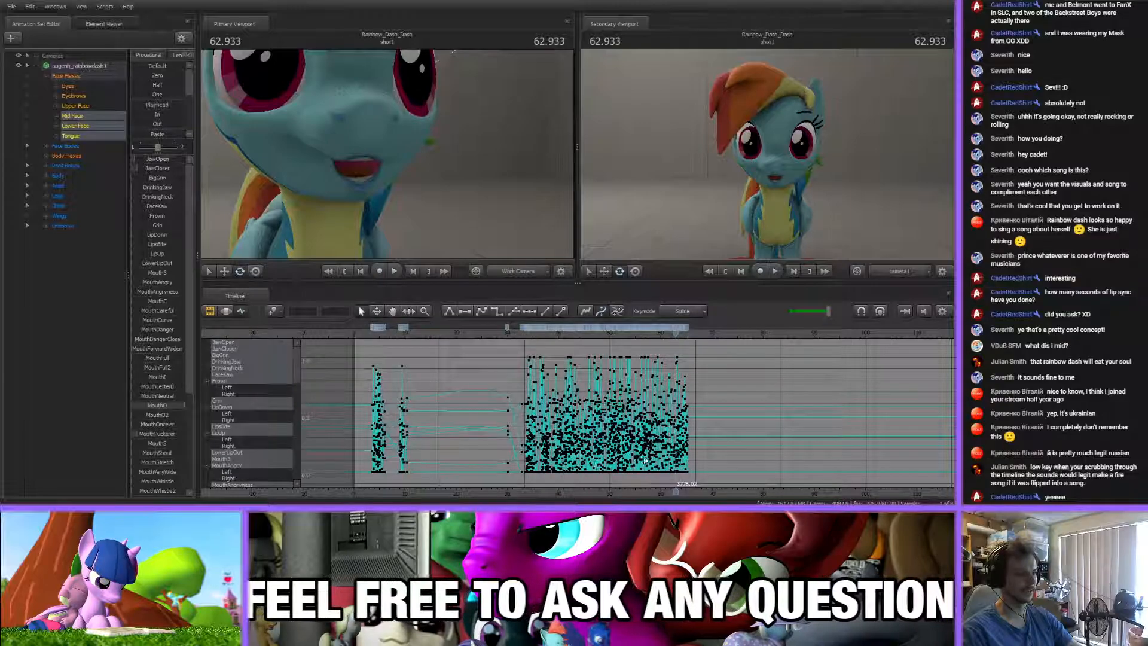
scroll(645, 460, "up", 3)
scroll(588, 439, "down", 2)
Show the movie-level clips in the Clip Editor, then mute rainbow_song_lyrics.wav and unmute rainbow_song.wav
left_click(505, 336)
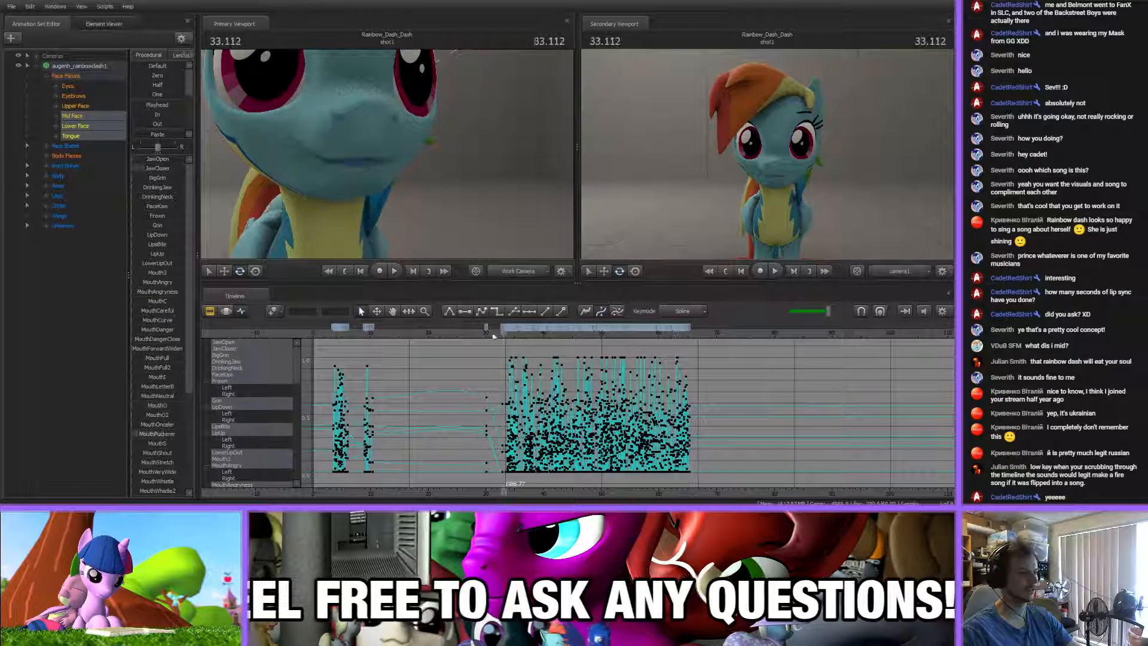
left_click(211, 312)
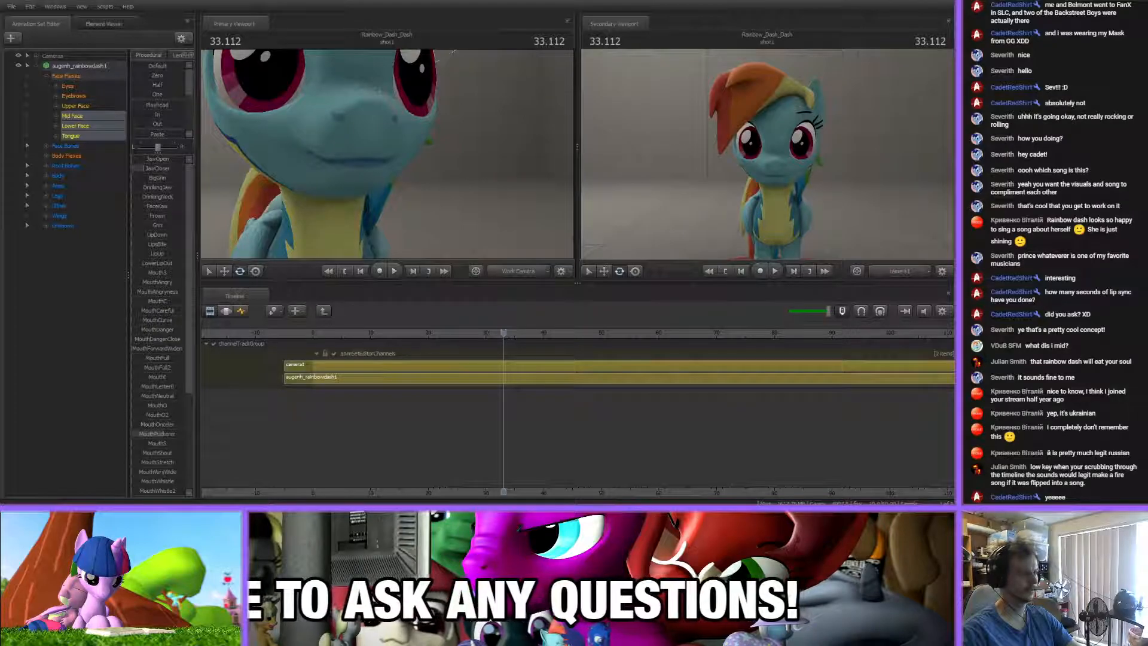
left_click(323, 311)
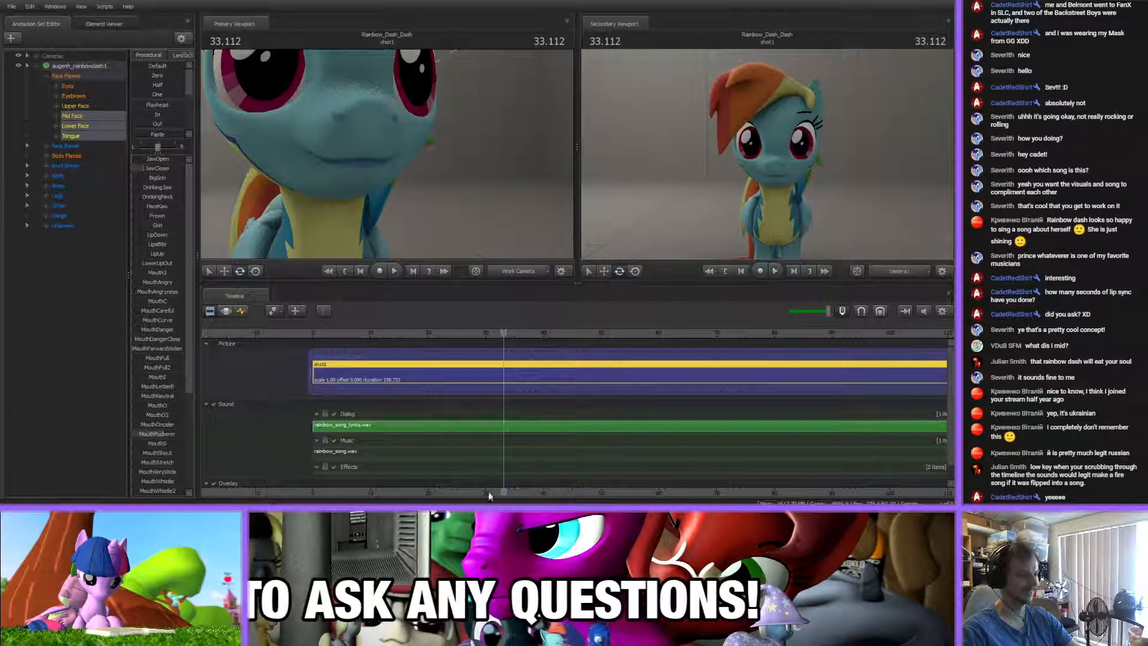
middle_click_drag(491, 494, 404, 431)
left_click(409, 426)
left_click(442, 455)
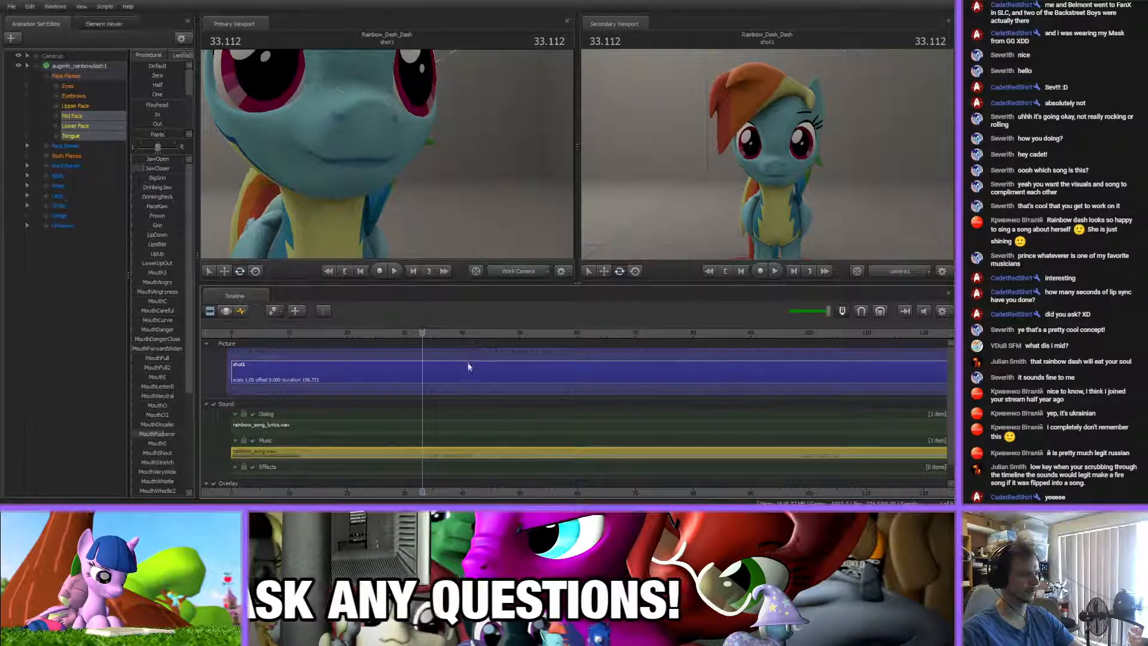
key("m")
Lower the playback volume and start playing the song from about 26.9 s
left_click_drag(423, 332, 424, 332)
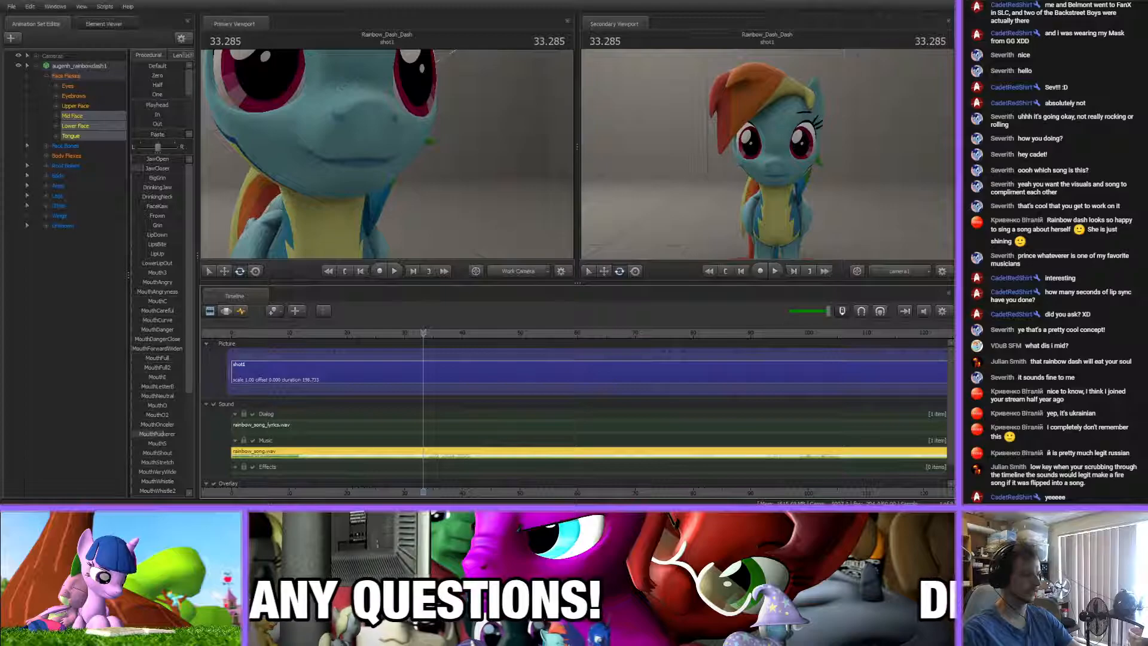
left_click_drag(827, 310, 816, 310)
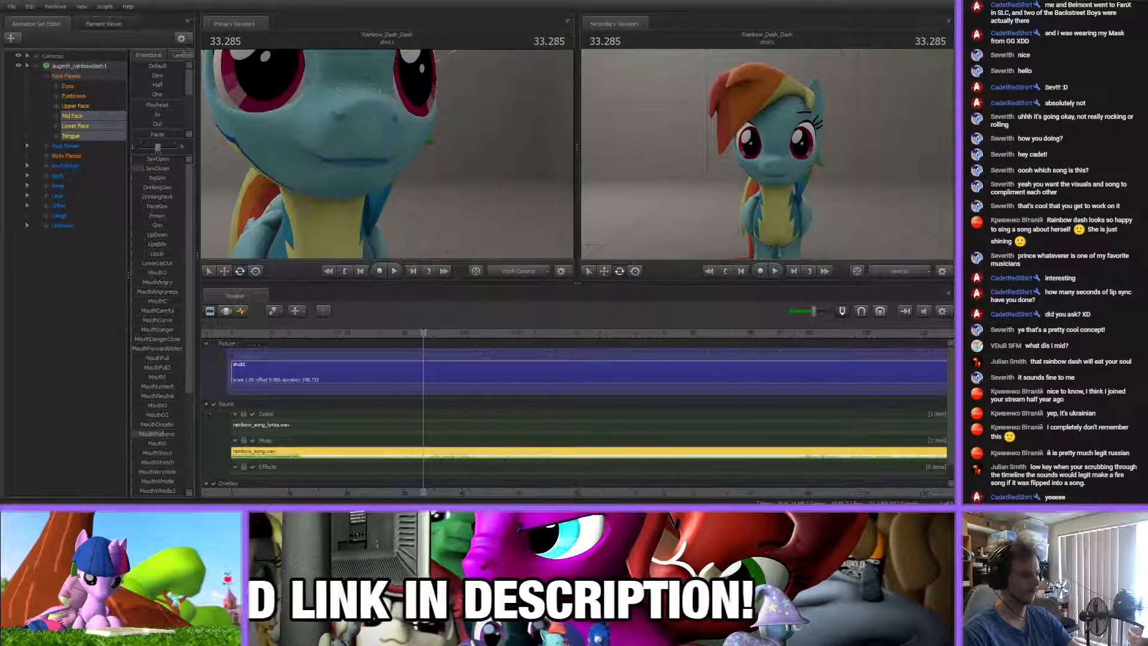
scroll(576, 413, "up", 2)
scroll(577, 413, "down", 3)
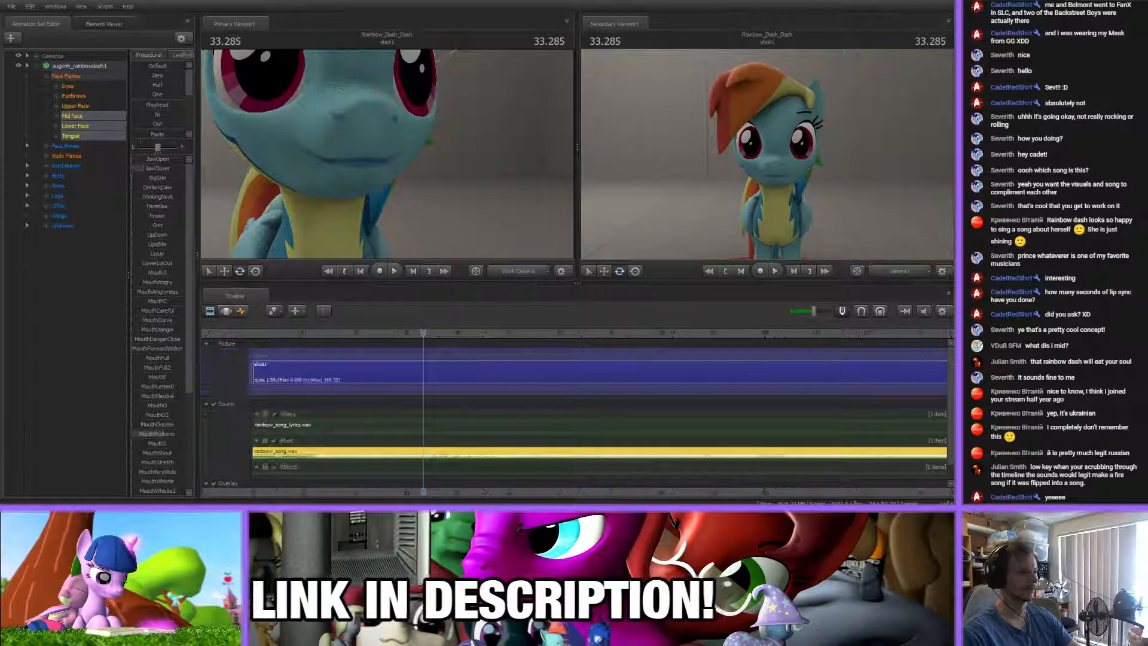
key("space")
left_click(382, 333)
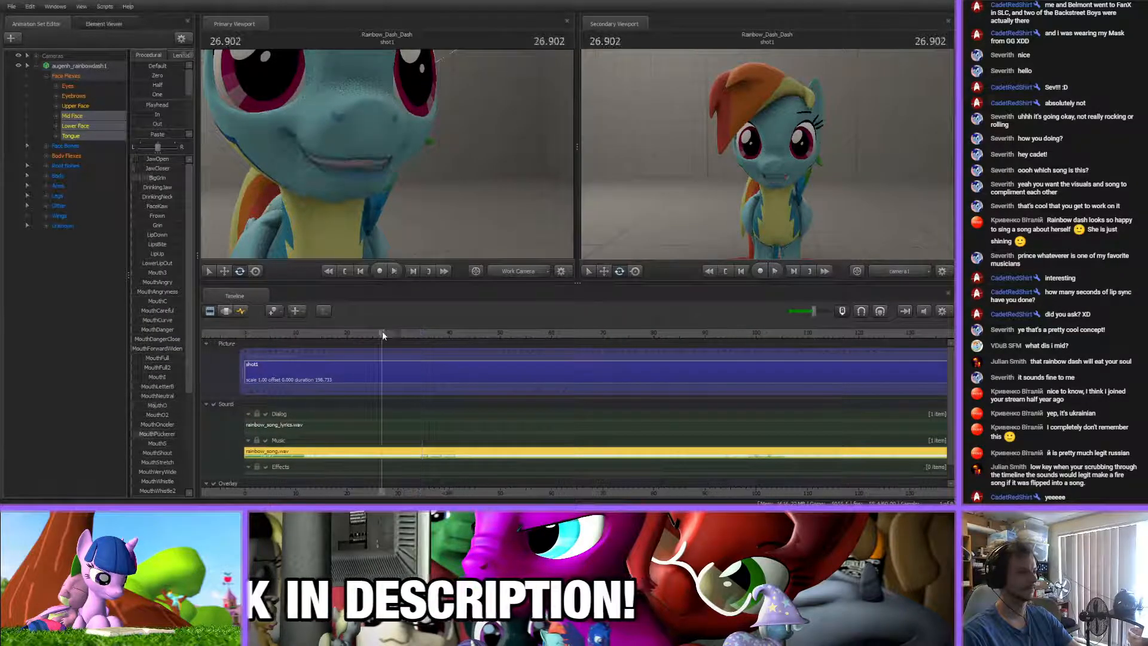
left_click_drag(812, 309, 806, 310)
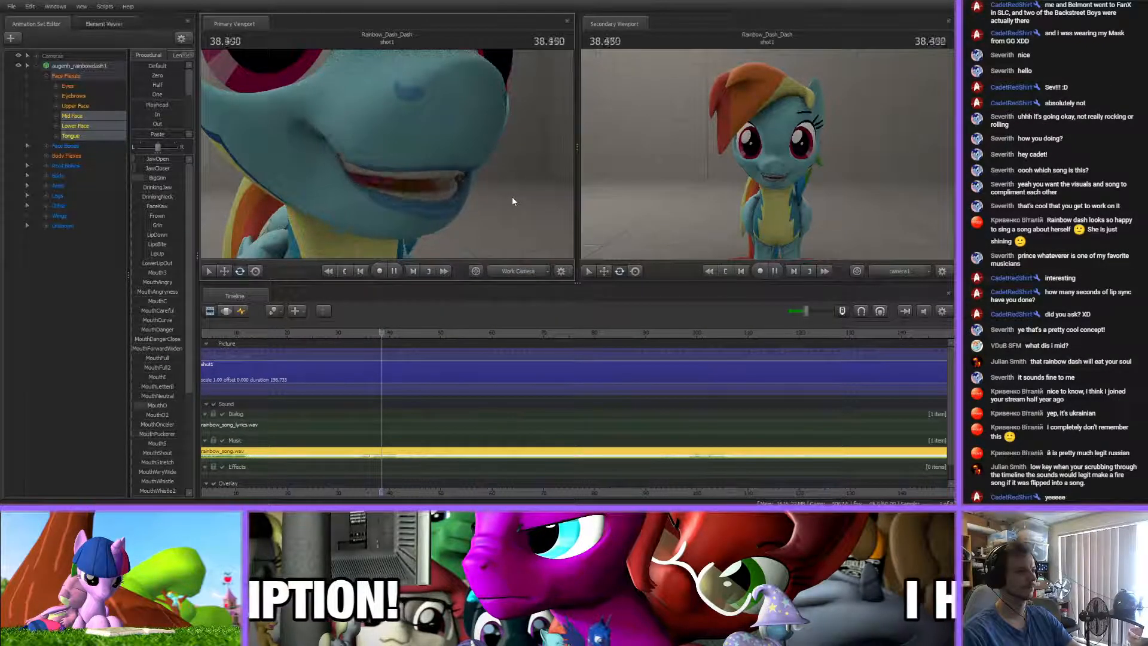
Watch the lip-sync play with the full song to about 66.8 s, checking the mouth from several angles
key("s")
left_click_drag(512, 196, 472, 196)
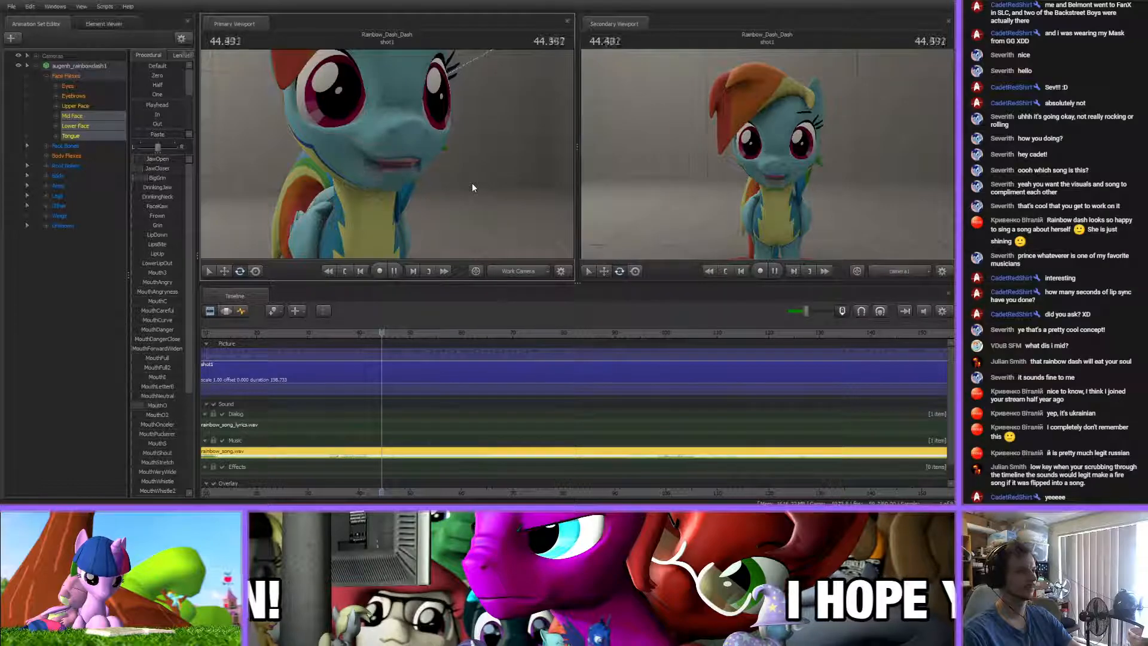
key("d")
left_click_drag(473, 182, 389, 159)
key("w")
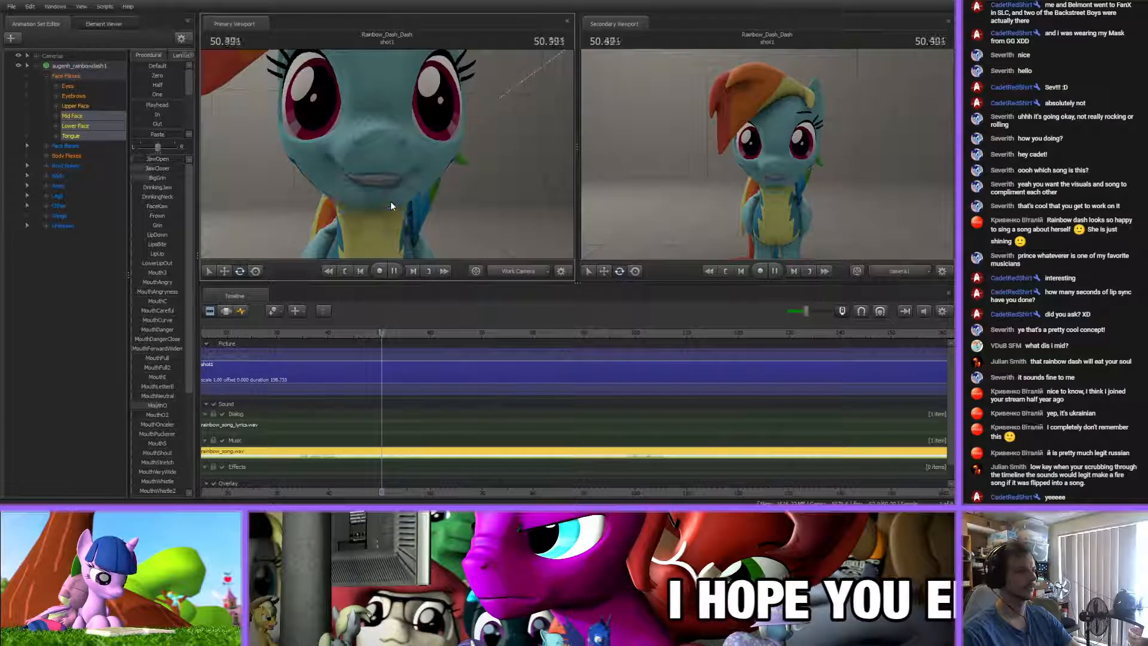
key("a")
left_click_drag(485, 199, 704, 178)
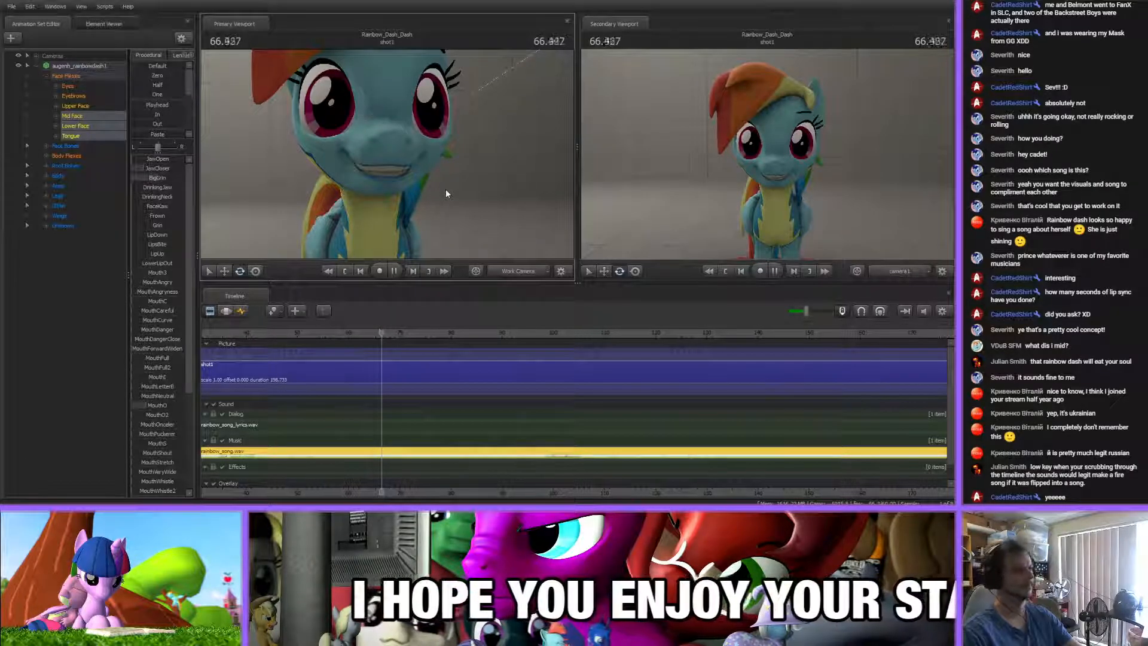
Return to the Graph Editor and bring the whole range of mouth flex keys into view
scroll(450, 337, "down", 3)
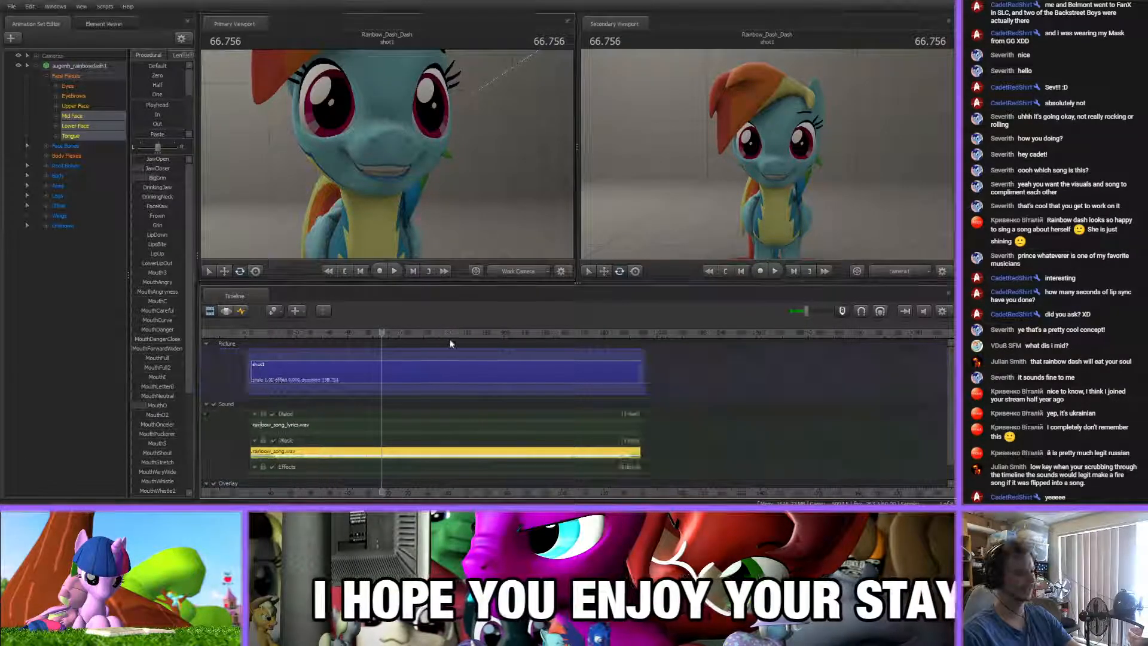
scroll(451, 338, "up", 4)
scroll(429, 345, "down", 3)
left_click(241, 311)
scroll(419, 485, "up", 3)
scroll(507, 439, "down", 5)
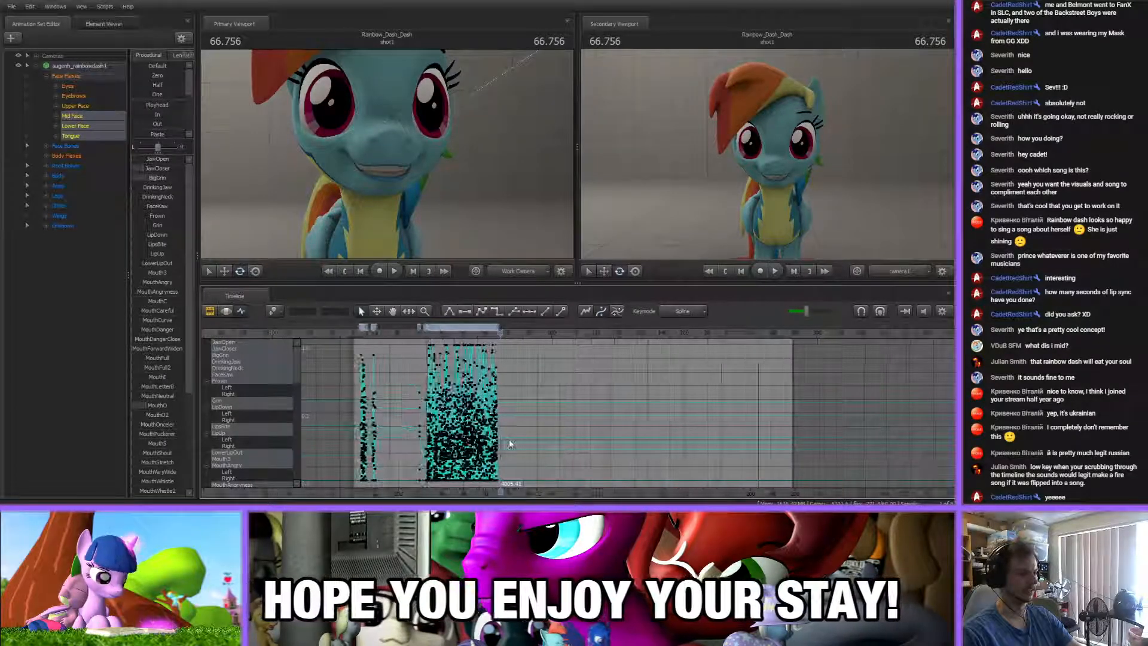
scroll(540, 466, "up", 2)
scroll(542, 492, "down", 3)
middle_click_drag(542, 491, 568, 491)
scroll(499, 480, "up", 4)
scroll(500, 484, "down", 3)
scroll(549, 483, "up", 2)
scroll(549, 483, "down", 1)
scroll(572, 479, "up", 1)
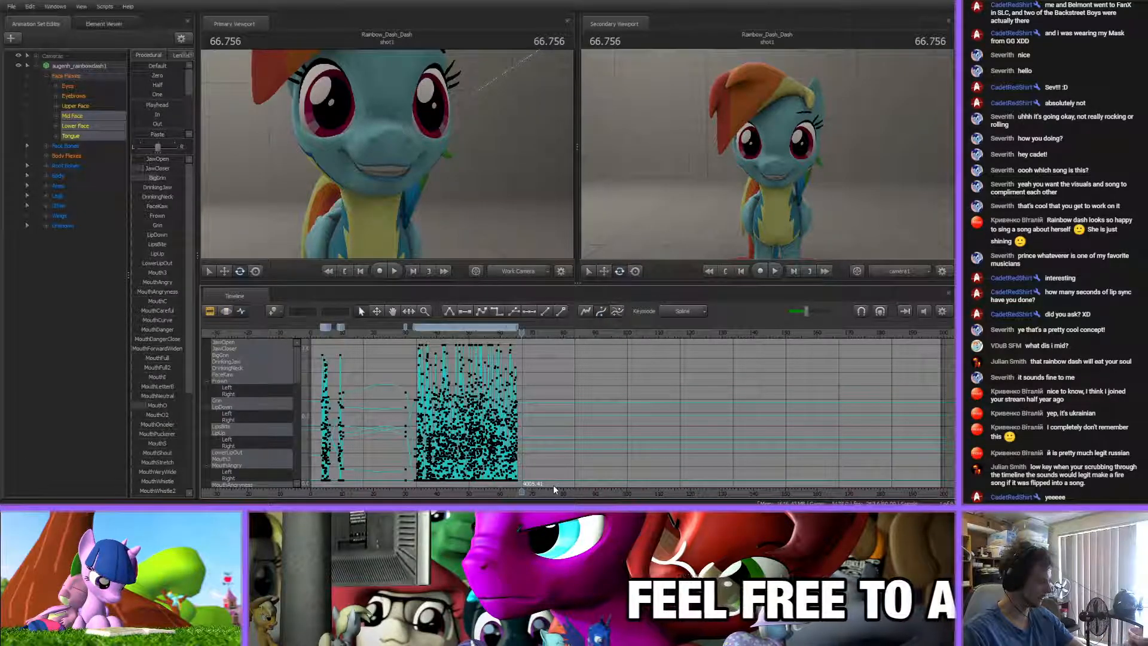
scroll(532, 442, "up", 5)
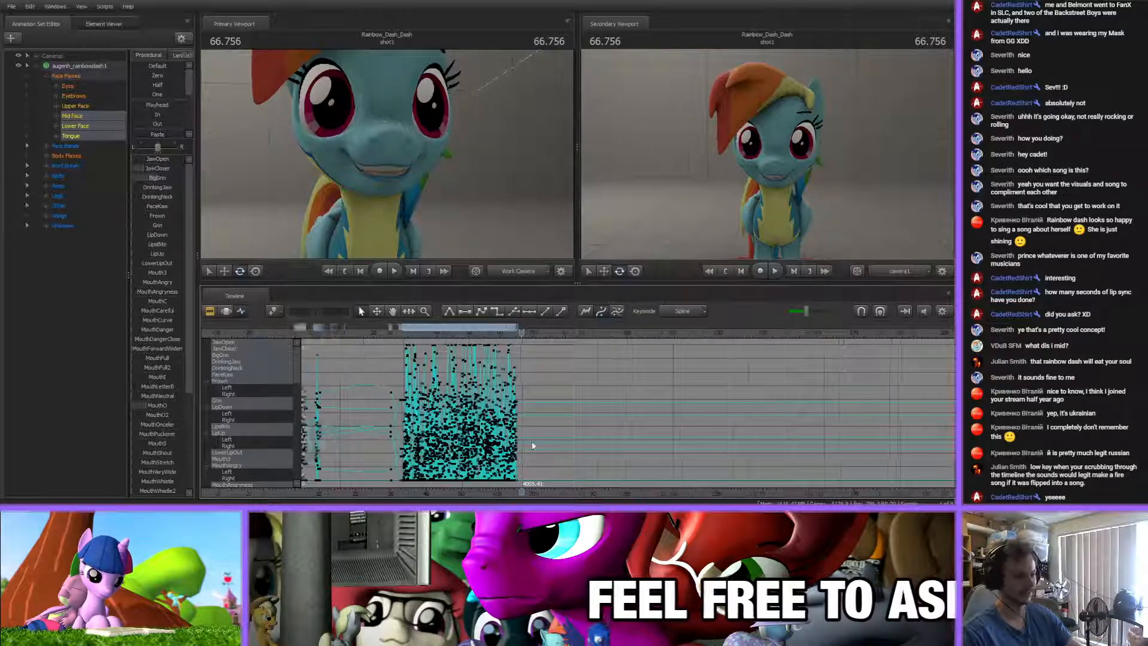
scroll(531, 440, "down", 4)
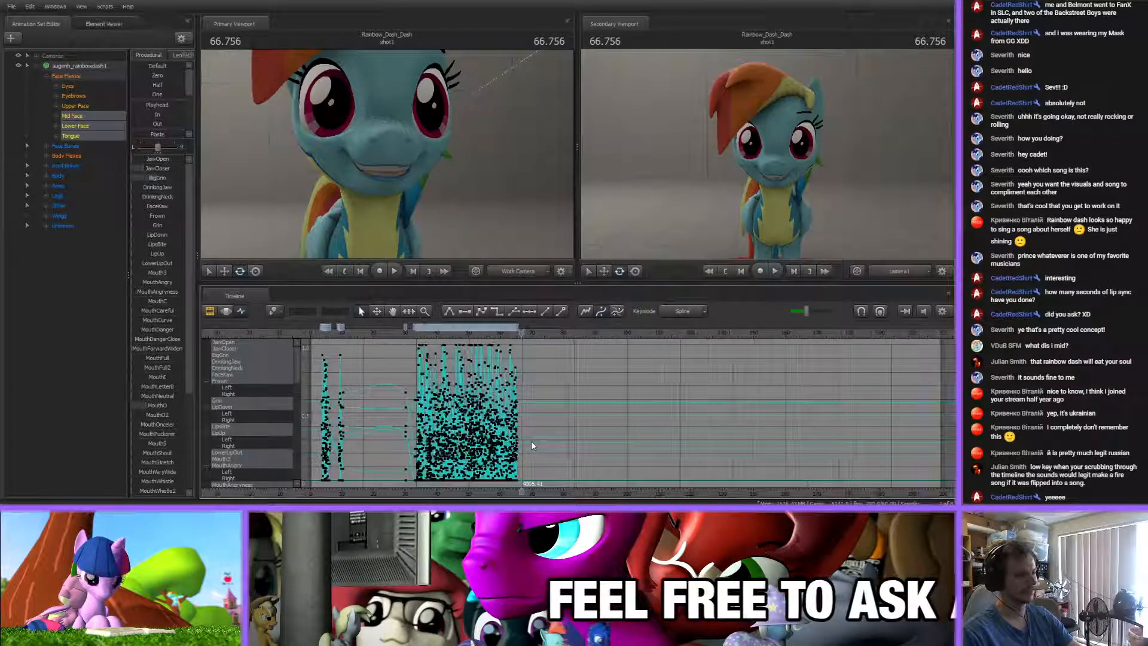
left_click_drag(506, 493, 520, 493)
mouse_move(516, 491)
middle_mouse_down()
mouse_move(483, 487)
mouse_move(500, 483)
middle_mouse_up()
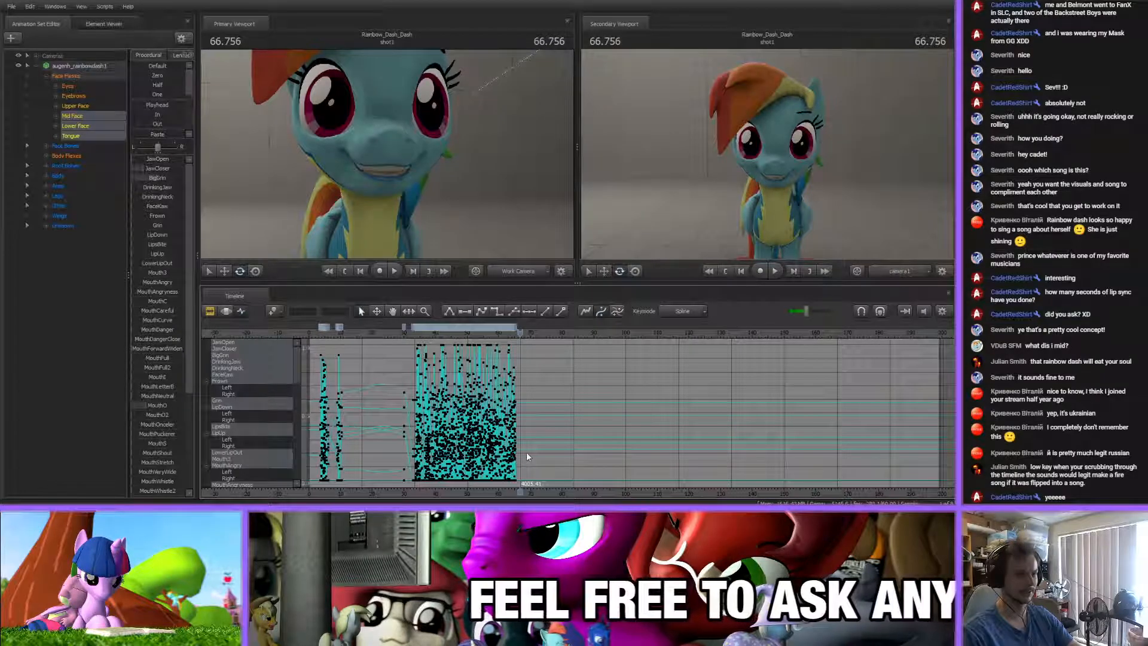